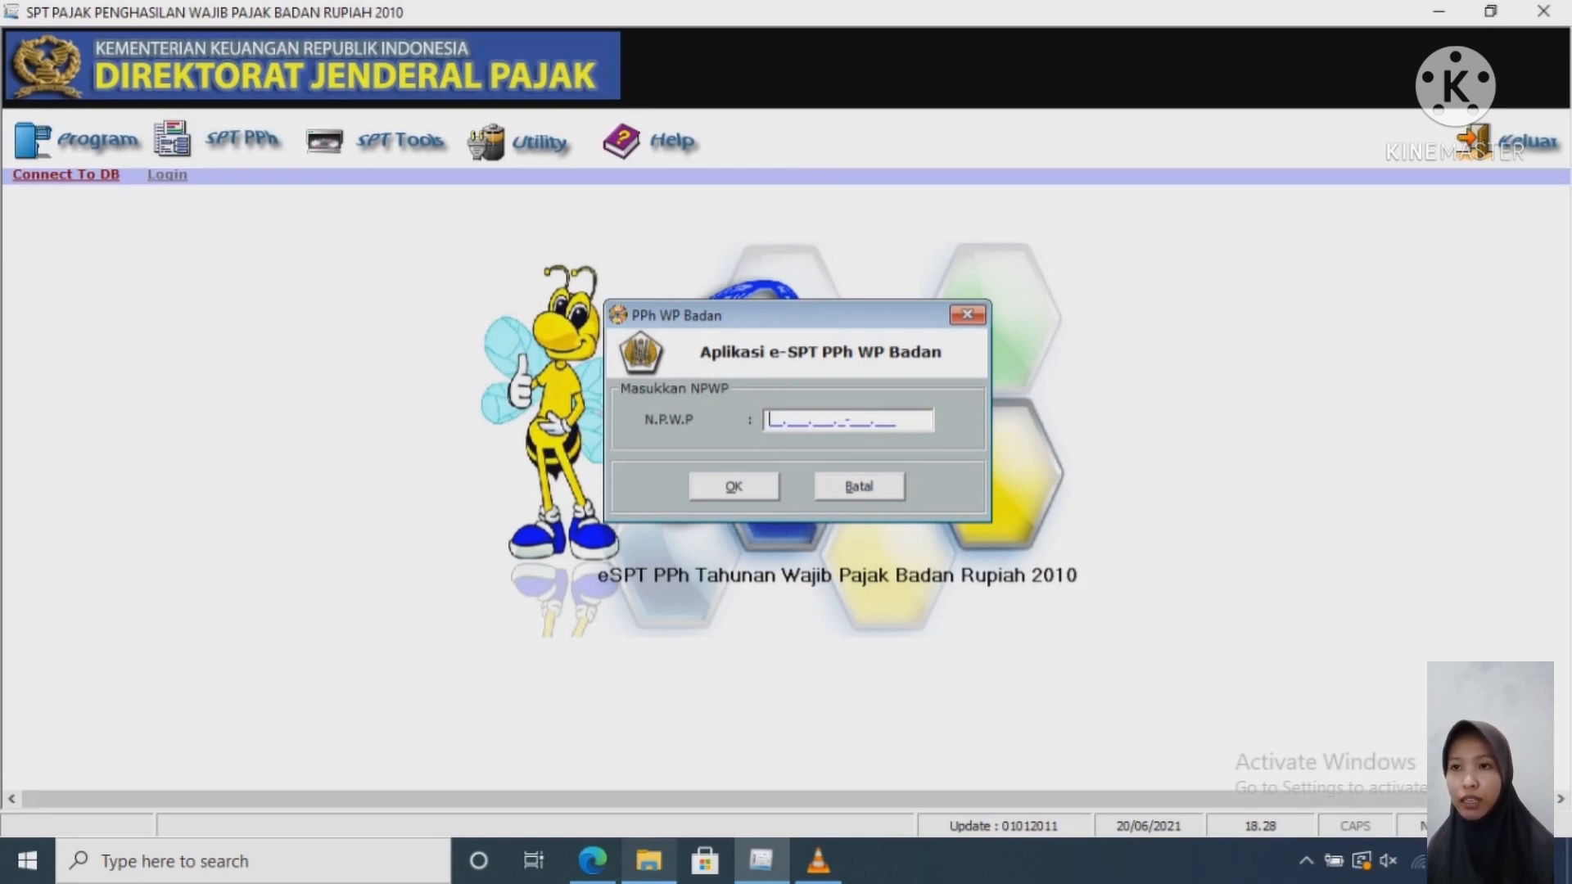
Step: Copy the company NPWP from the sample report PDF into the e-SPT NPWP prompt
left_click(593, 859)
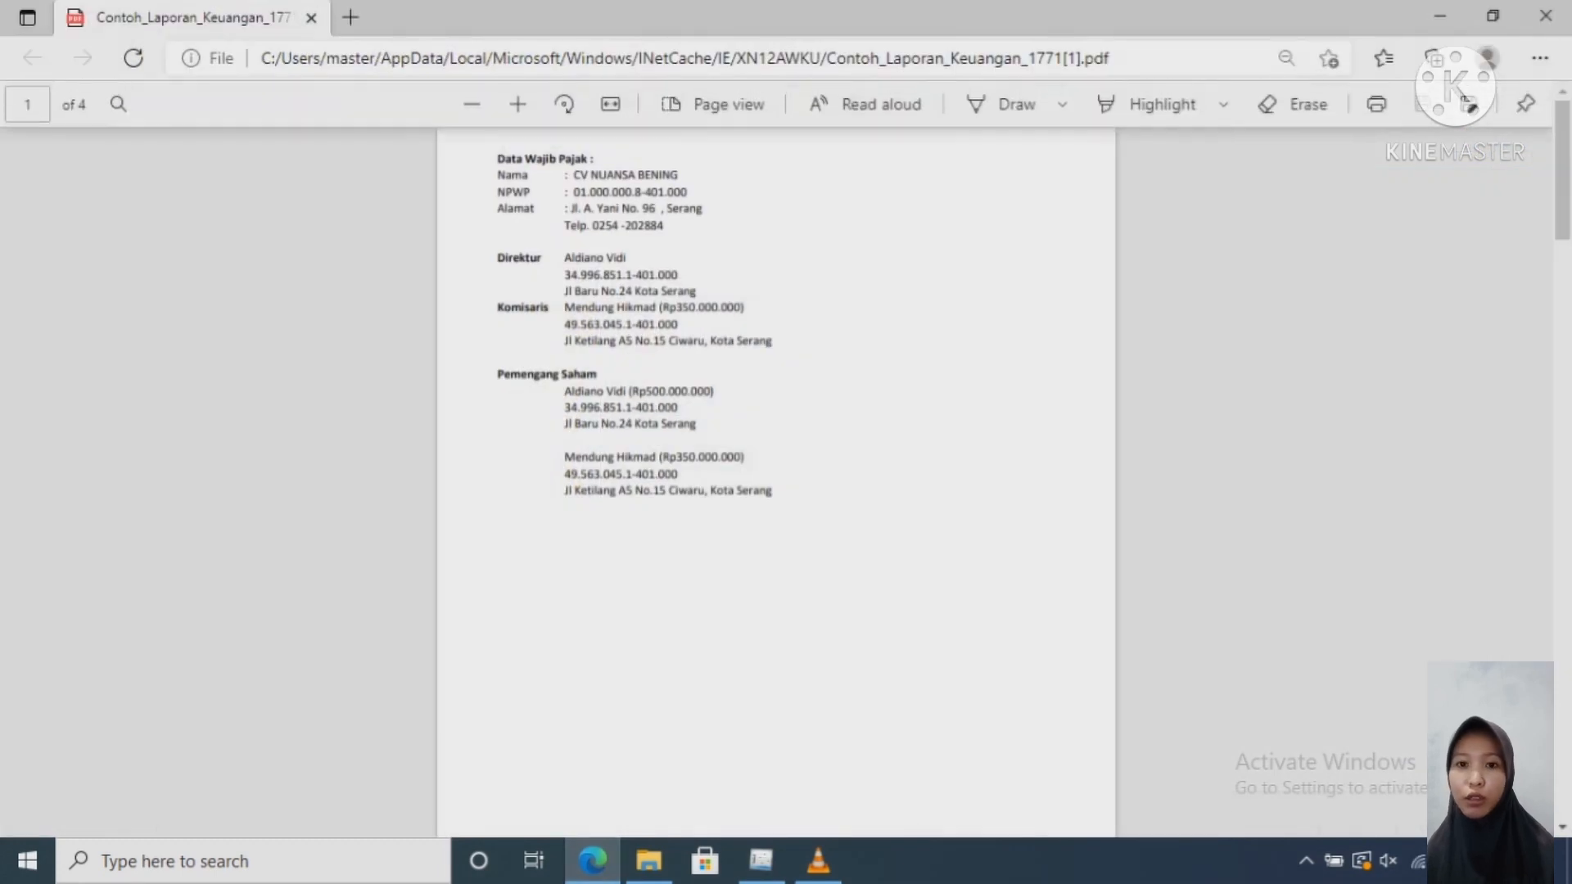
left_click_drag(573, 193, 687, 193)
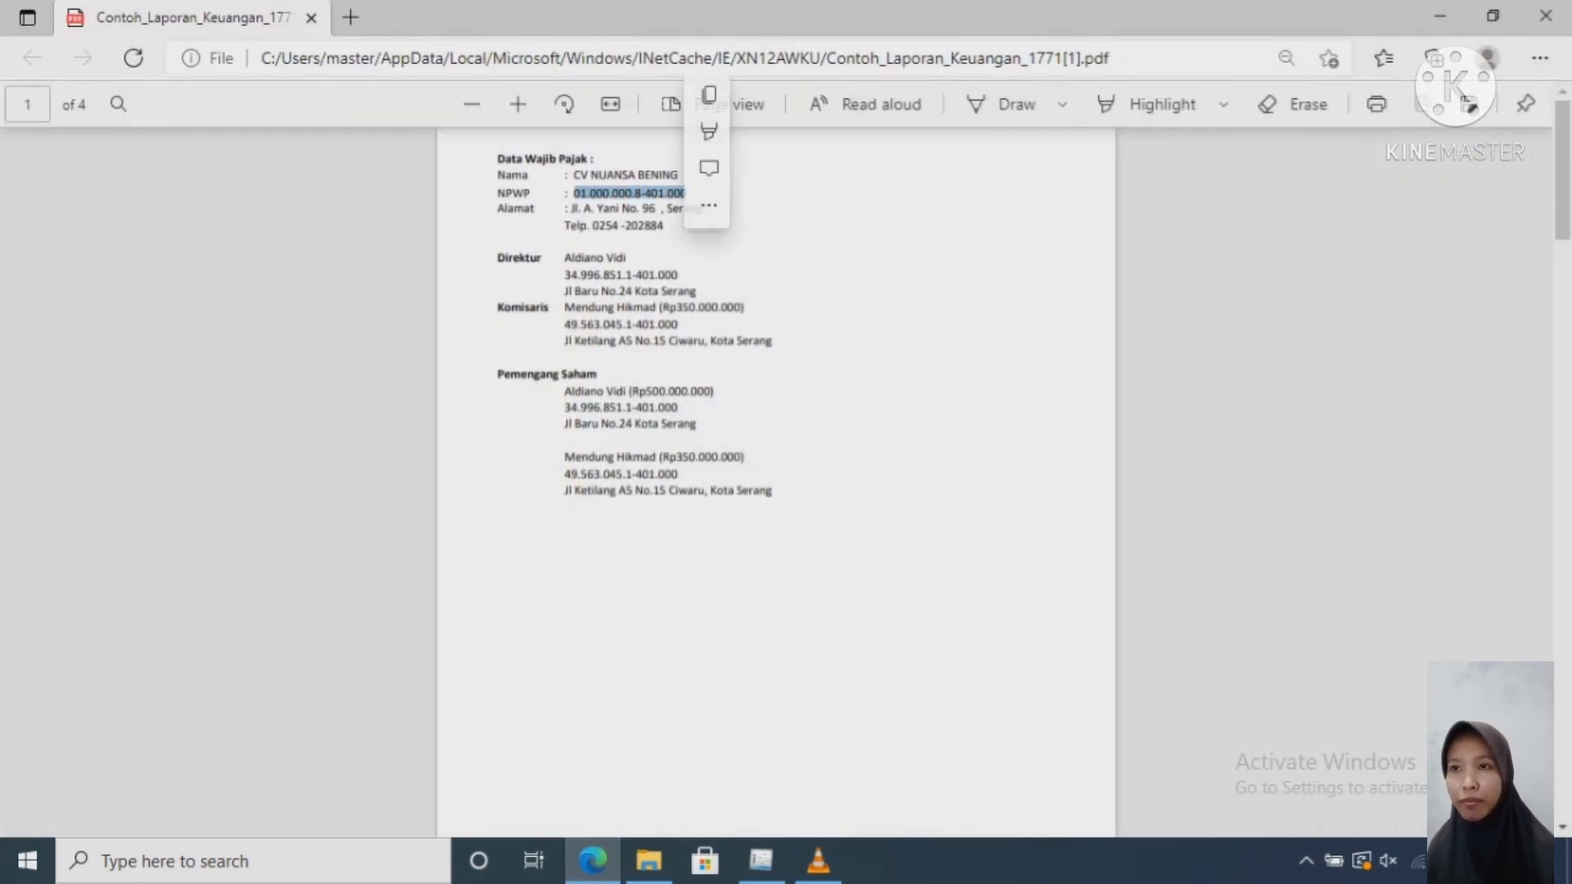
key("ctrl+c")
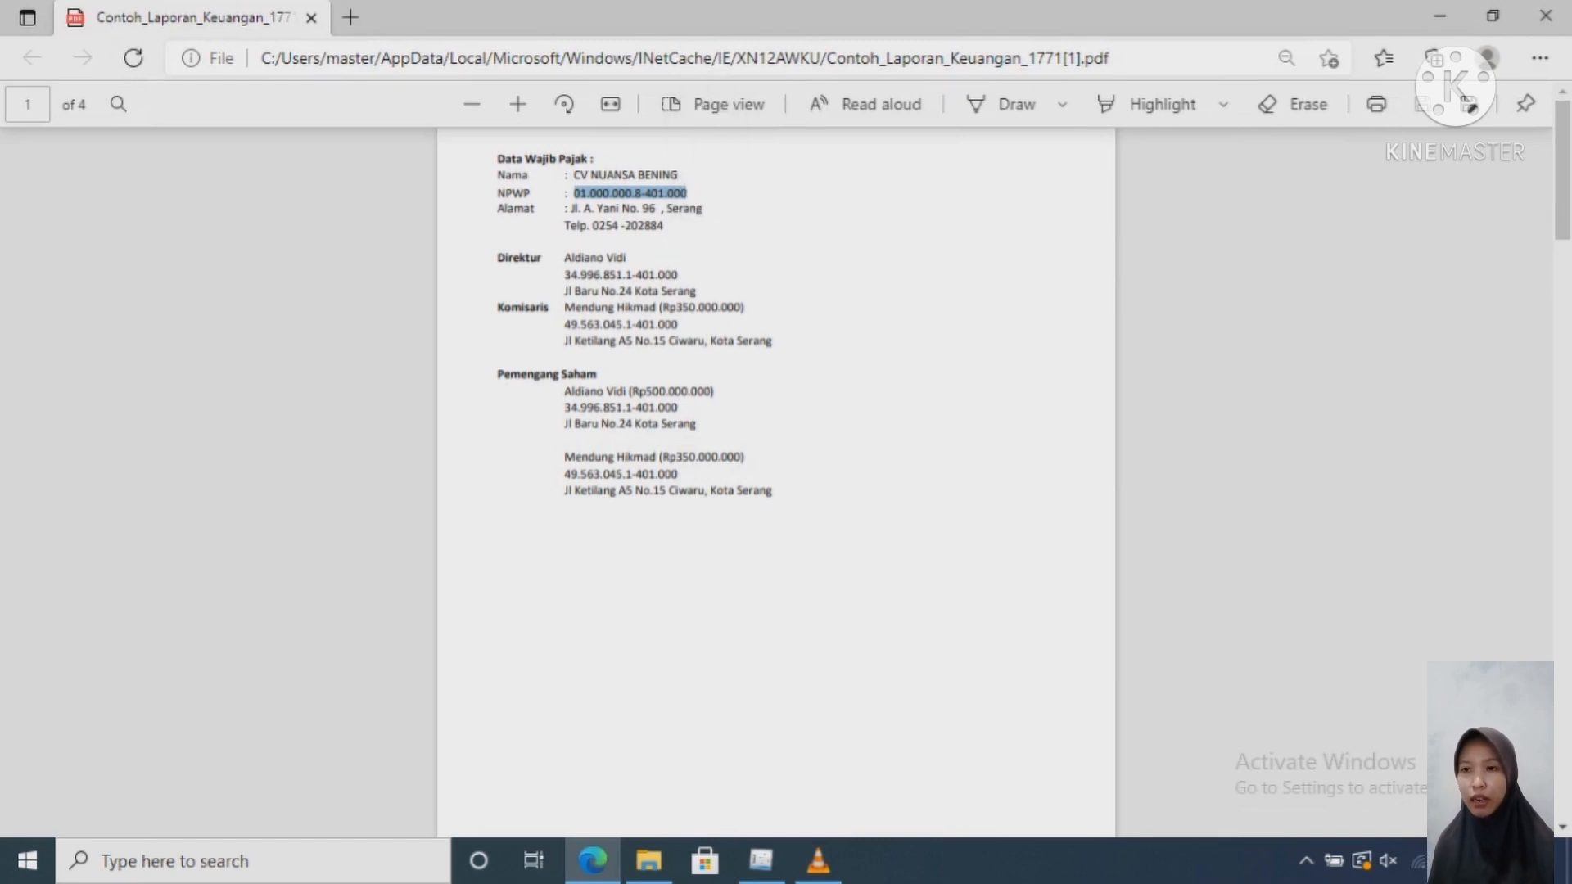
left_click(1440, 15)
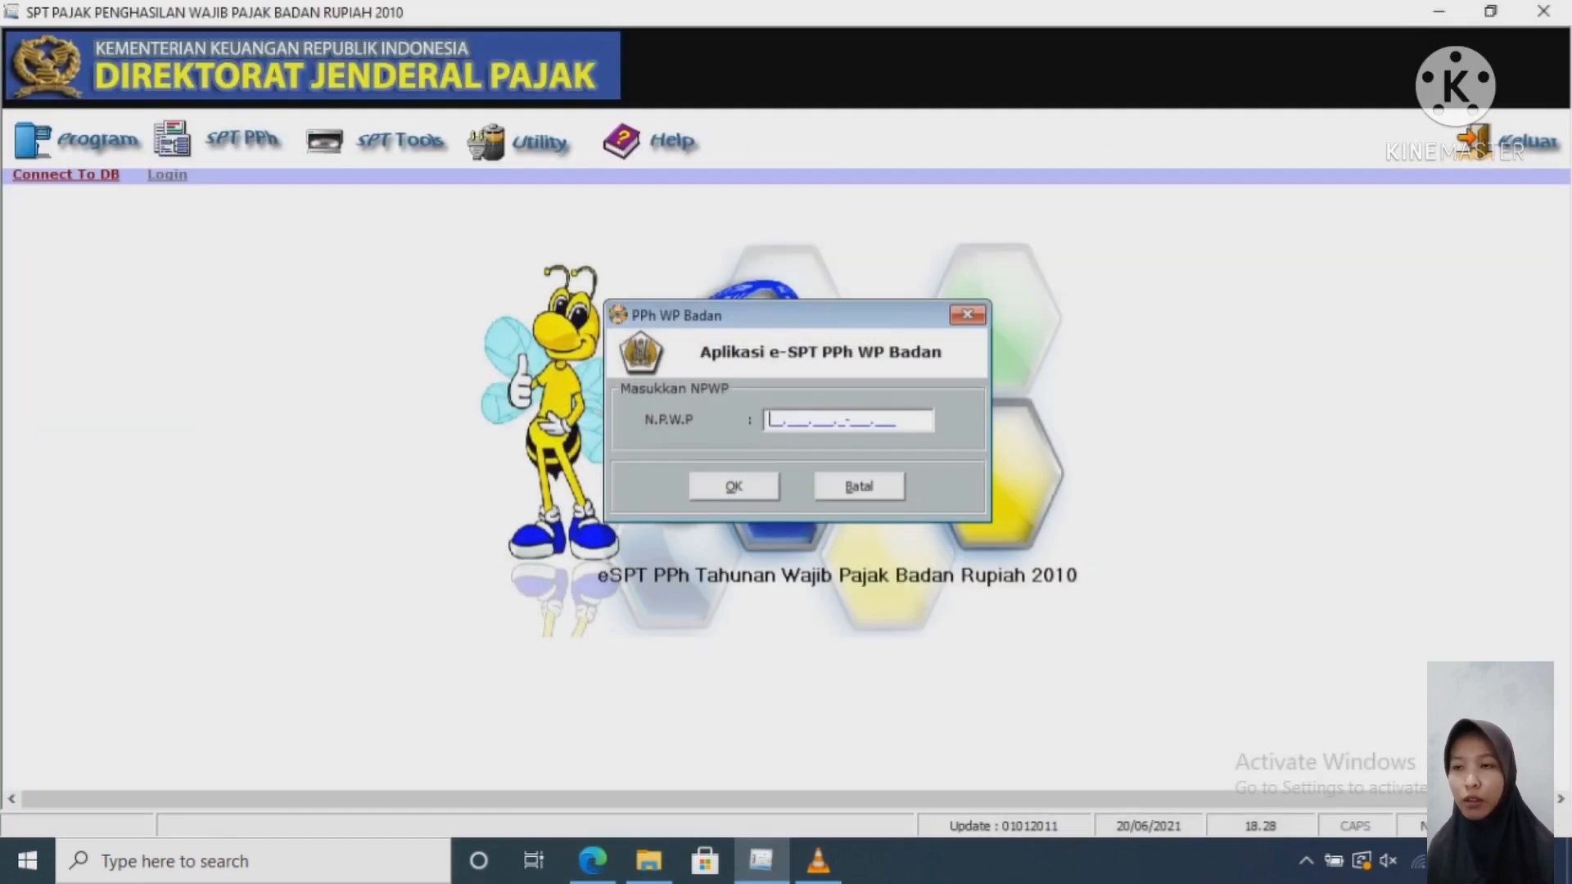
key("ctrl+v")
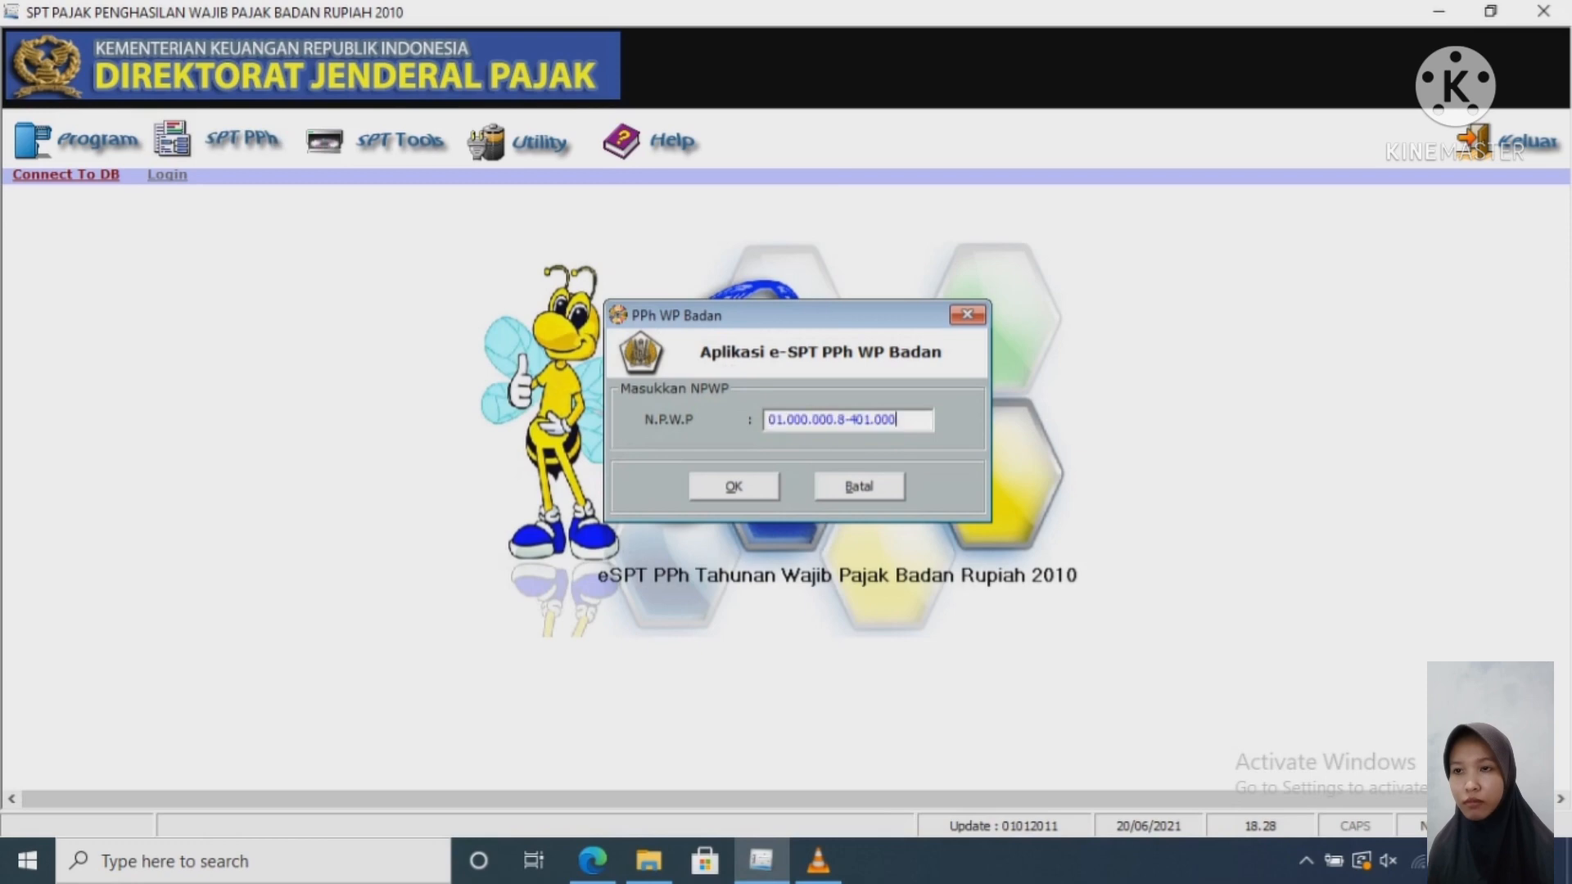
key("Tab")
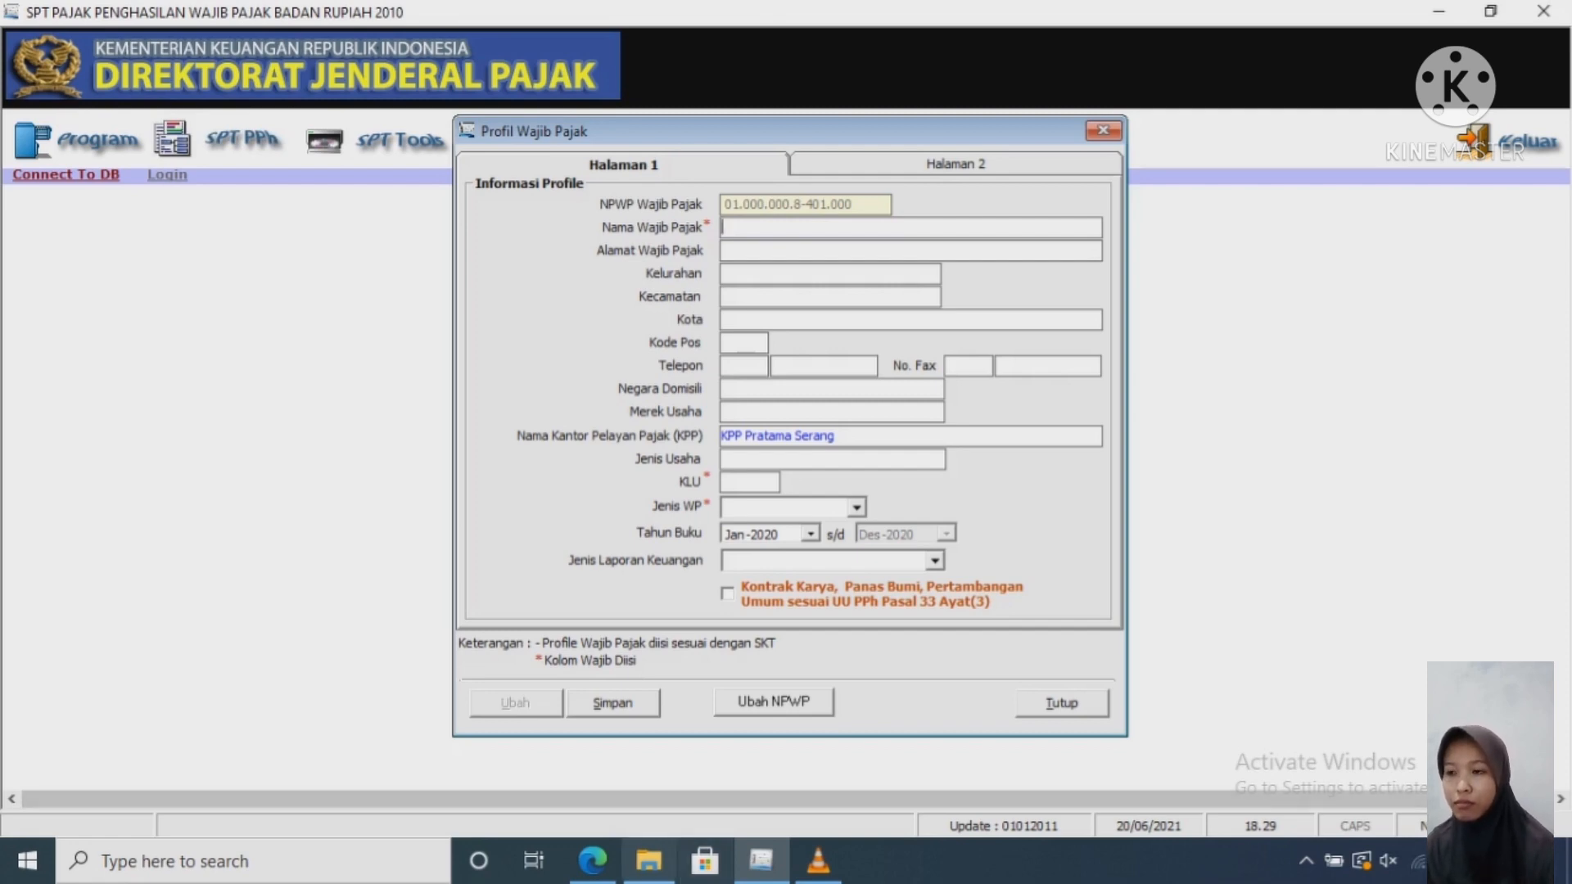
Step: Copy CV NUANSA BENING from the sample report into the taxpayer name field
left_click(593, 862)
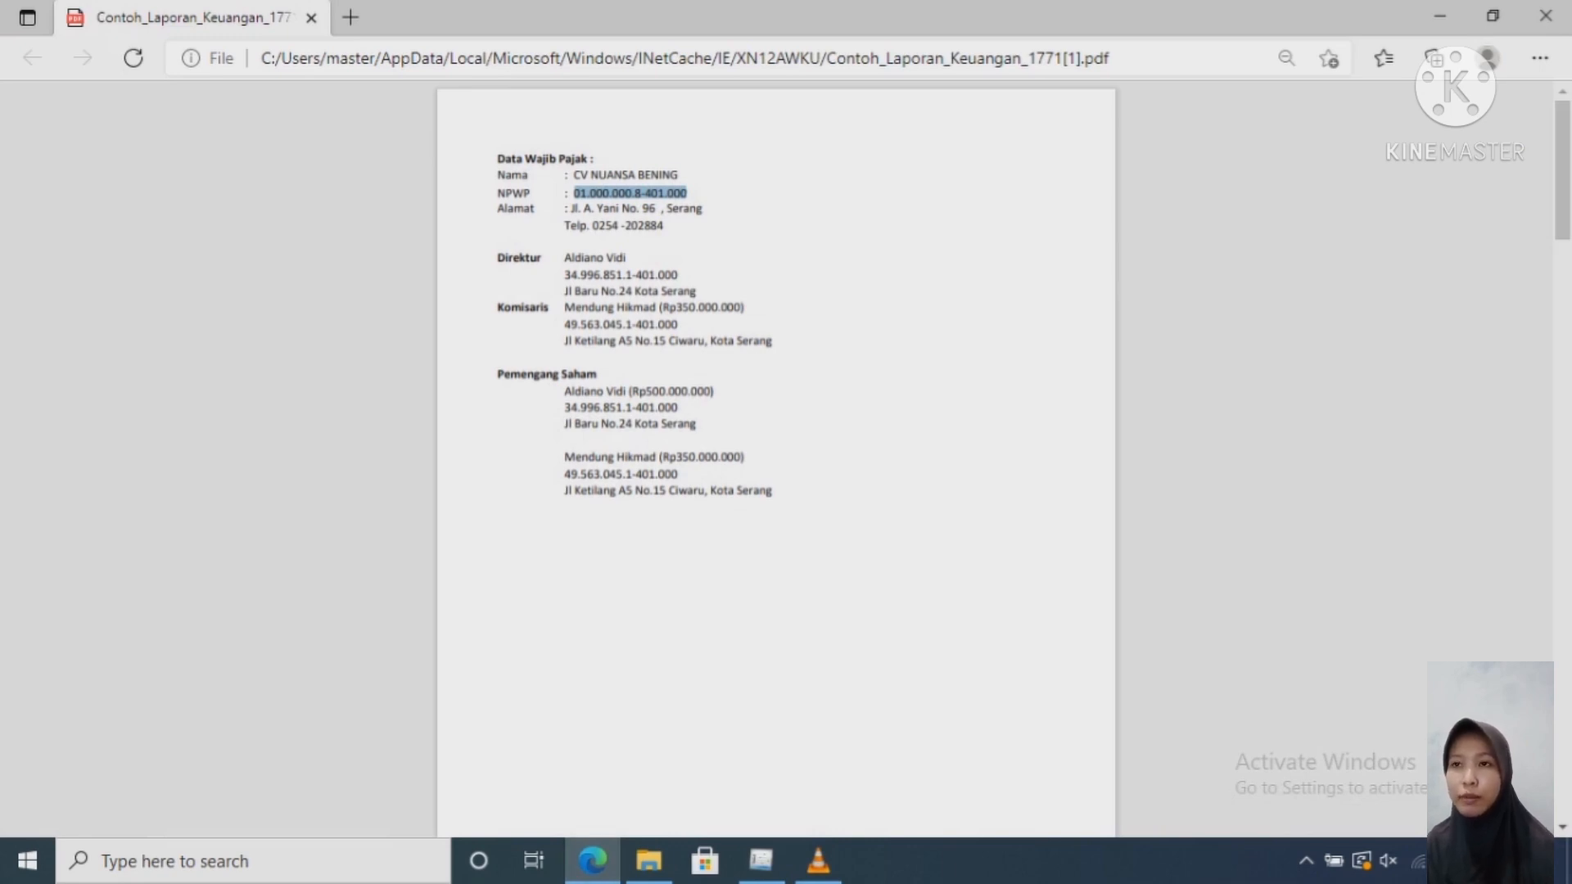
left_click_drag(678, 175, 573, 175)
key("ctrl+c")
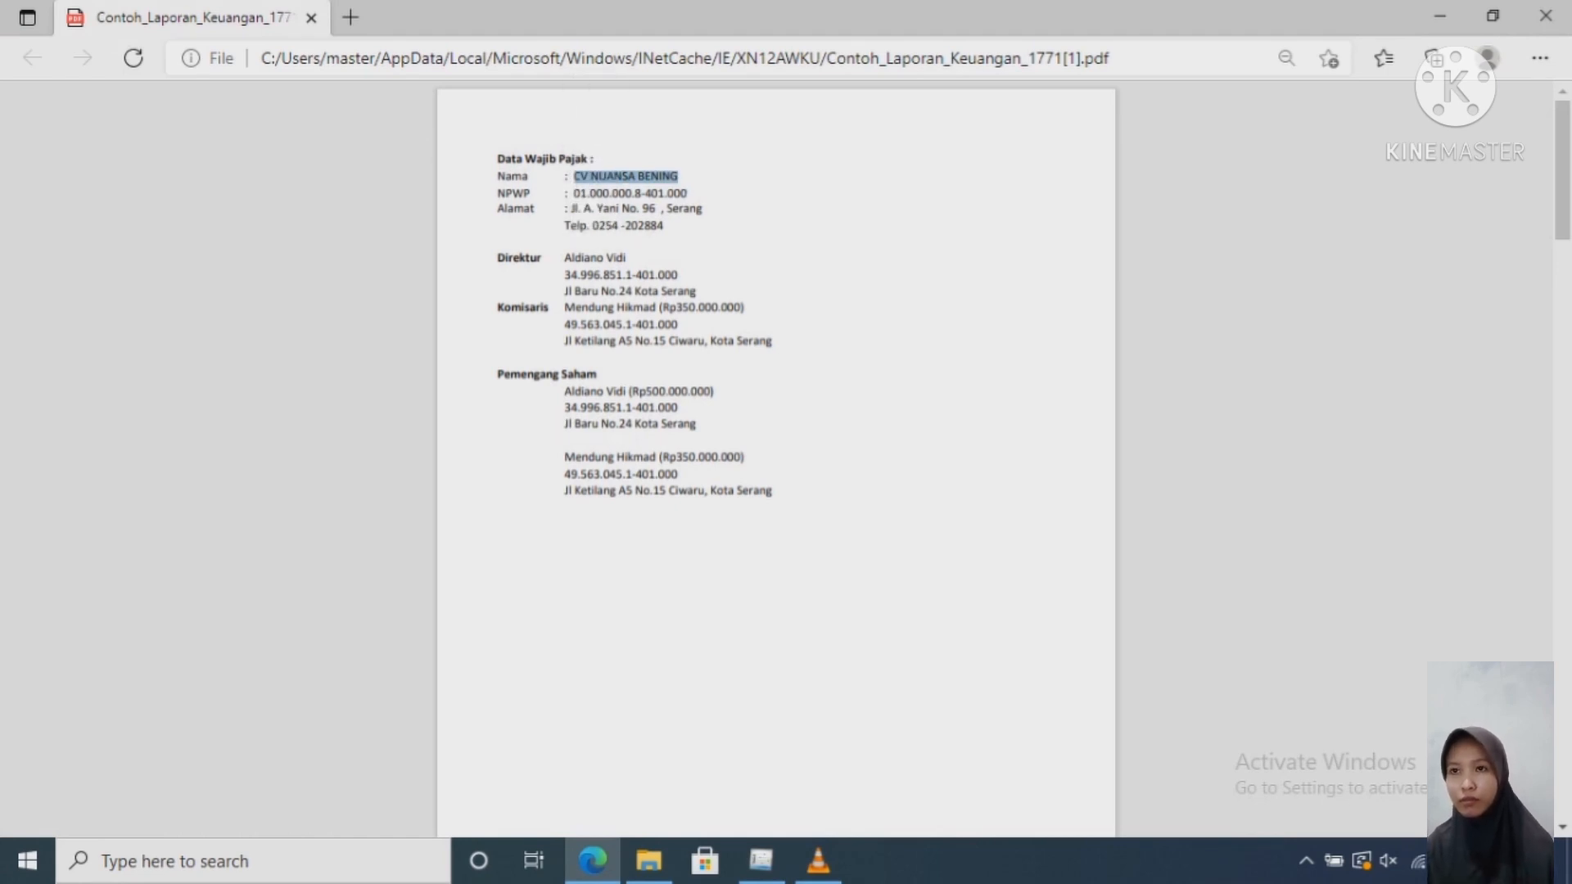
key("alt+Tab")
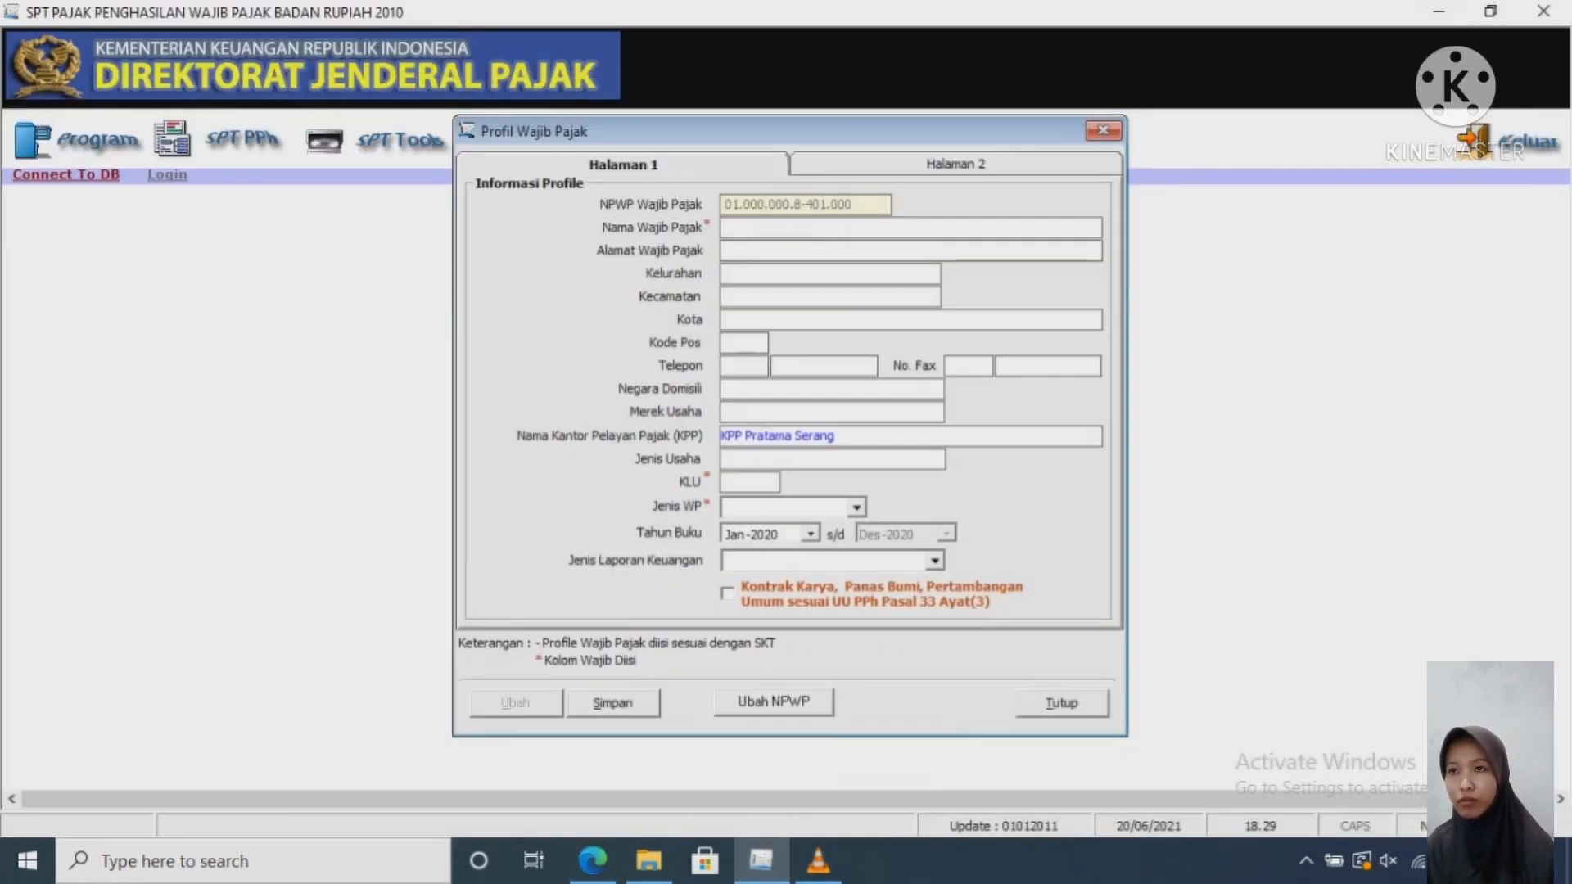
key("ctrl+v")
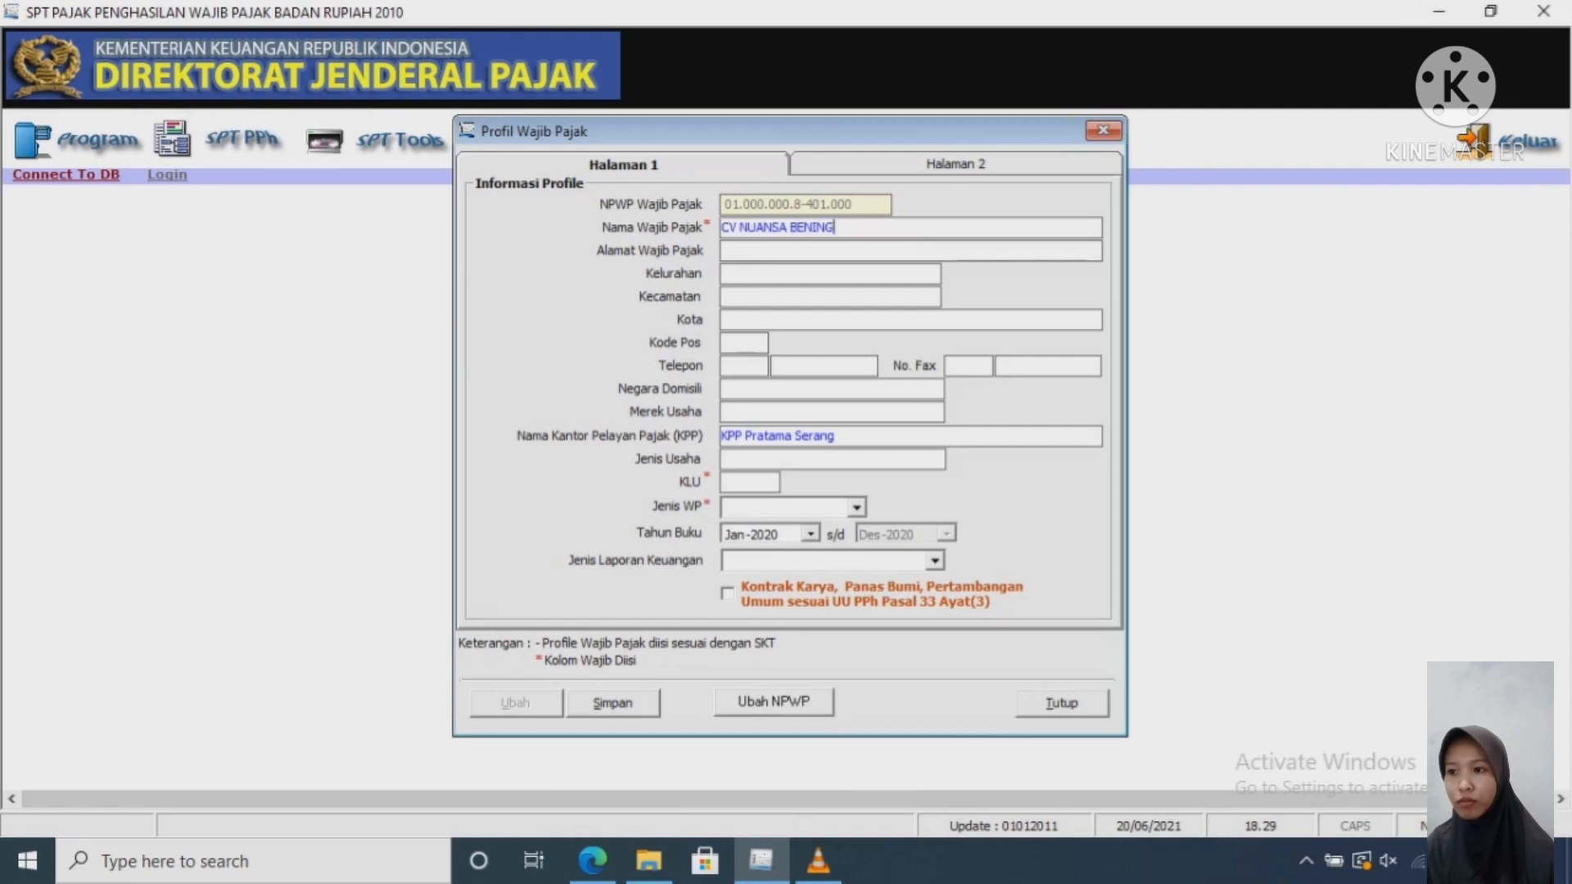
Step: Copy the company address line from the sample report for the Alamat field
left_click(724, 250)
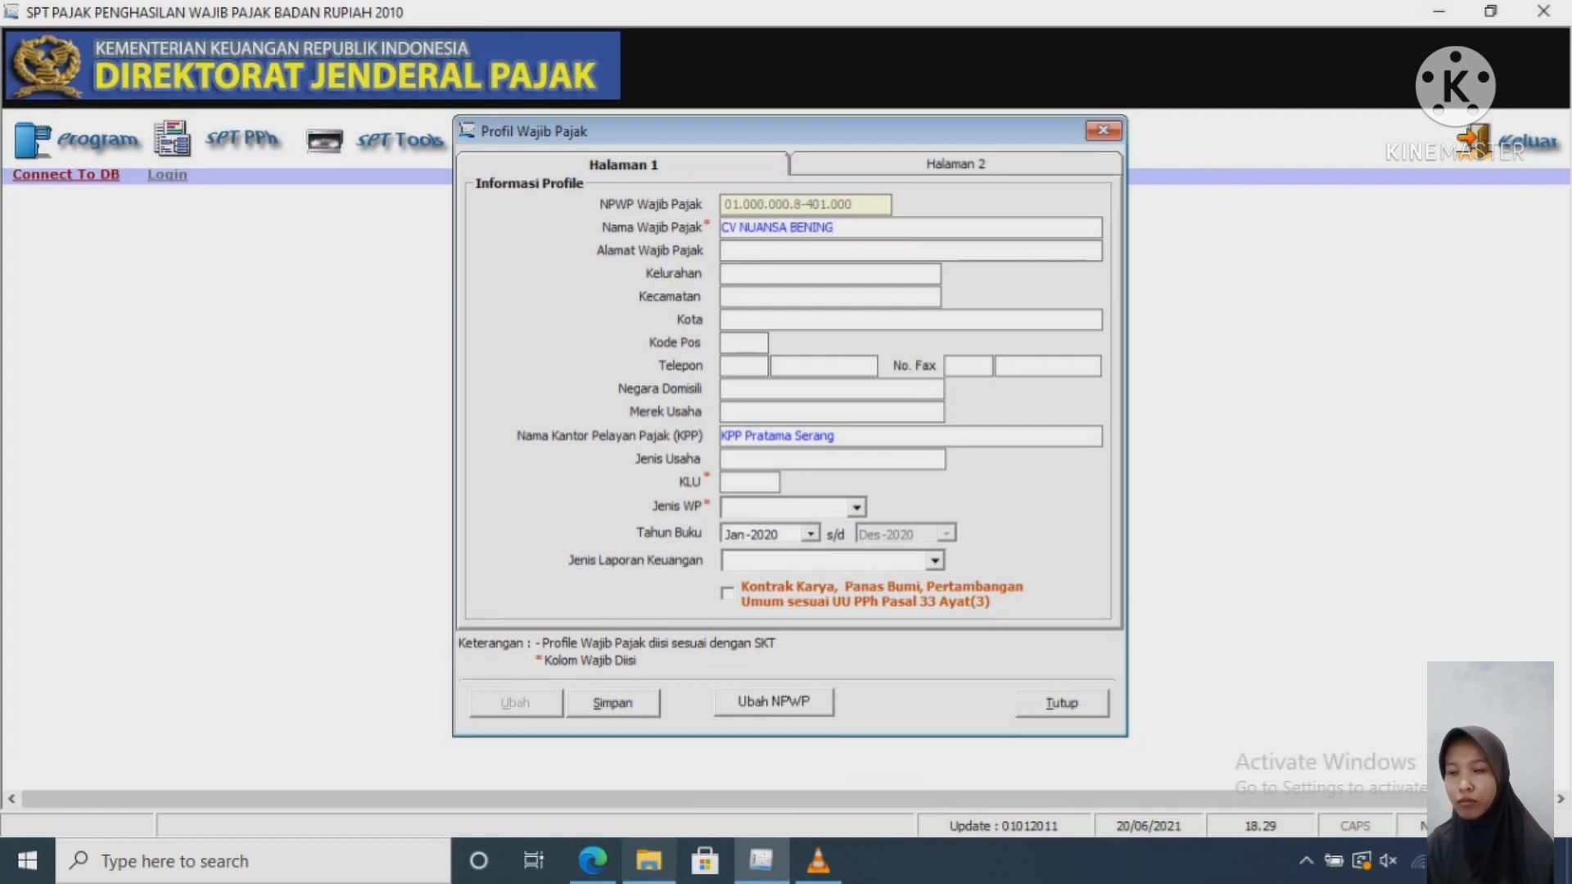
key("alt+Tab")
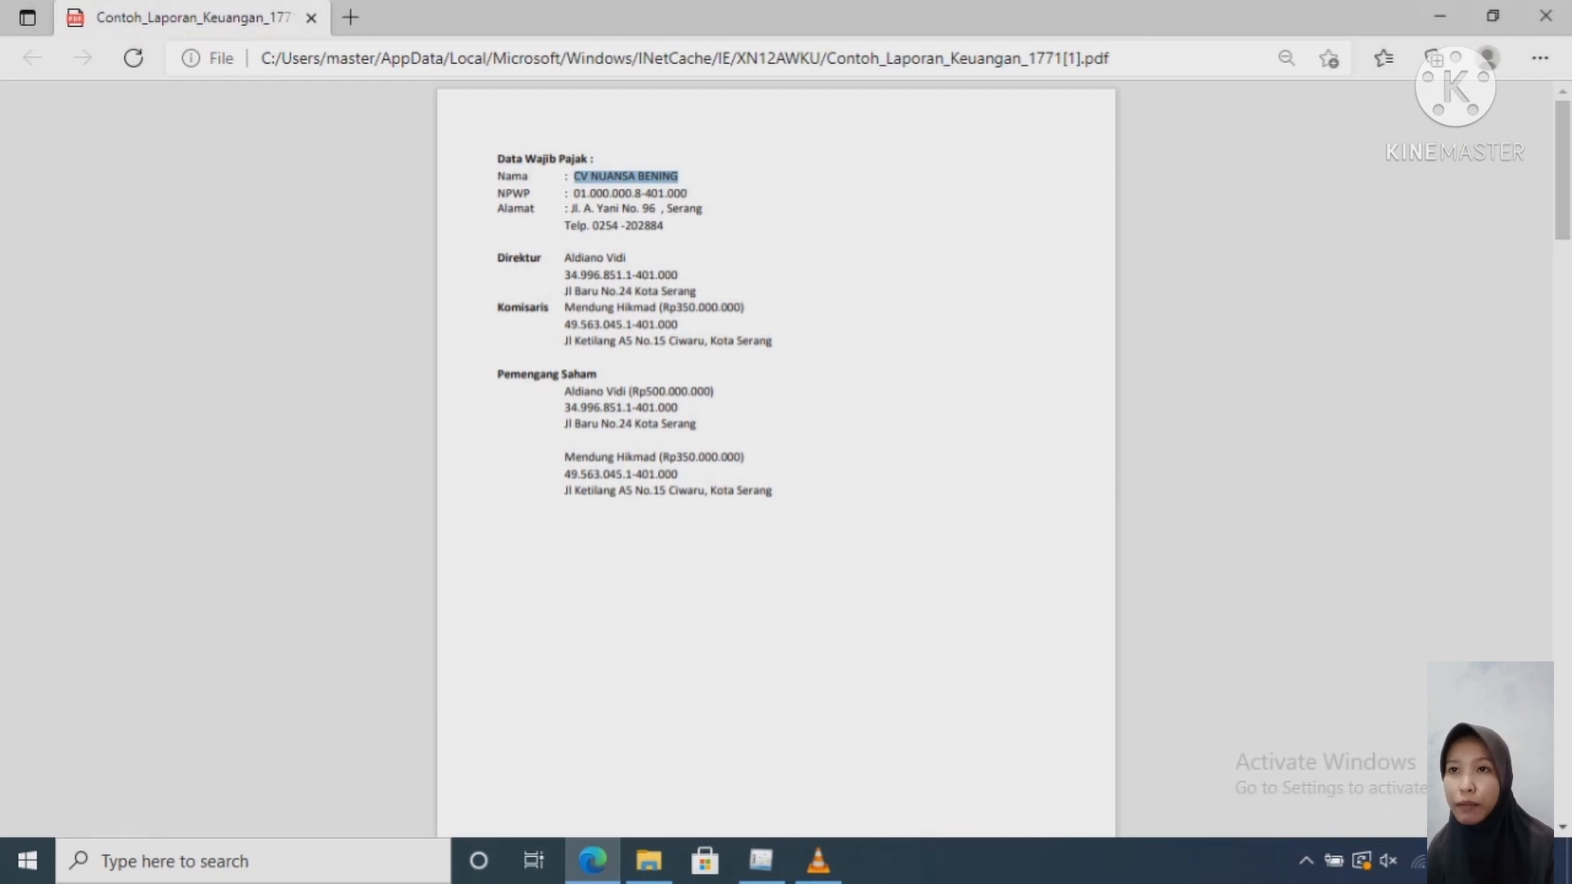
left_click(572, 208)
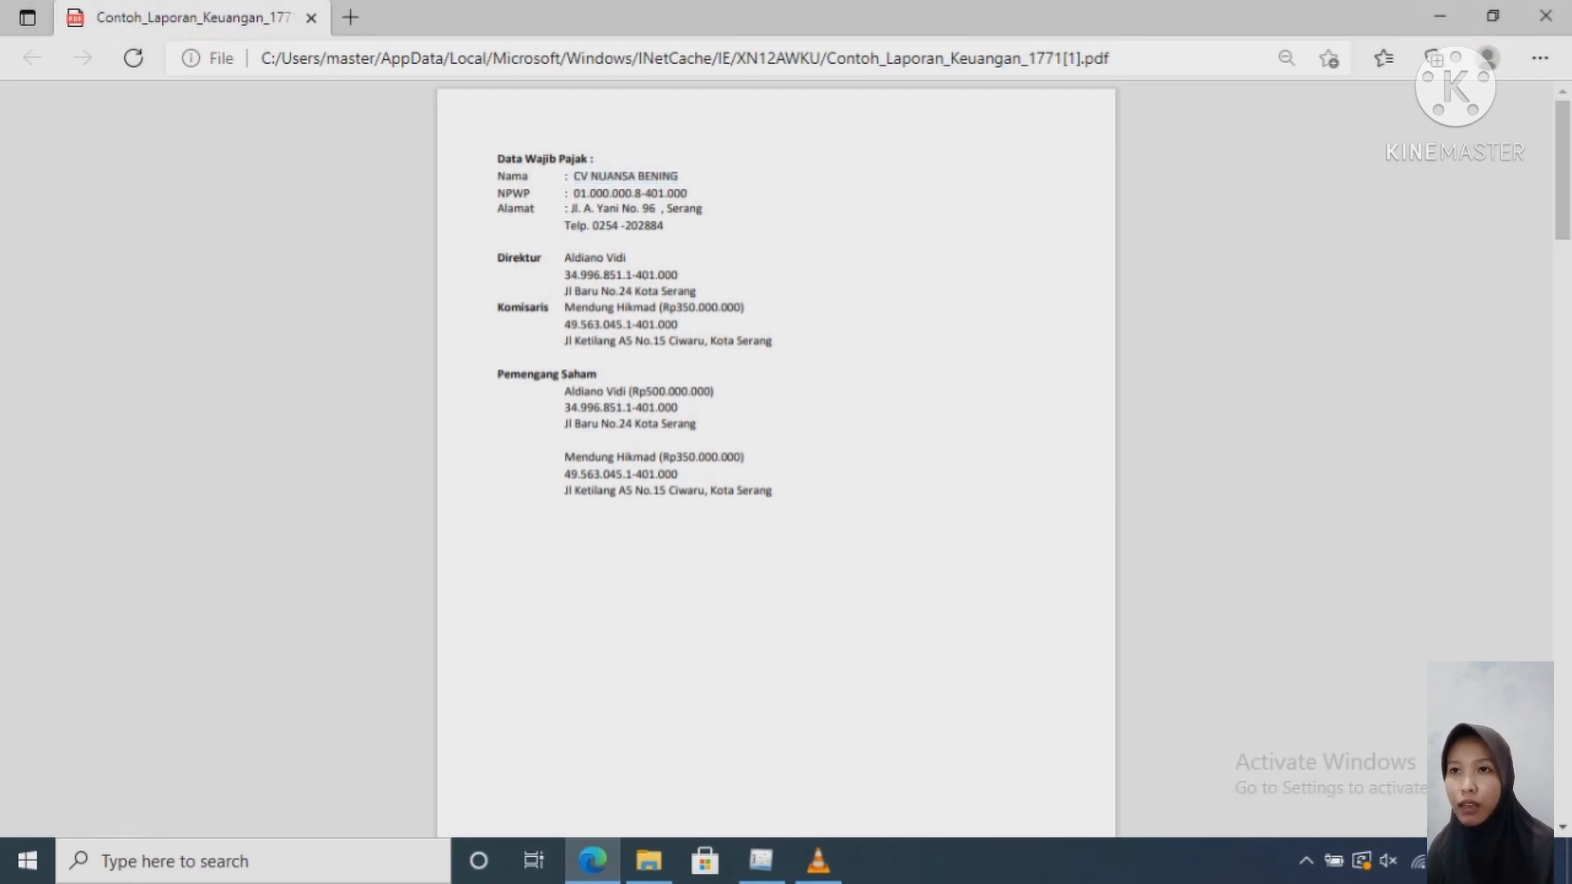
left_click_drag(703, 210, 568, 210)
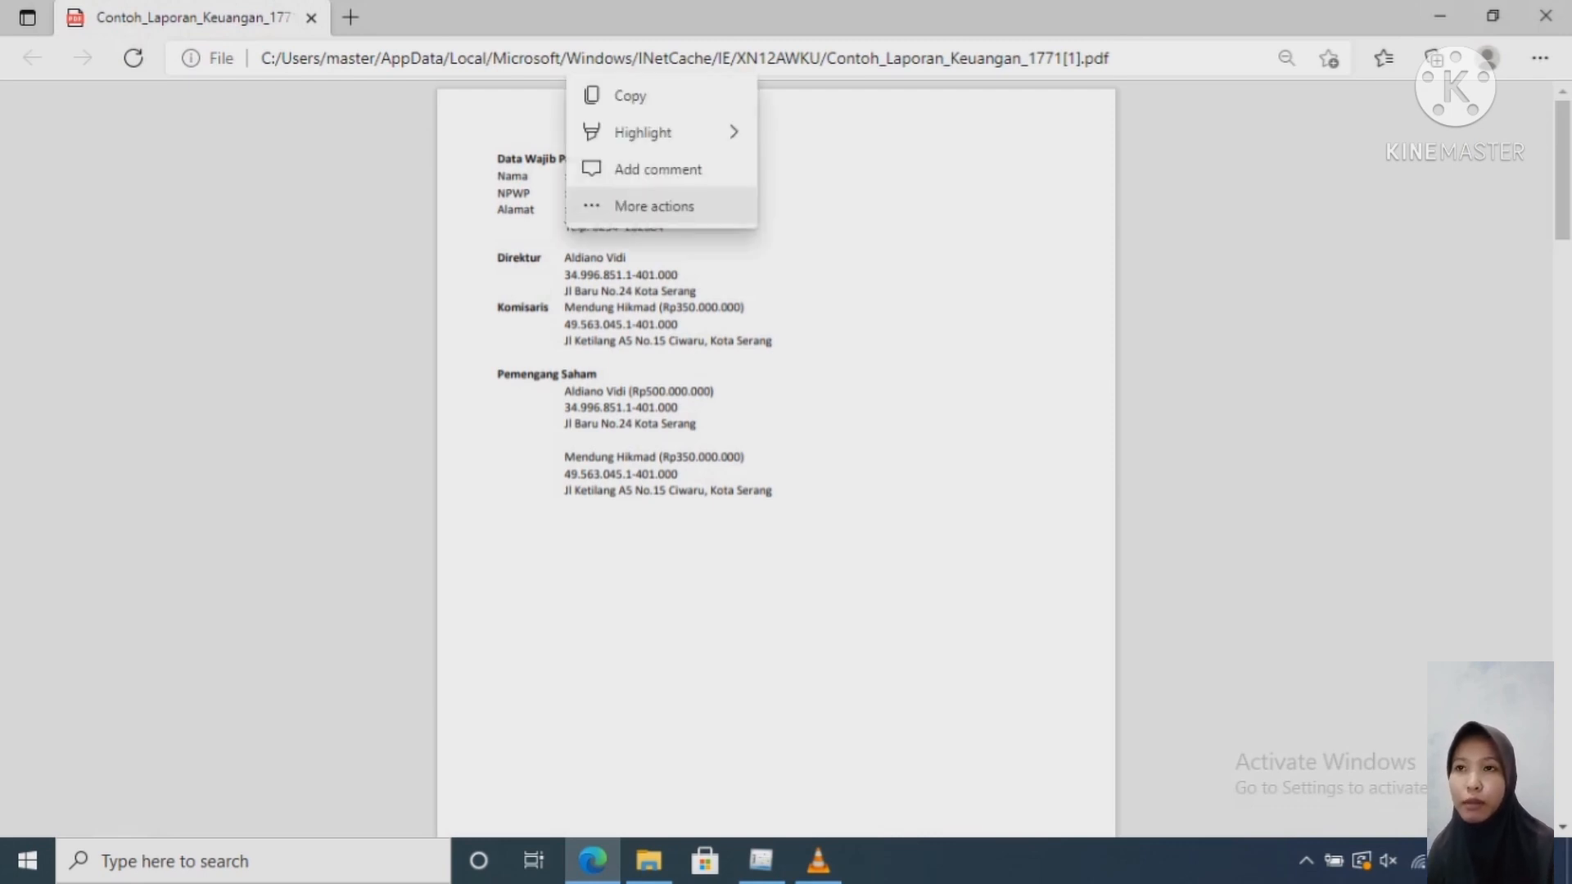
key("ctrl+c")
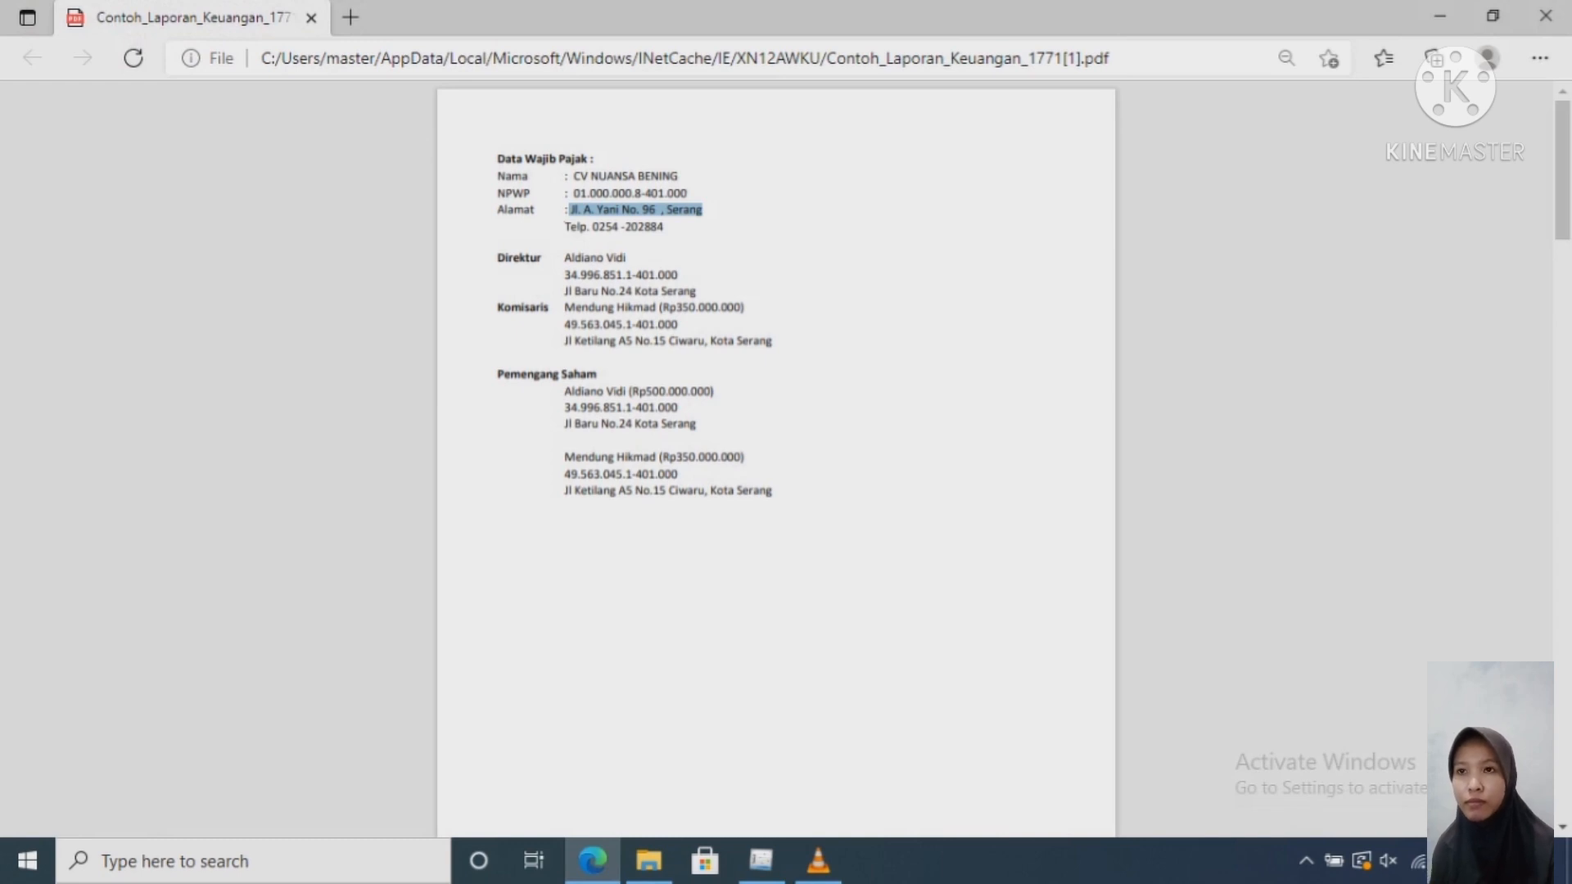
left_click(760, 860)
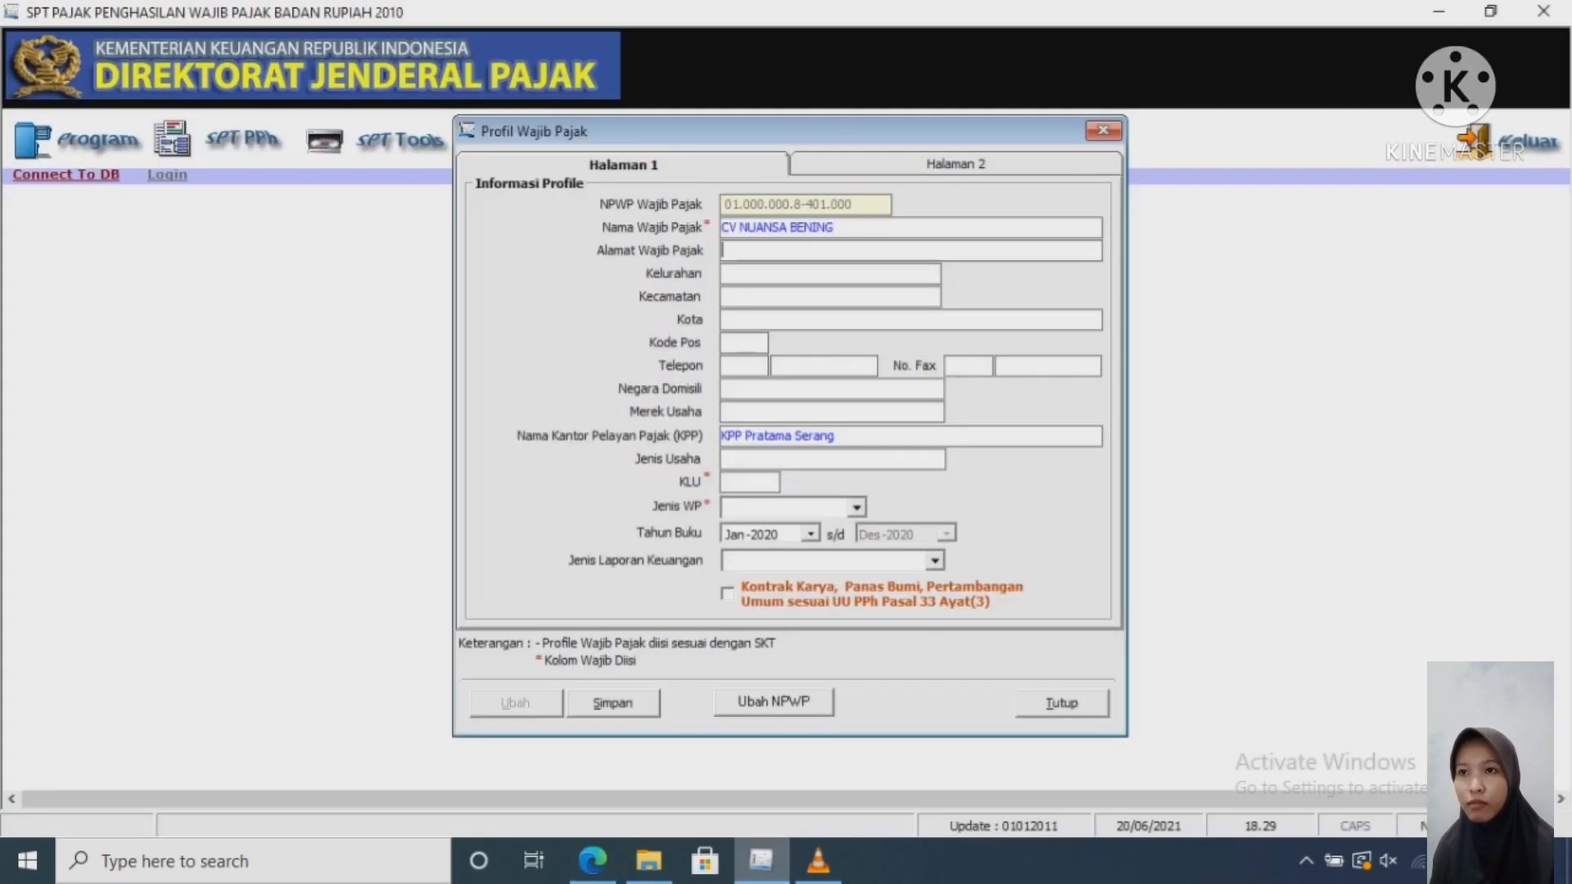
Step: Paste the company address and enter Serang as subdistrict, district and city
key("ctrl+v")
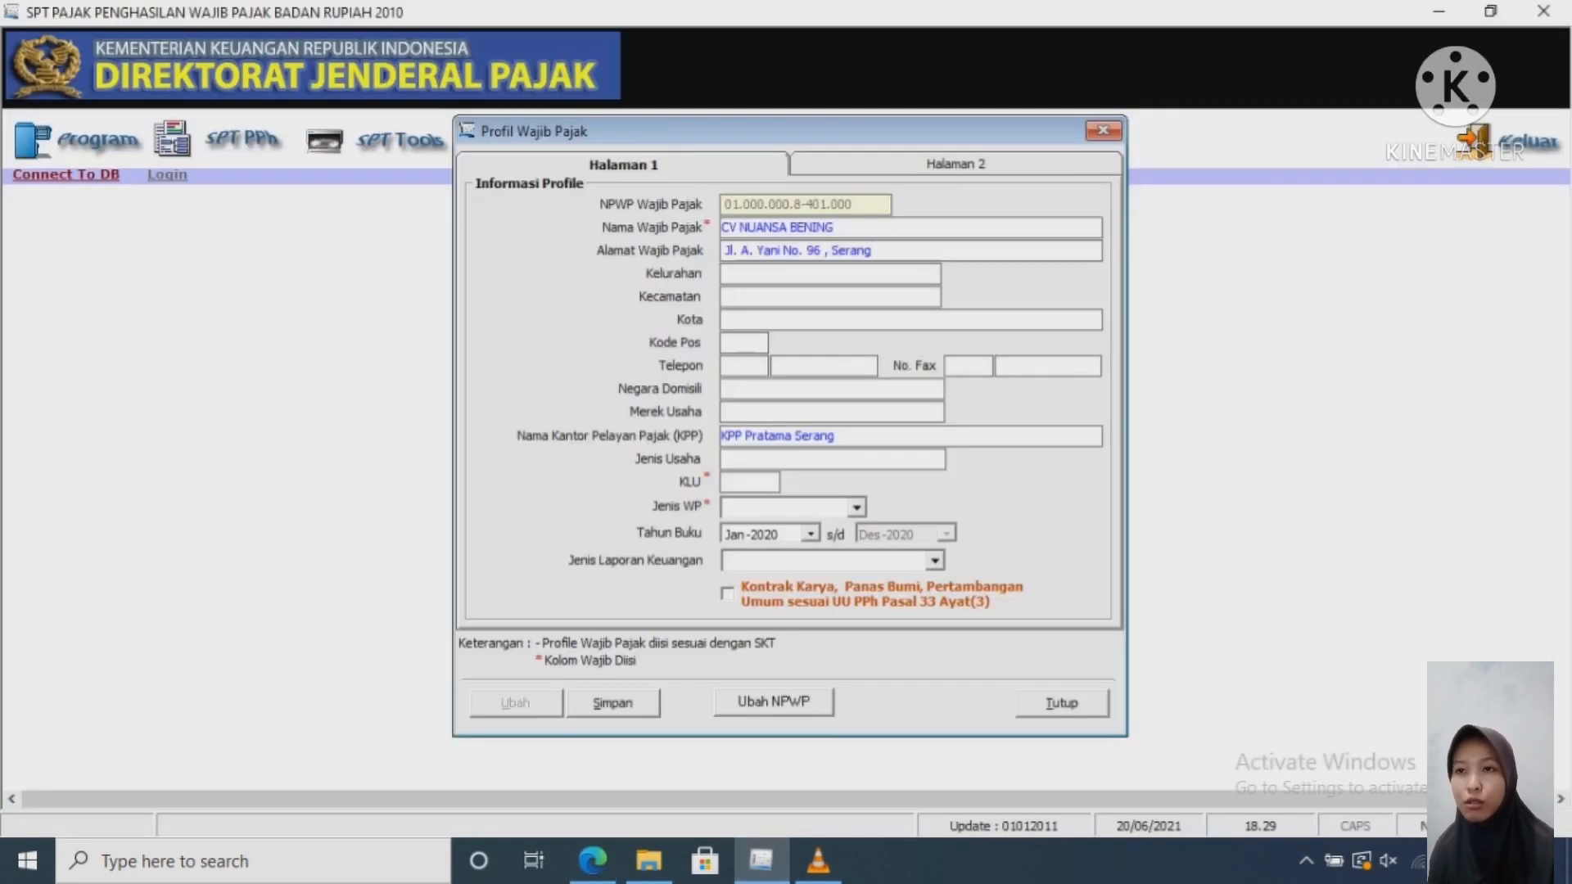
key("Tab")
type("S")
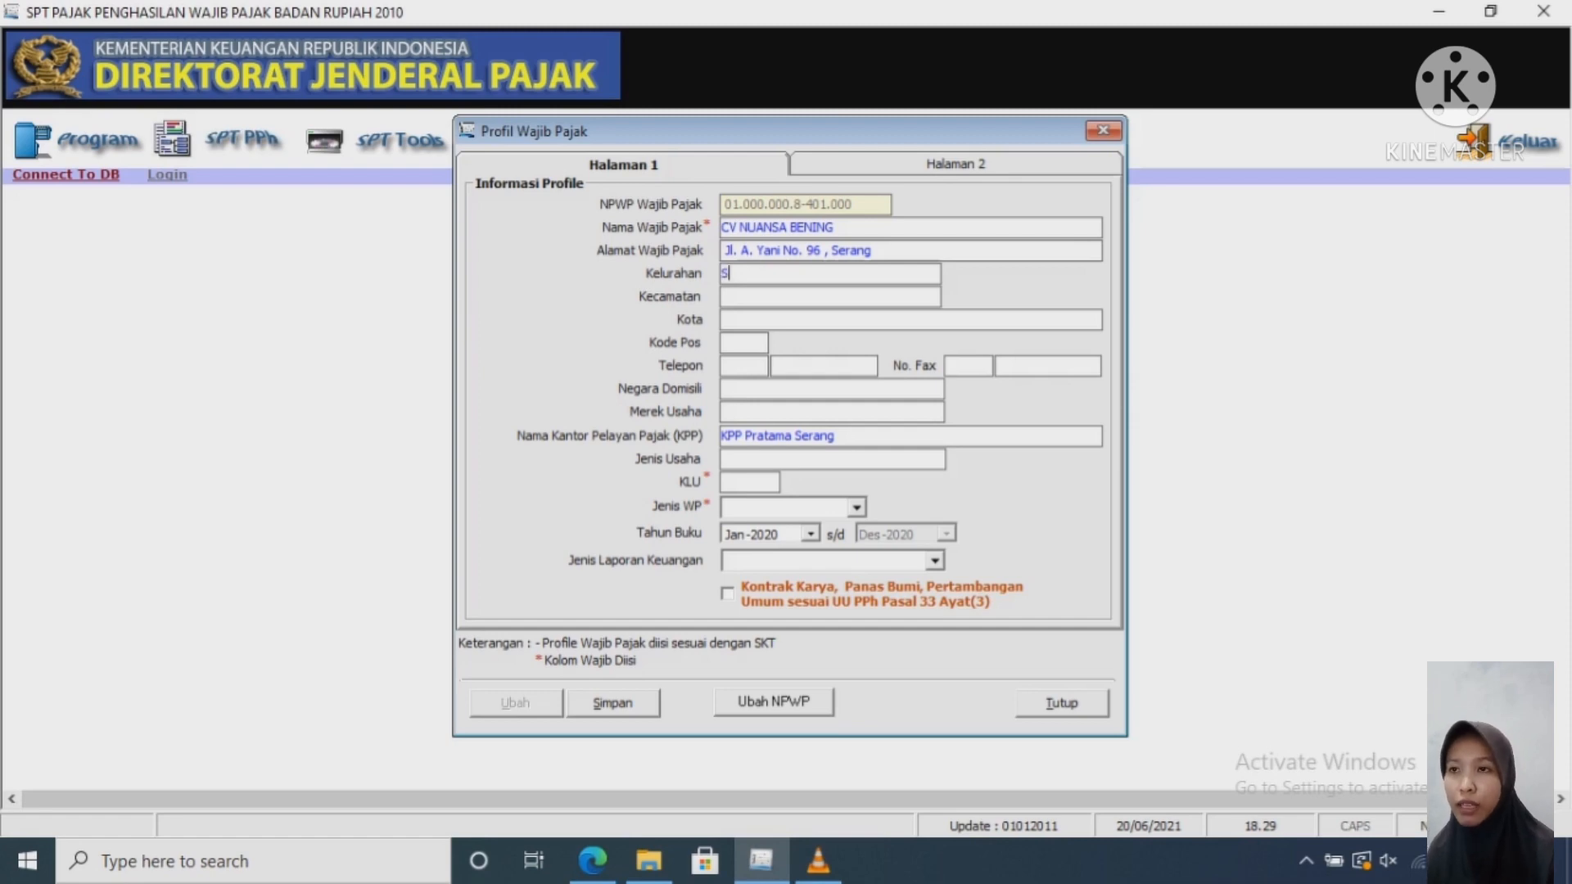
type("erang")
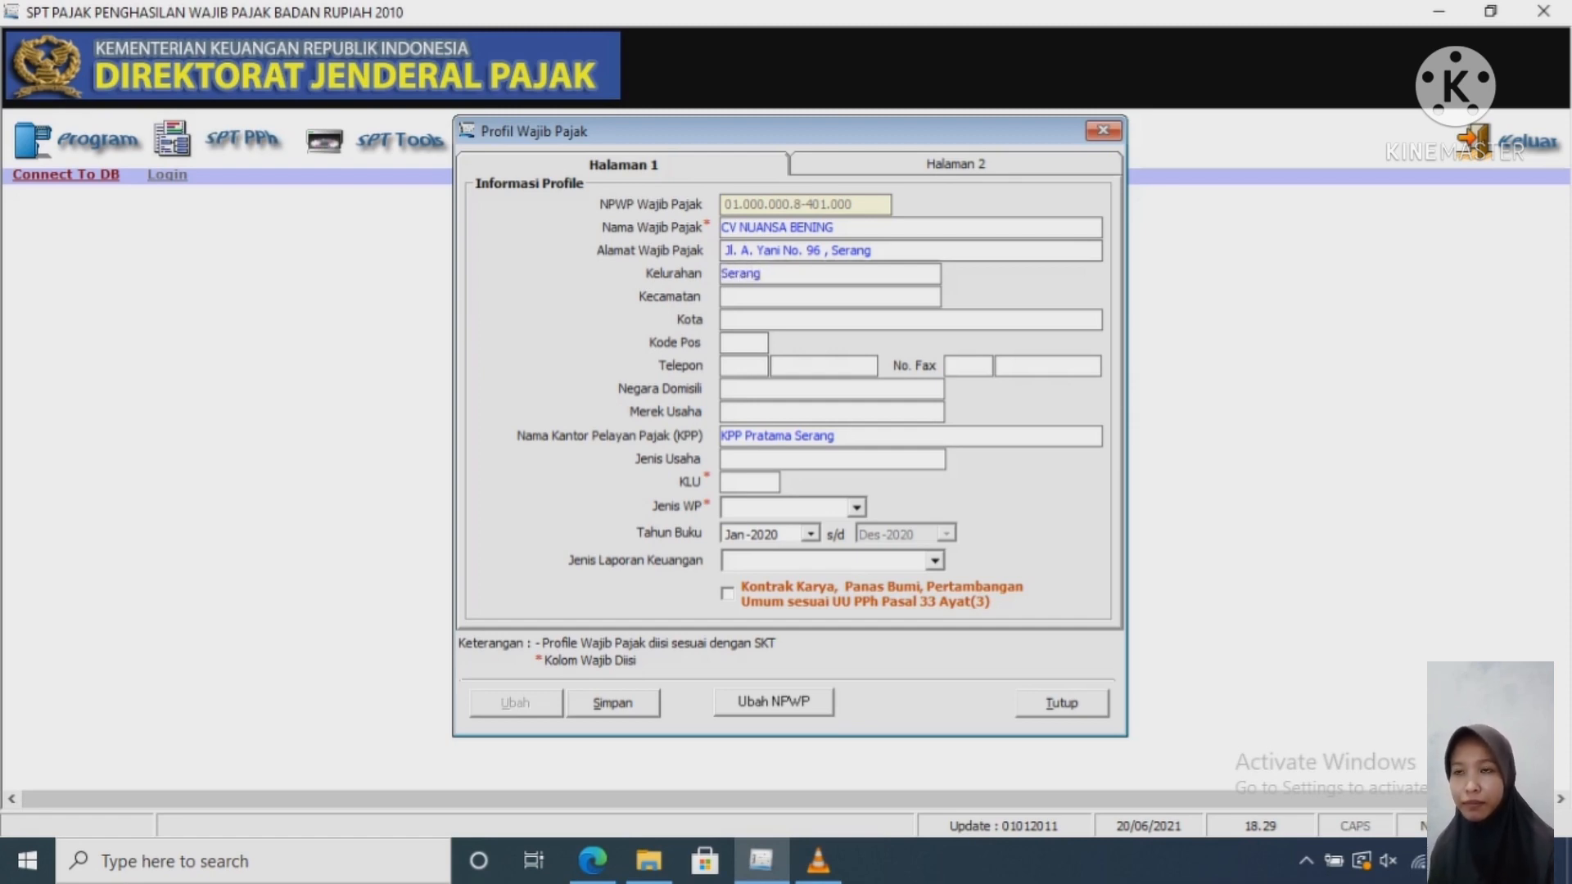
key("Tab")
type("Sera")
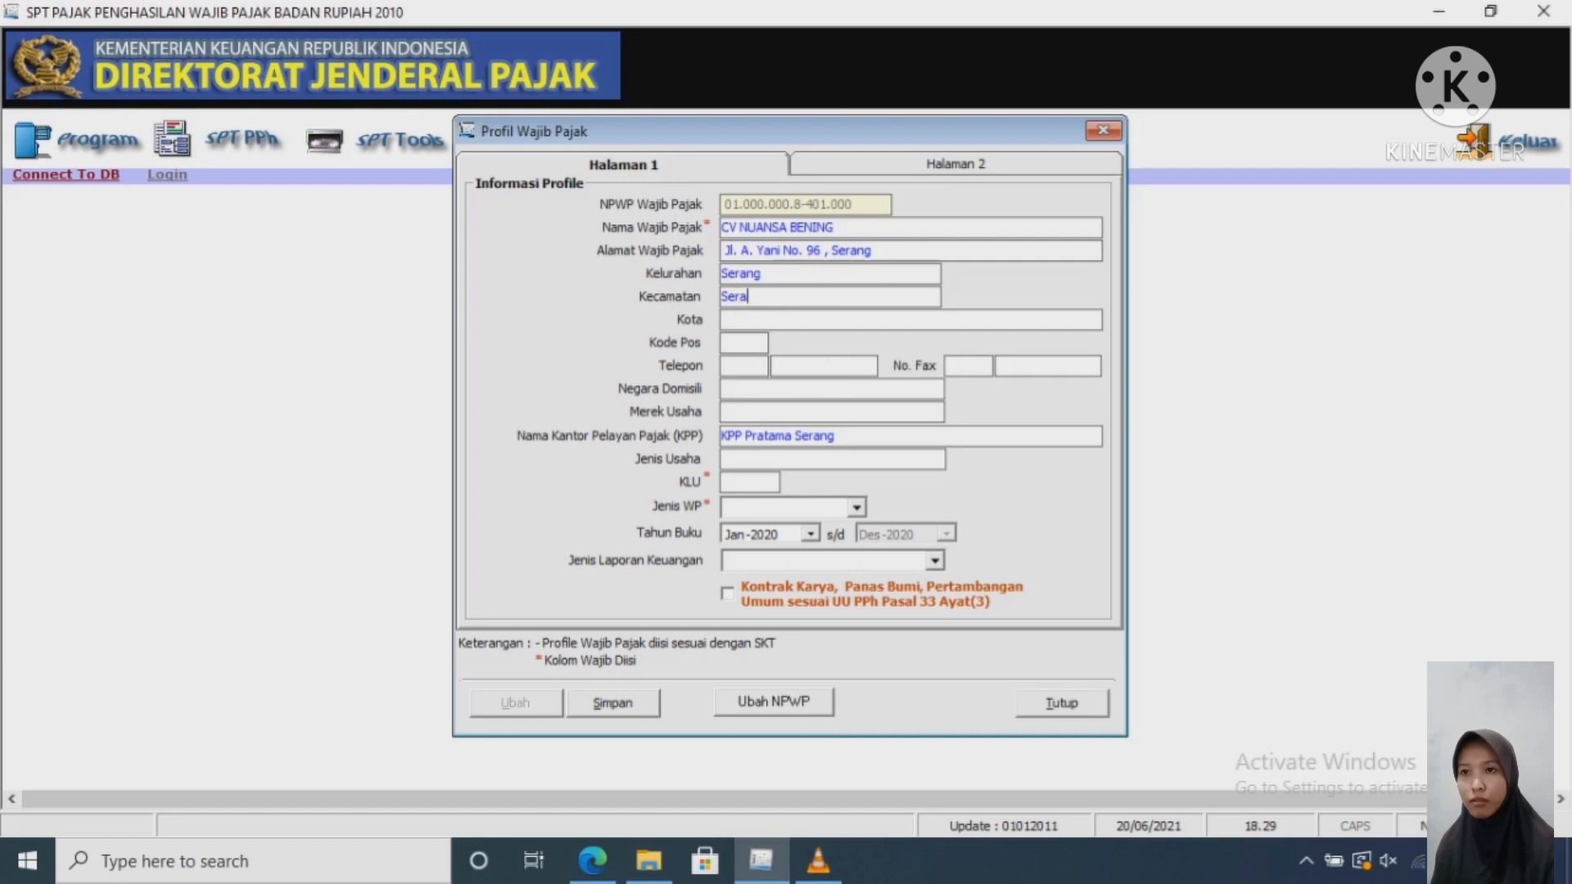
type("ng")
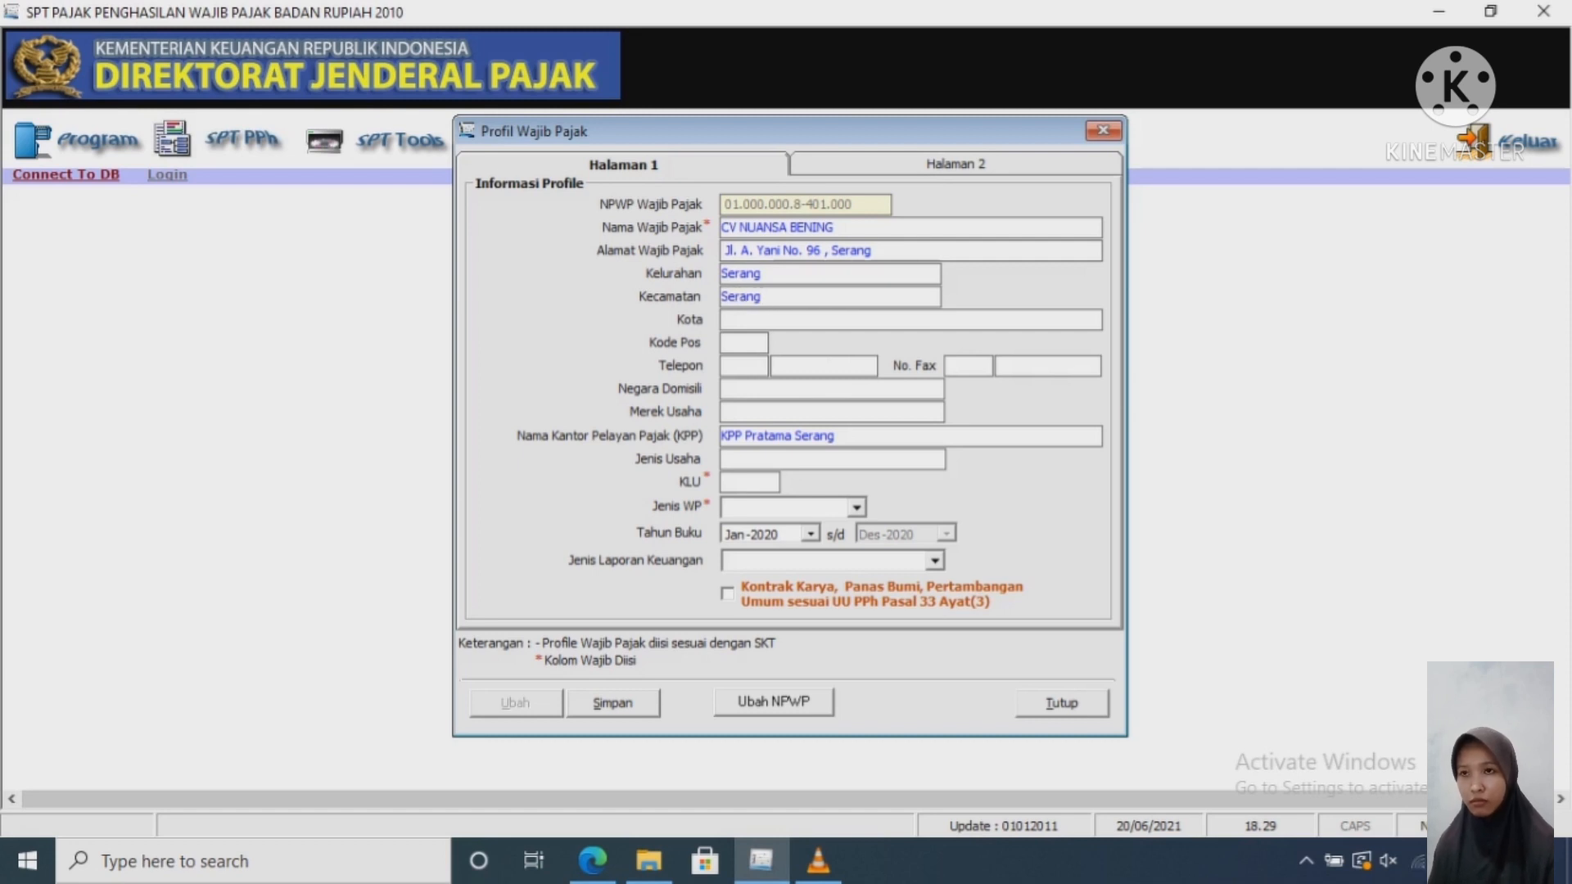
key("Tab")
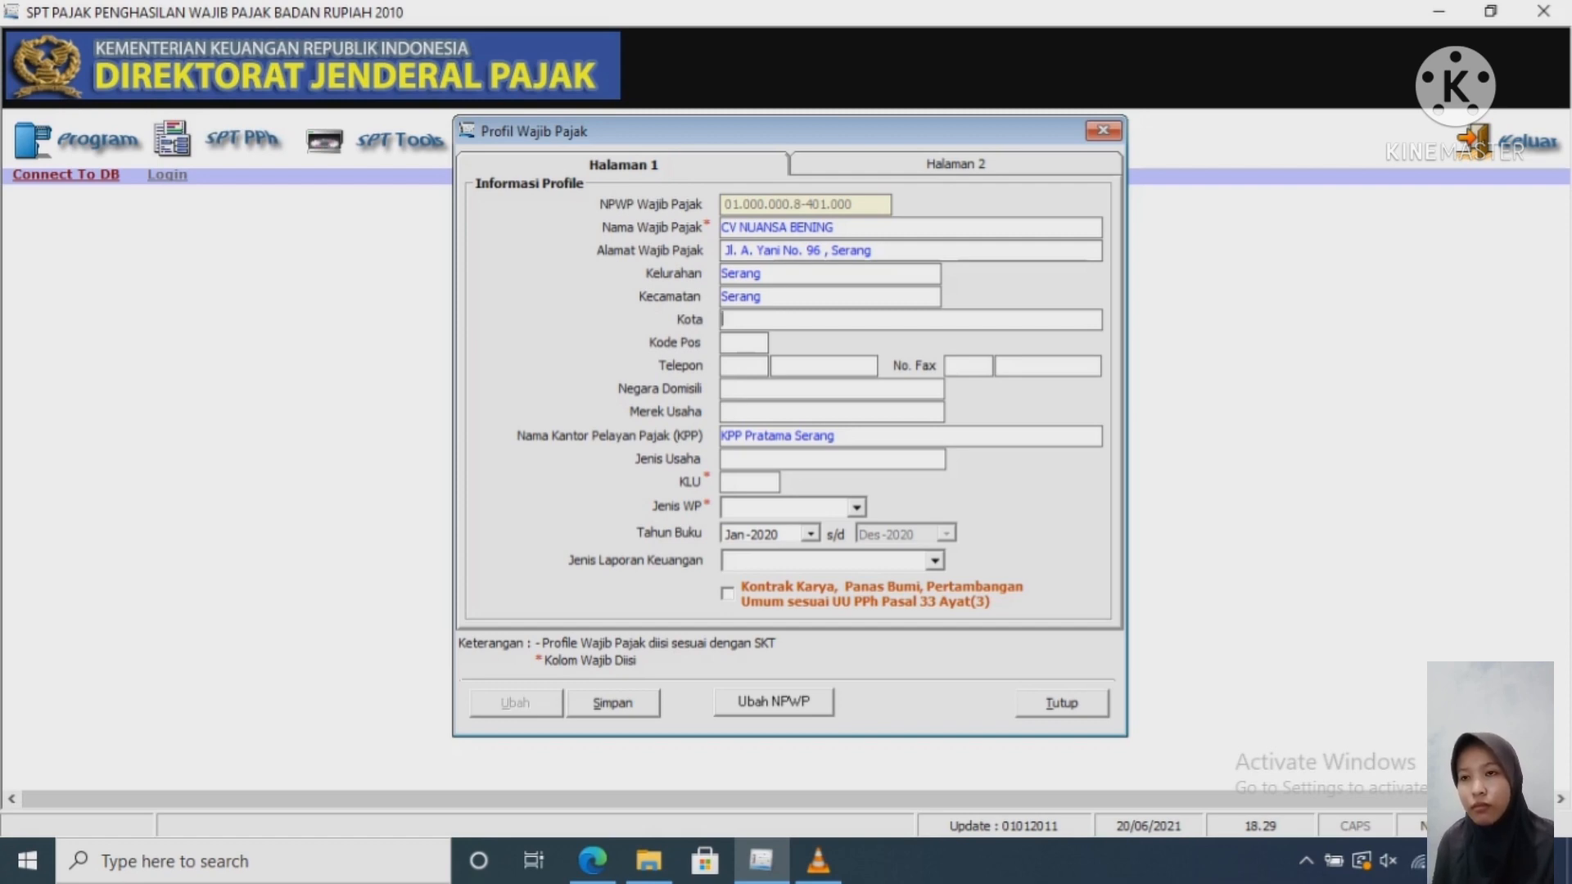
type("Seran")
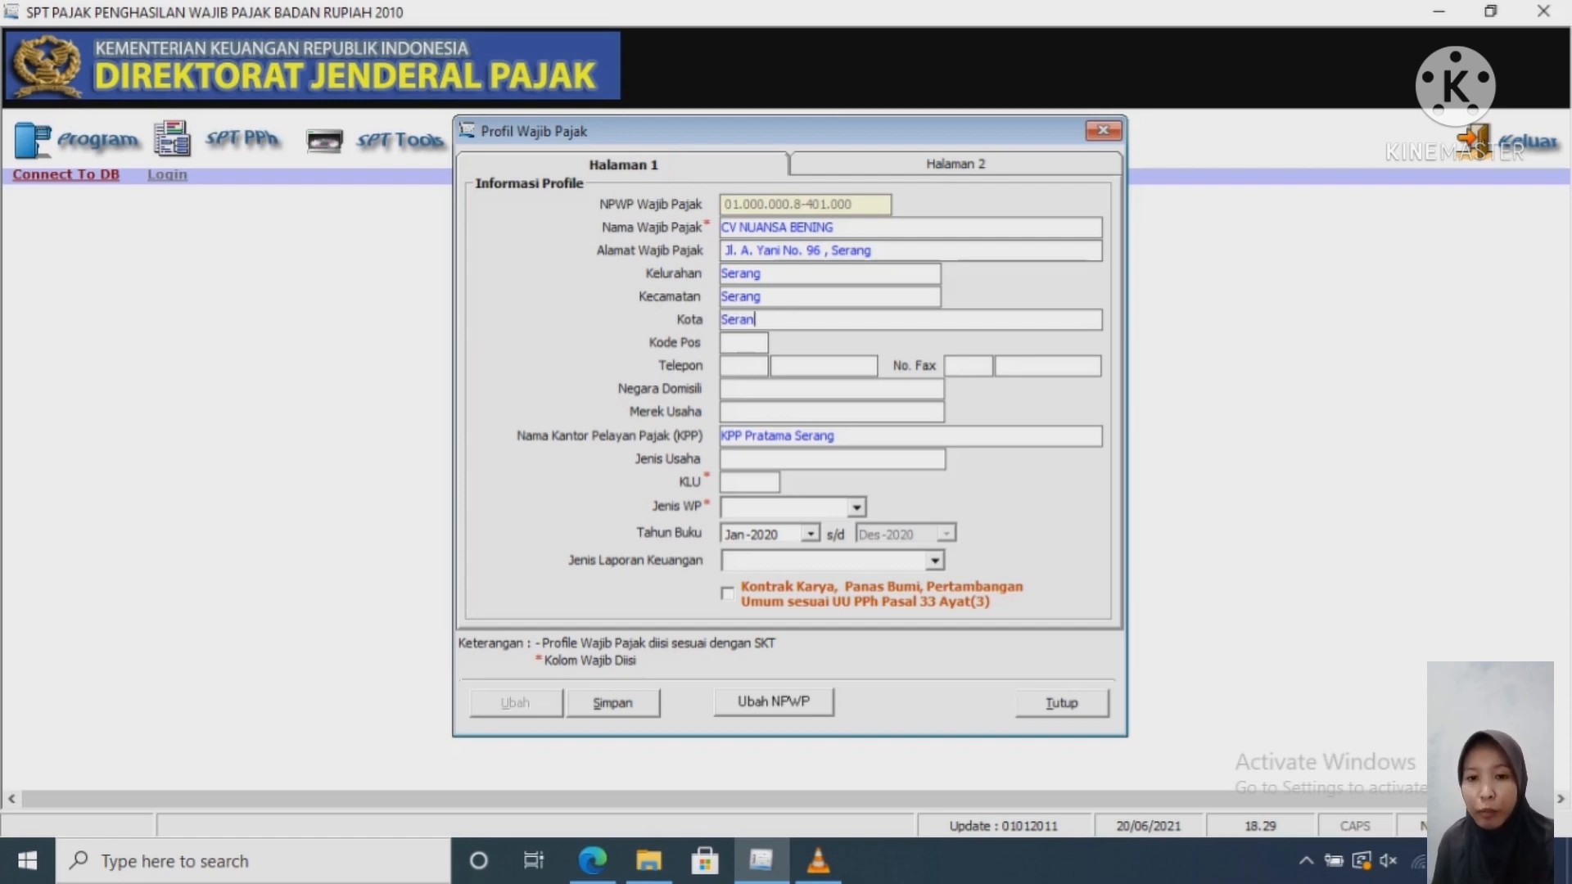
type("g")
Step: Enter postal code 42114 and phone area code 0254
key("Tab")
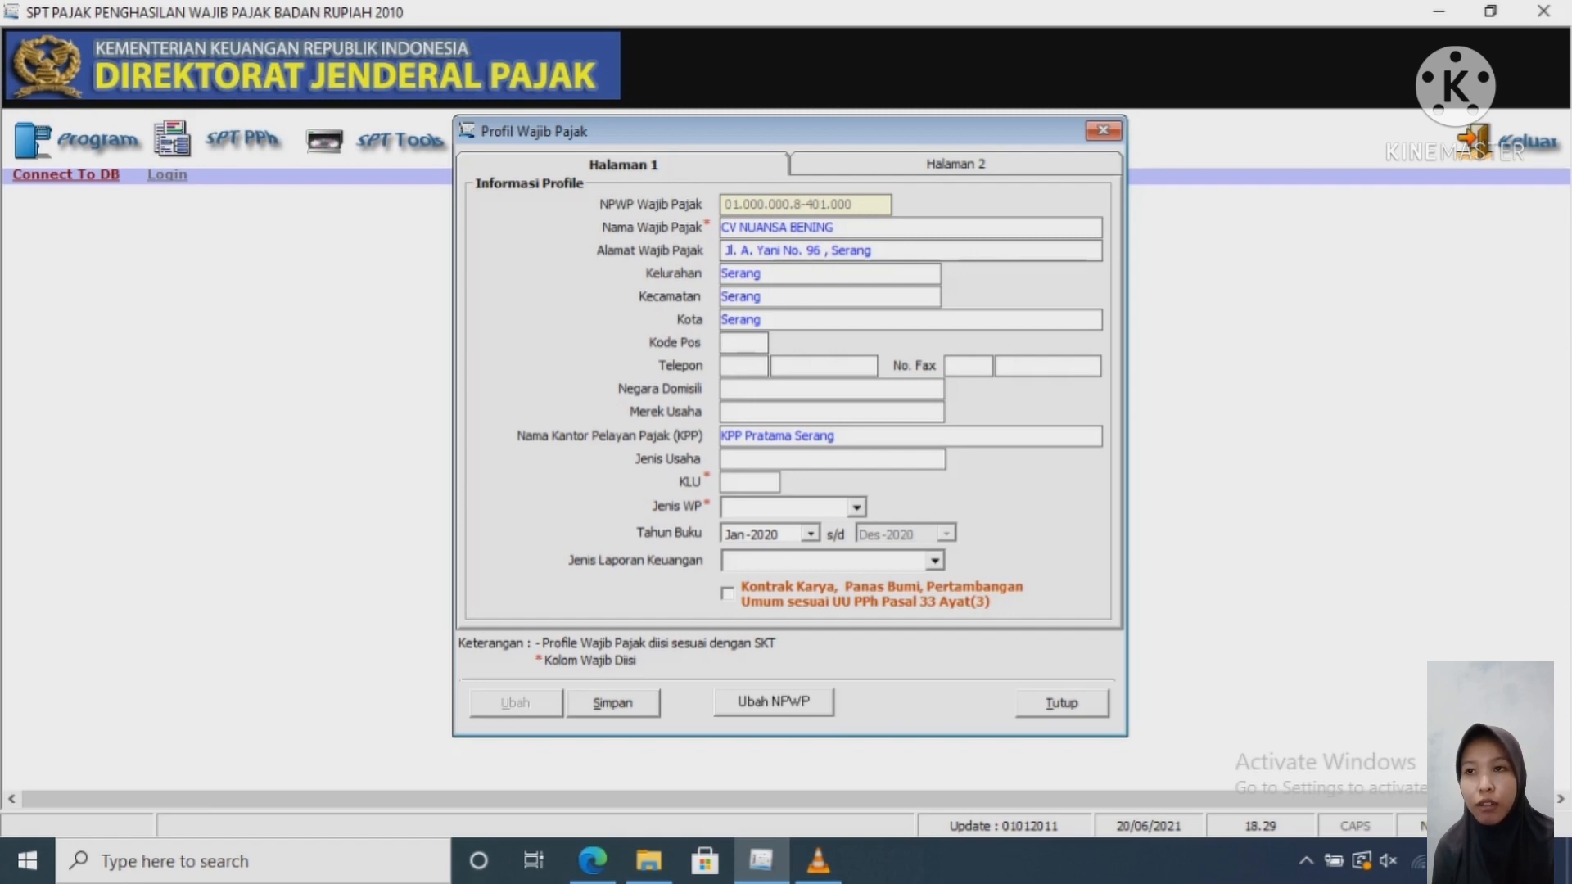
type("42114")
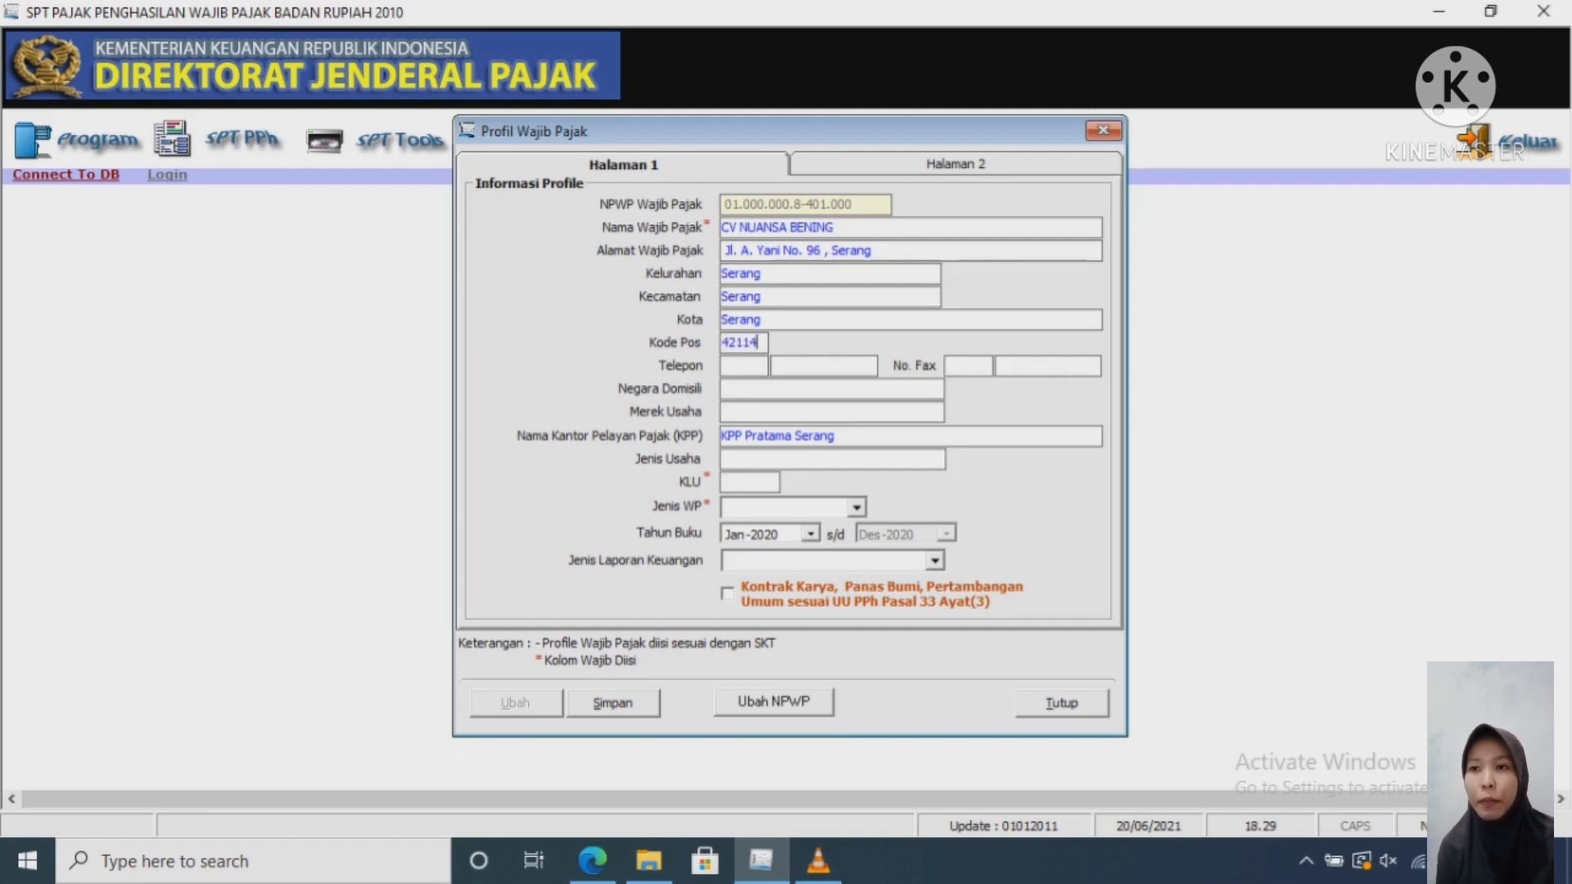
left_click(743, 366)
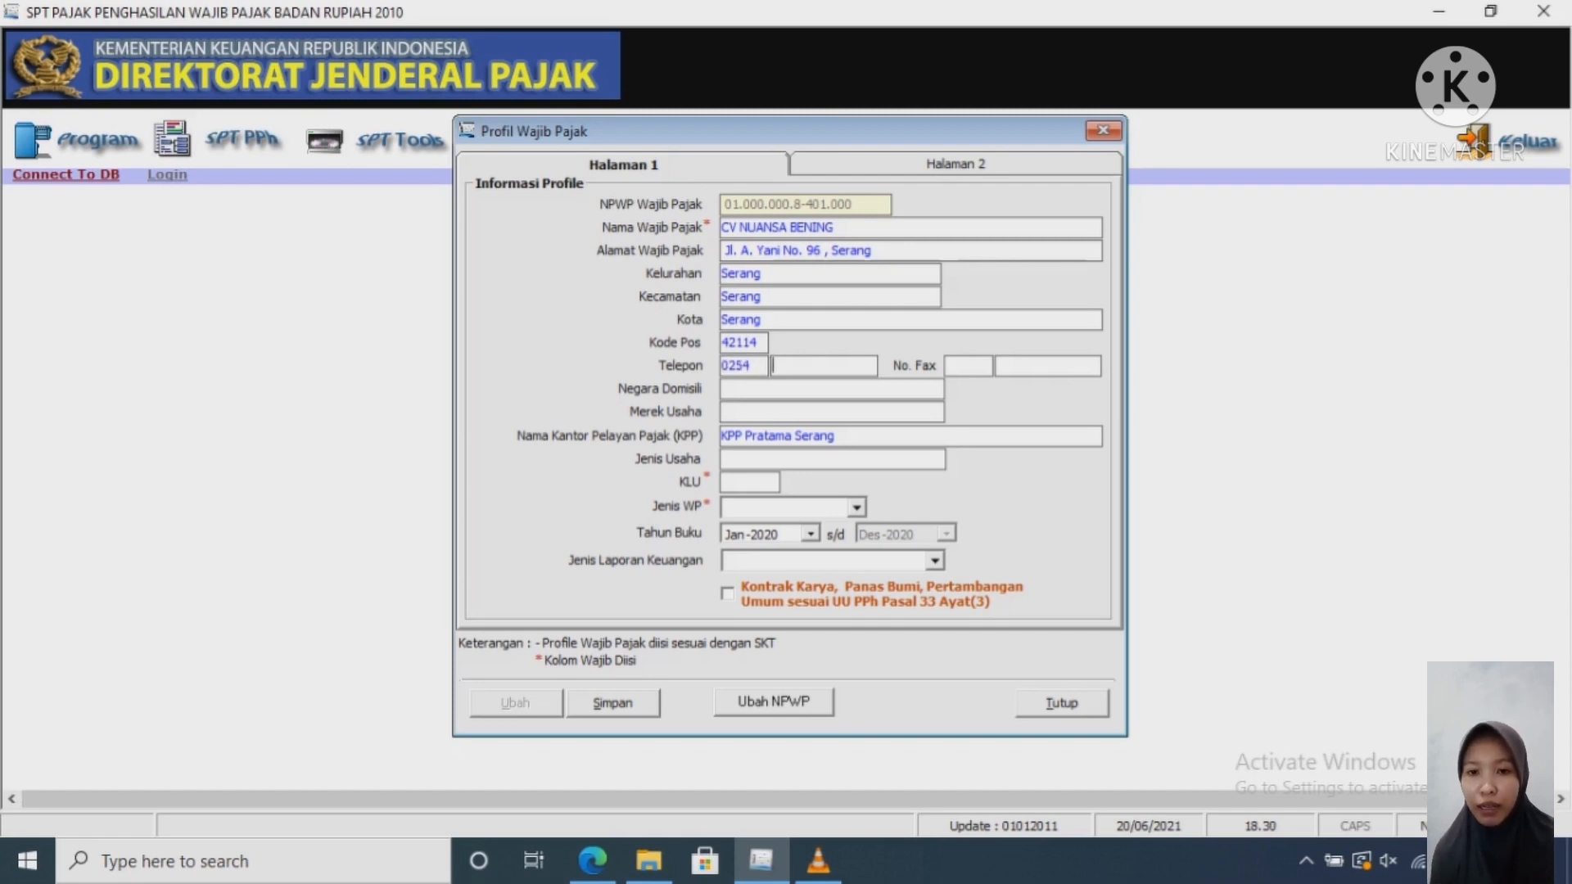
left_click(592, 860)
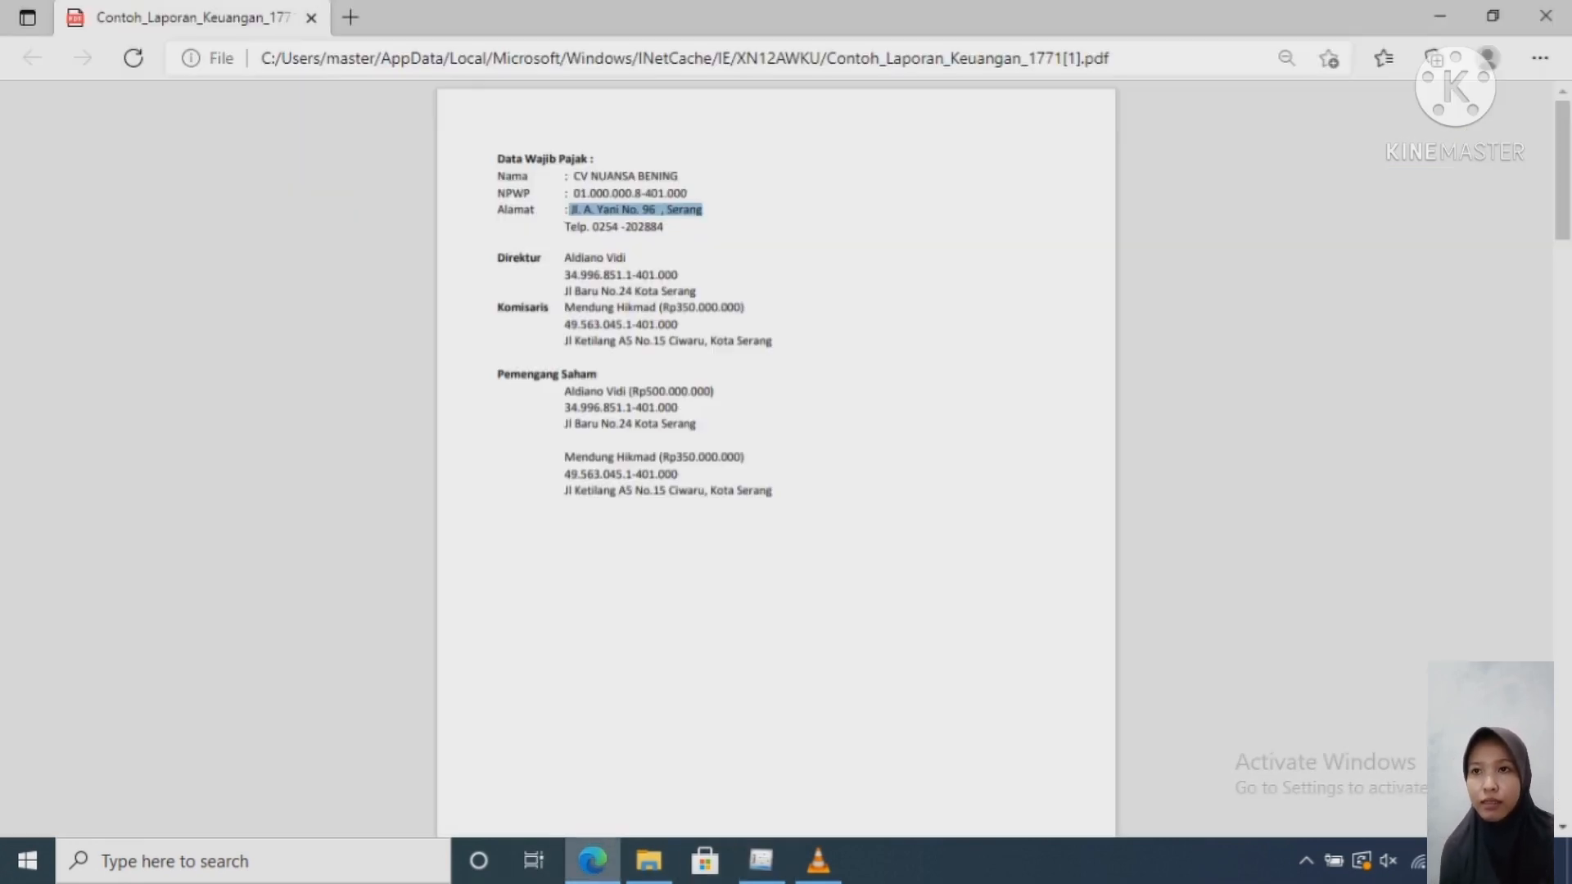
Step: Copy the rest of the company phone number after the area code from the report
left_click_drag(663, 227, 620, 227)
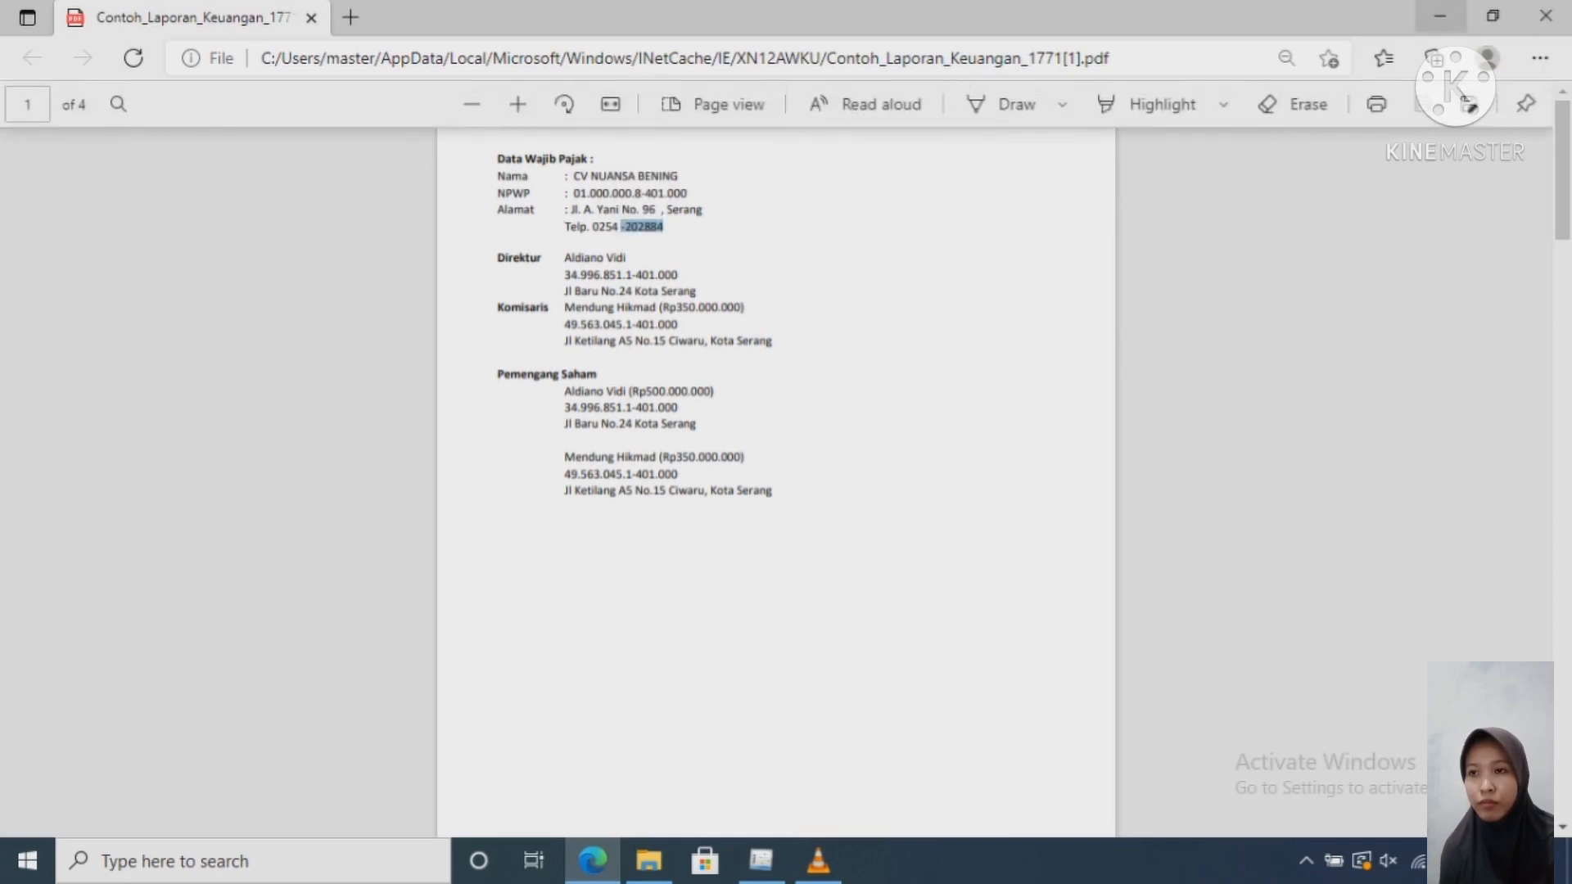
key("alt+Tab")
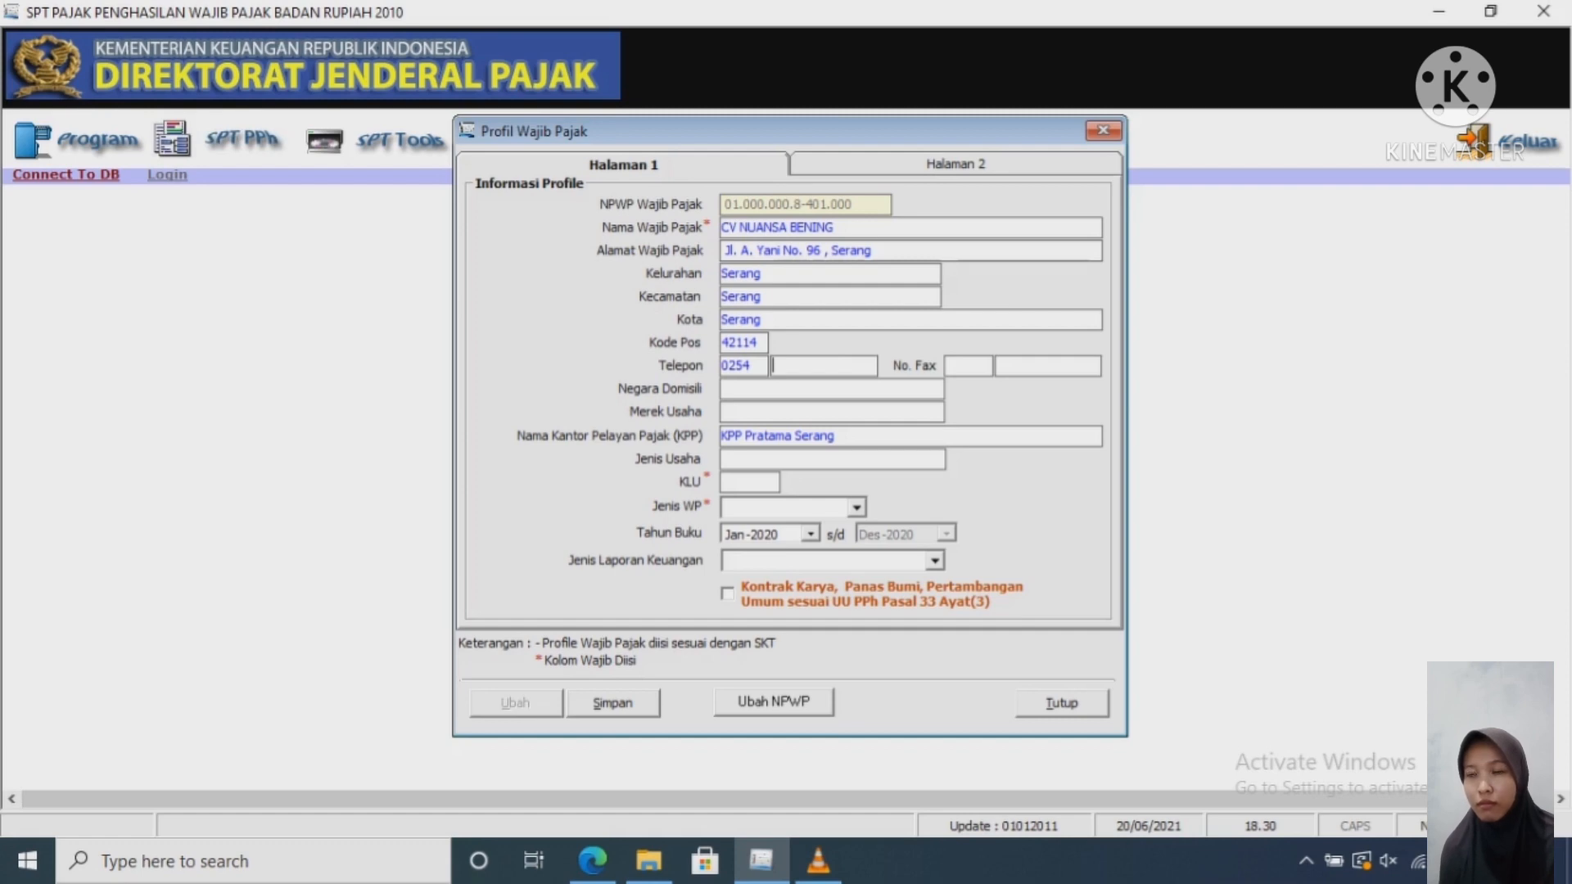
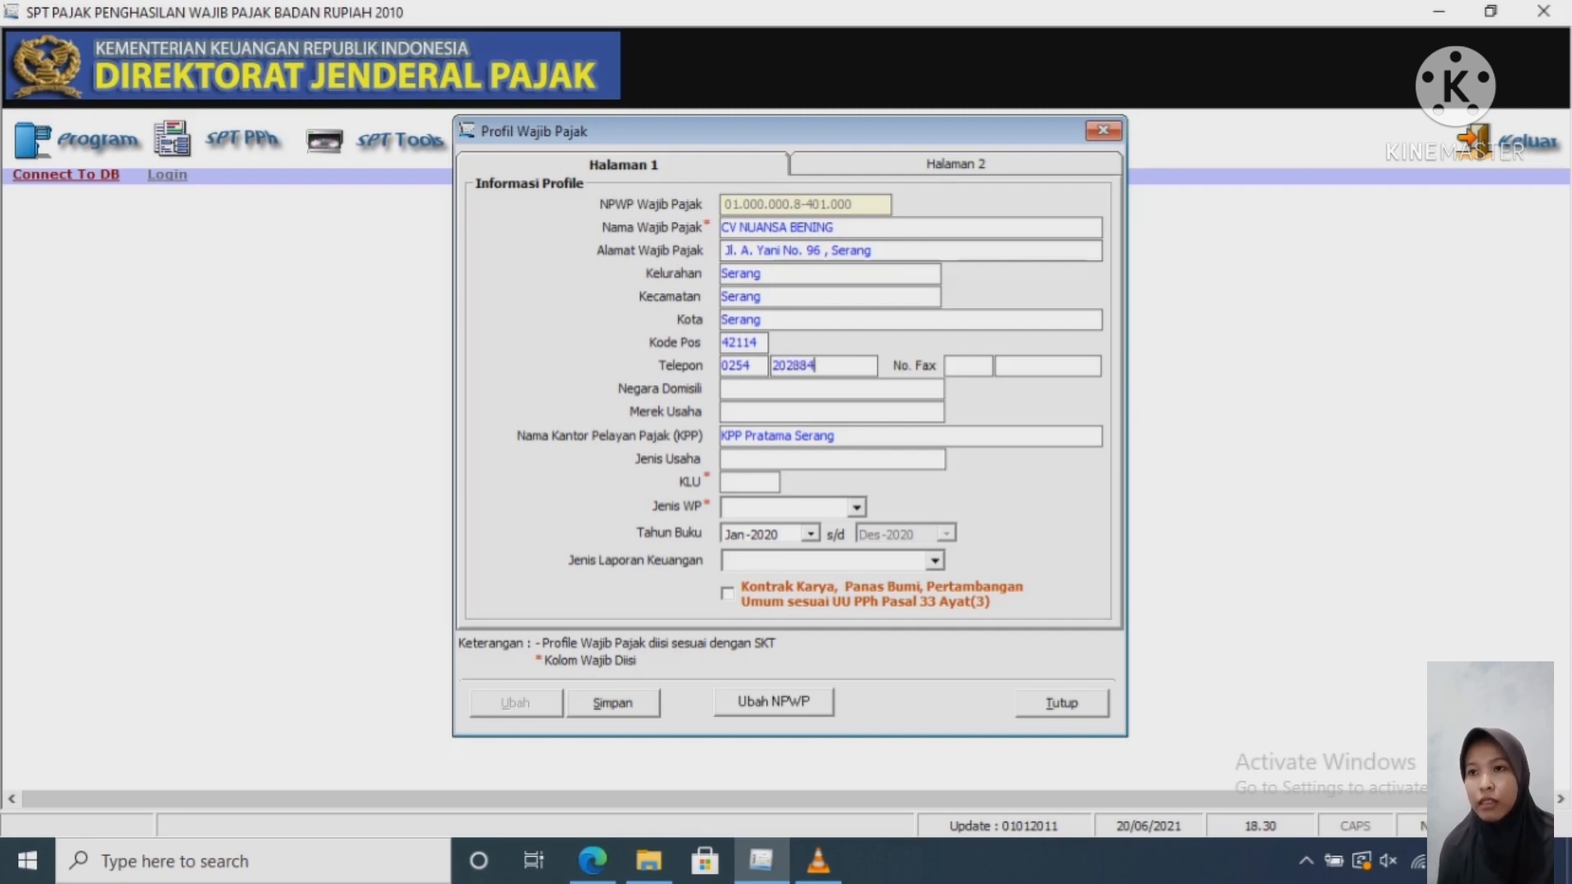
Step: Enter the remaining phone digits, domicile country Indonesia and brand Perdagangan
left_click(737, 389)
type("Indo")
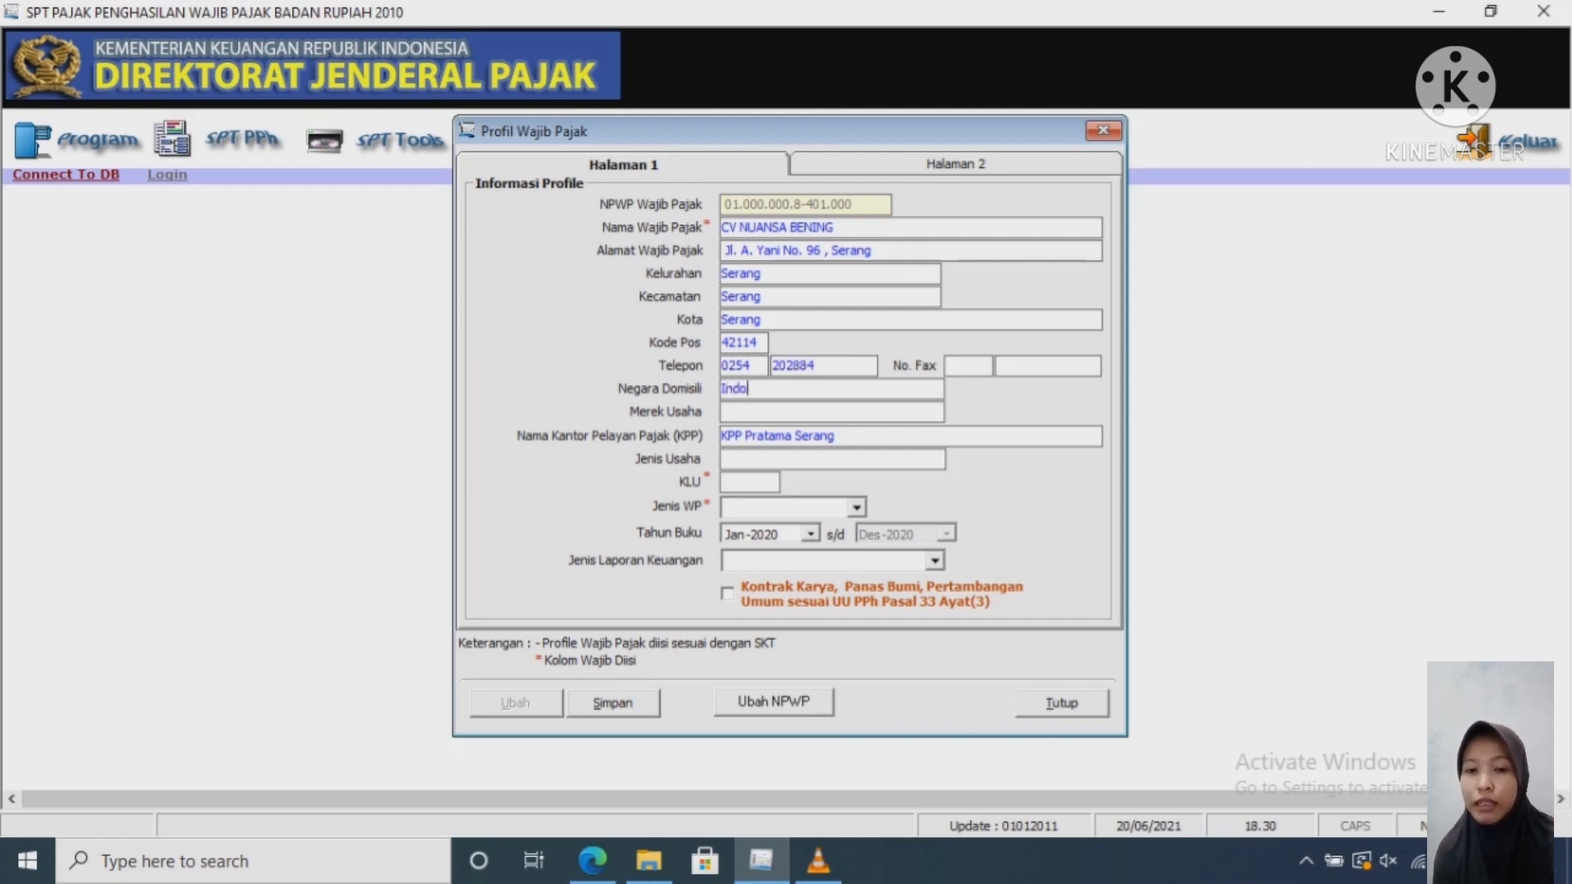
type("nesia")
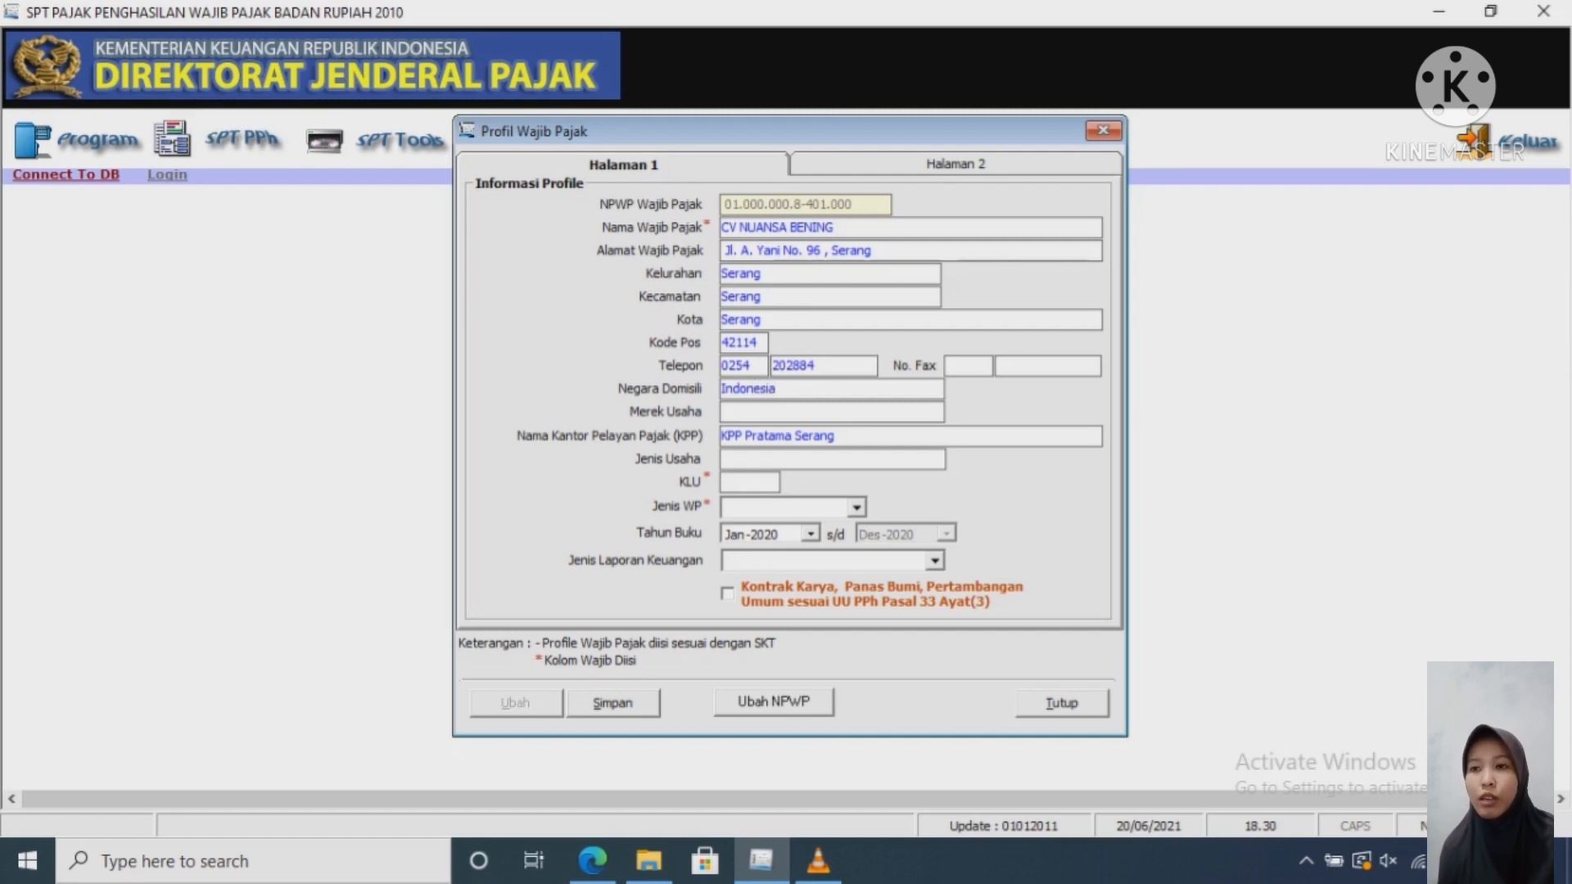
left_click(728, 411)
type("Pe")
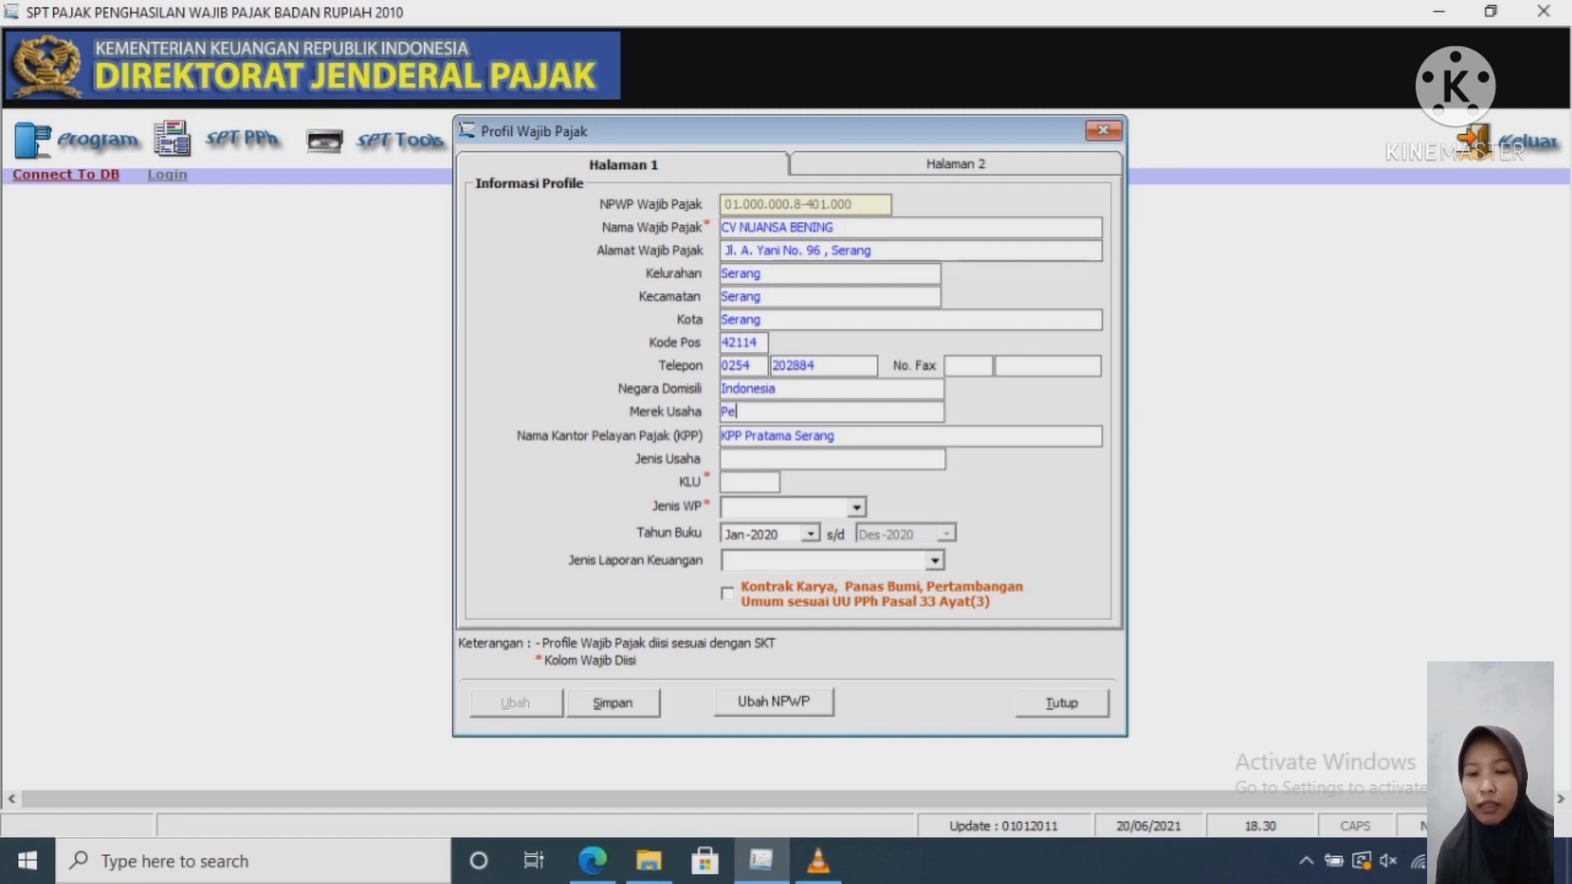
type("rdagangan")
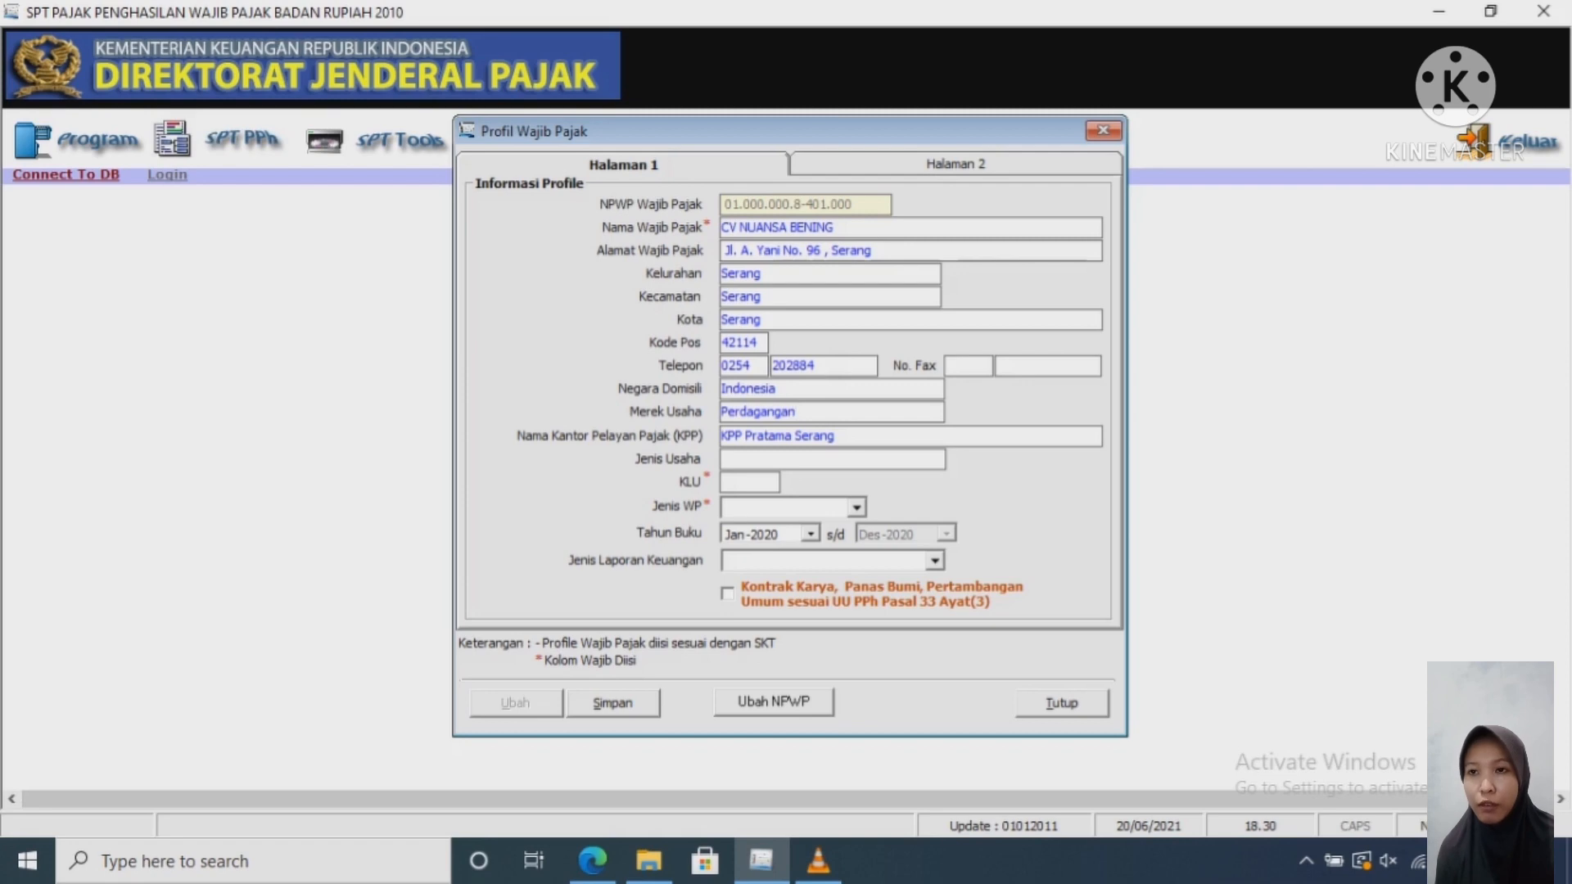
Step: Enter Perdagangan Minyak as the business type
left_click(728, 459)
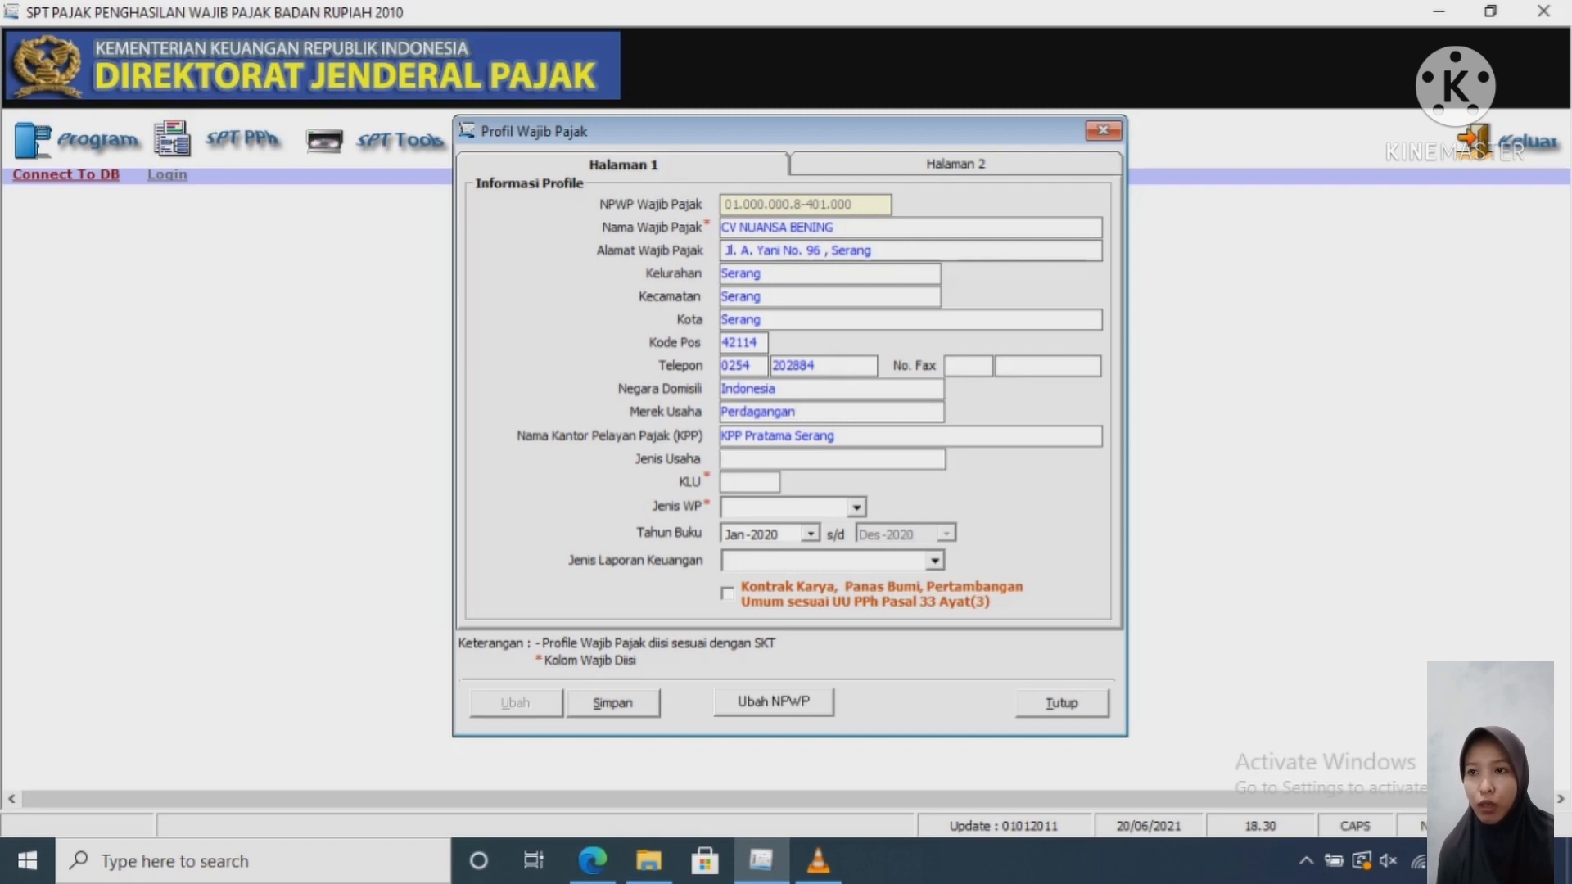
type("Perdagangan")
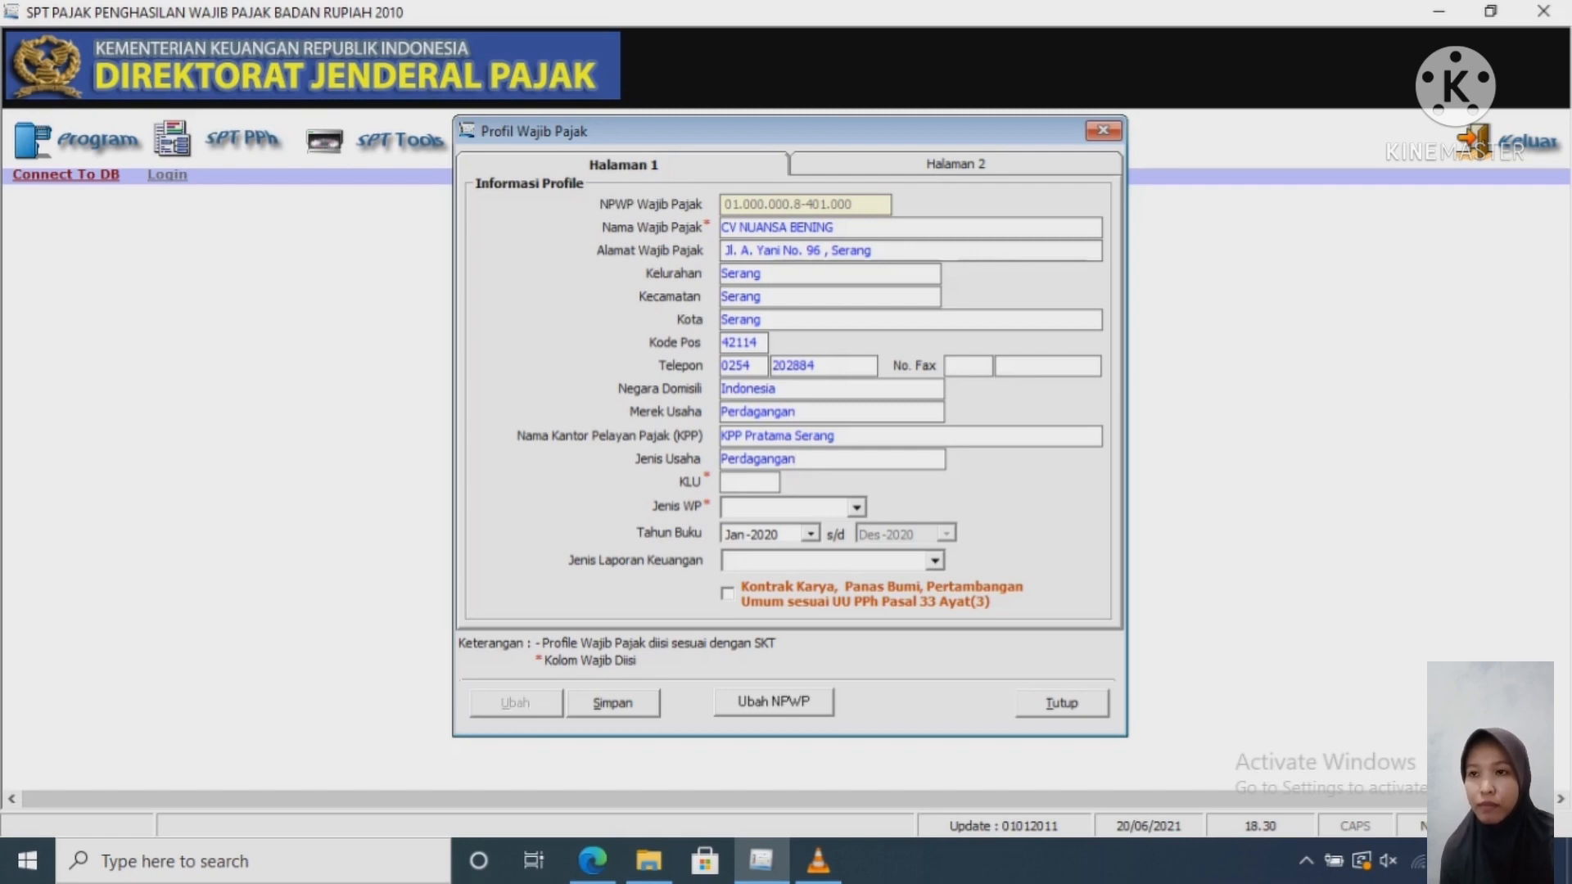
type("Mi")
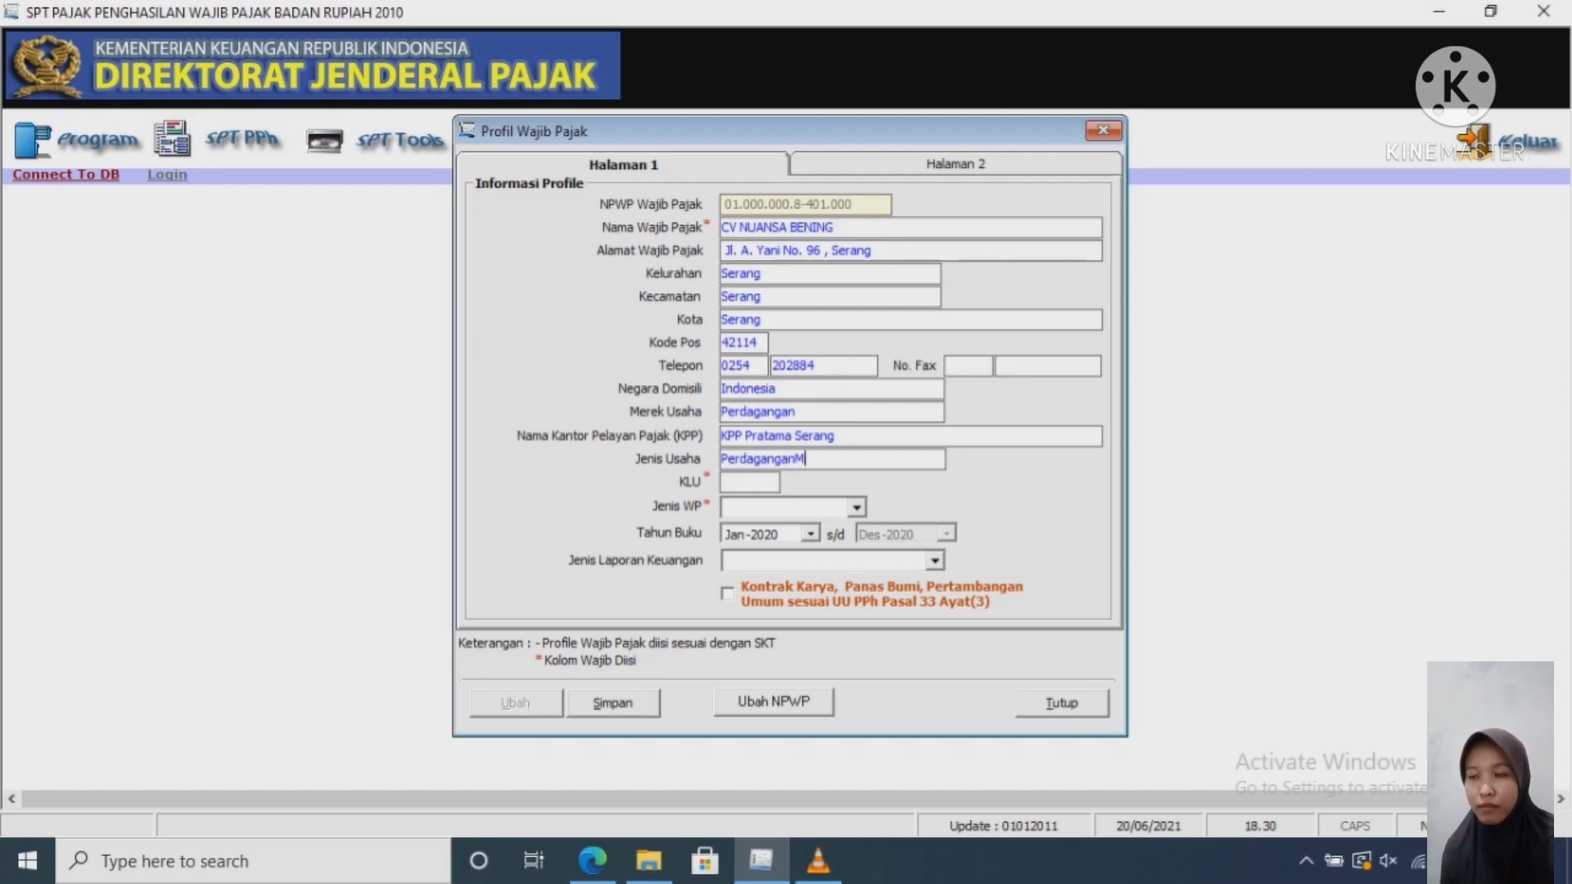
key("BackSpace")
key("BackSpace")
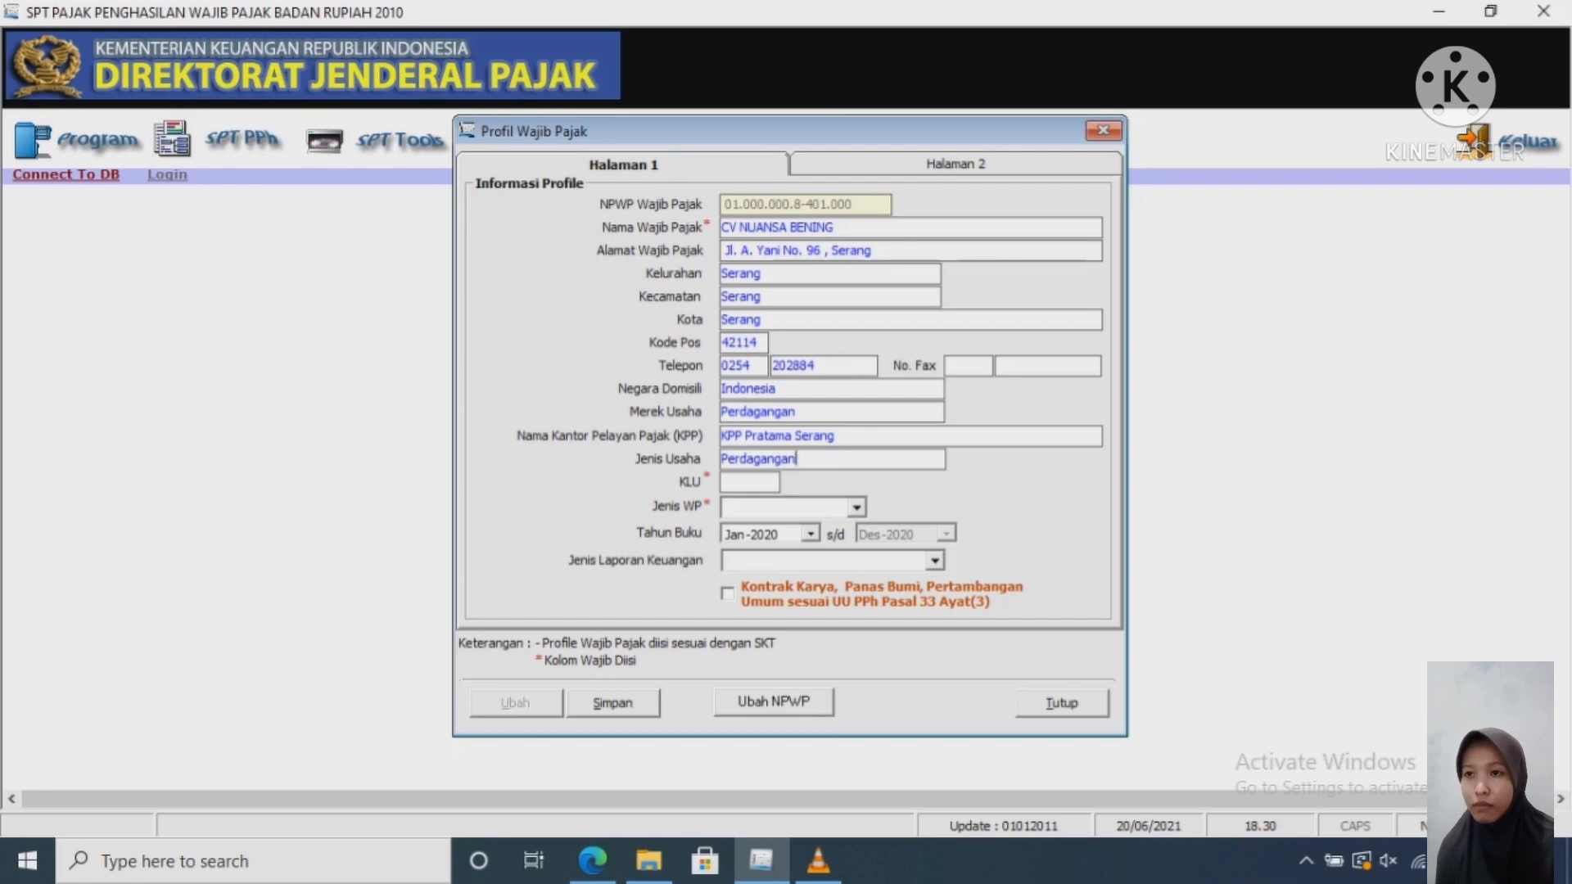
type("Minyak")
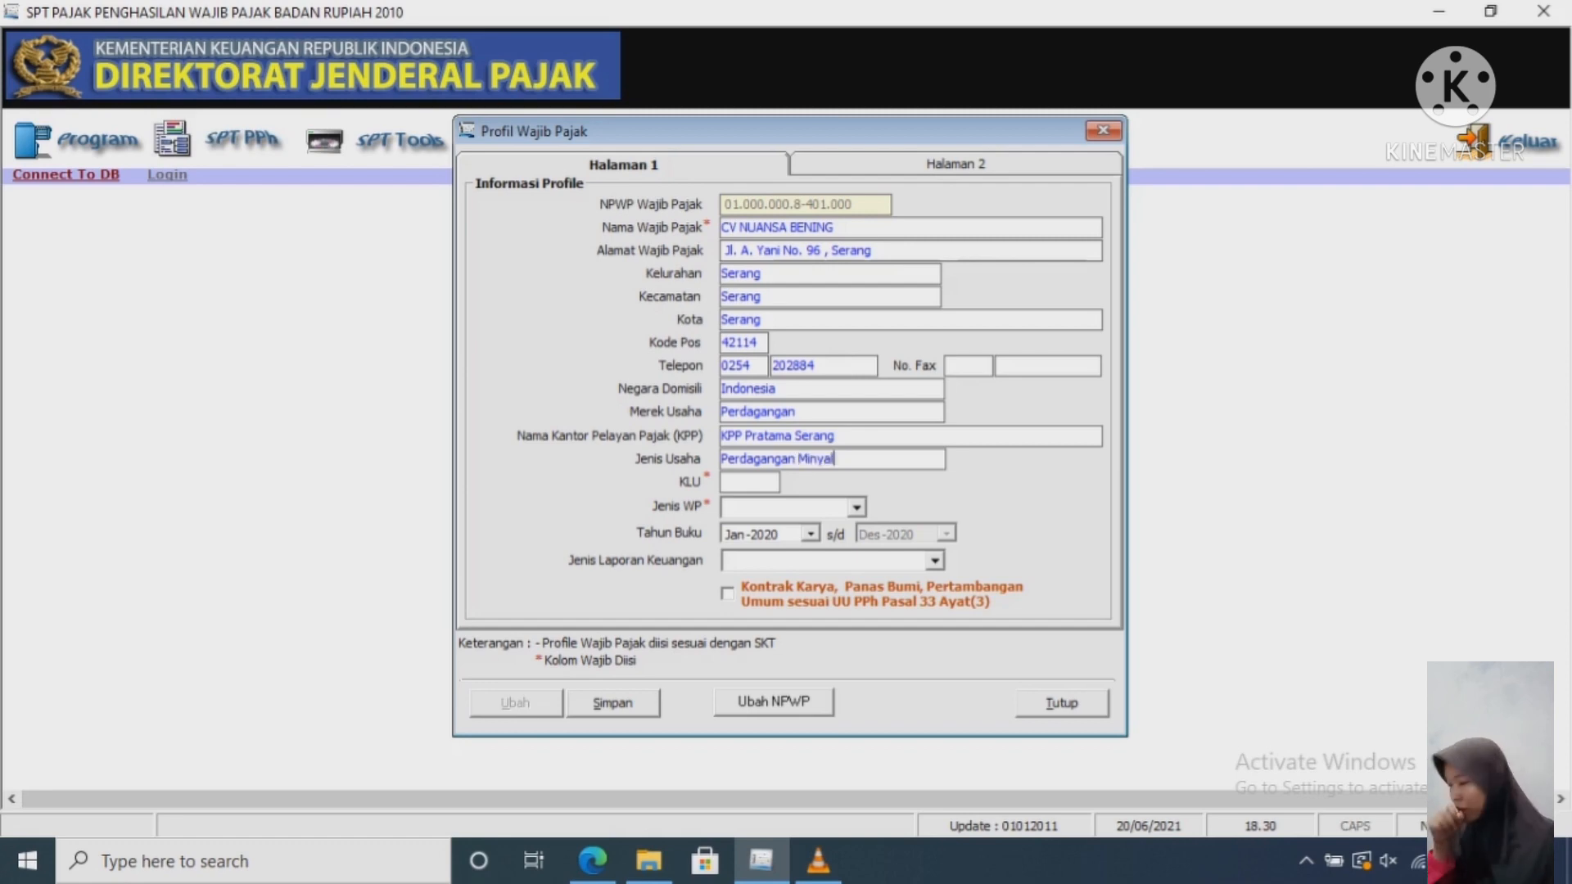
key("BackSpace")
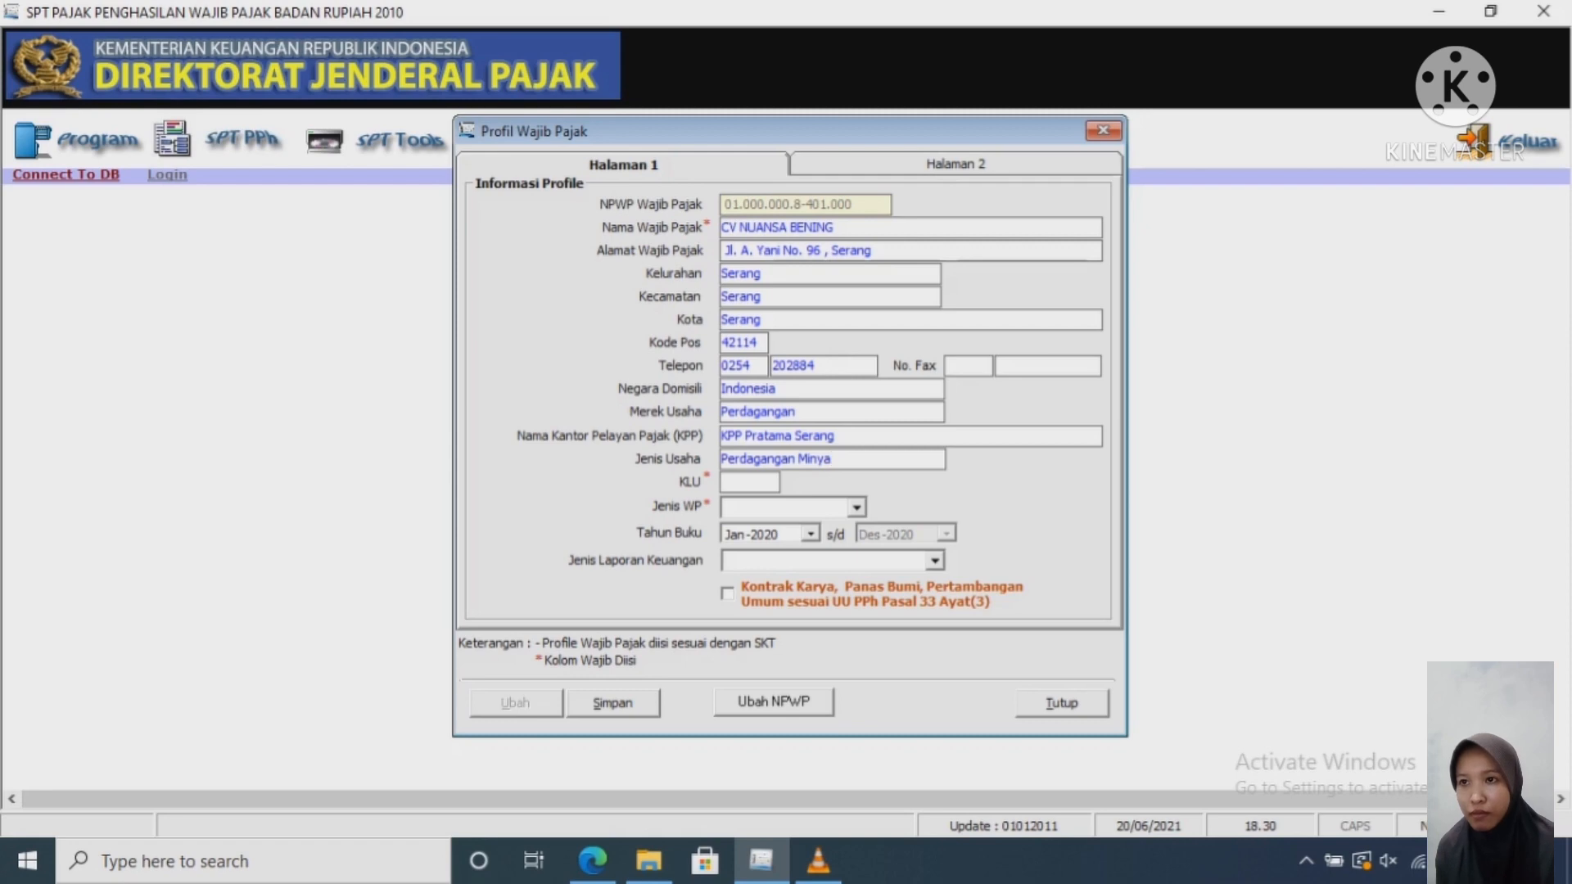
type("k")
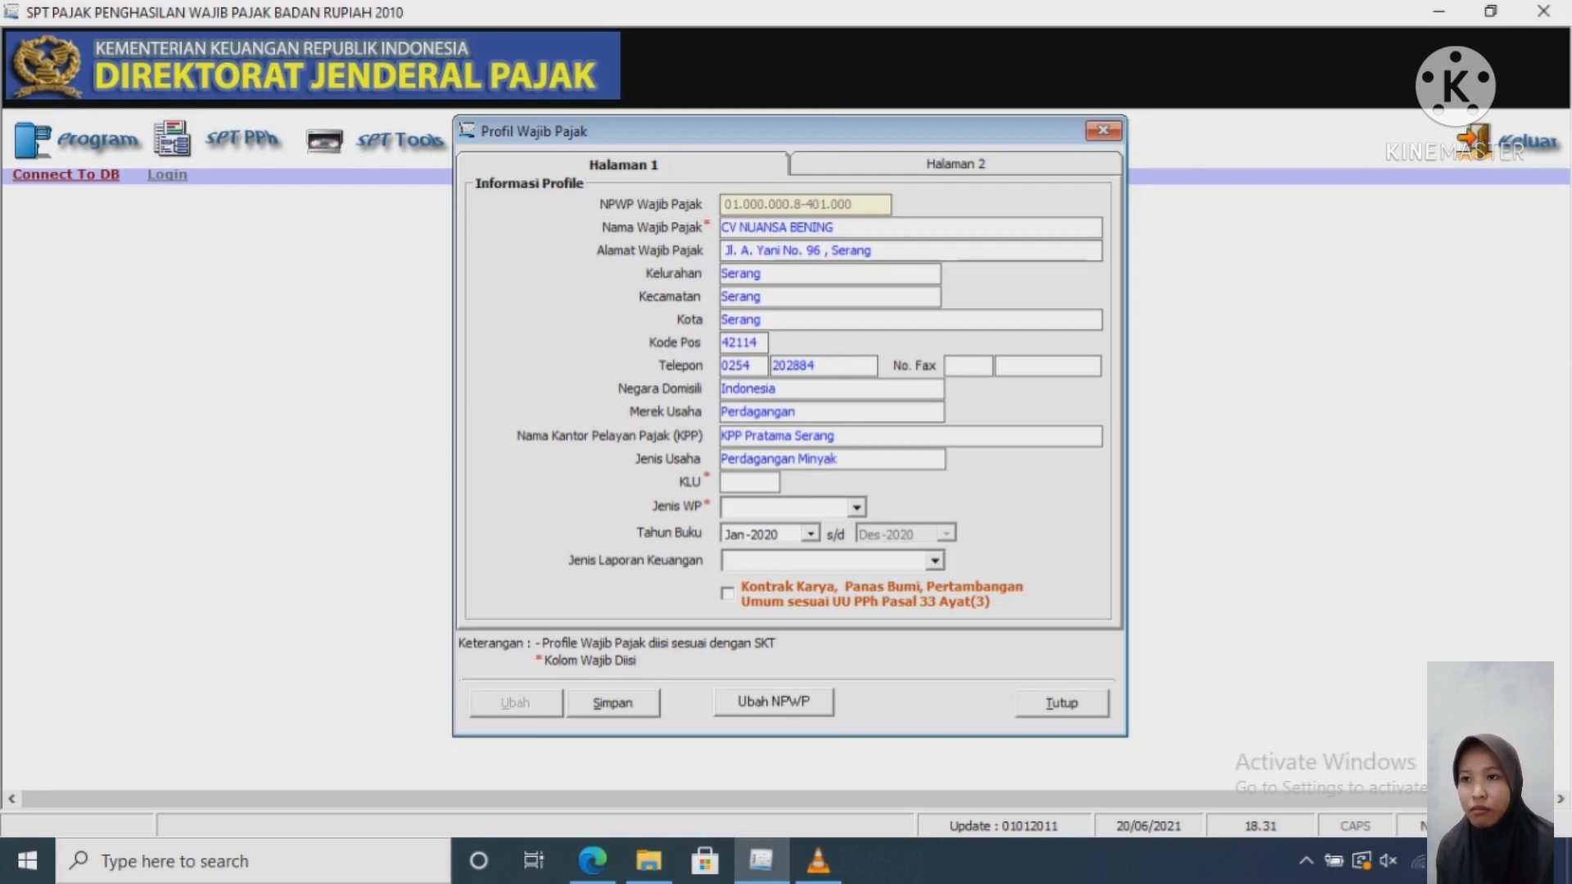
left_click(745, 483)
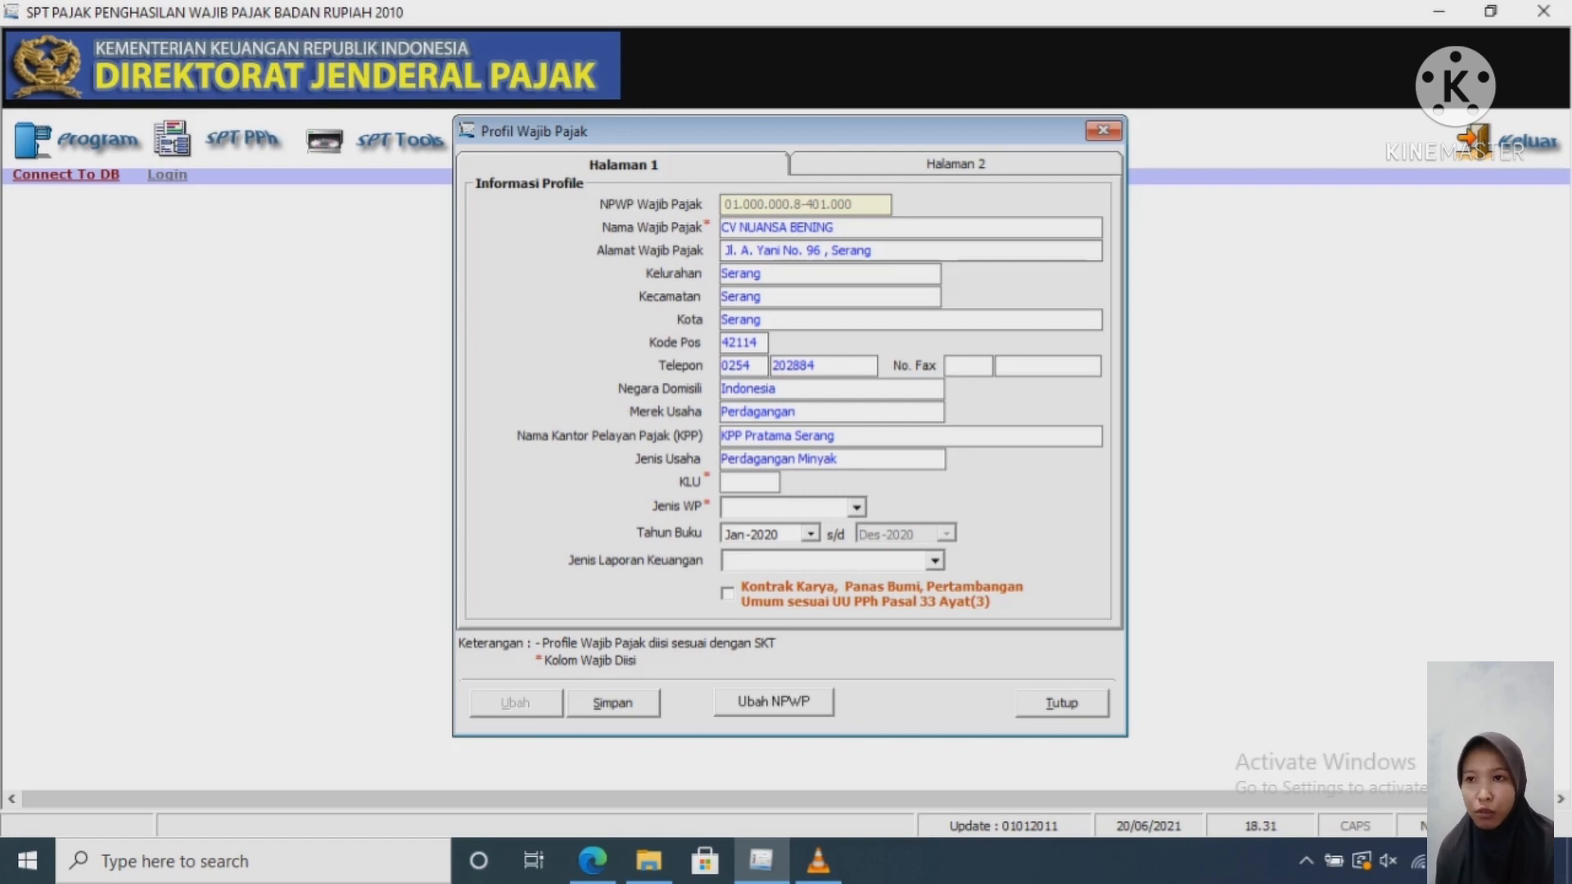
Step: Enter KLU 464620, pick taxpayer type BUT and report type Perusahaan Dagang
type("464")
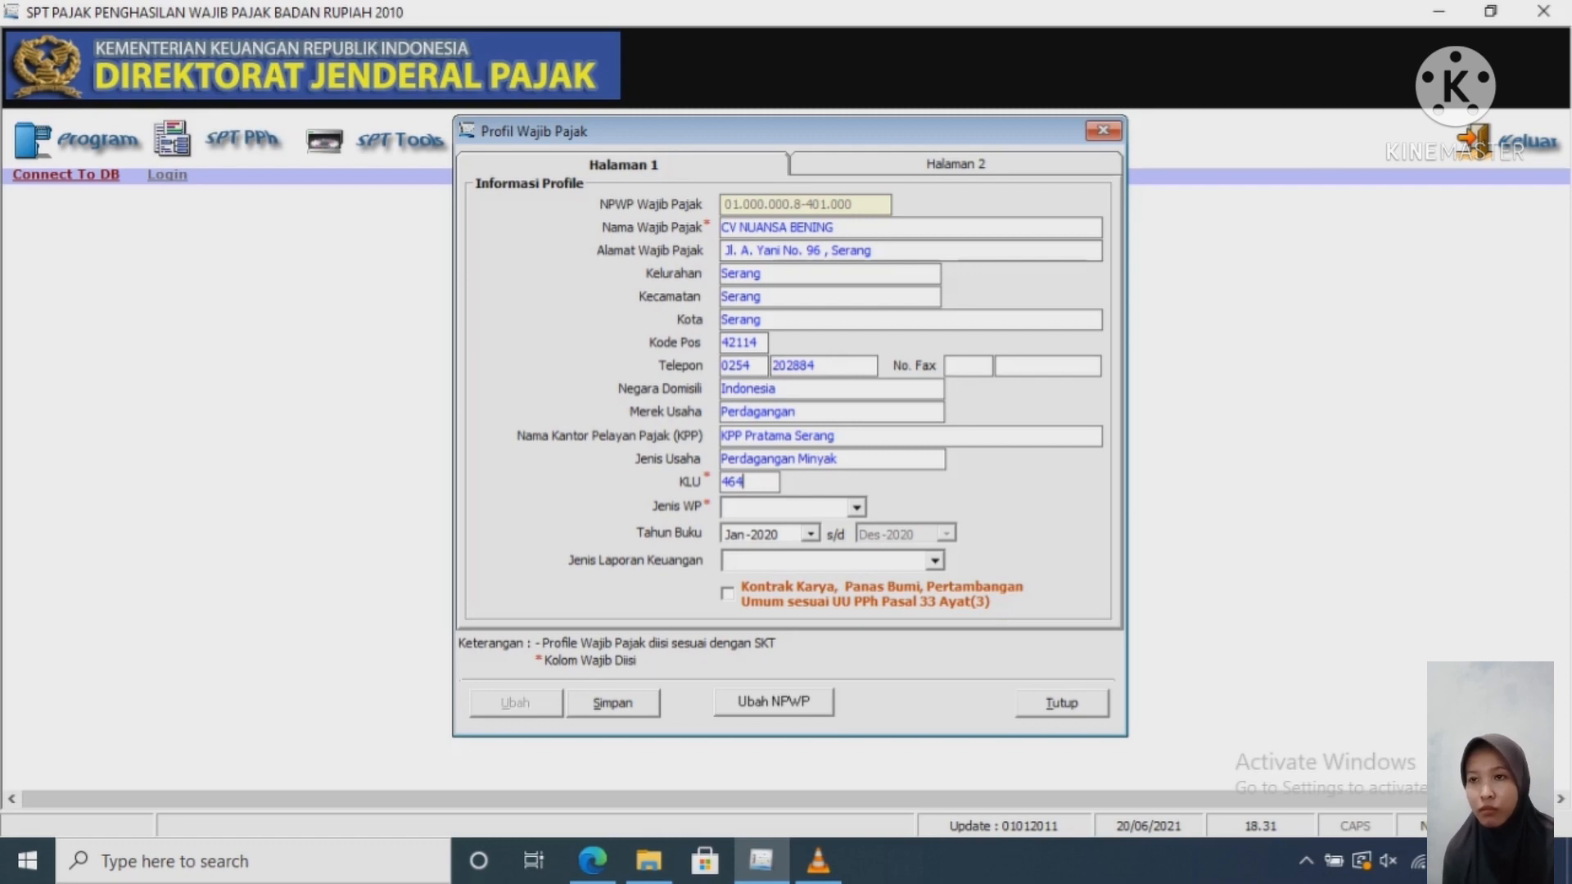
type("620")
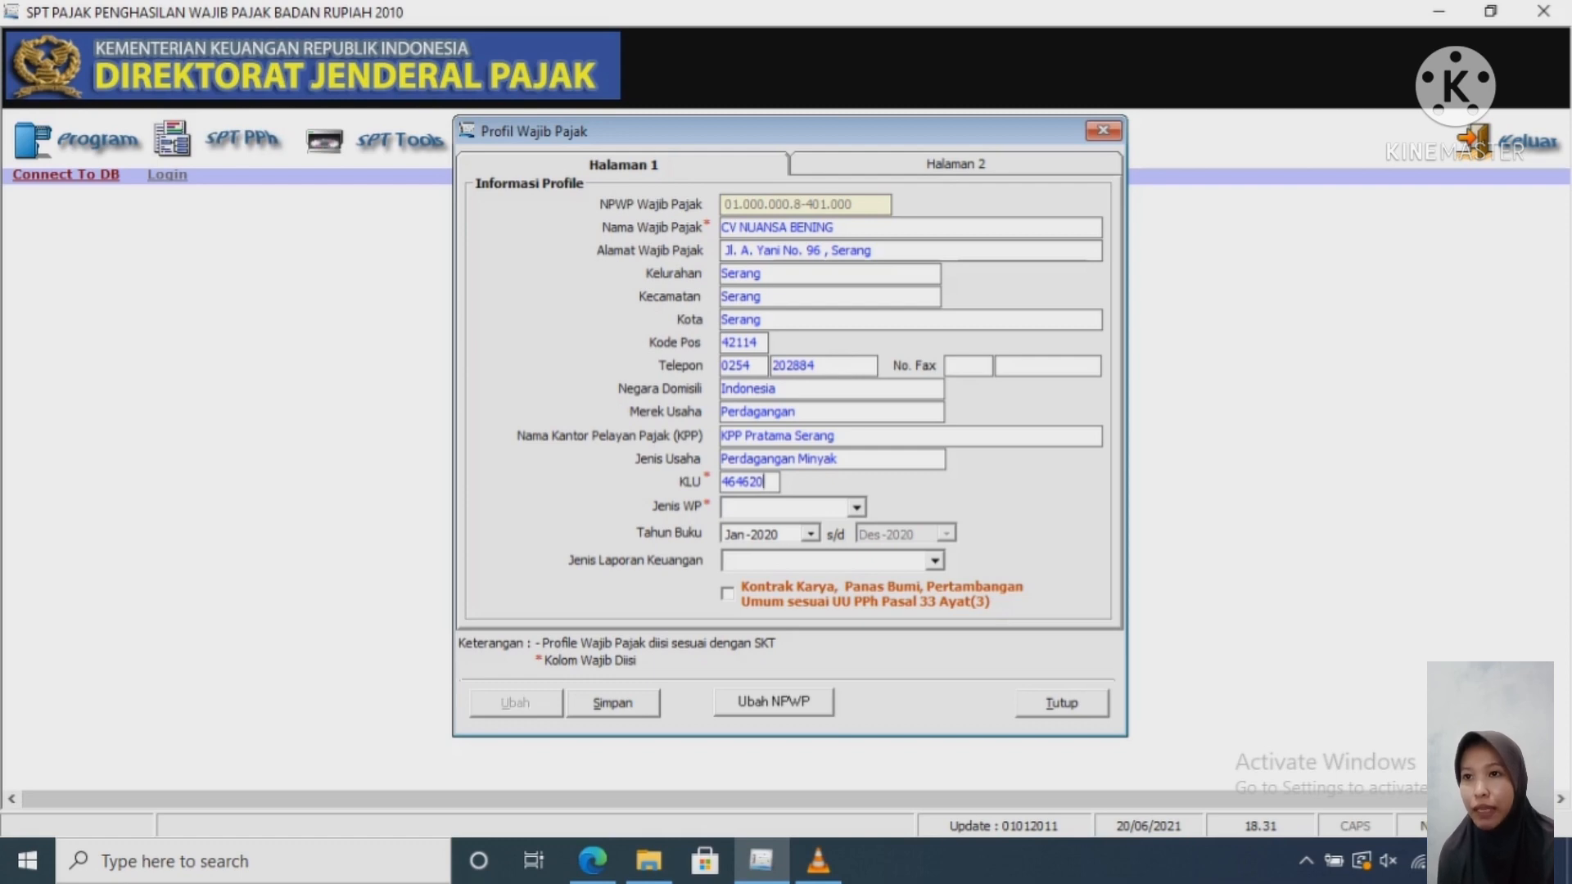
left_click(856, 508)
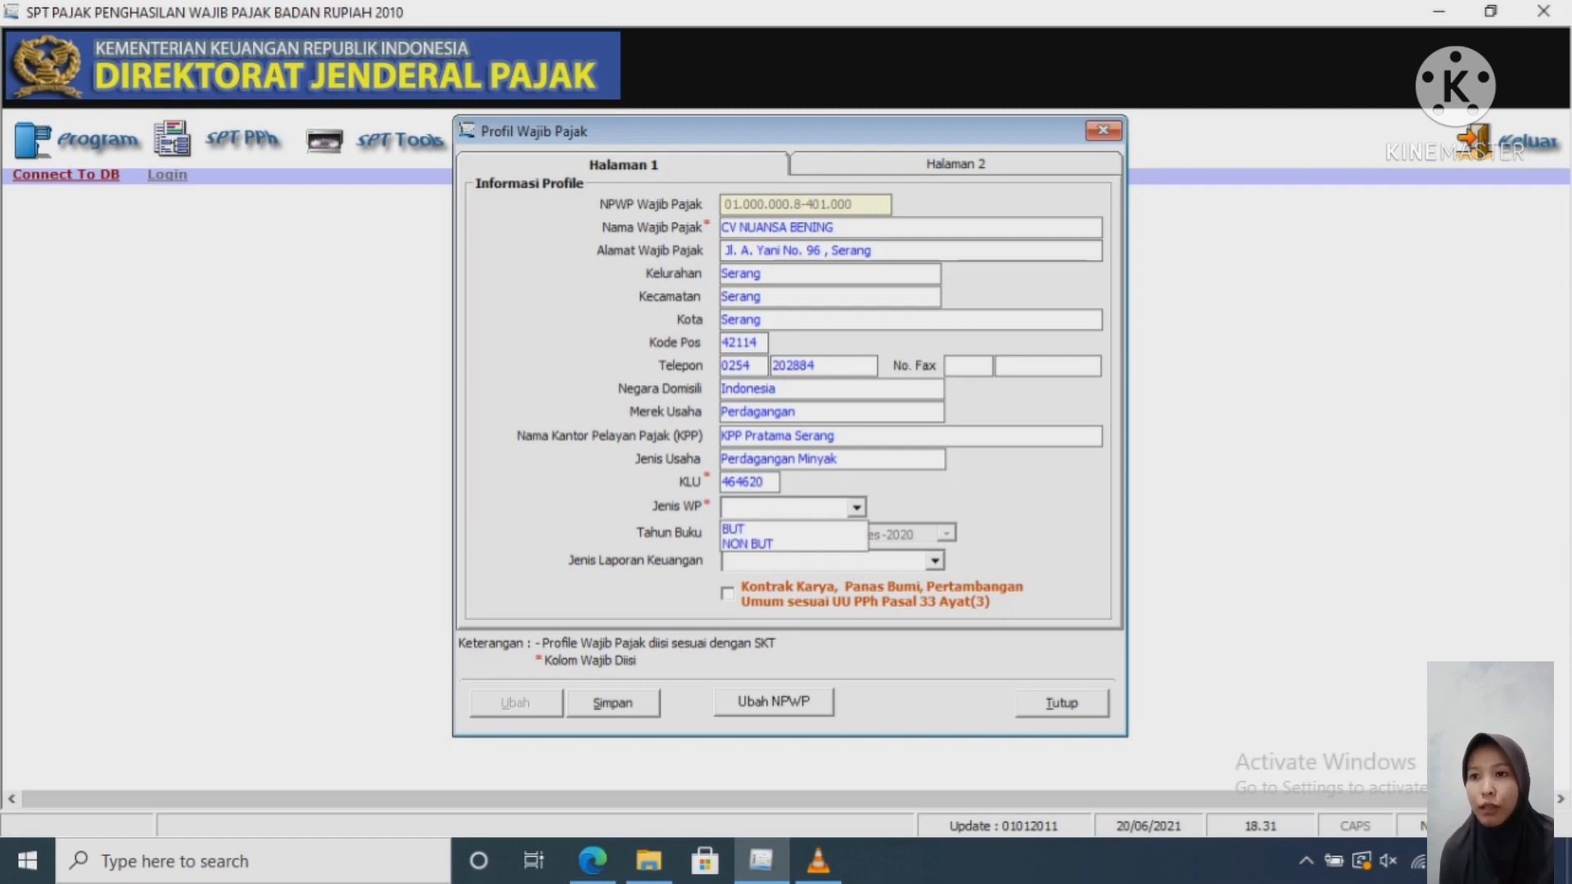
left_click(749, 522)
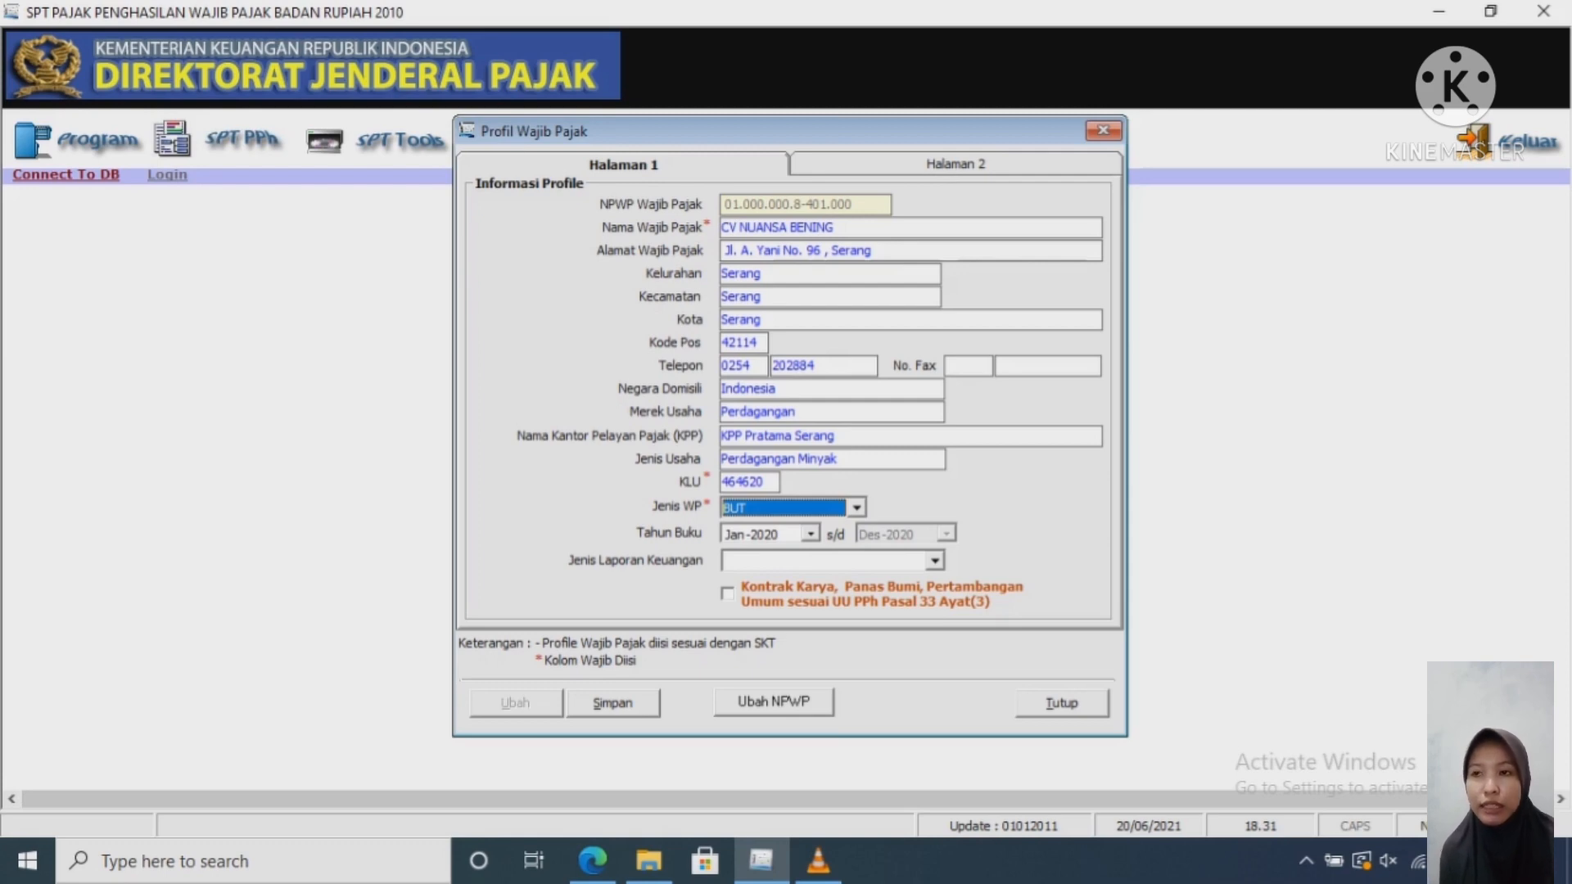
left_click(935, 561)
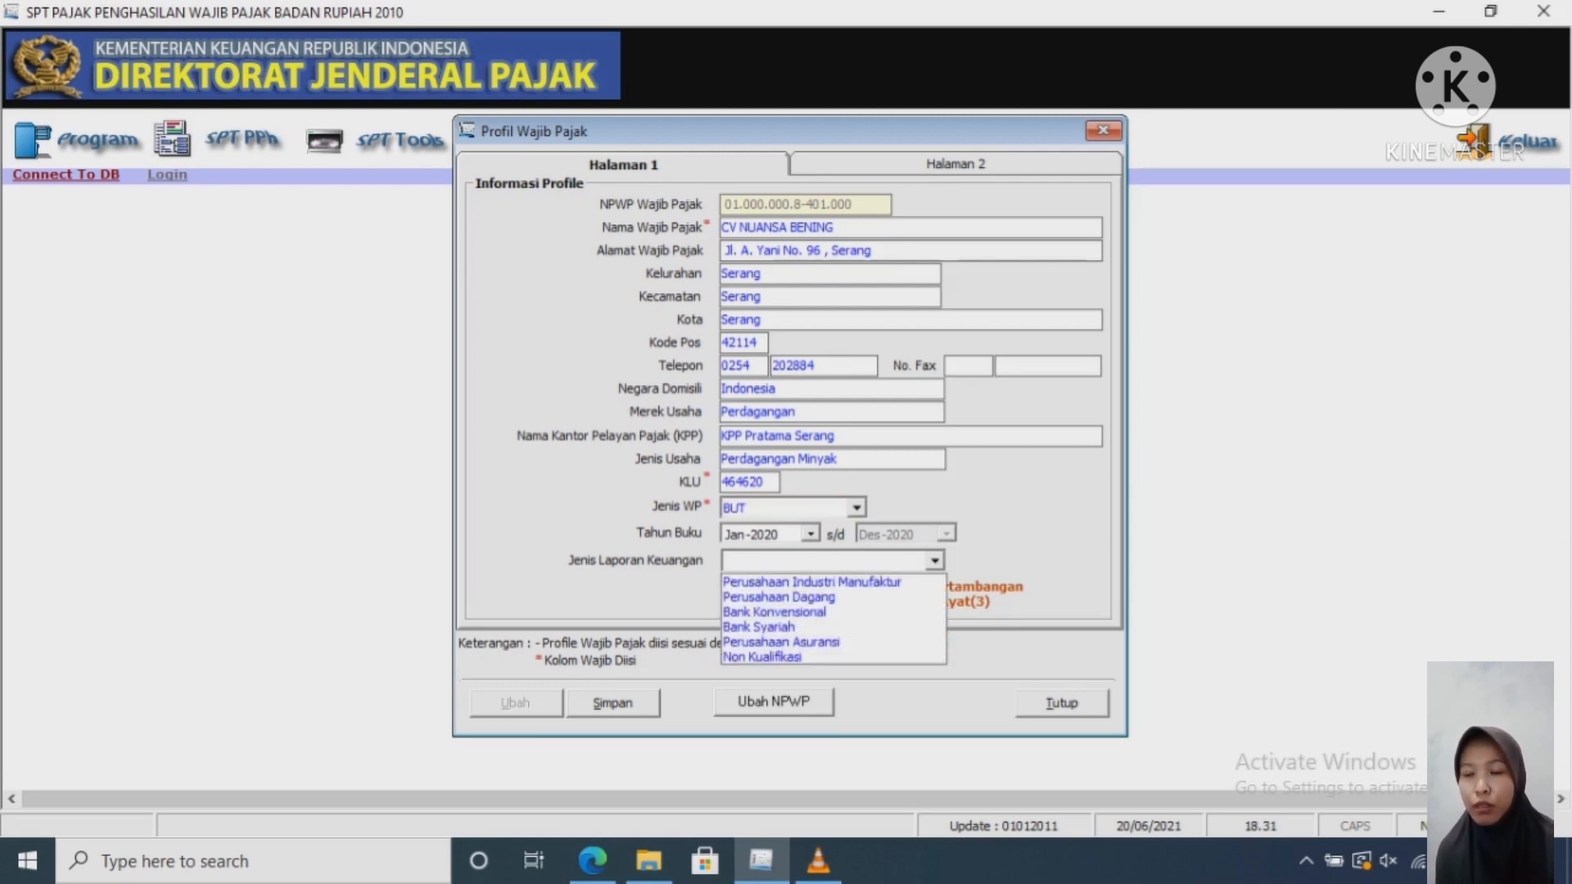
left_click(777, 597)
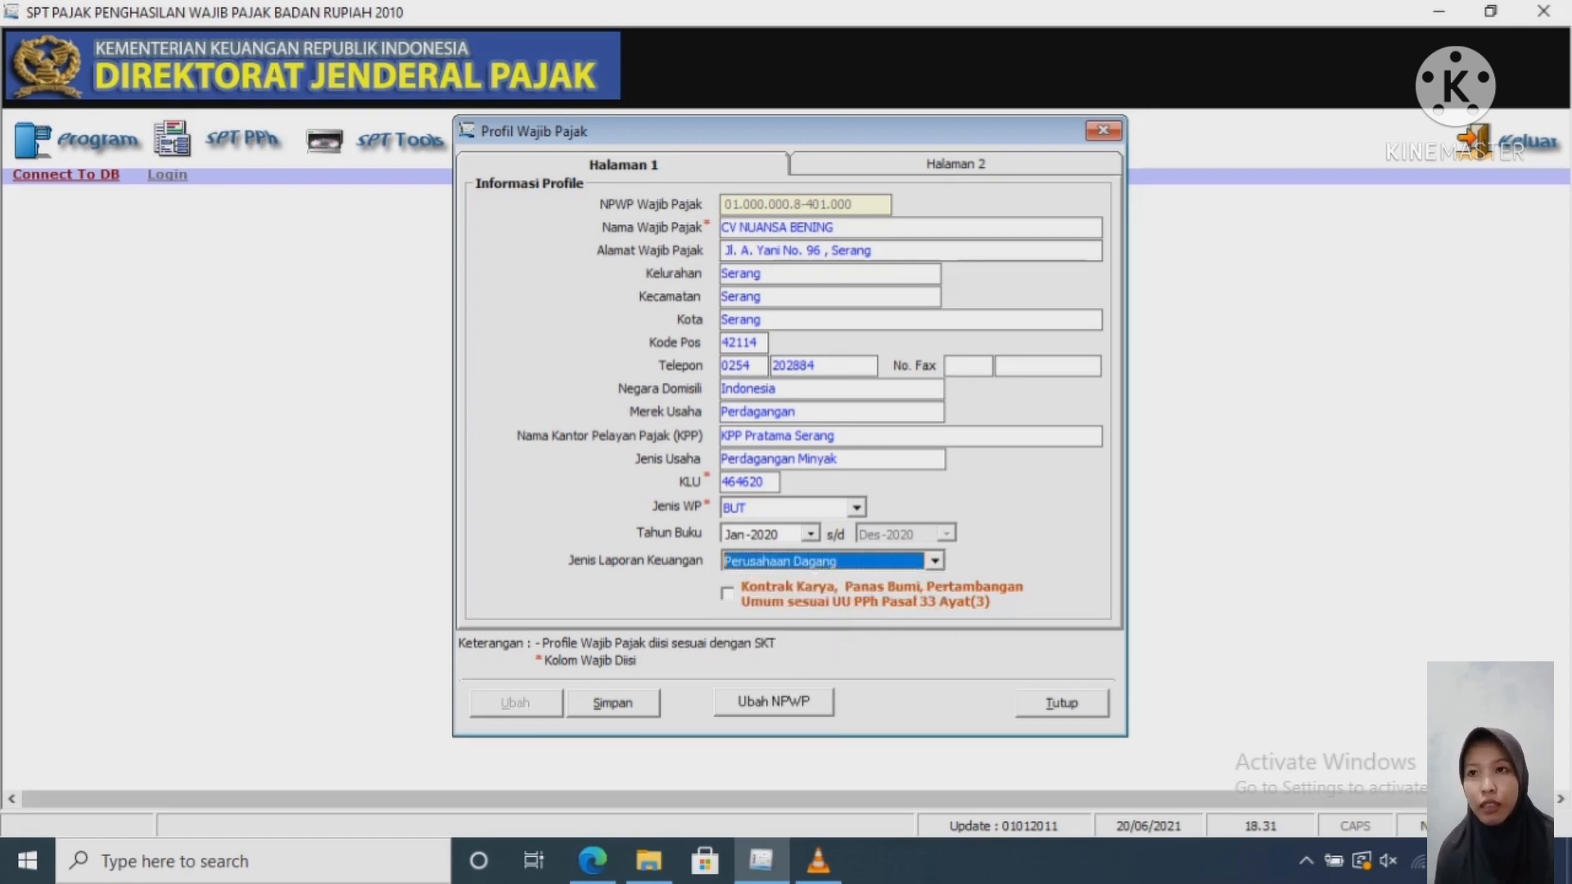
Step: On the profile's second page, paste the director's name from the report as company leader
mouse_move(592, 859)
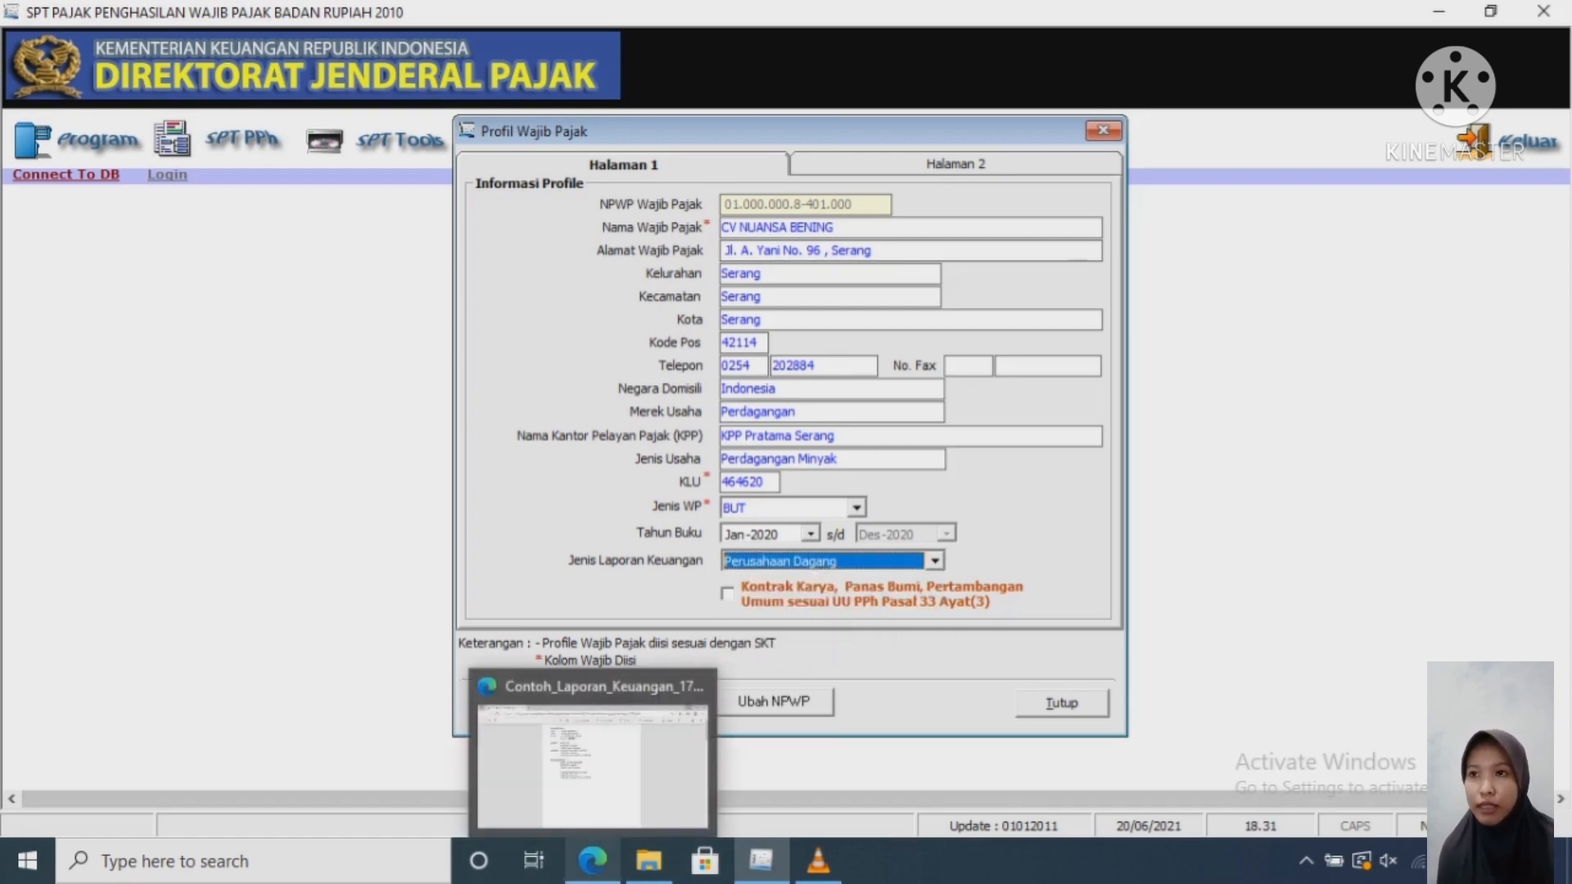
left_click(592, 761)
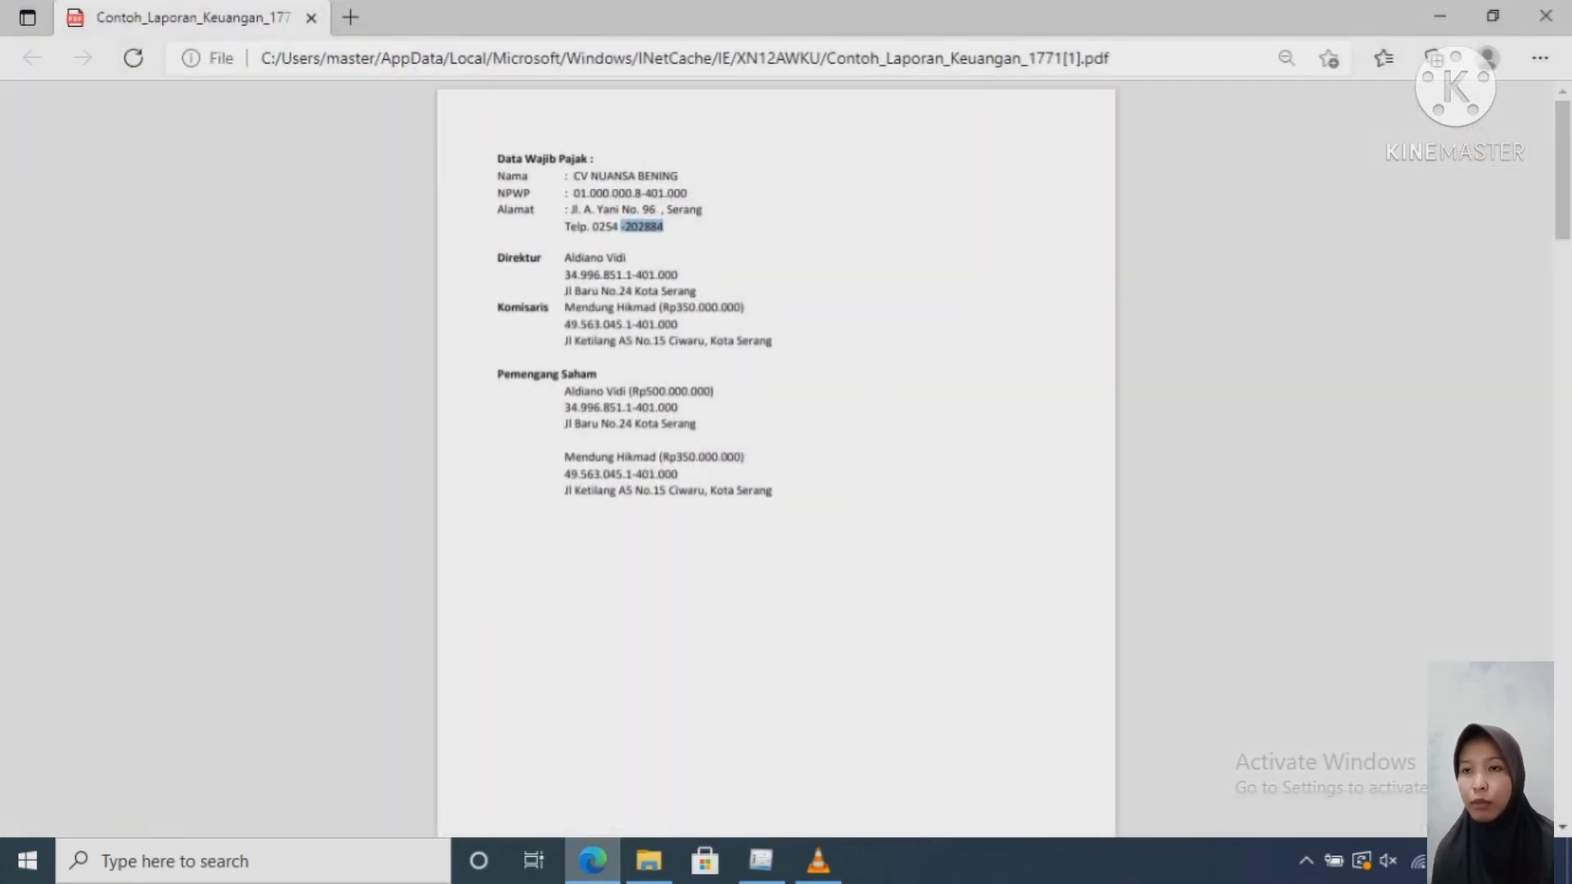
left_click(762, 861)
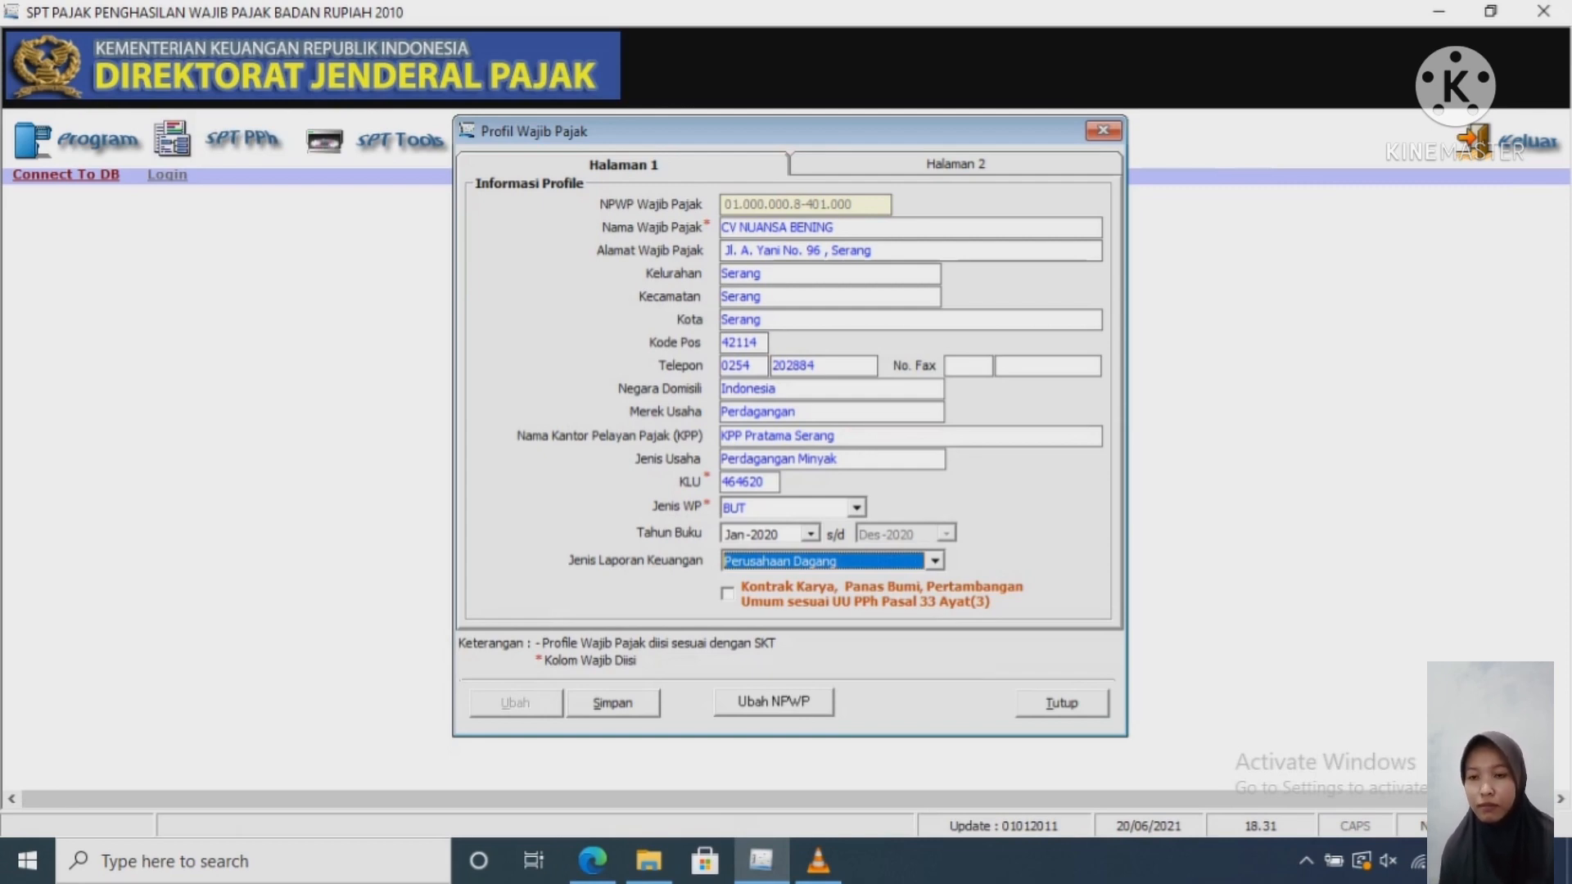
left_click(956, 165)
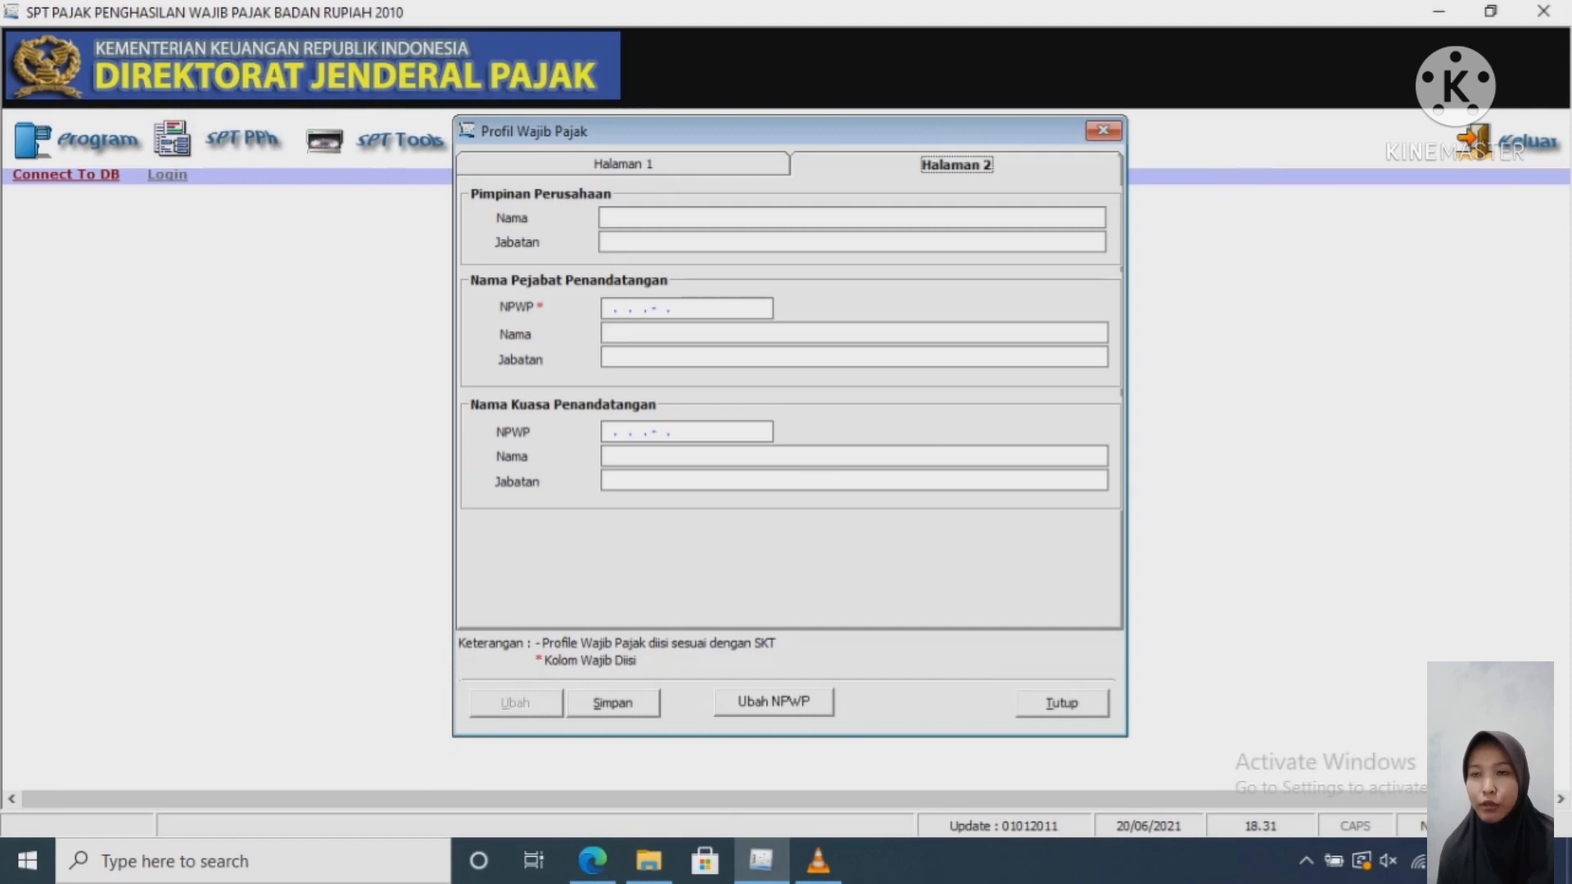
left_click(852, 218)
left_click(593, 862)
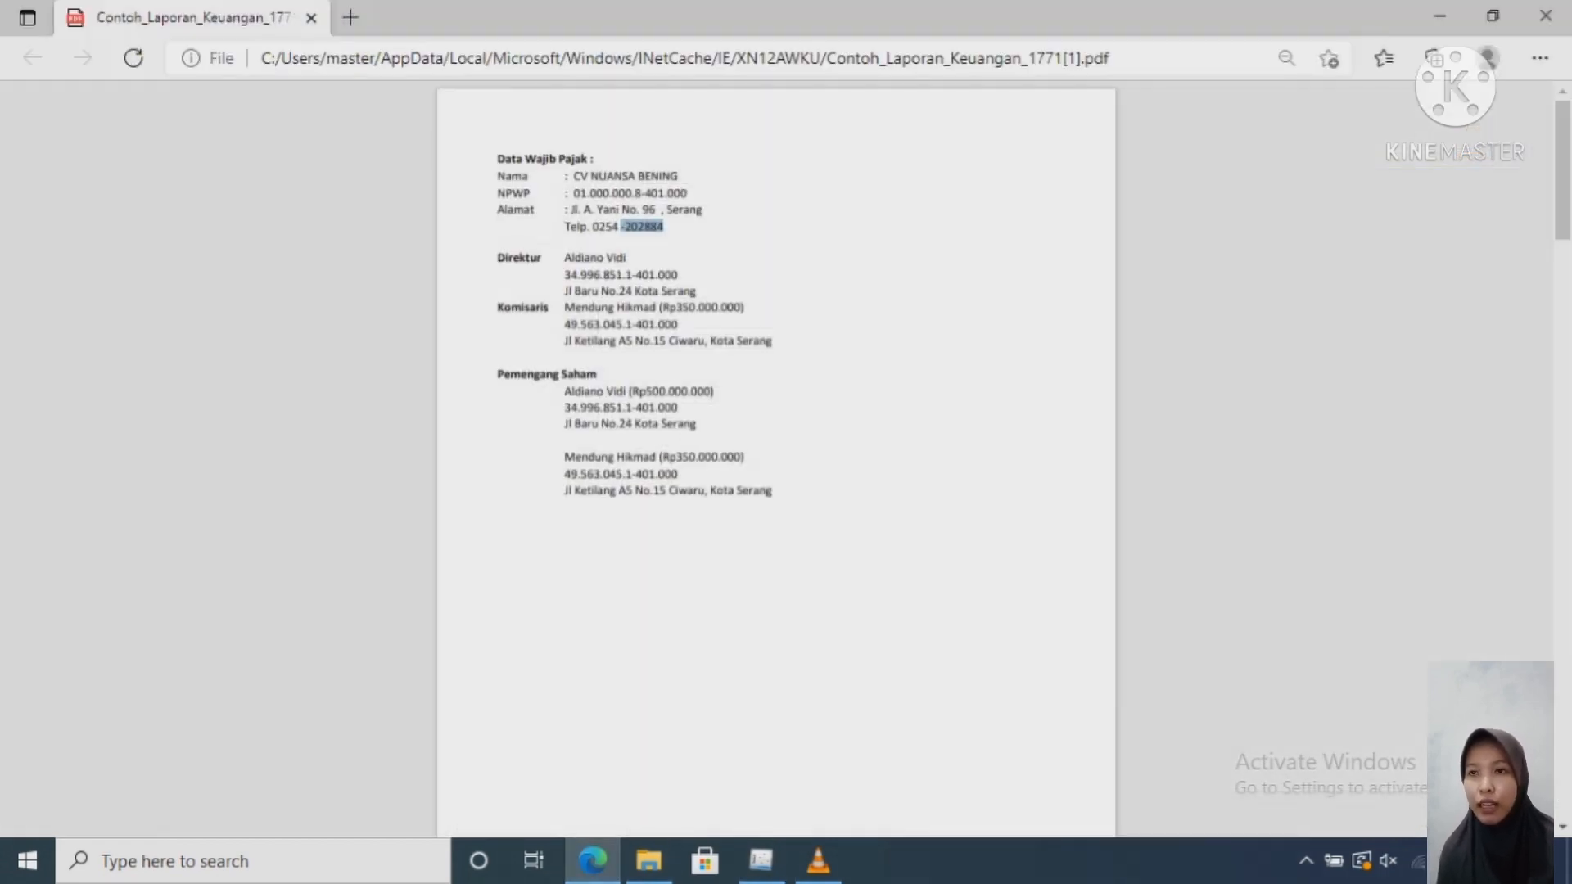
left_click_drag(627, 259, 564, 258)
key("ctrl+c")
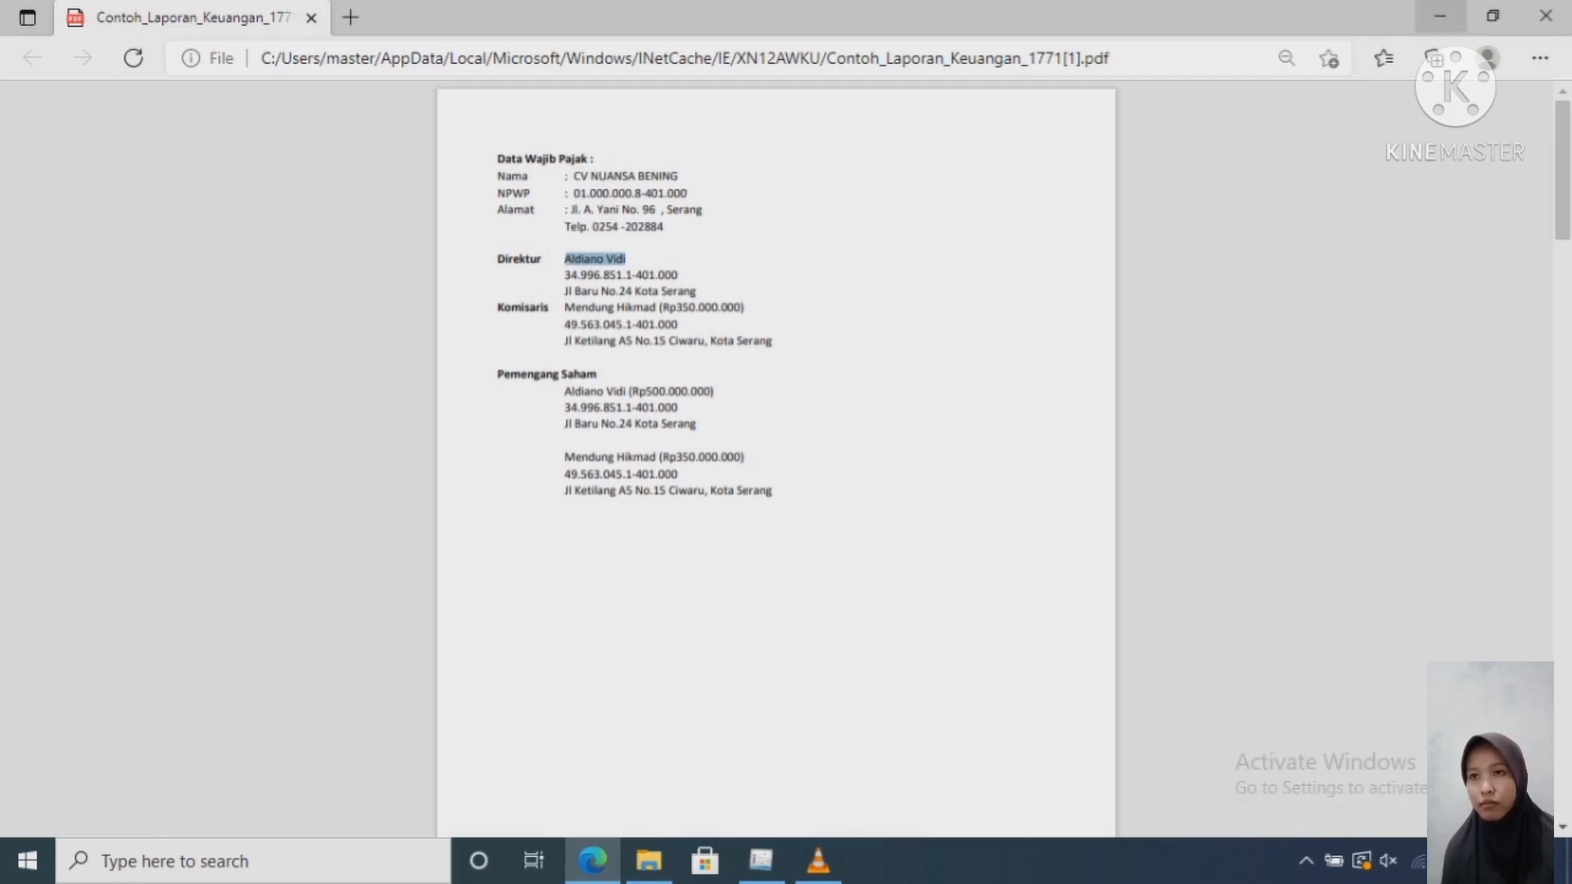
key("alt+Tab")
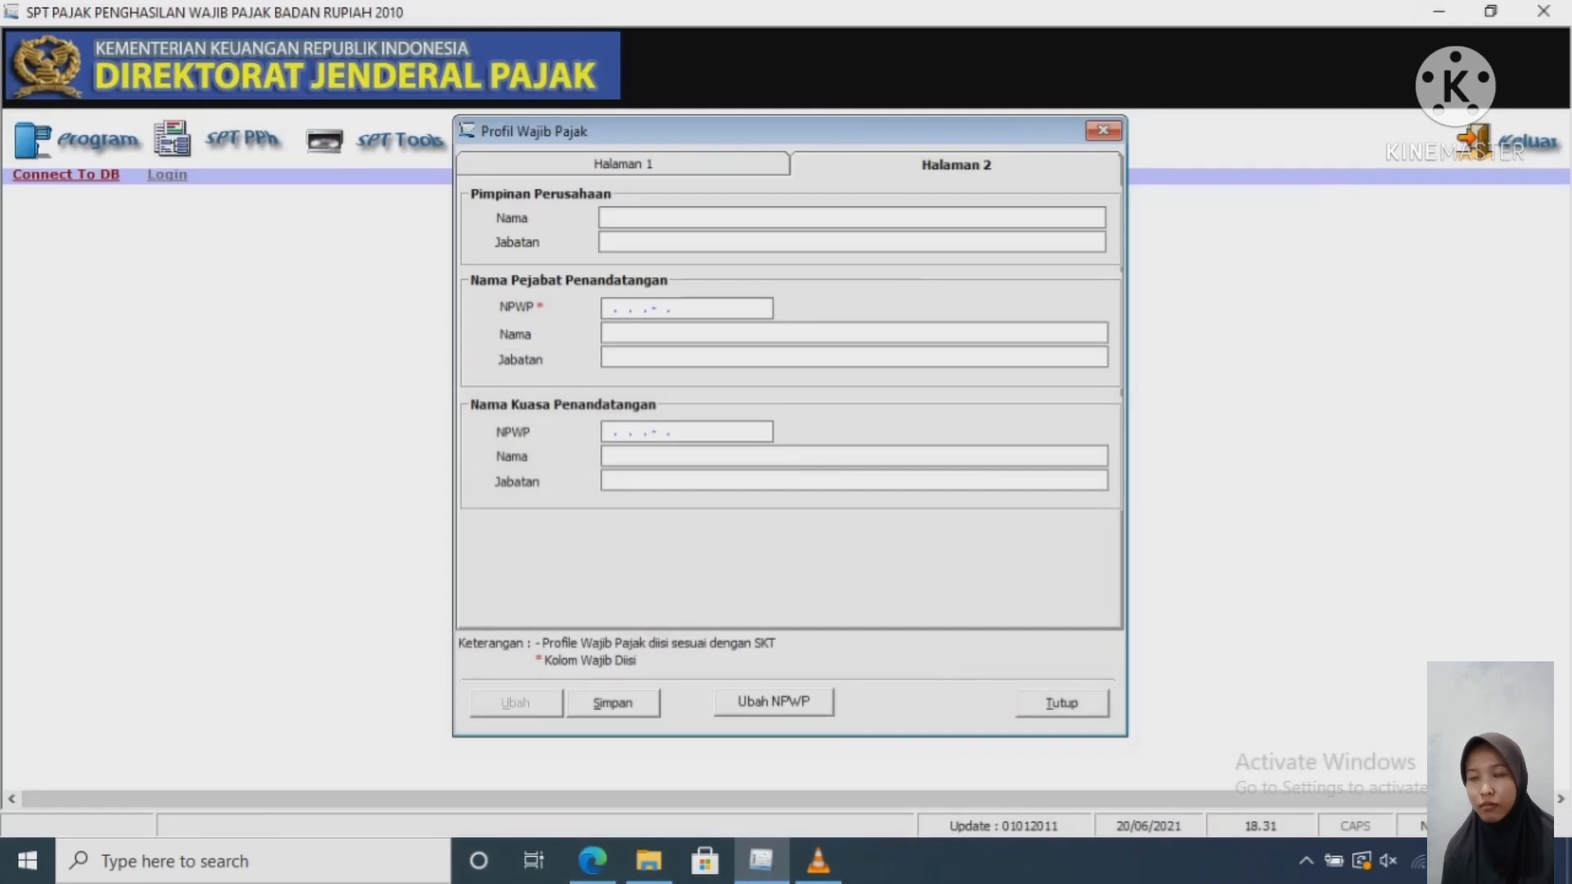
key("ctrl+v")
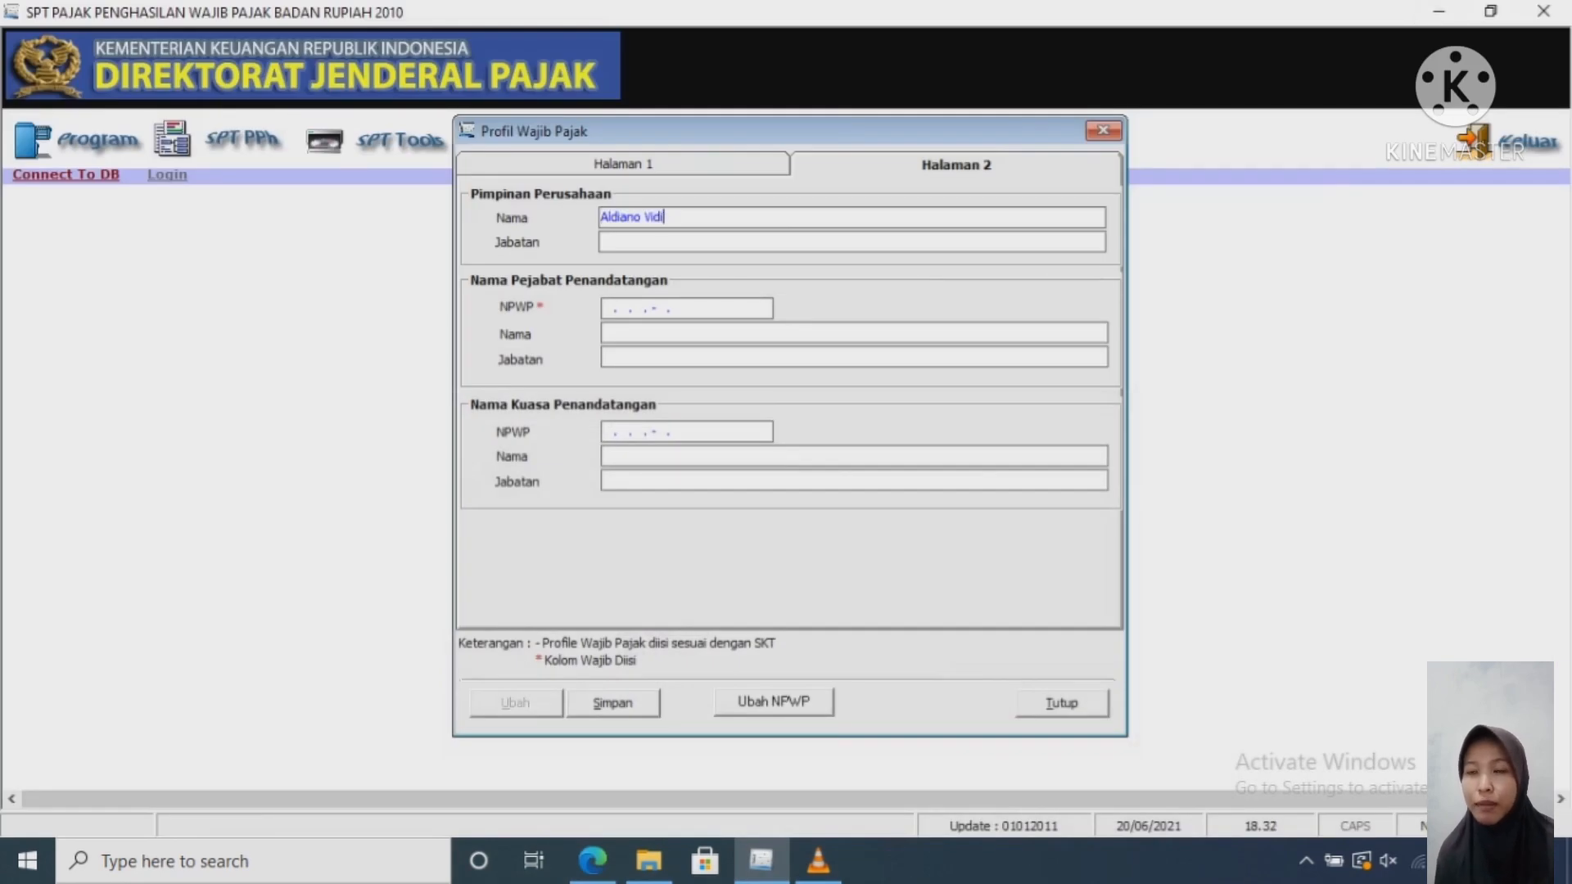
Step: Enter Direktur as the company leader's position
key("alt+Tab")
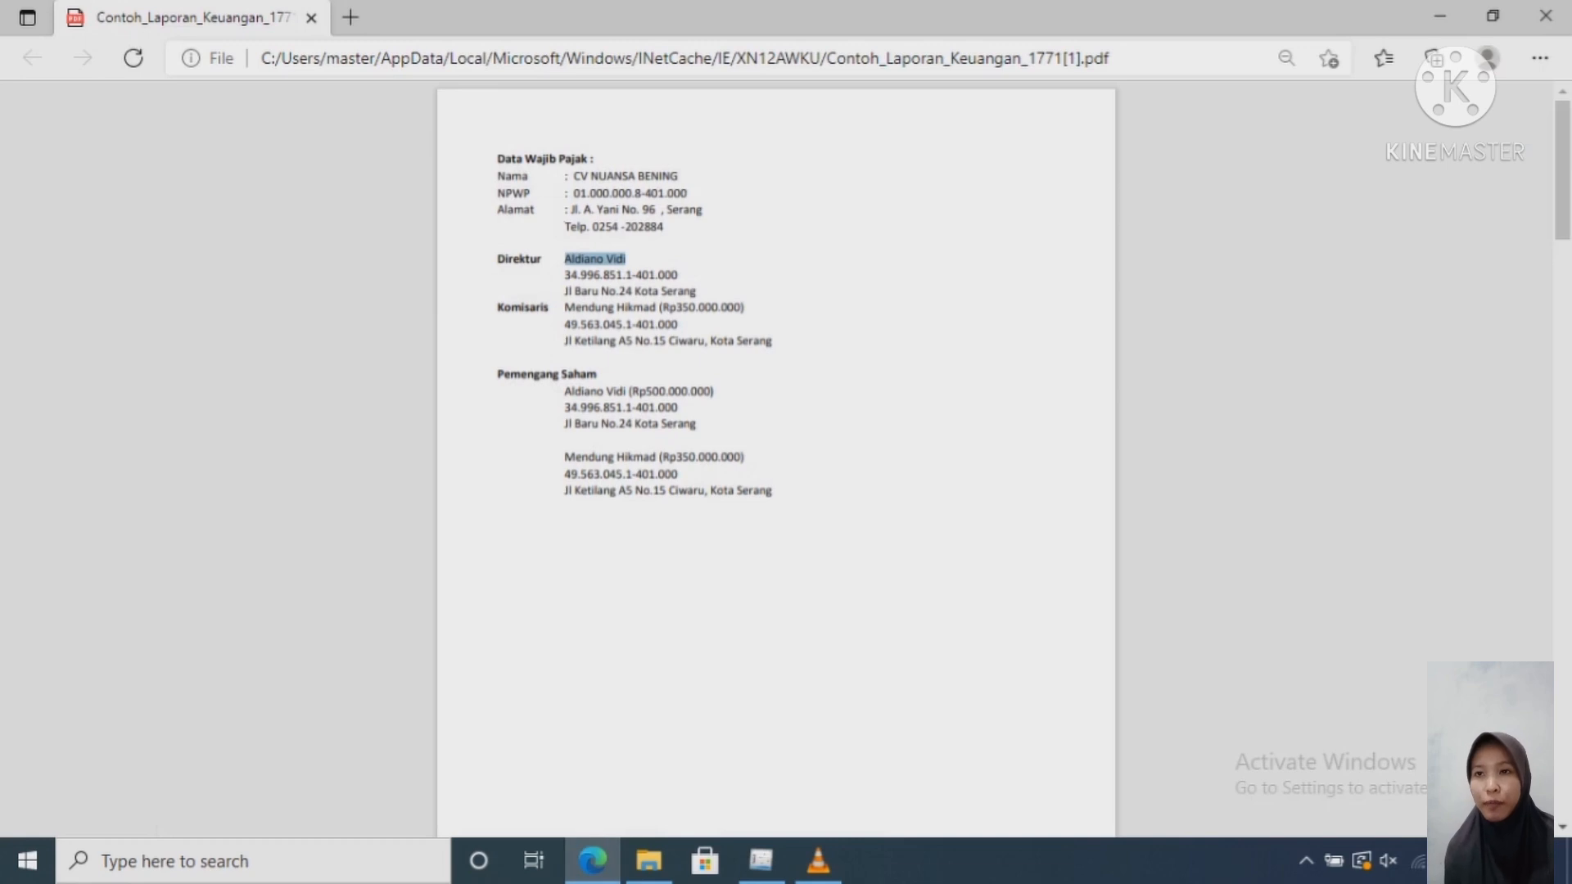
left_click_drag(542, 259, 497, 260)
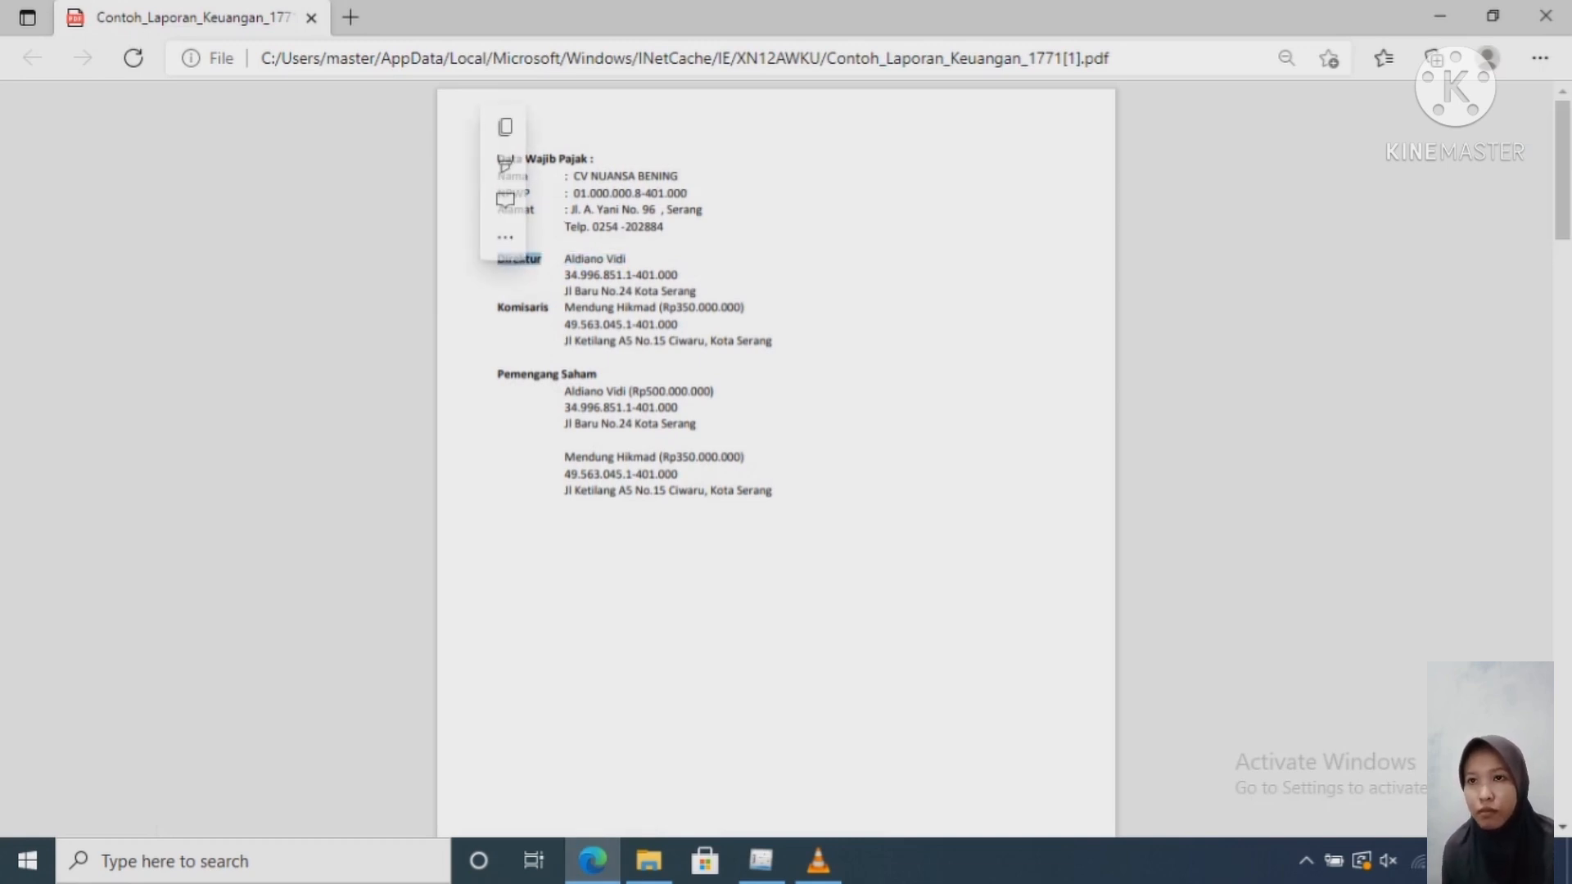
left_click(1441, 16)
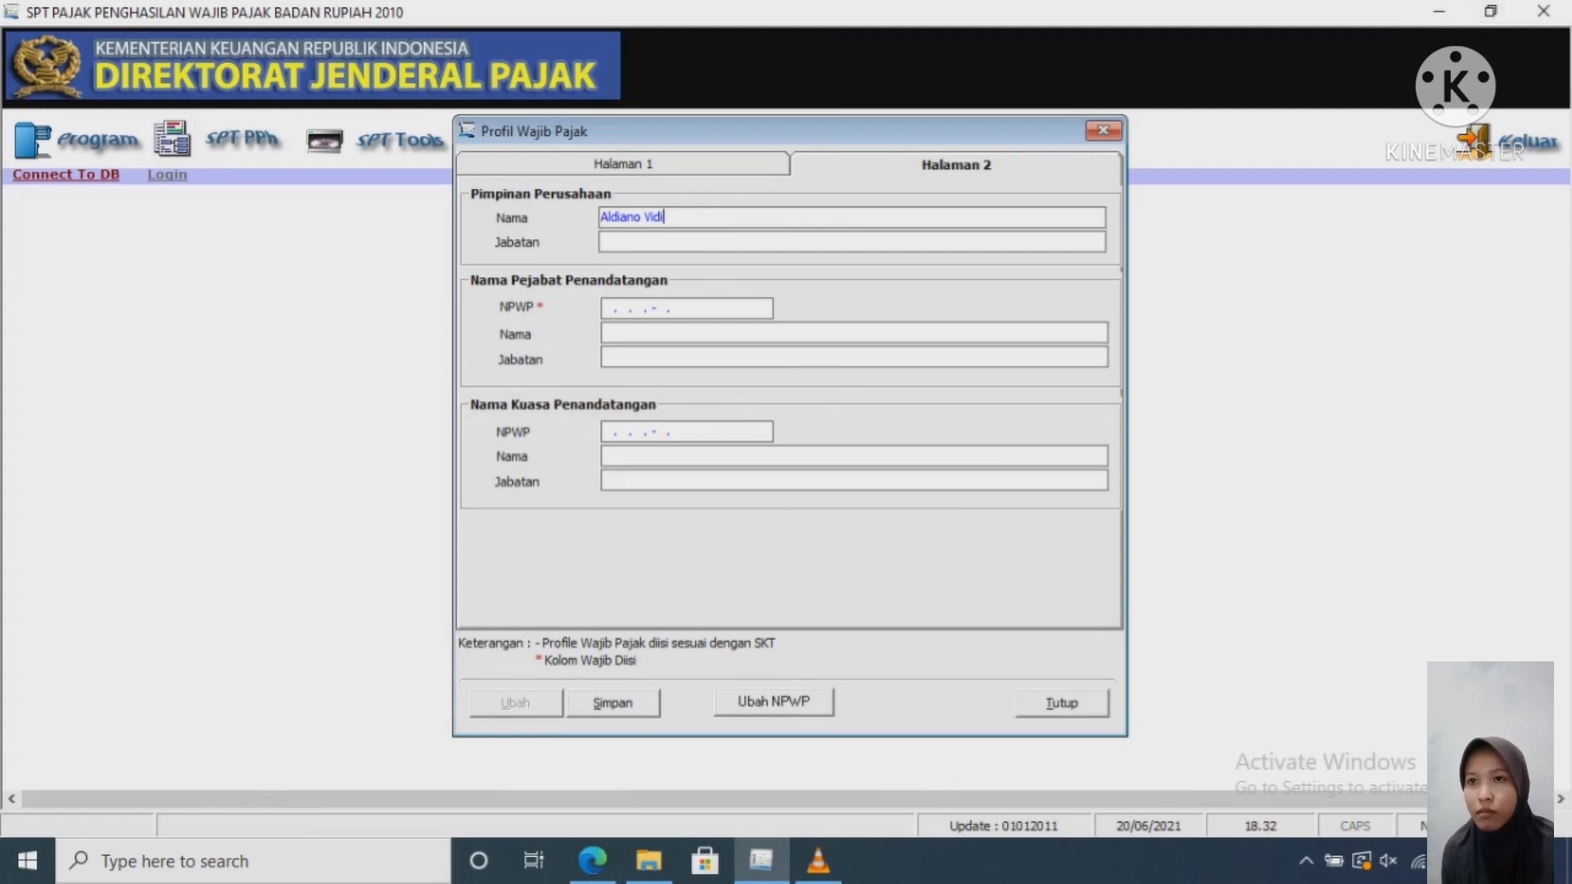
left_click(639, 242)
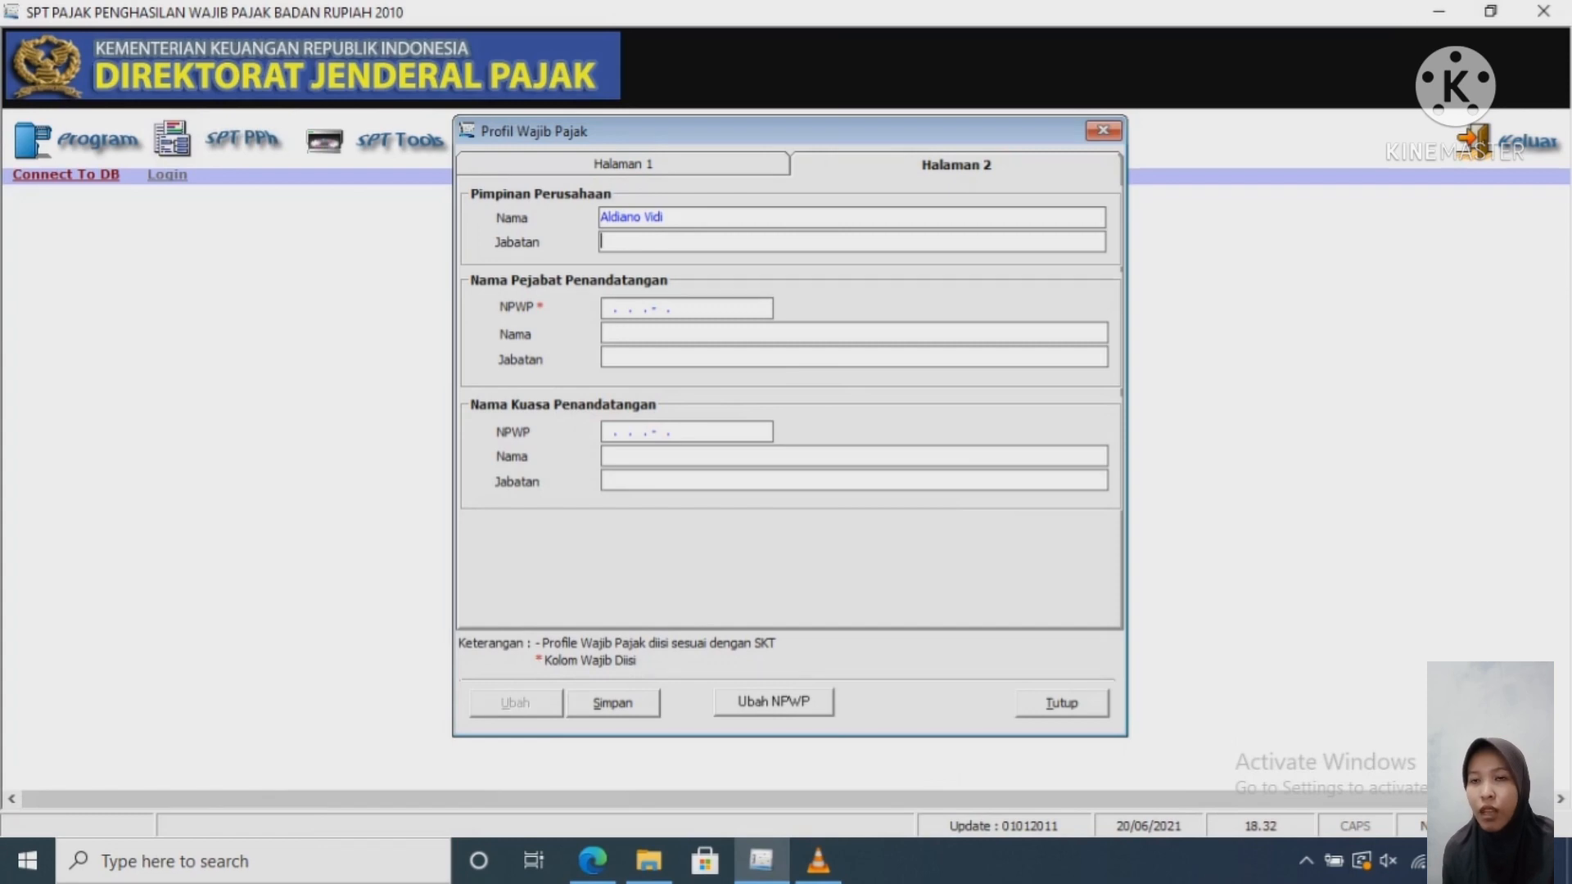
type("Direktur")
Step: Copy the director's NPWP from the sample report for the signing official
left_click(694, 307)
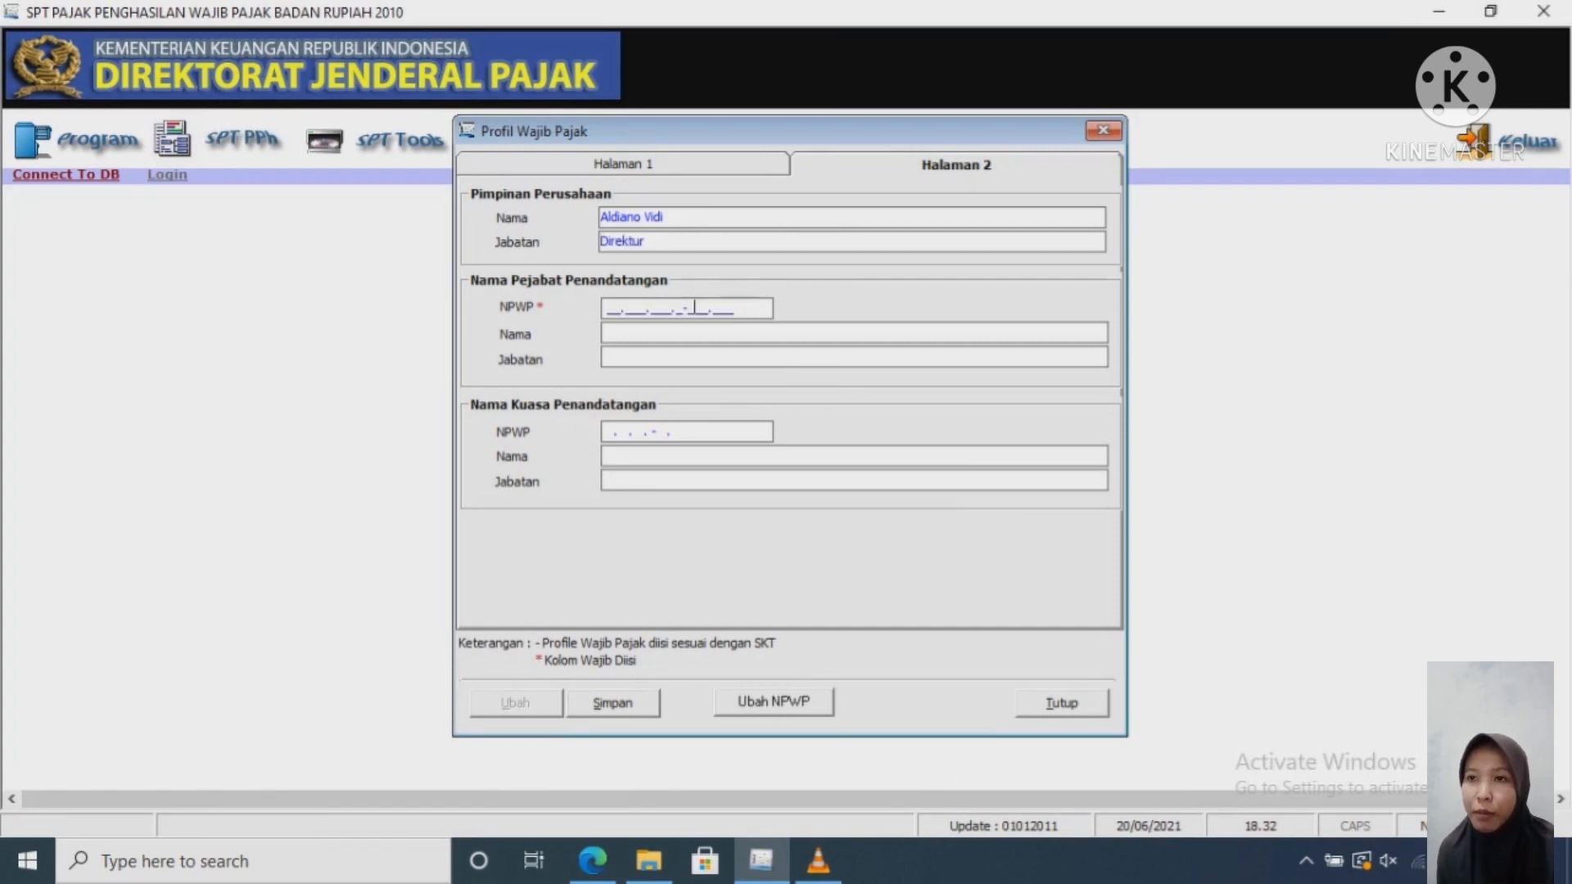
left_click(593, 860)
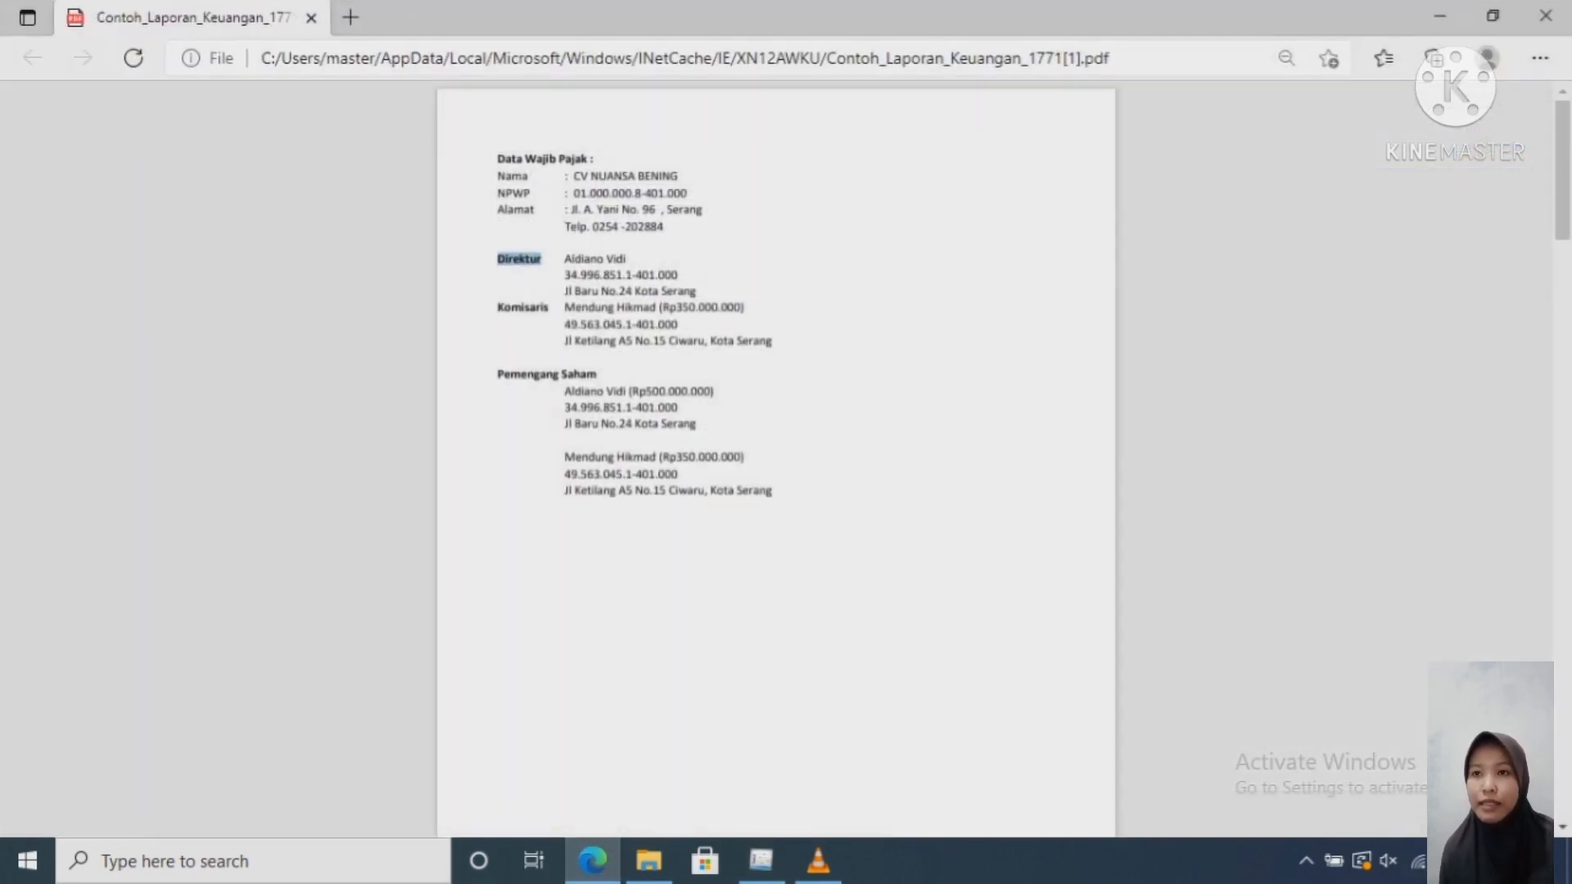
left_click_drag(678, 276, 565, 276)
key("ctrl+c")
right_click(565, 276)
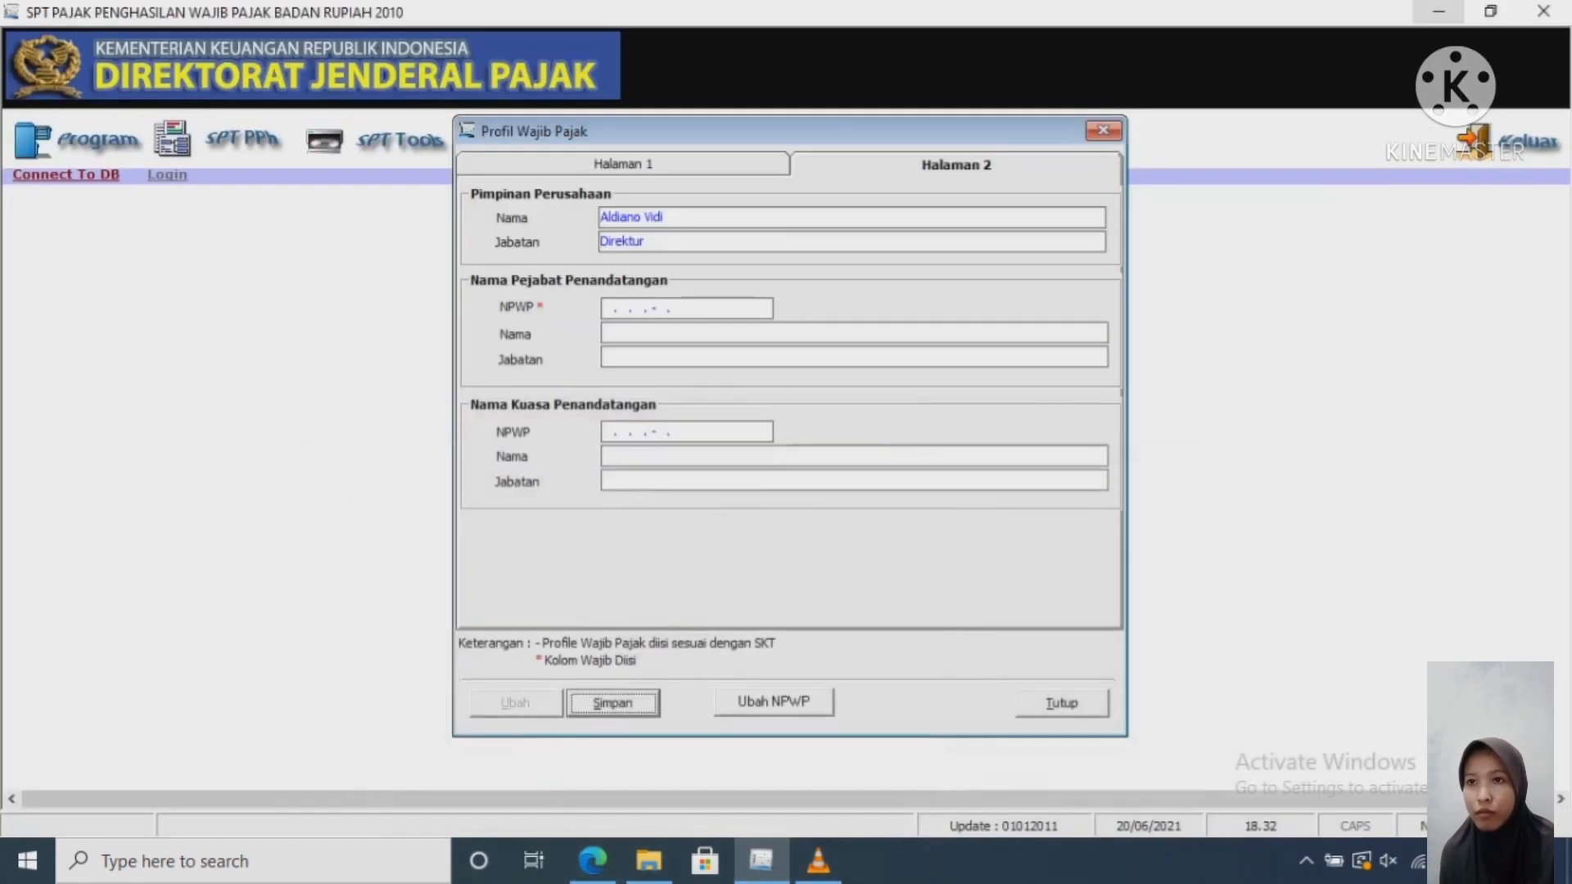
left_click(1440, 15)
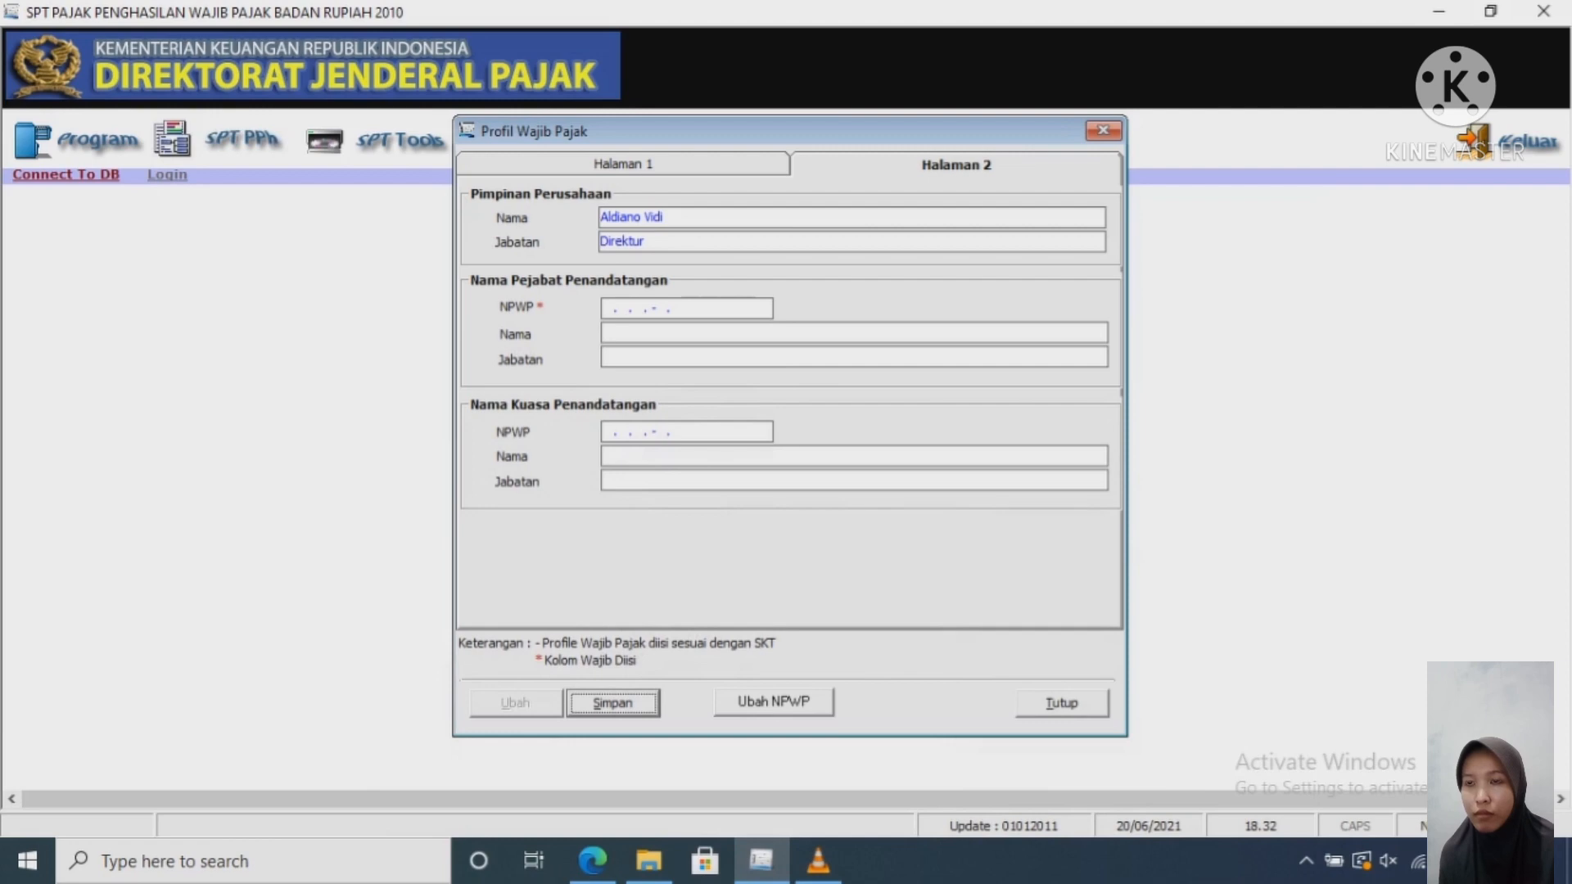
Step: Paste the director's NPWP and type the director's name as signing official
left_click(646, 308)
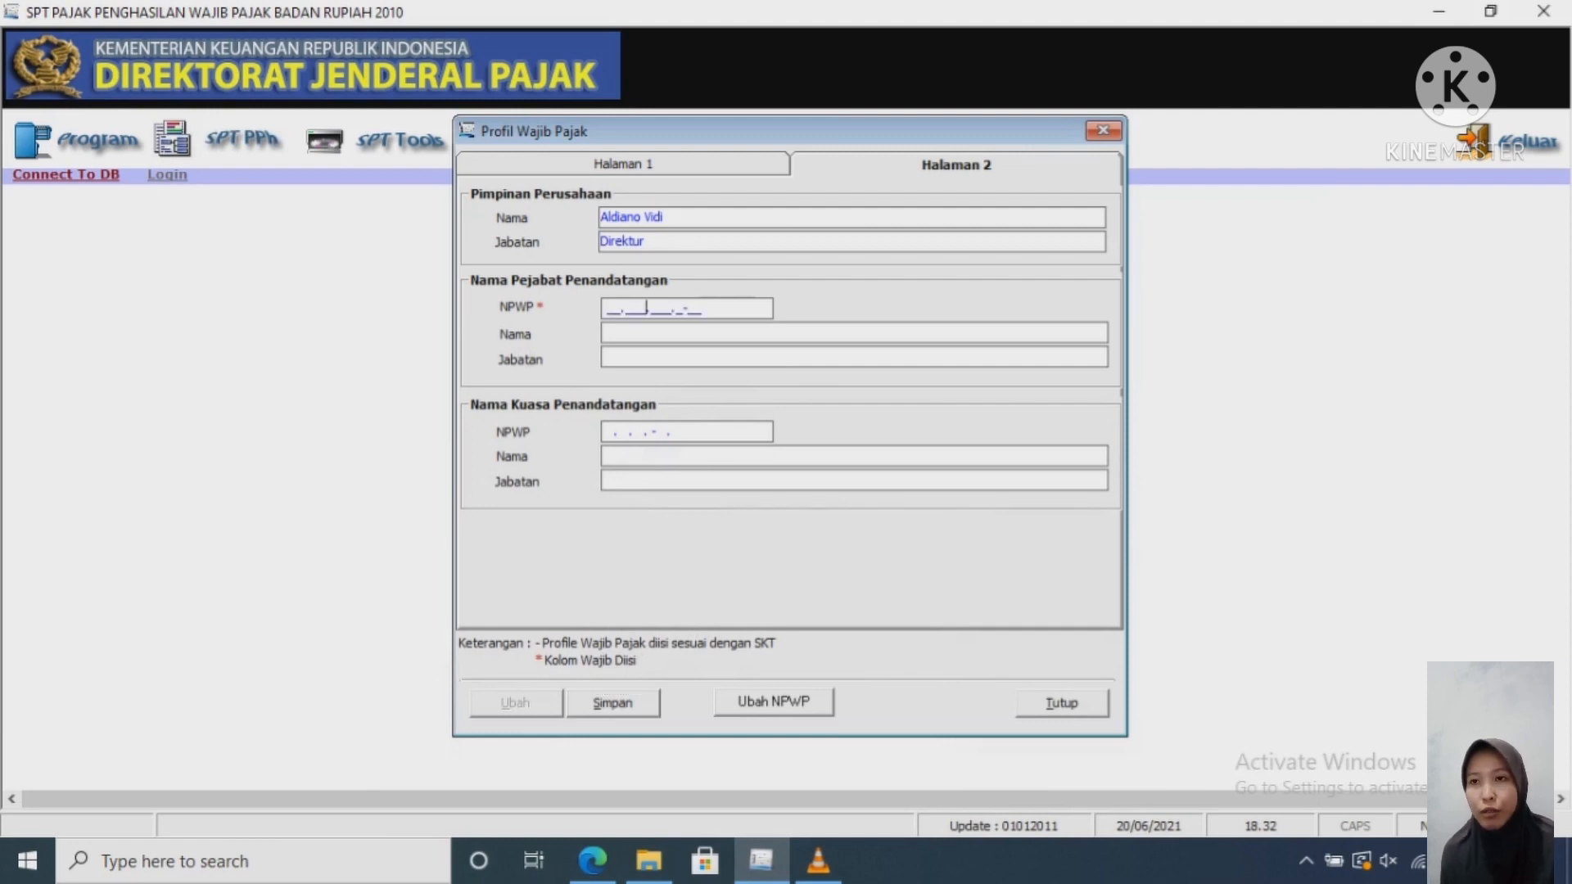
key("ctrl+v")
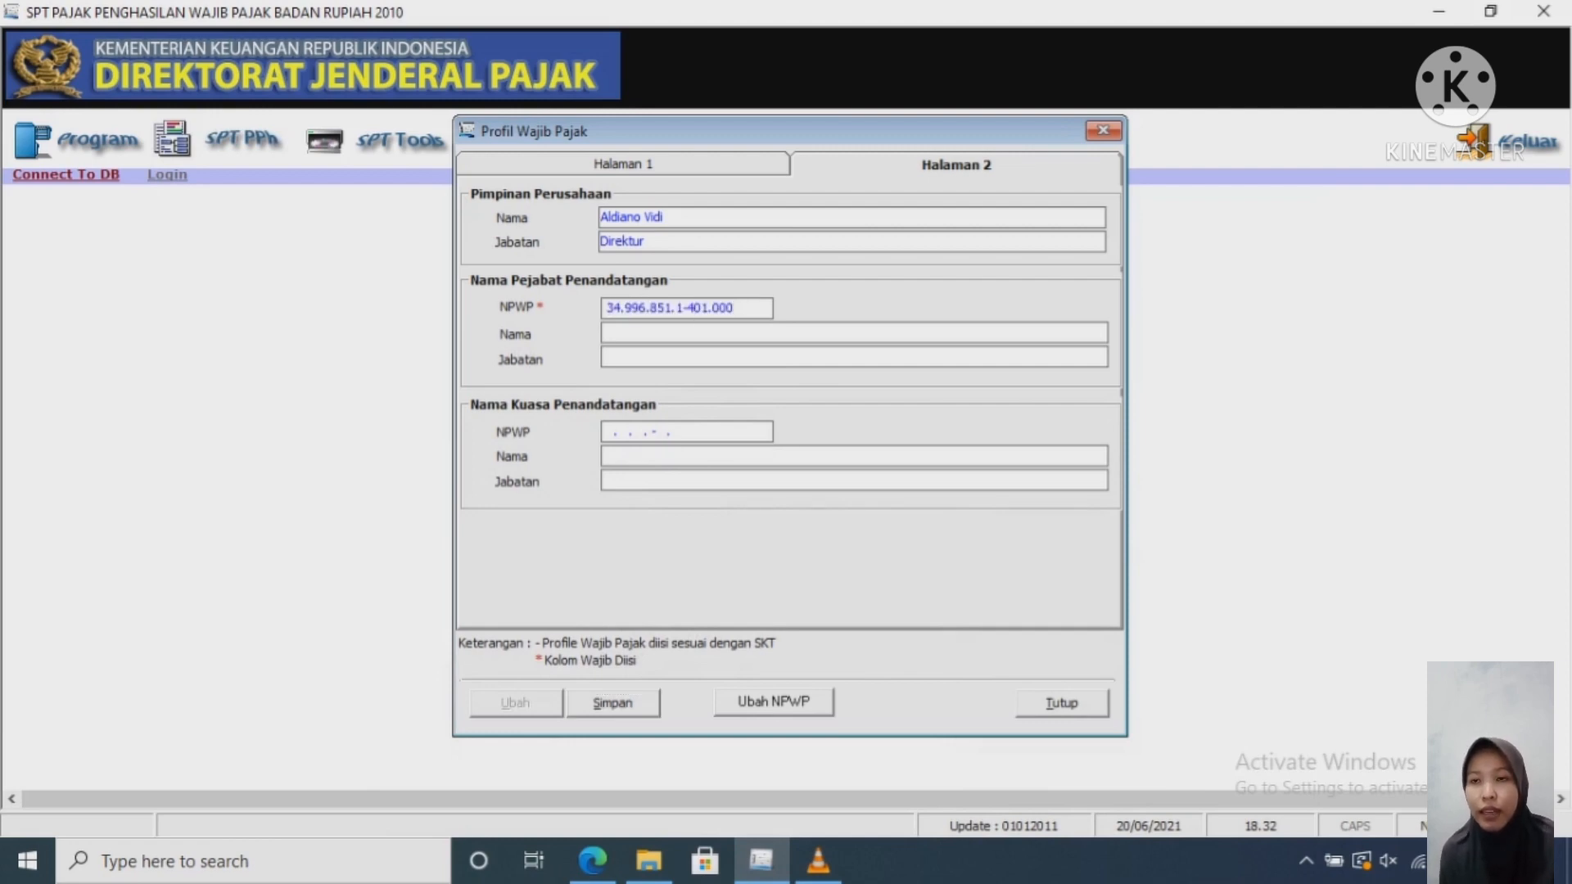
key("Tab")
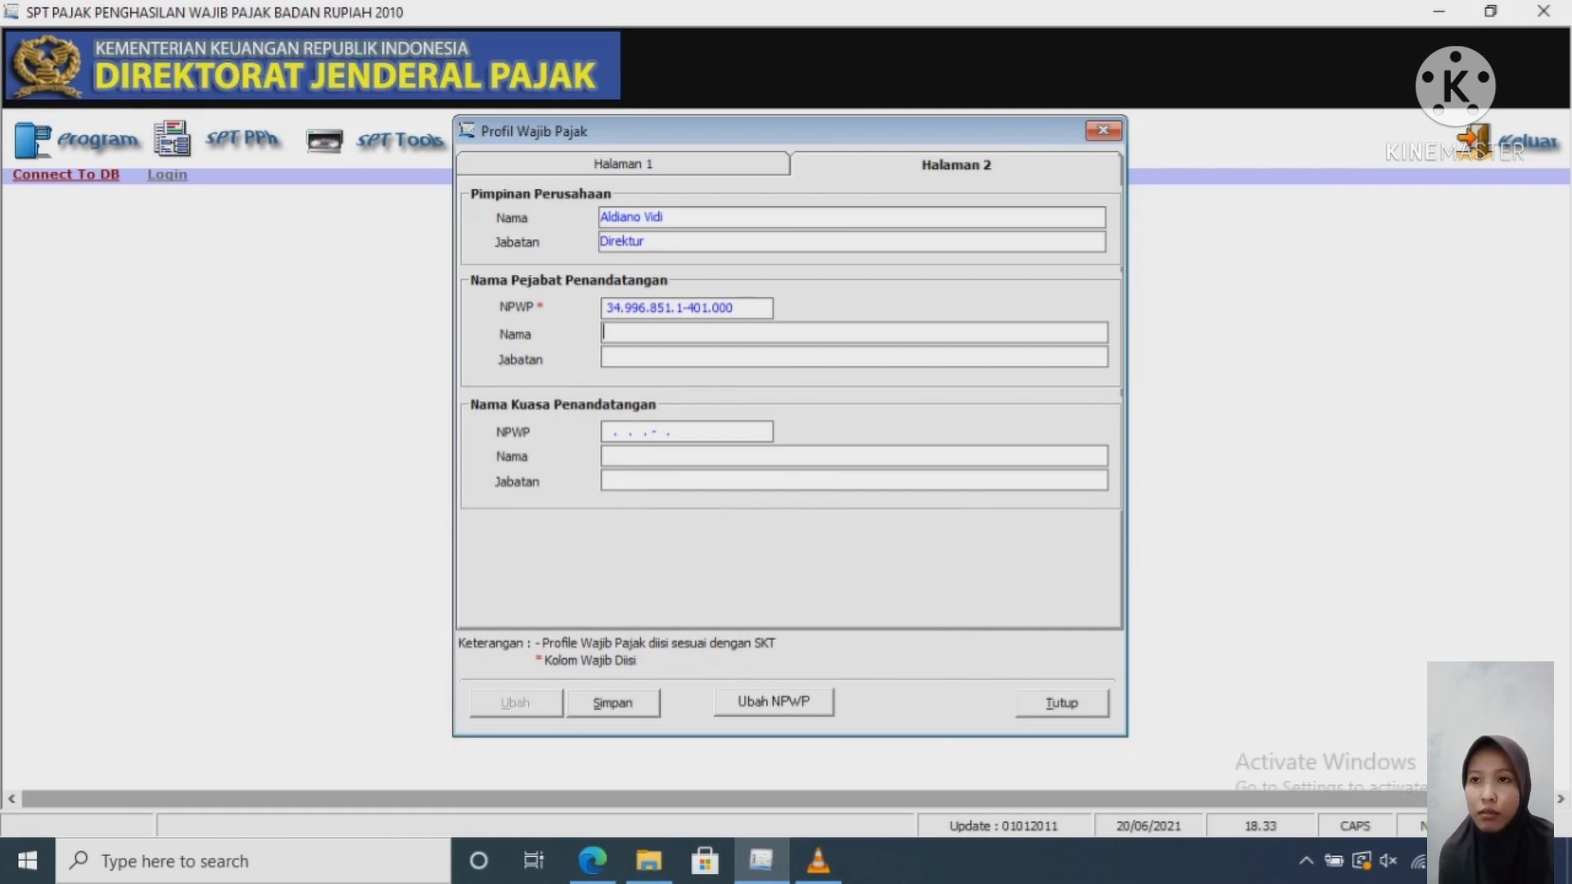
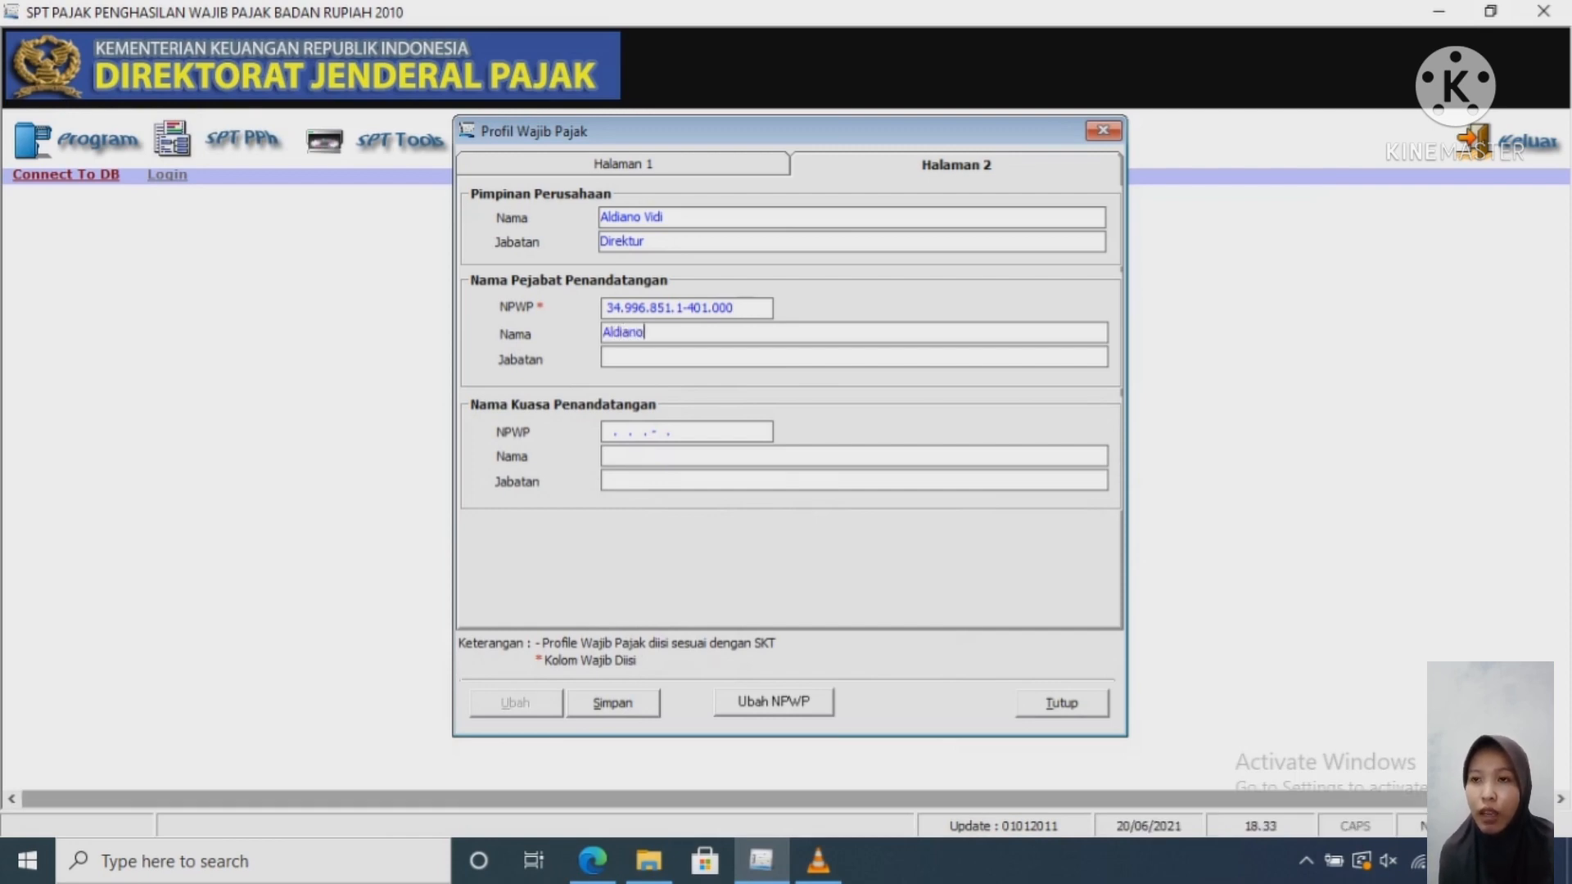
key("Caps_Lock")
key("Caps_Lock")
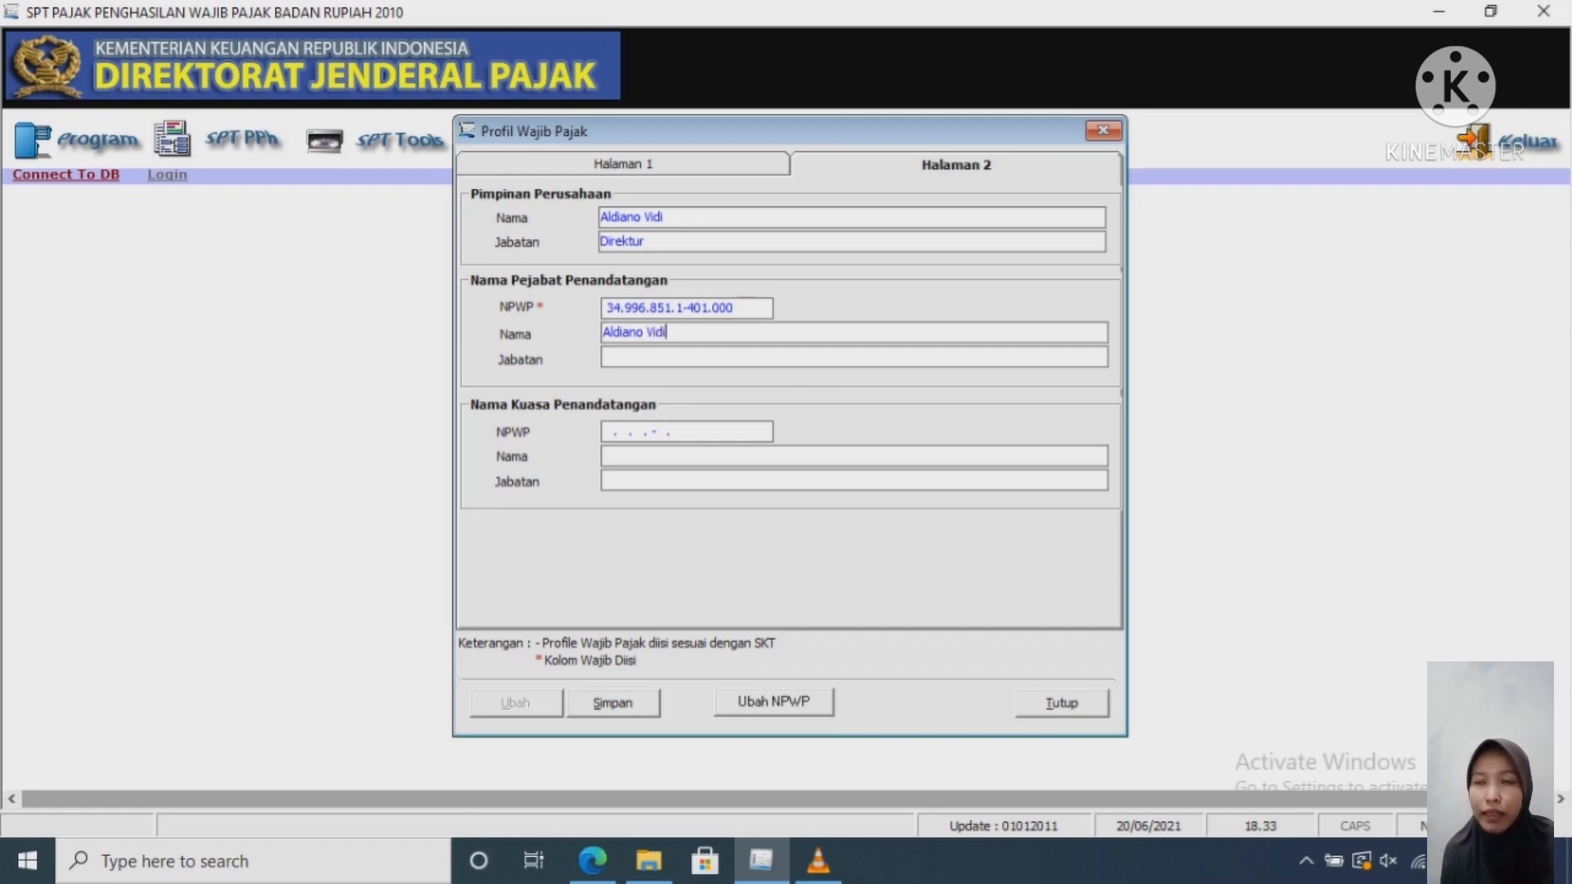
Step: Enter Direktur as the signer's position and save the profile, confirming both prompts
left_click(607, 357)
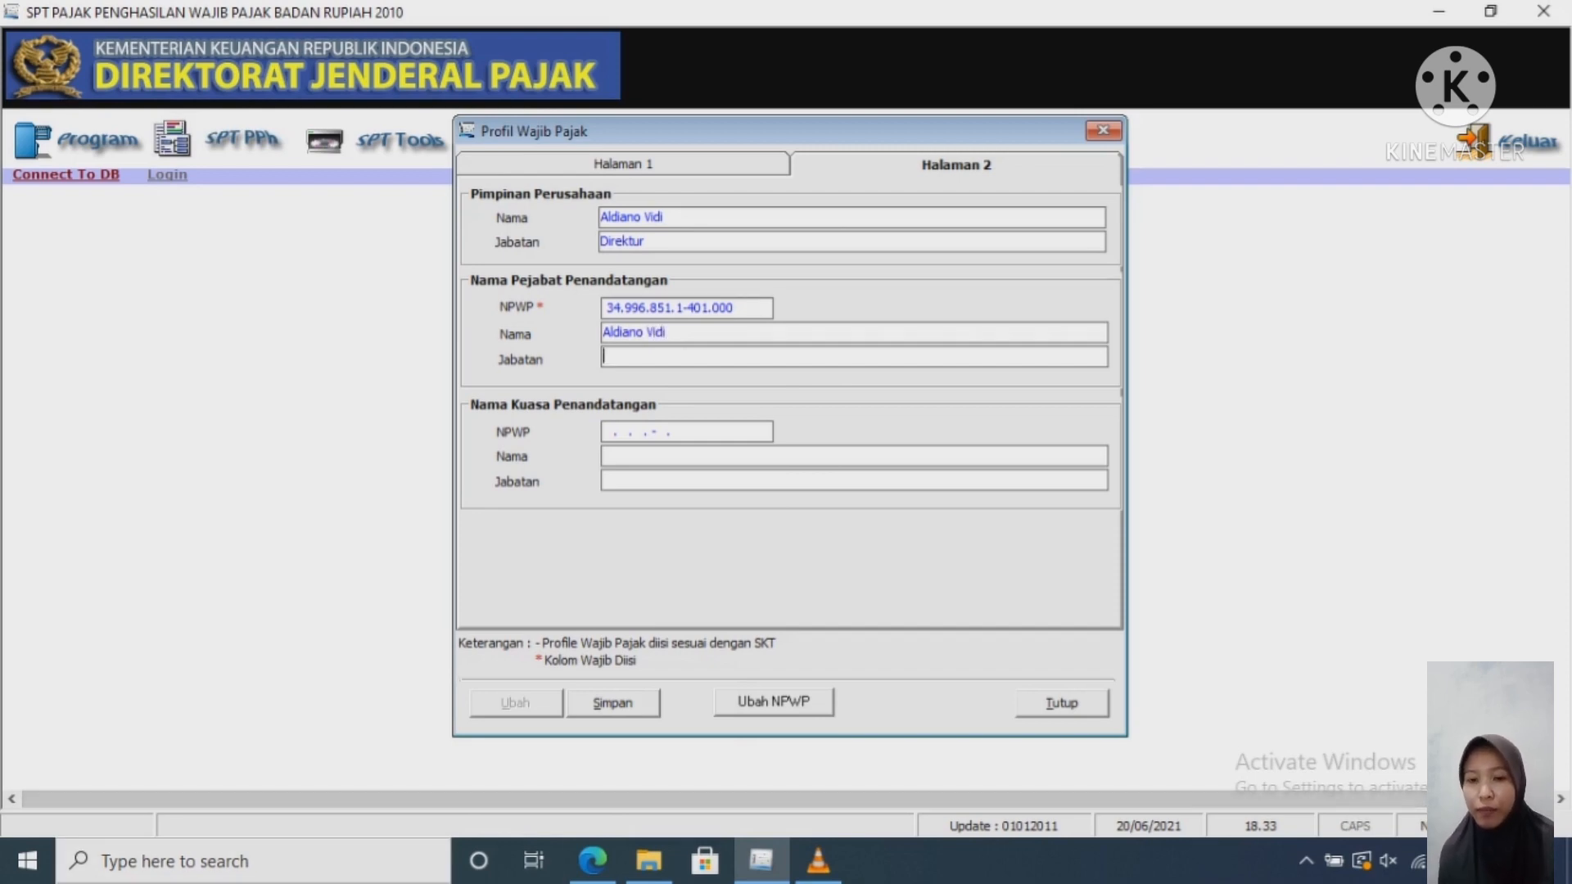
key("Caps_Lock")
type("D")
key("Caps_Lock")
type("irektur")
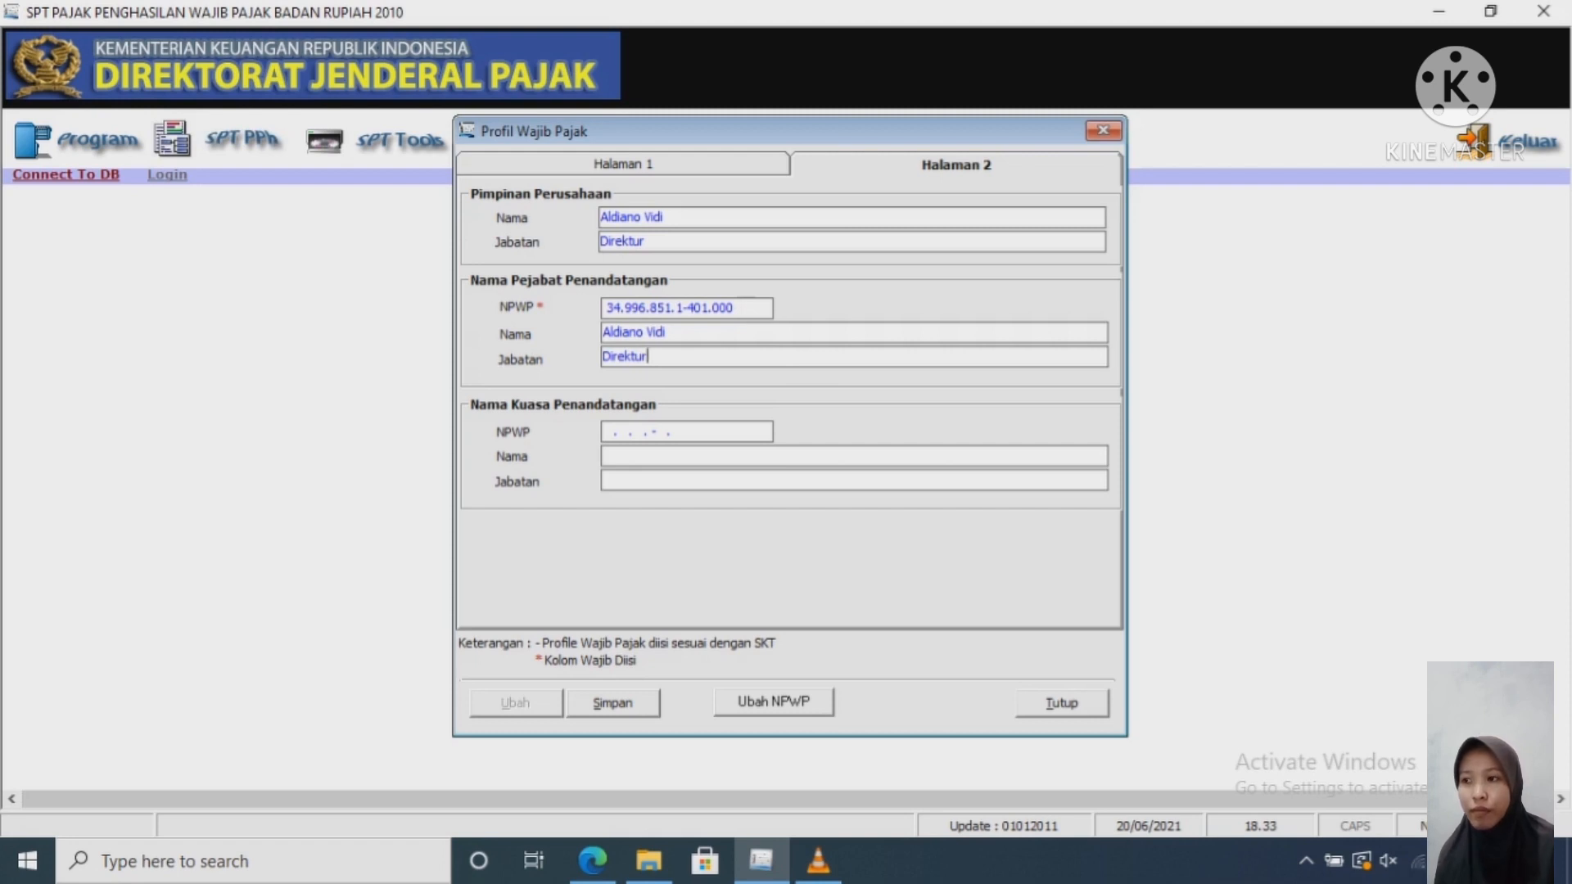
key("alt+s")
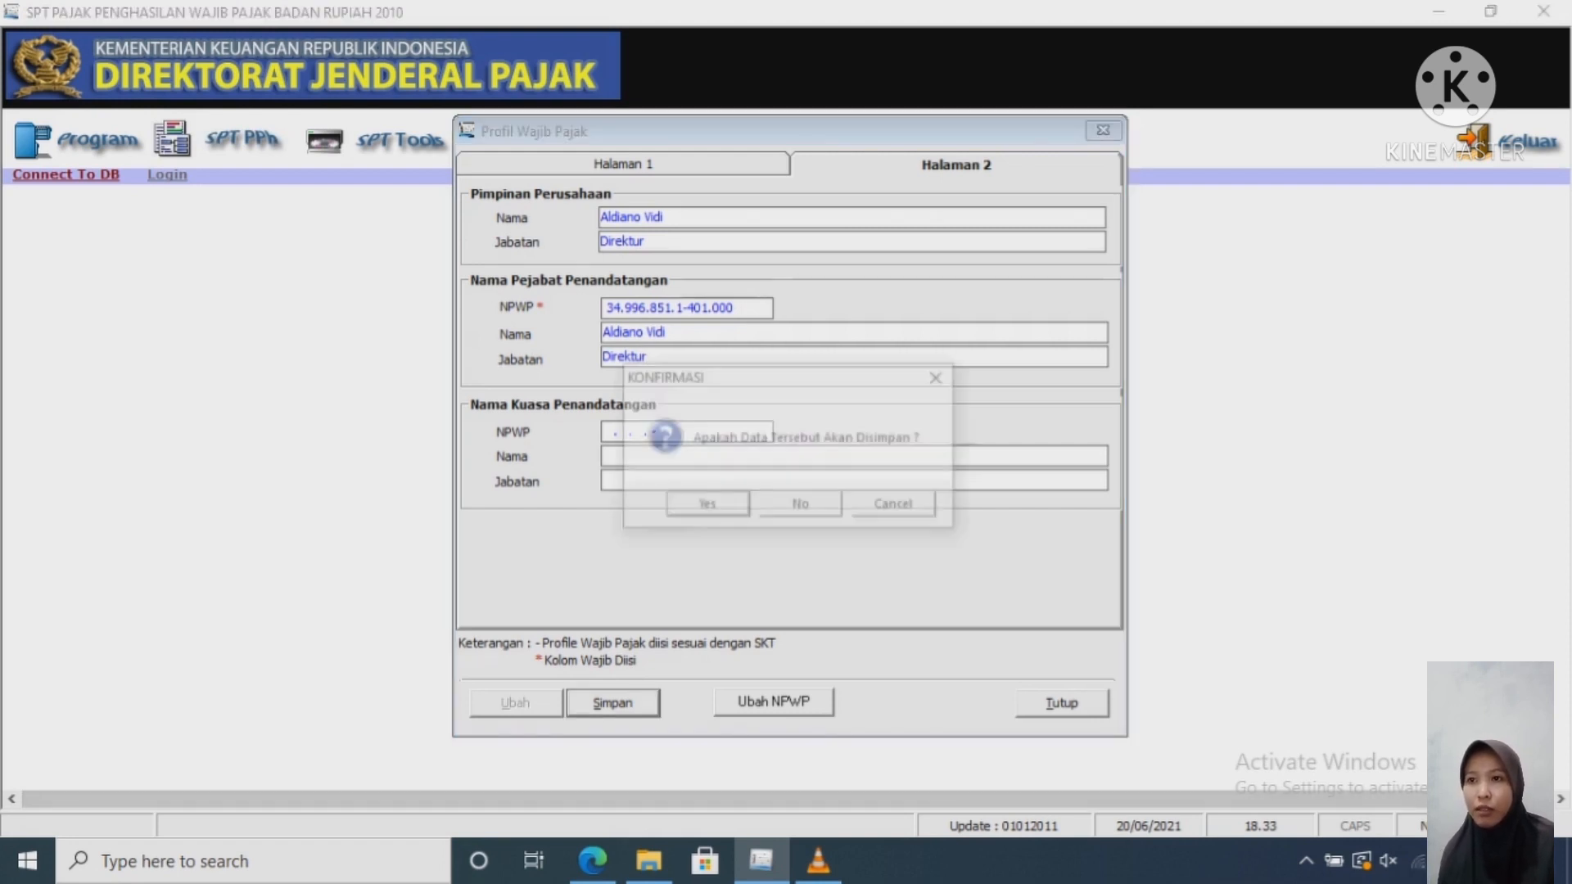
key("Return")
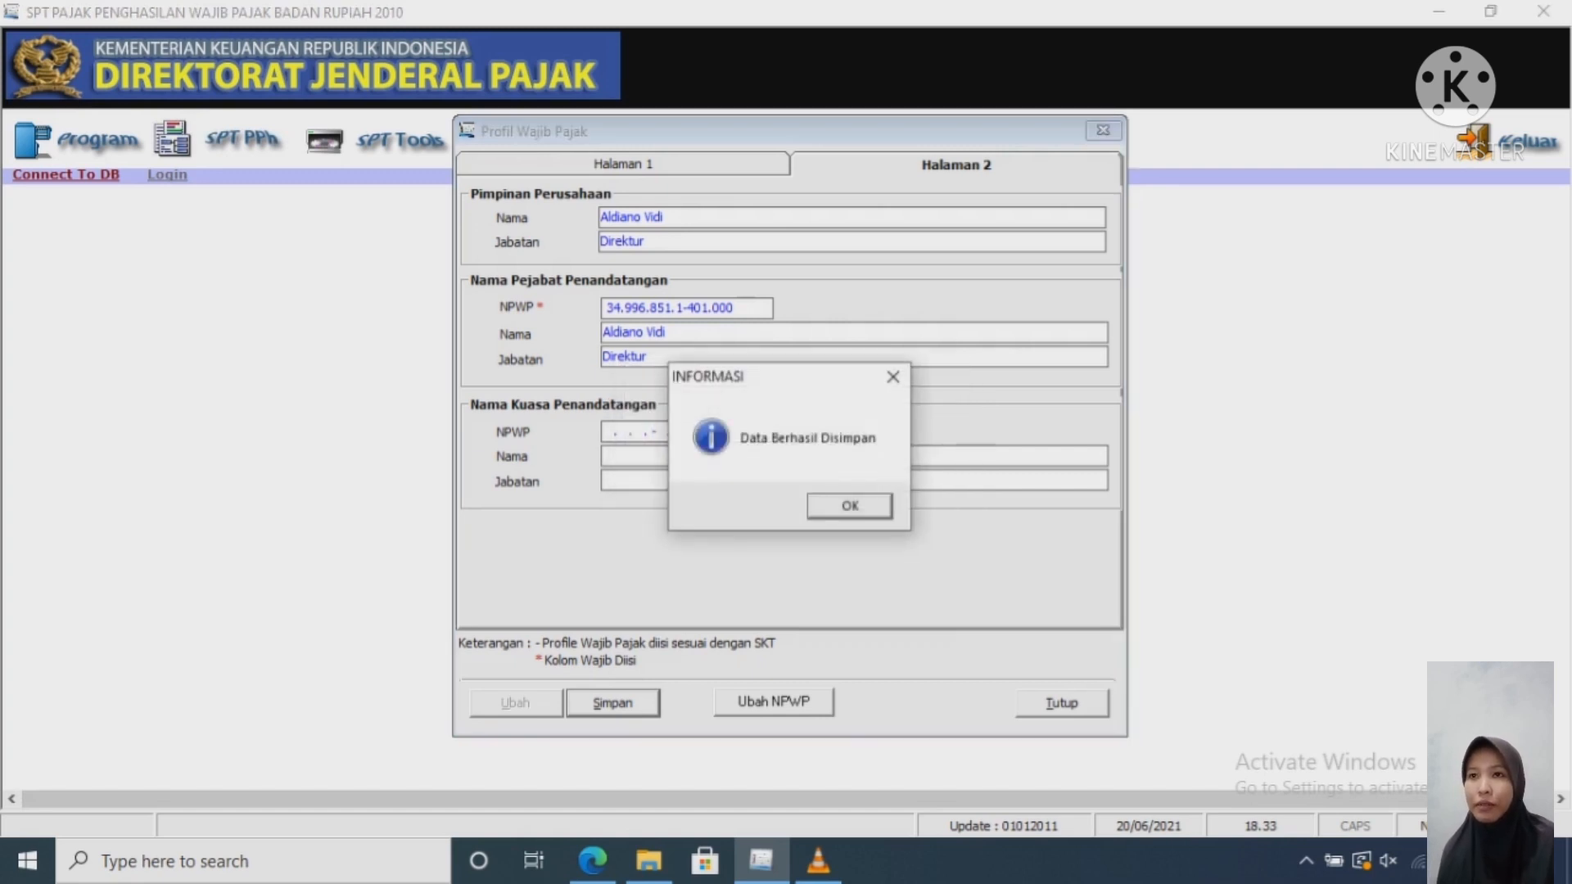
key("Return")
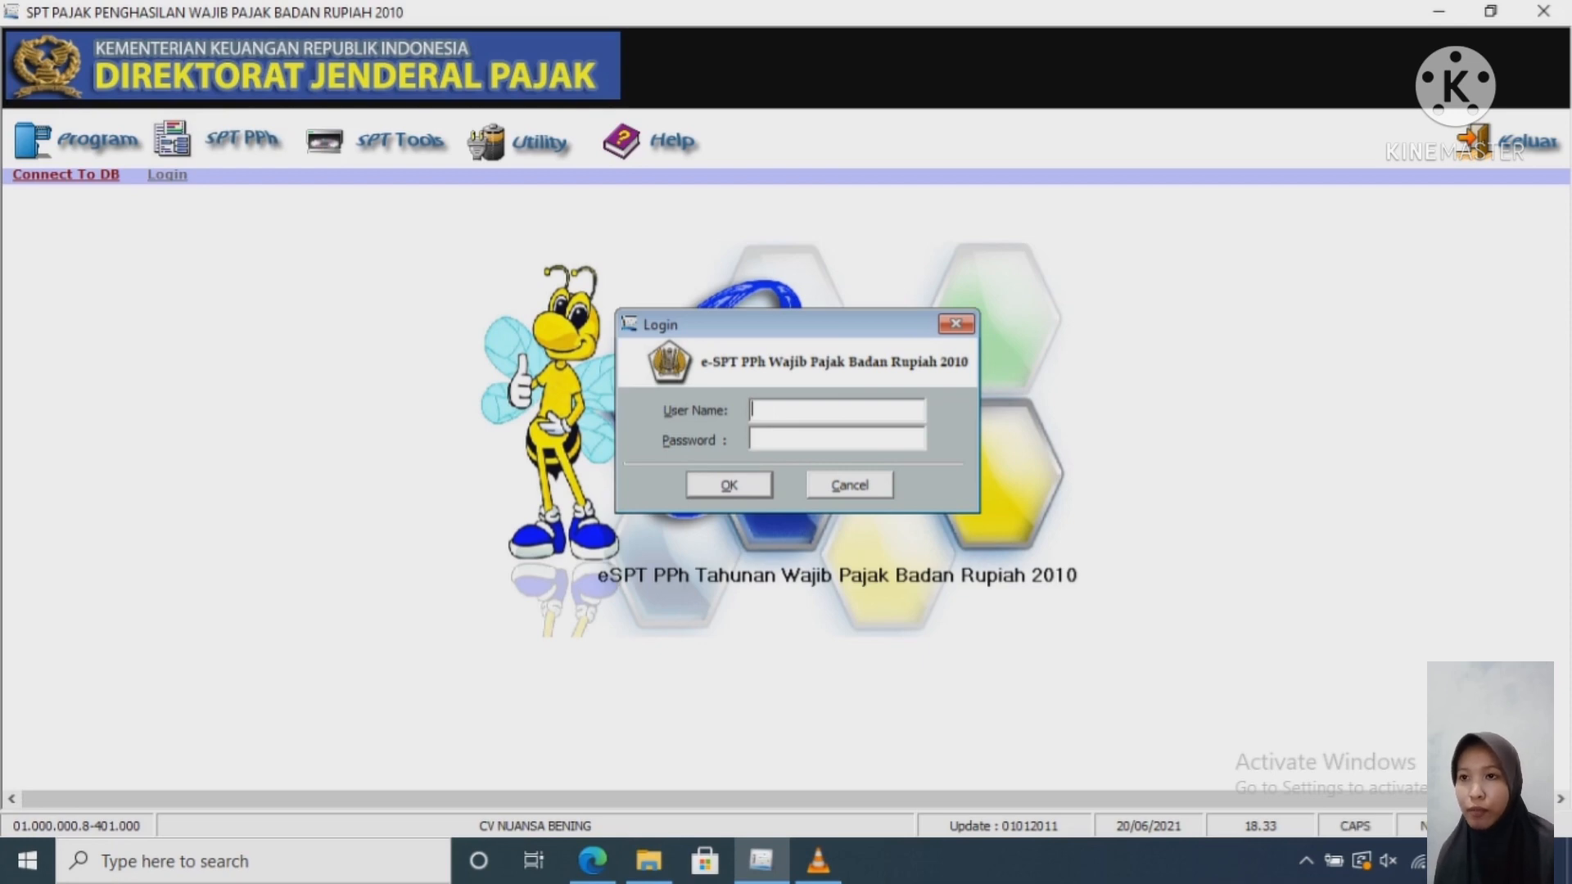
Step: Log in with the administrator password to reach the e-SPT main screen
type("Administrator")
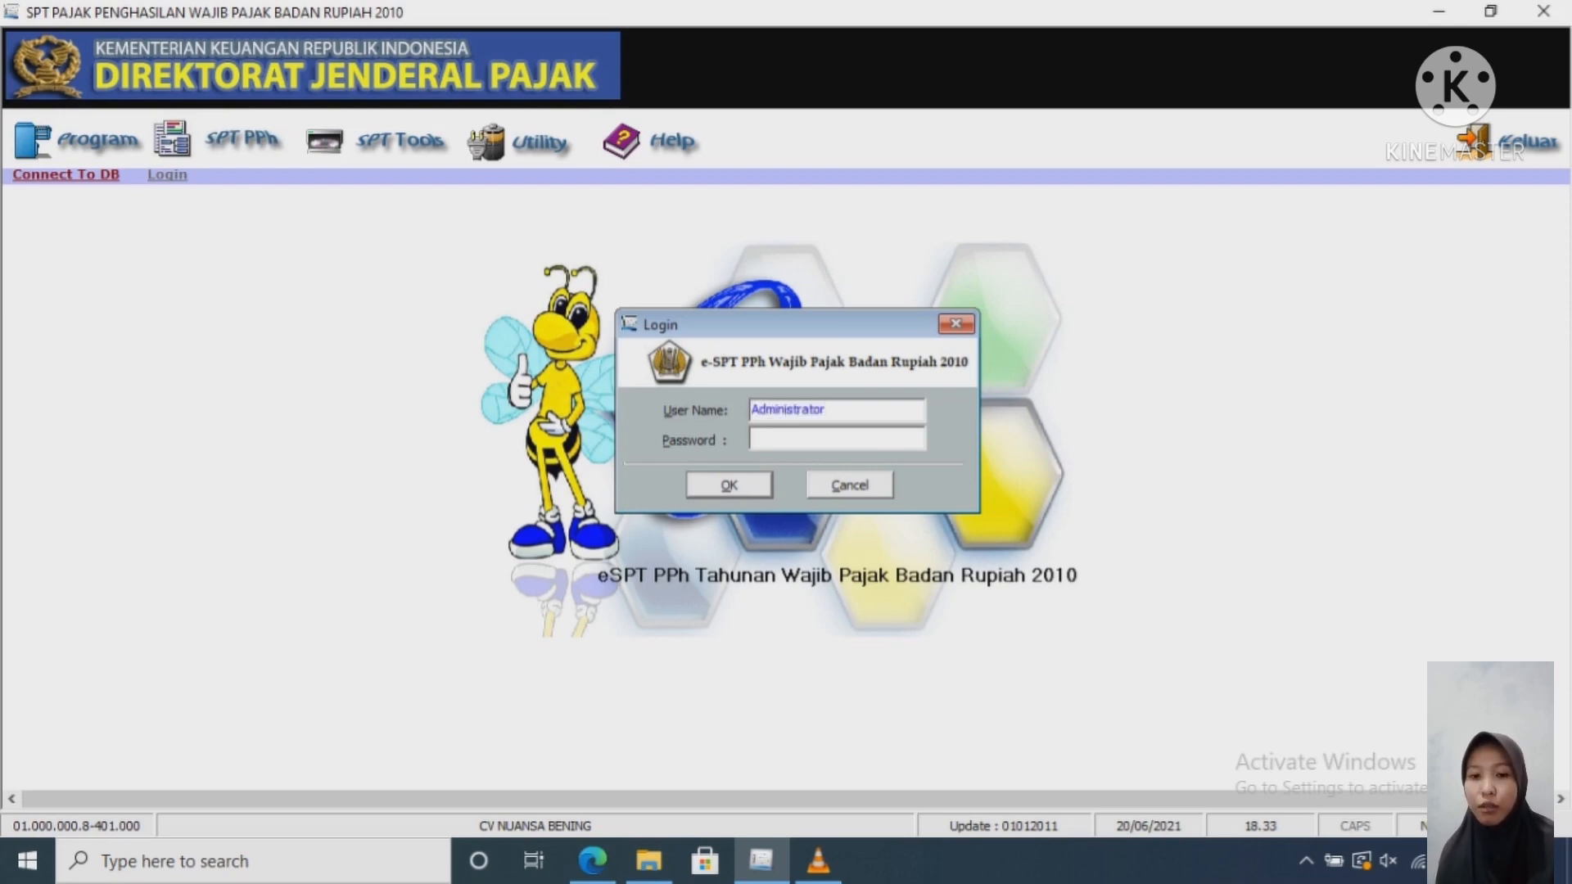
type("123")
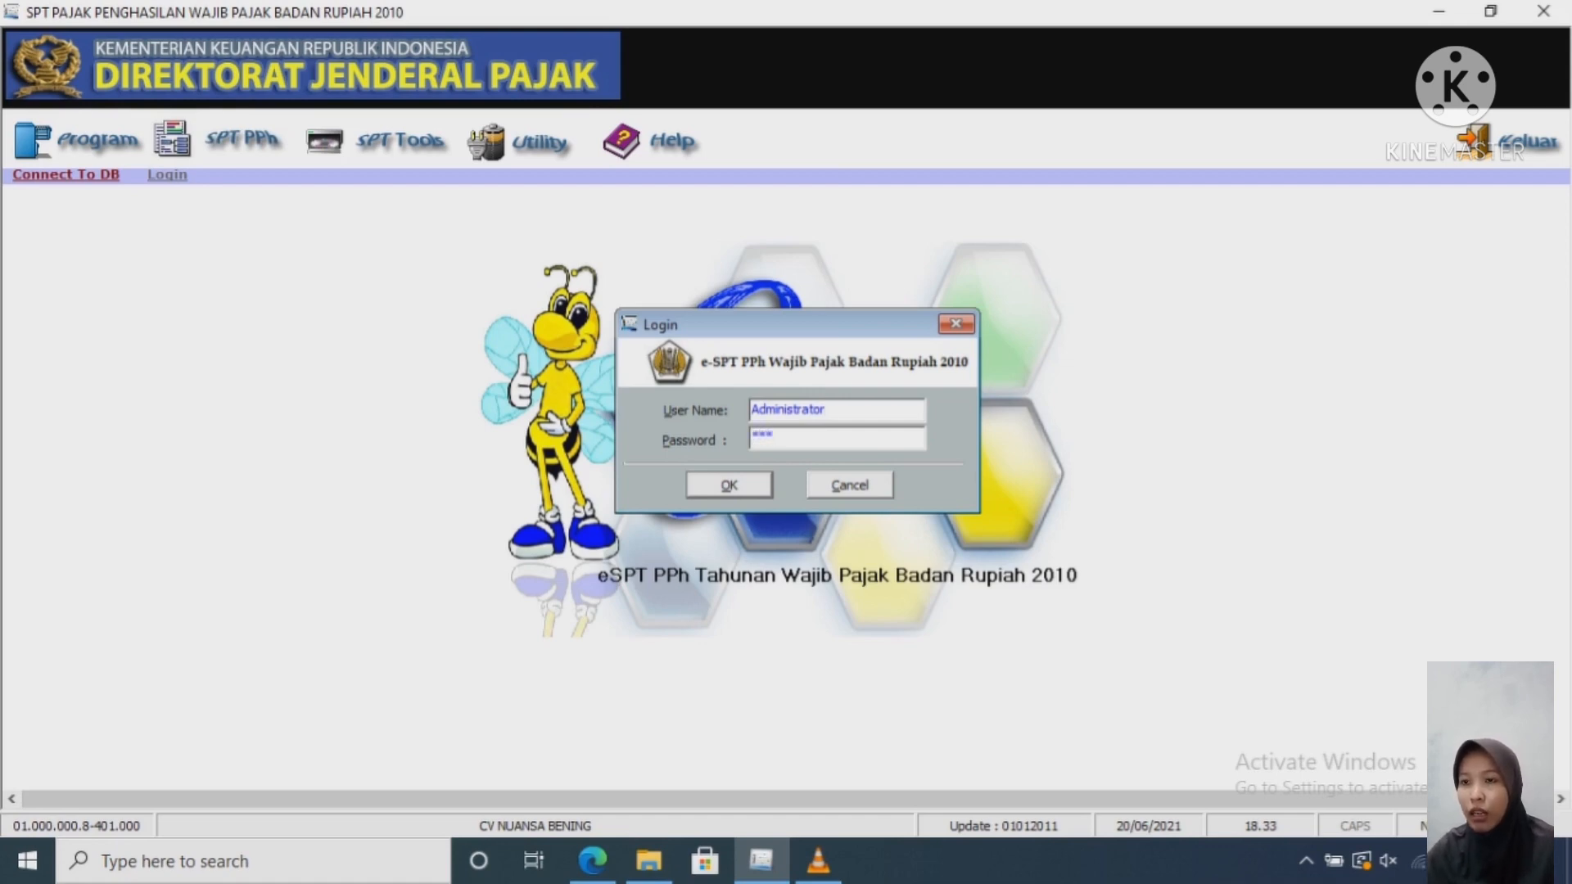
key("Return")
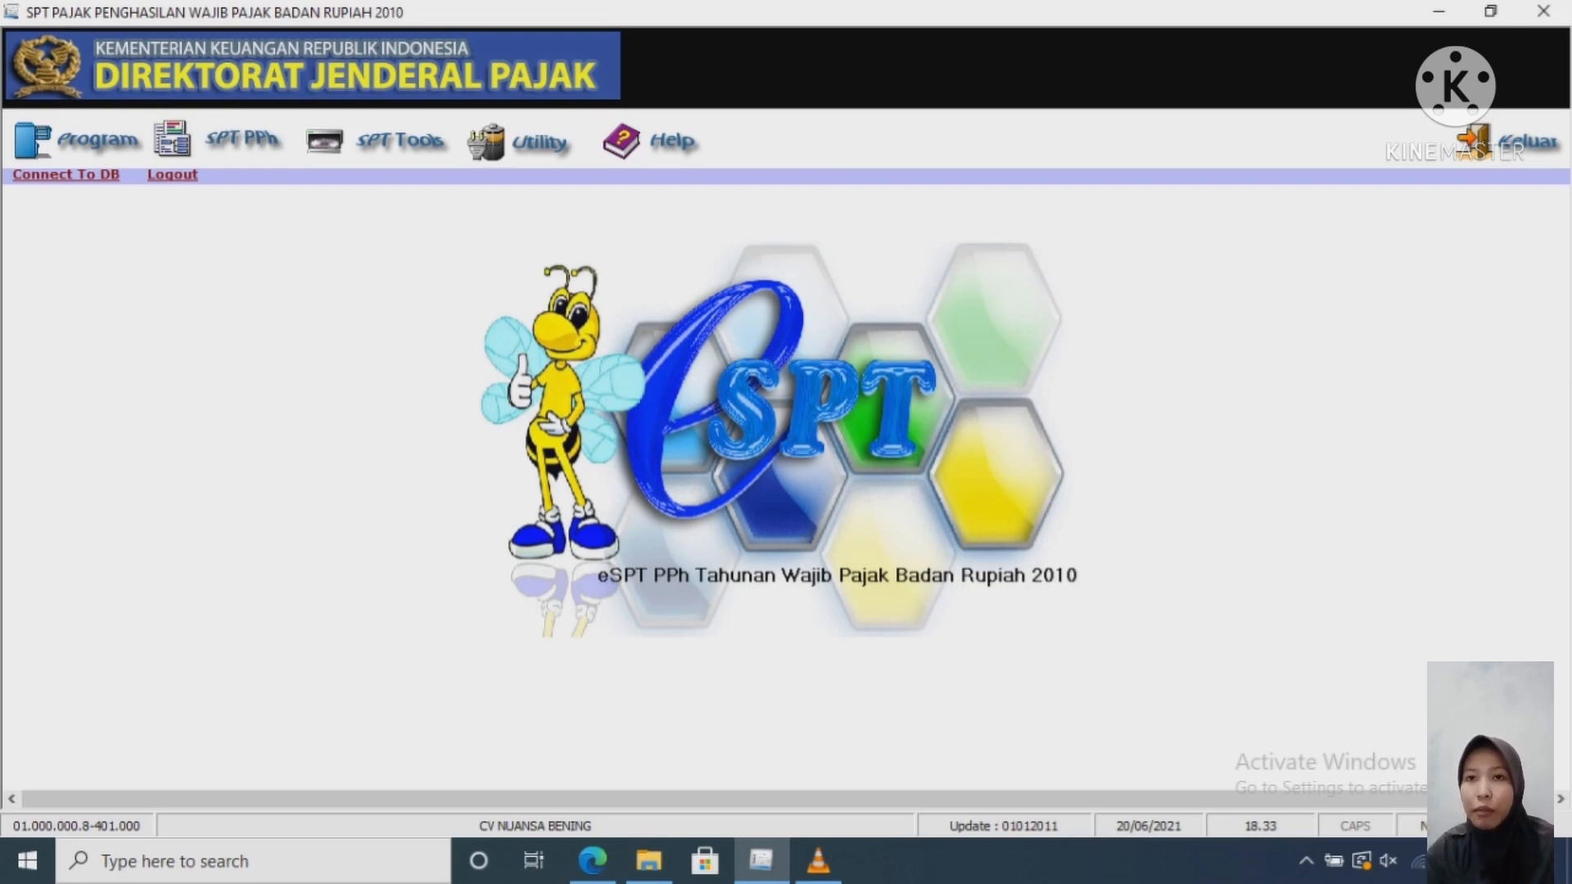
left_click(97, 140)
Step: Create and open a new SPT 1771 return for tax year 2020, correction 0
left_click(90, 183)
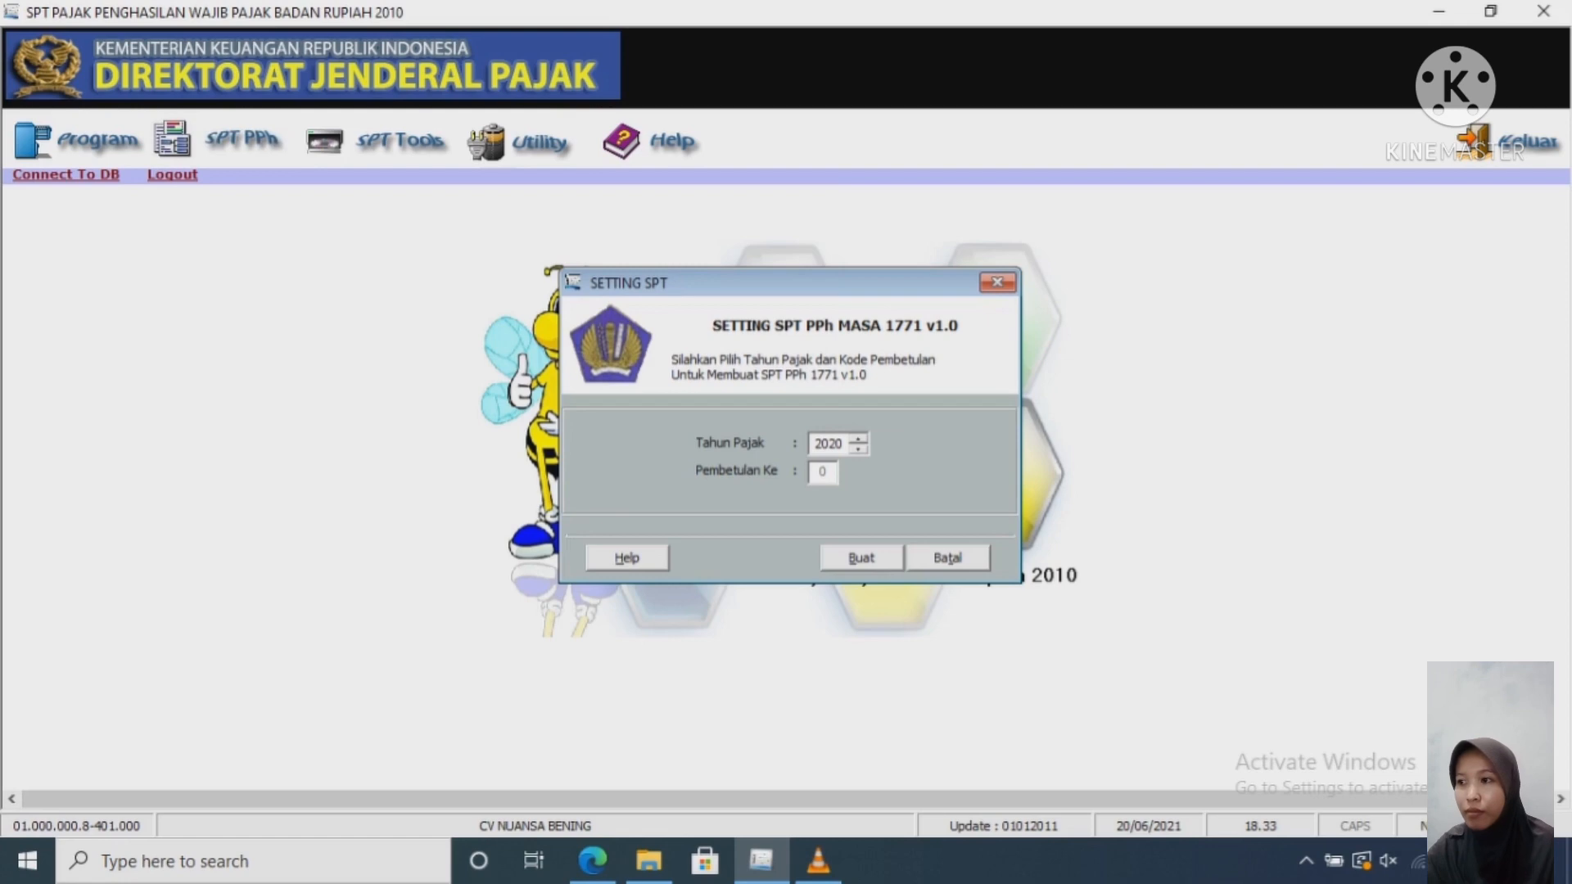
left_click(861, 558)
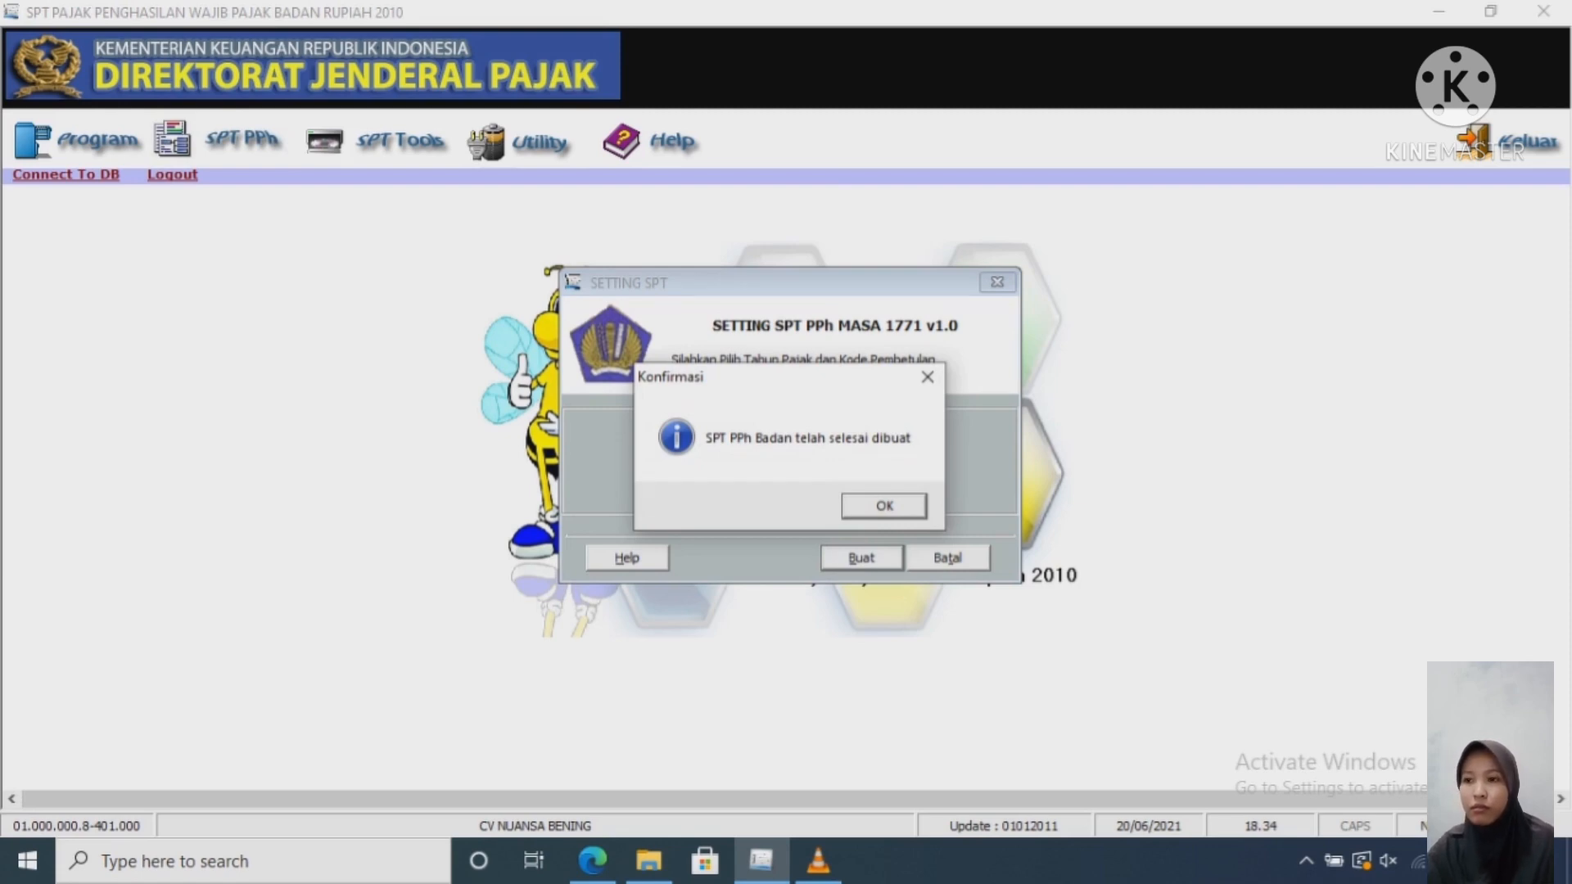
key("Return")
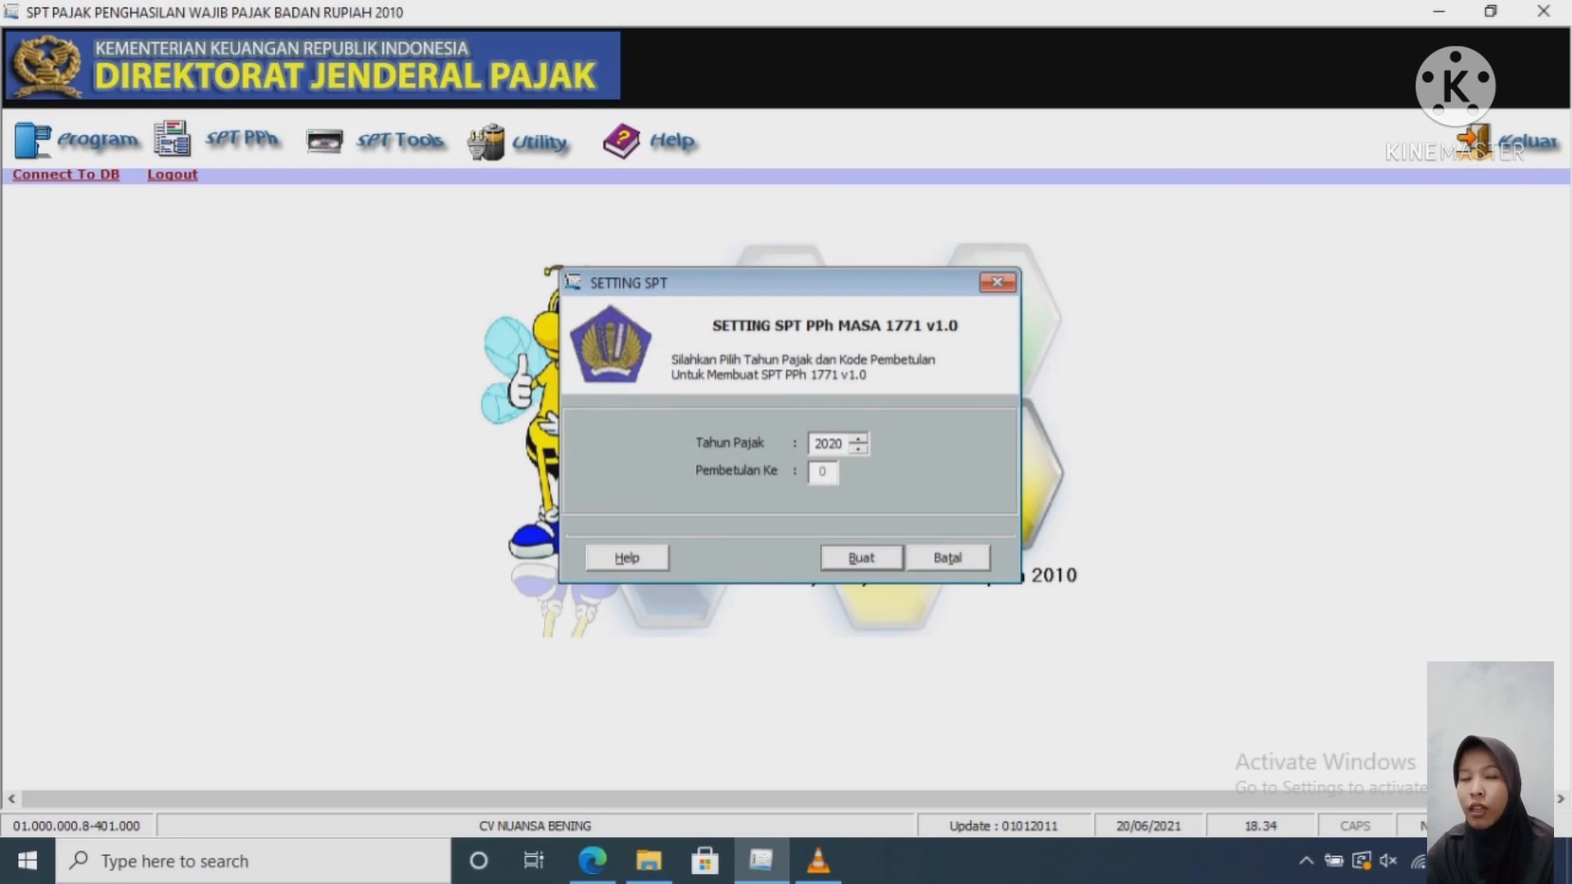
key("Return")
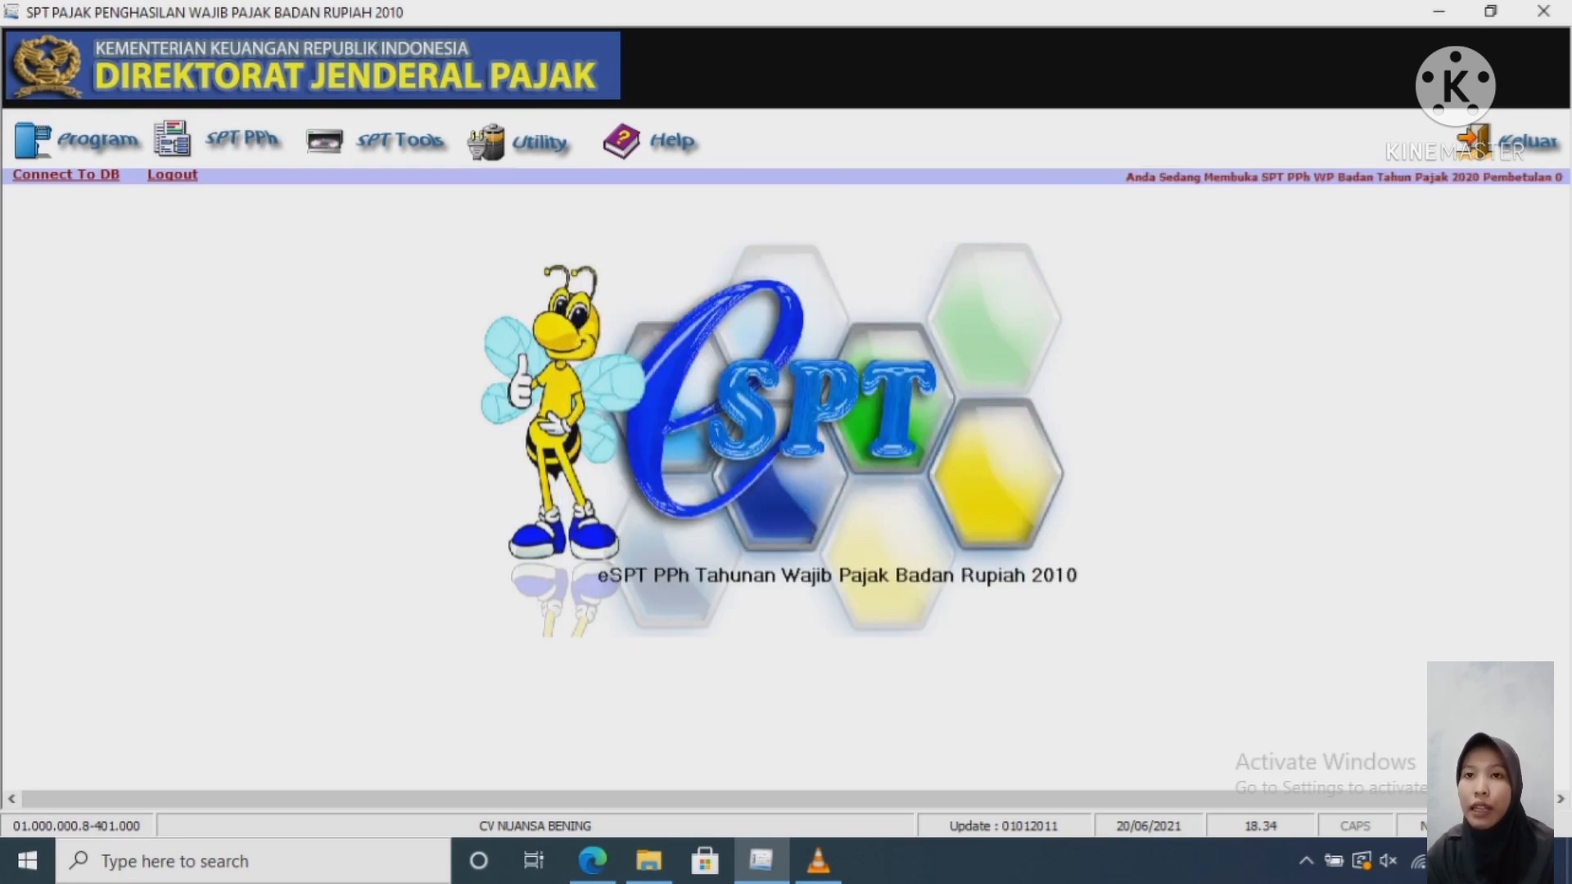
Step: Open the LK 8A-2 Perusahaan Dagang financial statement transcript, with the sample PDF report focused beside it
left_click(242, 139)
mouse_move(252, 183)
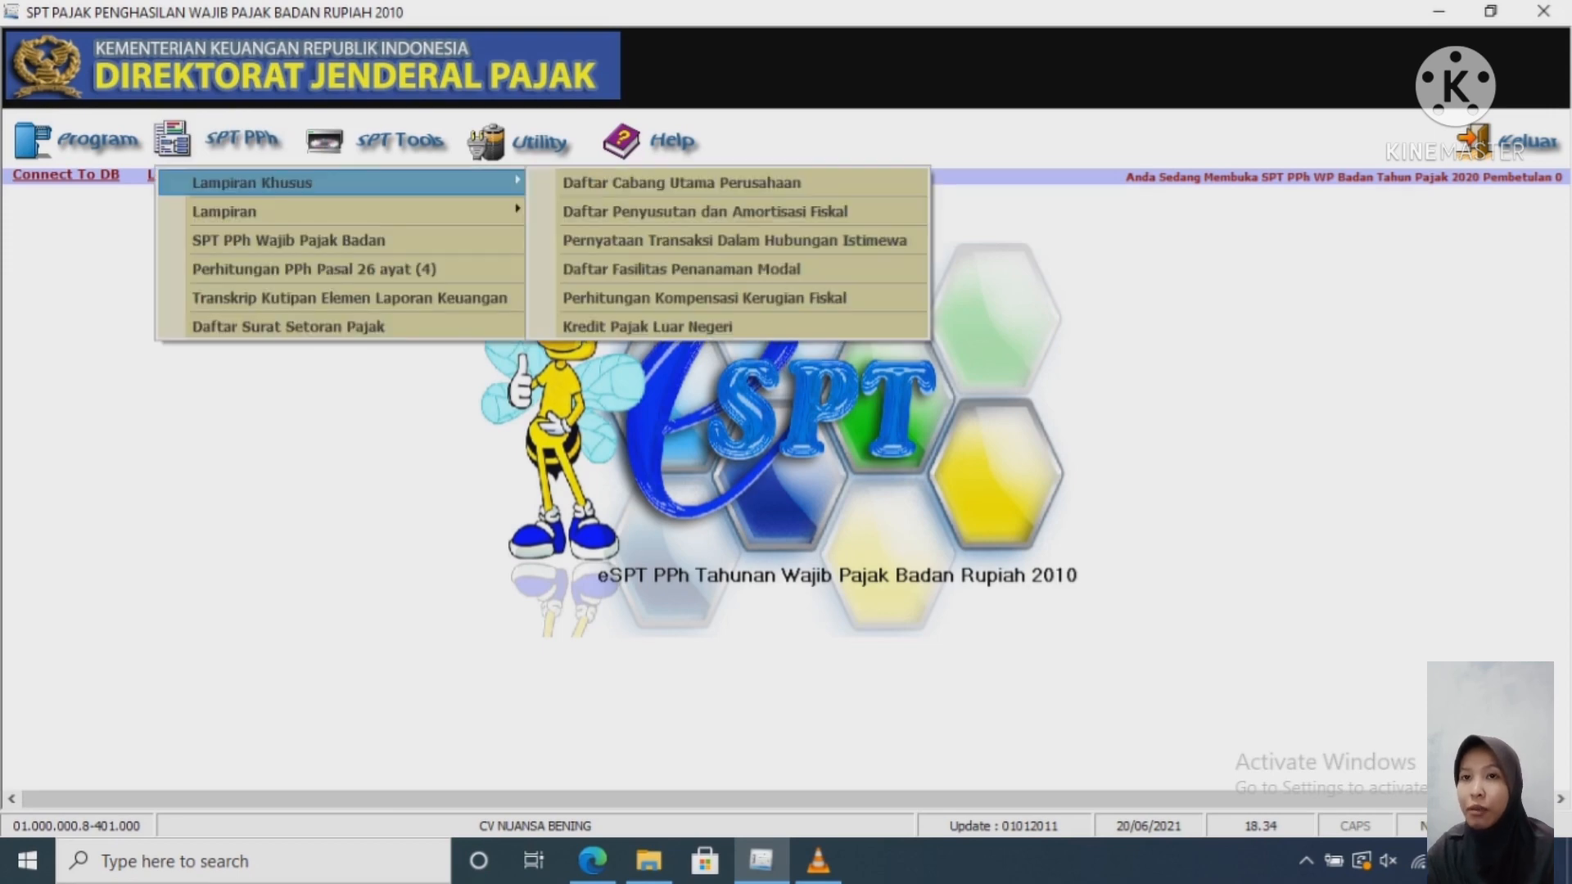
mouse_move(224, 212)
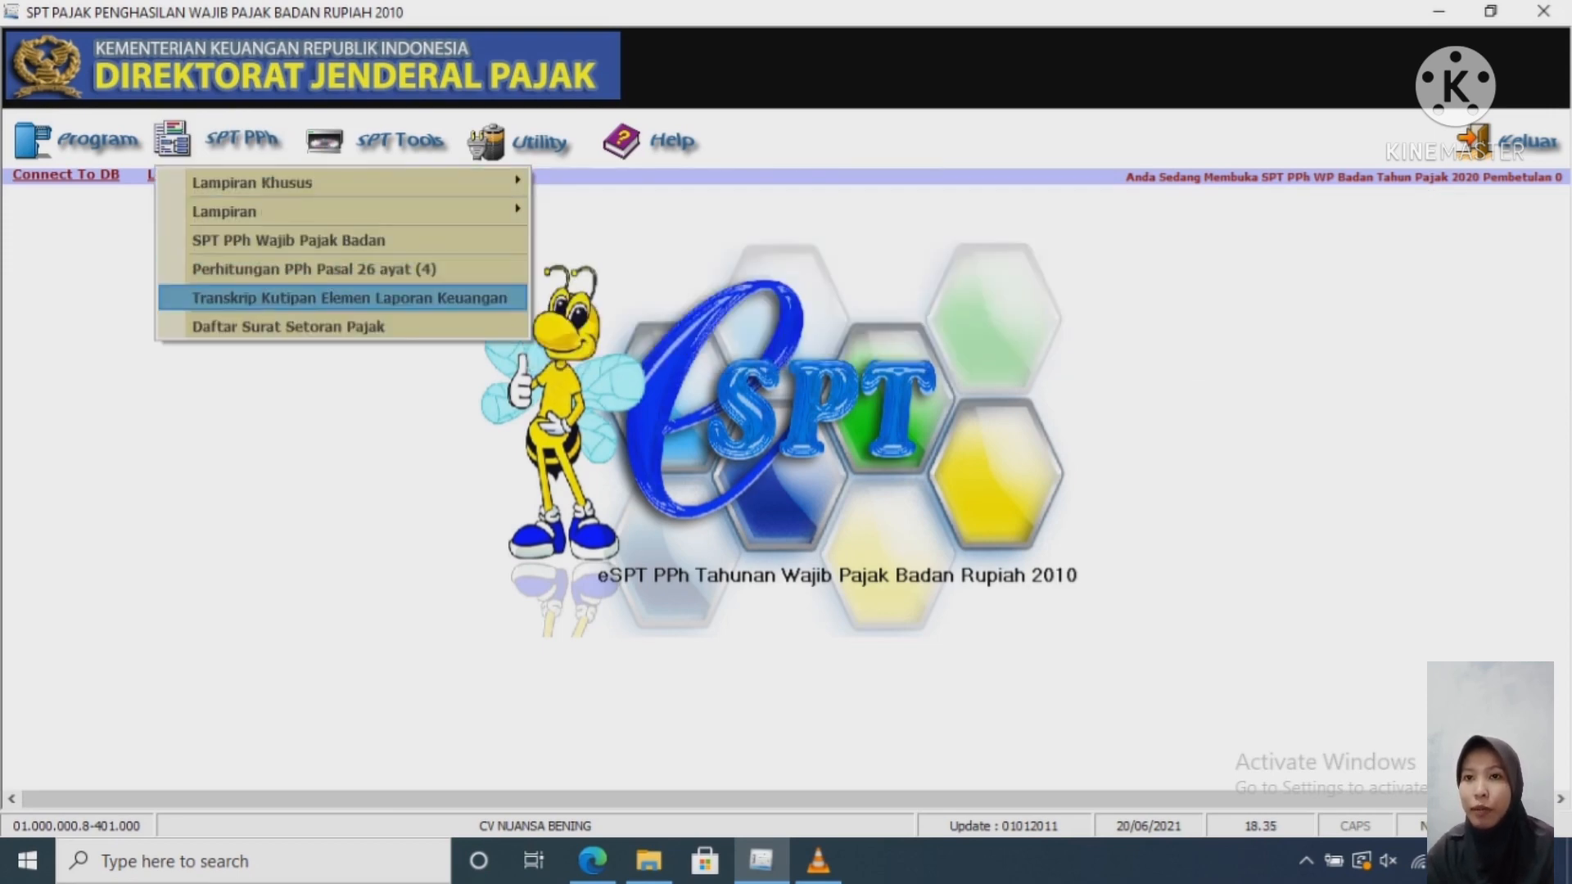
left_click(348, 297)
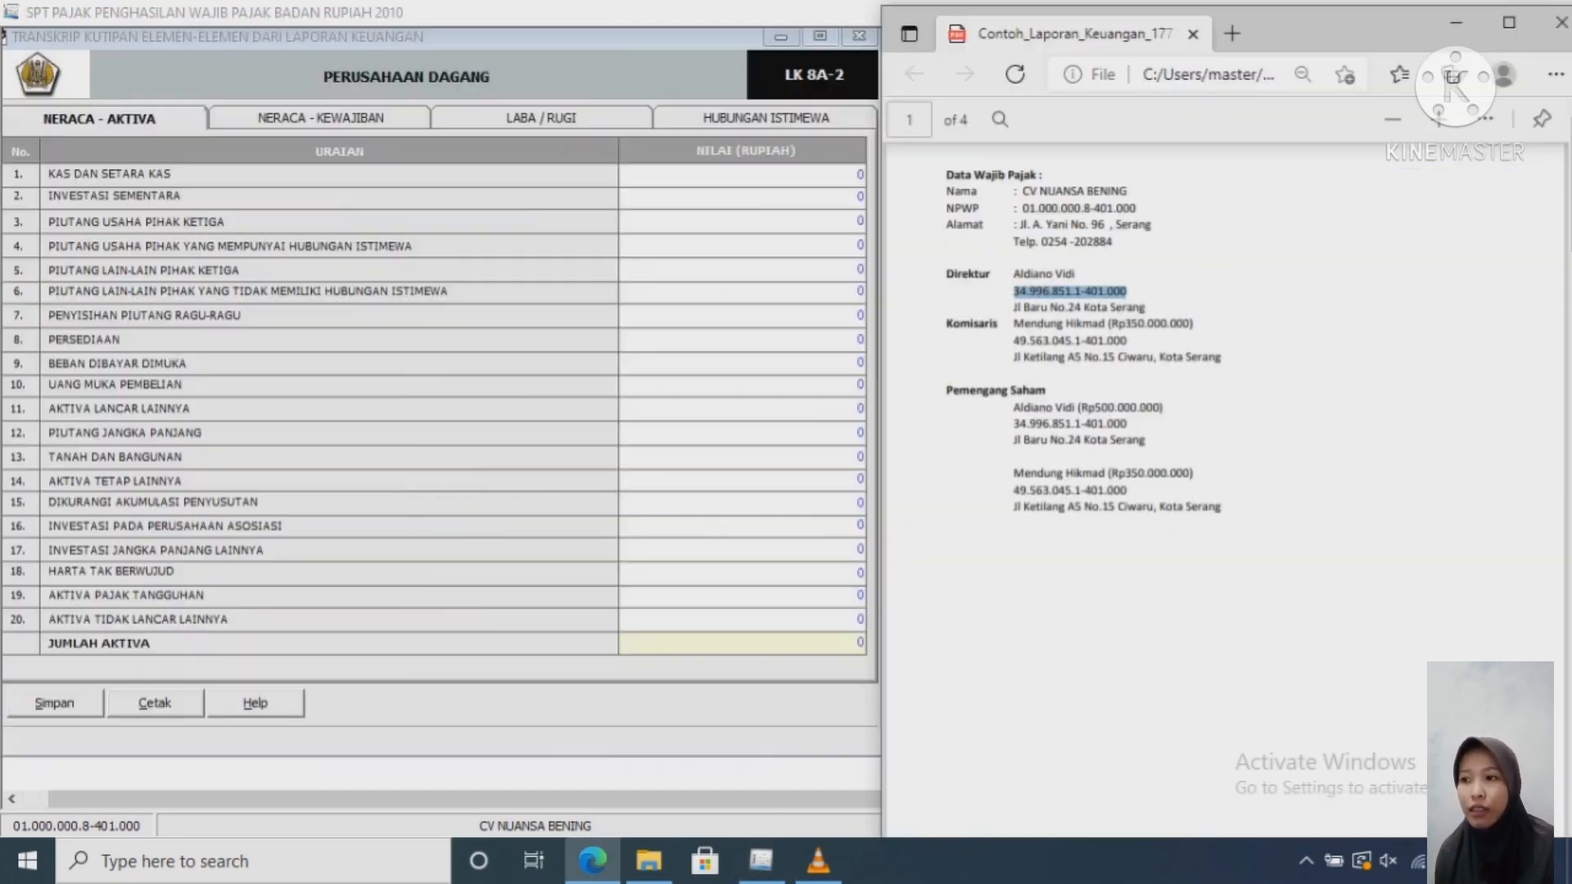
left_click(1147, 292)
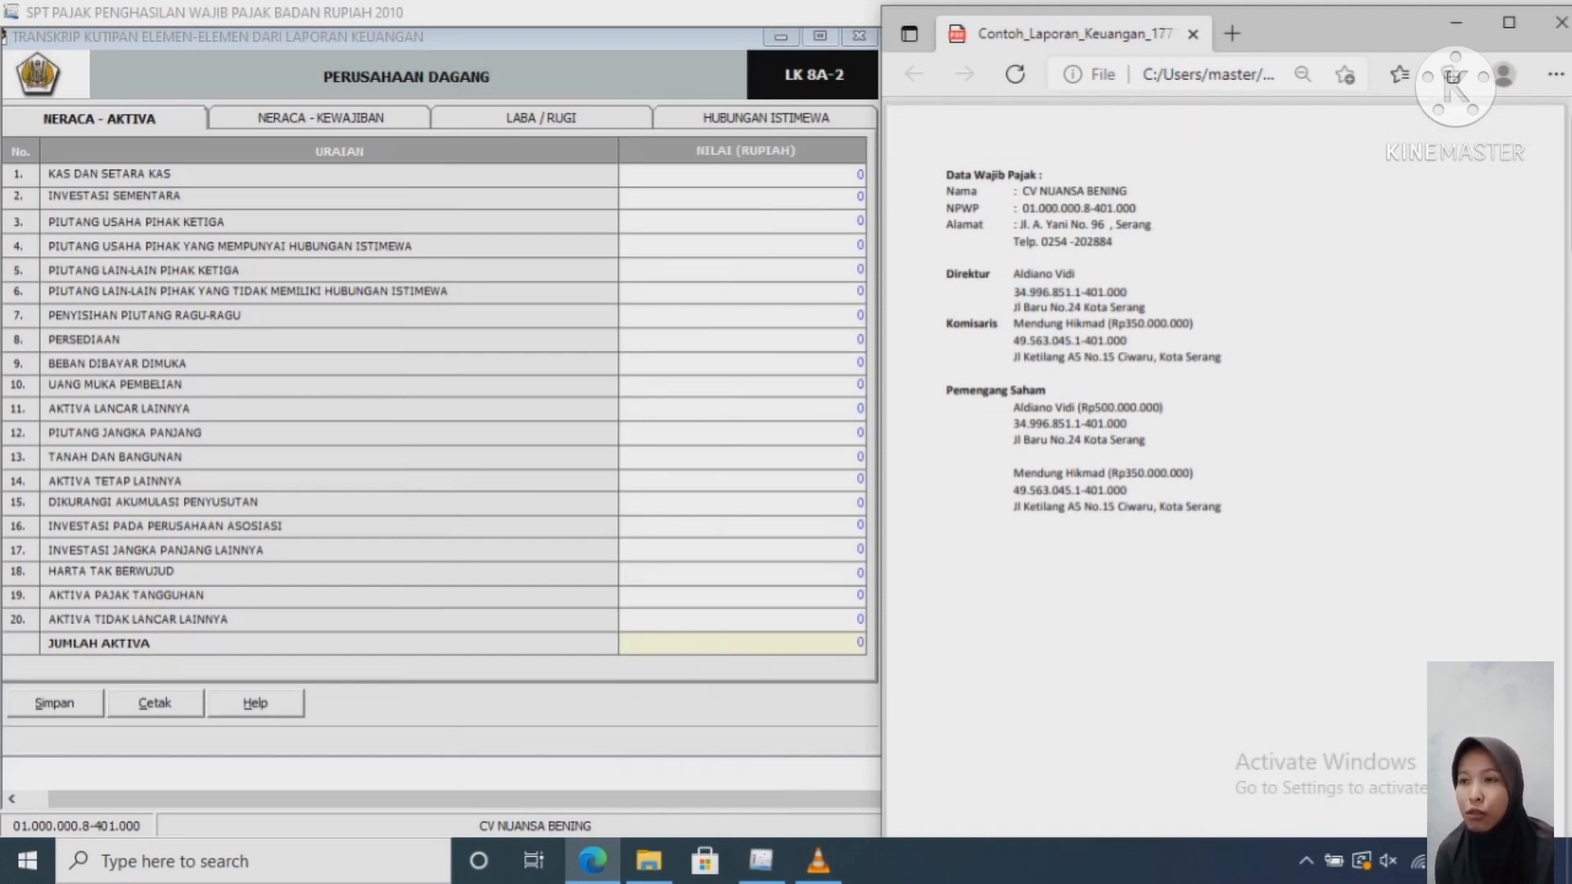
Step: Scroll the sample report in Edge down to the NERACA balance sheet on page 2
scroll(1228, 409, "down", 5)
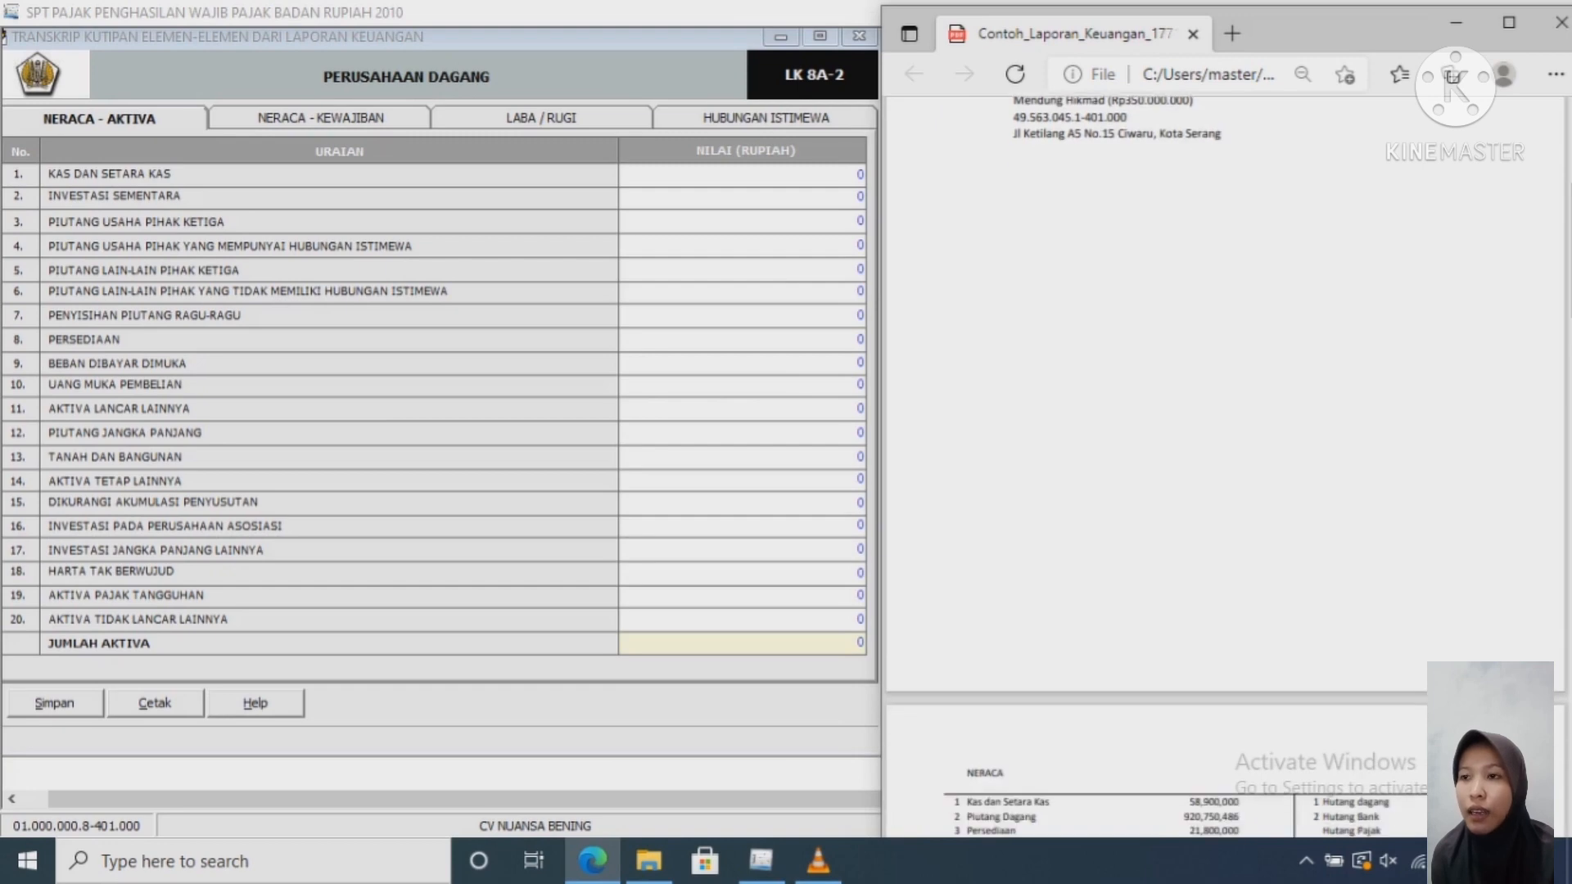
scroll(1228, 491, "down", 5)
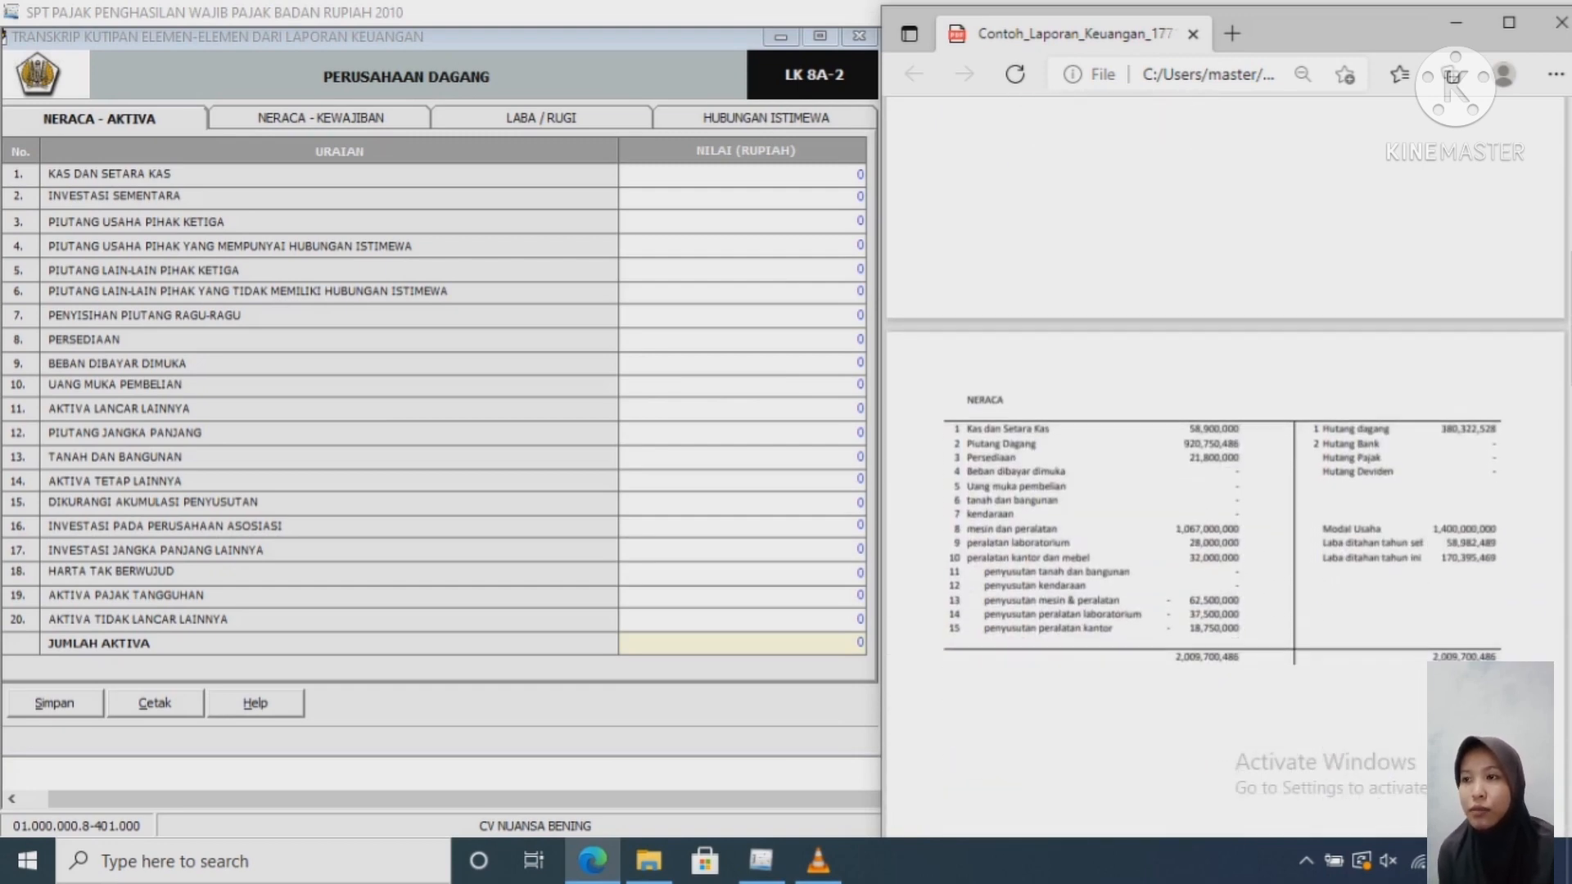
scroll(1228, 491, "down", 1)
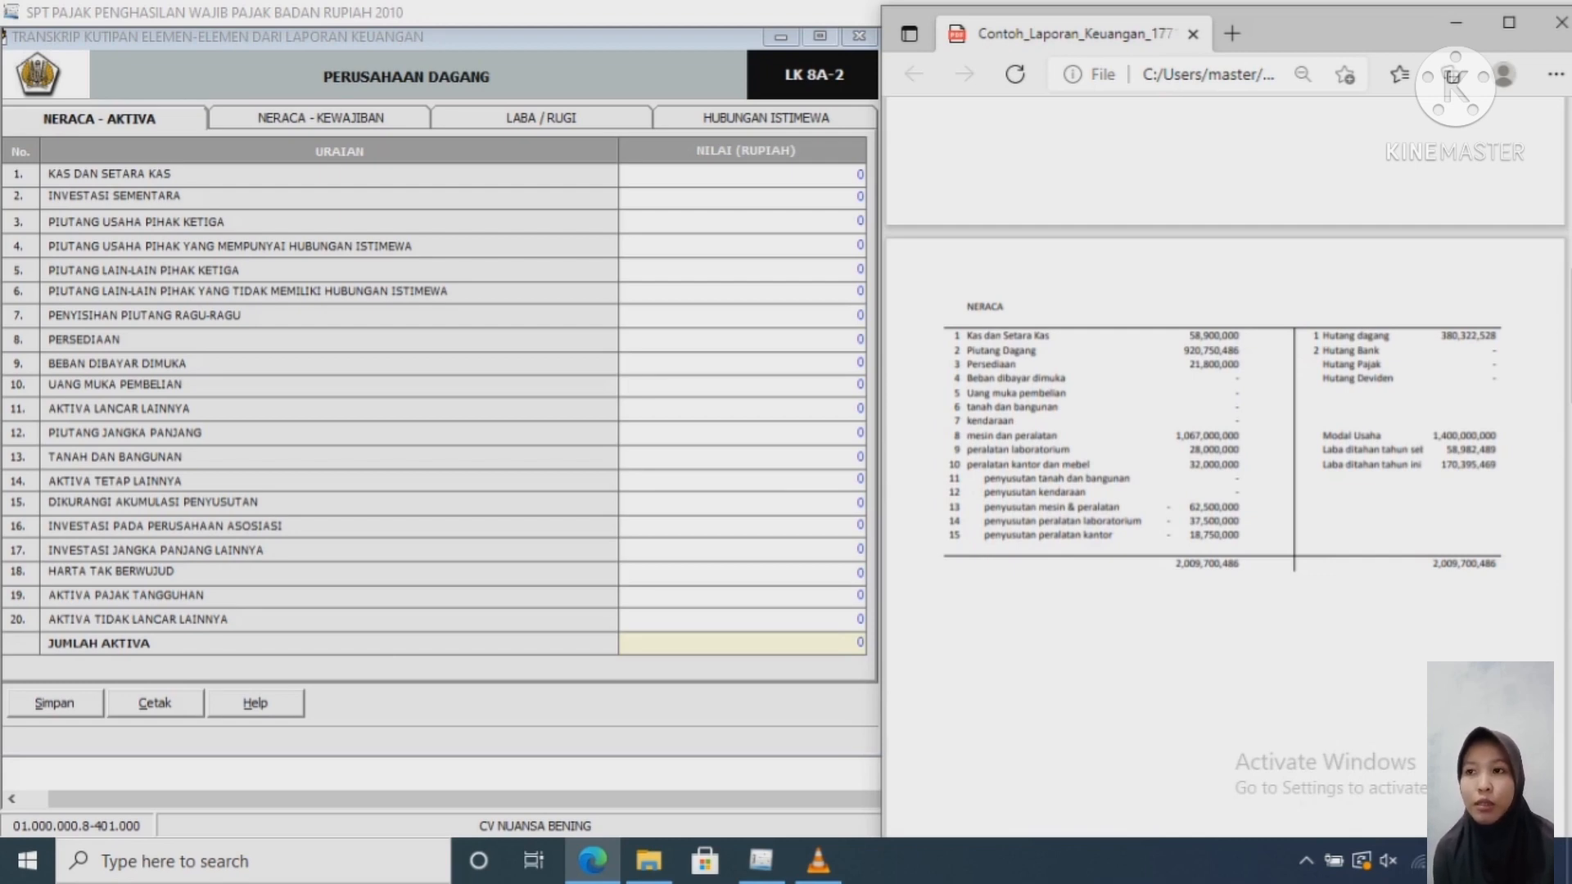
Step: Copy Kas dan Setara Kas 58,900,000 from the PDF into row 1 of the assets sheet
left_click_drag(1241, 337, 1189, 337)
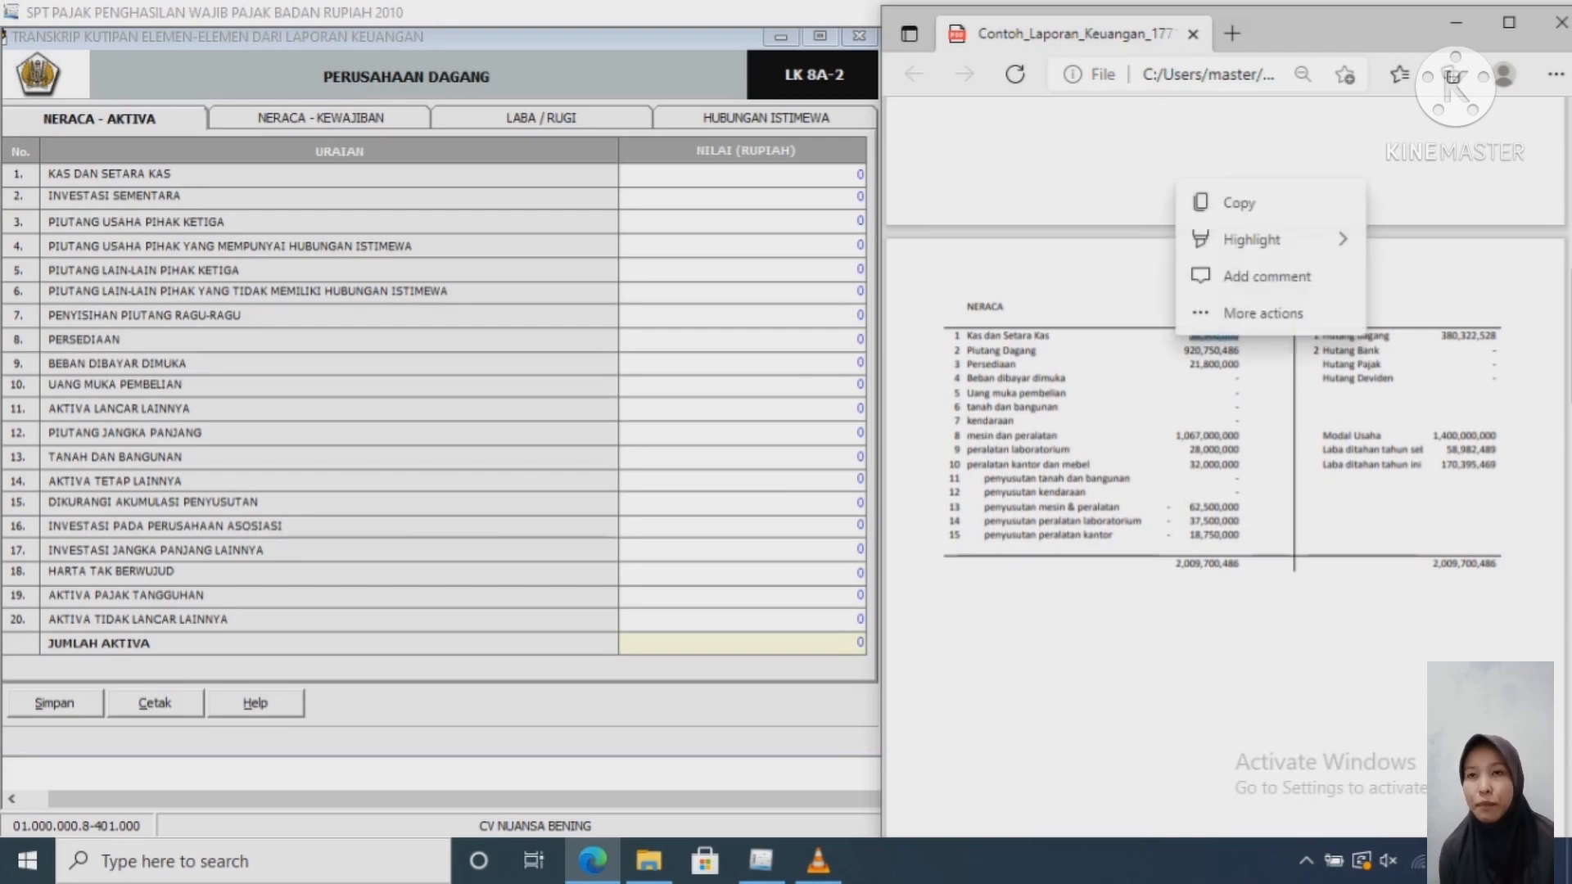
key("ctrl+c")
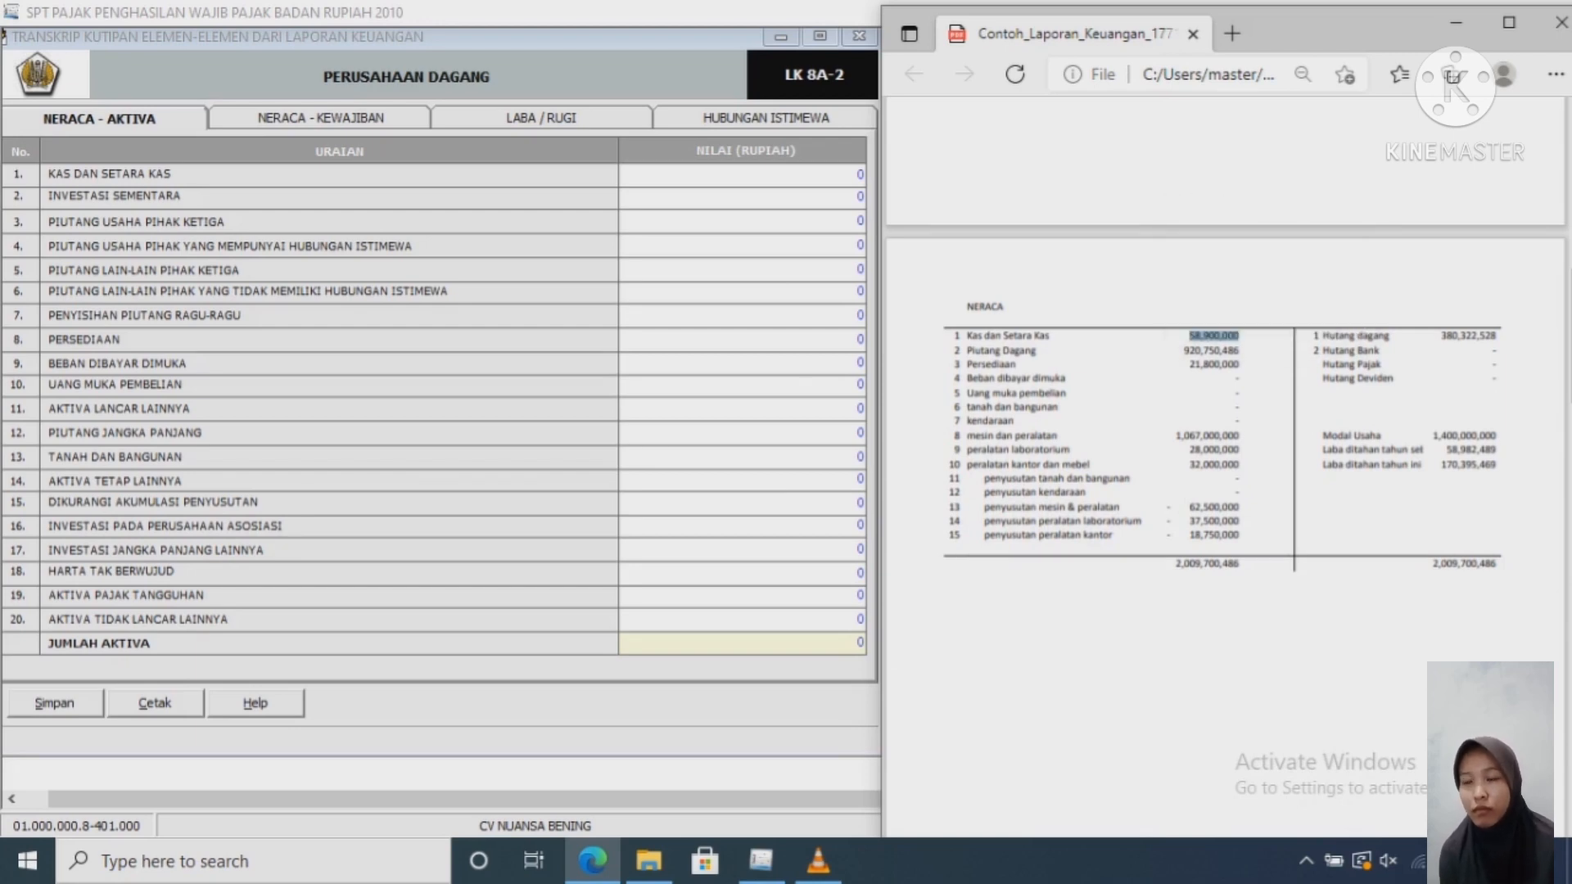
key("alt+Tab")
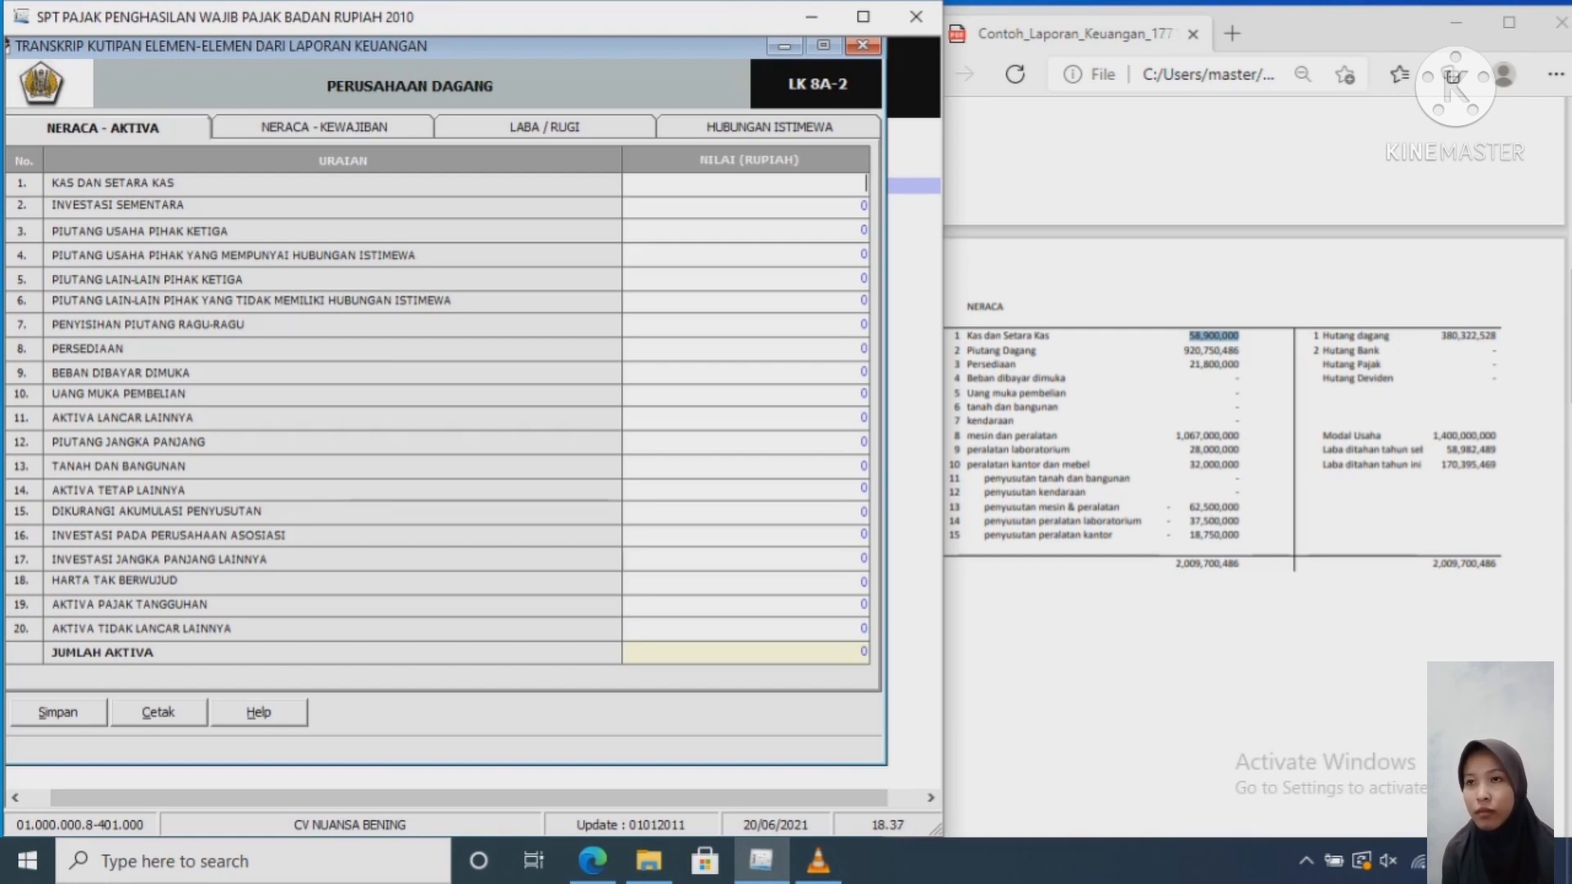
type("58,900,000")
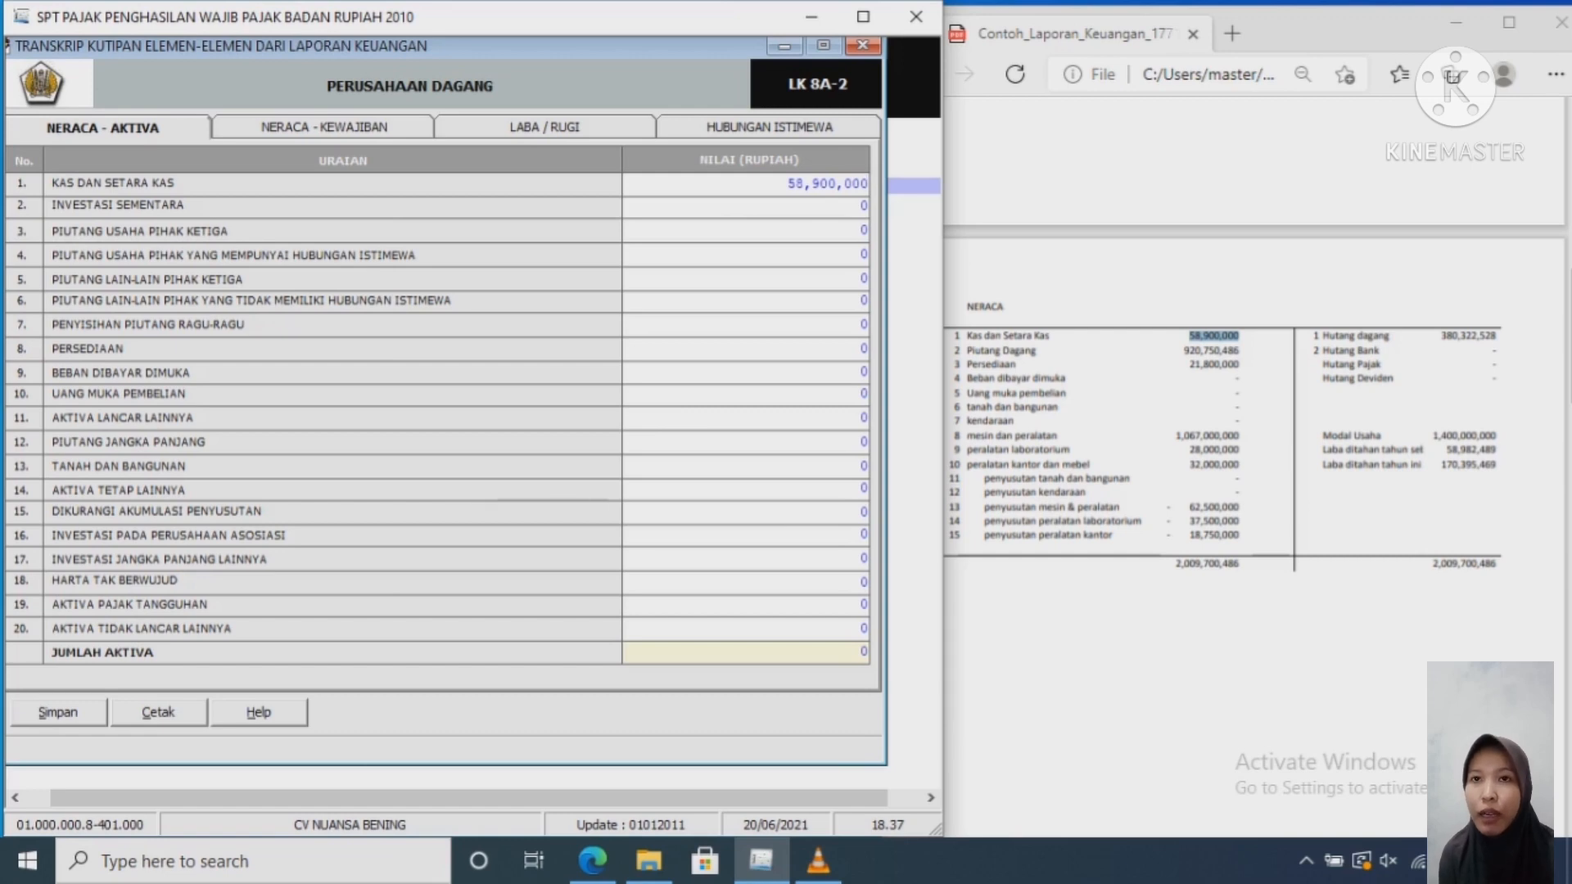
left_click(773, 206)
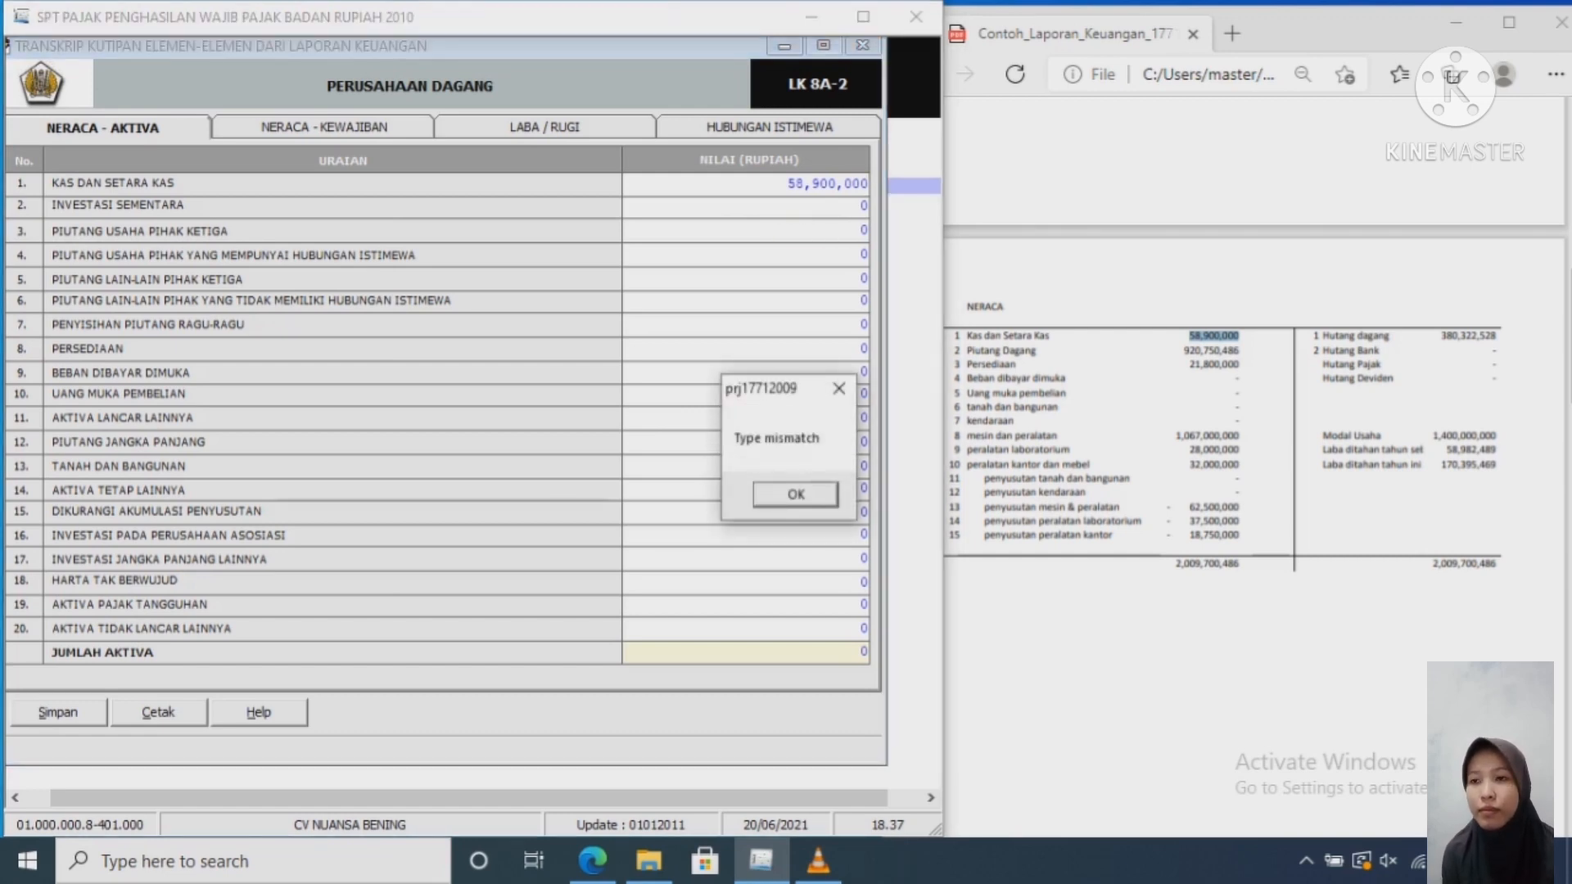
key("Return")
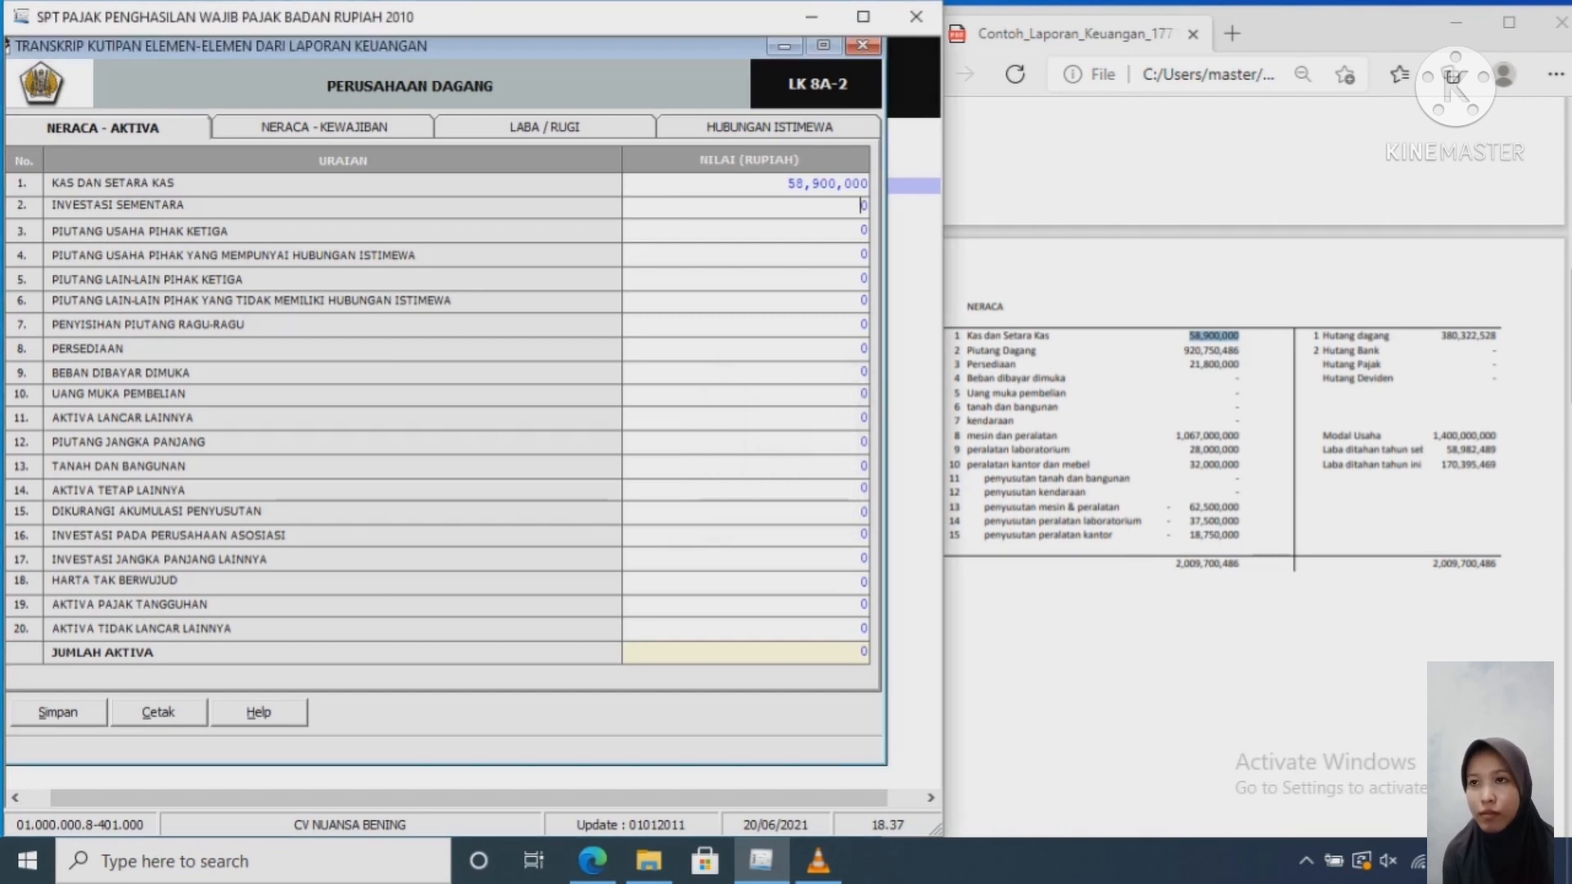
Step: Enter Piutang Usaha Pihak Ketiga 920,750,486 in row 3 and start Persediaan at 21,800,000
type("920")
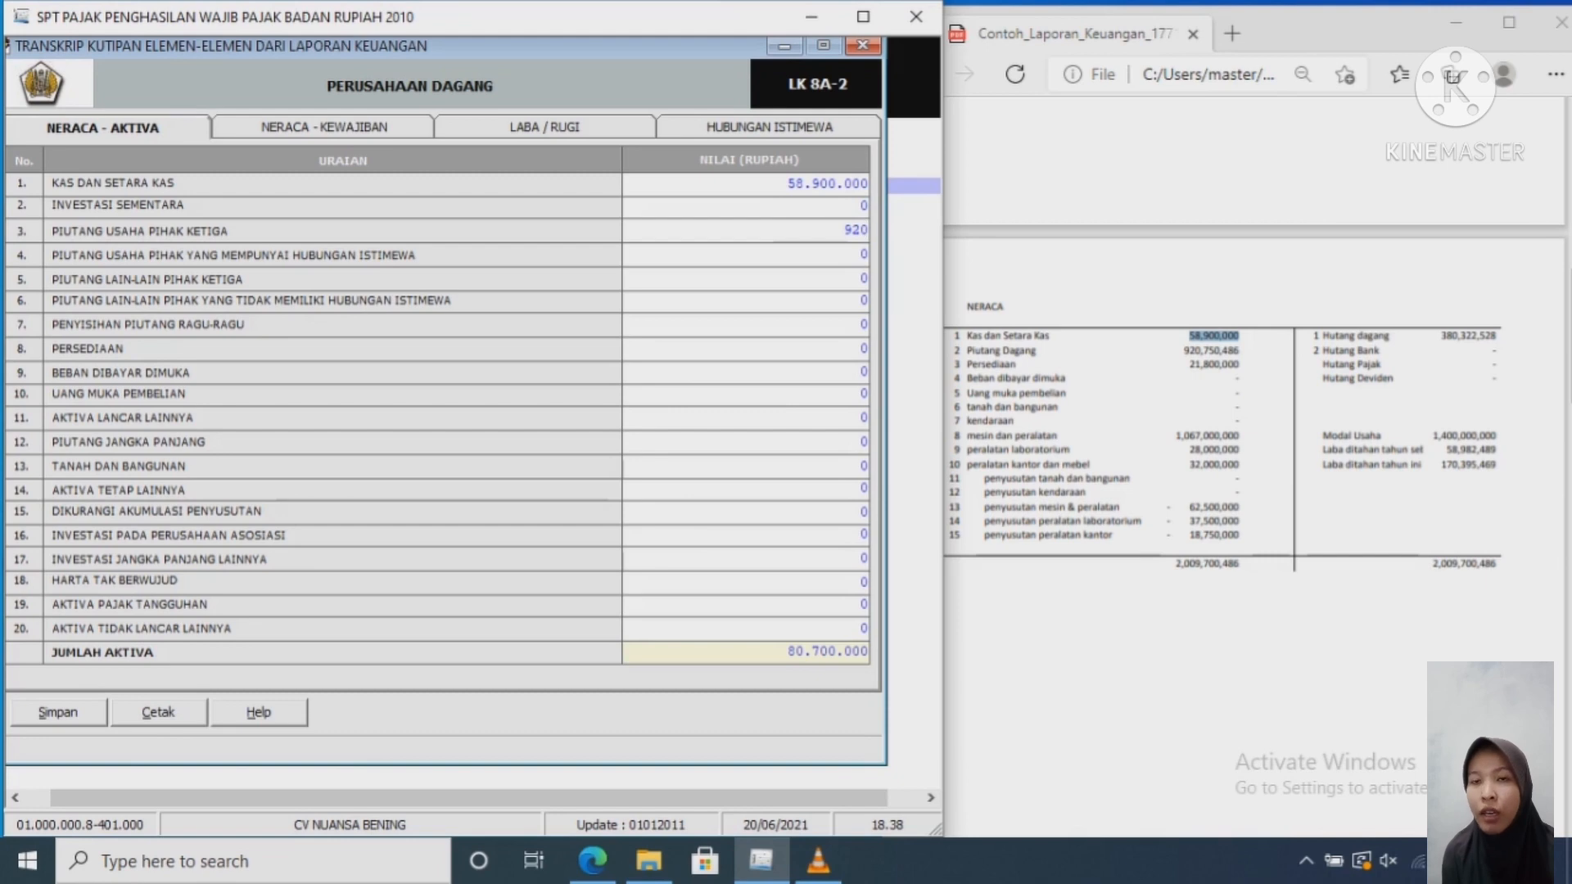
type("750")
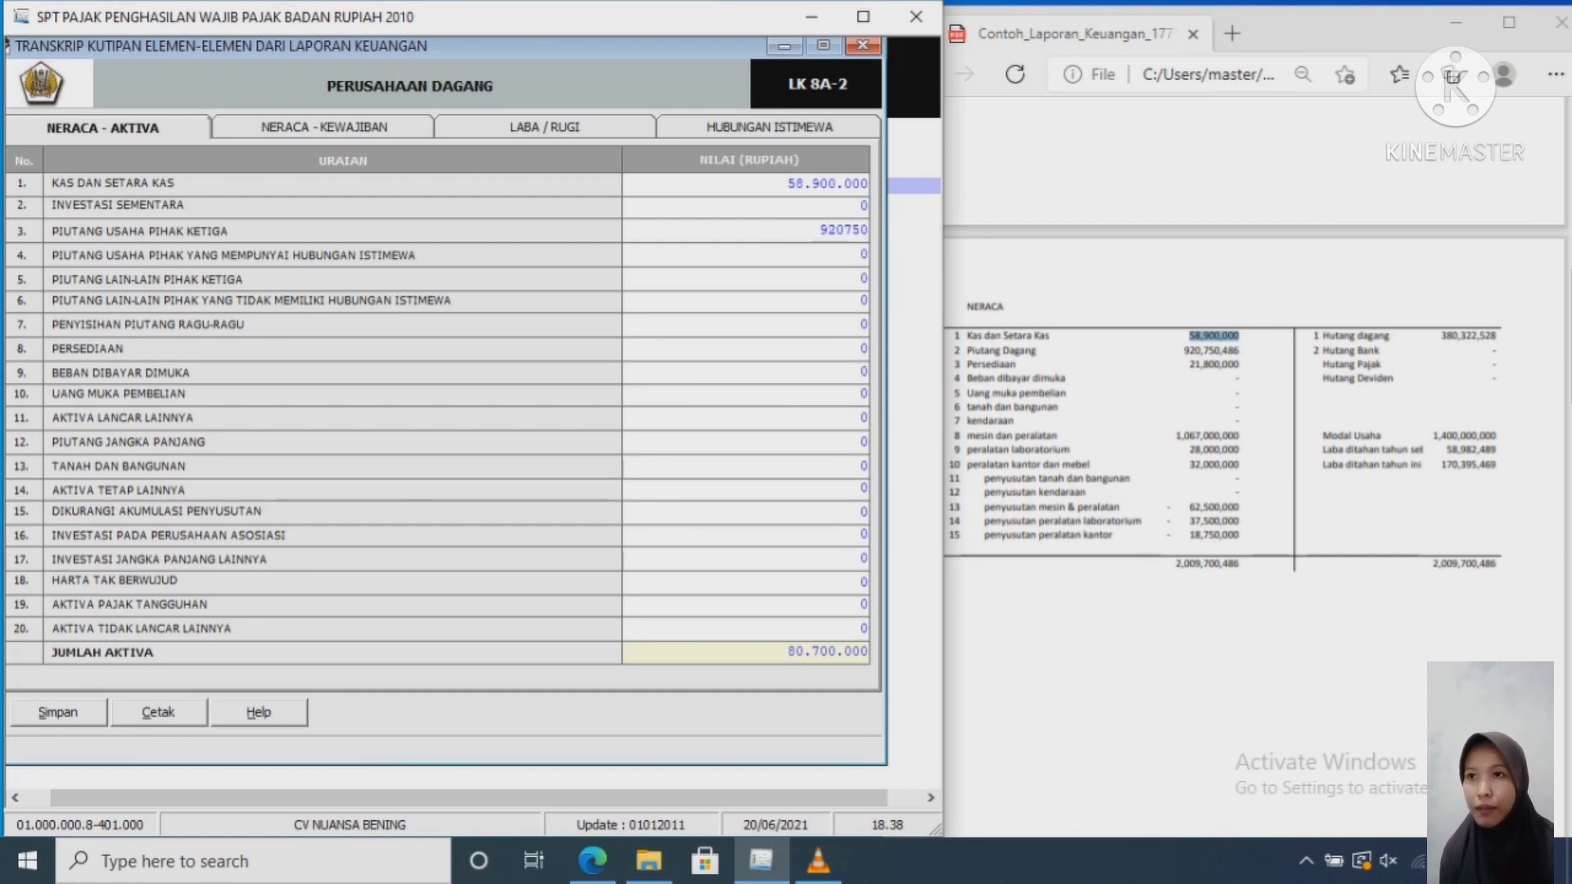
type("8846")
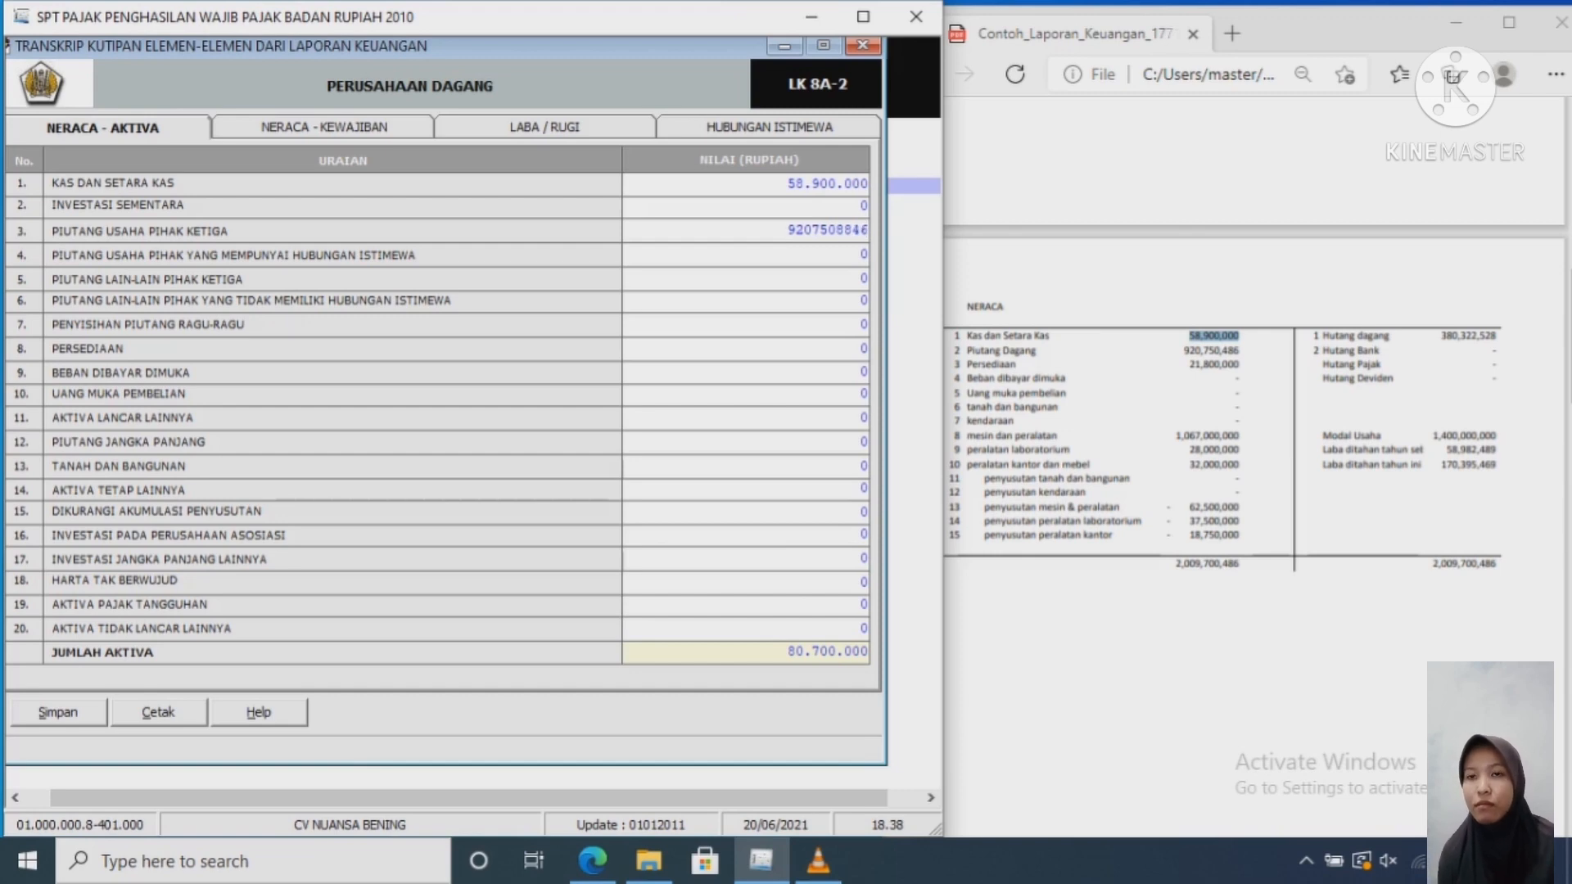
key("BackSpace")
key("BackSpace")
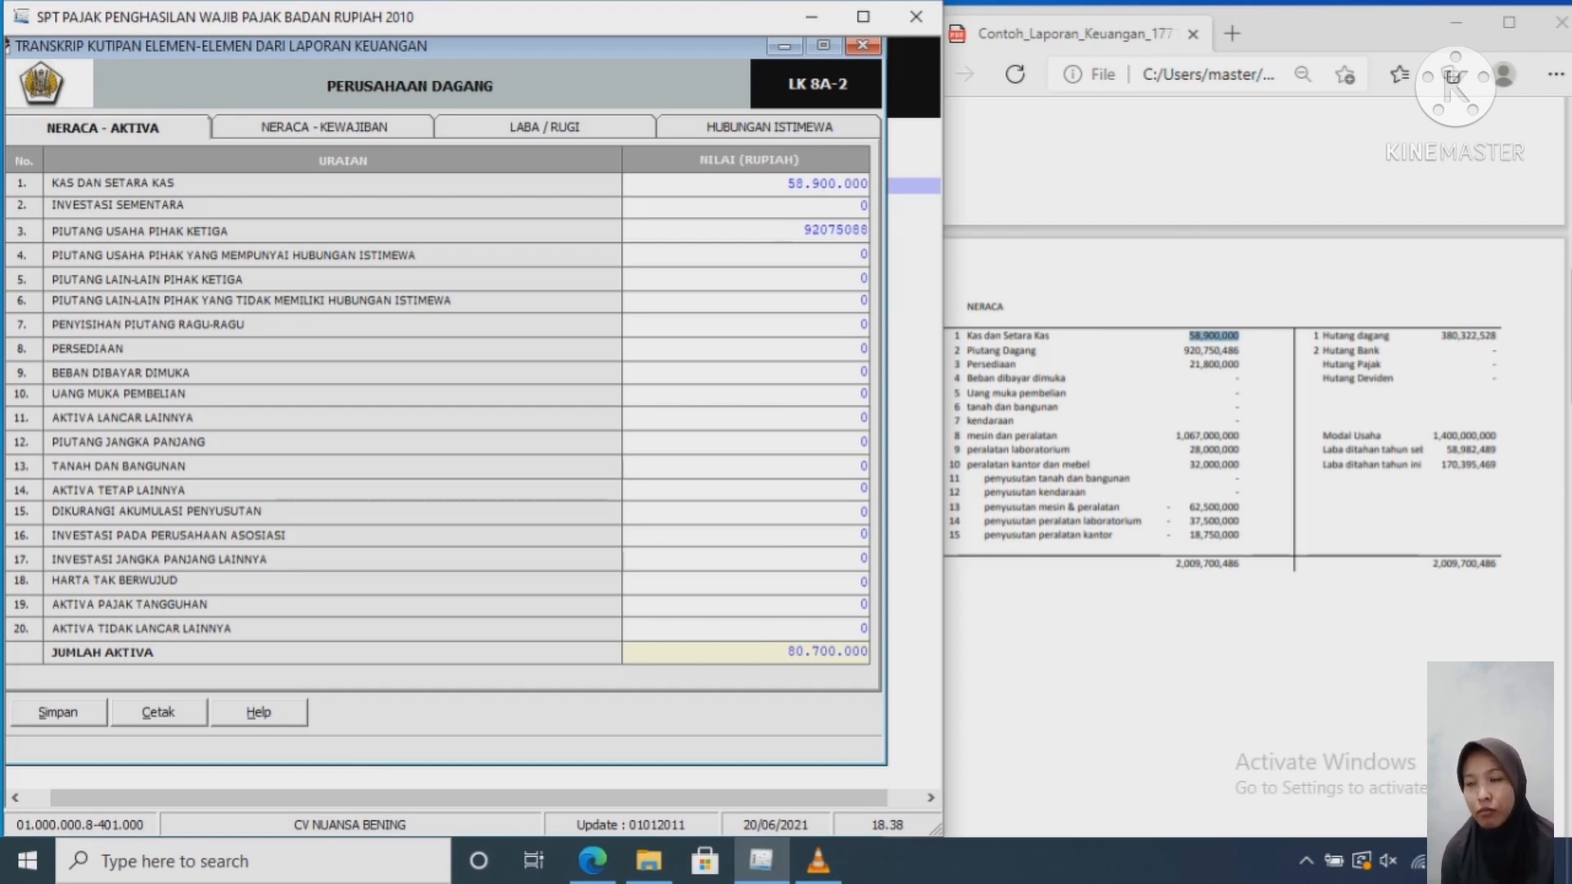
key("BackSpace")
key("BackSpace")
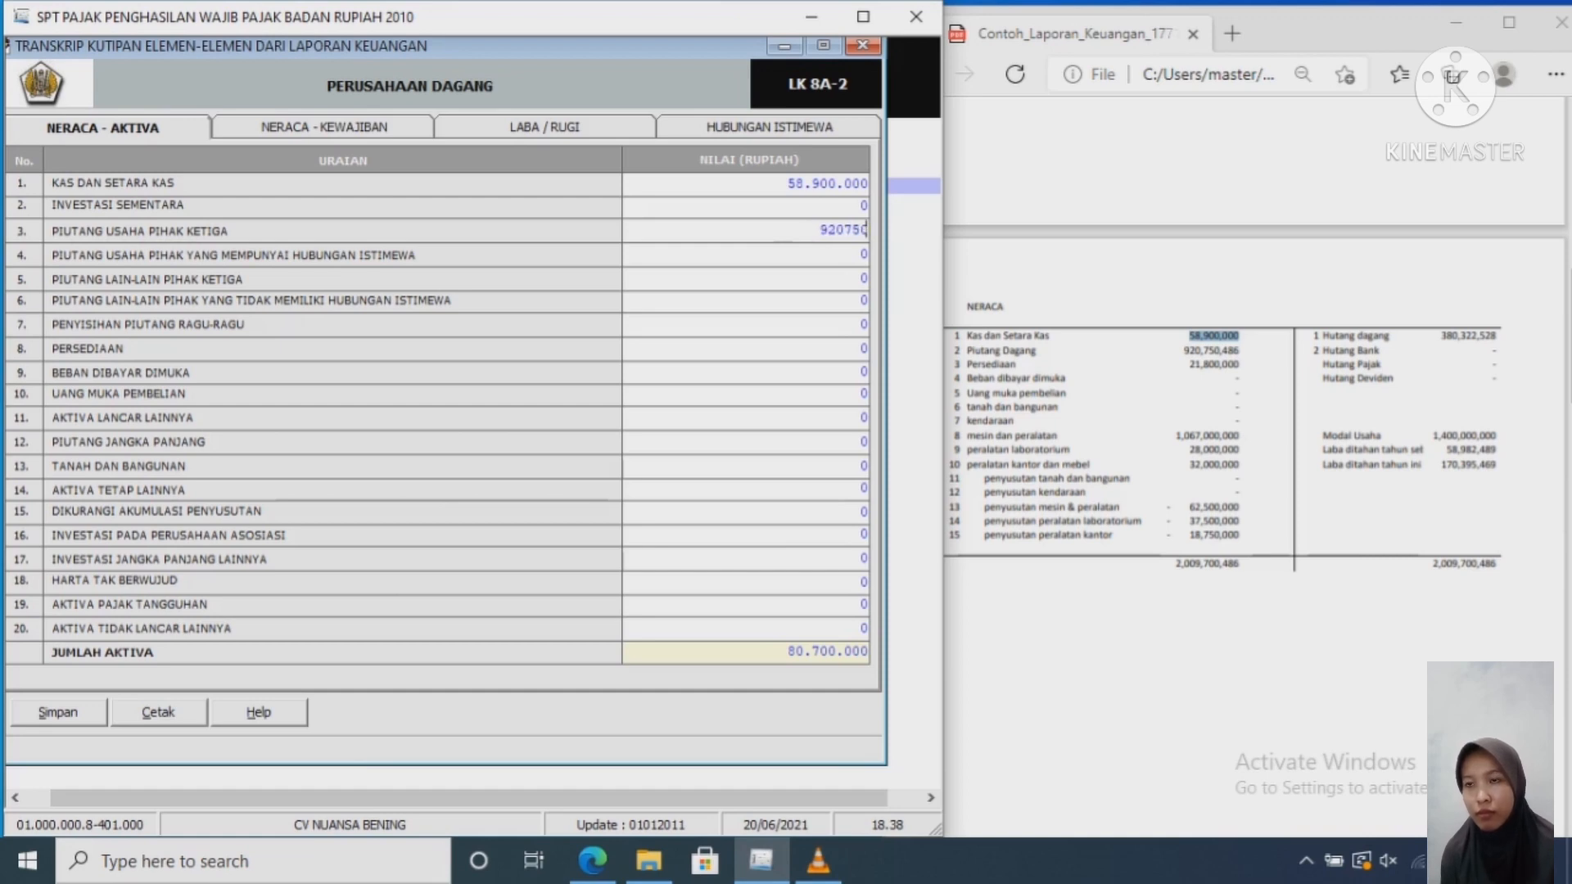
type("486")
key("Tab")
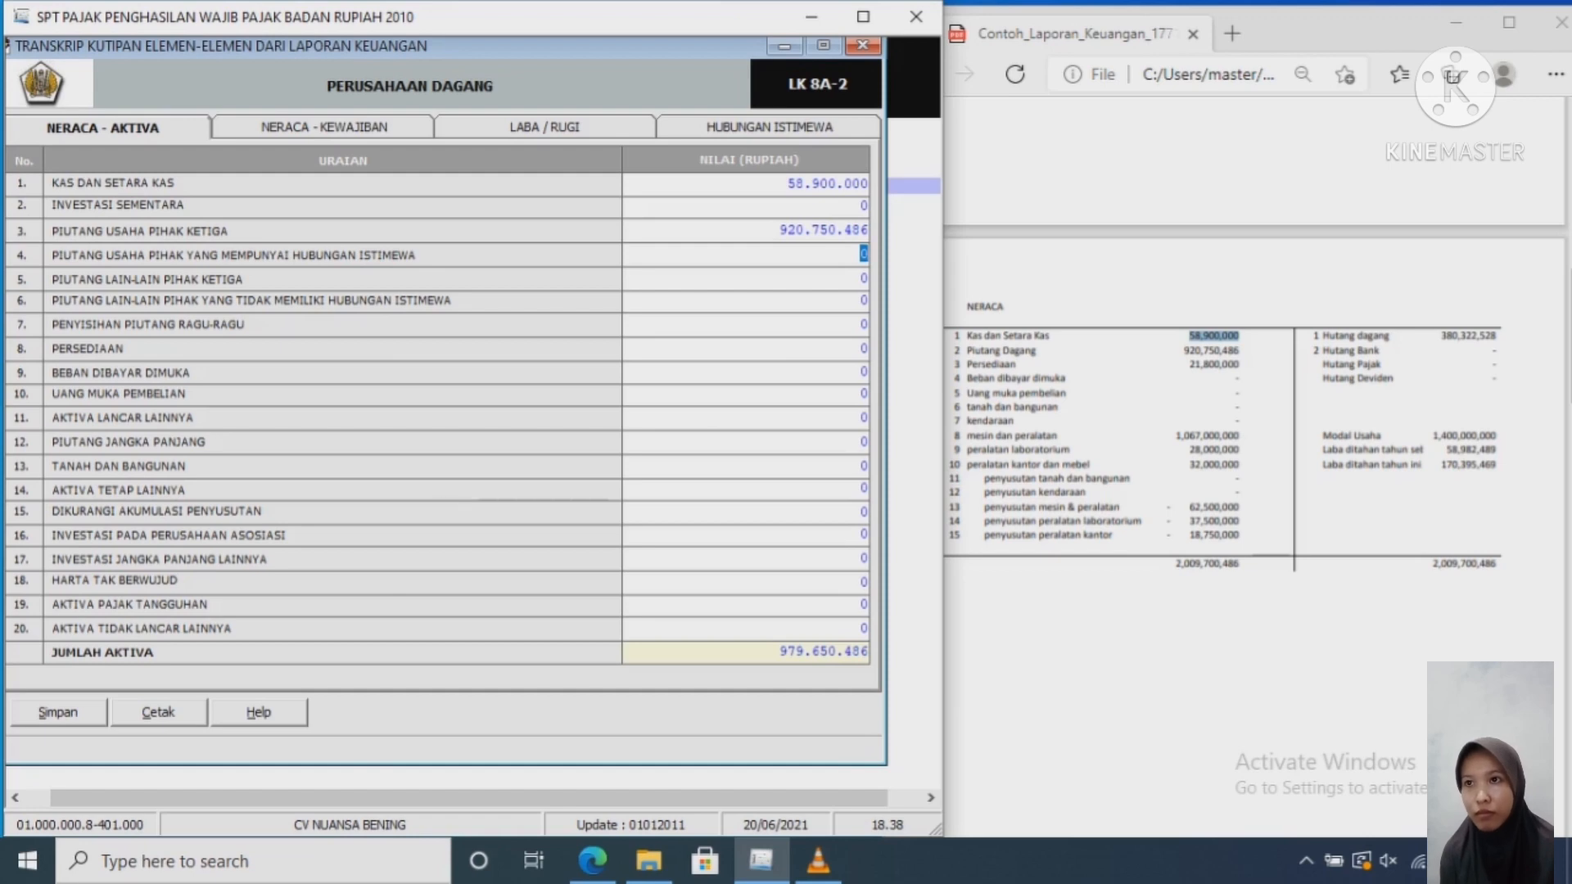
key("Tab")
key("Tab")
key("Tab")
key("Tab")
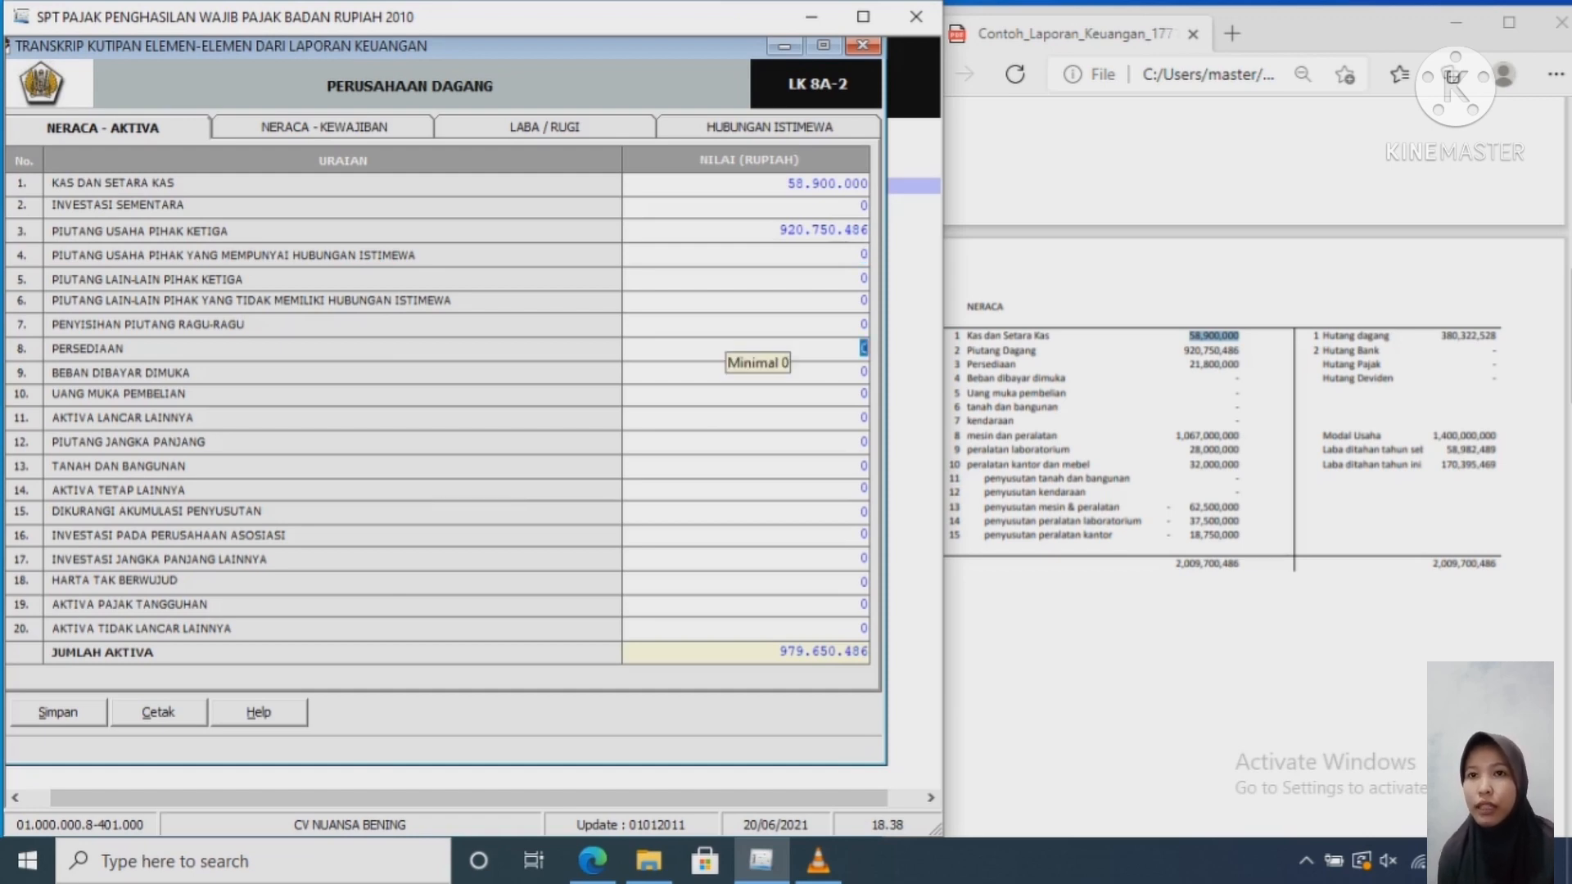
type("2180000")
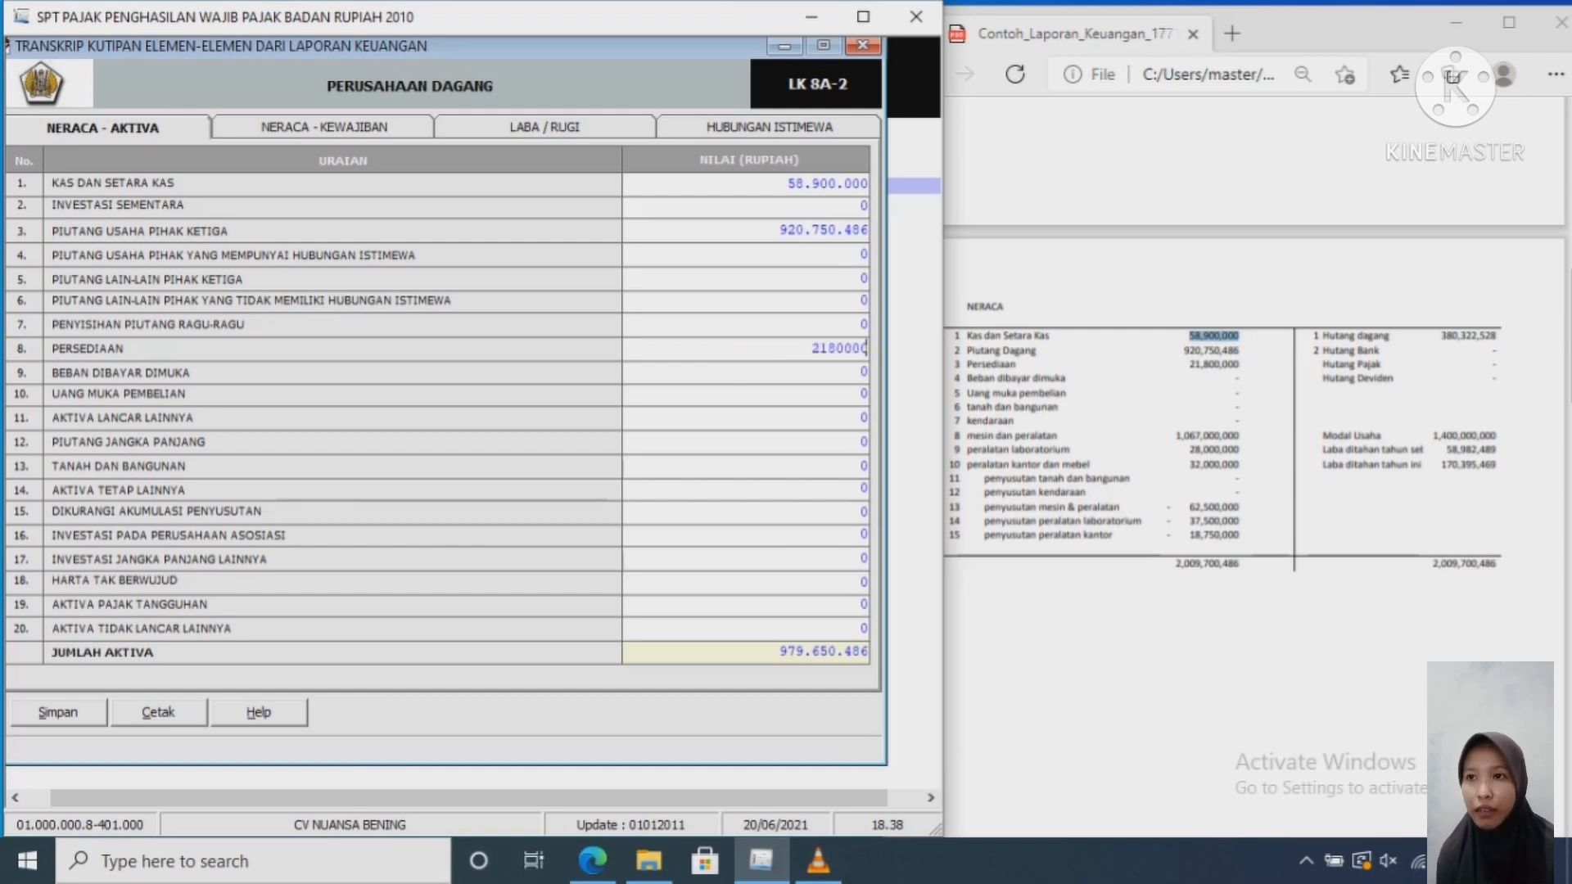
type("0")
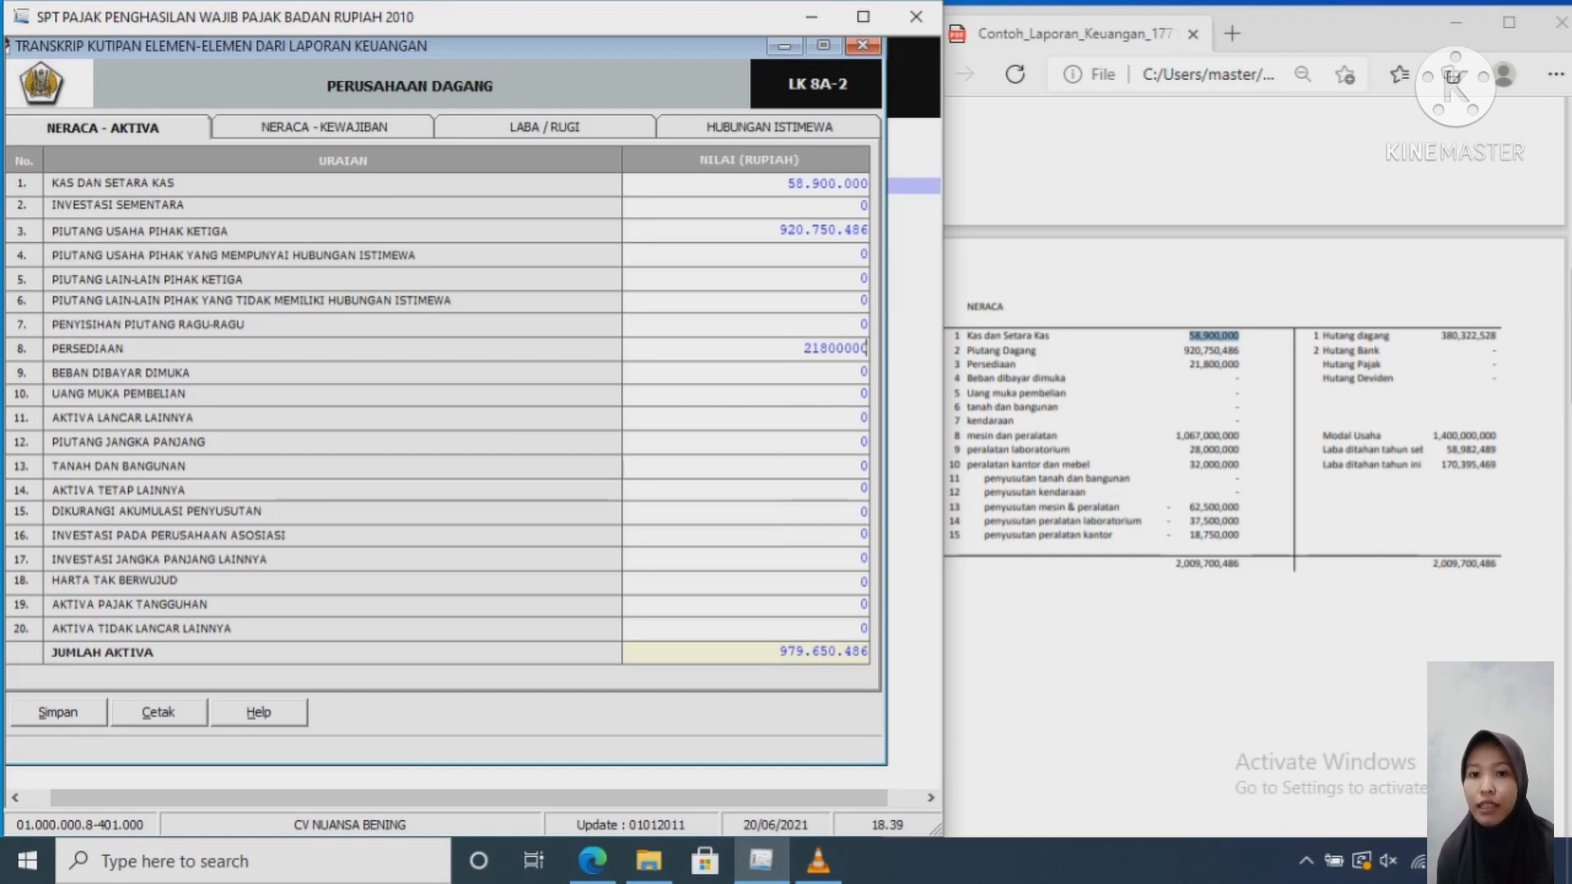
Step: Enter Aktiva Tetap Lainnya 1,127,000,000 and depreciation 118,750,000, bringing Jumlah Aktiva to 2,009,700,486
left_click(864, 489)
key("BackSpace")
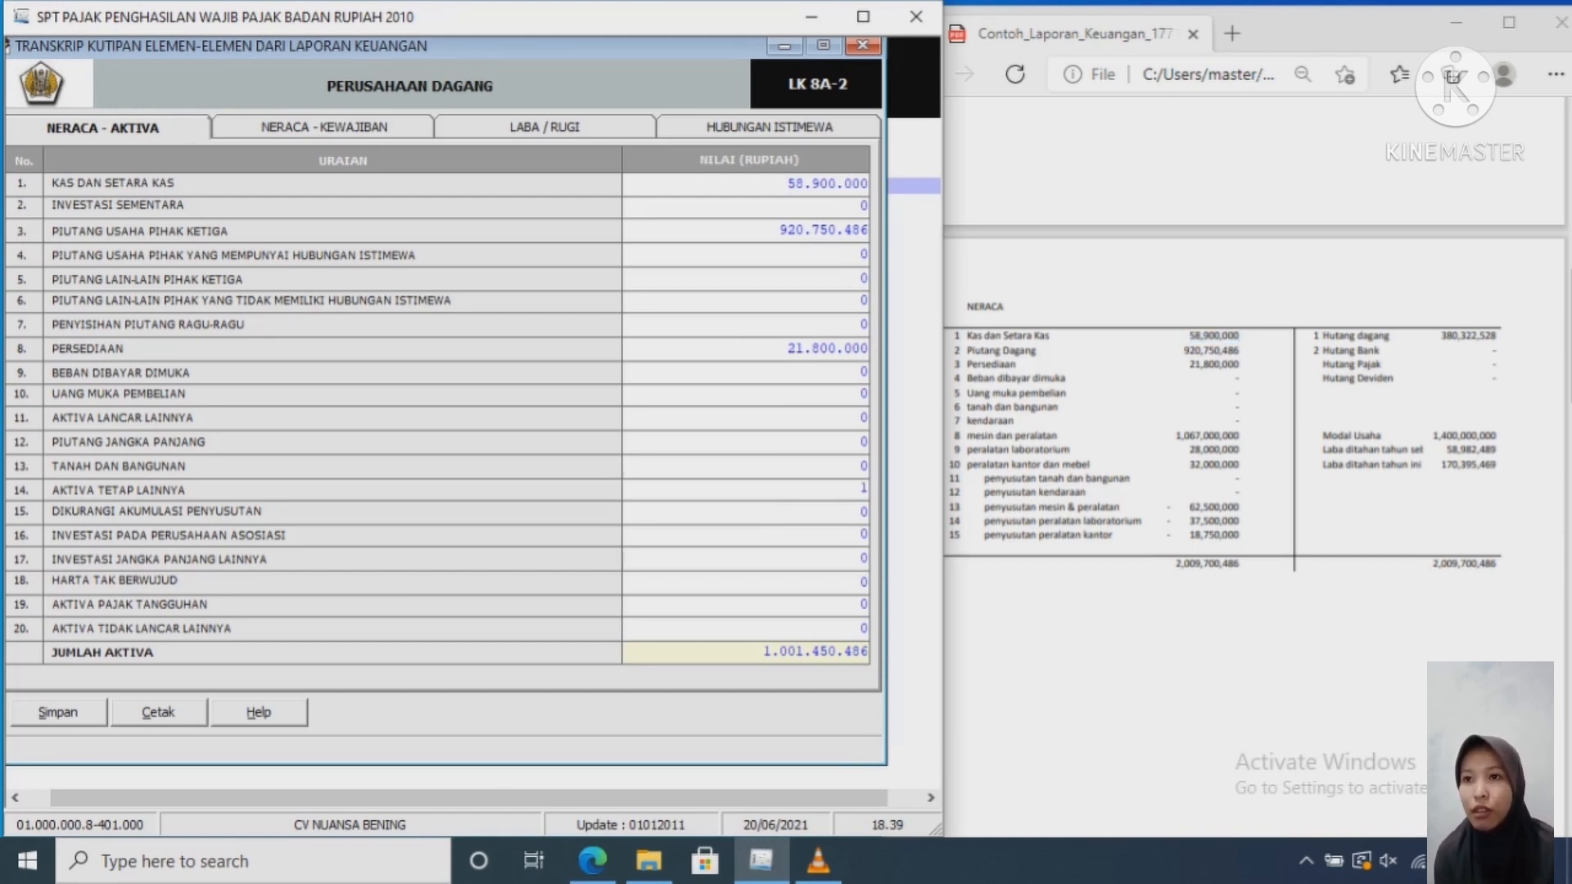
type("1127")
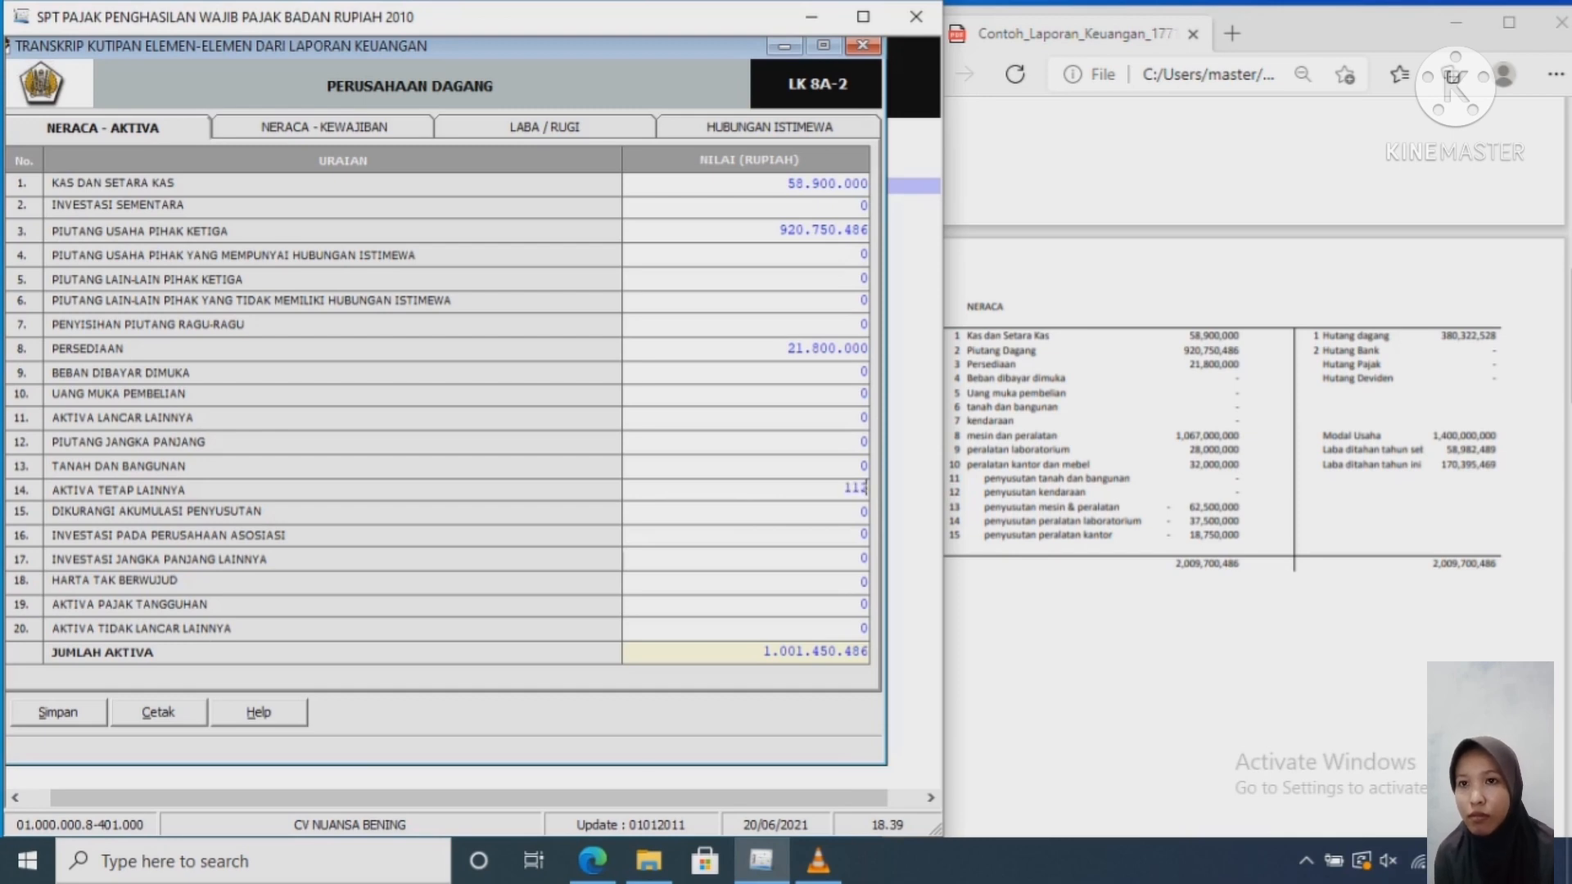
type("00")
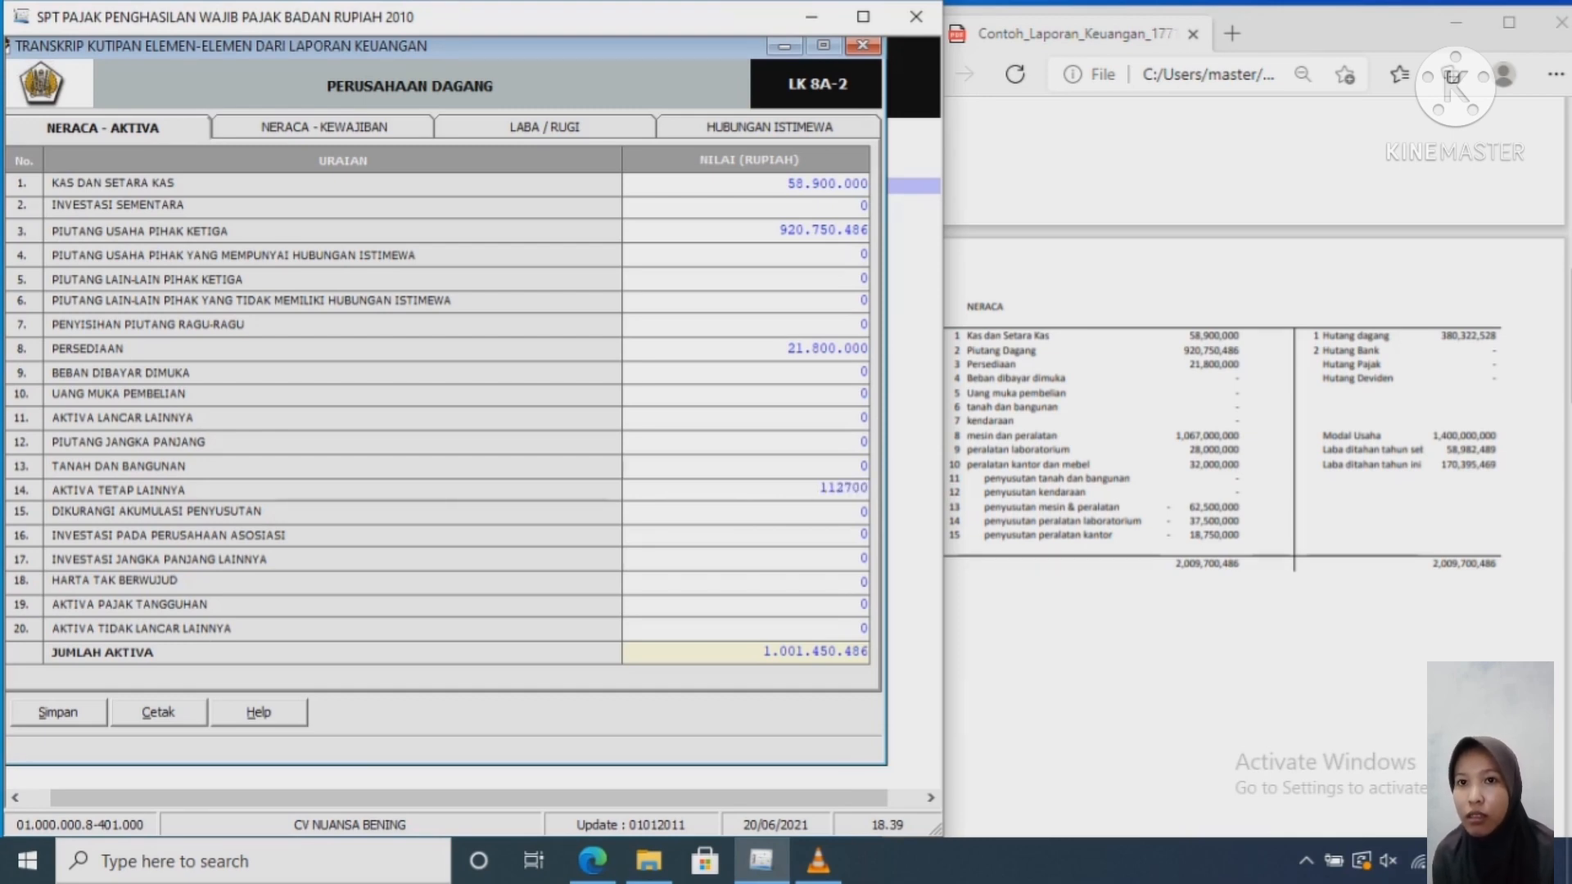
type("0000")
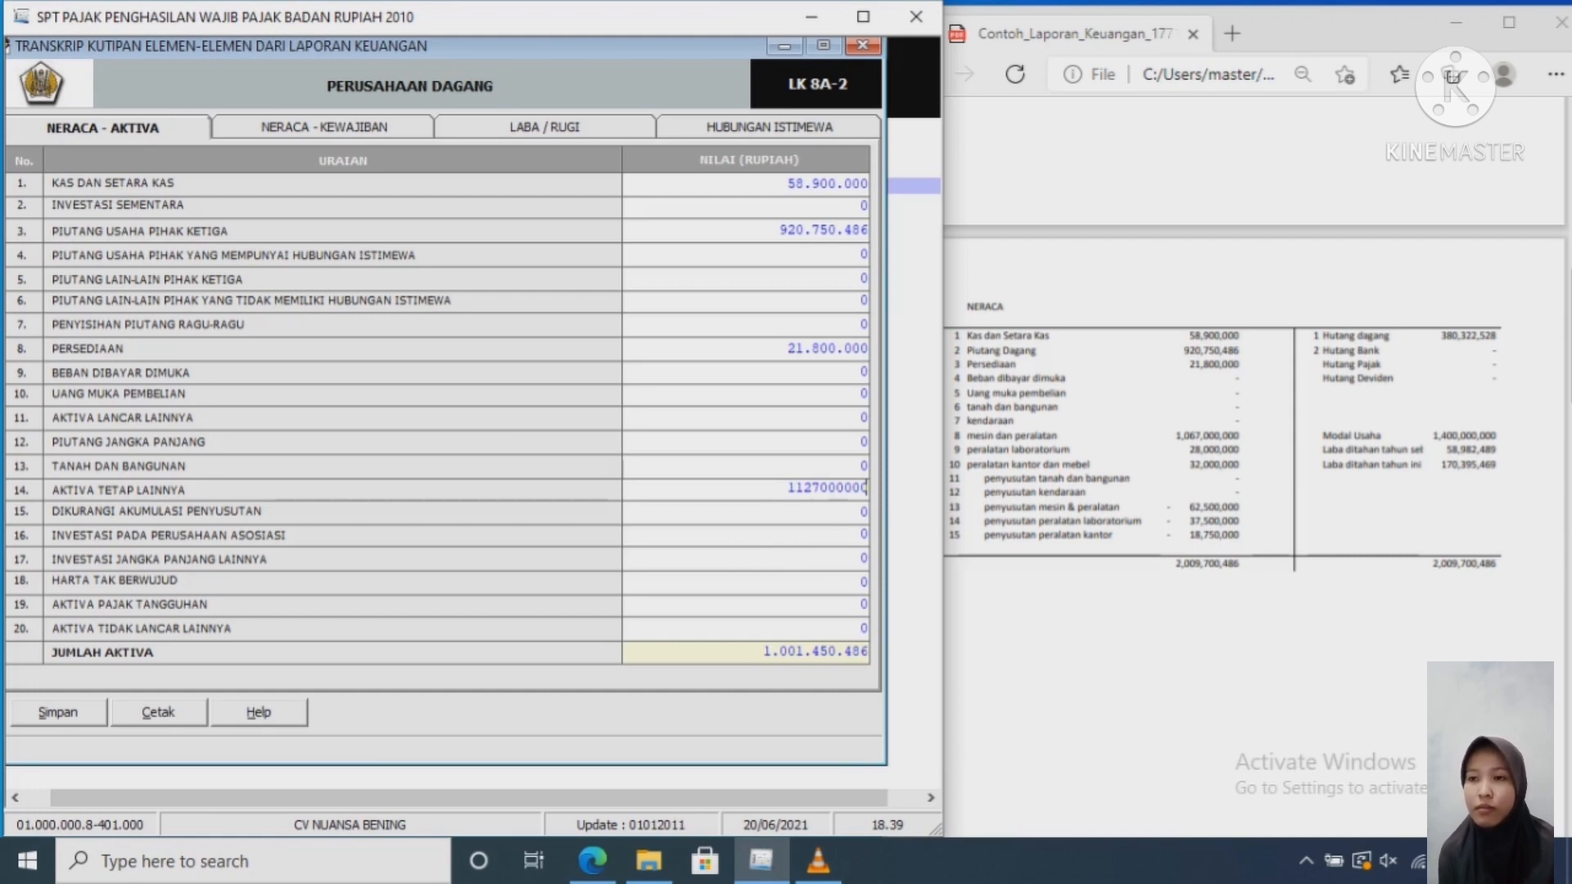
key("Tab")
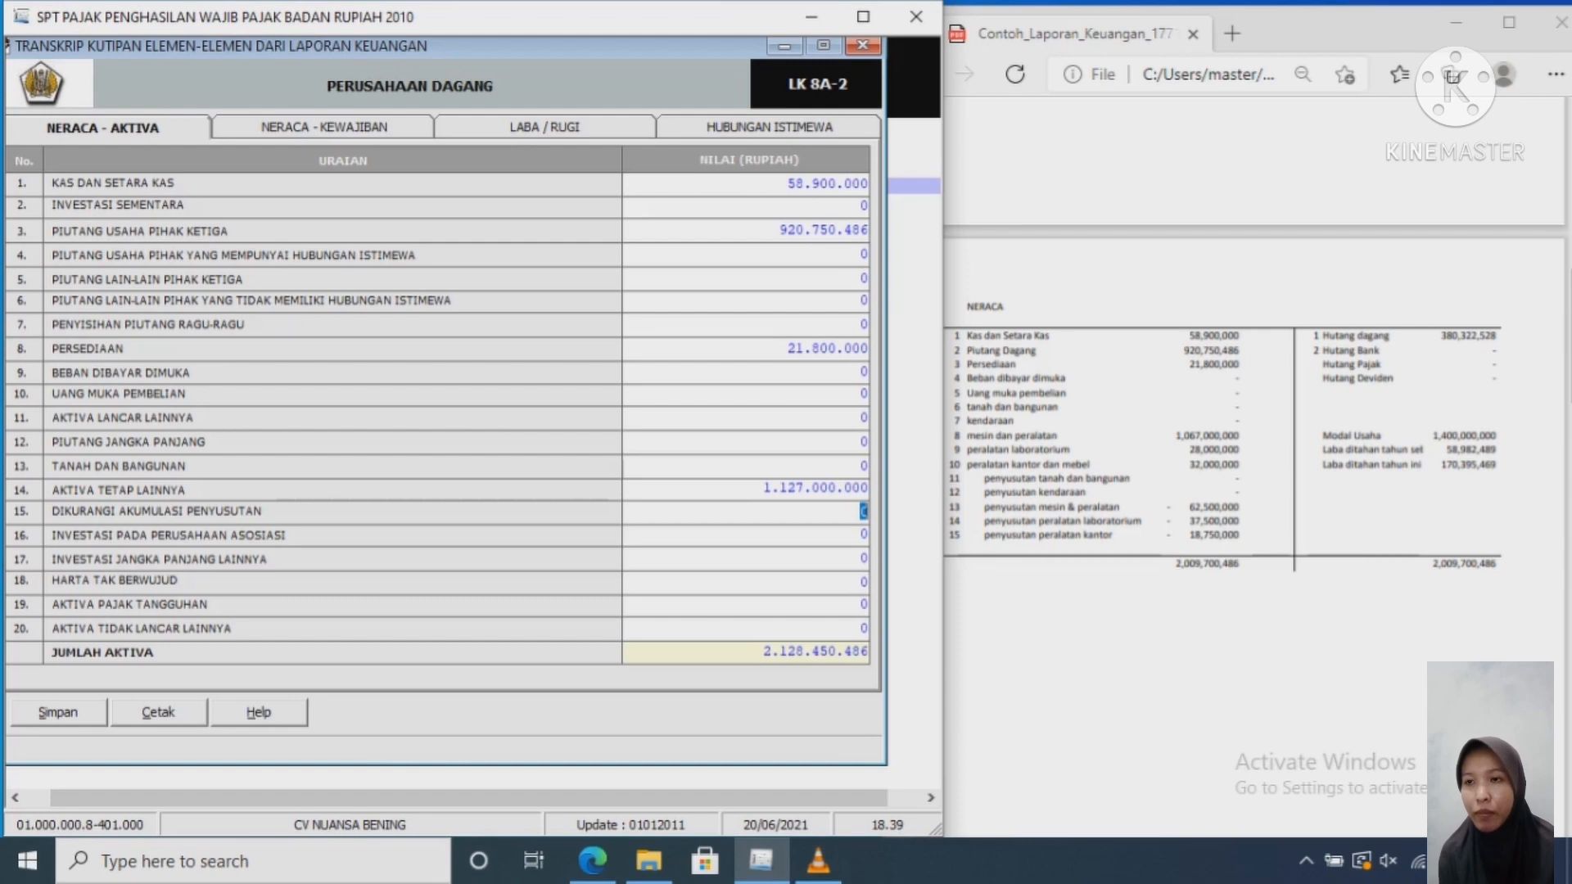
type("118")
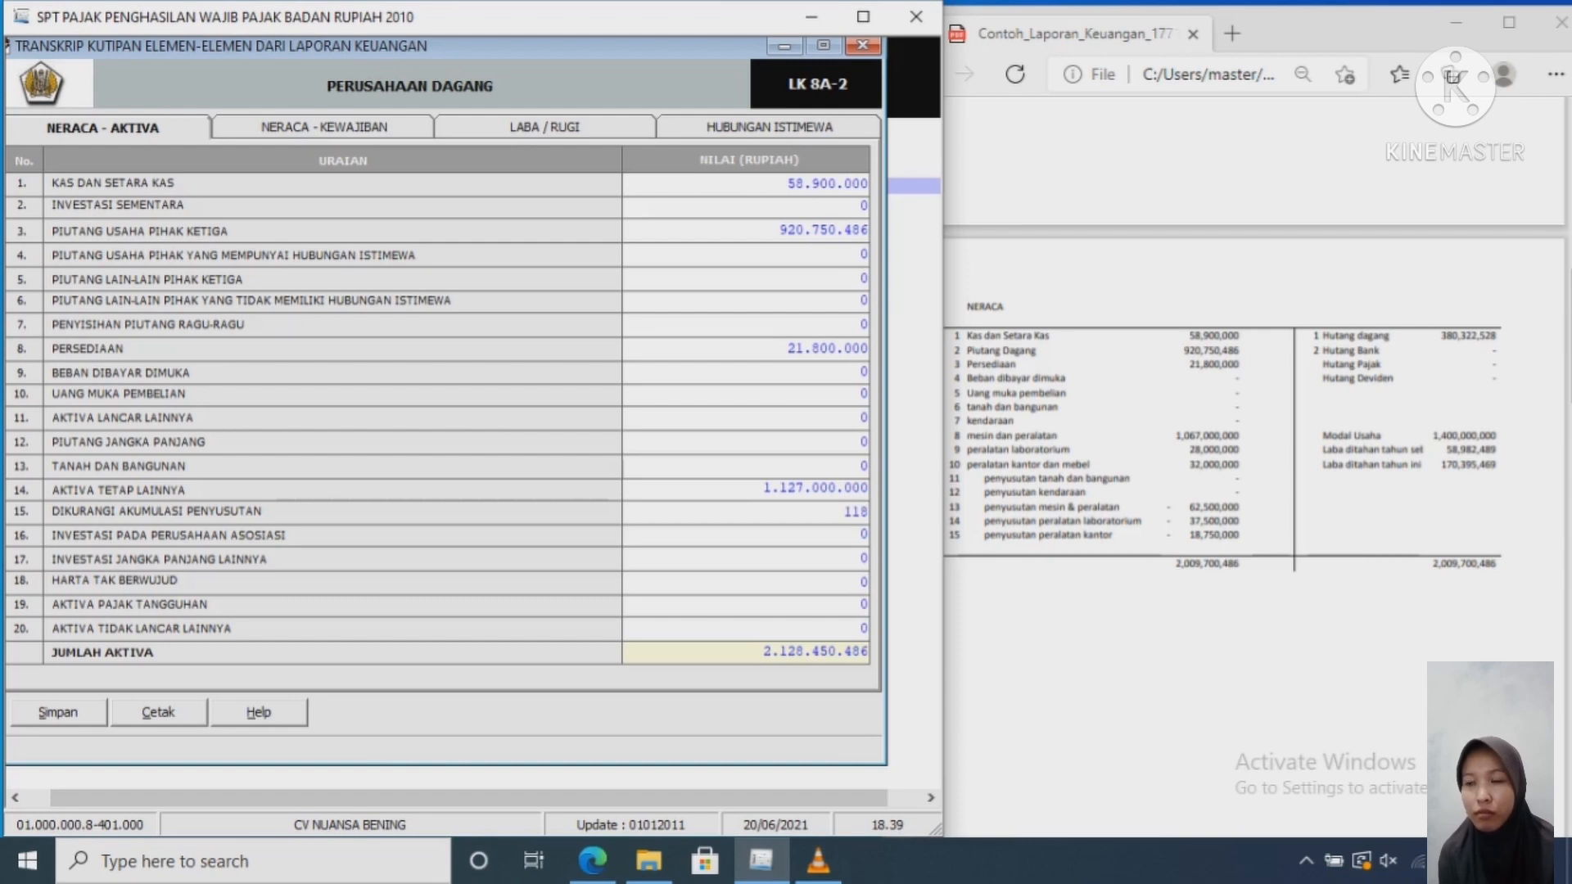
type("750")
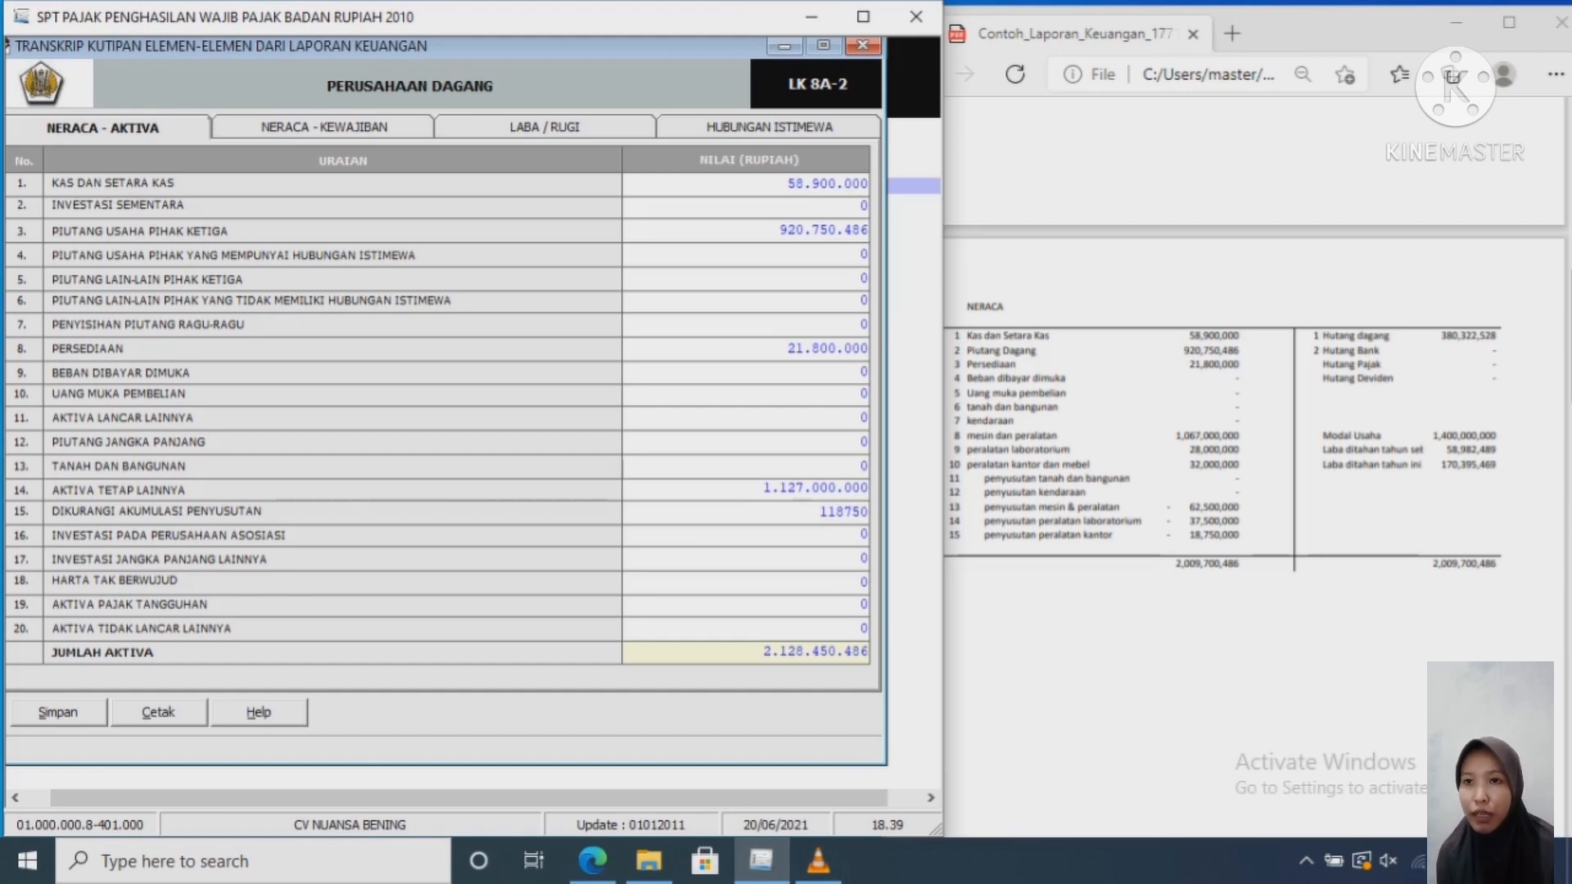
type("000")
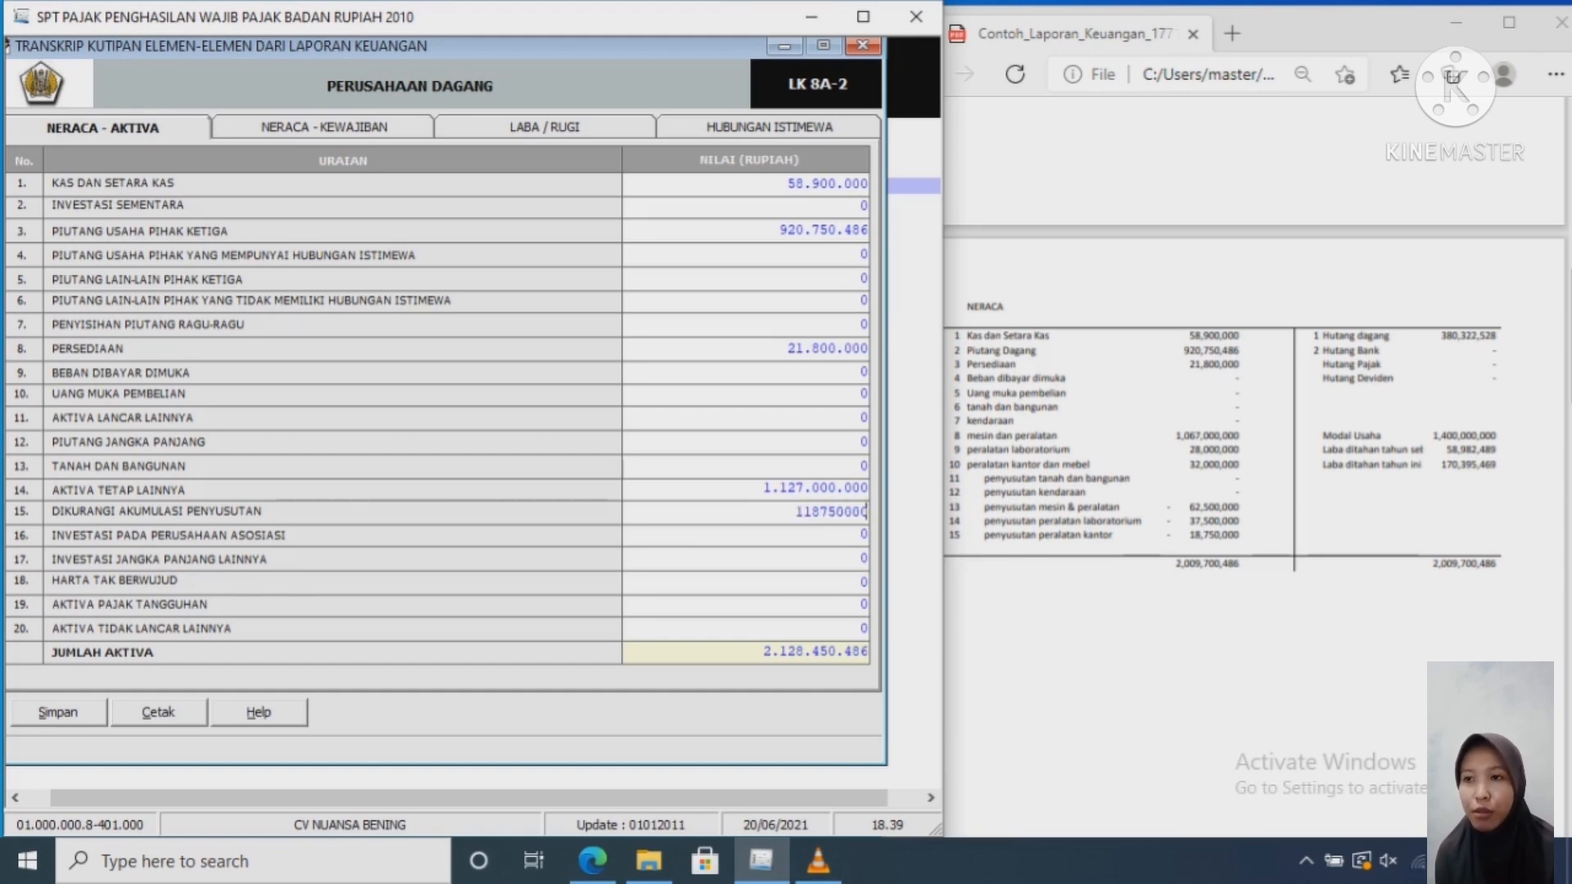
key("Tab")
key("Tab")
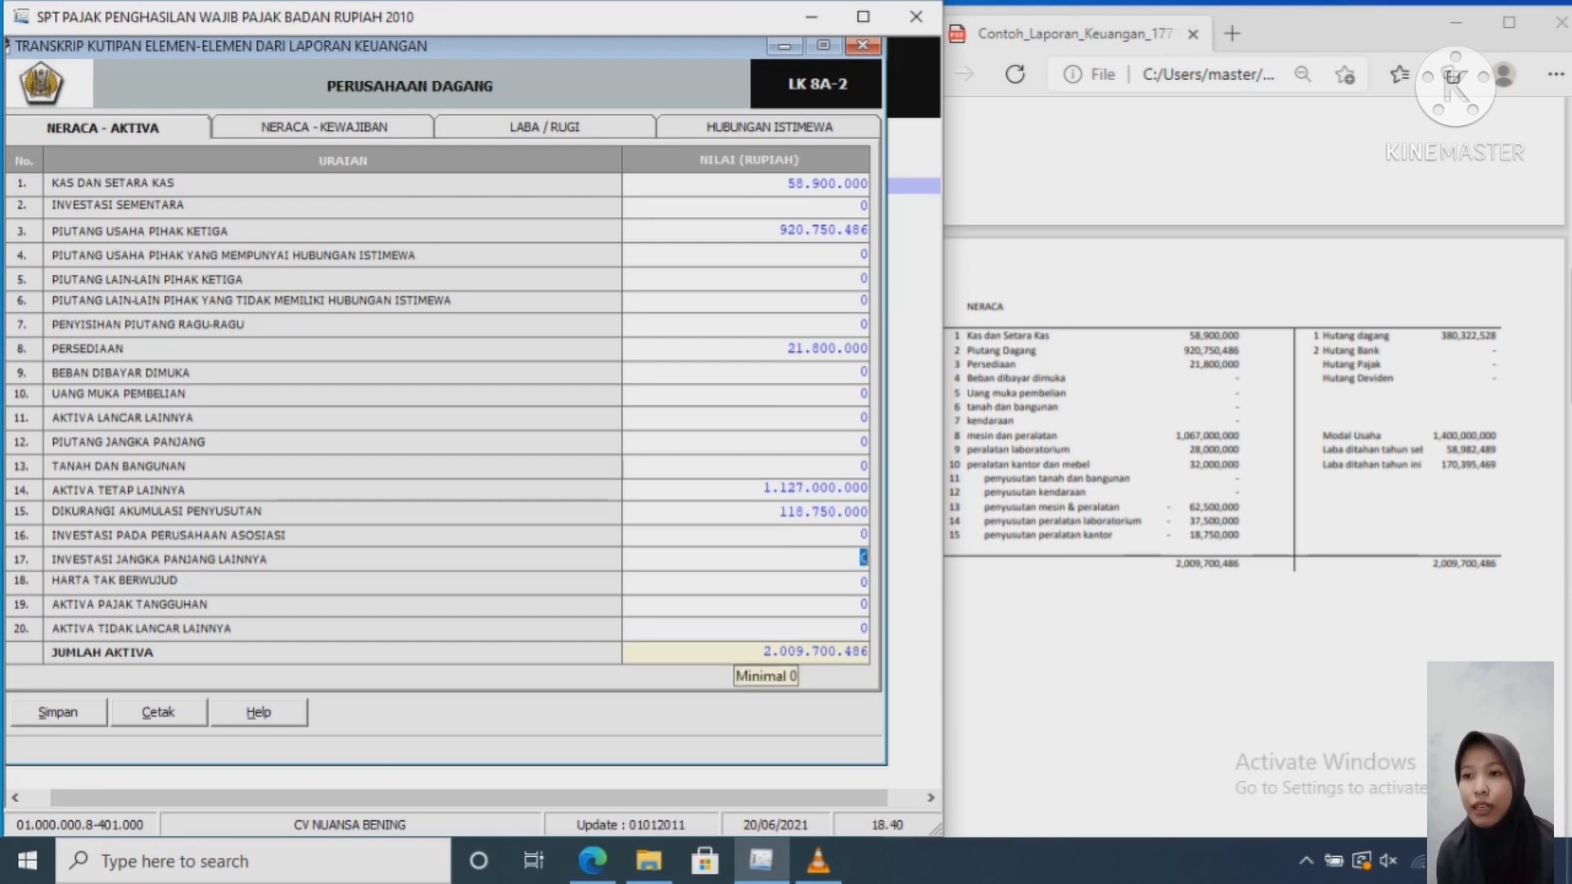
left_click(737, 652)
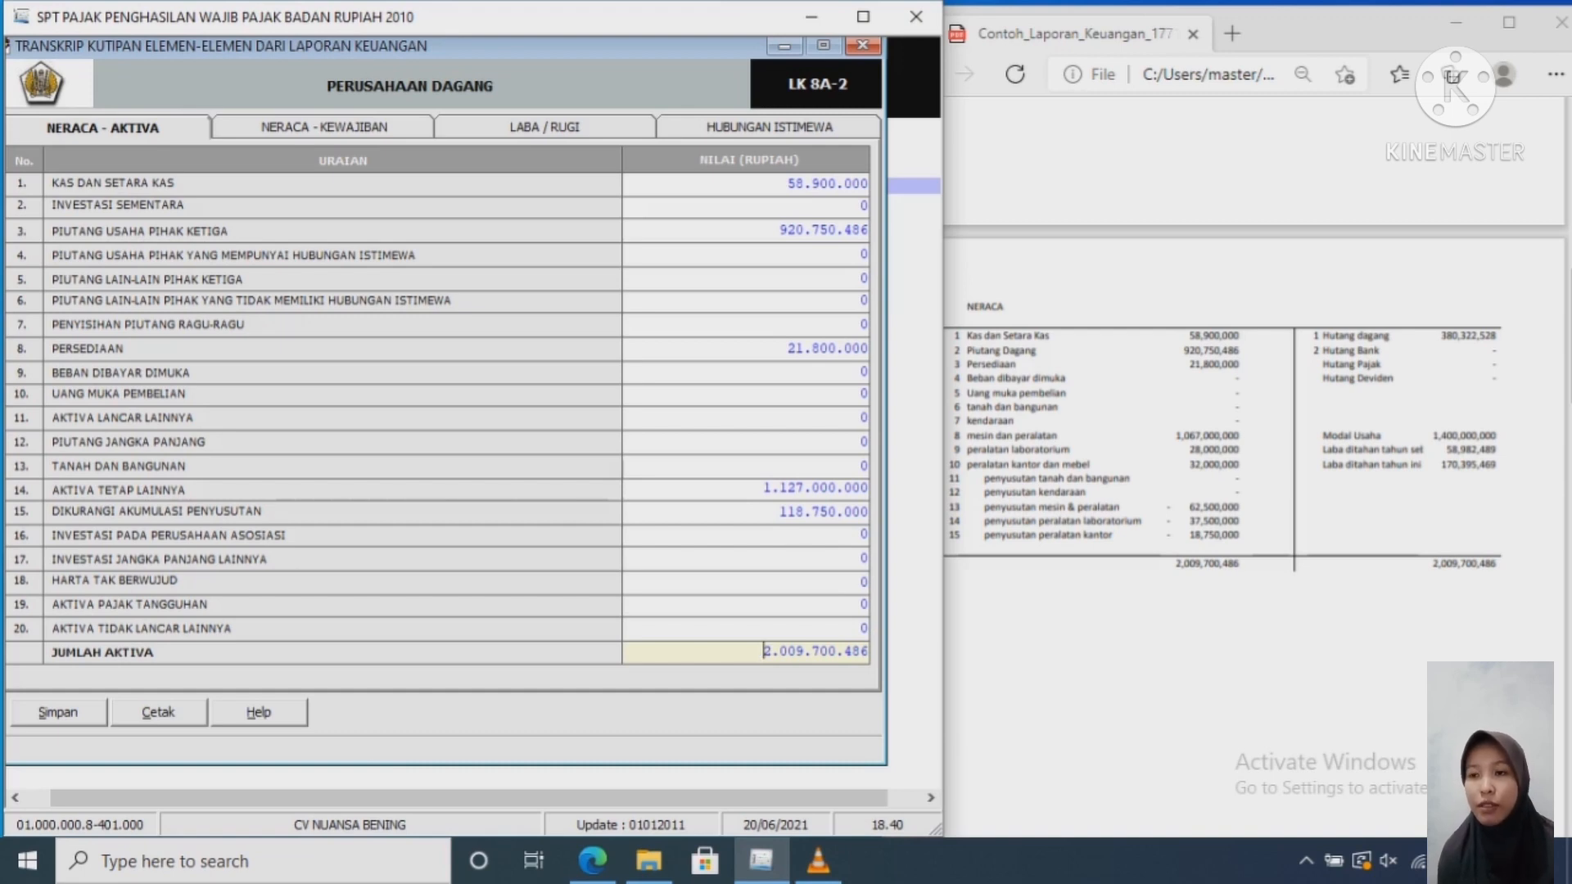
left_click(324, 128)
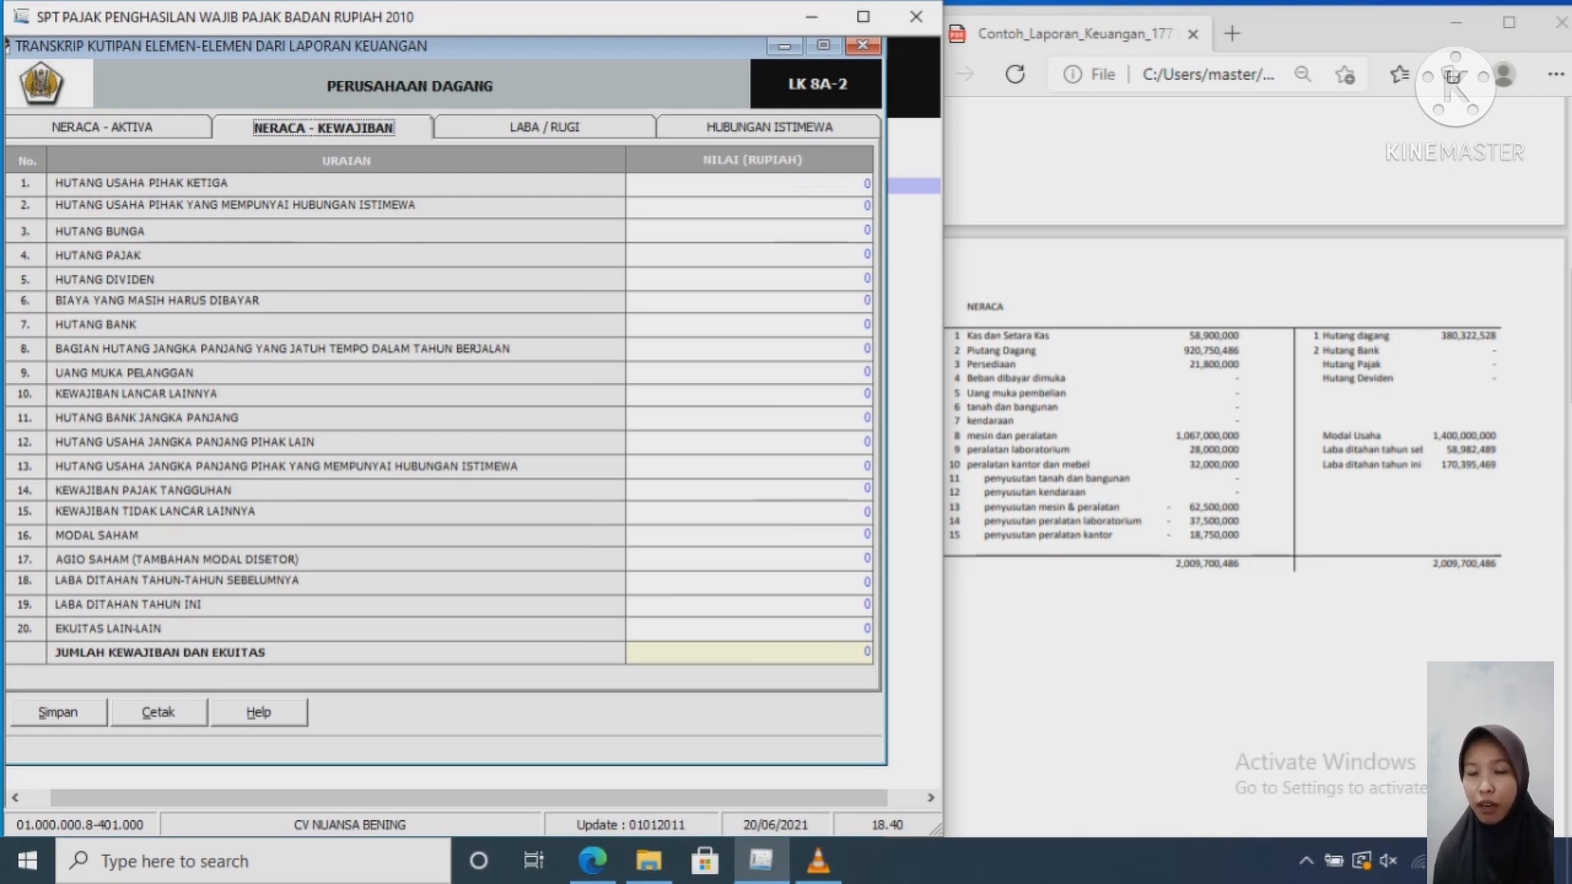
Step: Enter Hutang Usaha Pihak Ketiga of 380,322,528 on the liabilities sheet
left_click(866, 183)
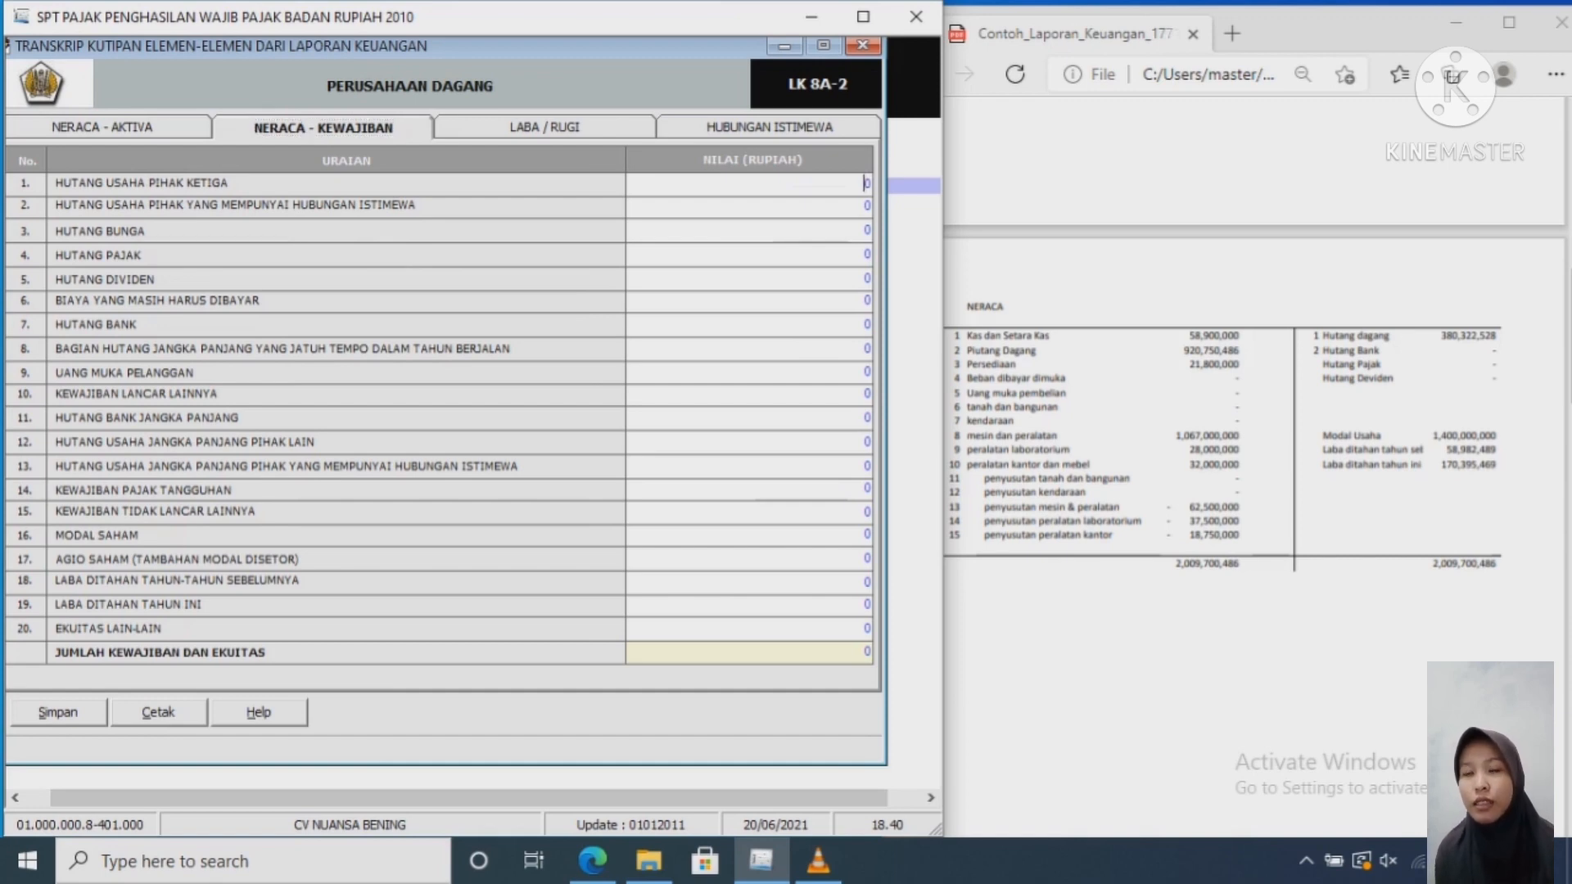
key("Delete")
type("380")
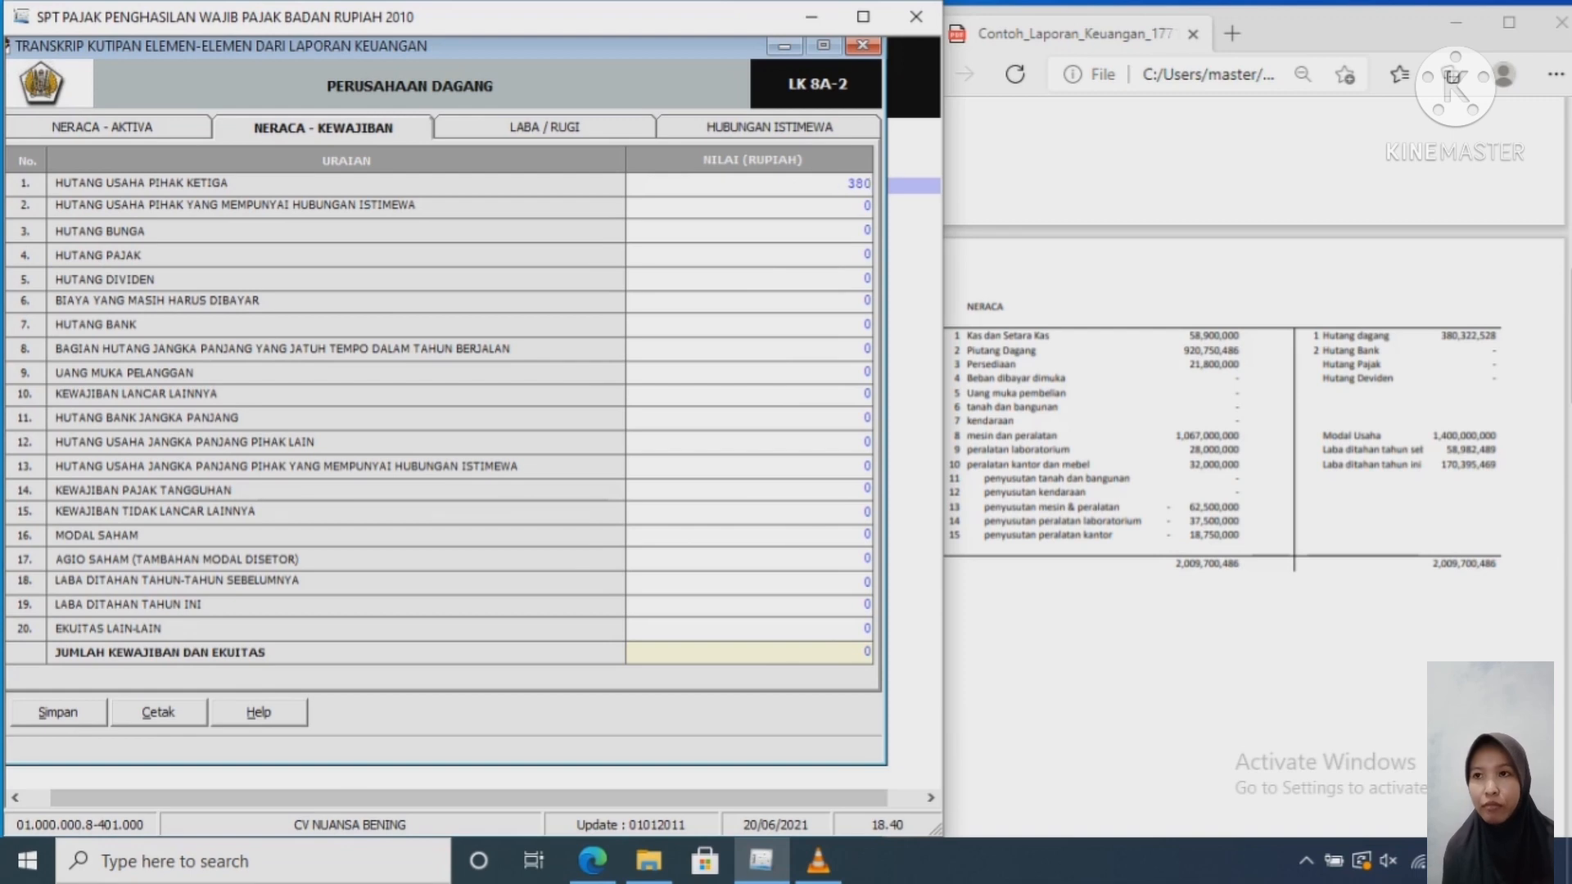
type("322")
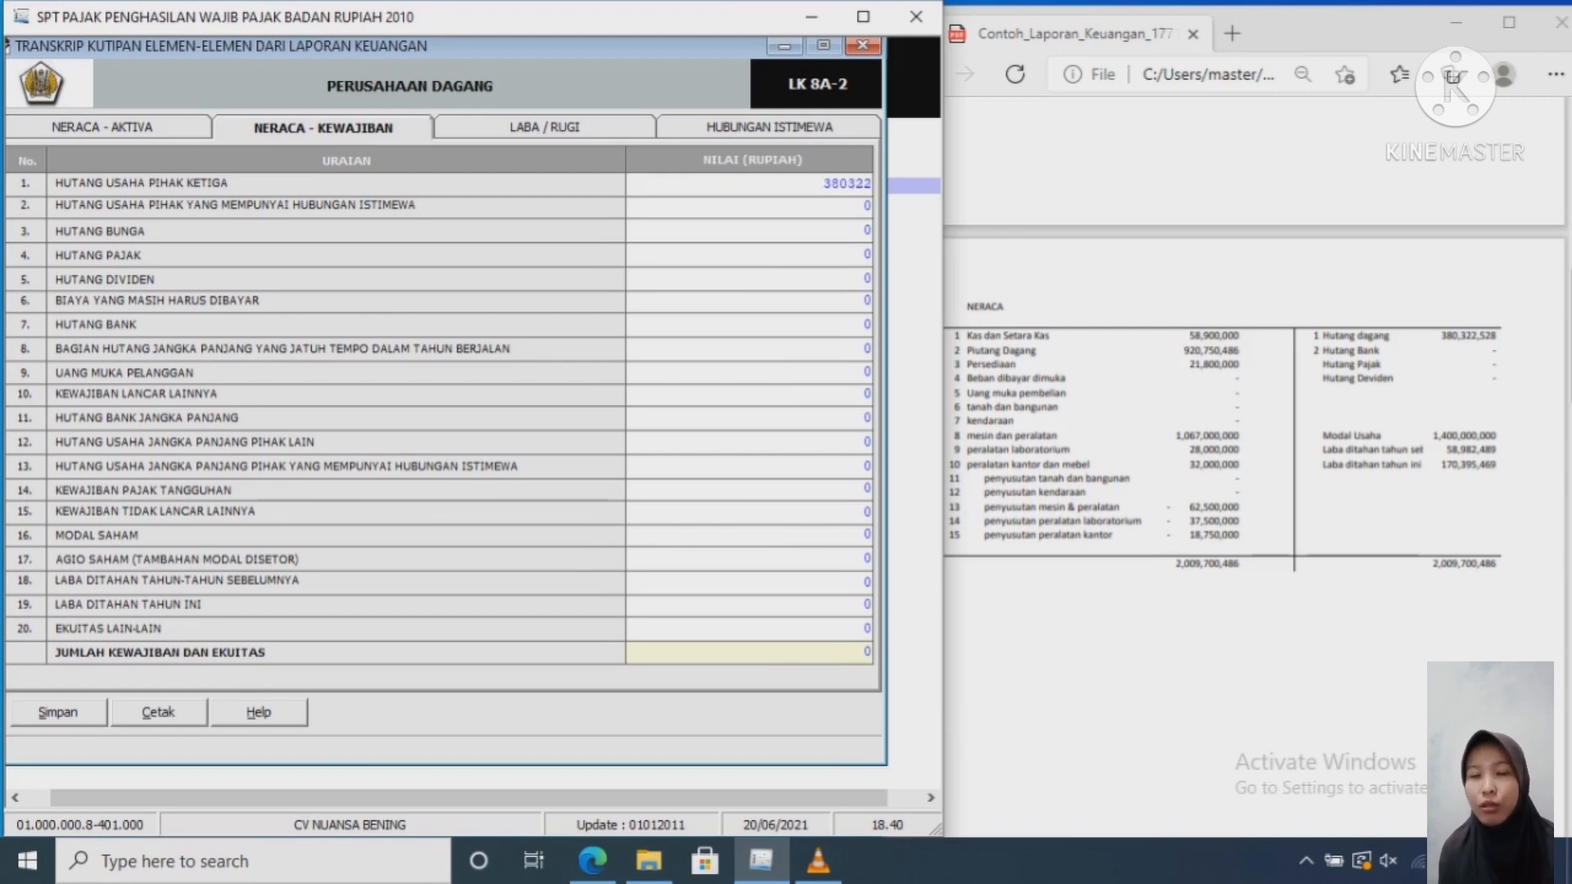
type("528")
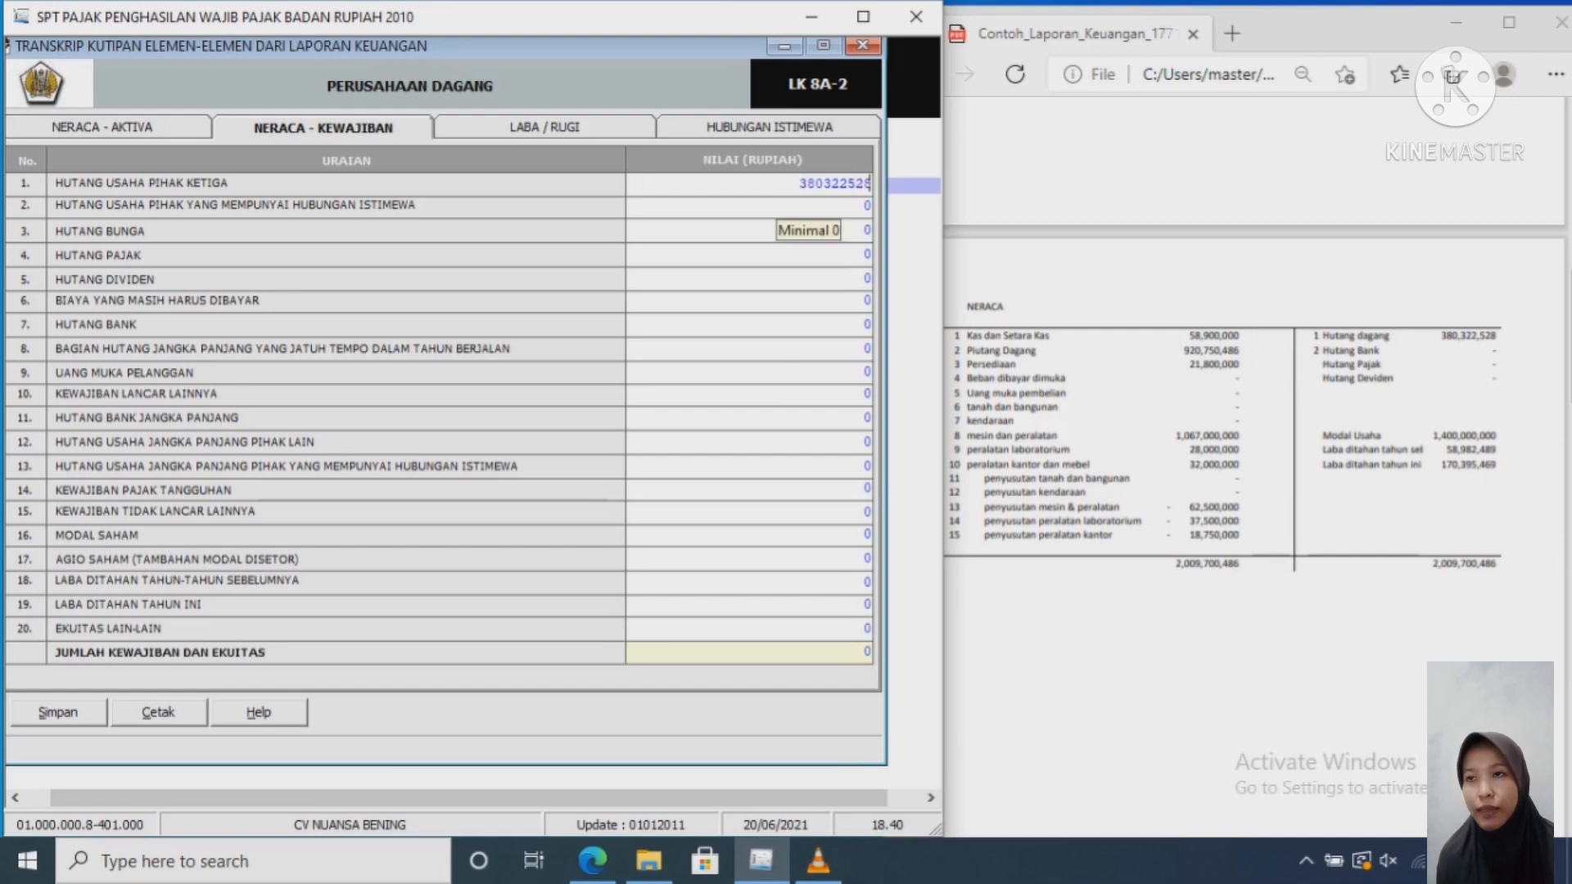
key("Return")
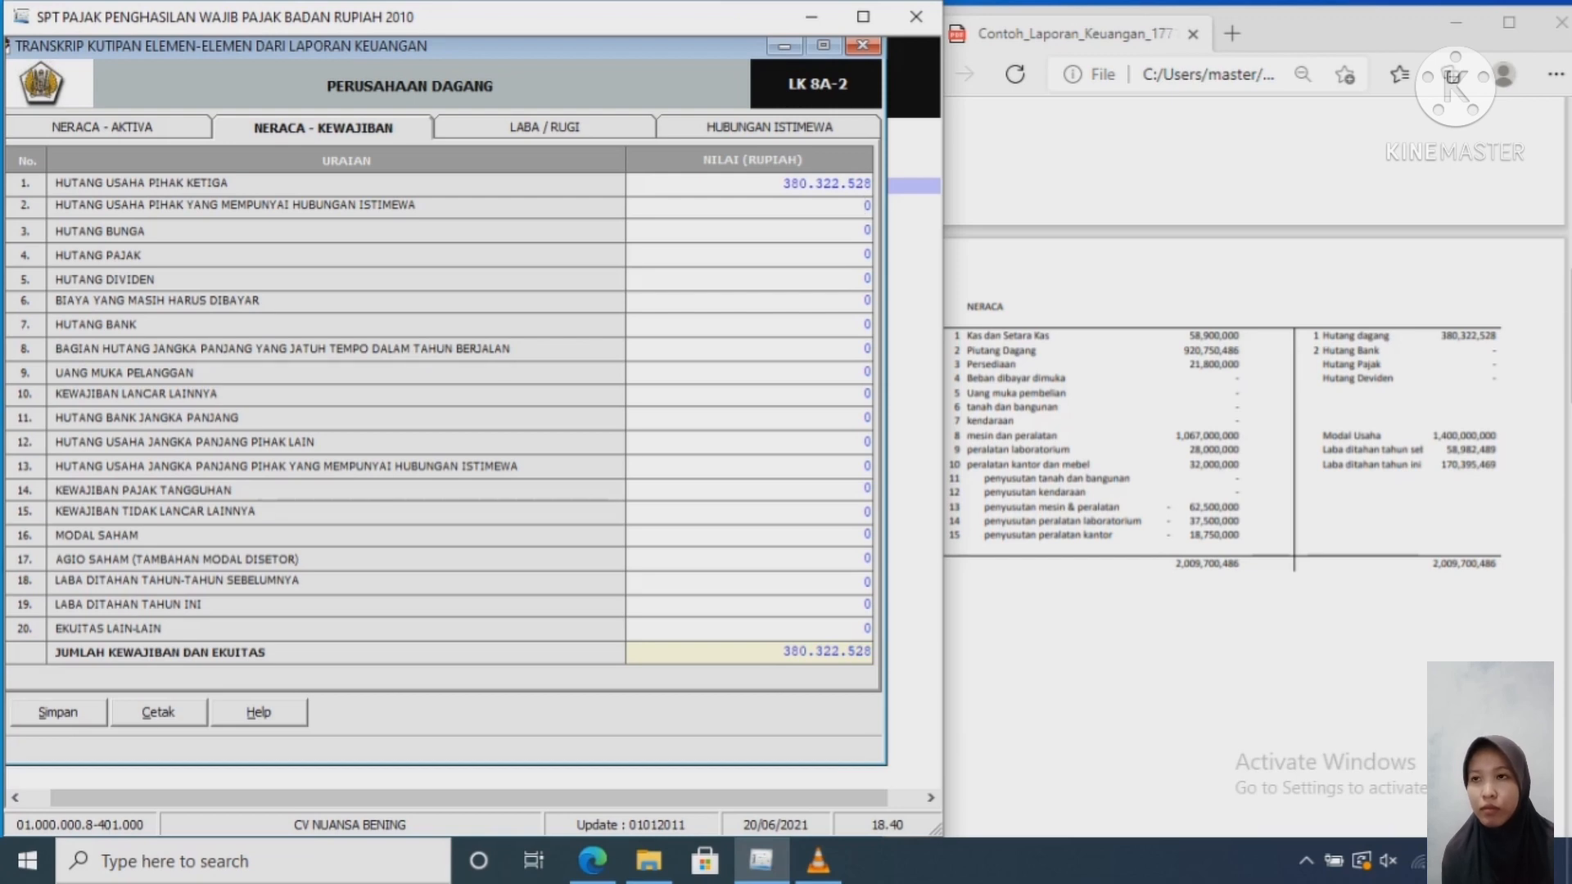
Step: Enter share capital 1,400,000,000 and retained earnings 58,982,489 and 170,395,469, balancing at 2,009,700,486
double_click(868, 535)
type("140")
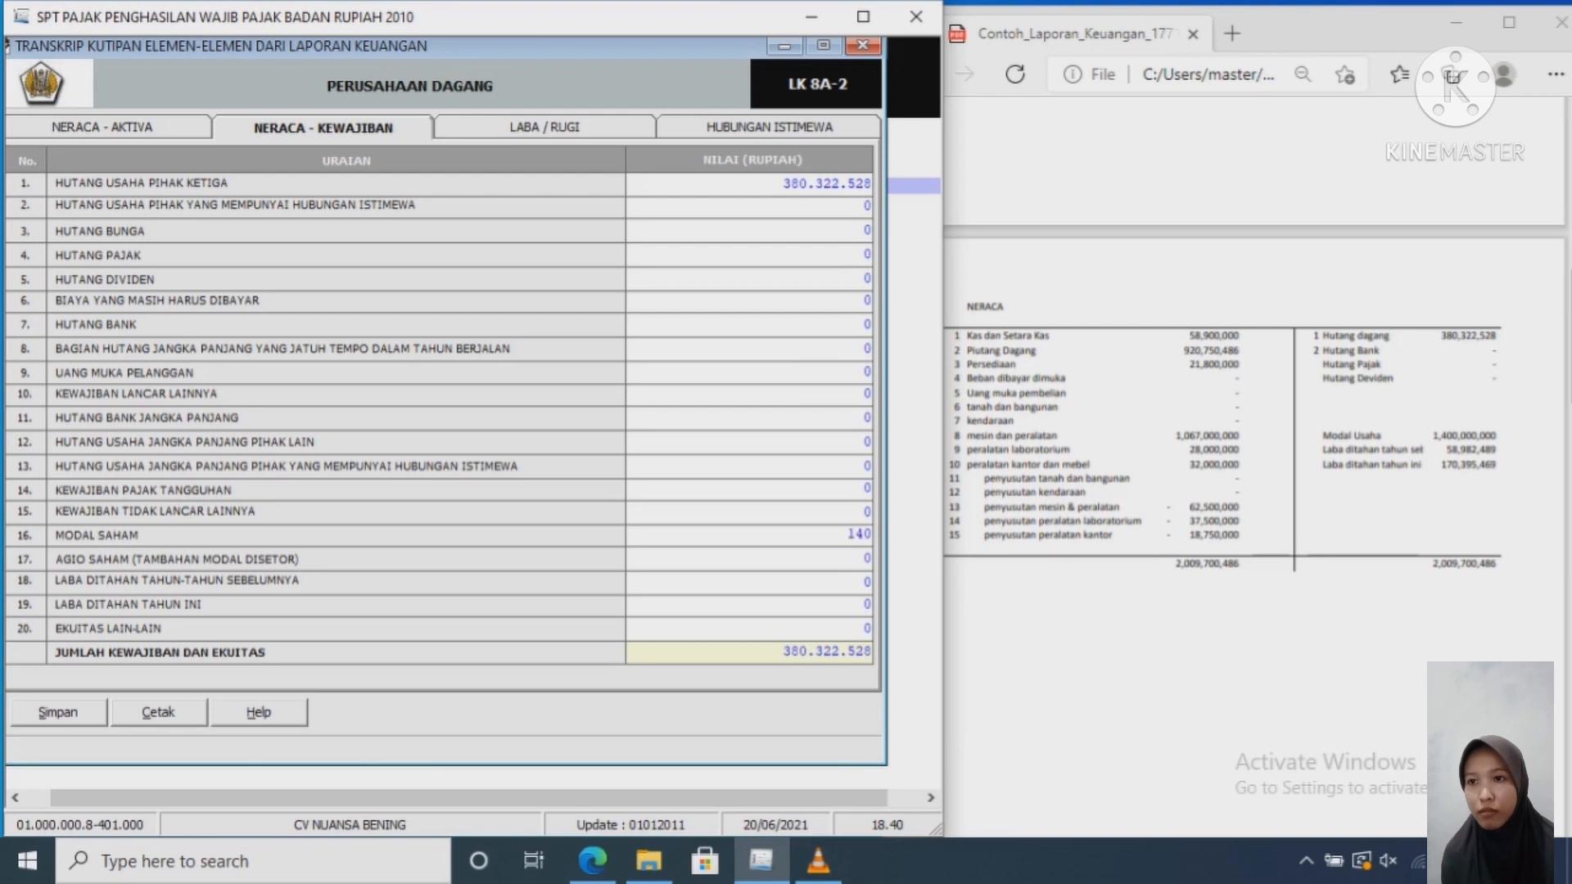
type("000000")
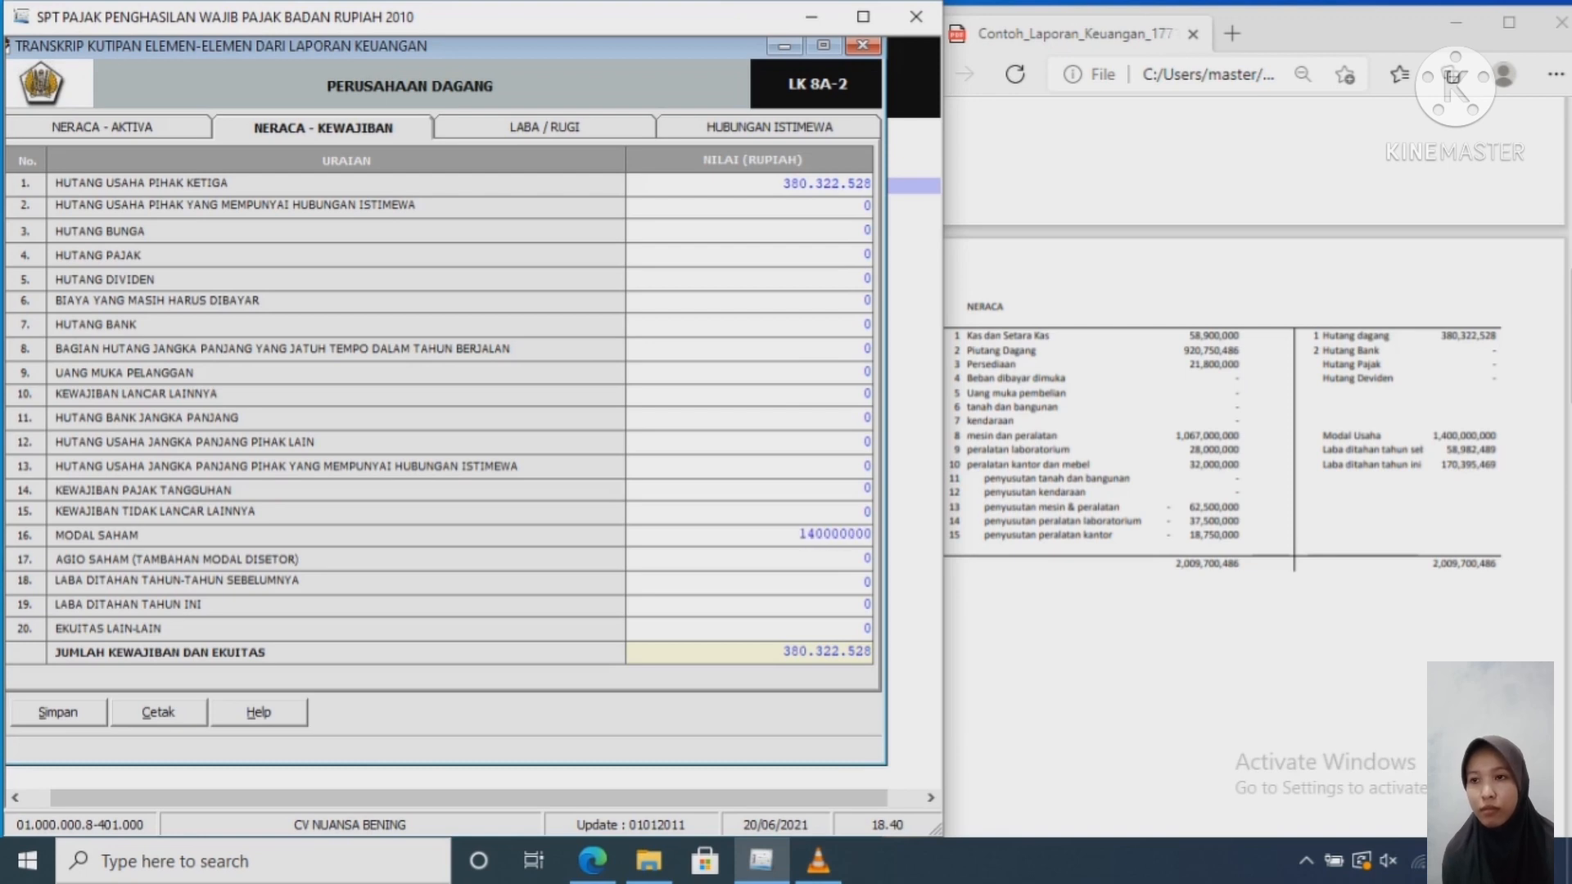
type("0")
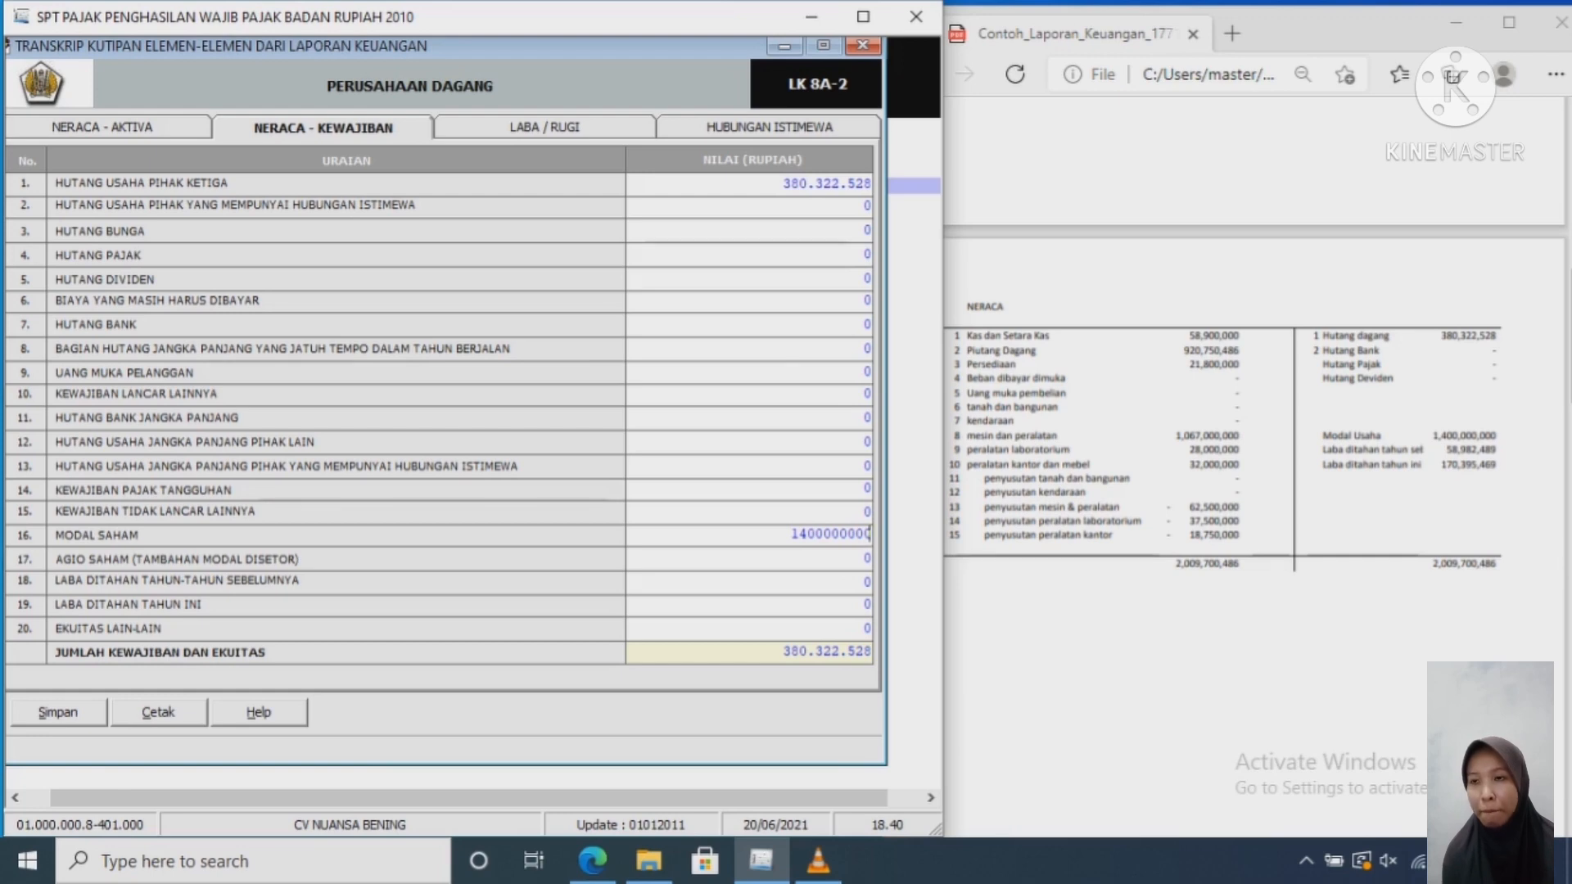
key("Tab")
key("Tab")
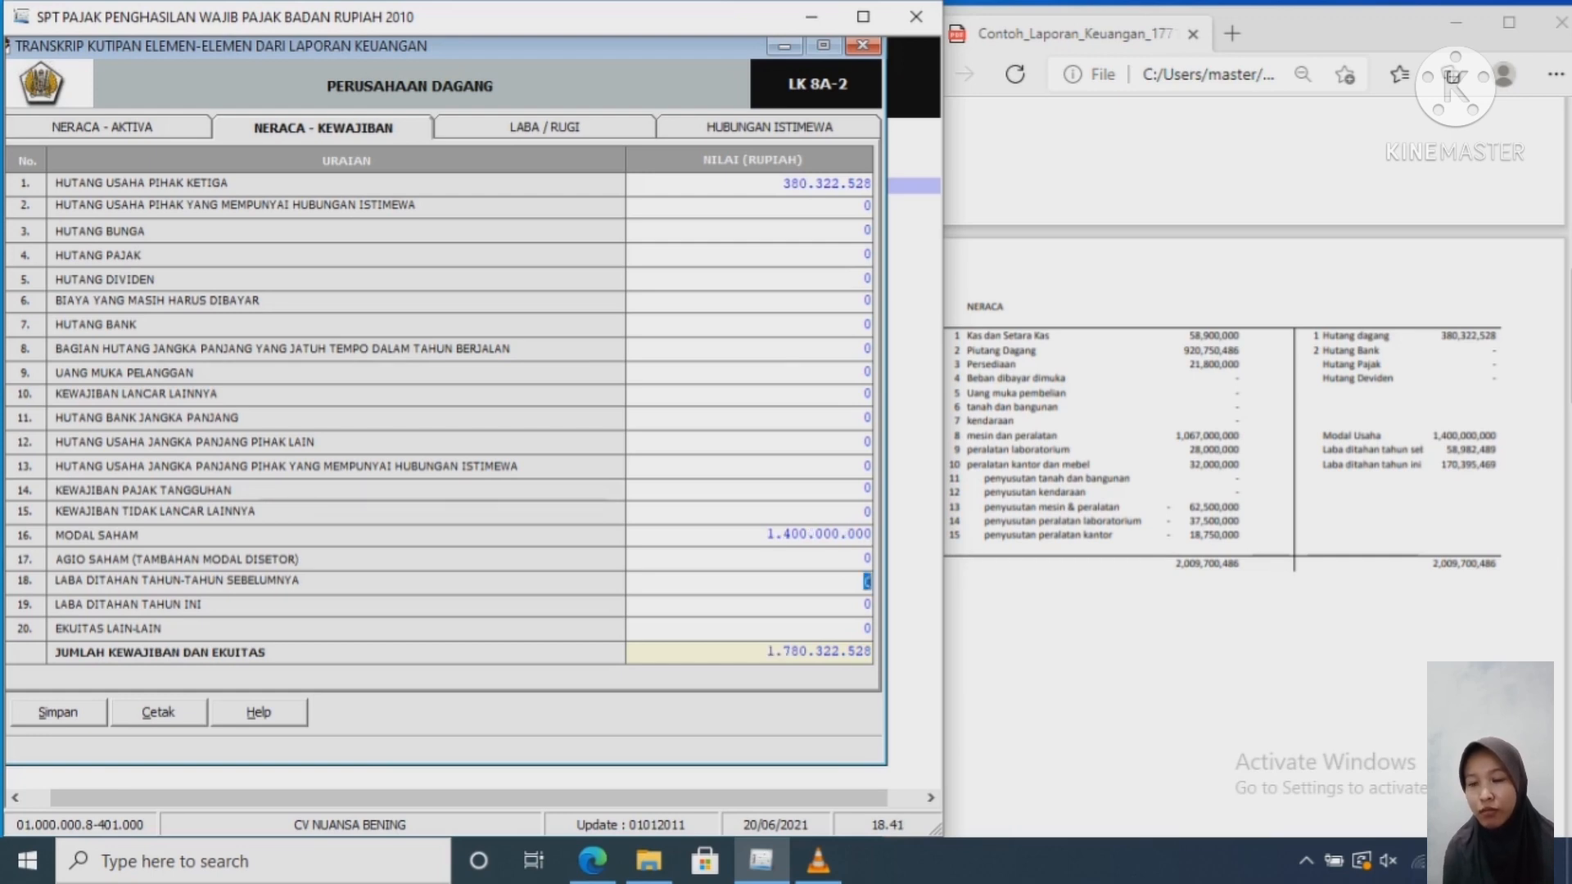
type("58982")
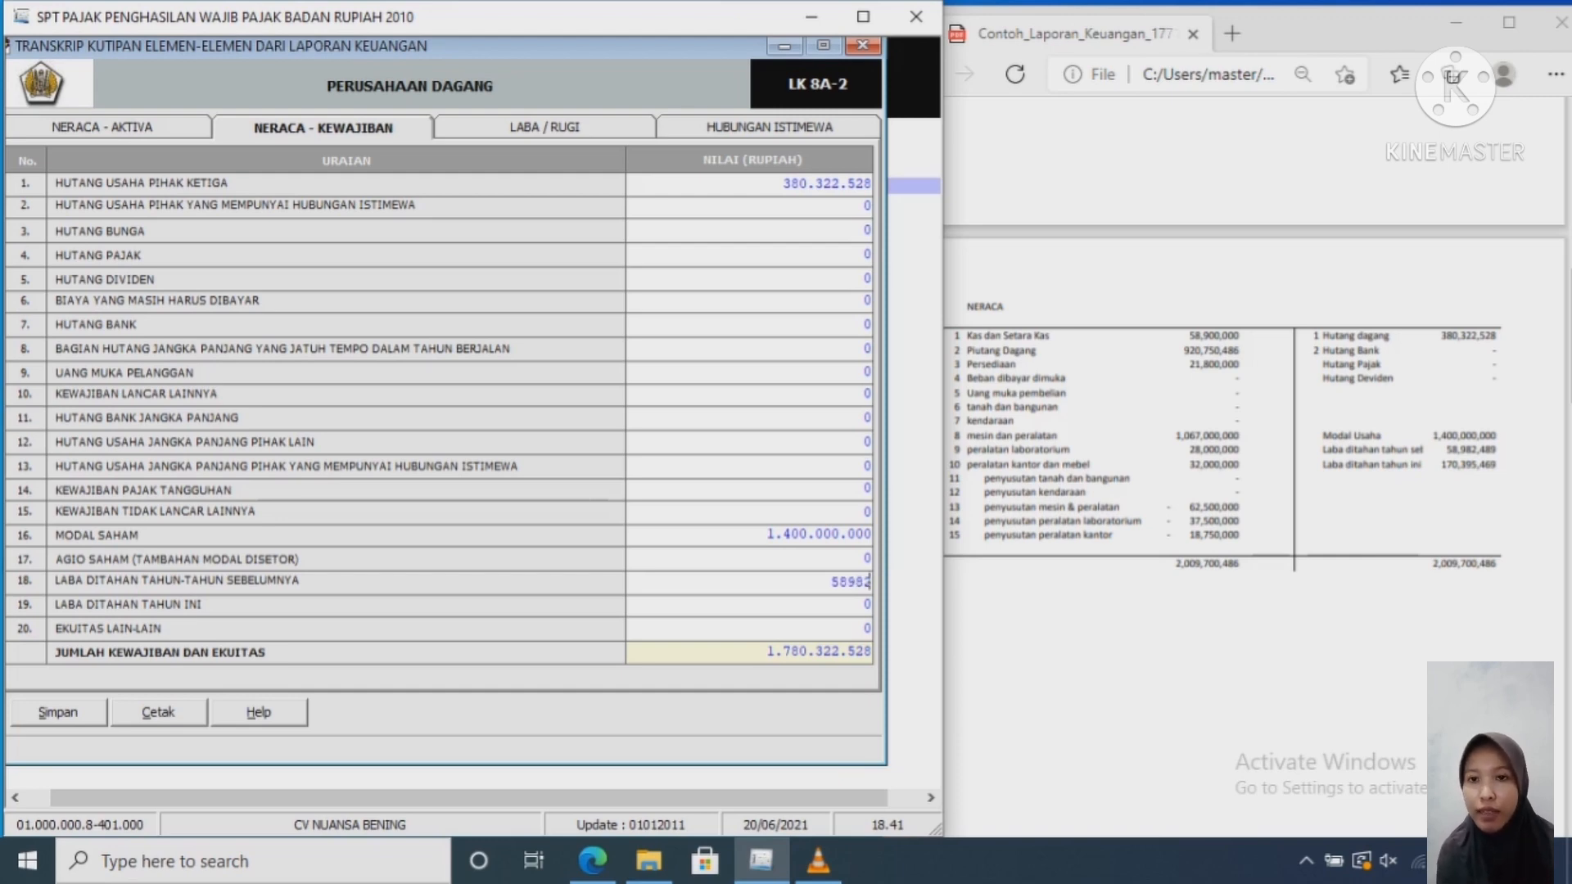
type("48")
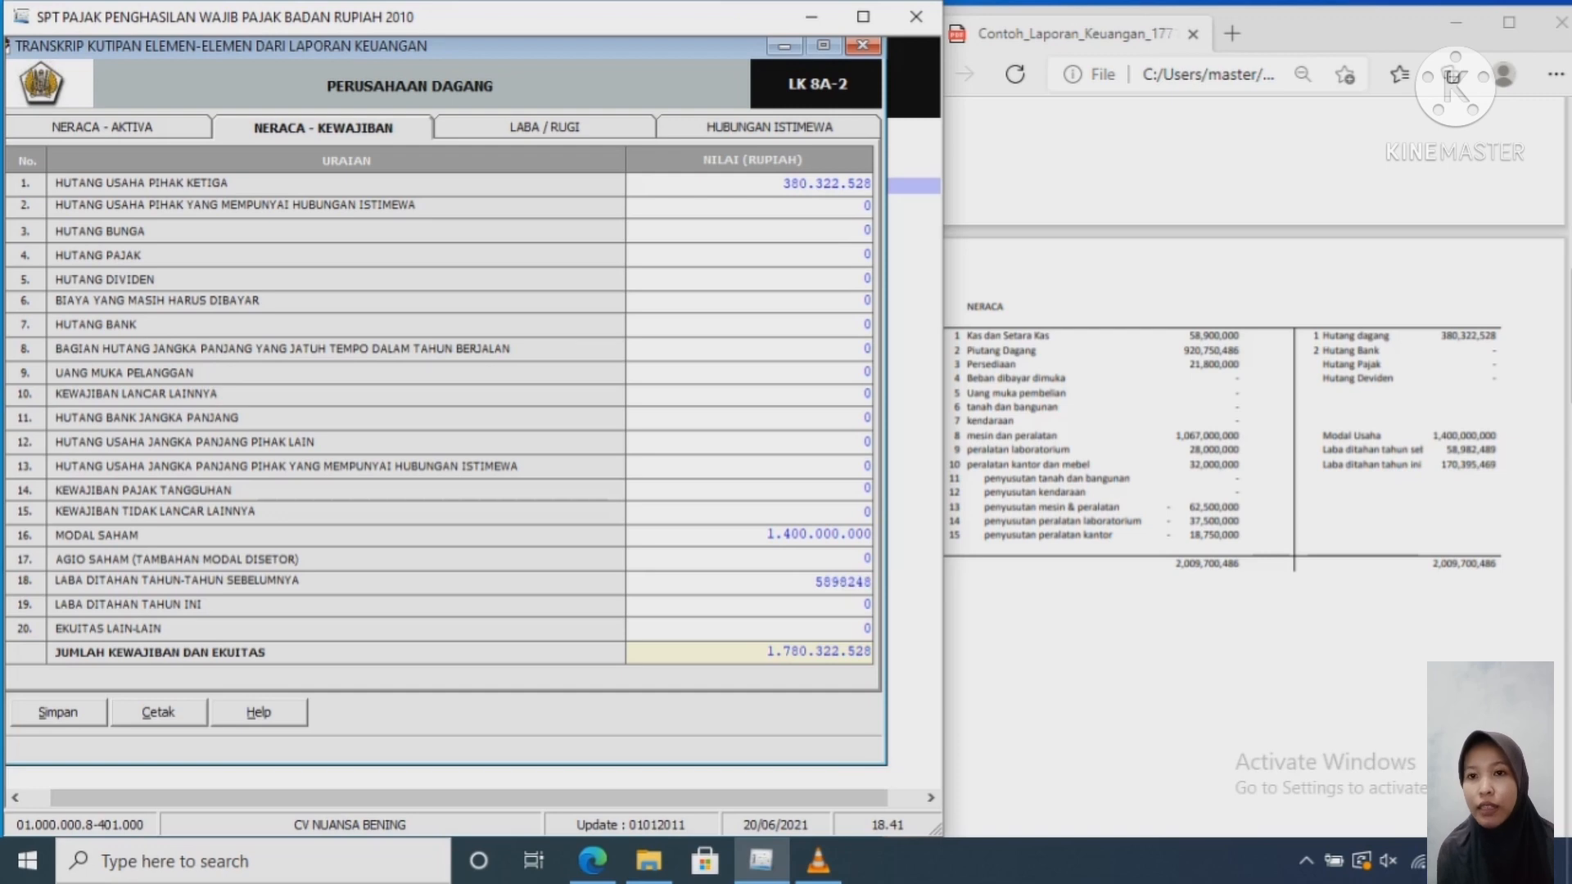
type("9")
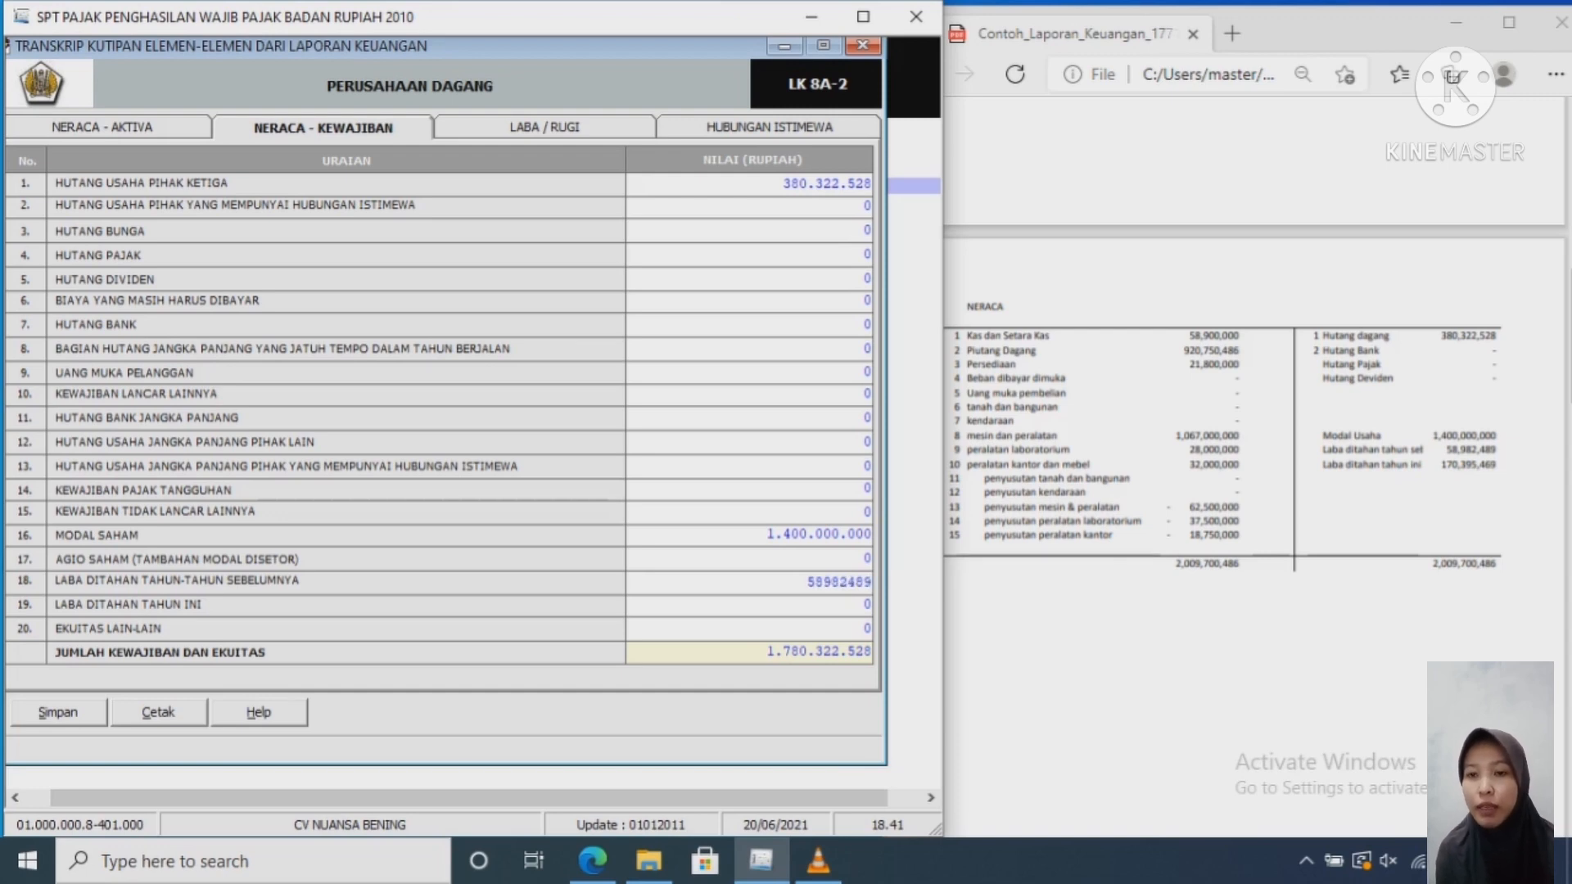
key("Tab")
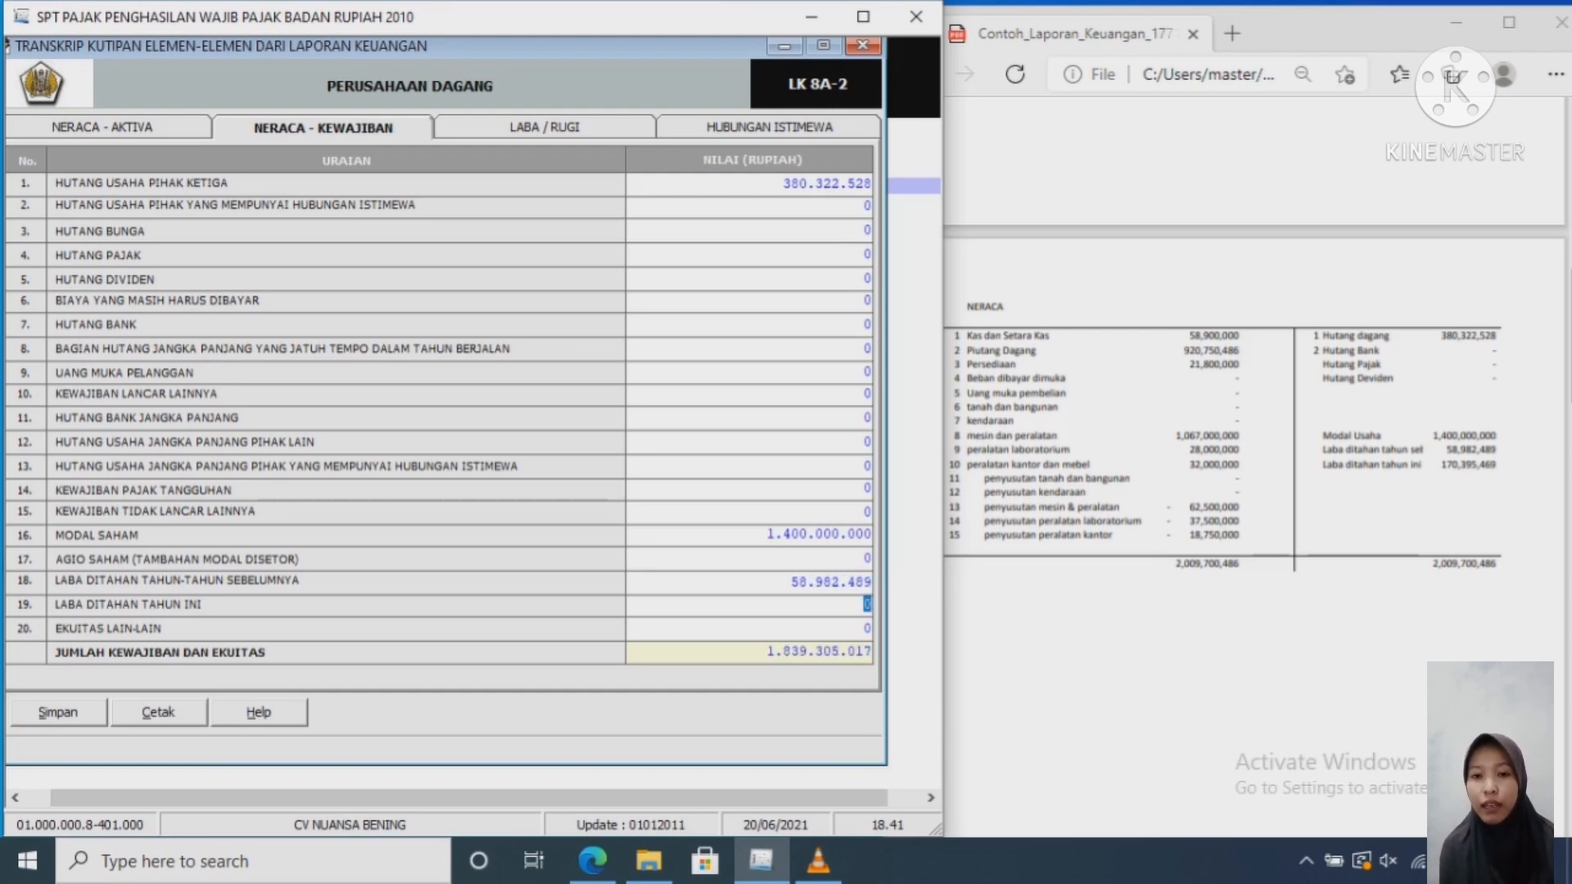
type("1")
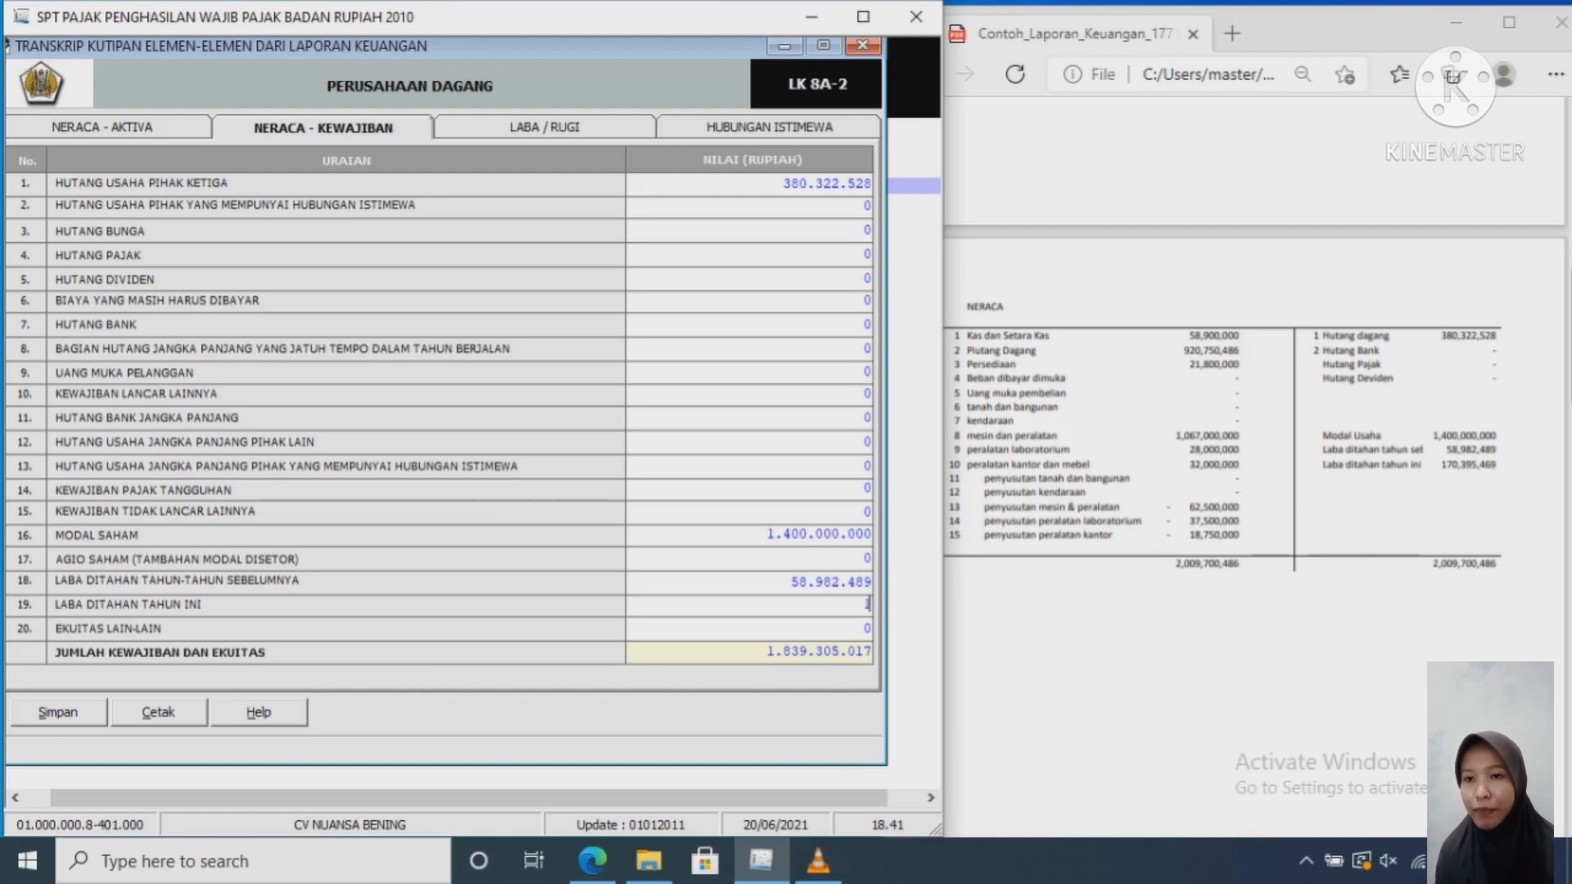
type("70")
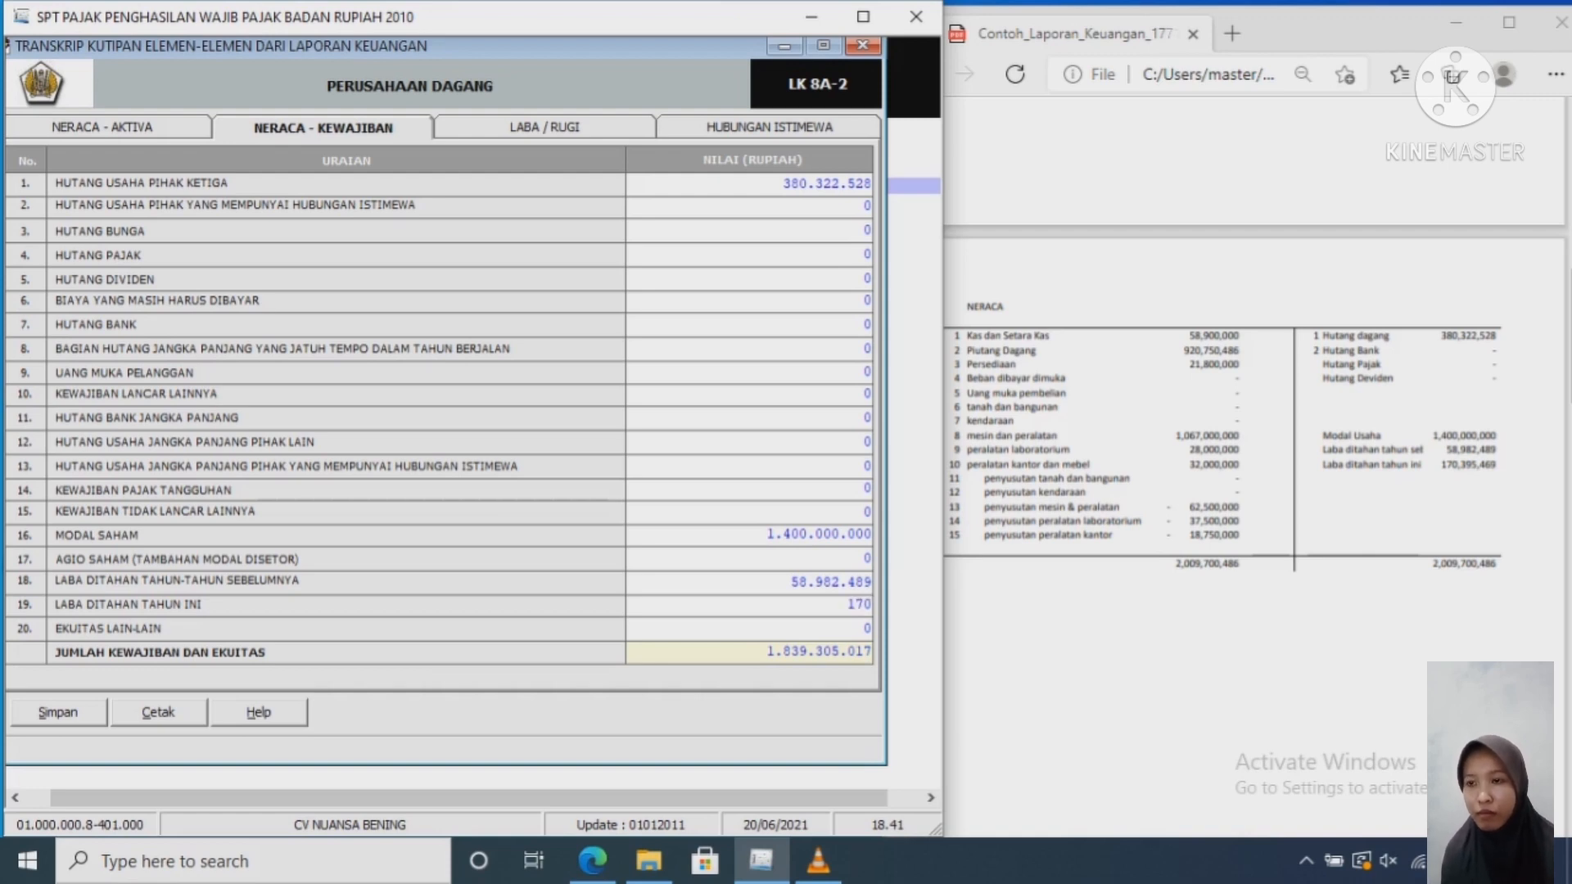
type("39")
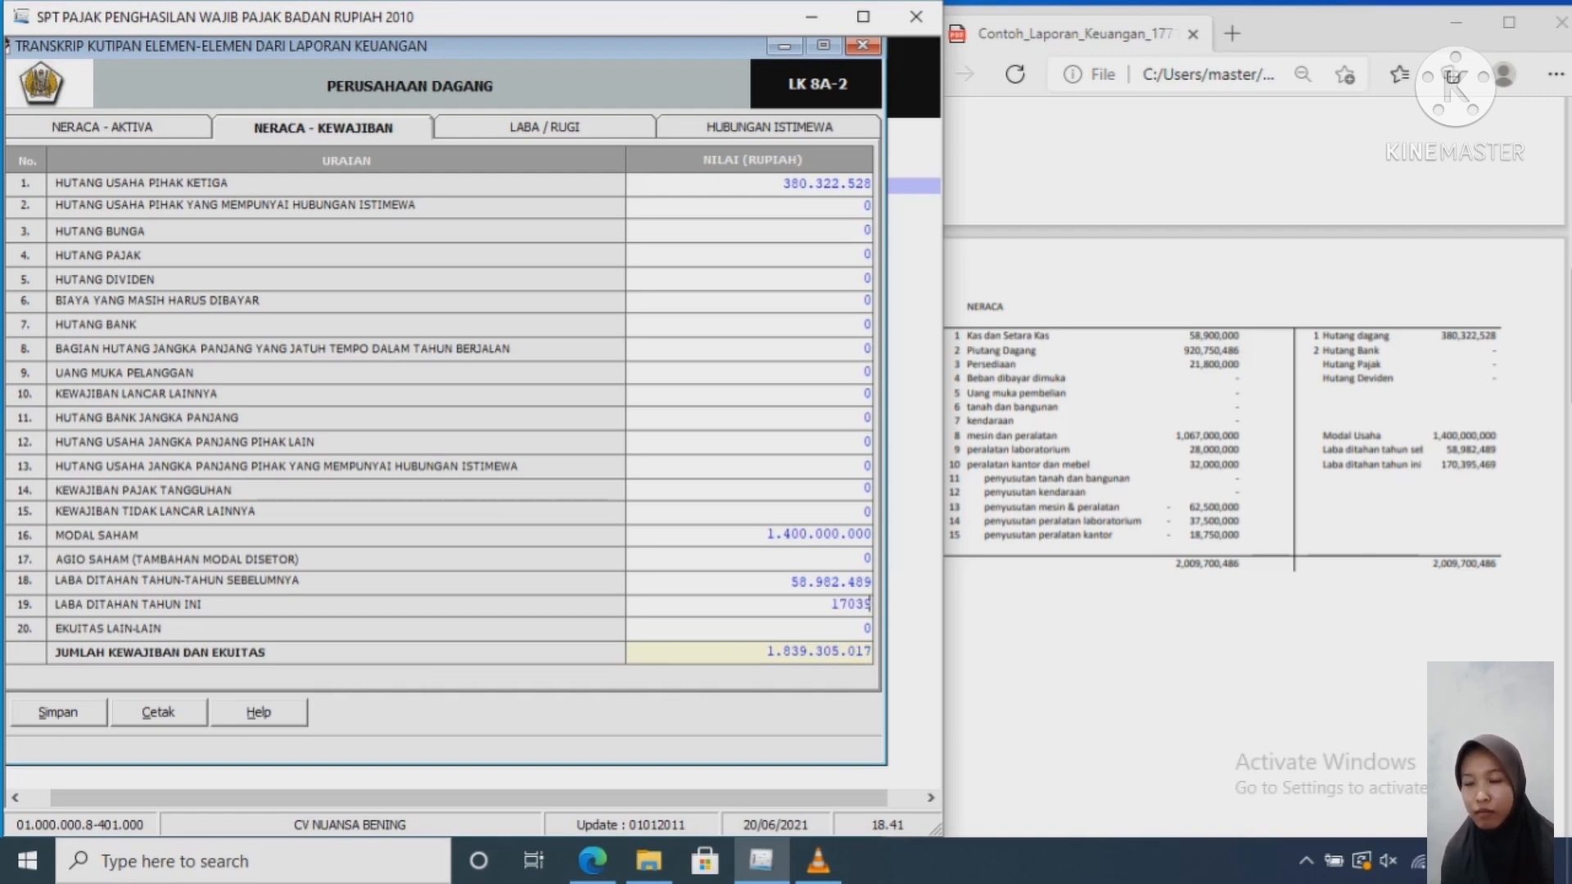
type("5469")
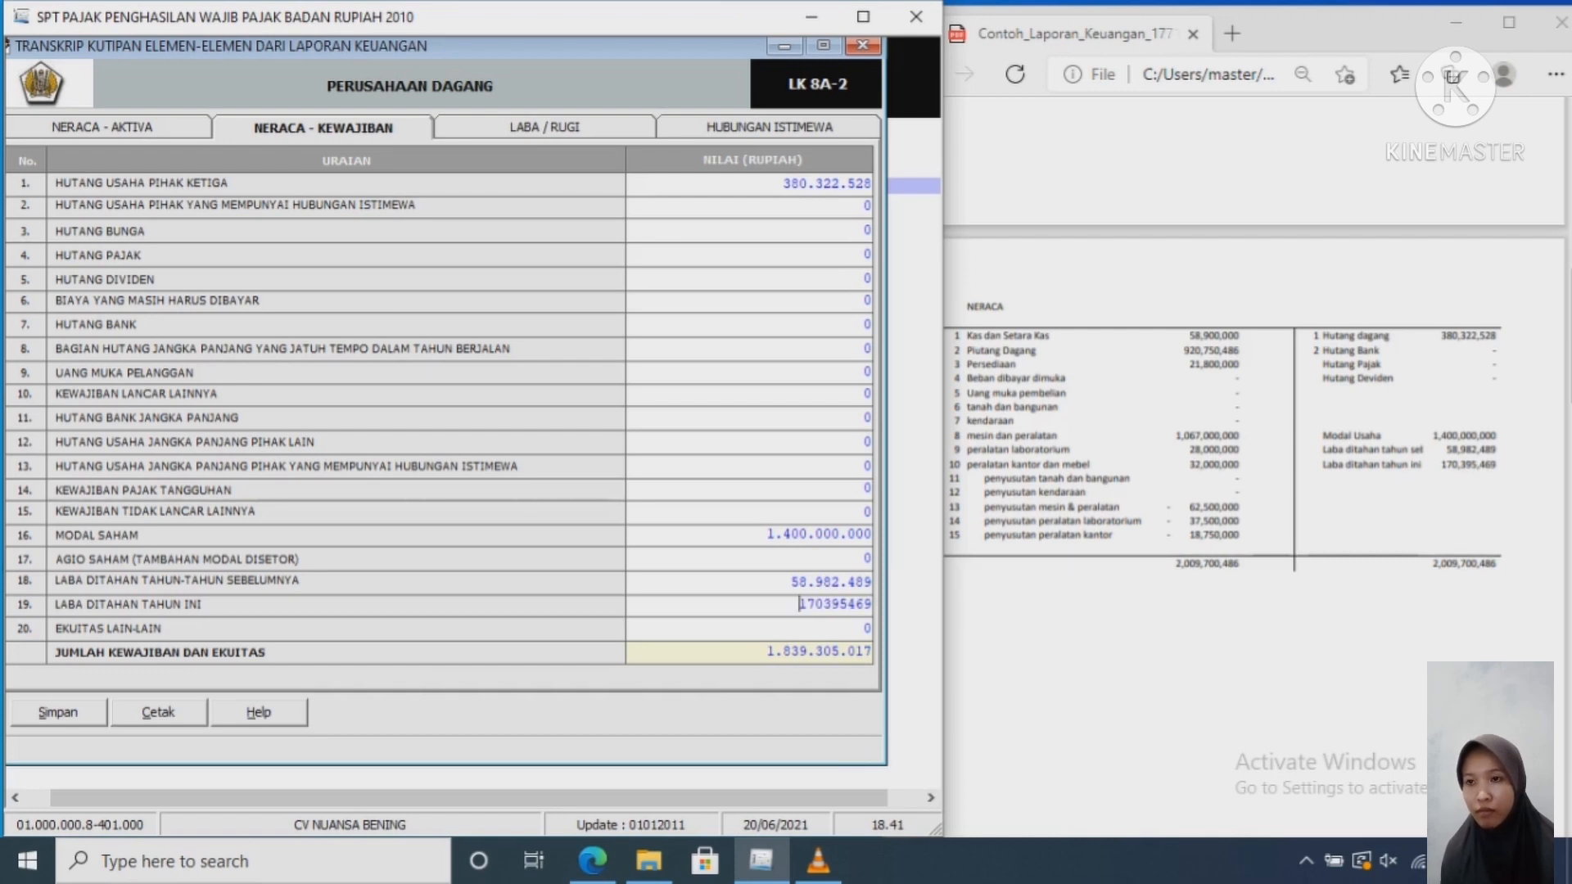
key("Return")
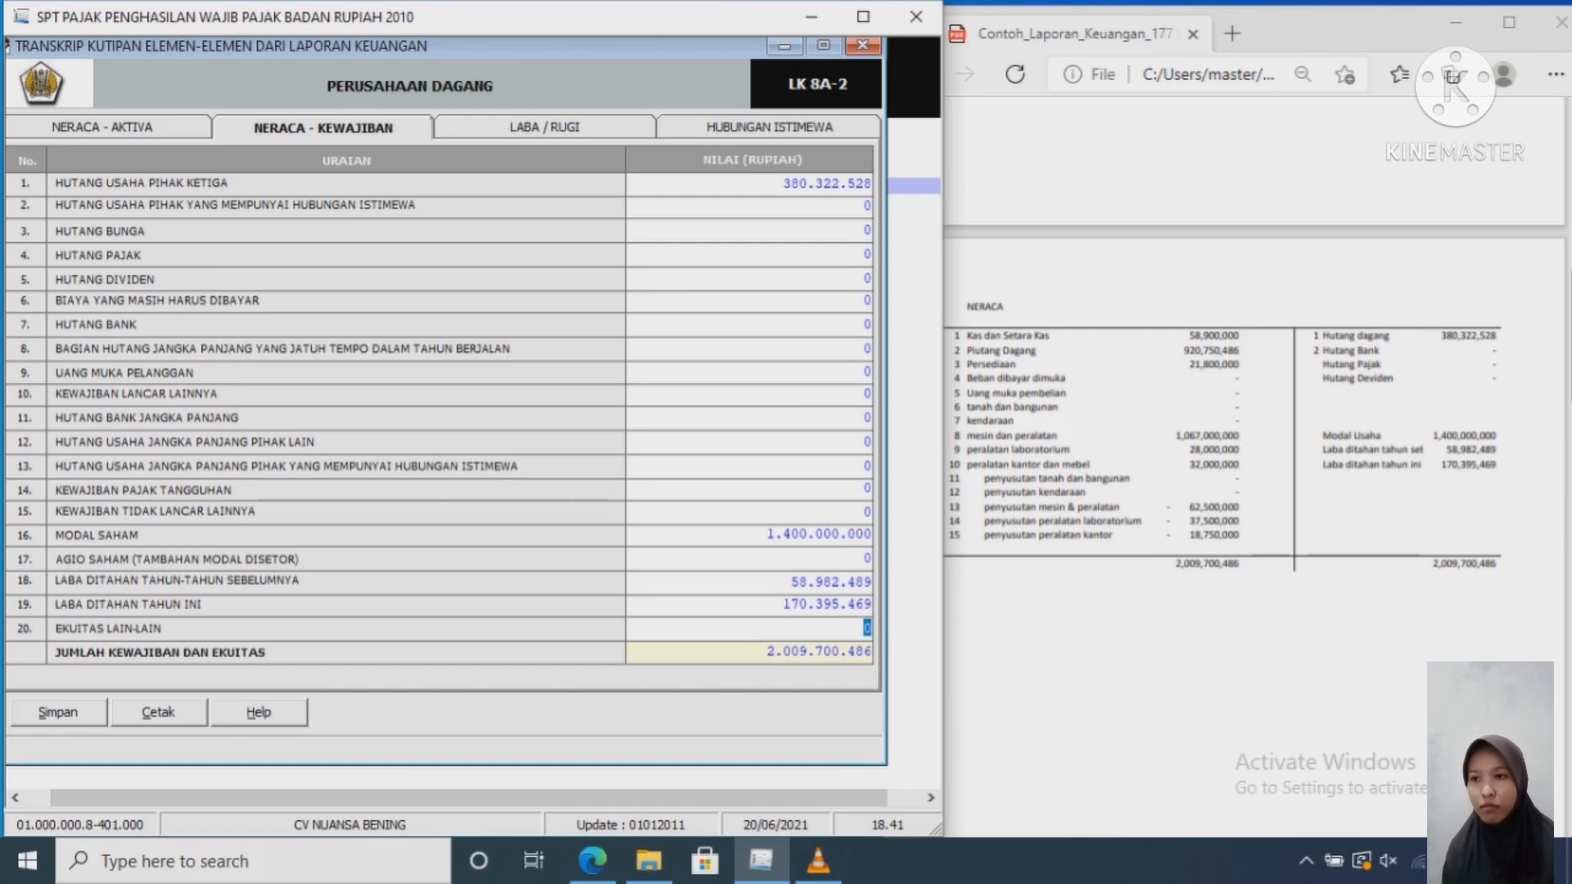
Step: Switch the form to the LABA / RUGI tab and scroll the PDF to its LABA/RUGI page
left_click(545, 128)
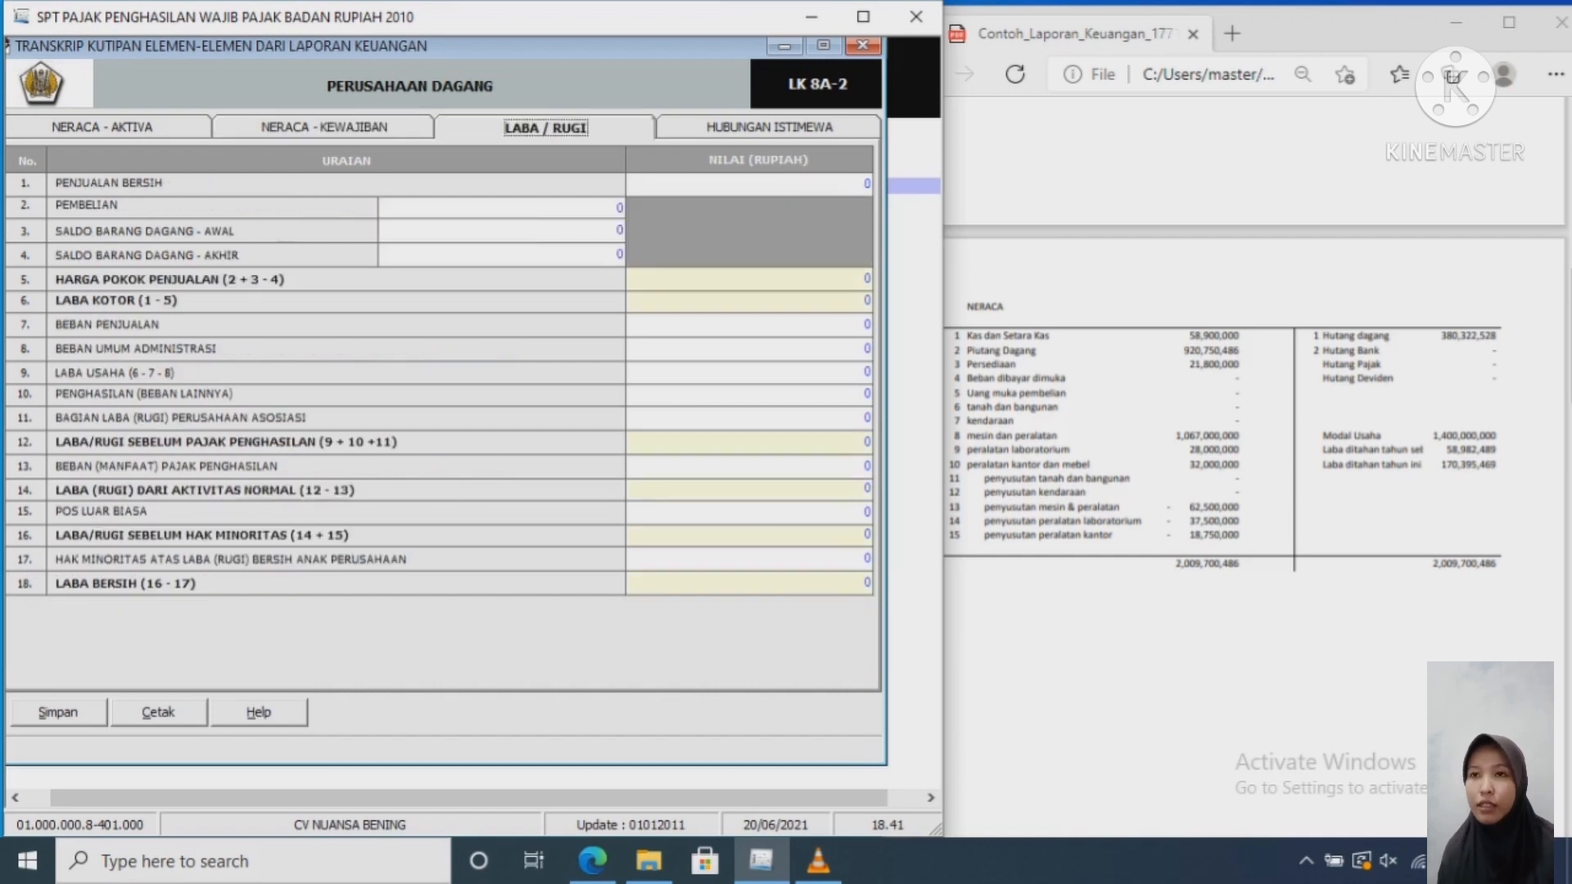
left_click(1229, 508)
scroll(1228, 508, "down", 2)
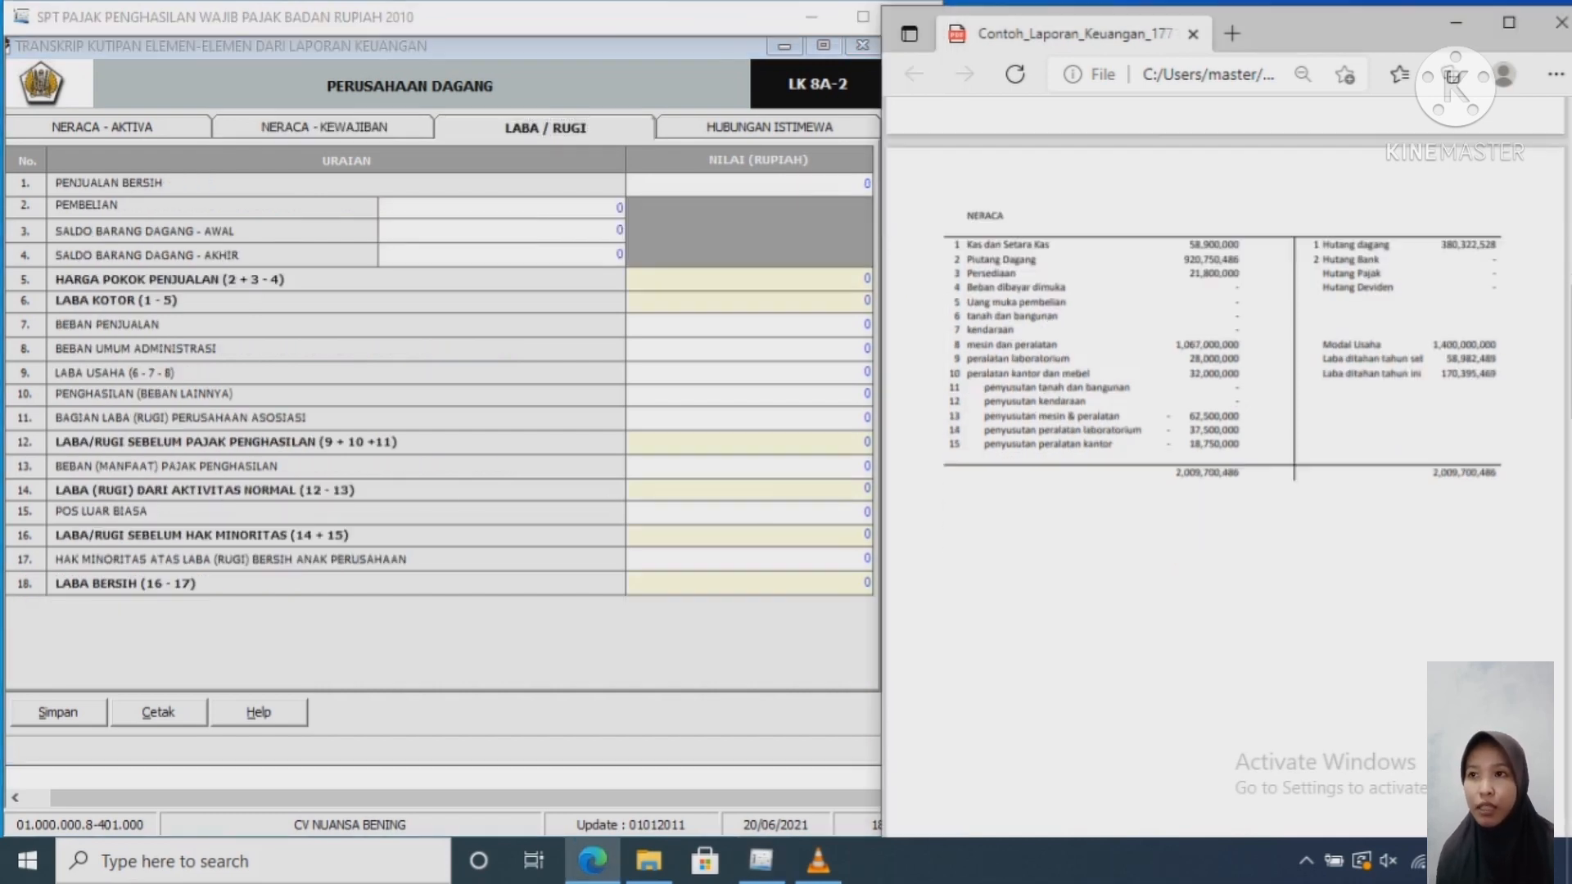
scroll(1229, 492, "down", 5)
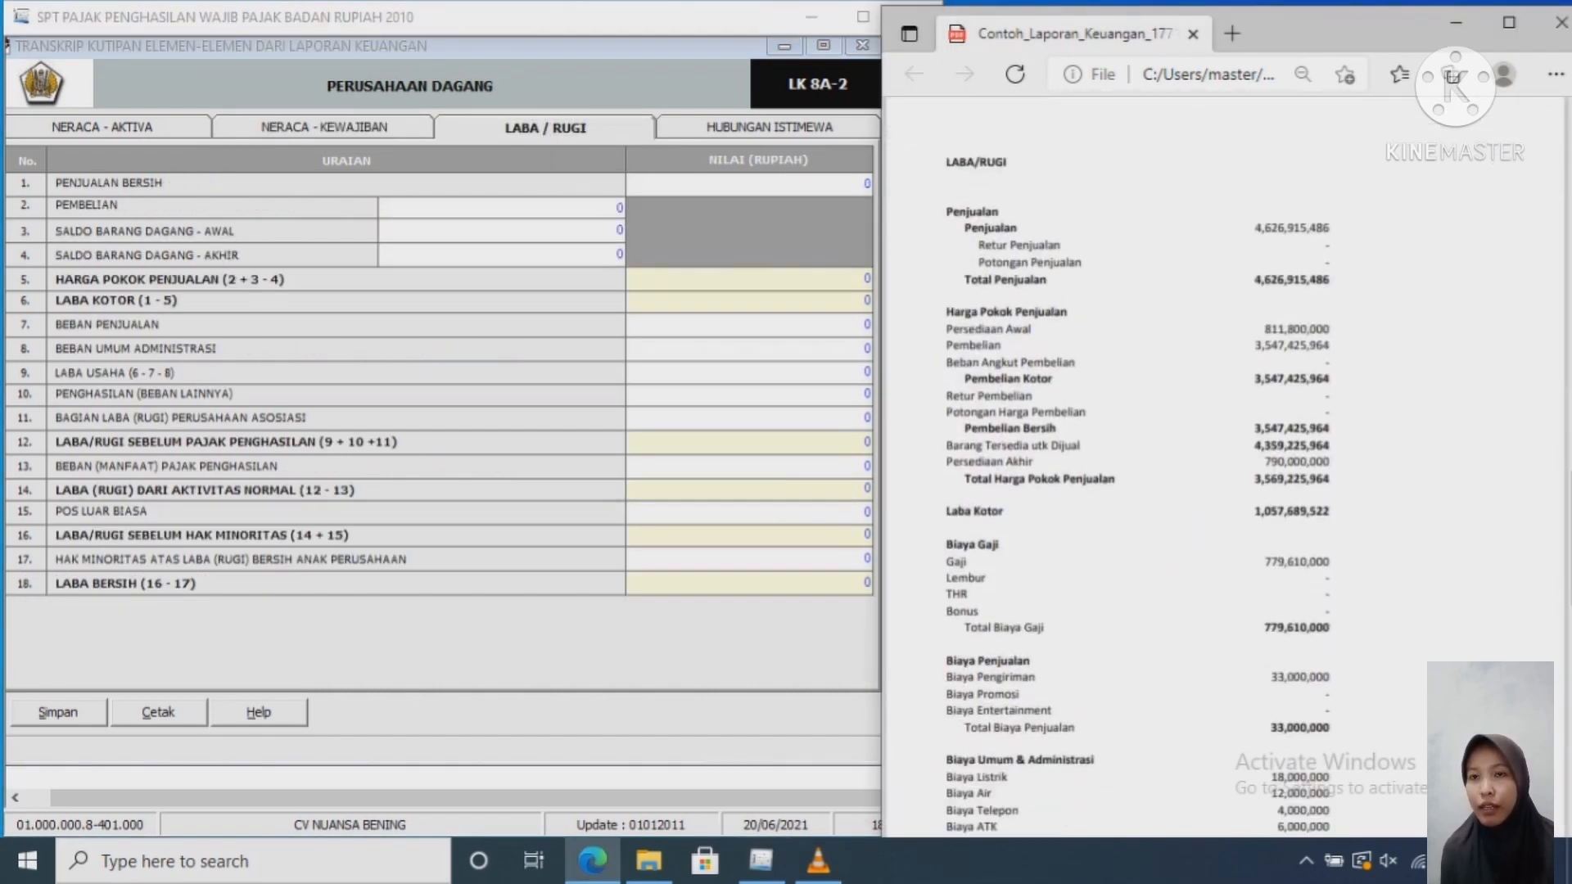
scroll(1228, 491, "down", 1)
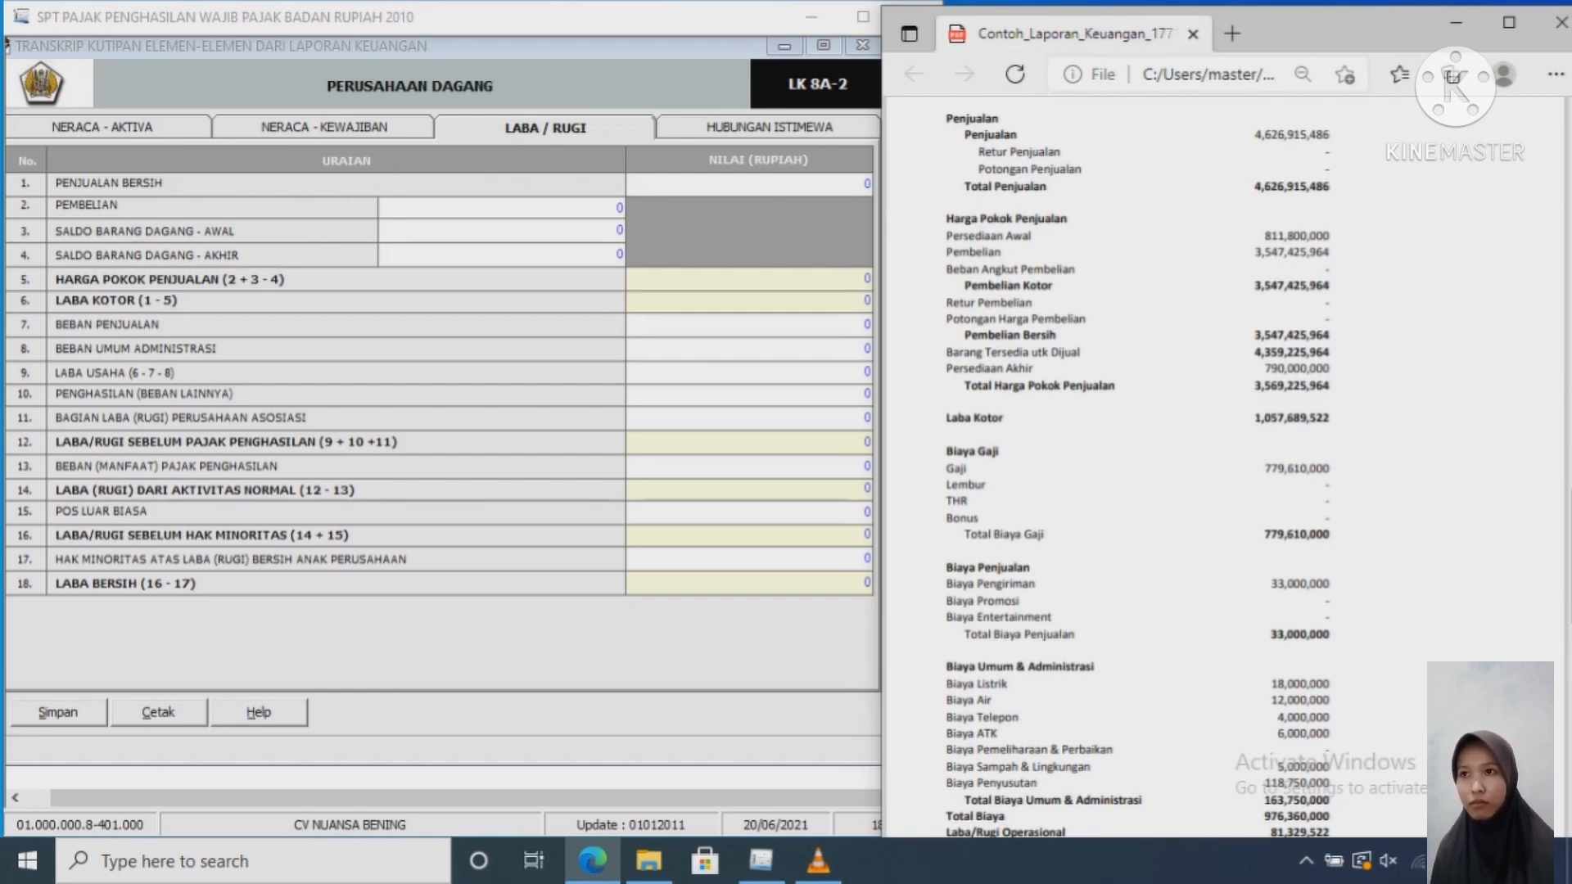
Step: Enter net sales 3,547,425,964 in Penjualan Bersih and type the same figure into Pembelian
left_click(864, 183)
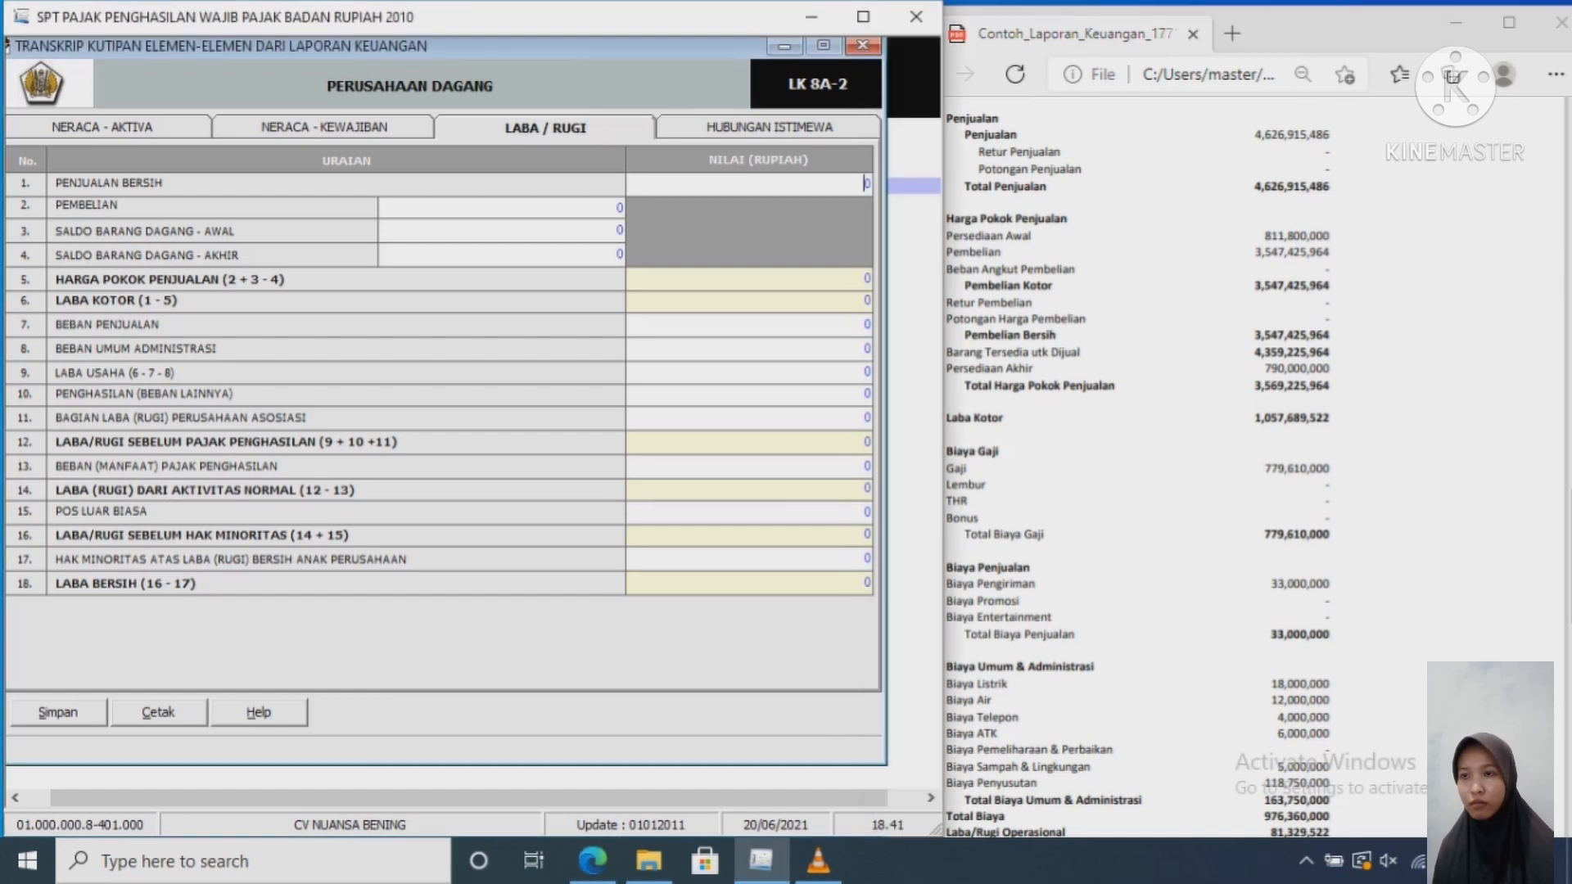
type("3")
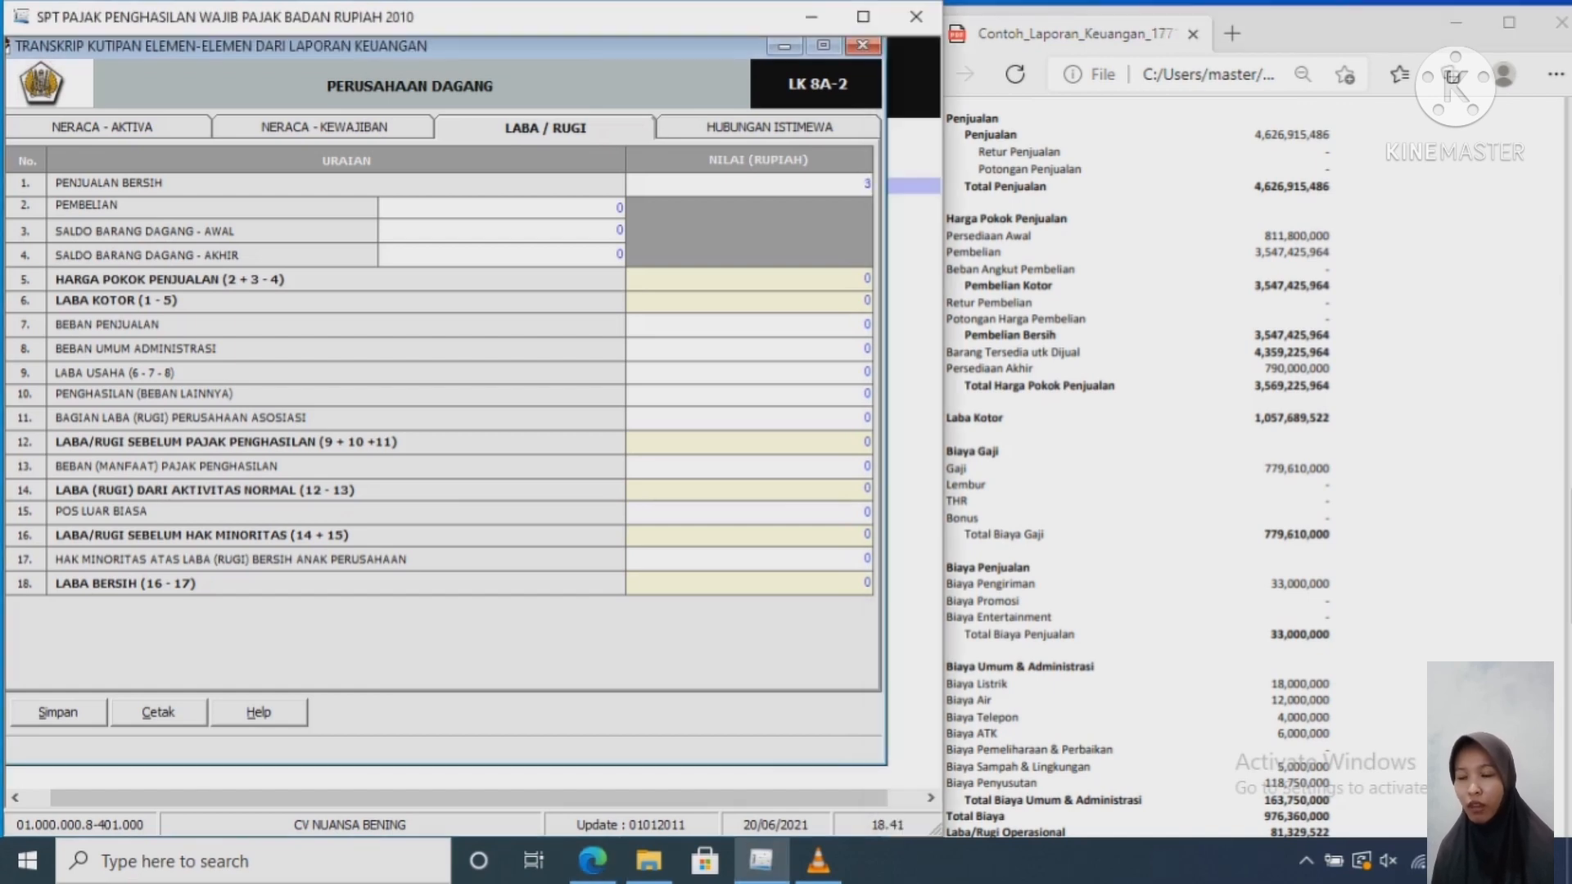
type("54")
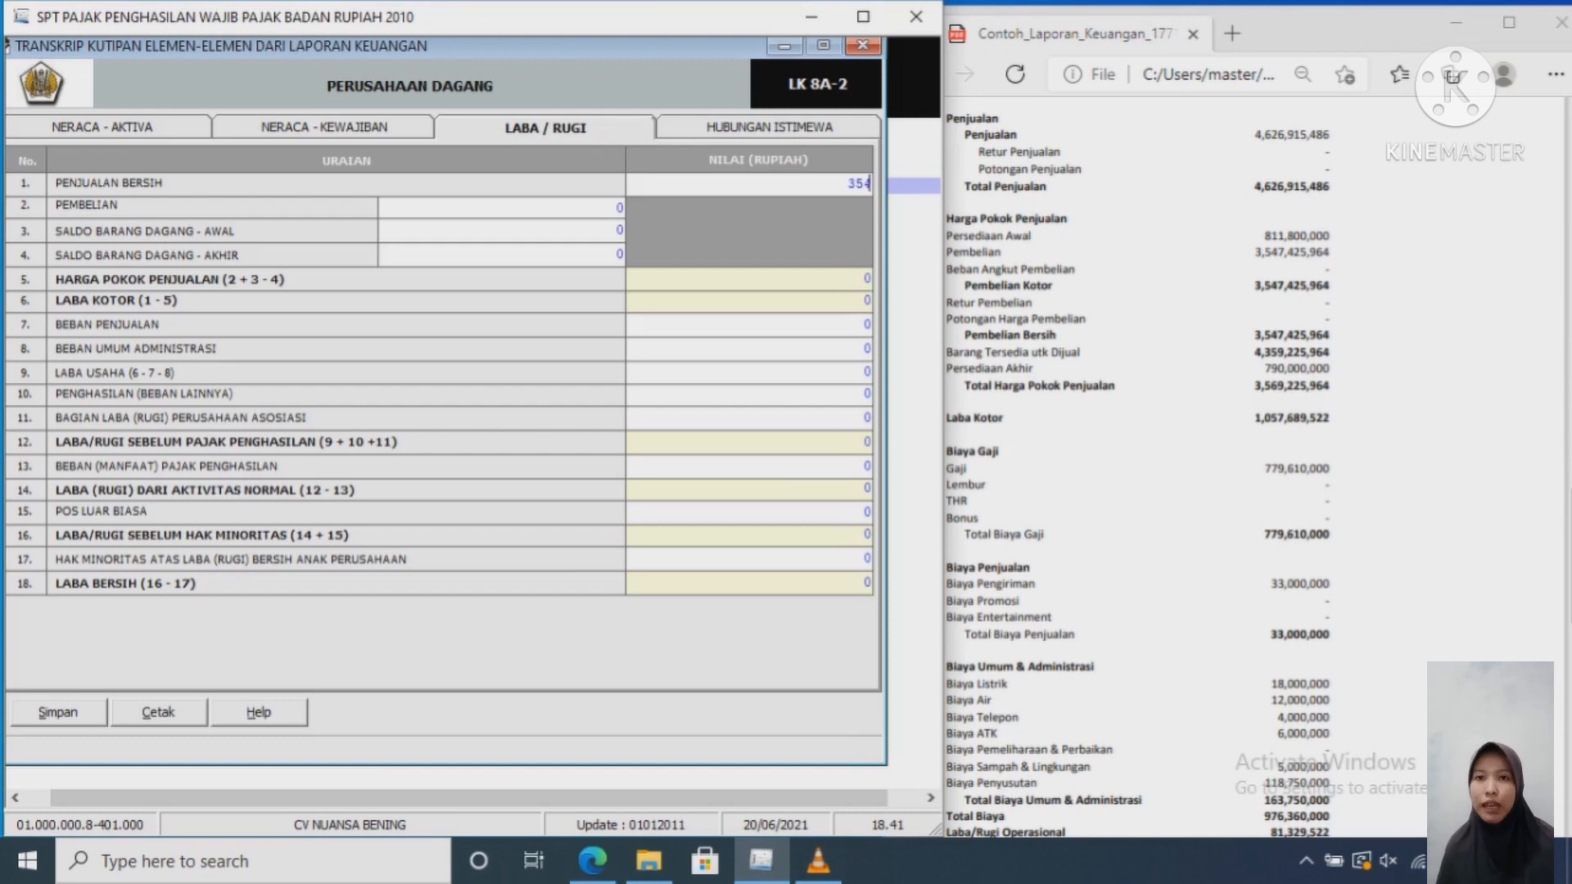
type("742")
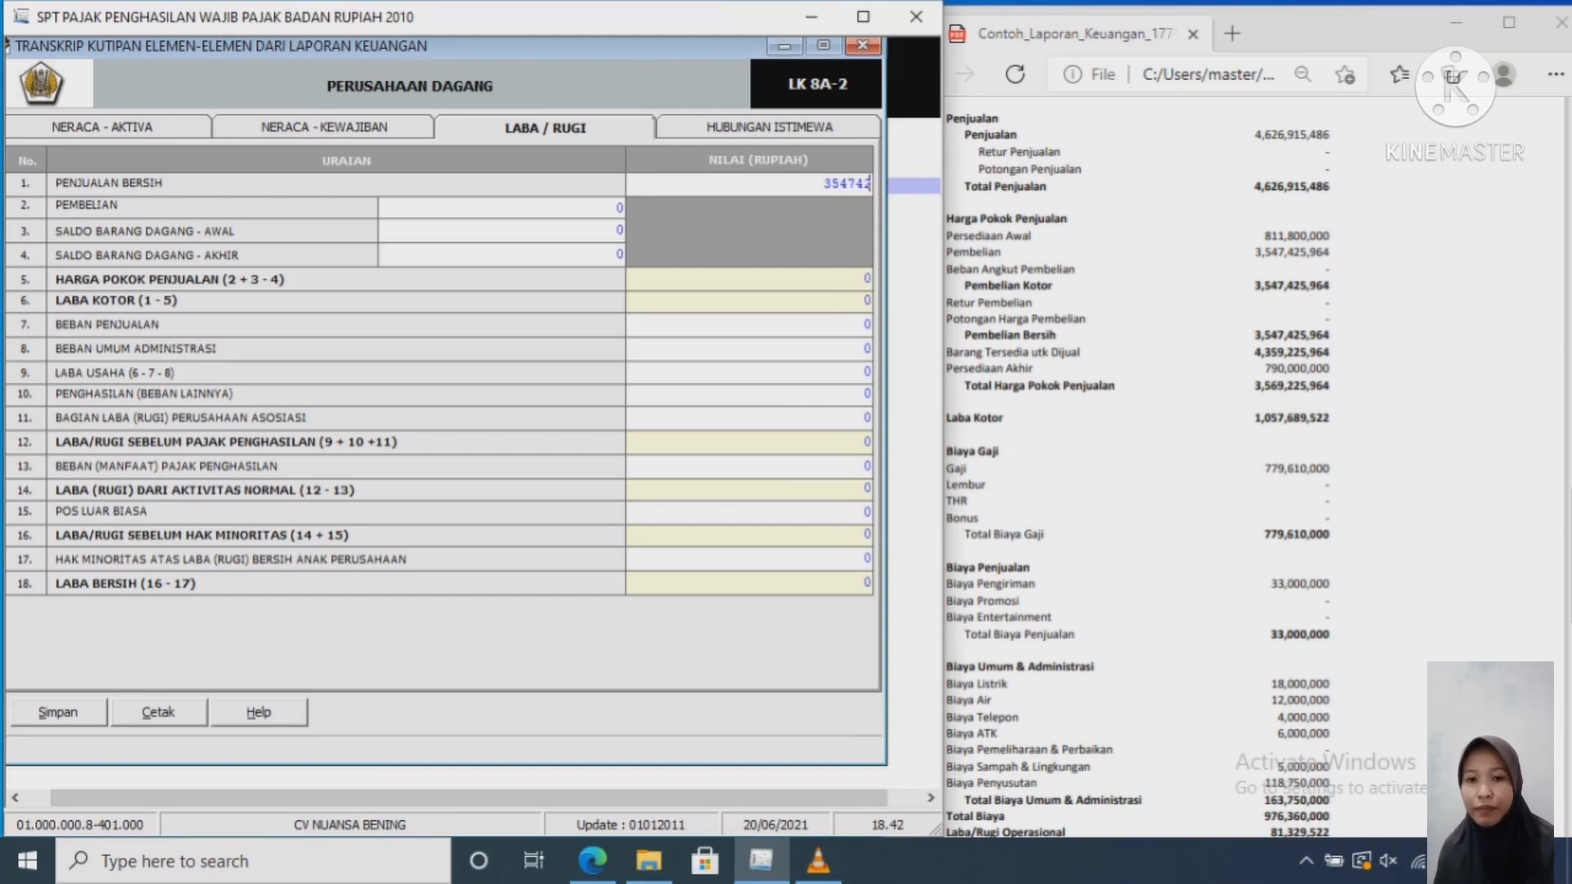
type("5")
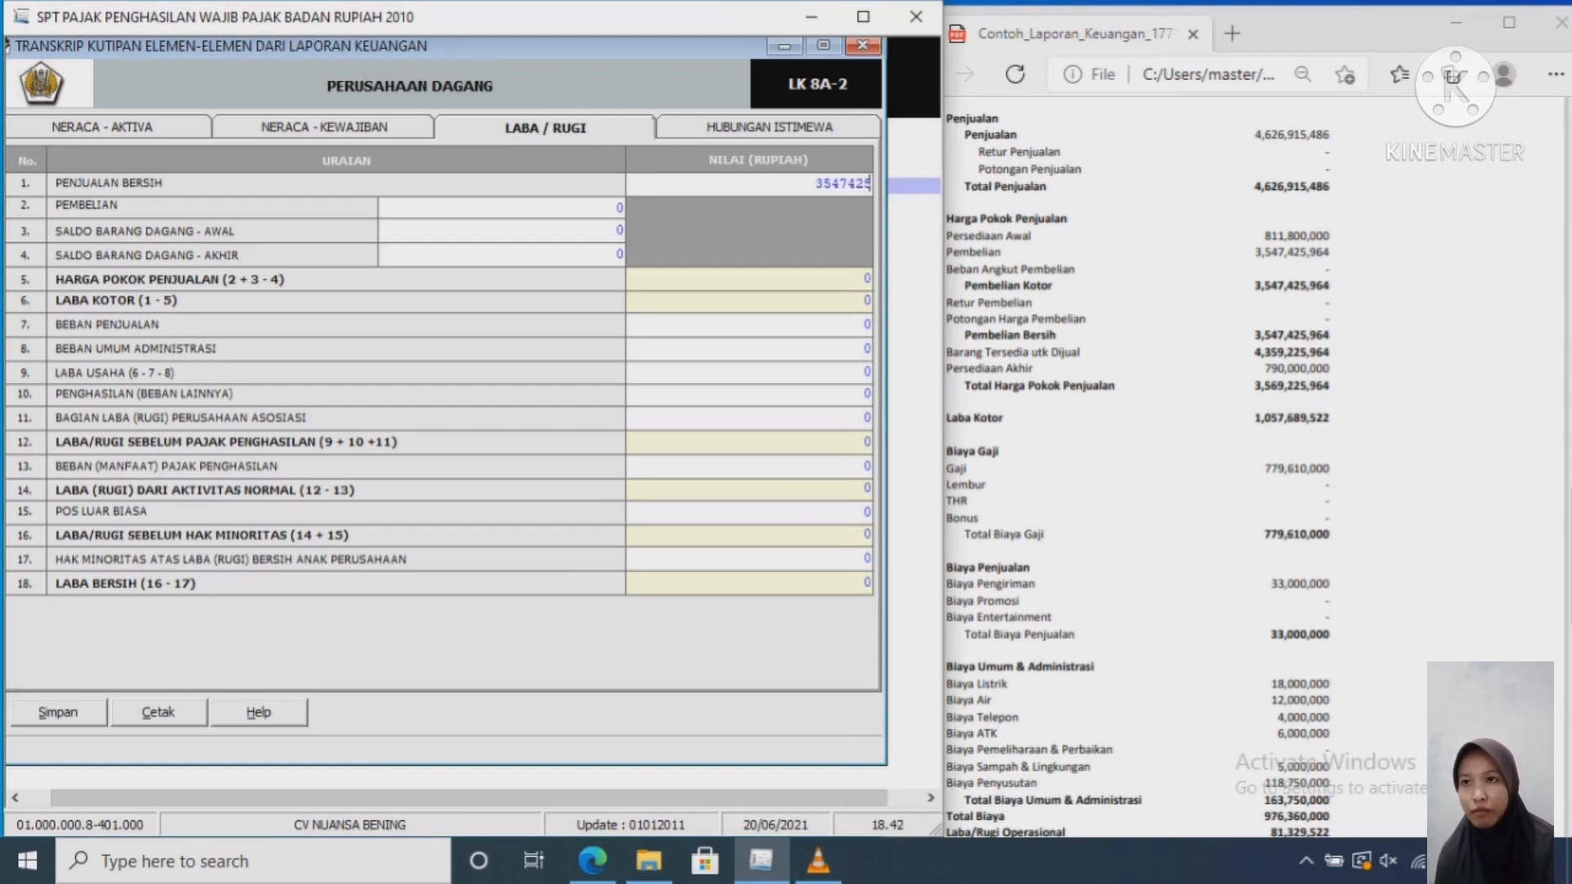
type("9")
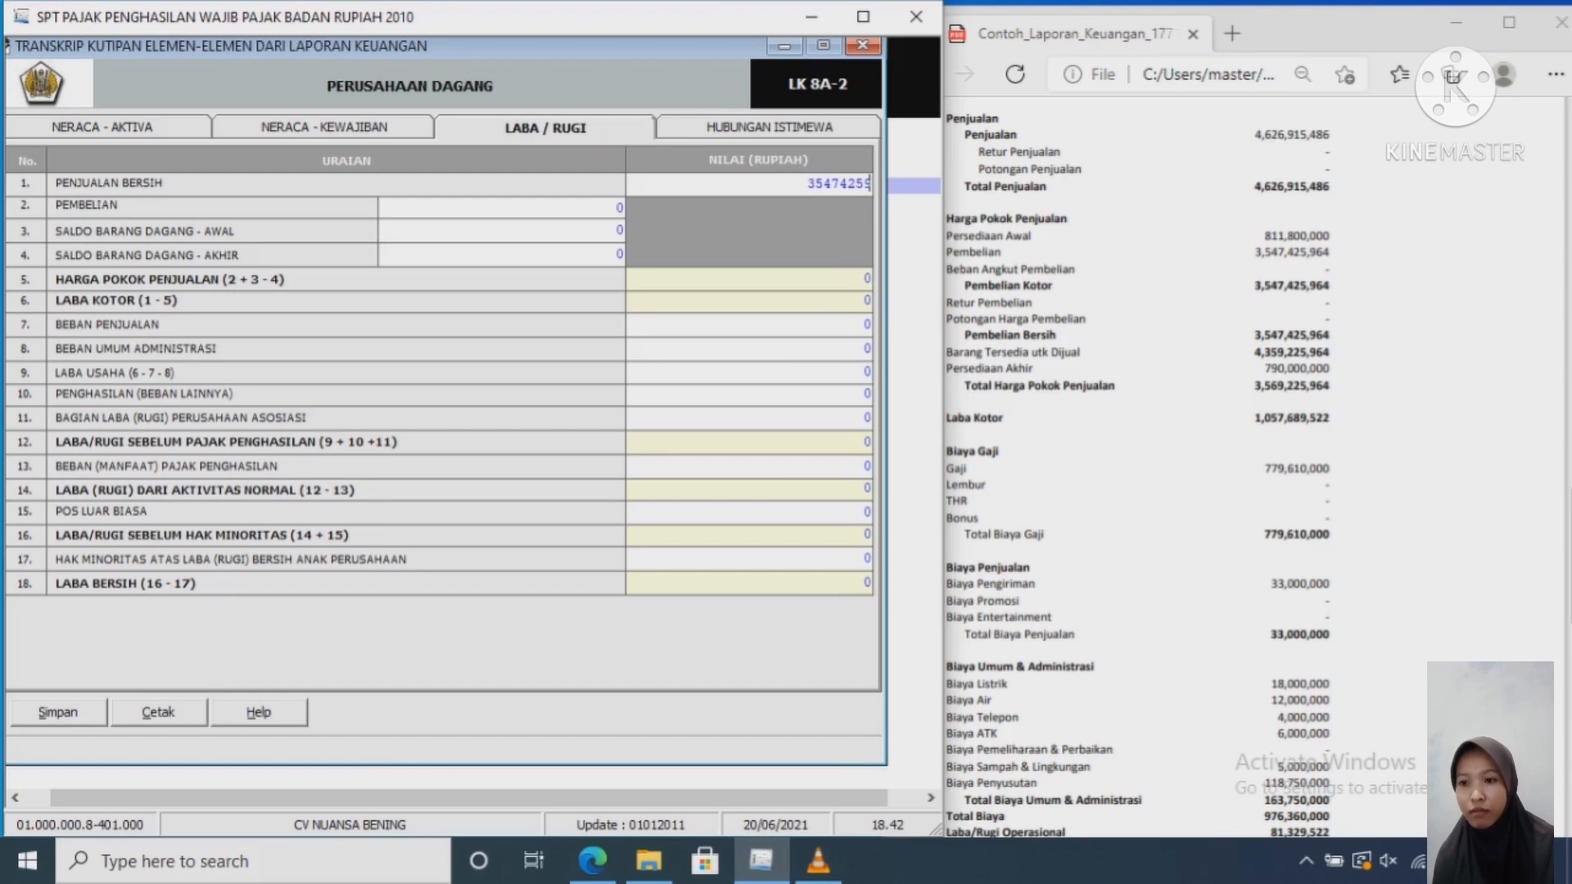
type("64")
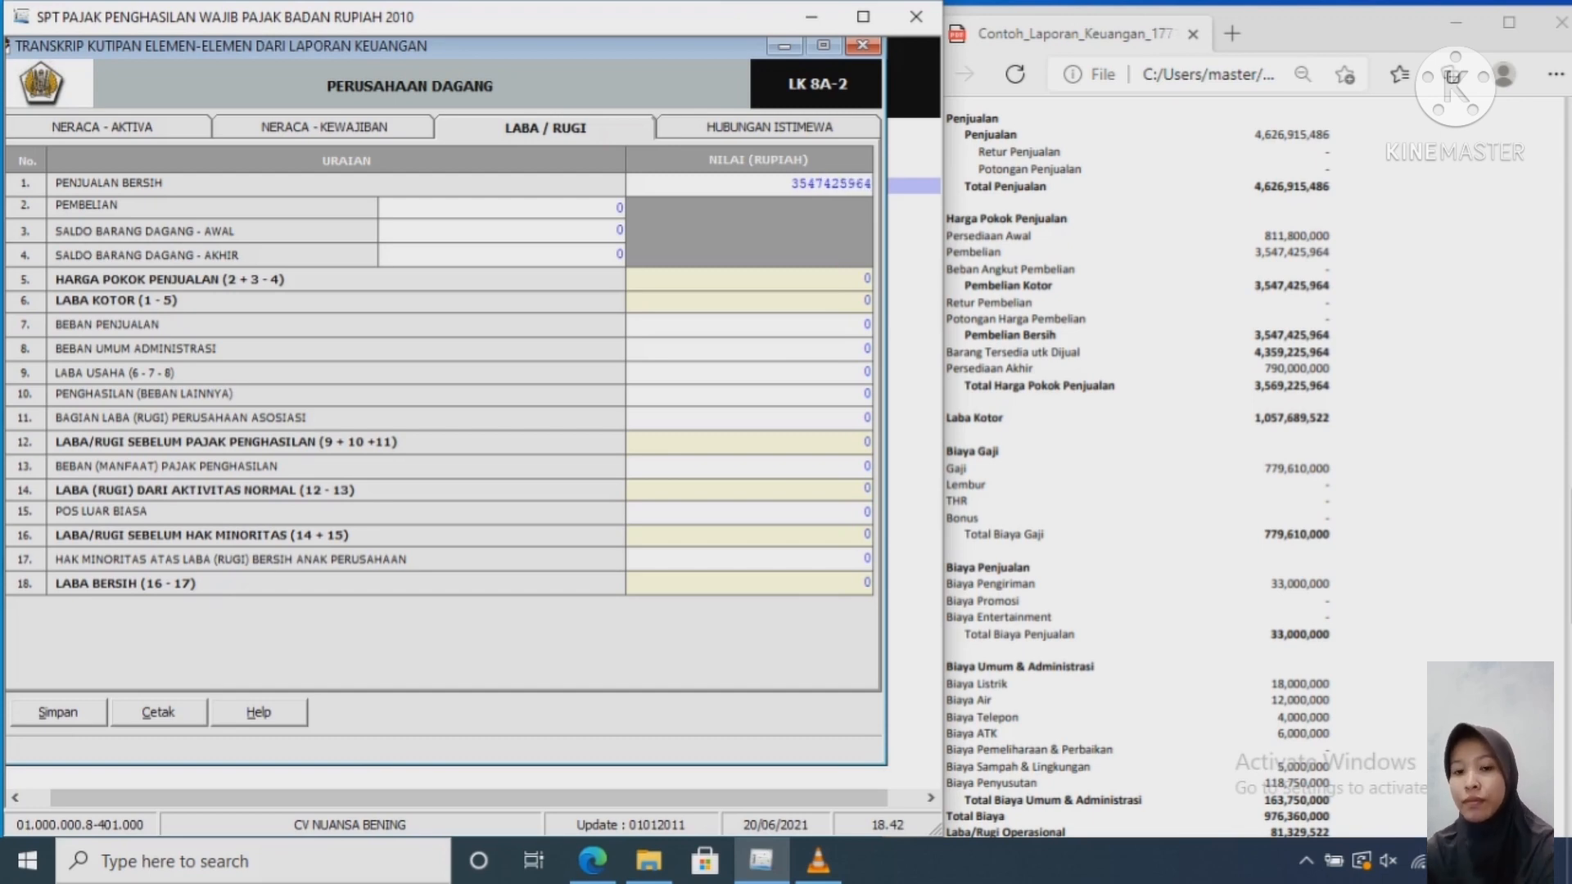
key("Tab")
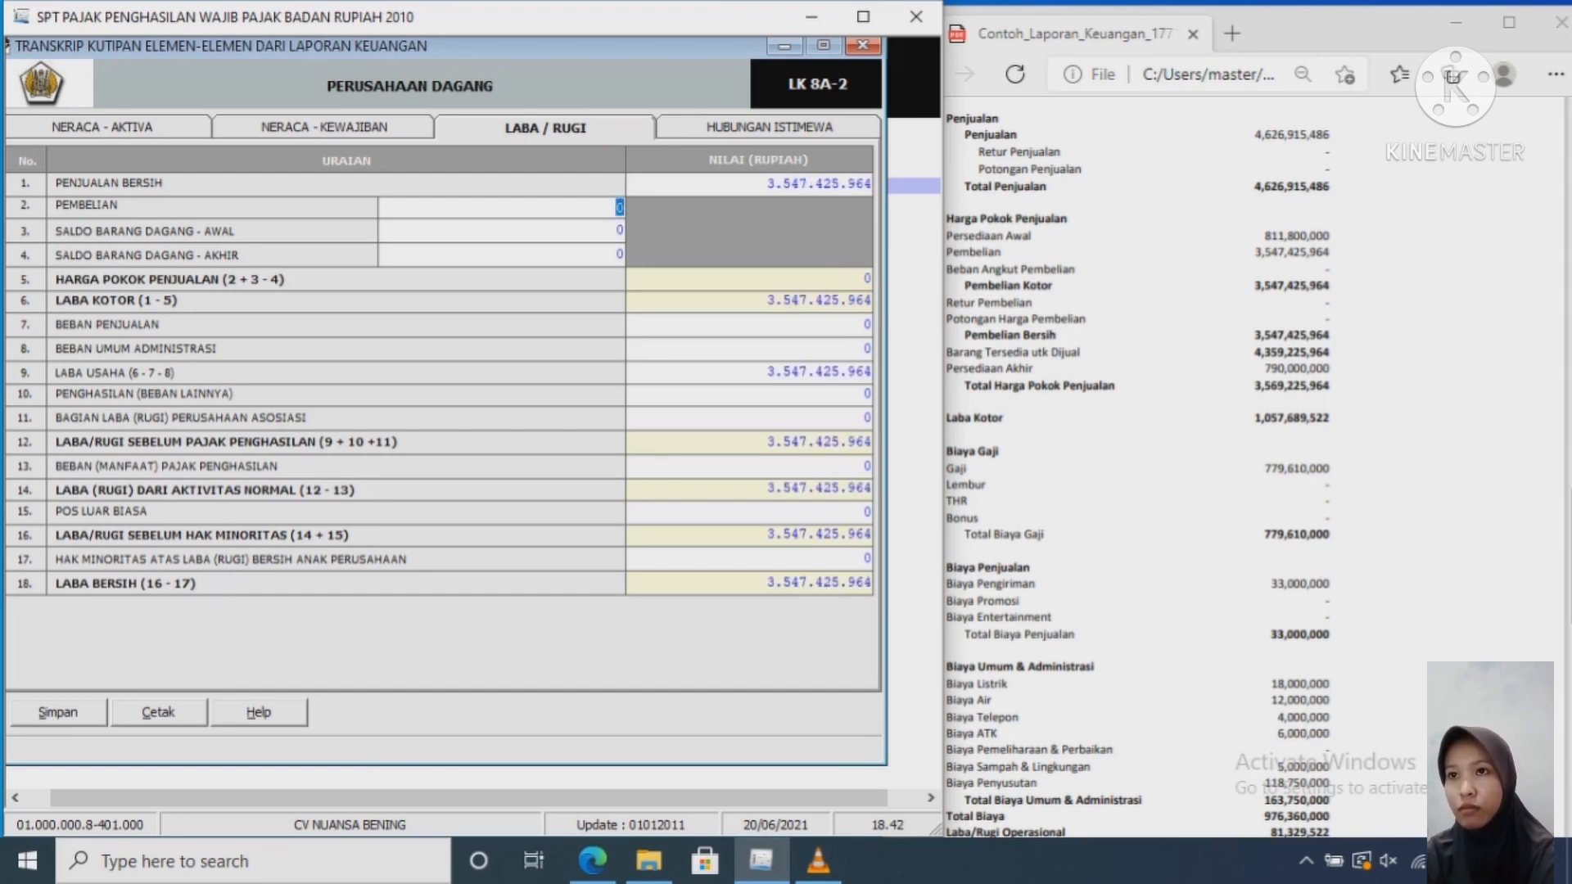
type("35")
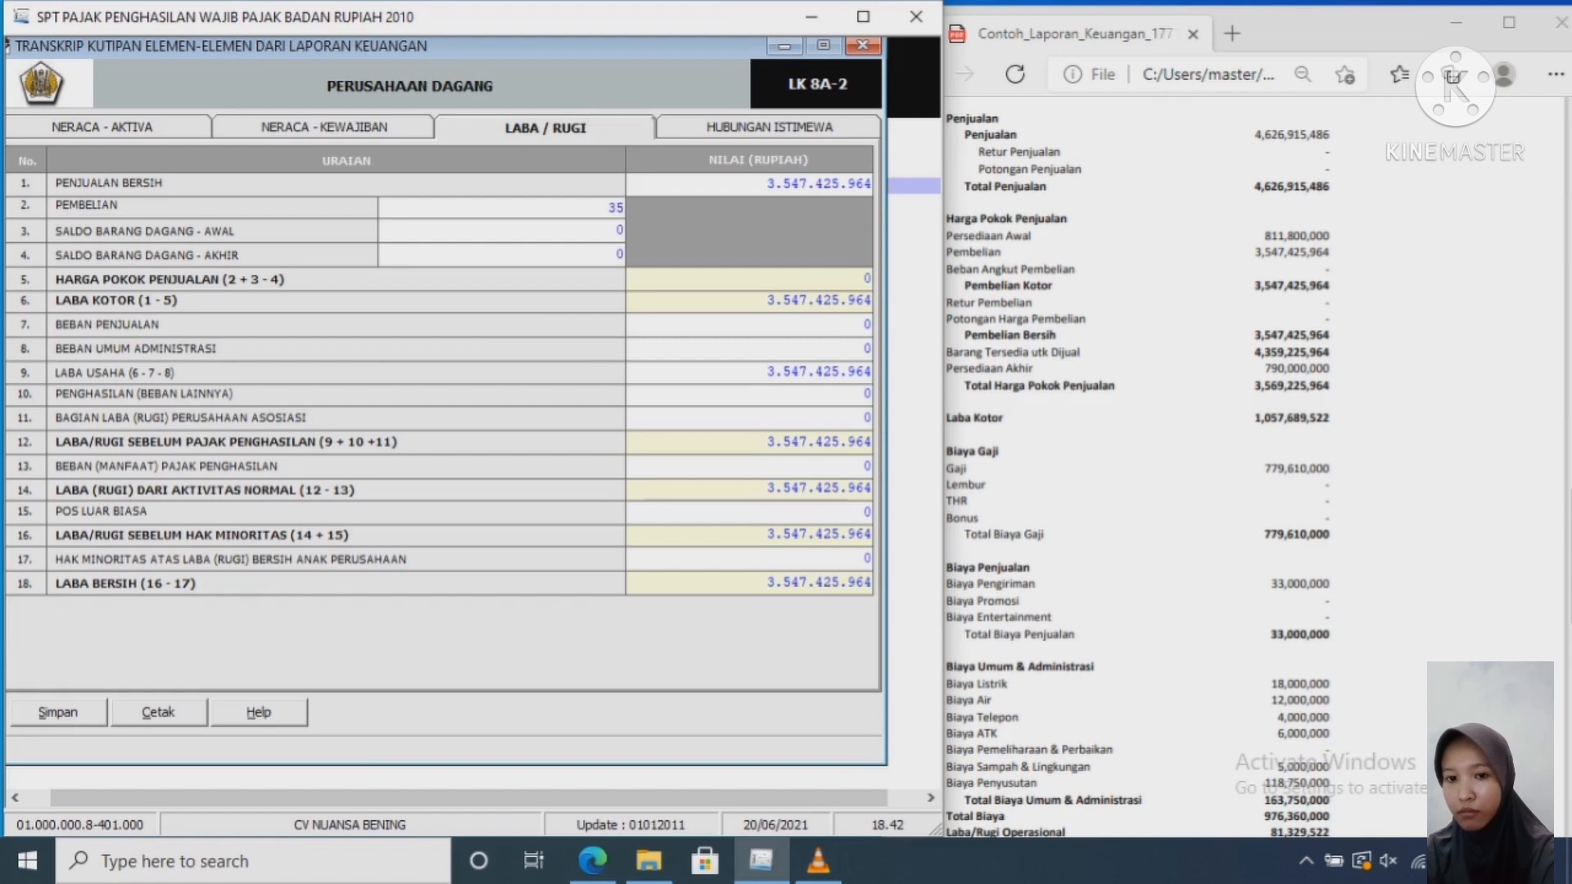
type("47")
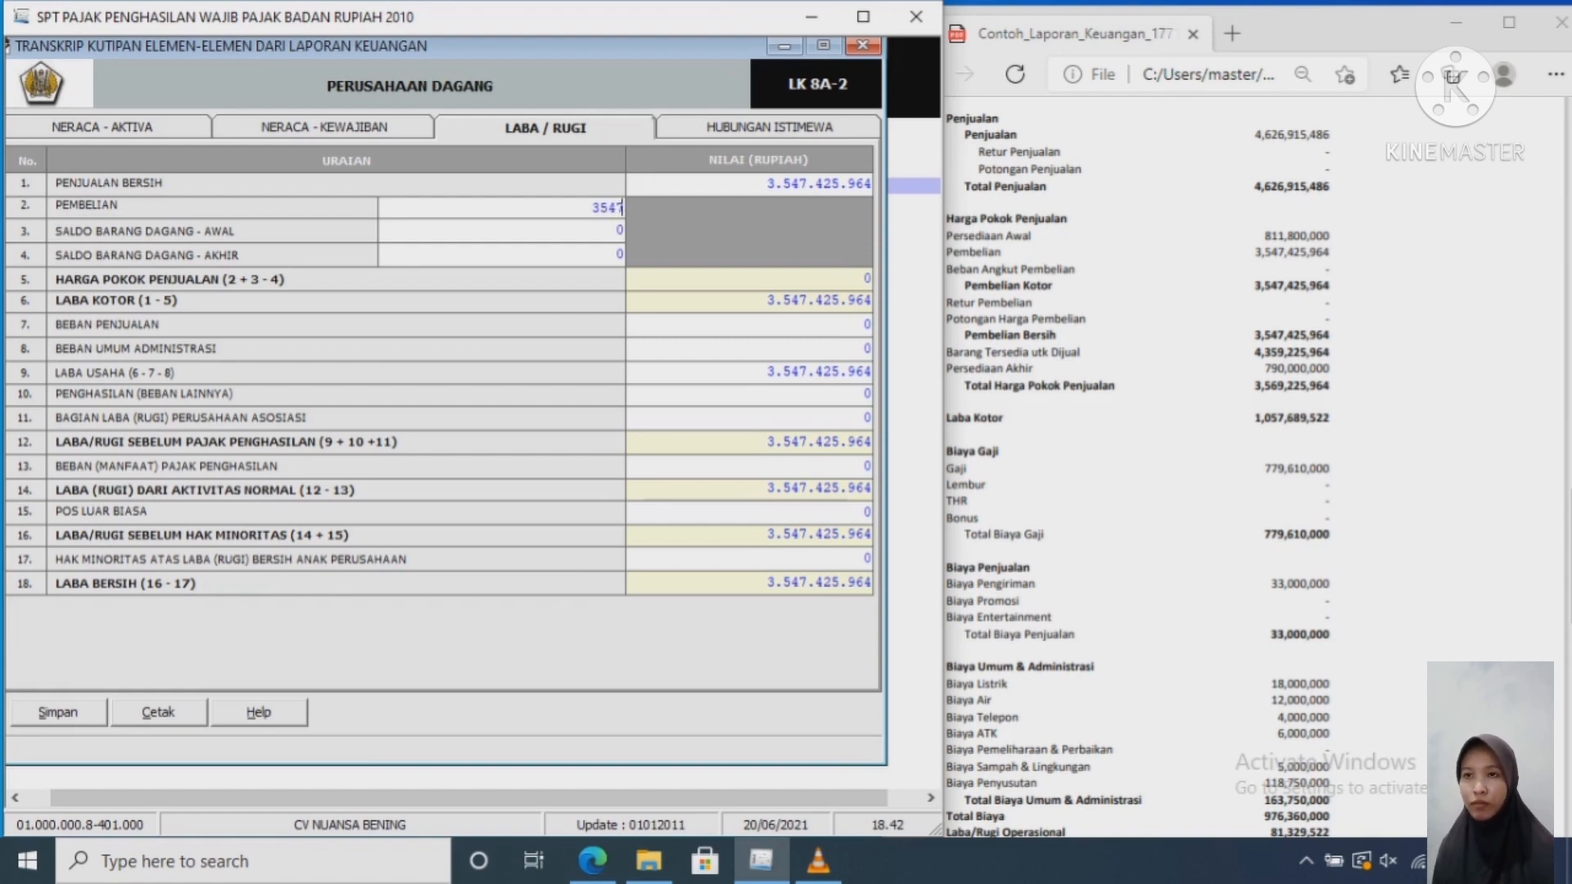
type("425")
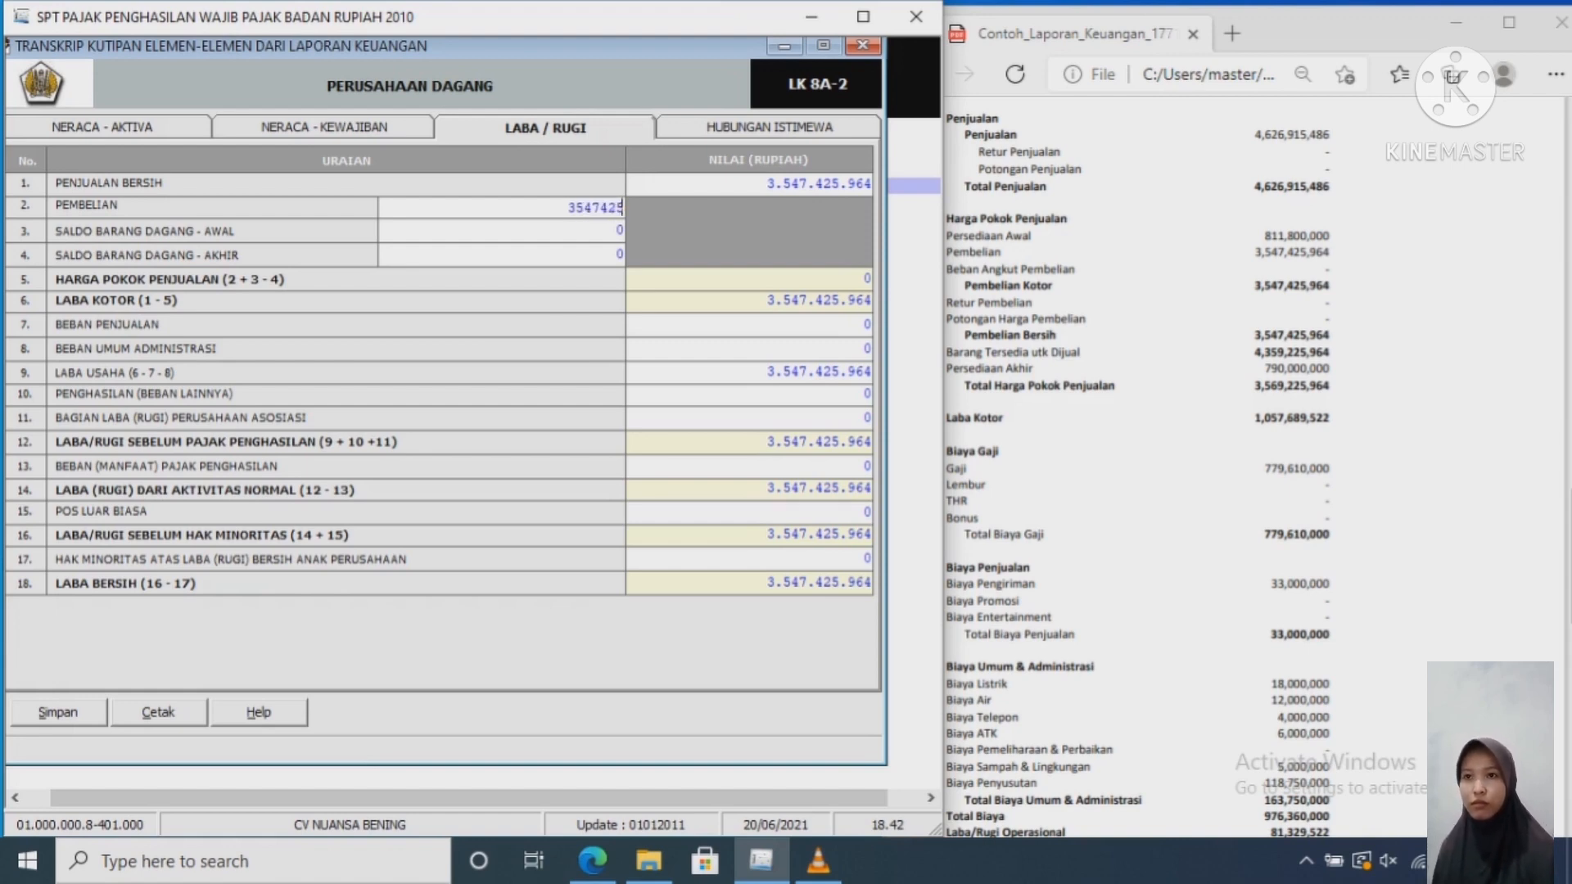
type("964")
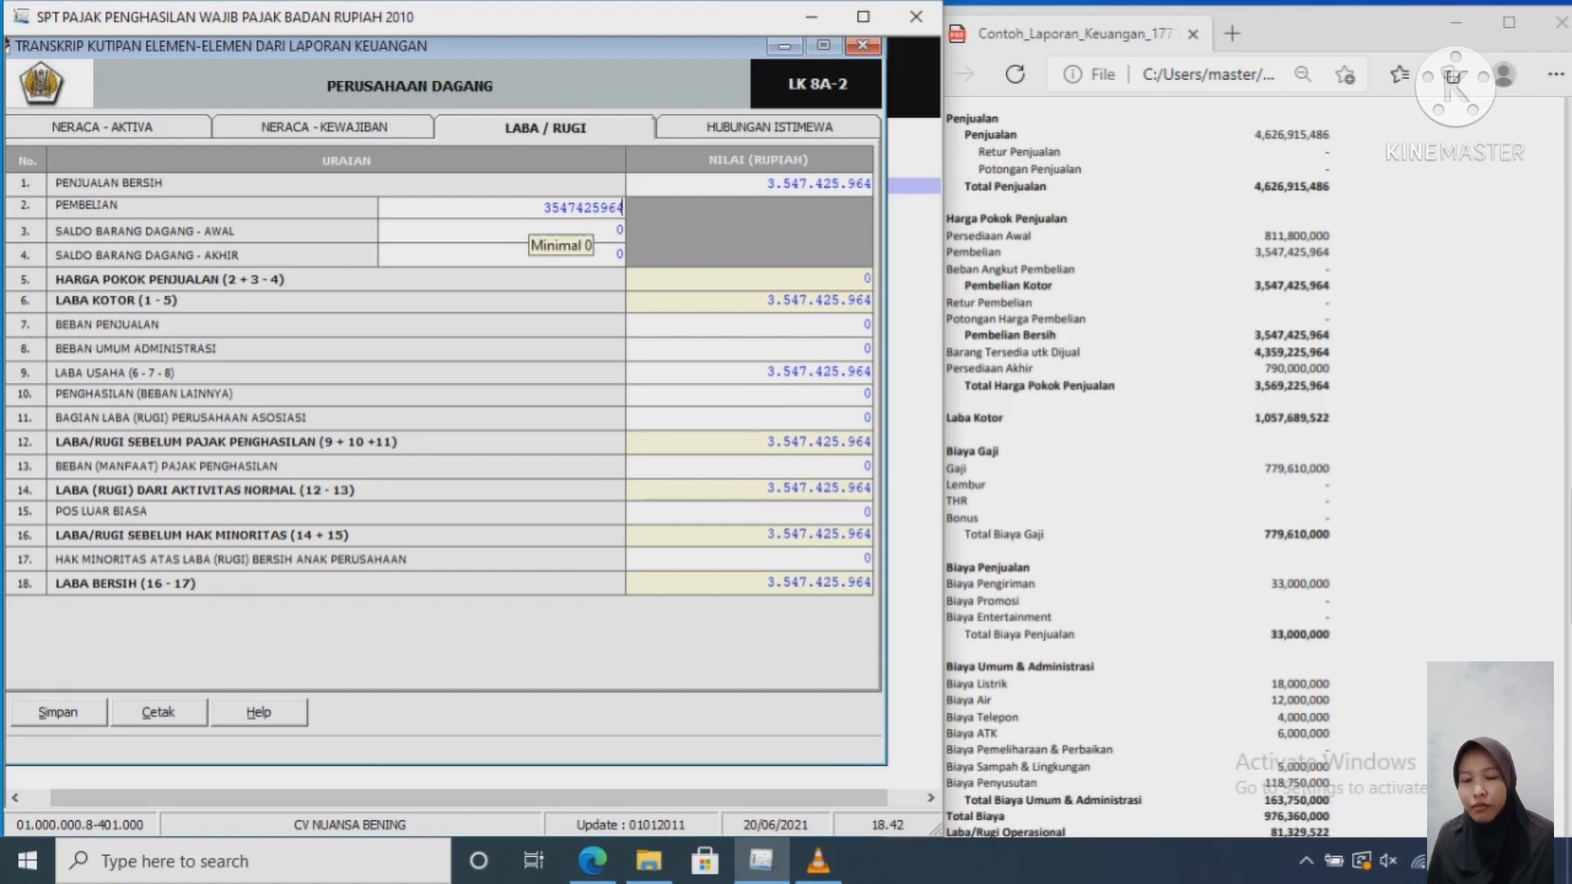
Step: Enter opening inventory 811,800,000 and closing inventory 790,000,000, giving cost of goods sold 3,569,225,964
key("Tab")
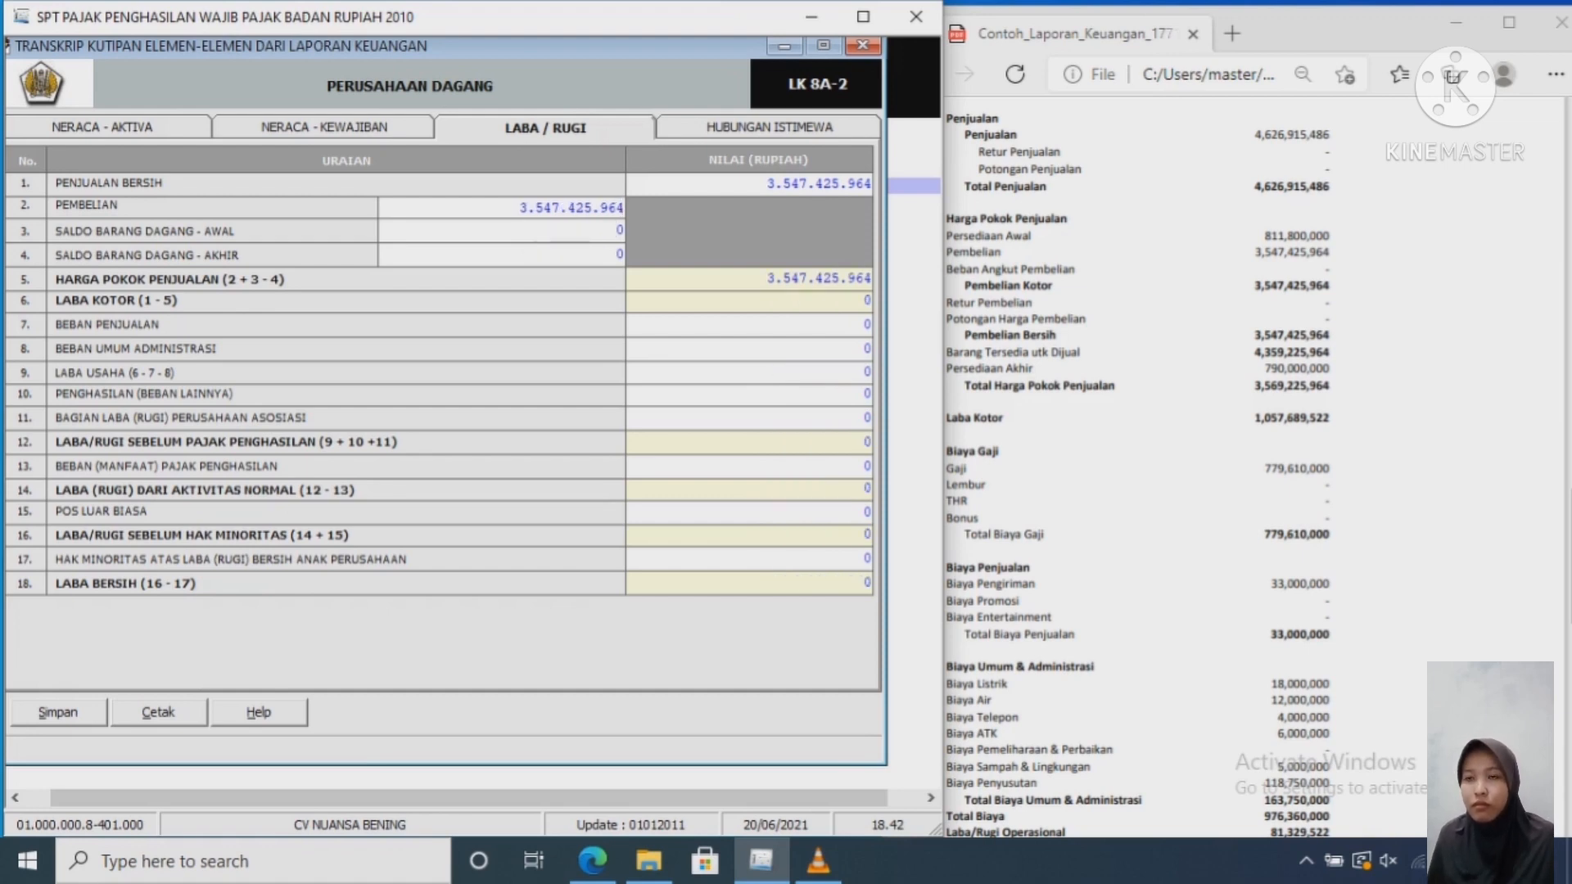
type("818")
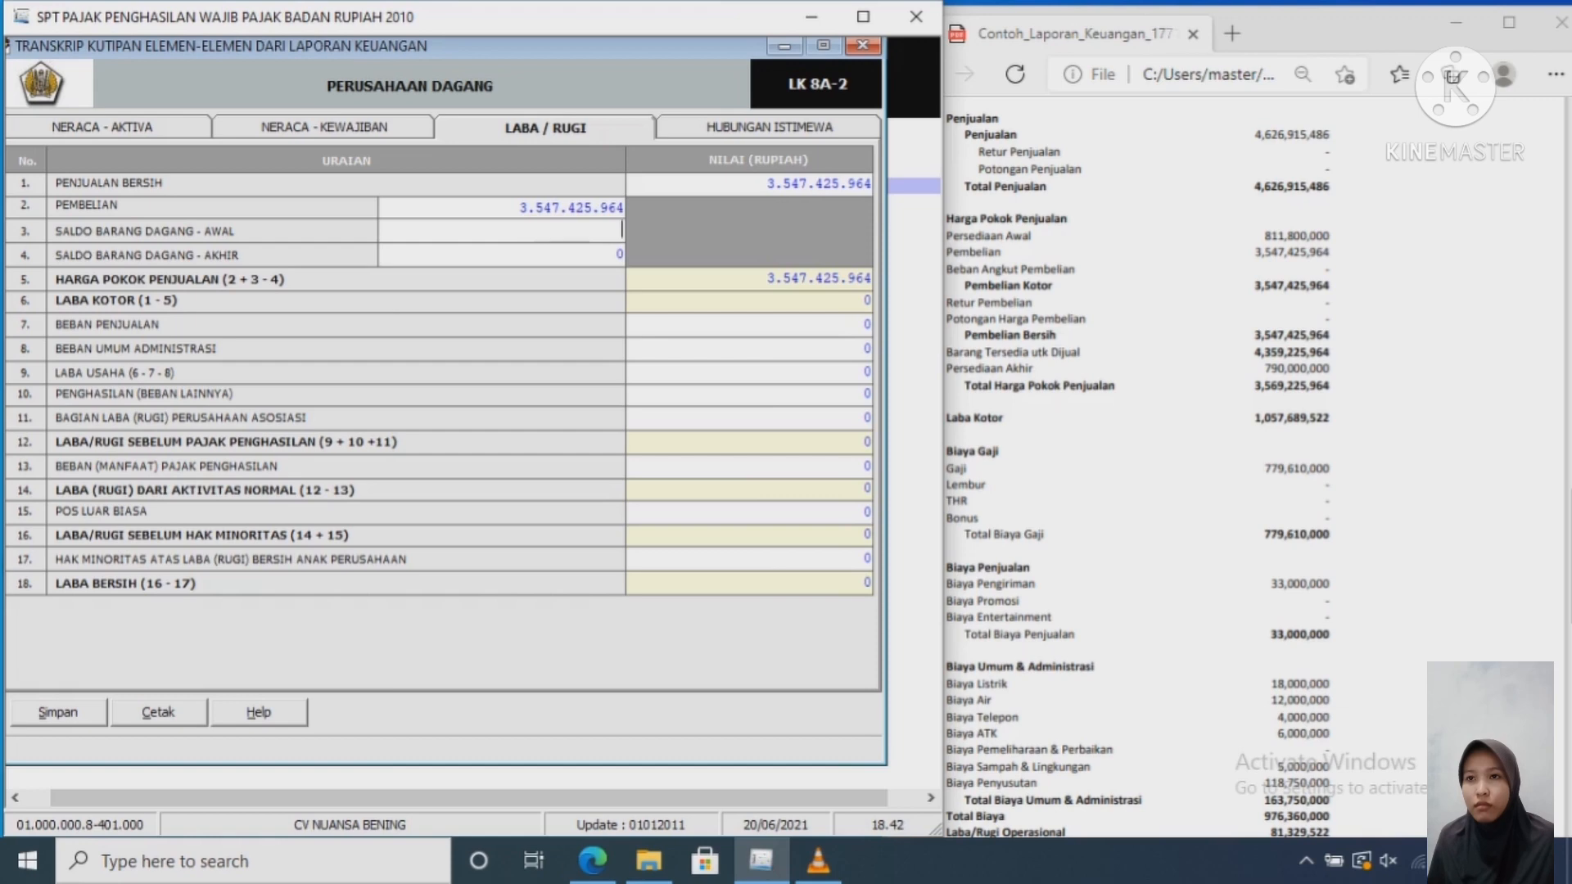
type("00000")
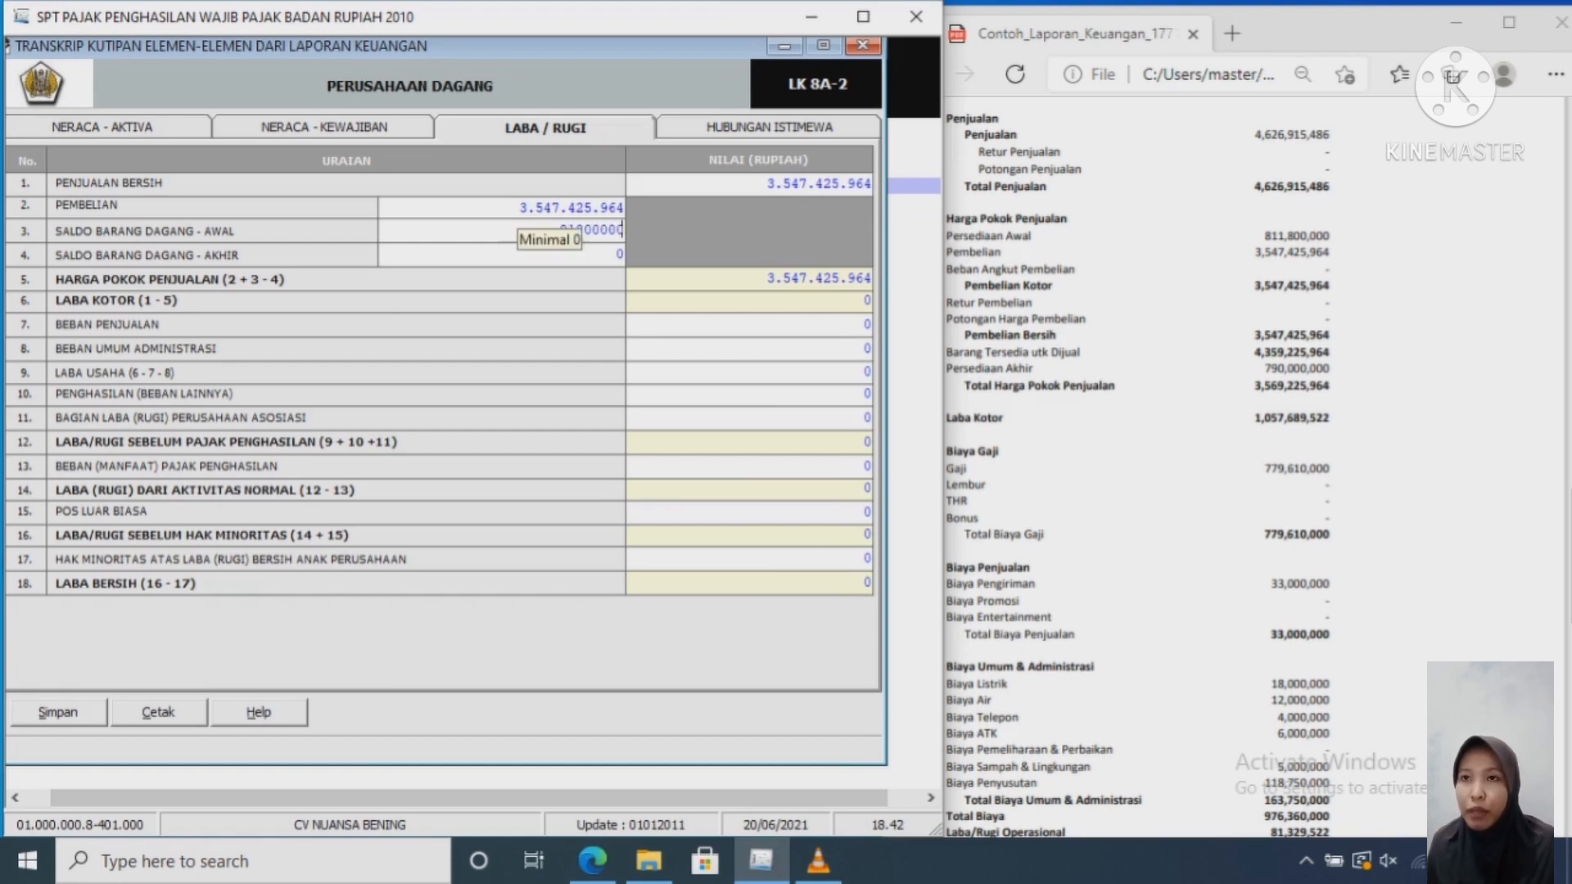
key("Tab")
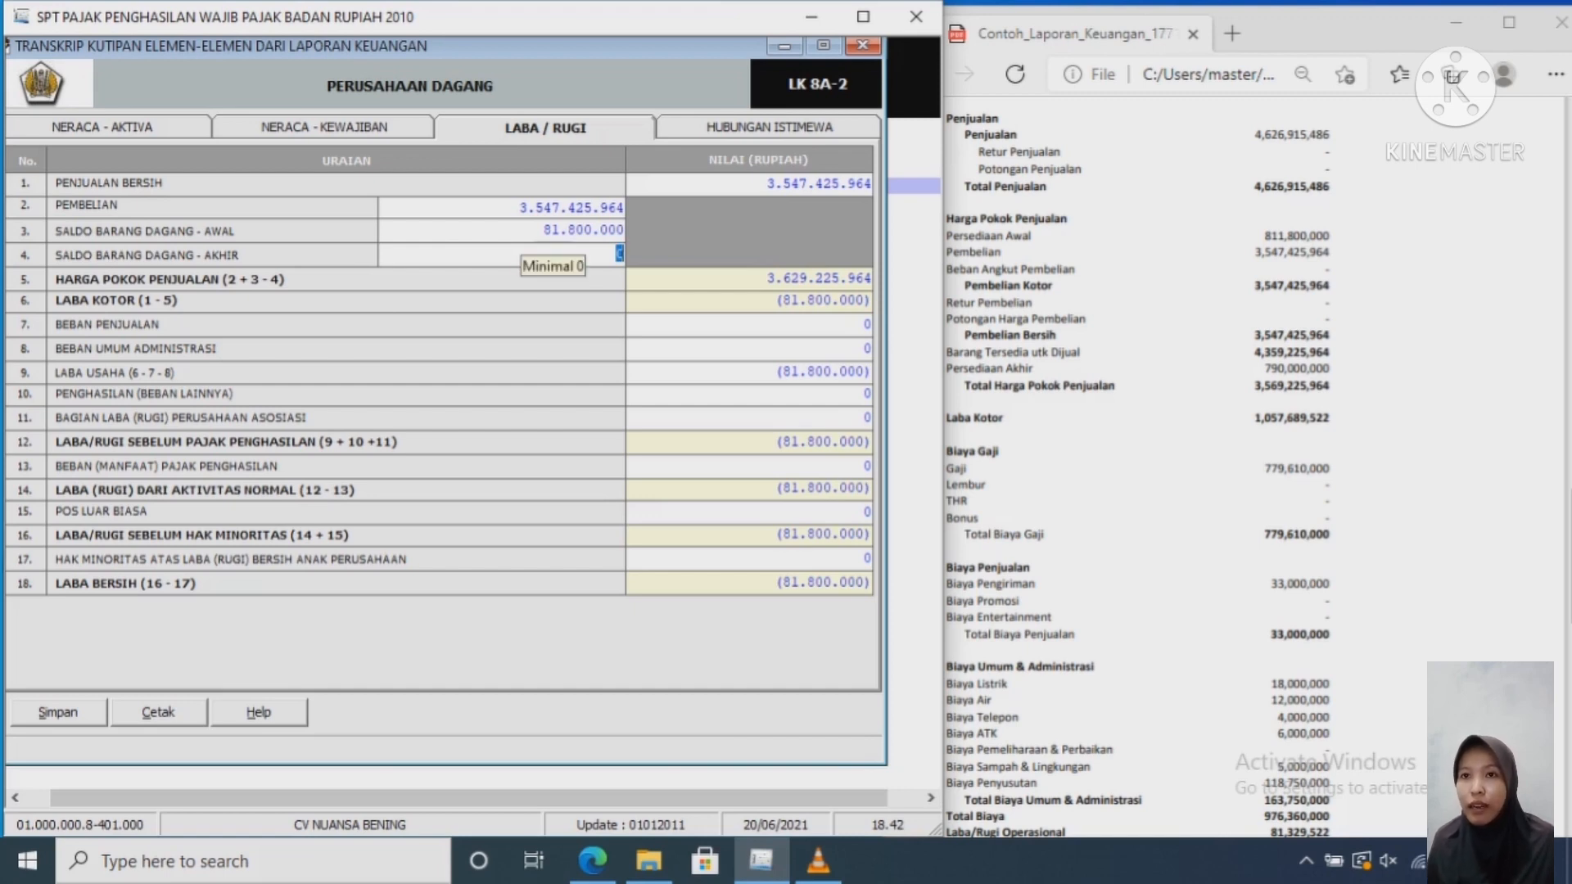
left_click(547, 230)
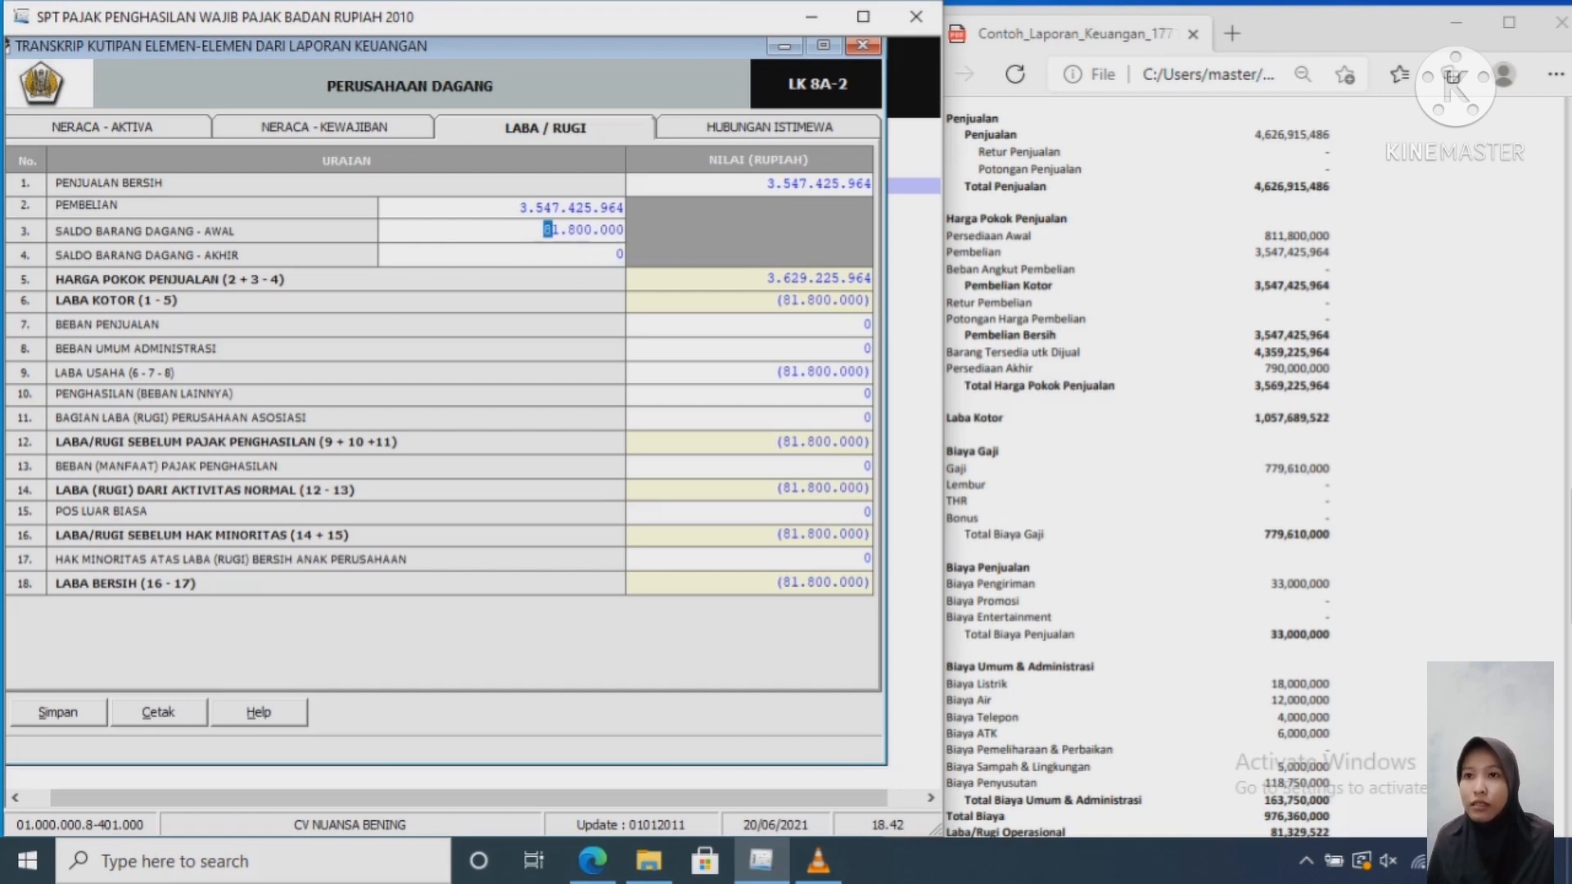
left_click(560, 230)
type("1")
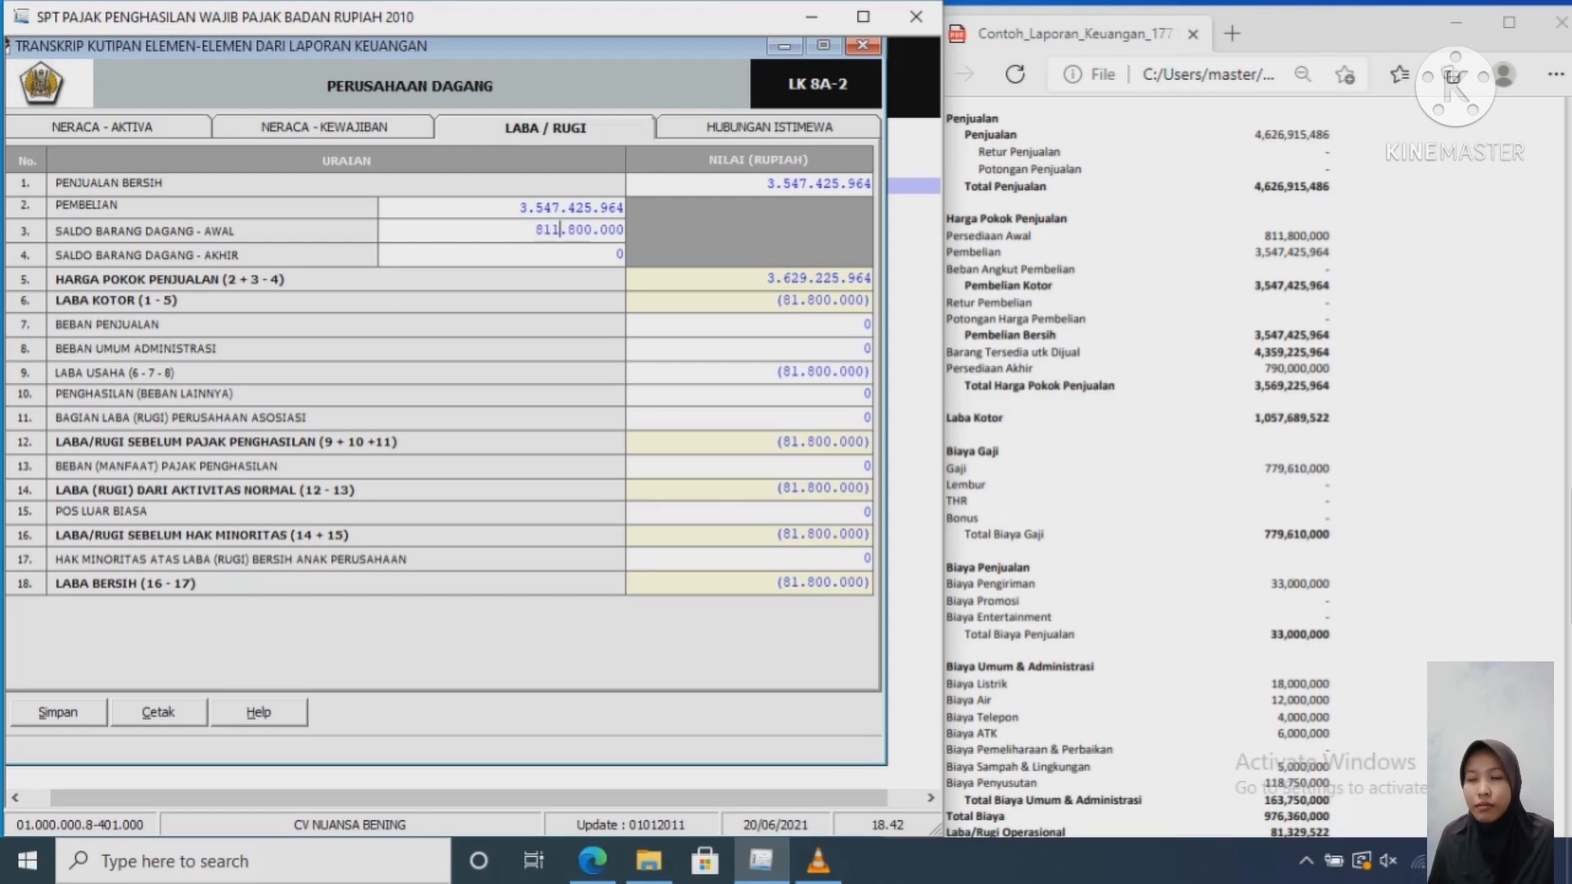
key("Tab")
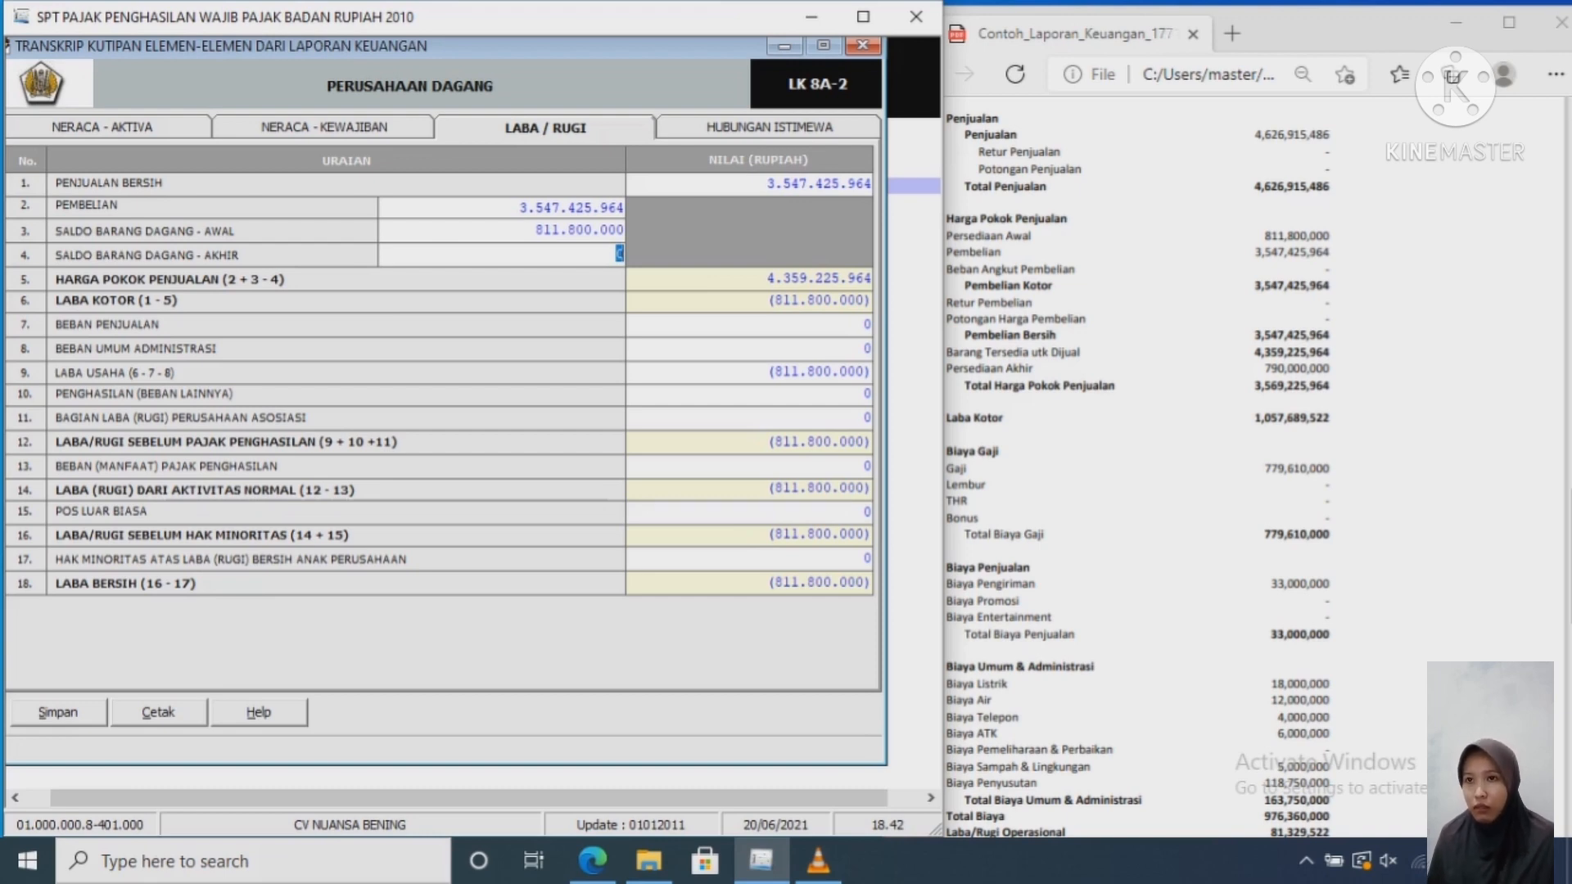
type("790")
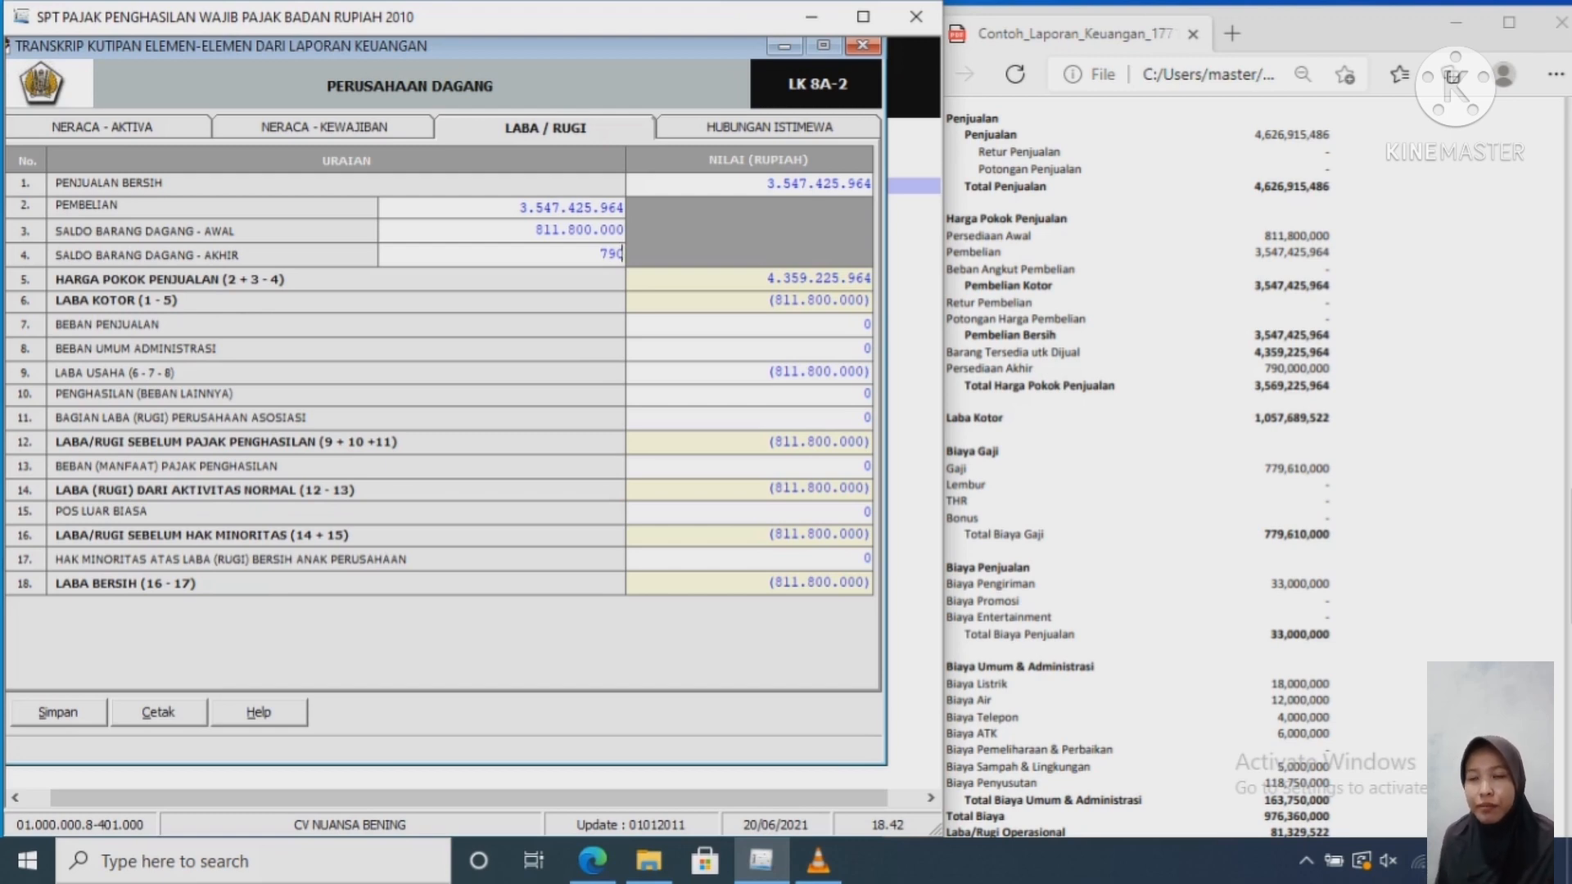
type("000000")
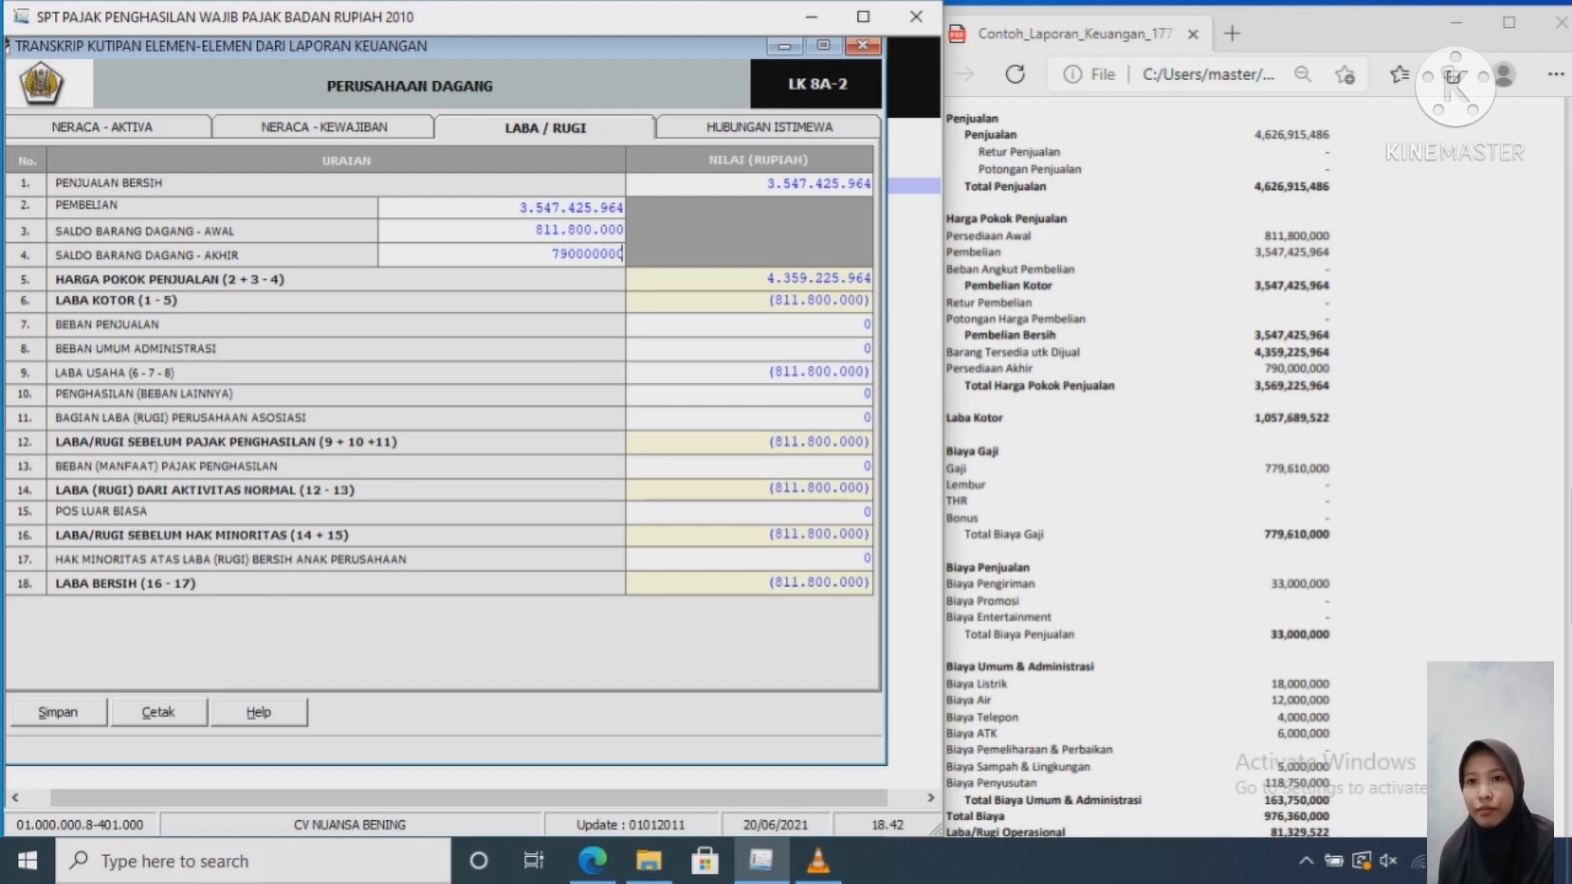
key("Tab")
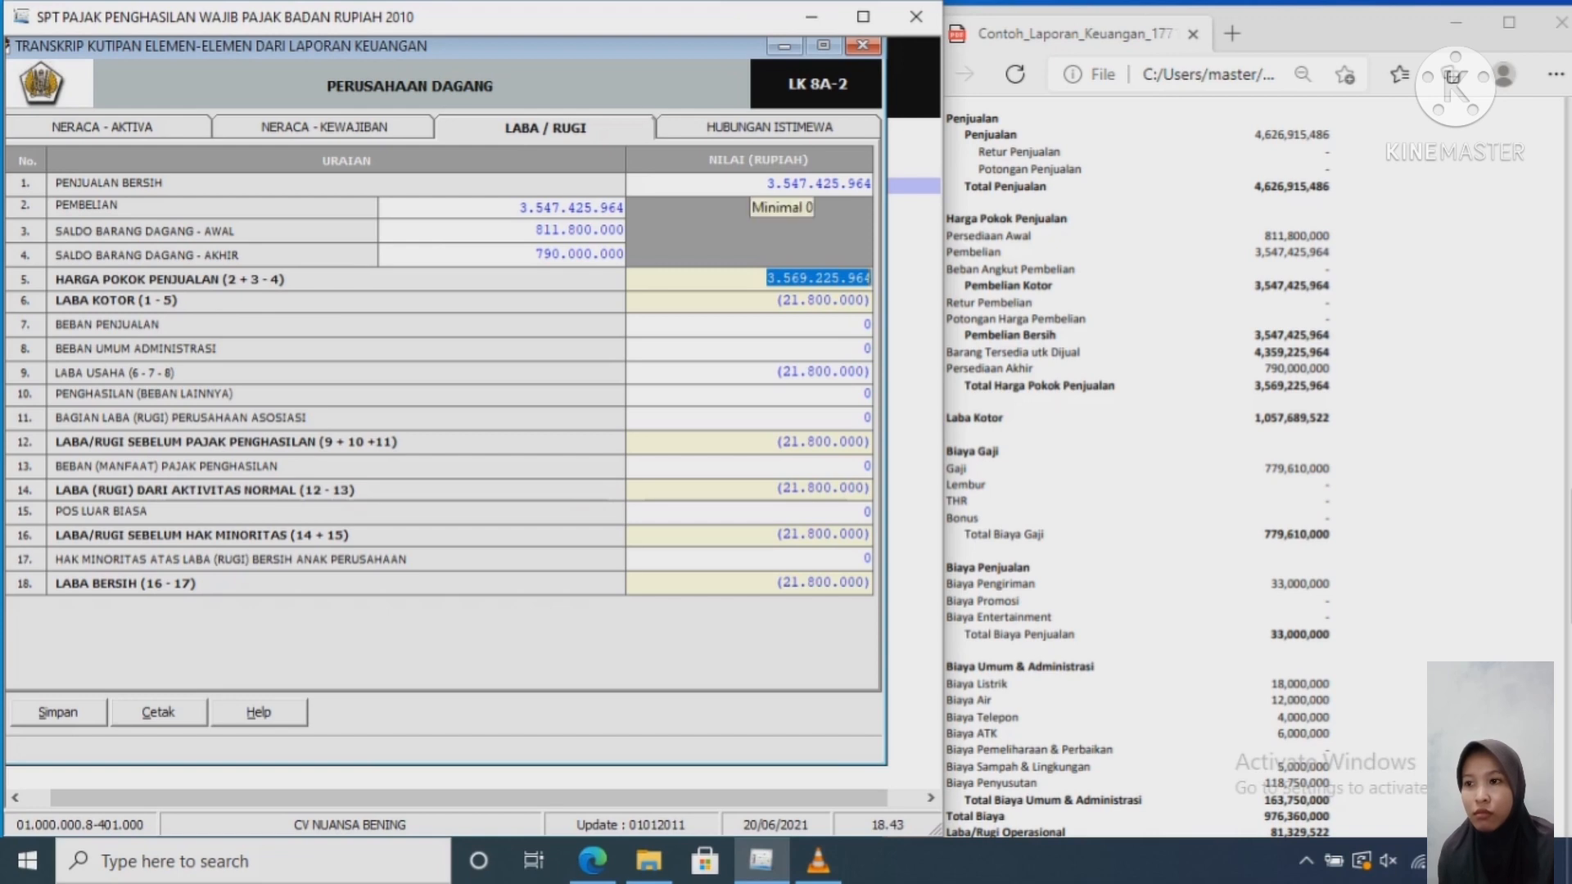
left_click_drag(760, 183, 873, 184)
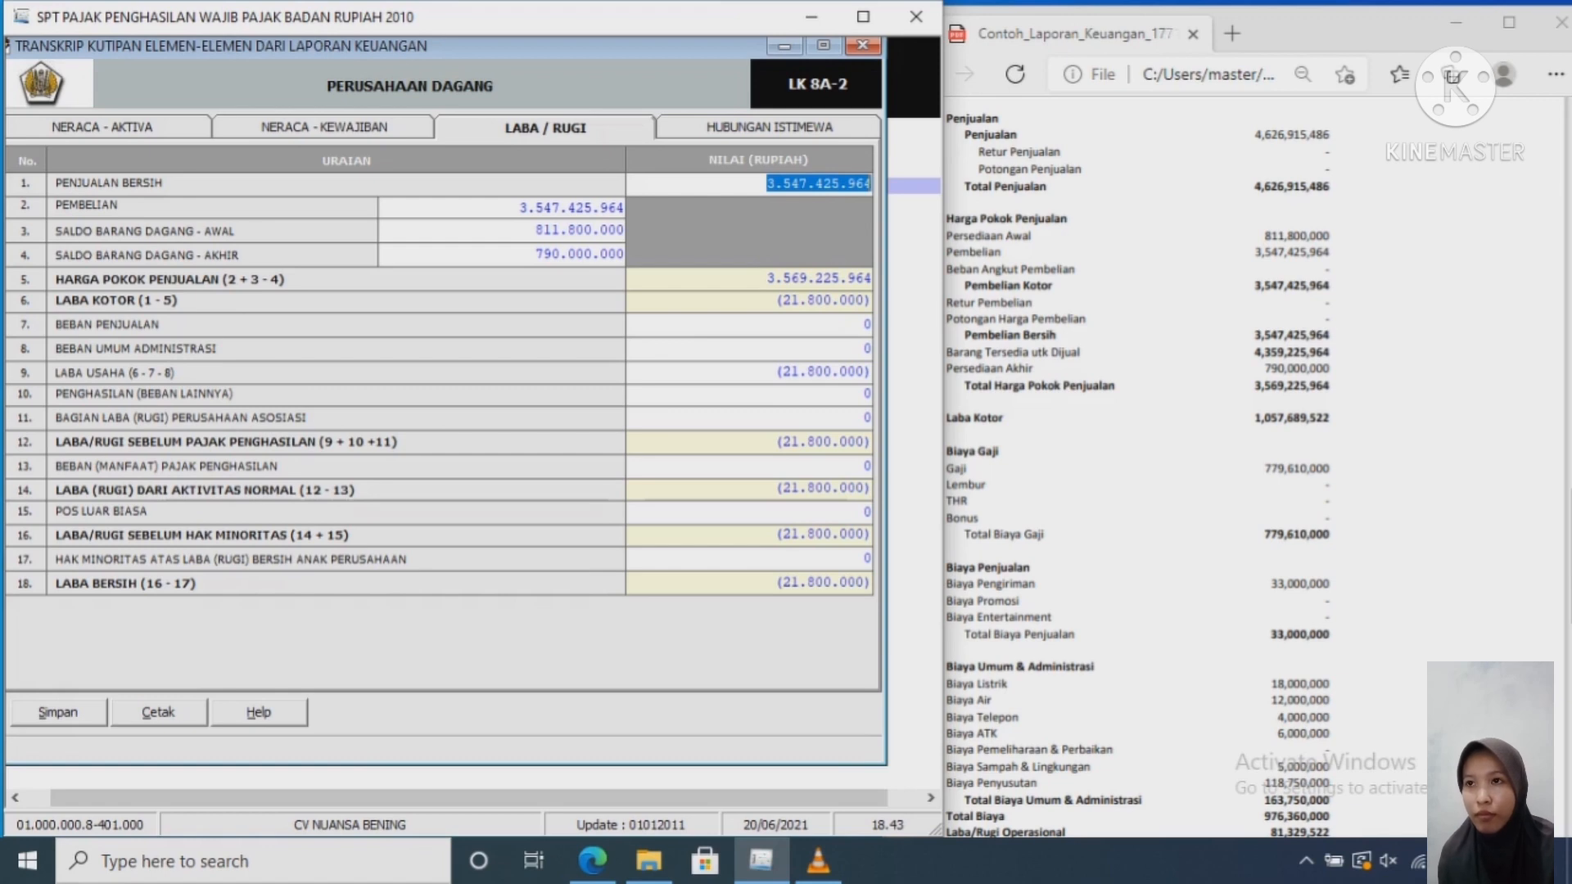
Step: Replace net sales with 4,626,915,486, raising gross profit to 1,057,689,522
type("4626")
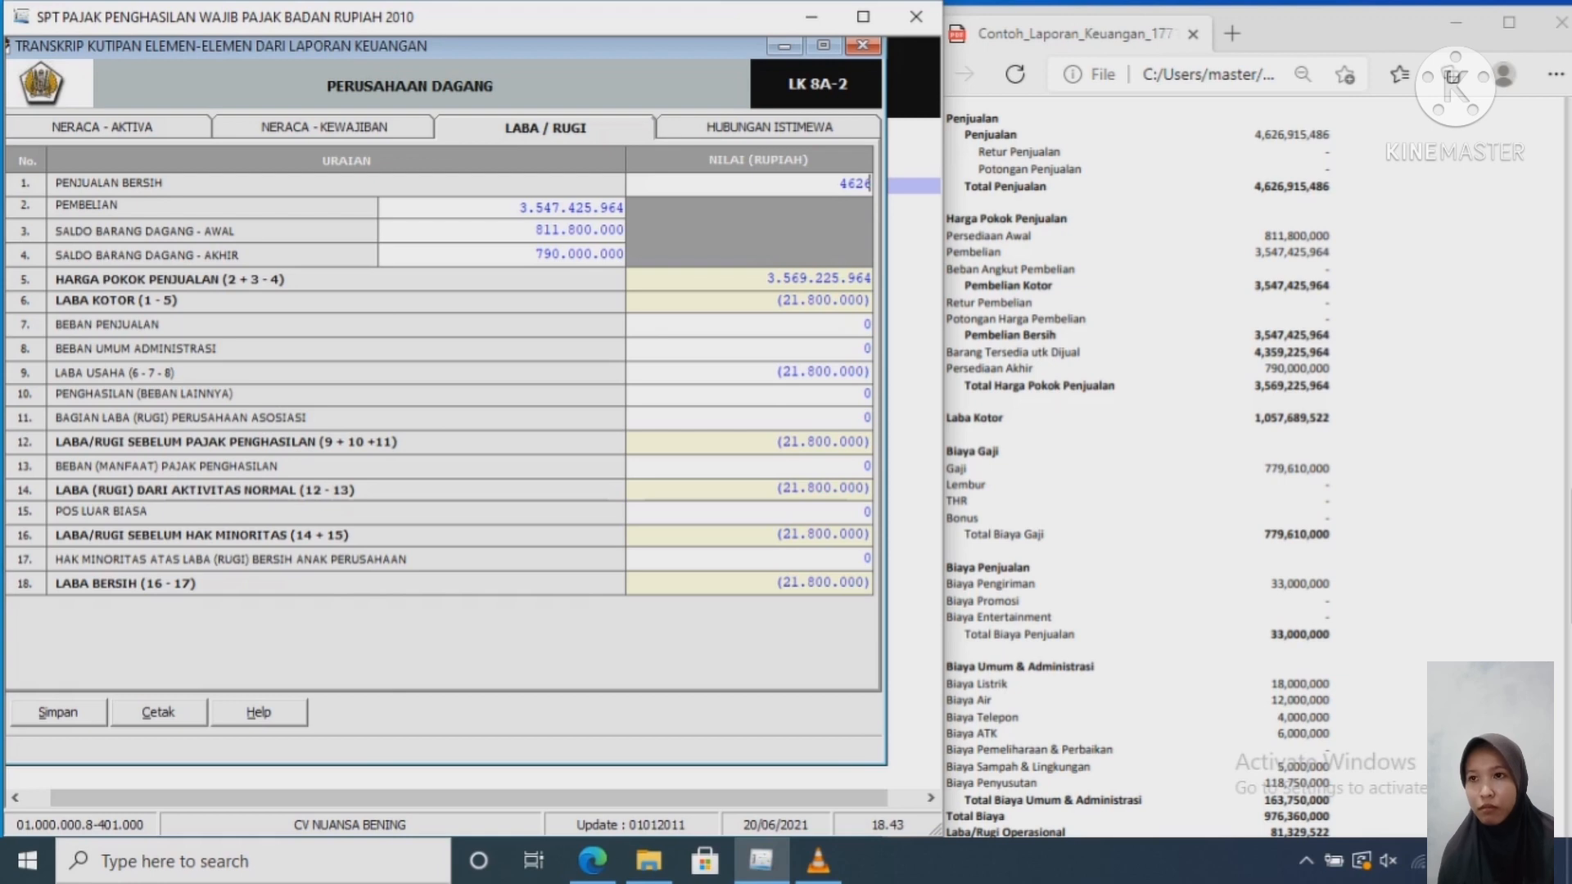
type("915")
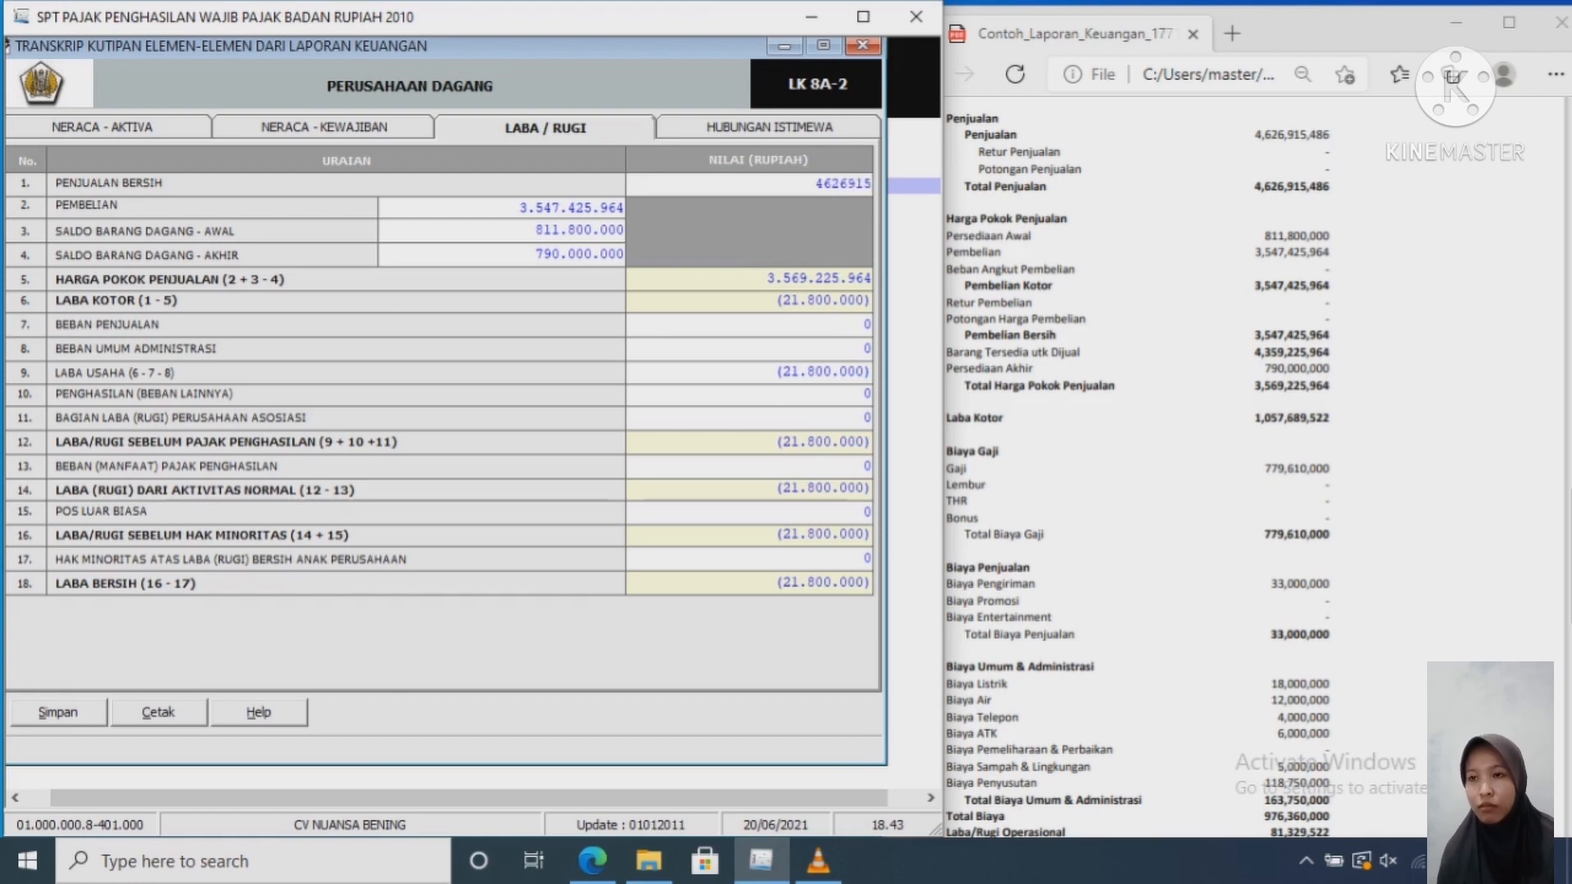
type("486")
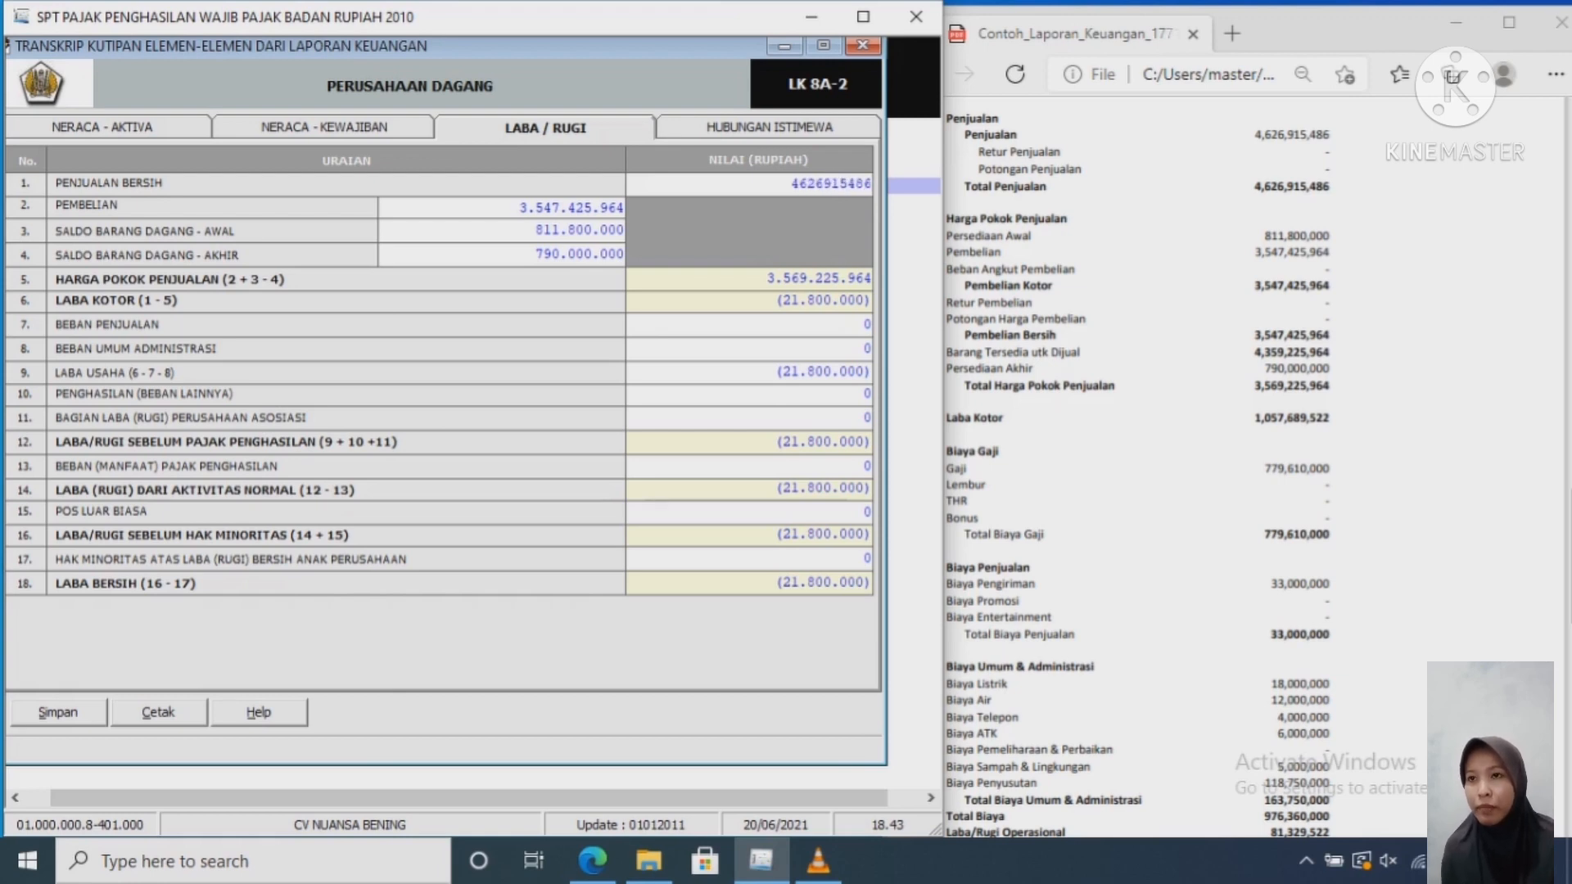
key("Tab")
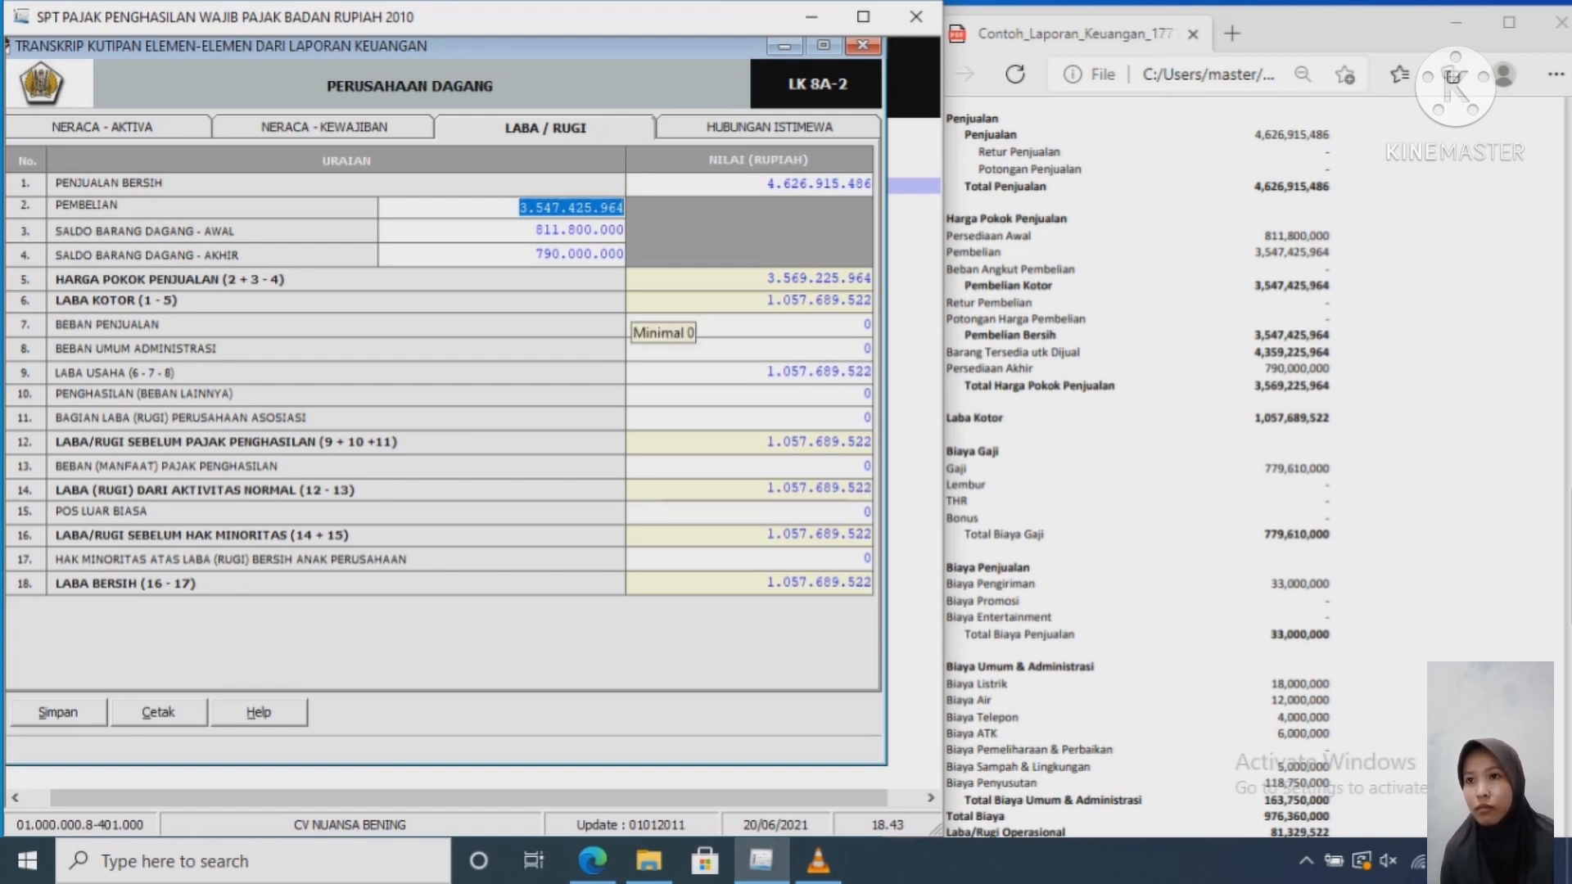
left_click(767, 299)
key("Tab")
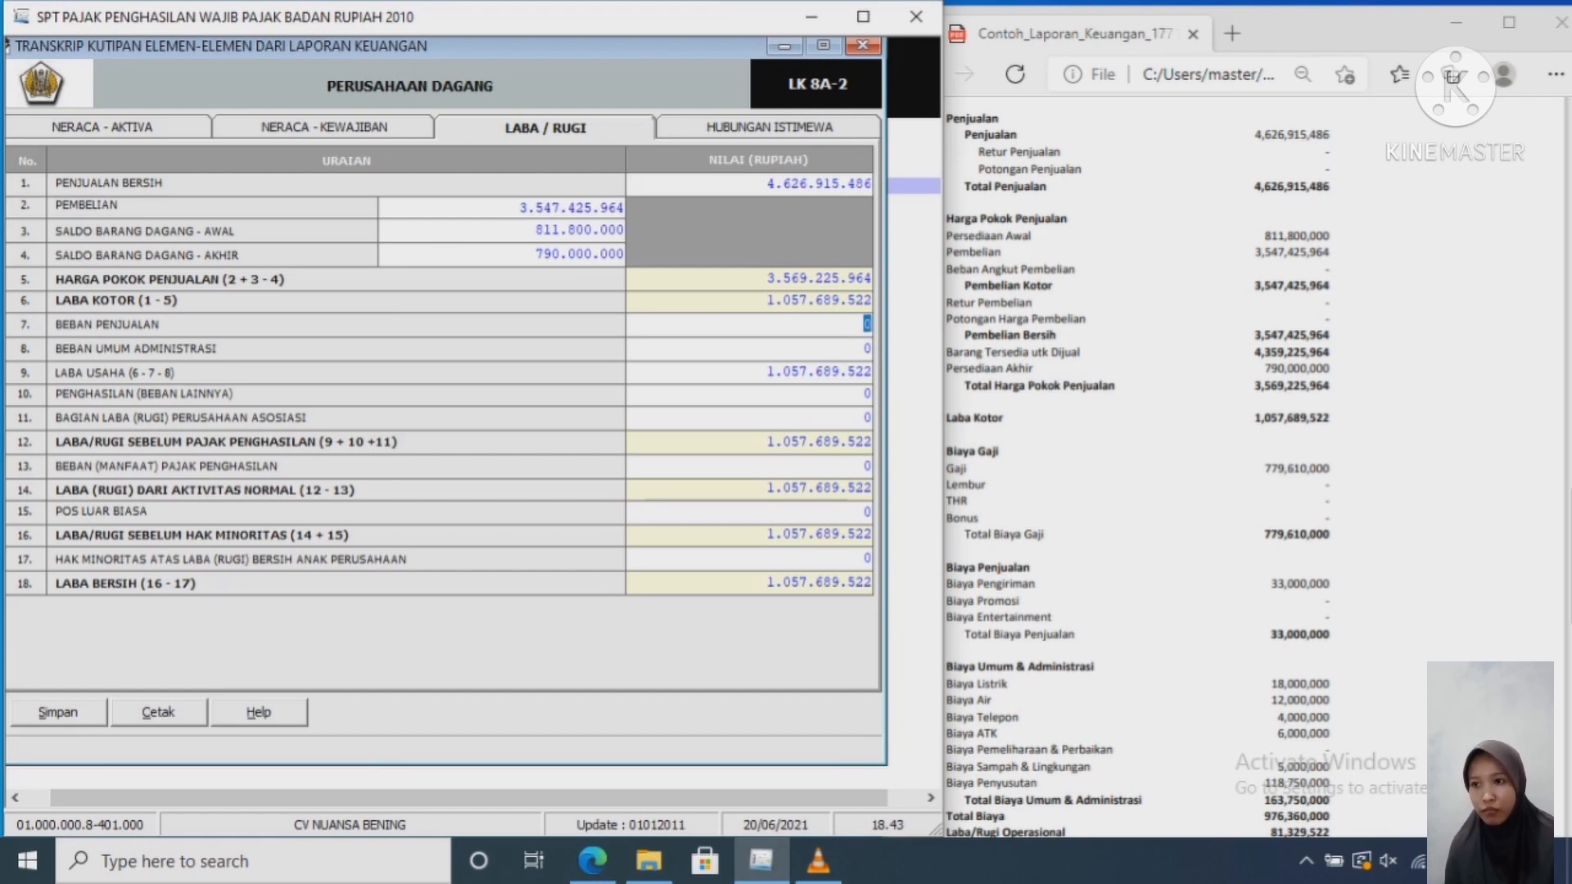
Step: Enter Beban Penjualan 33.000.000 and Beban Umum Administrasi 943.360.000, then check the sample PDF
type("33000000")
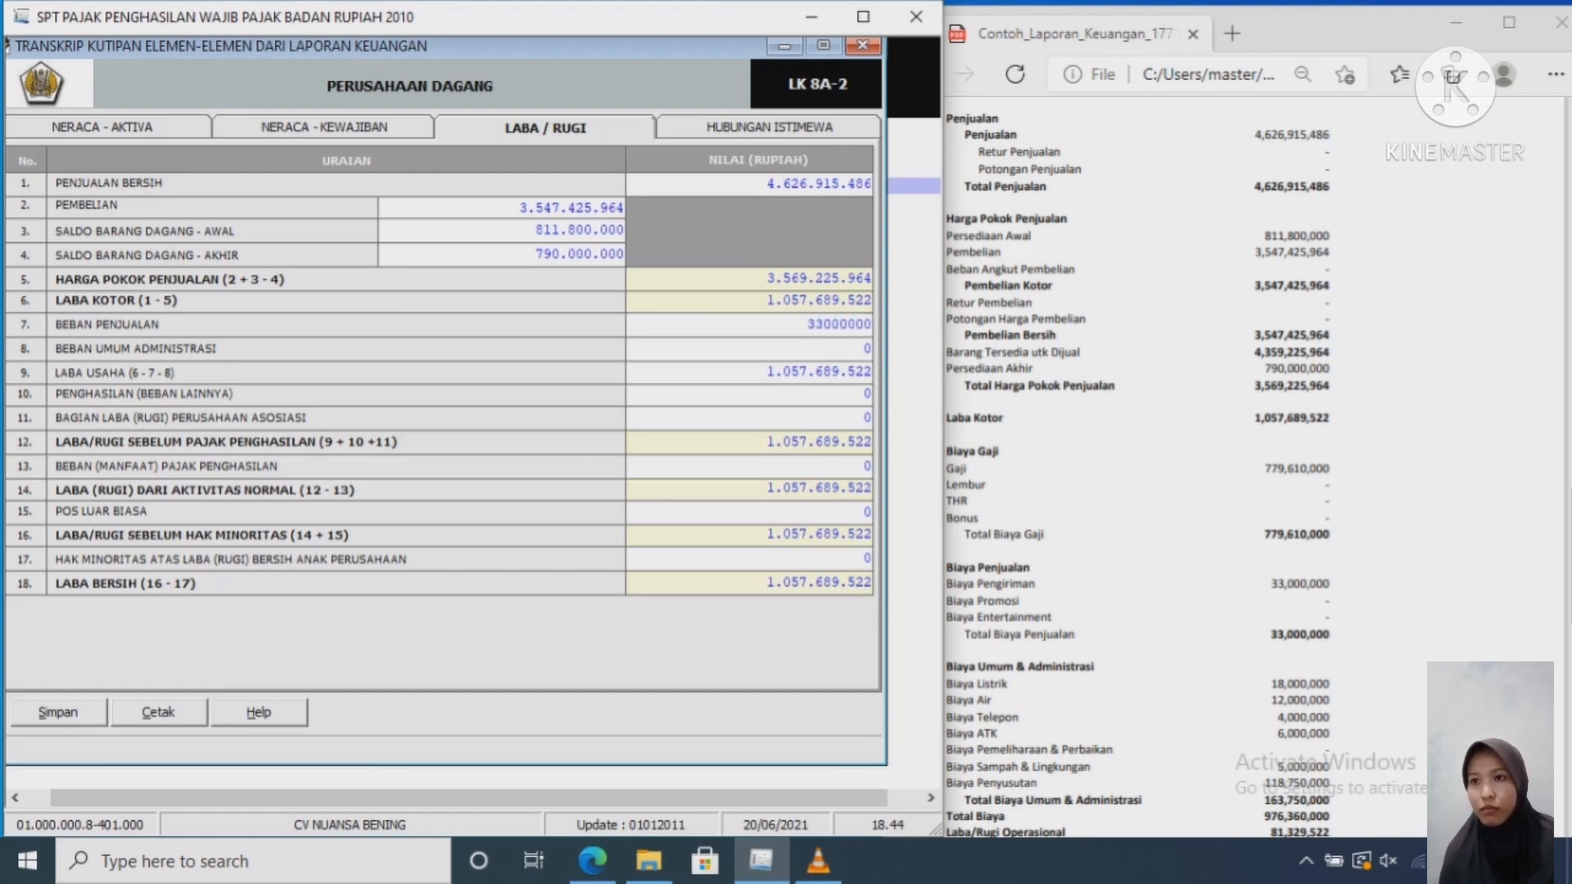
key("Tab")
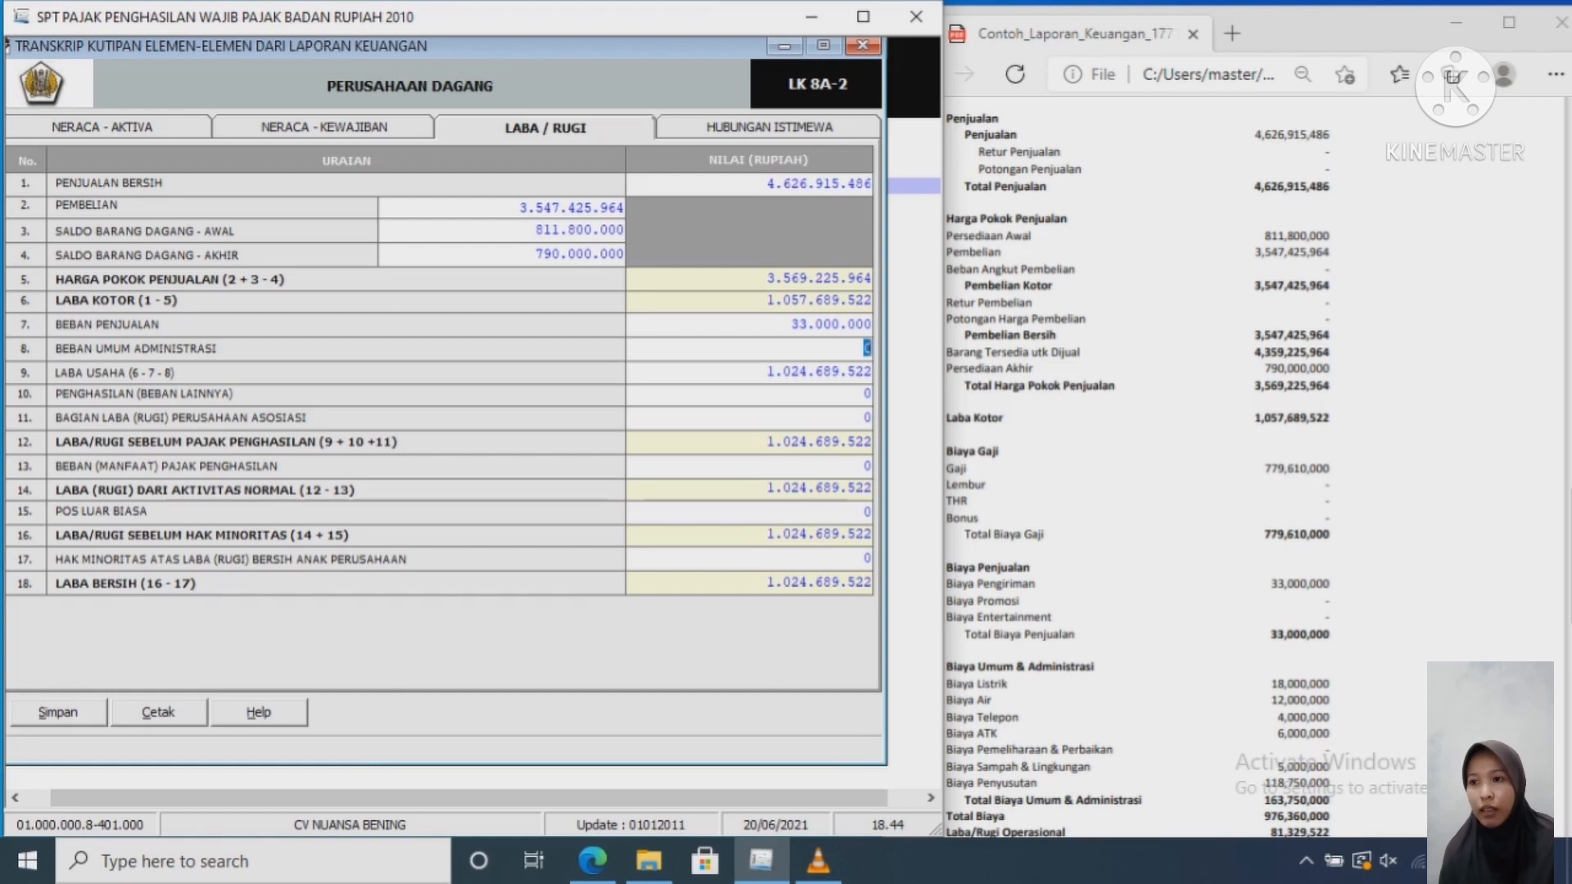
type("943.36")
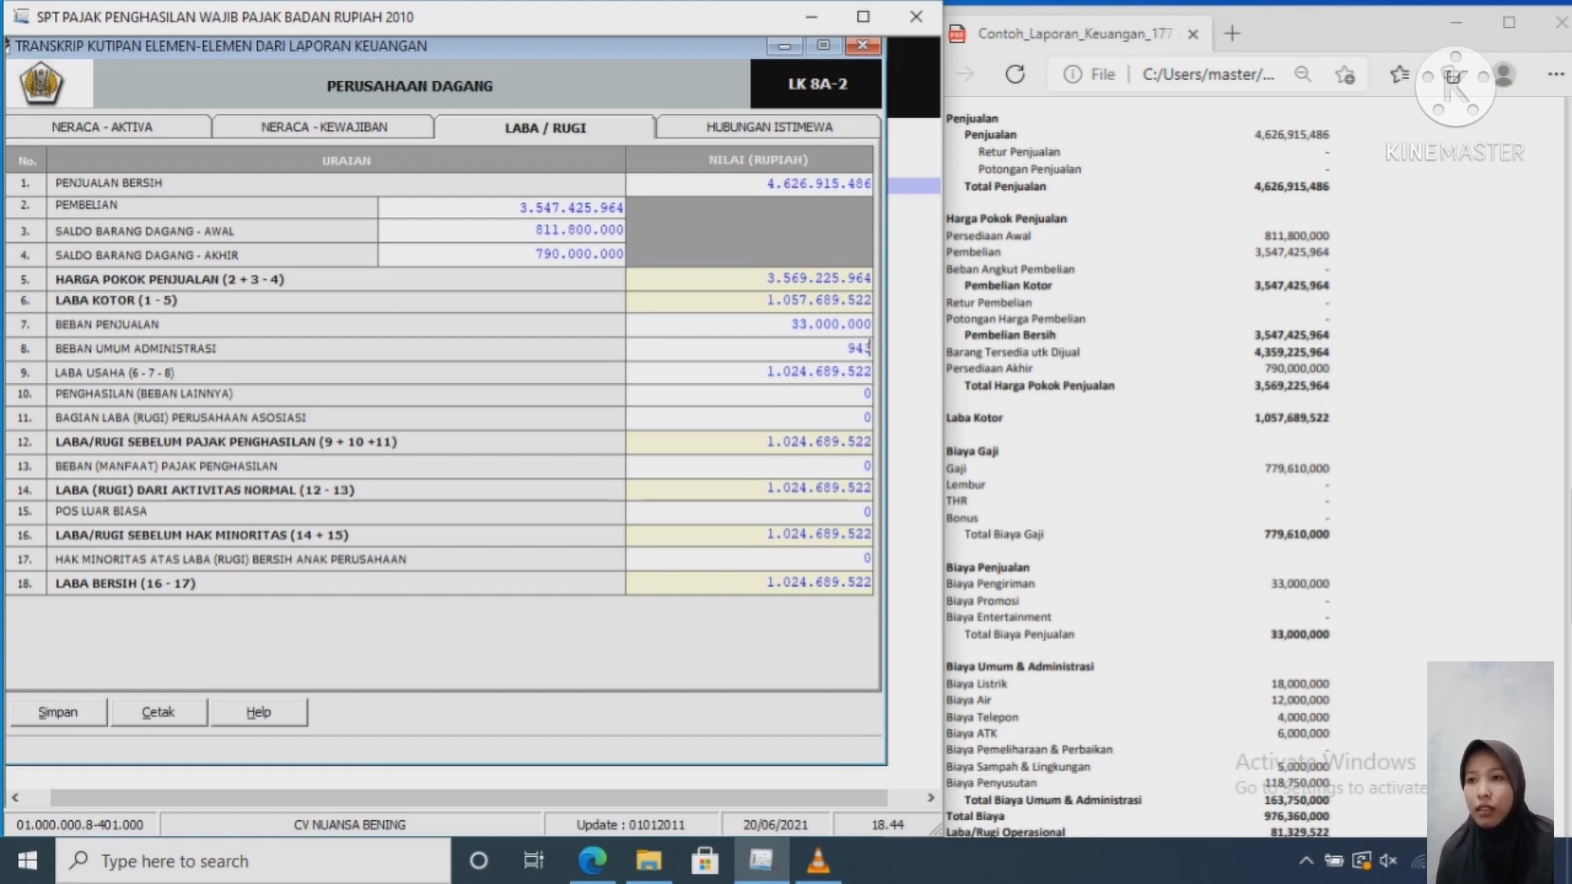
type("0")
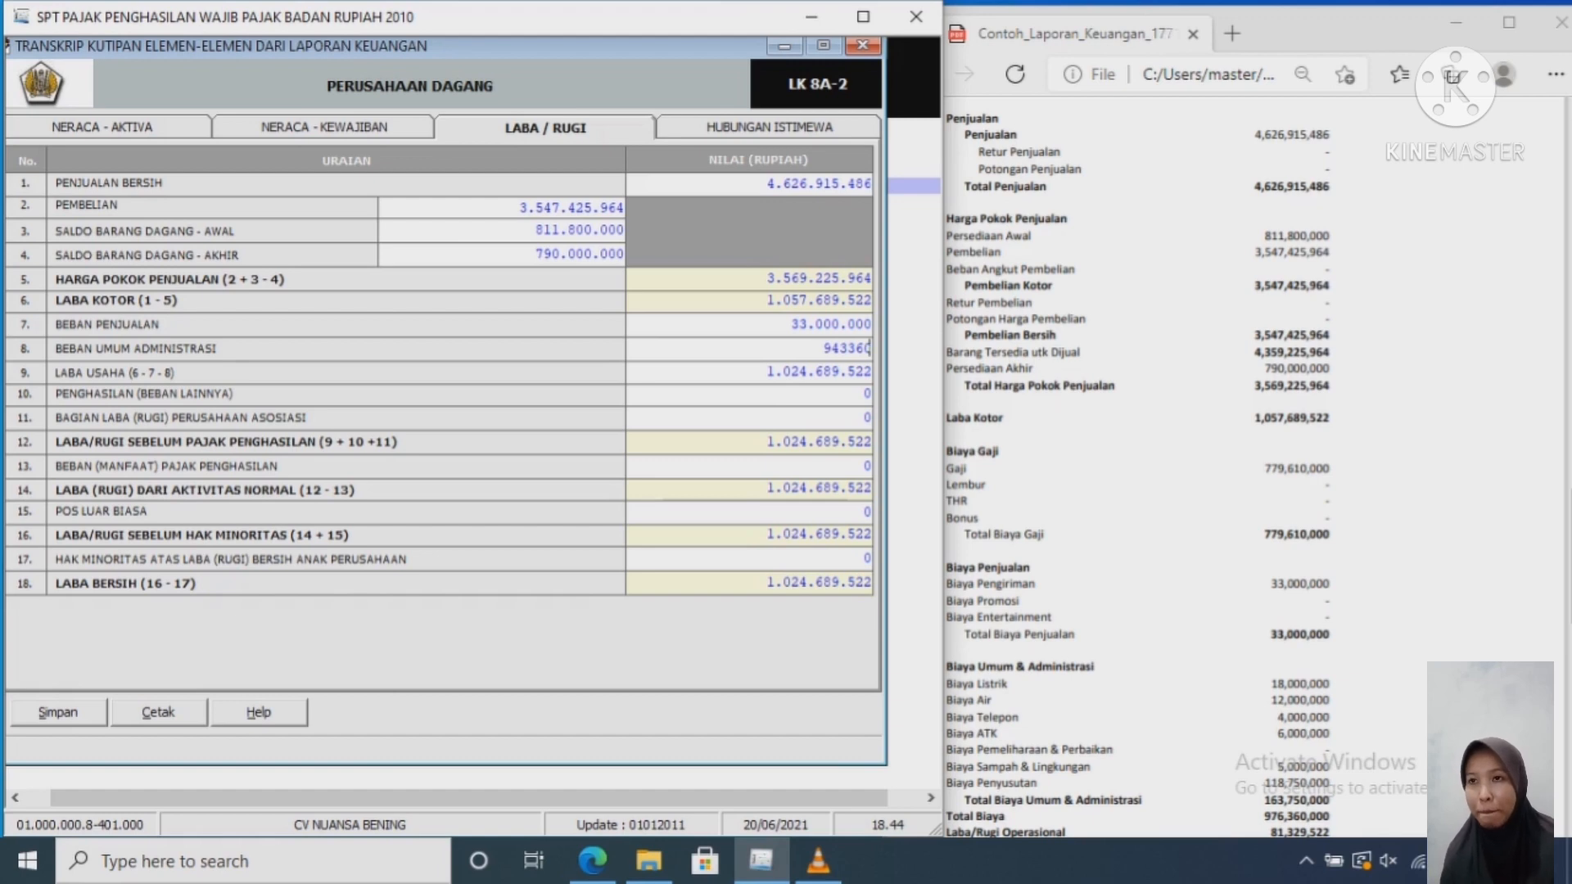
type(".000")
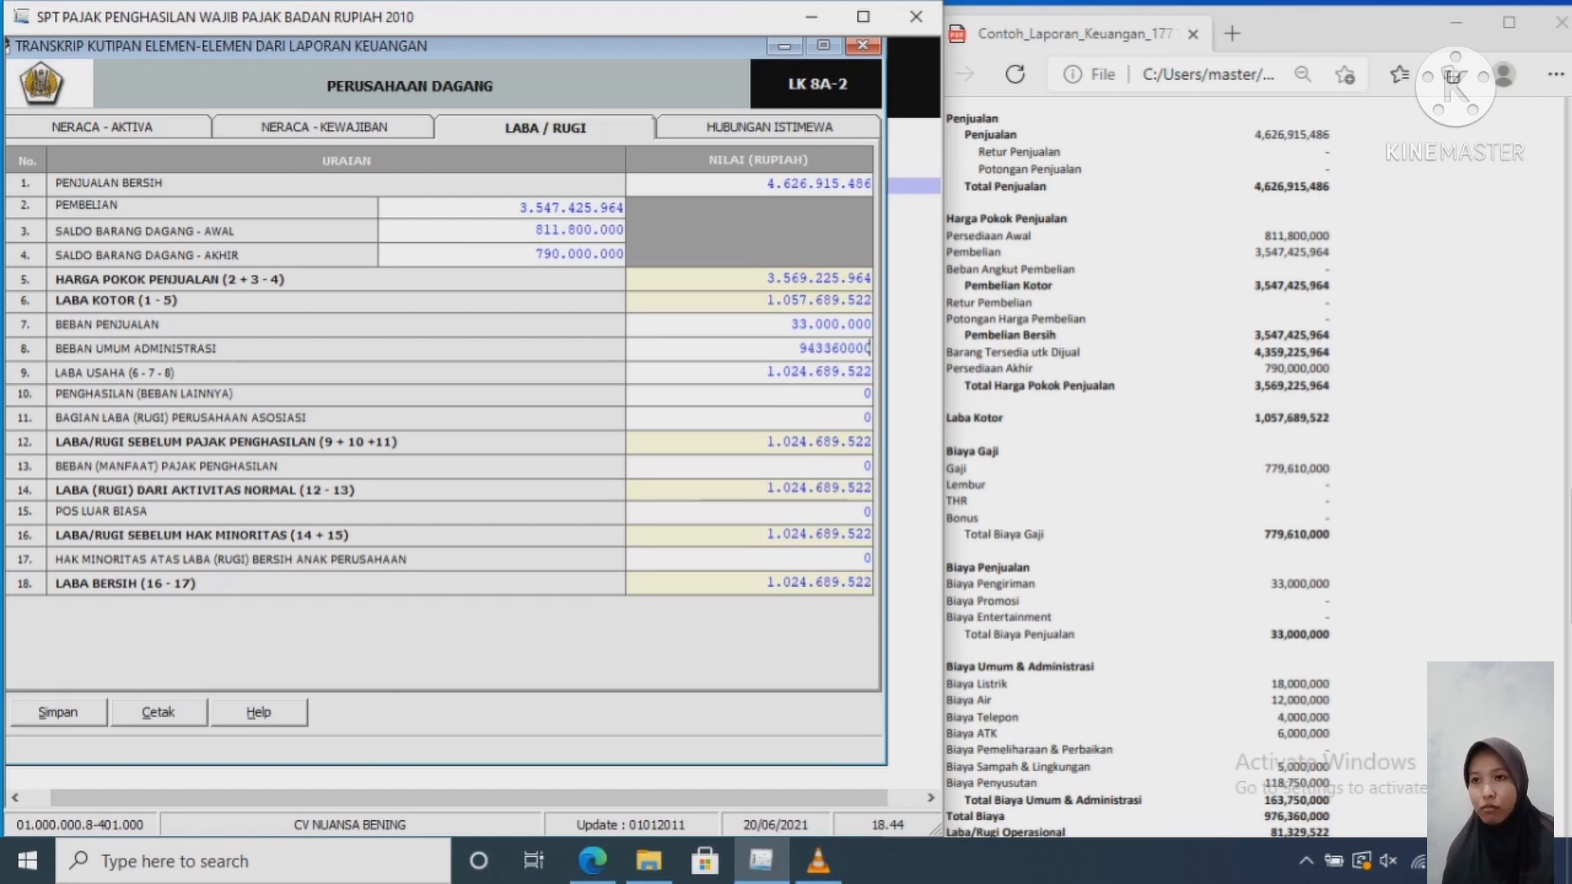
key("Tab")
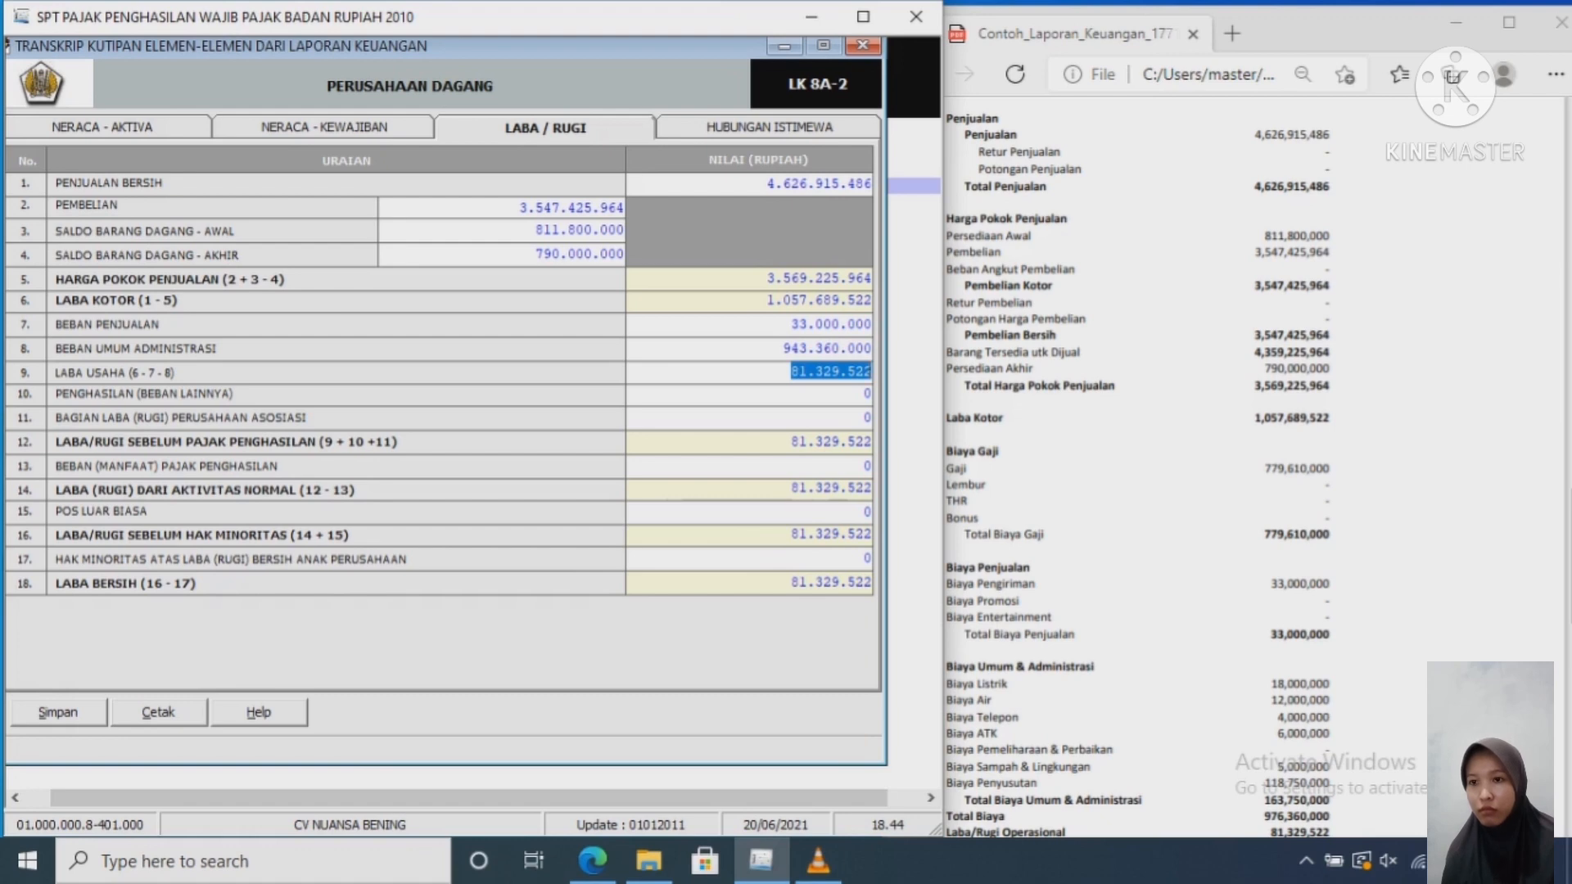
left_click(1163, 466)
scroll(1162, 466, "down", 7)
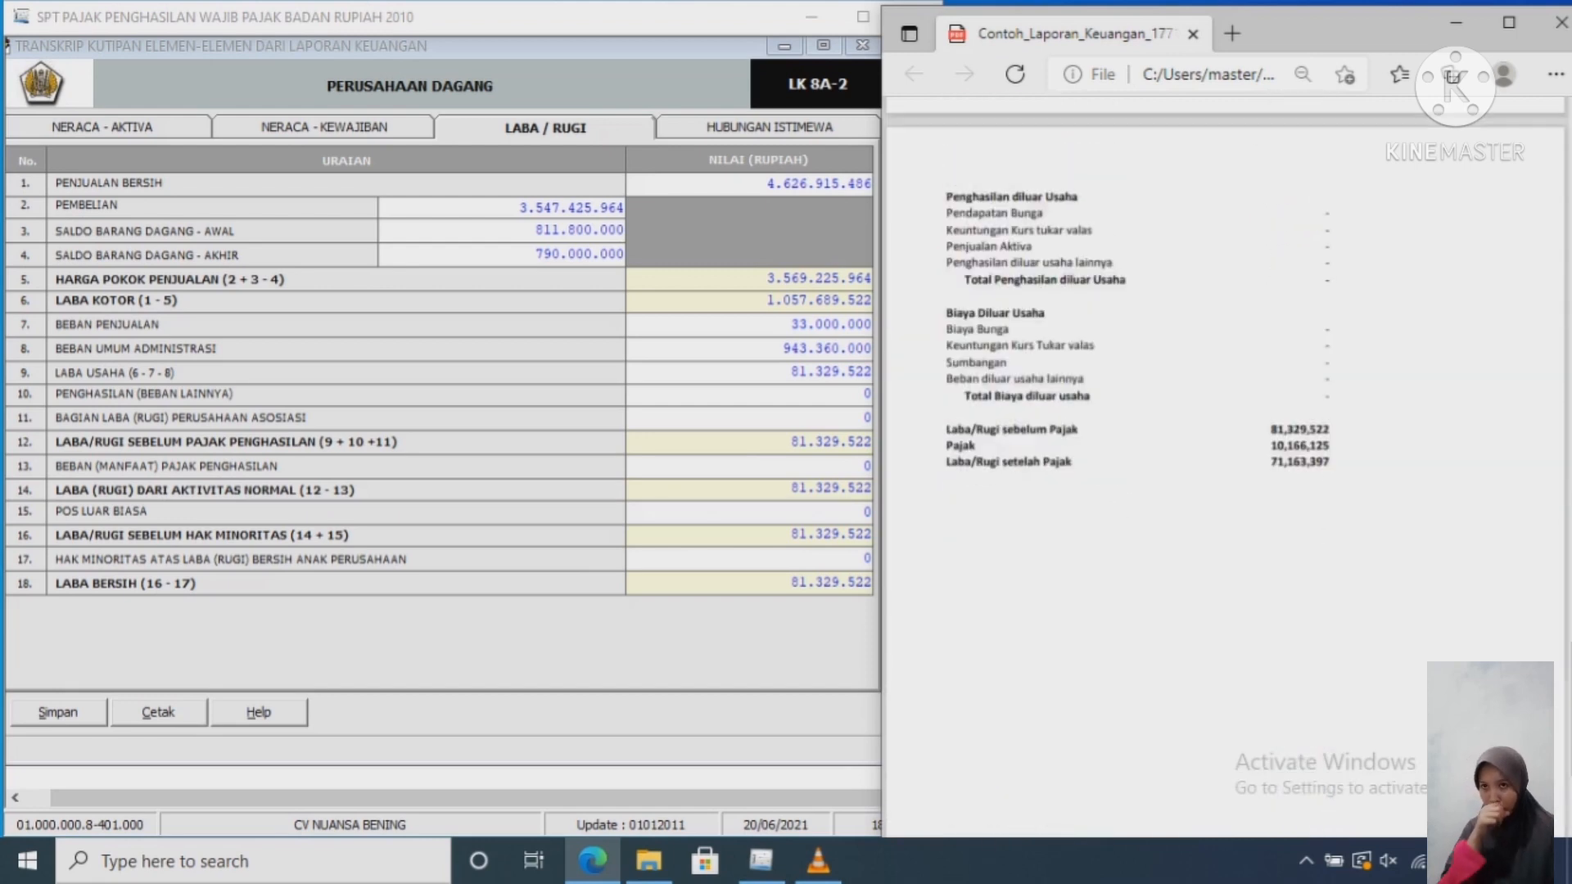
Step: Save the LK 8A-2 income statement figures, acknowledge the success message, and close the transcript
scroll(1163, 466, "up", 3)
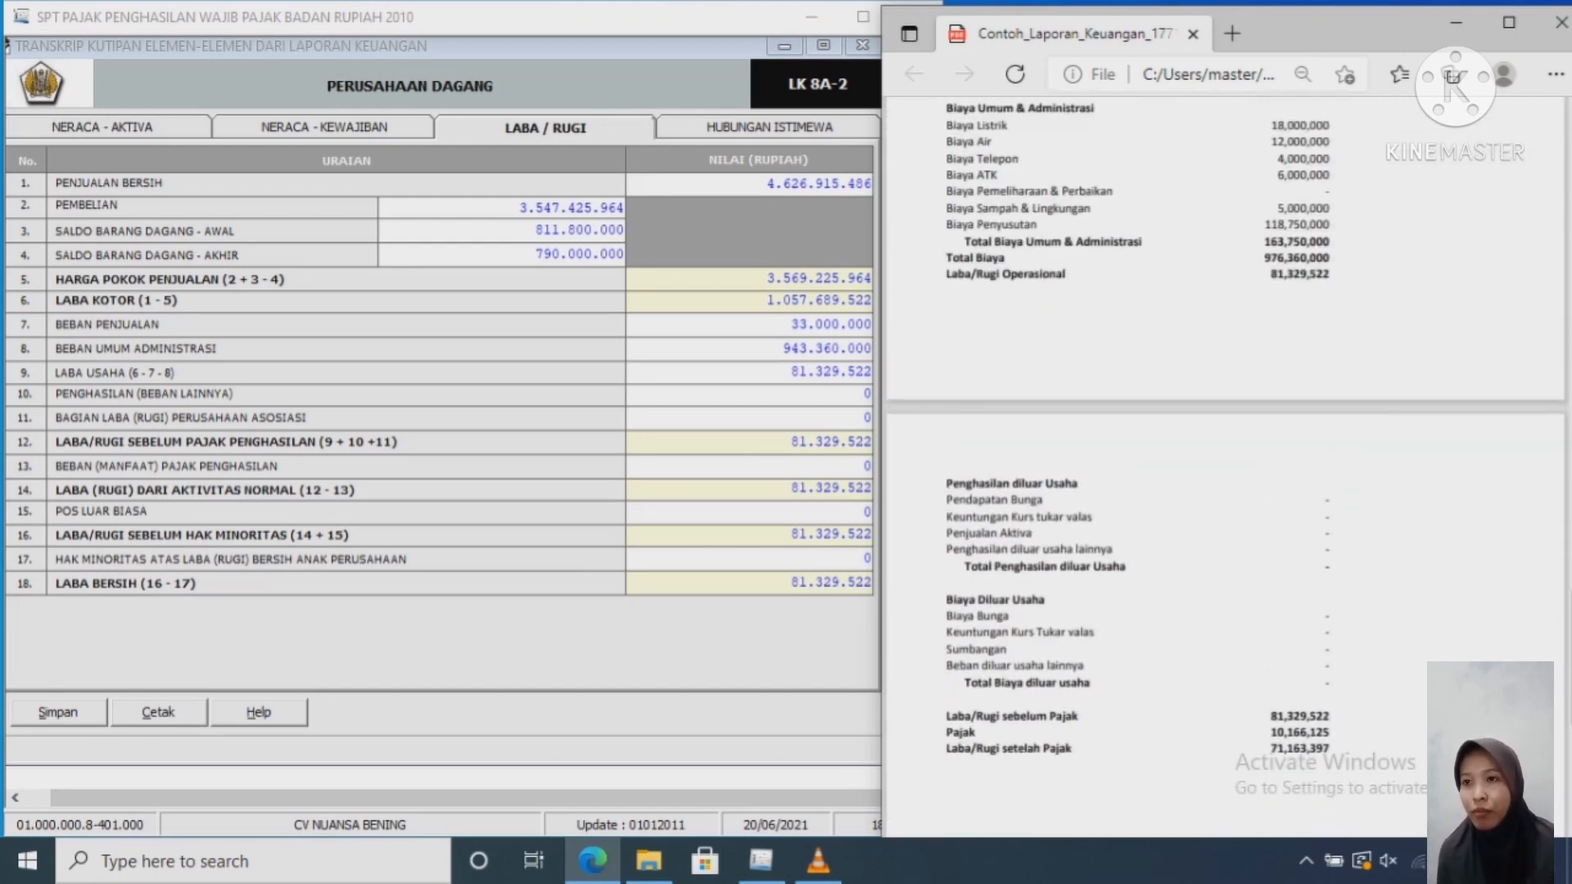
left_click(761, 465)
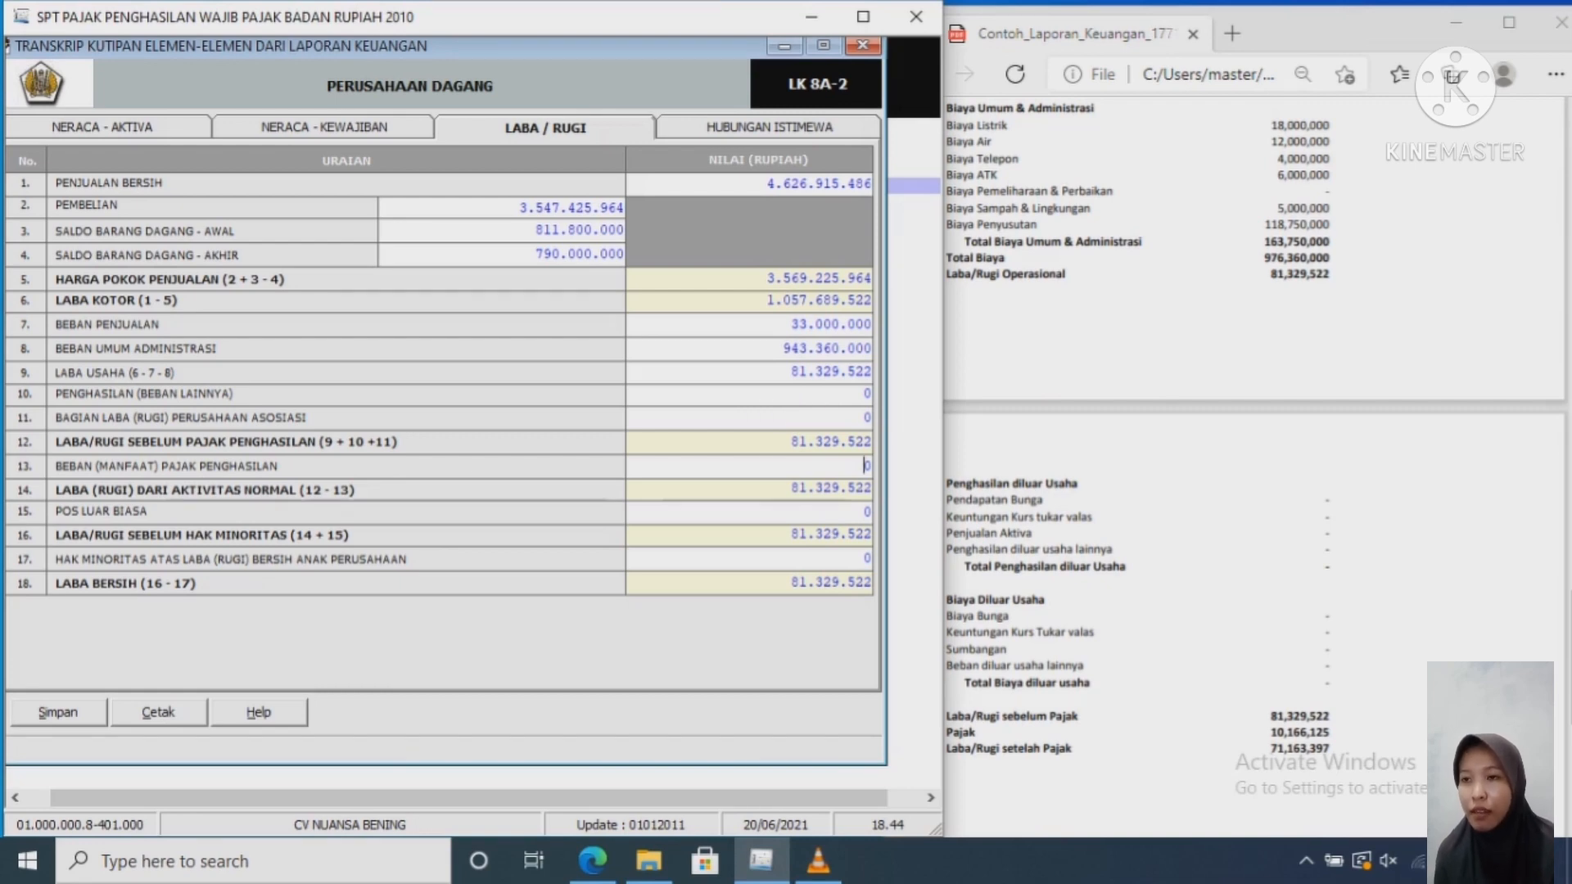
key("alt+s")
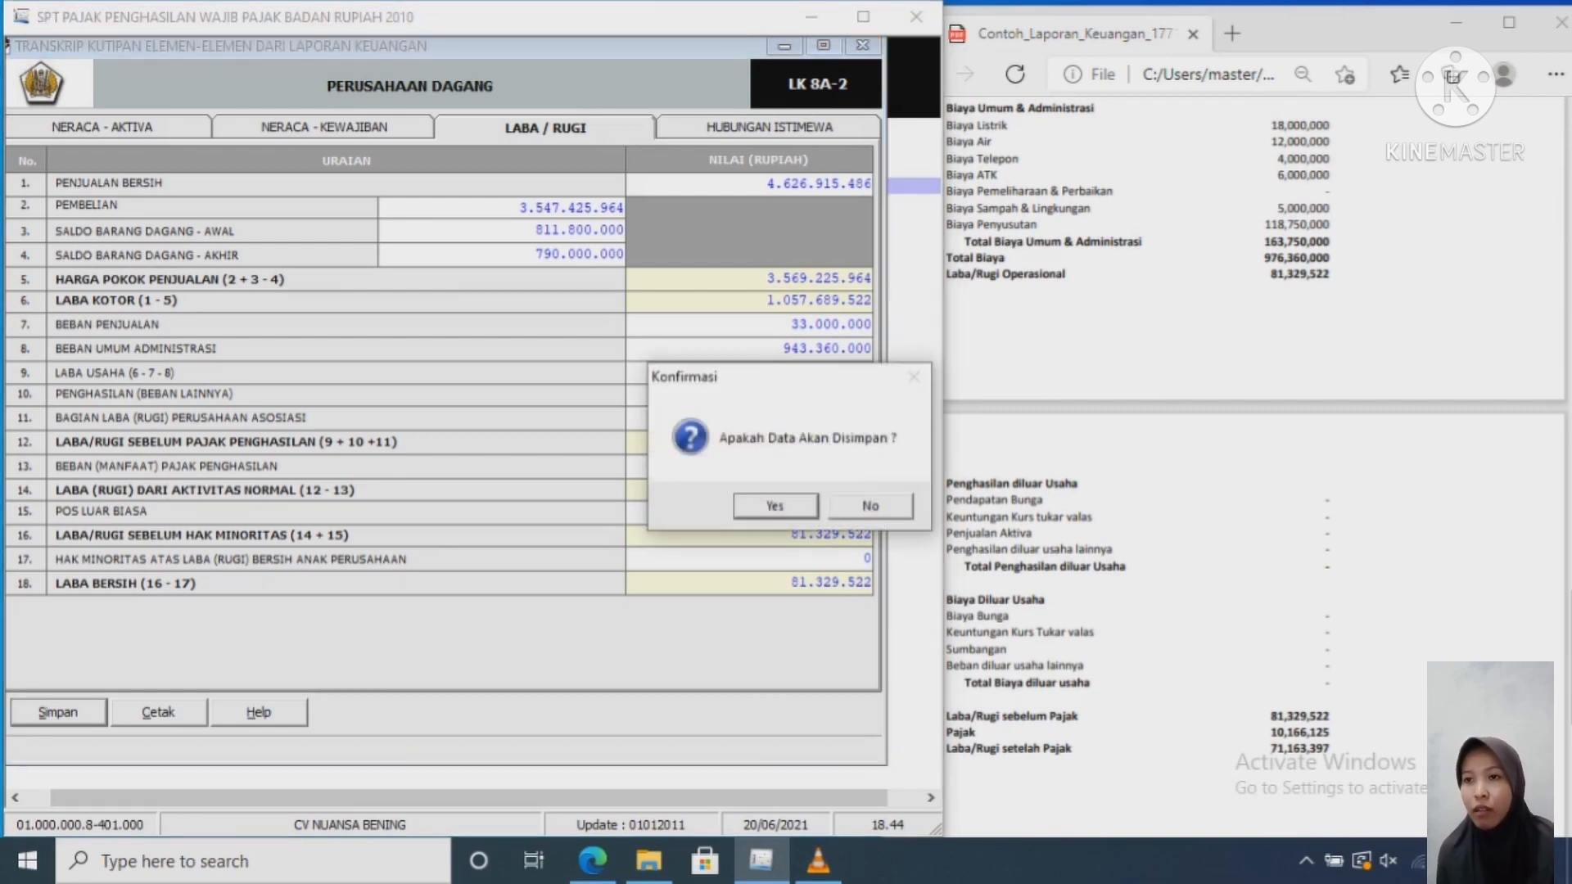
key("Return")
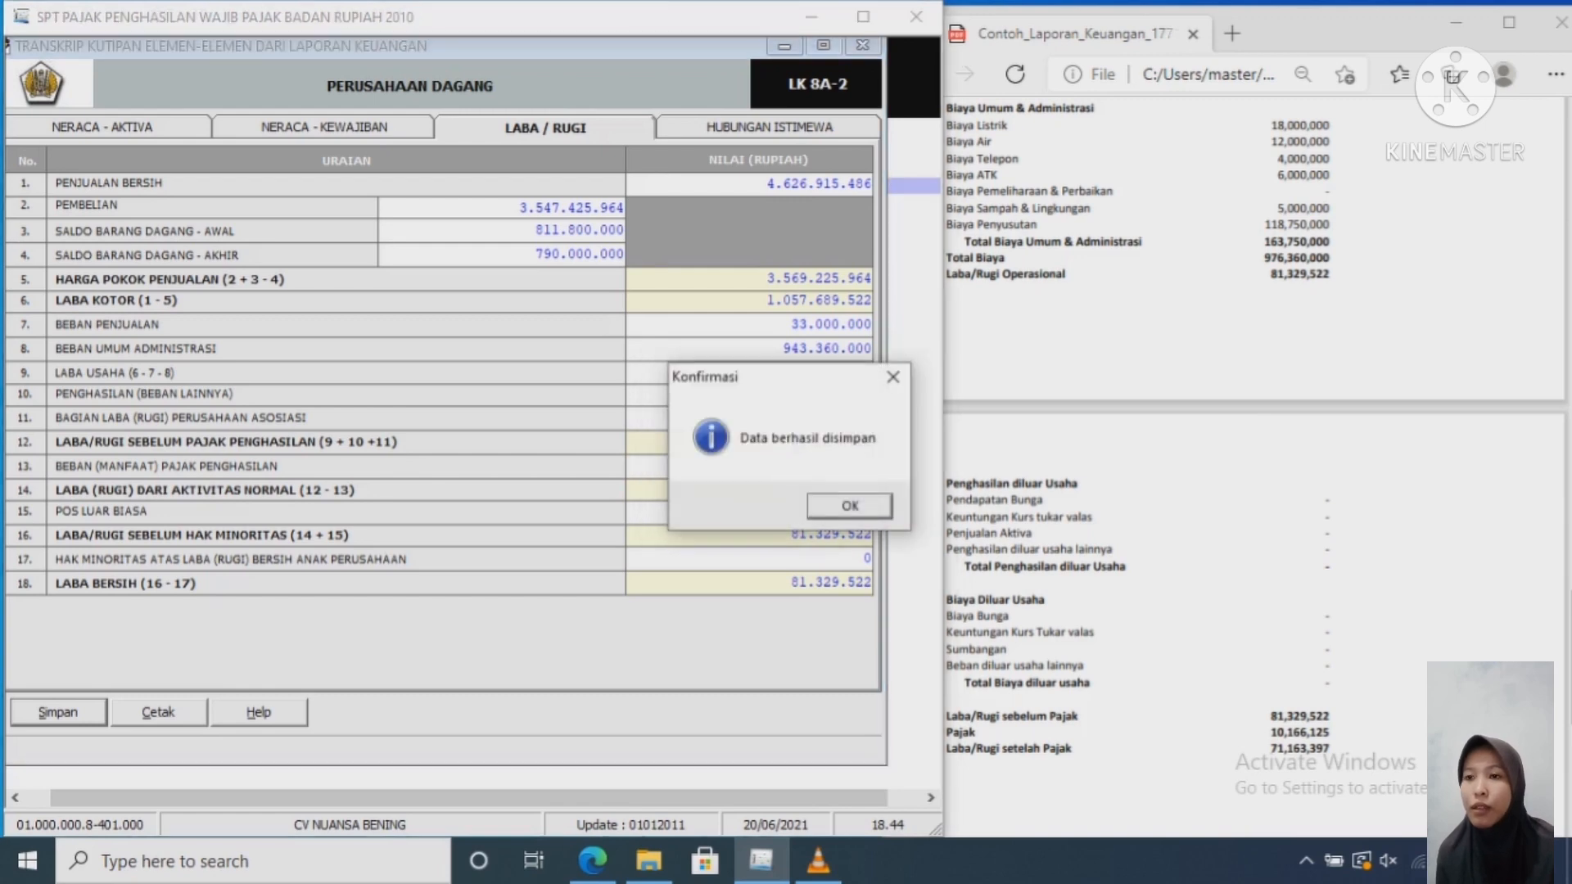
key("Return")
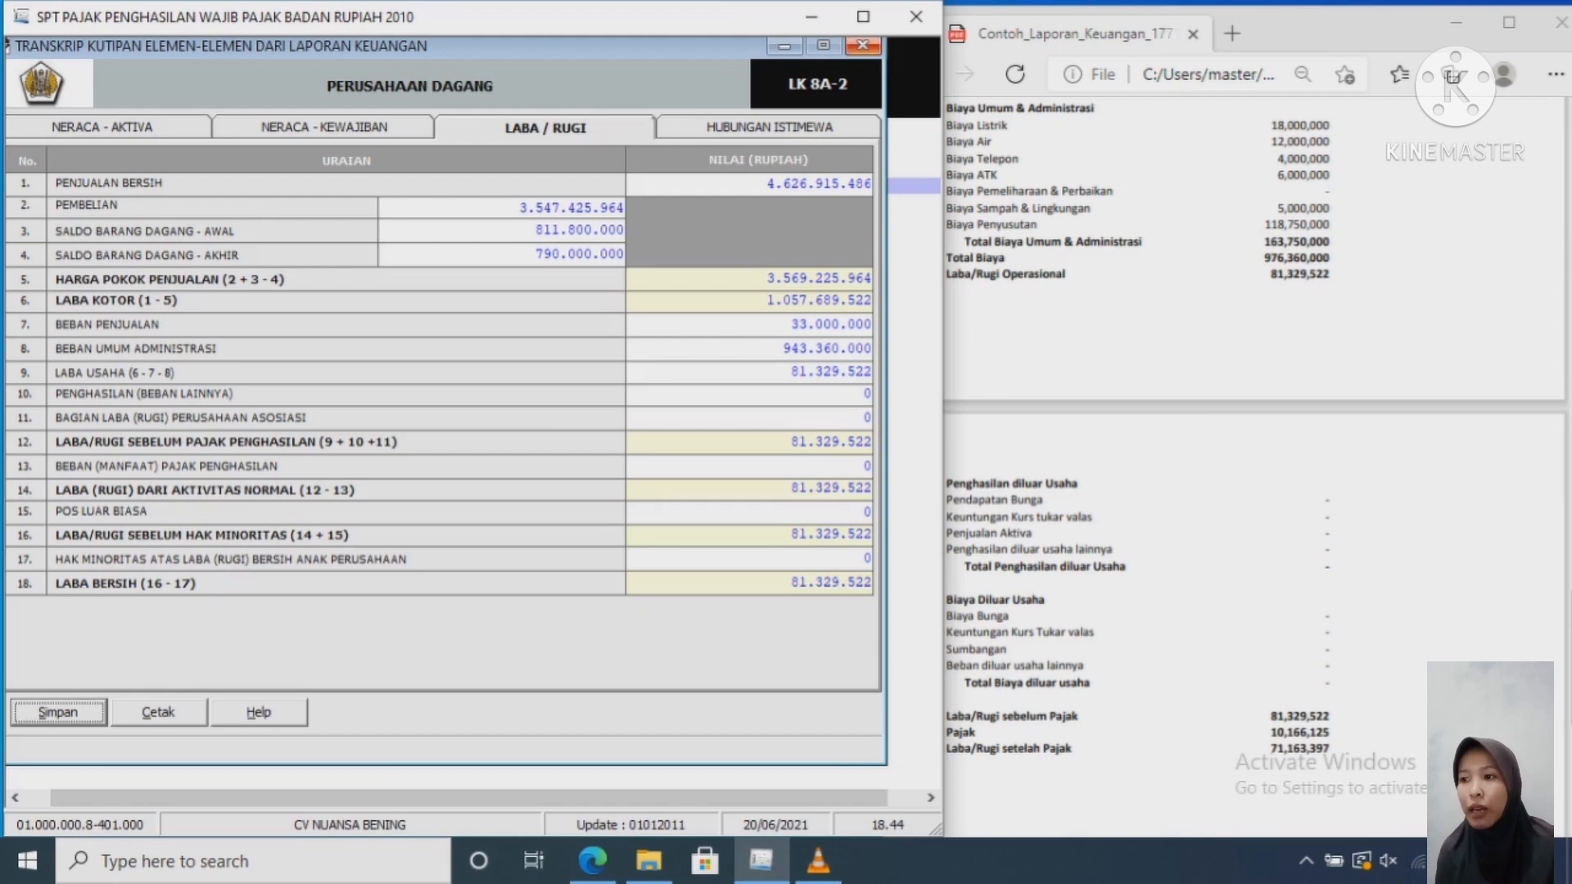
left_click(863, 46)
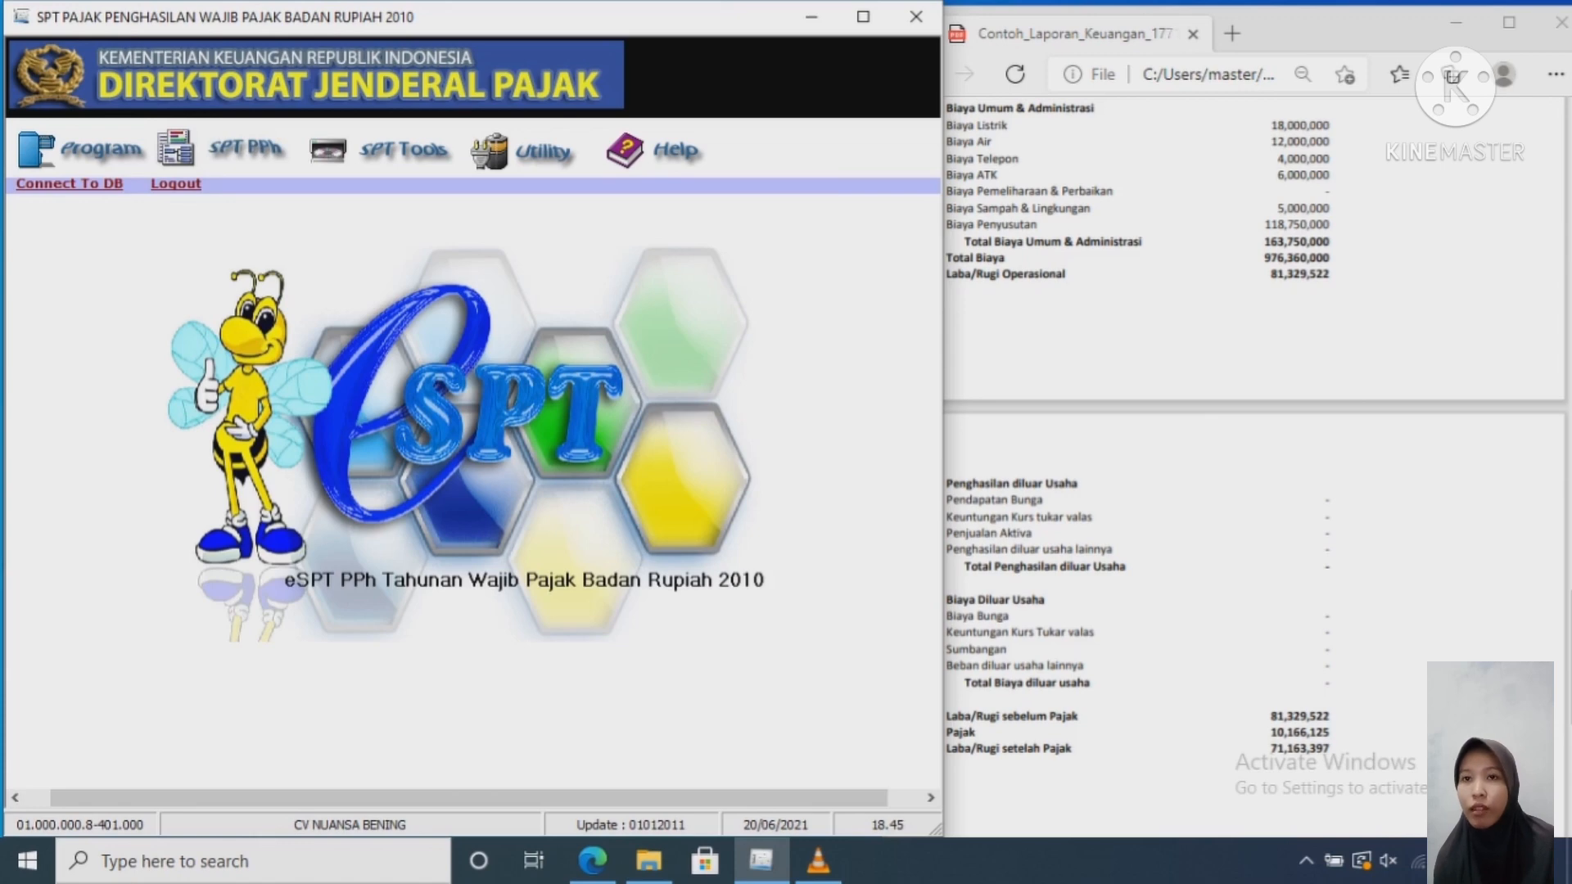
Step: Open Formulir 1771-VI from the SPT PPh Lampiran menu
left_click(245, 148)
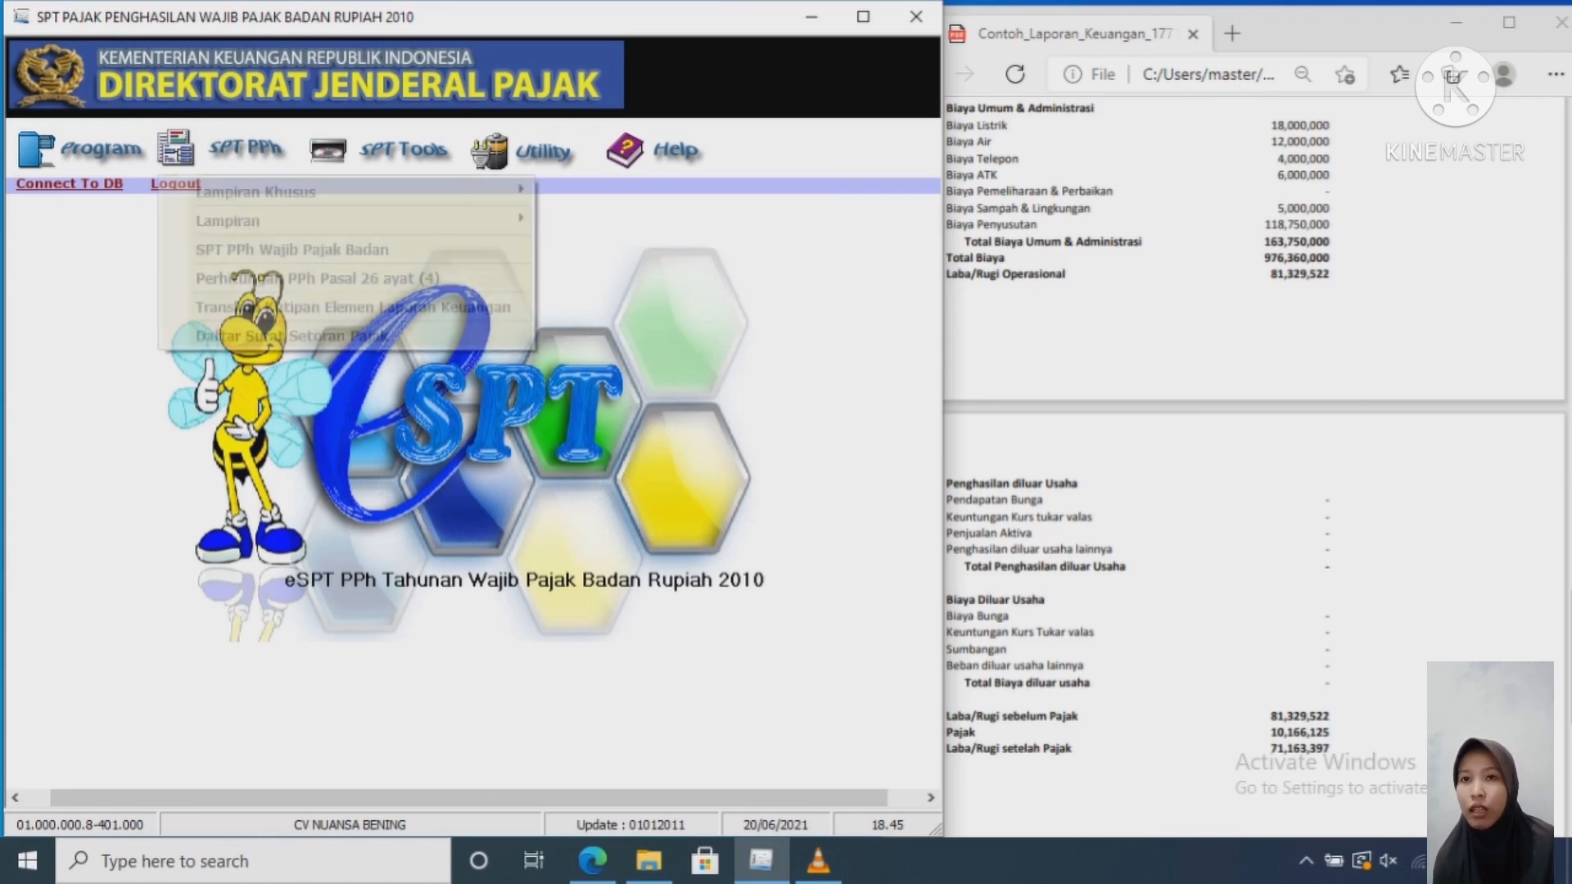
mouse_move(246, 221)
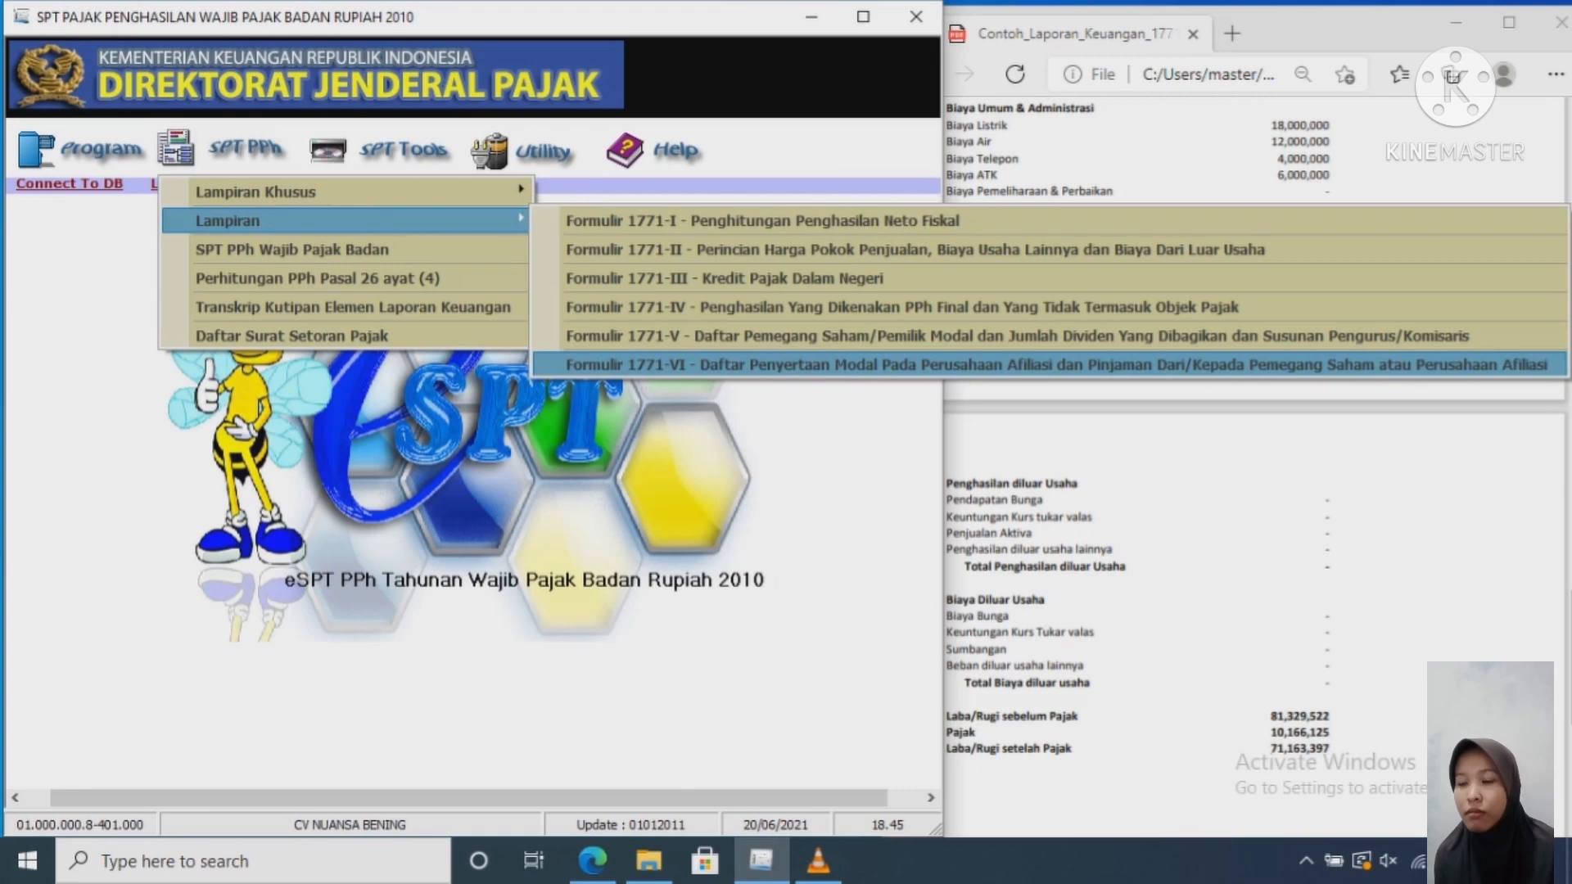
left_click(819, 365)
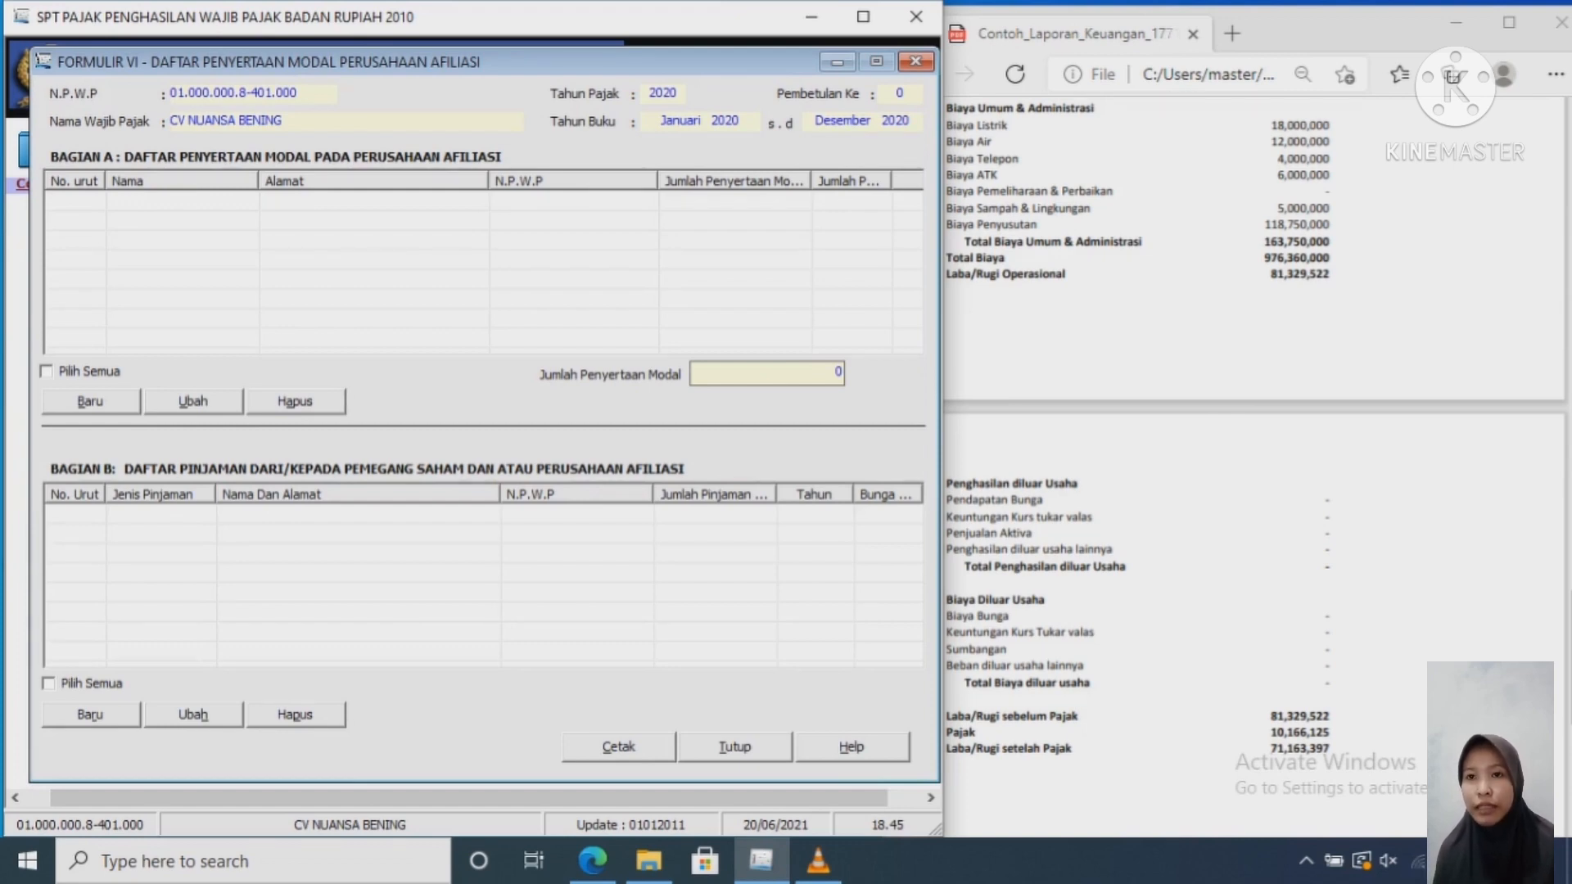
Step: Maximize the e-SPT window, close Formulir 1771-VI, and bring up the SPT forms list
left_click(863, 16)
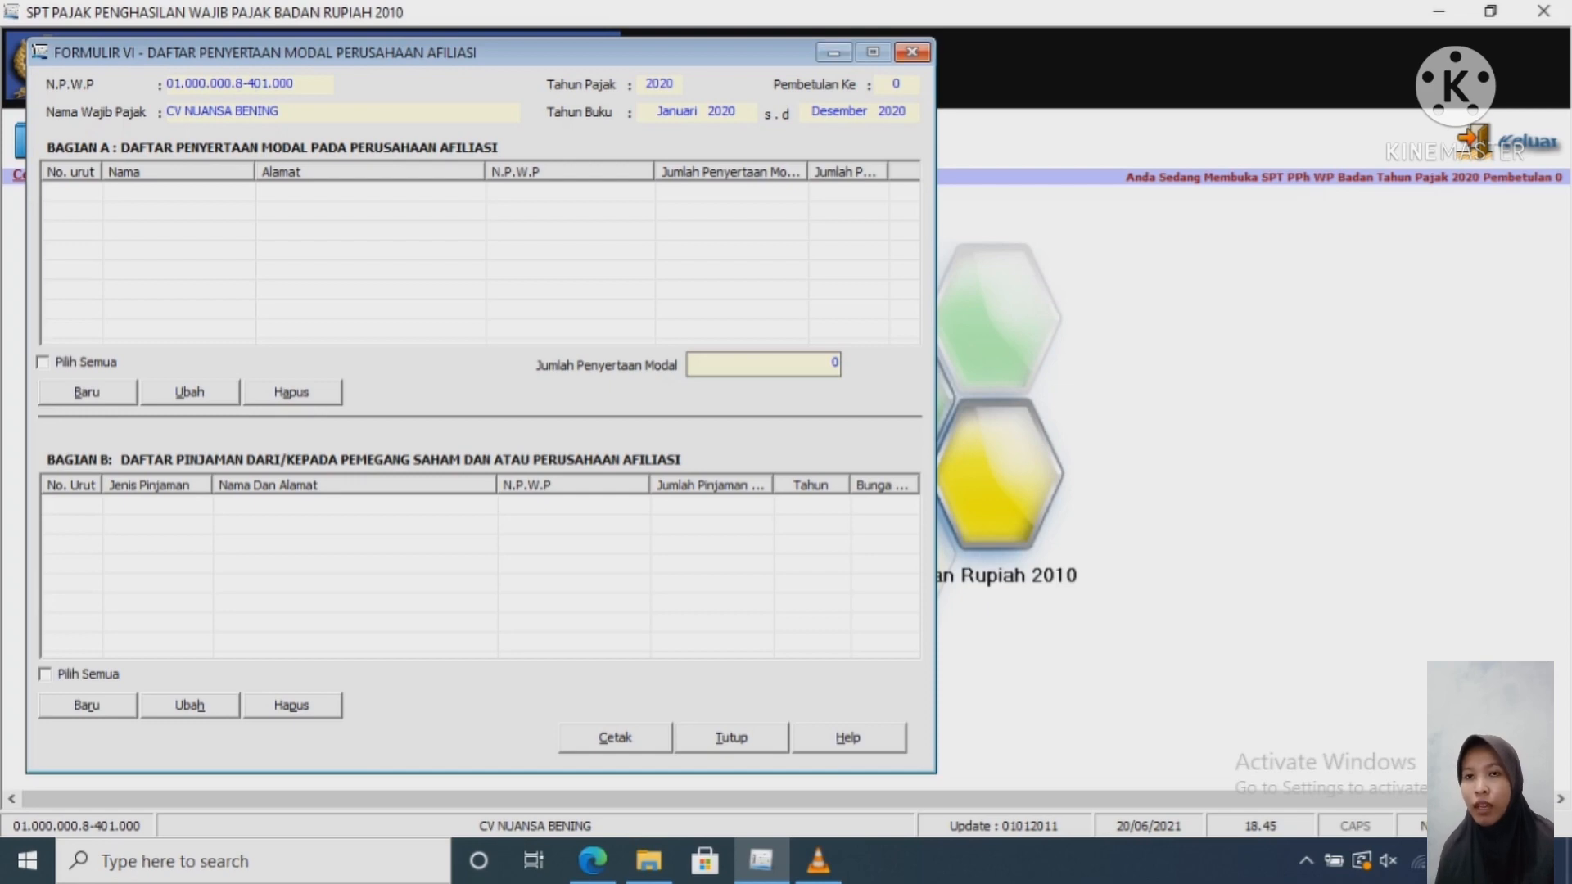
left_click(911, 53)
left_click(240, 139)
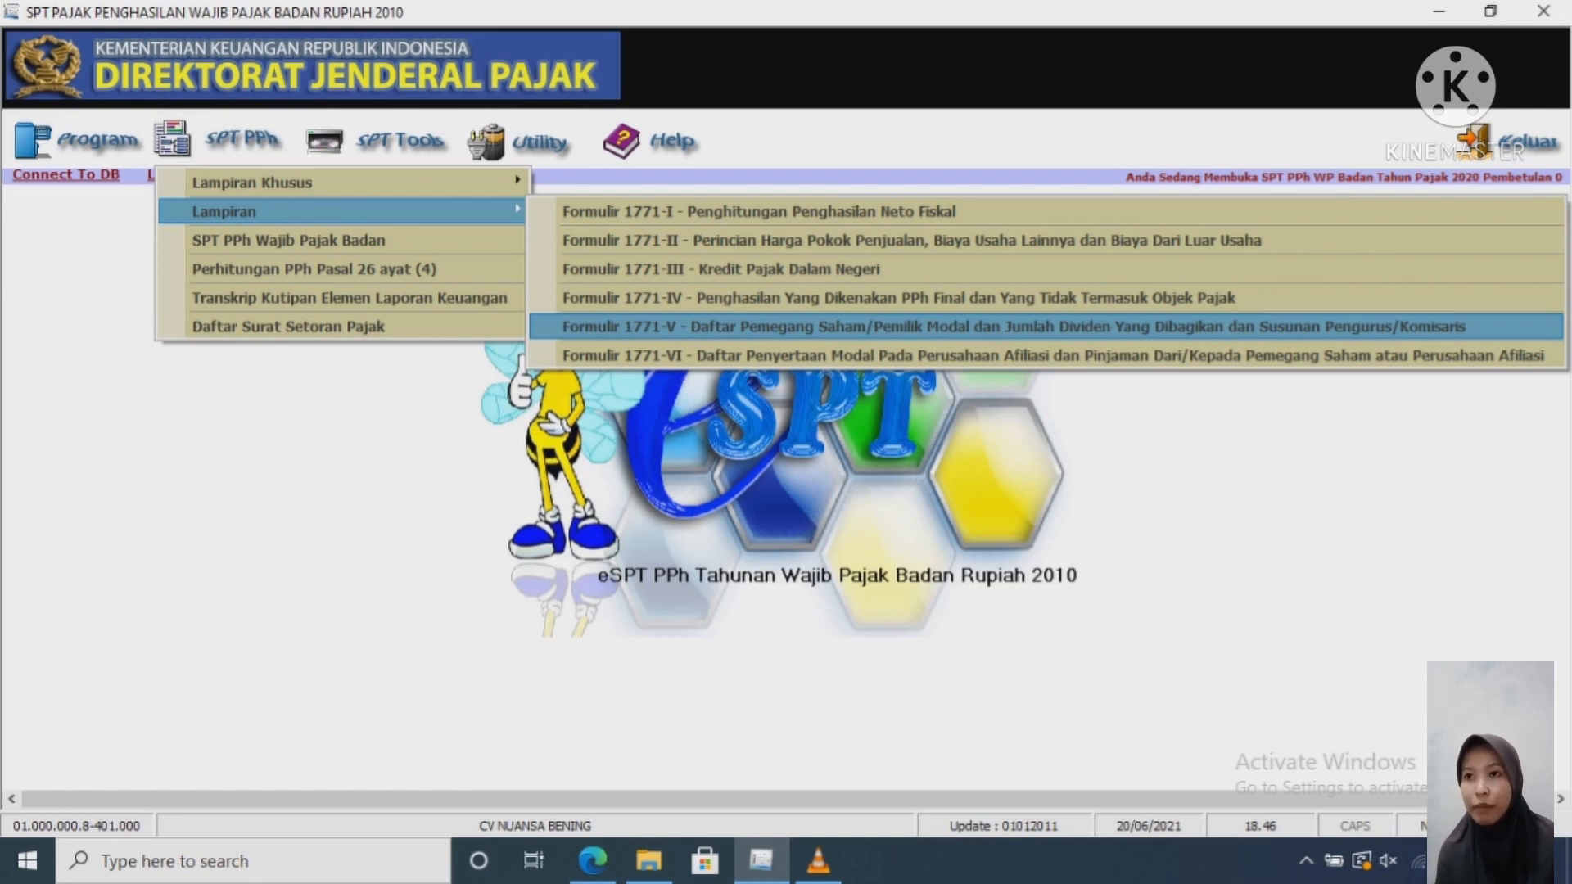
Step: Open Formulir 1771-V and start a new officer entry under Bagian B
left_click(1013, 327)
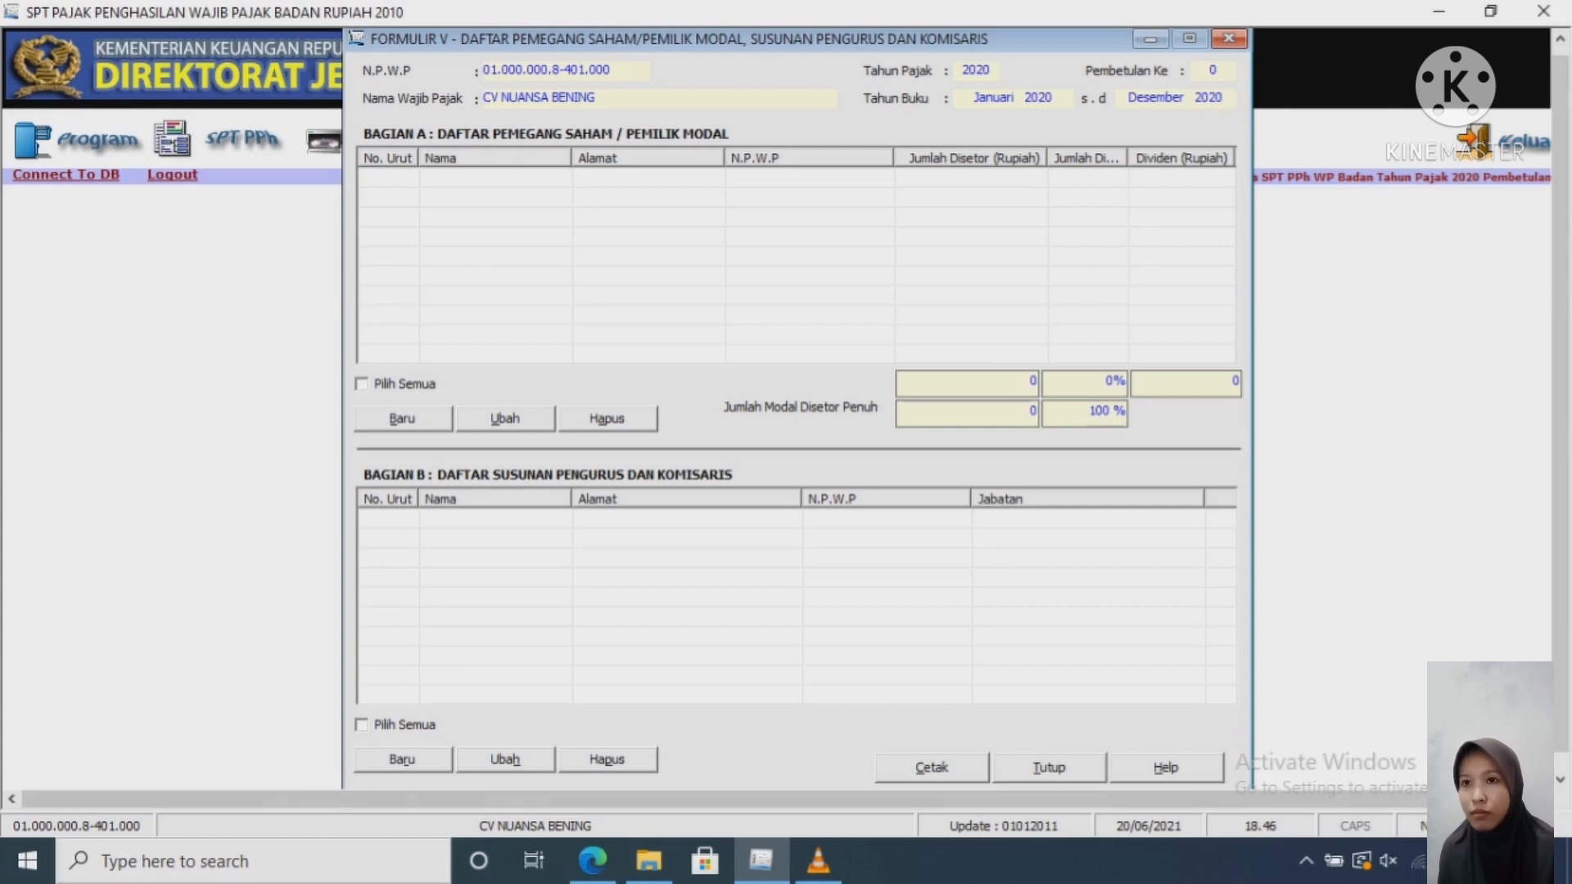
left_click(402, 759)
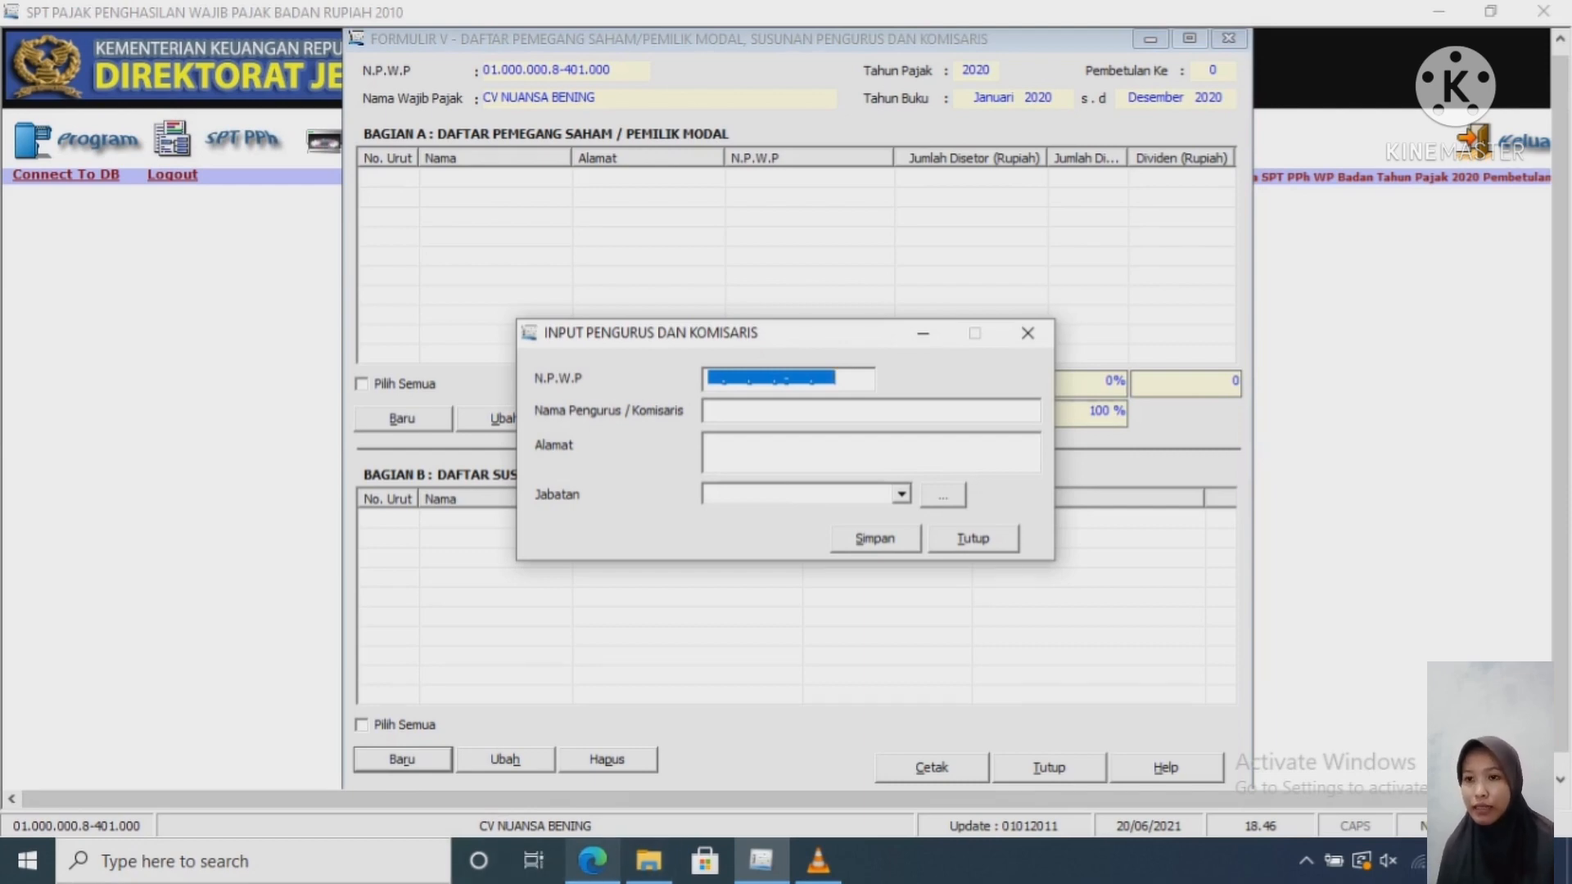
Step: Copy the director's NPWP from the sample PDF into the NPWP field
left_click(593, 860)
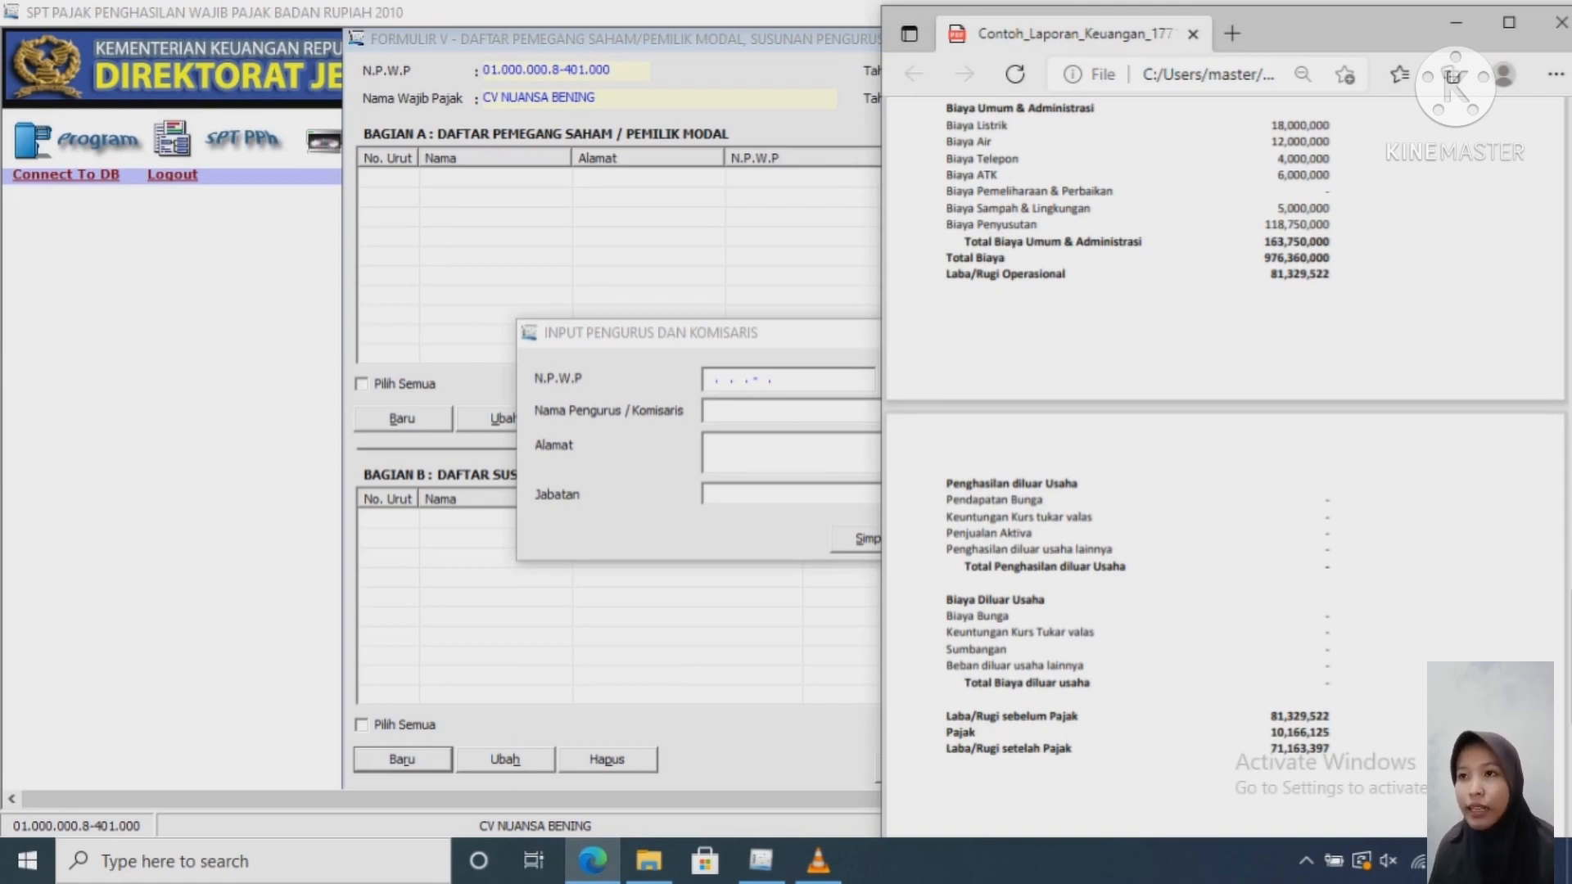
scroll(1226, 438, "up", 1)
scroll(1226, 467, "down", 10)
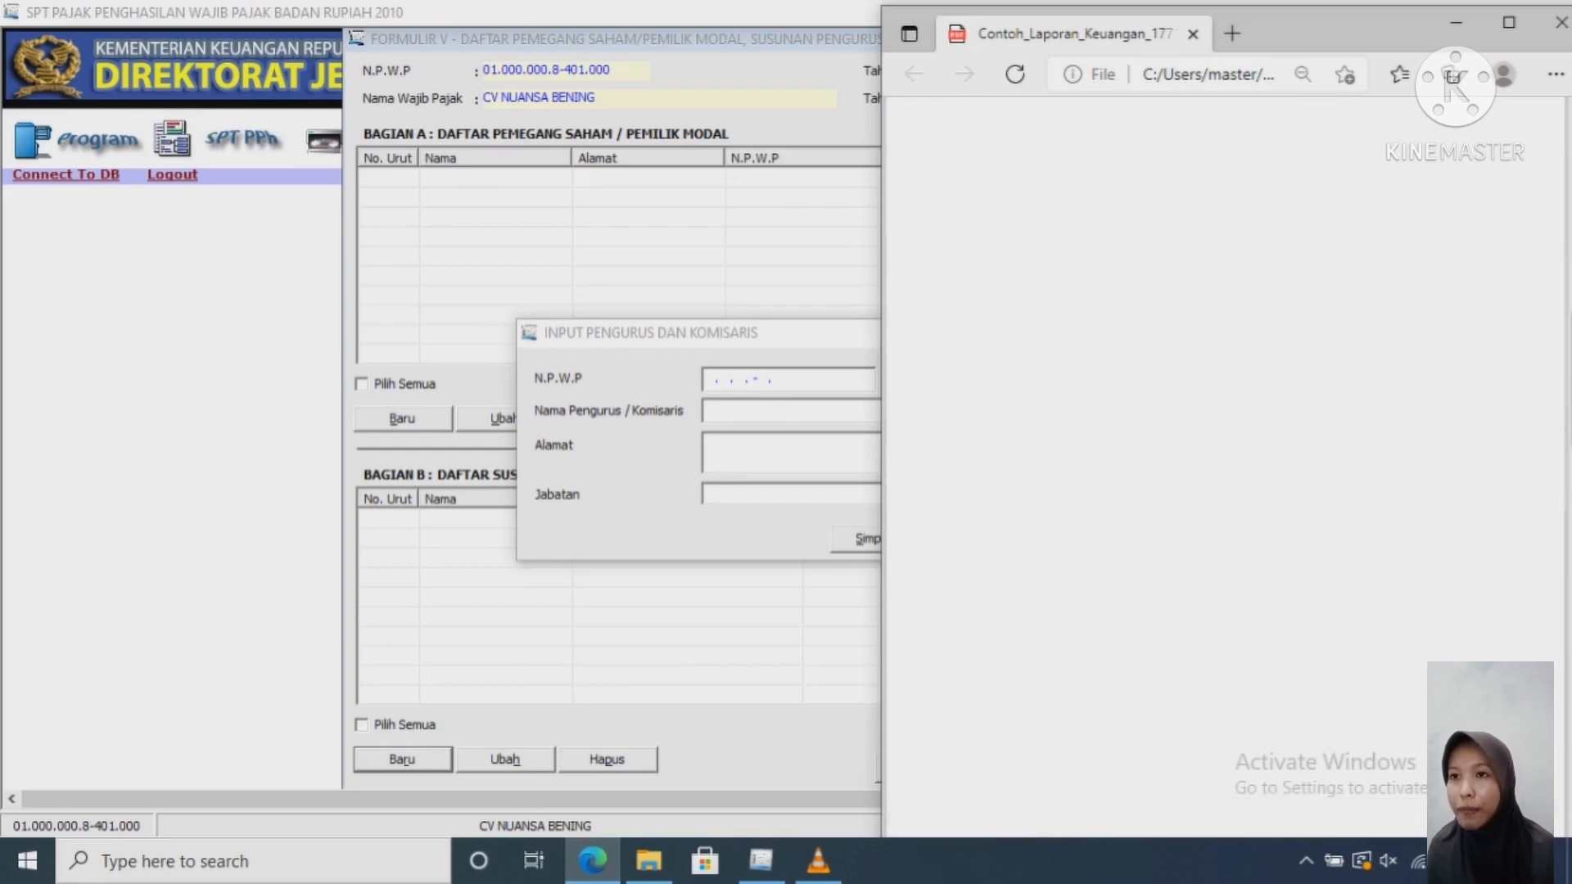
scroll(1226, 466, "down", 10)
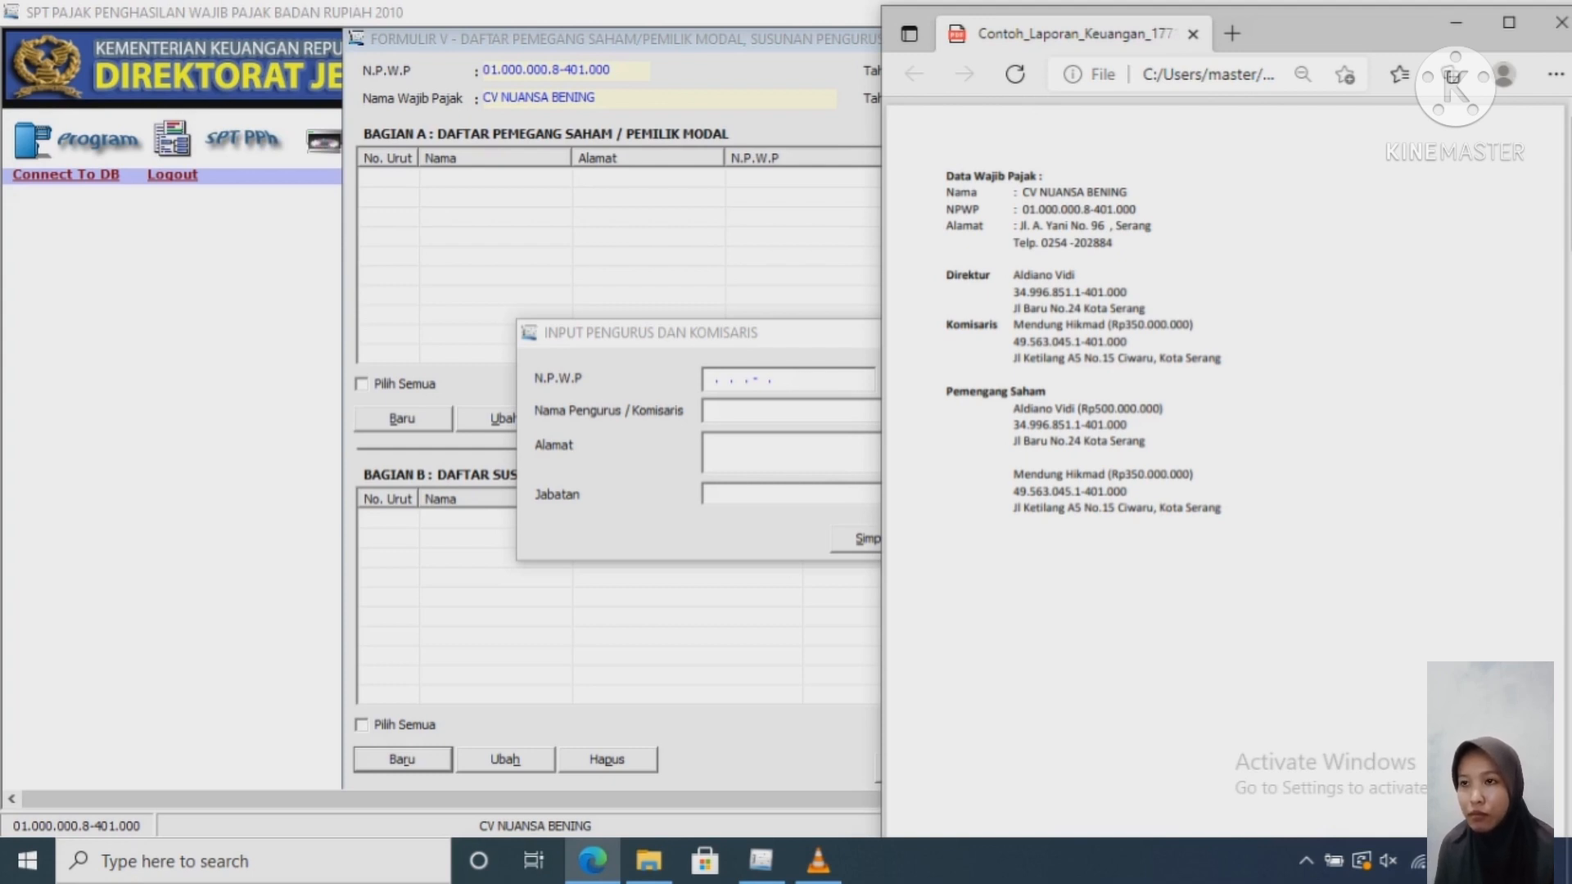
left_click_drag(1013, 425, 1128, 425)
key("ctrl+c")
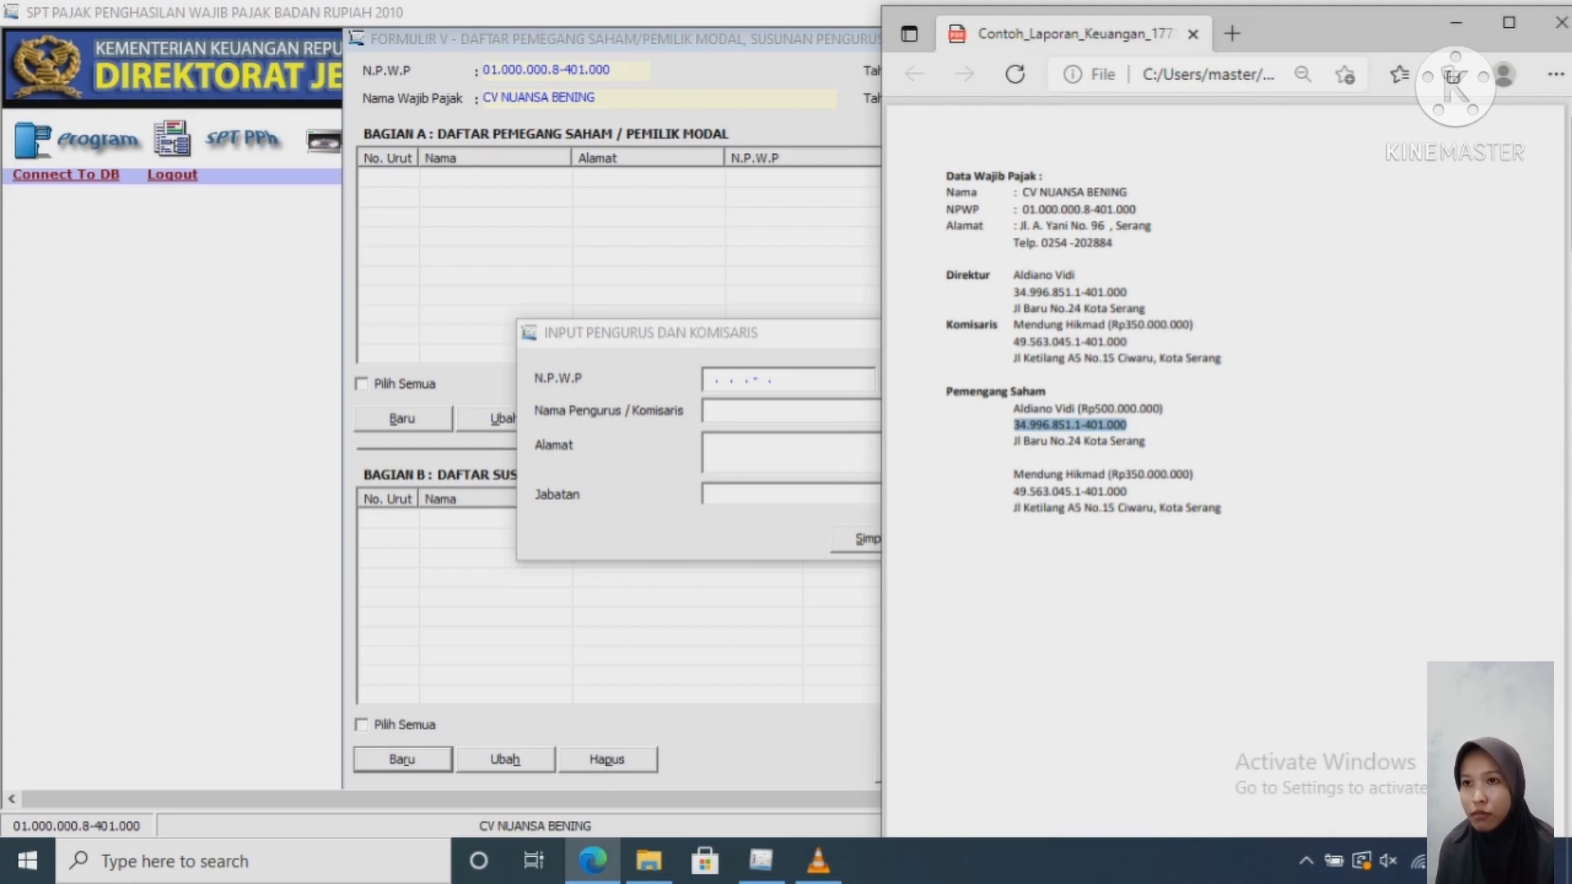
left_click(734, 379)
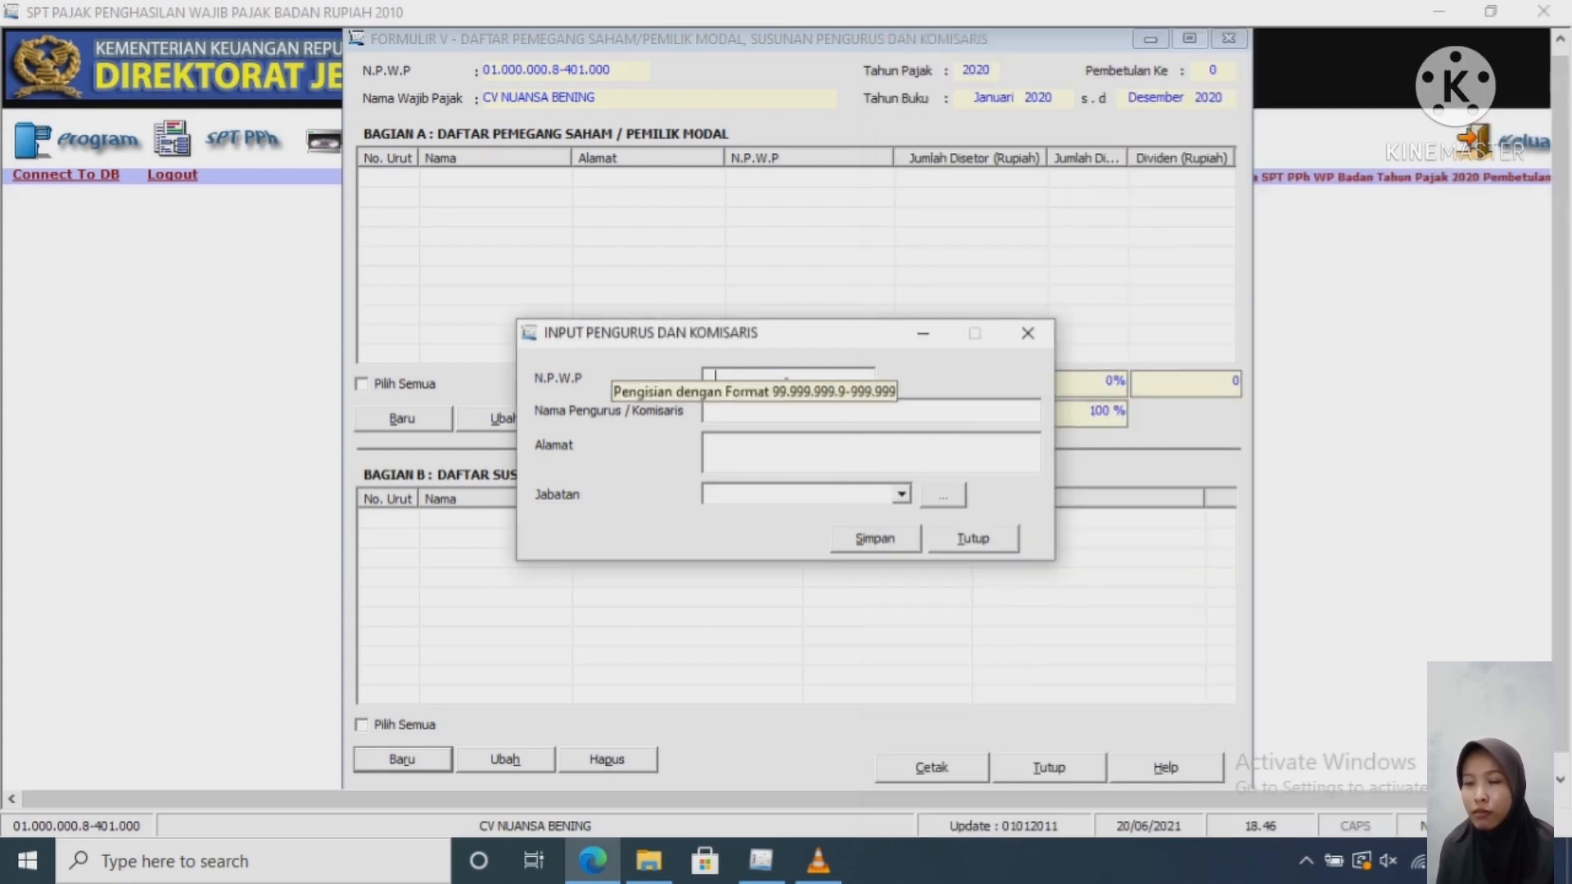
key("ctrl+v")
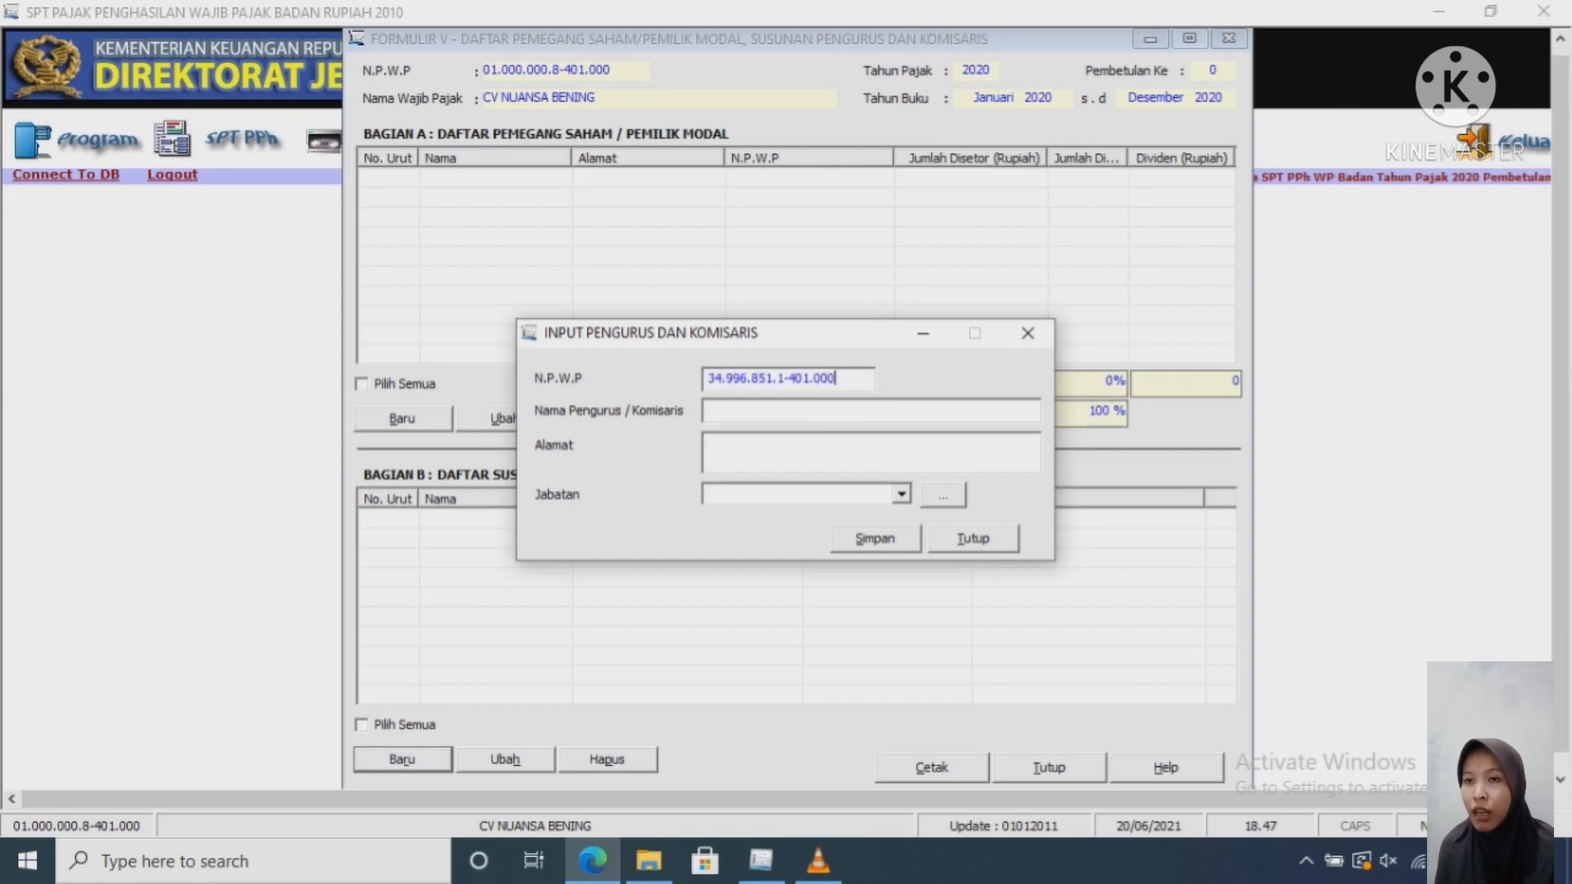
Step: Copy the director's name from the PDF into the officer name field
left_click(729, 411)
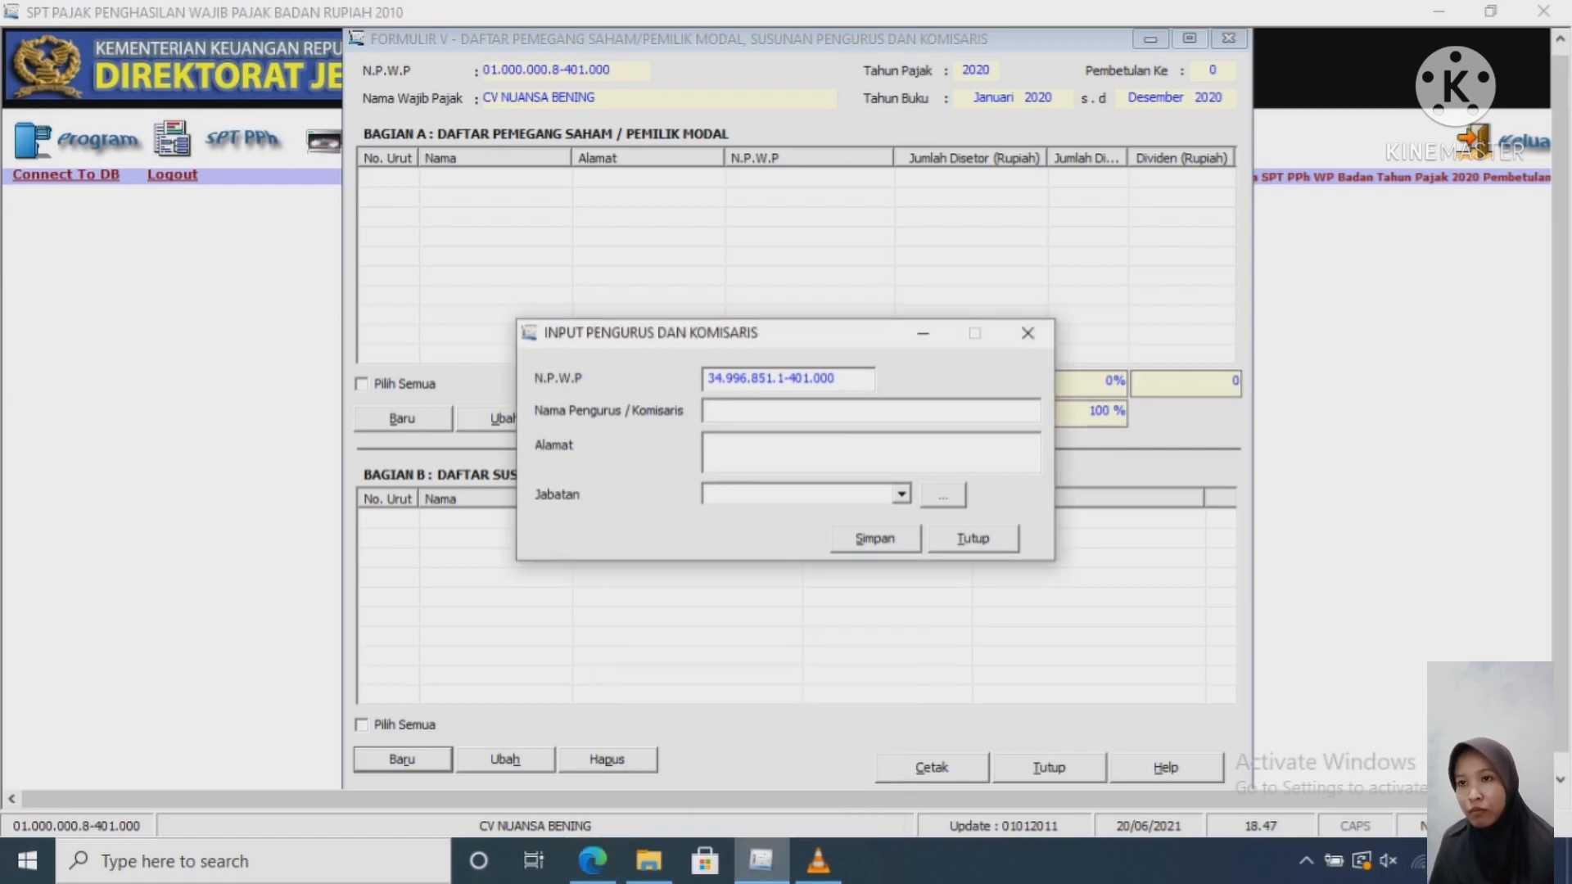
left_click(592, 859)
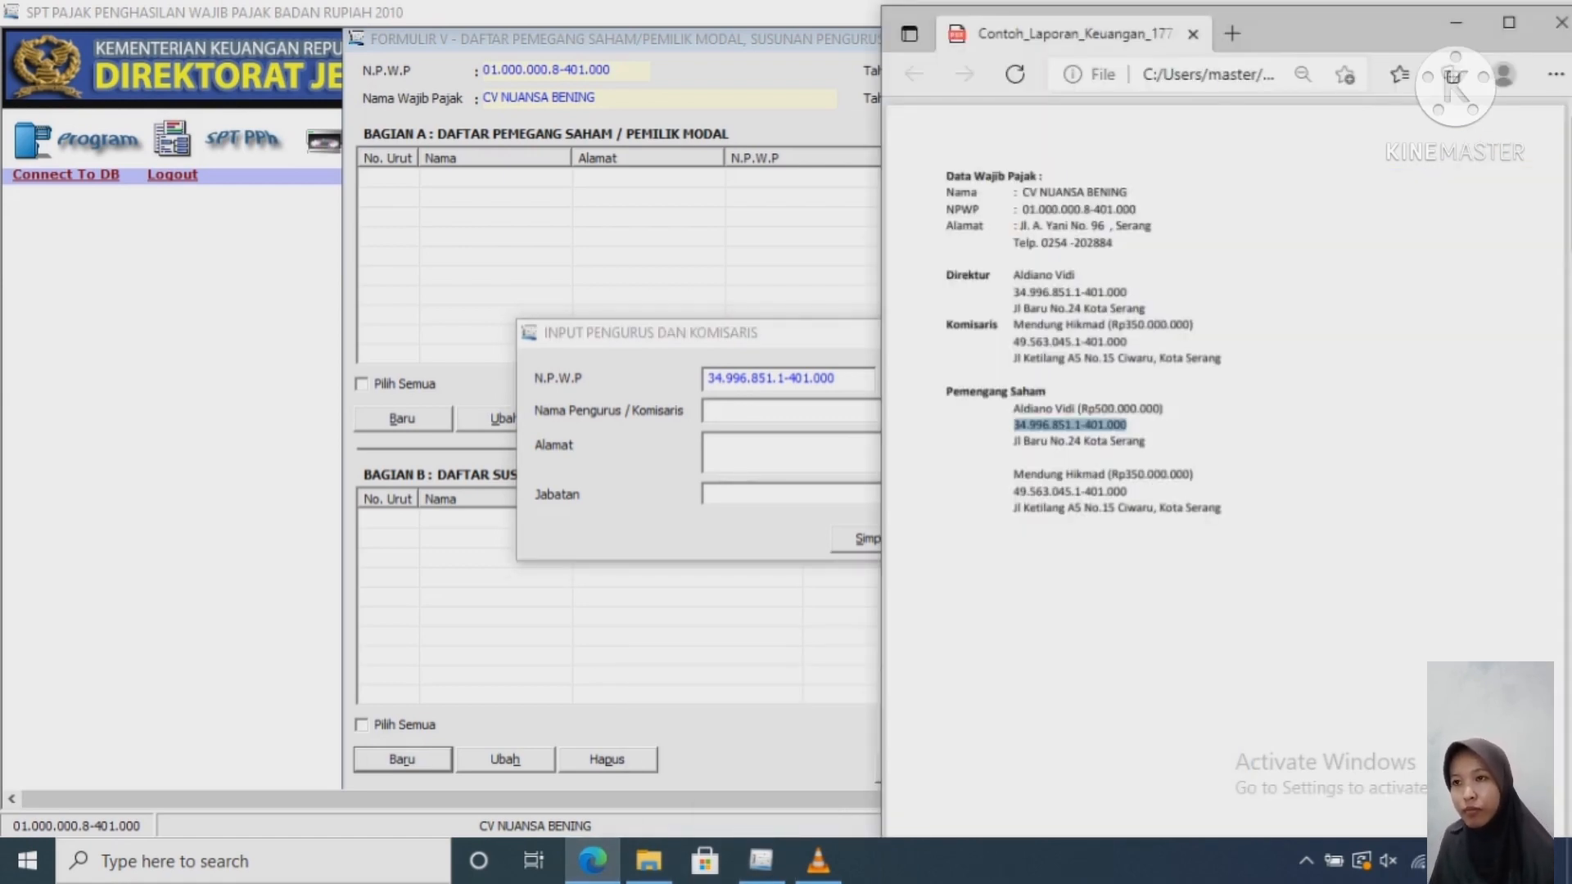
left_click_drag(1014, 408, 1074, 408)
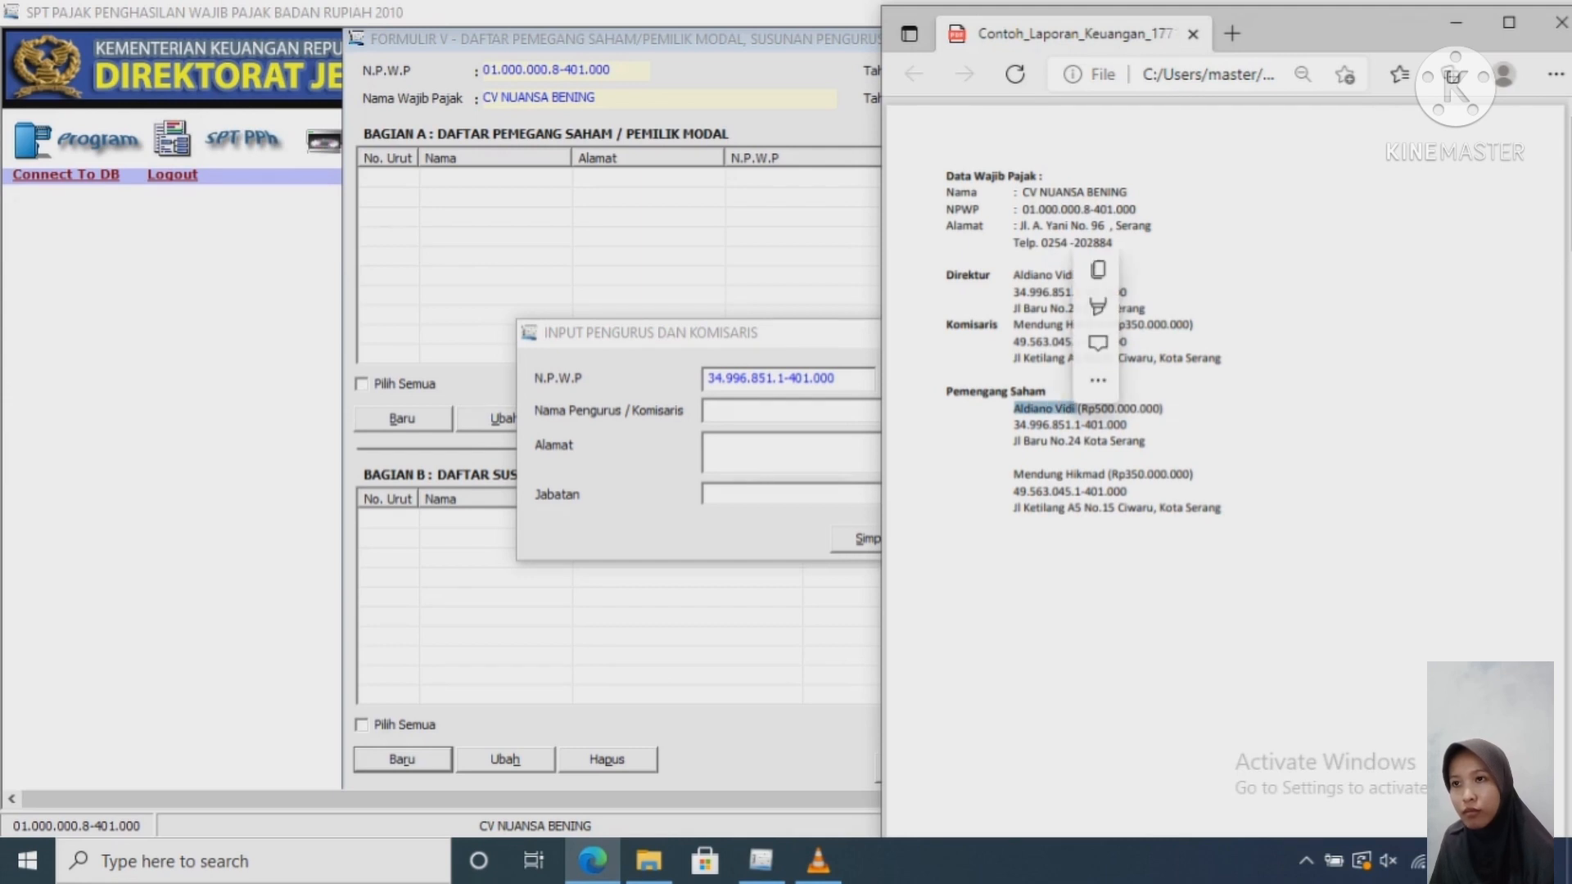
key("ctrl+c")
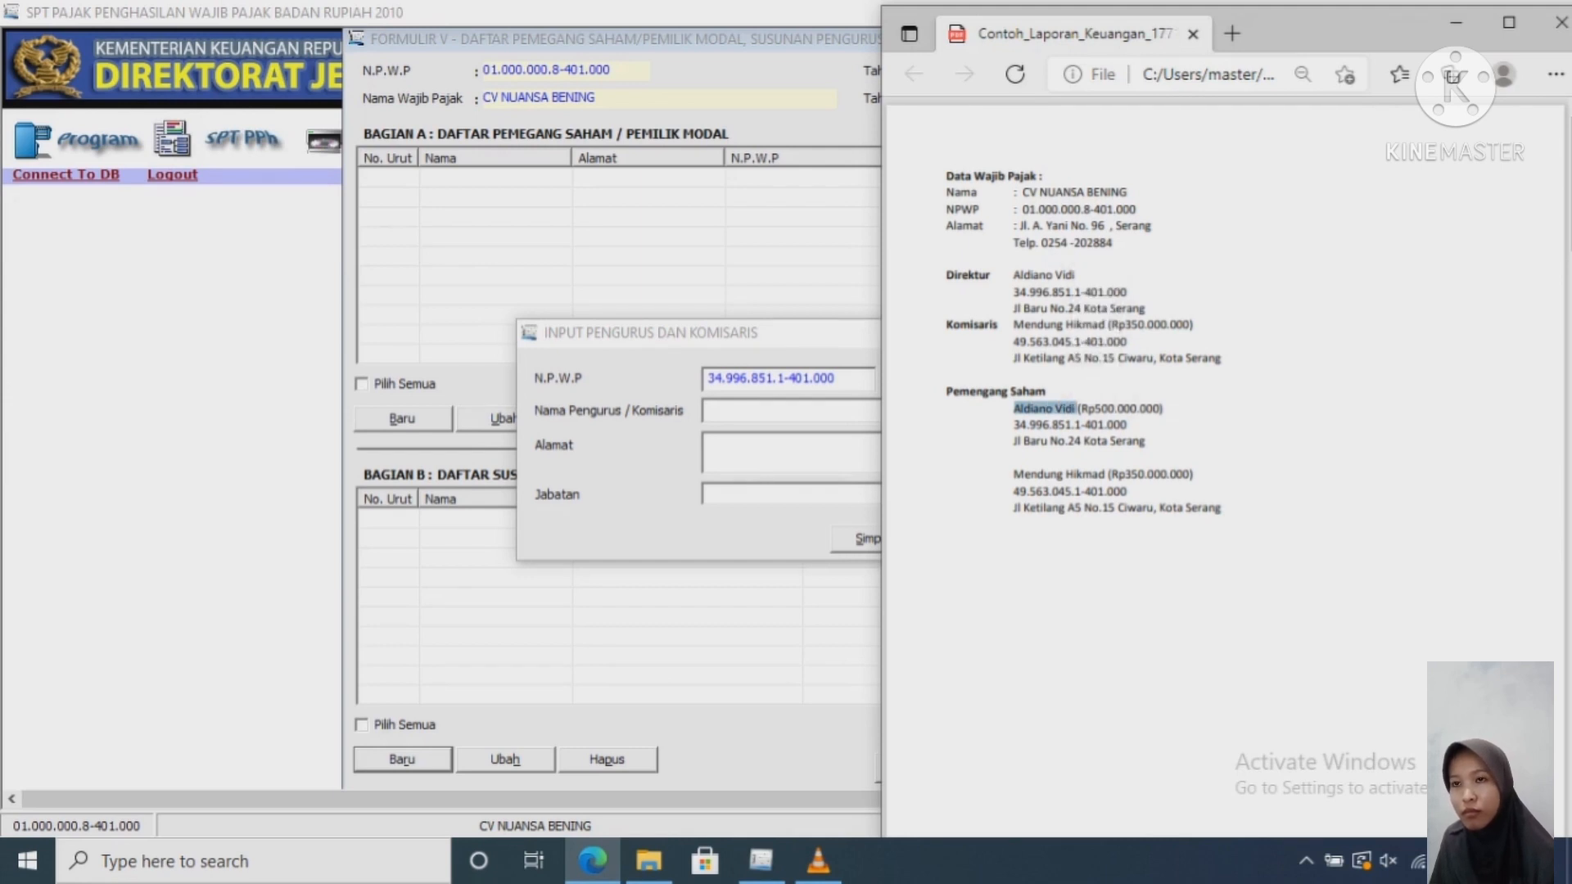
key("alt+Tab")
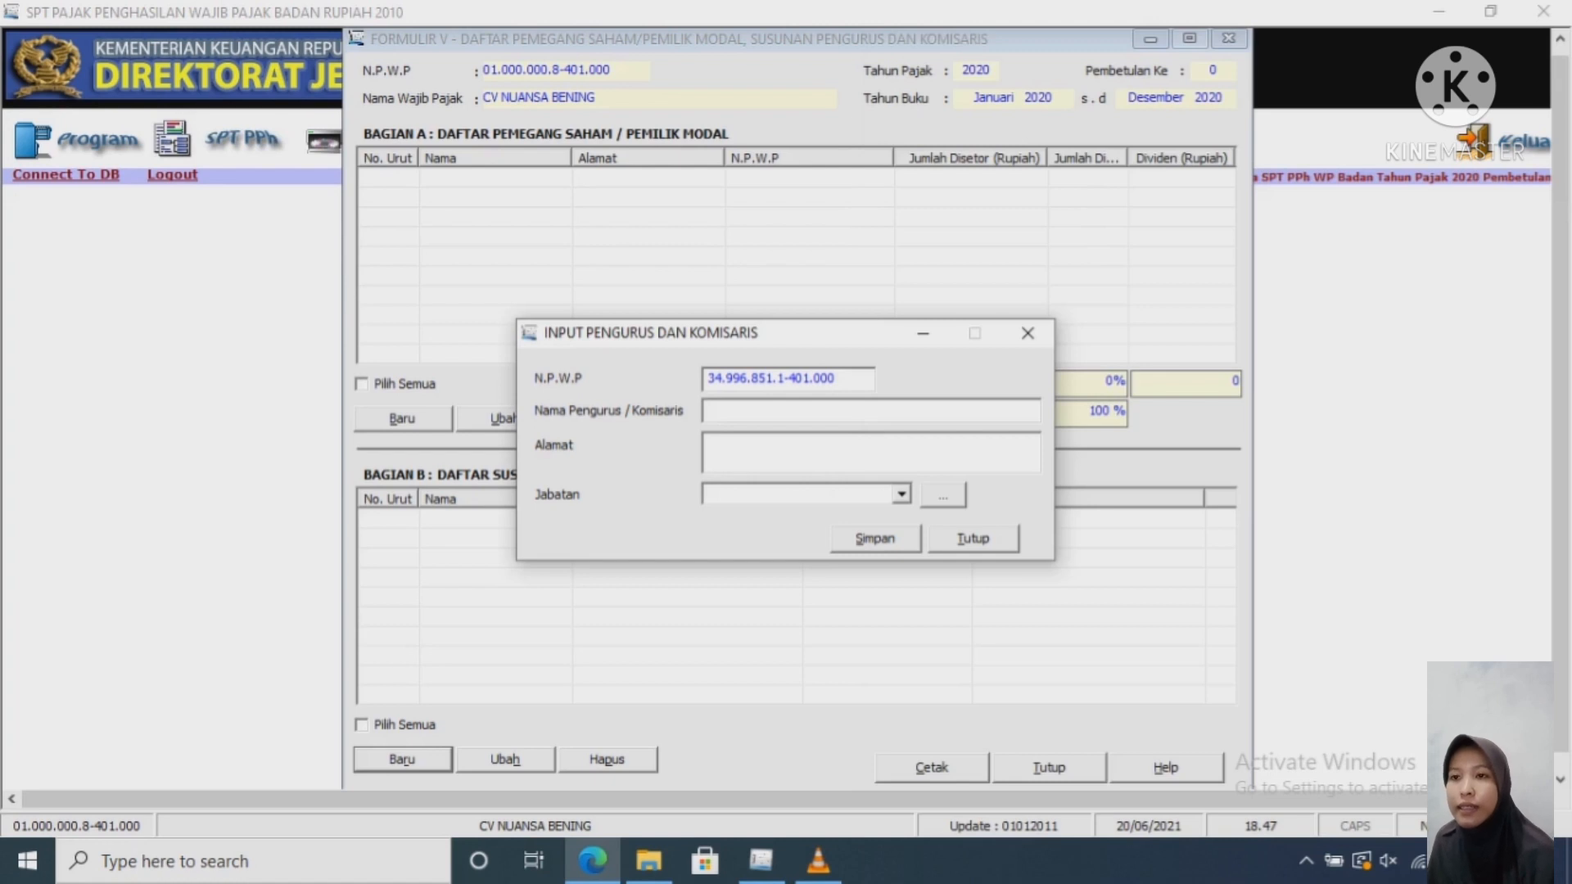
key("ctrl+v")
Step: Copy the director's address from the PDF into the address field
left_click(709, 444)
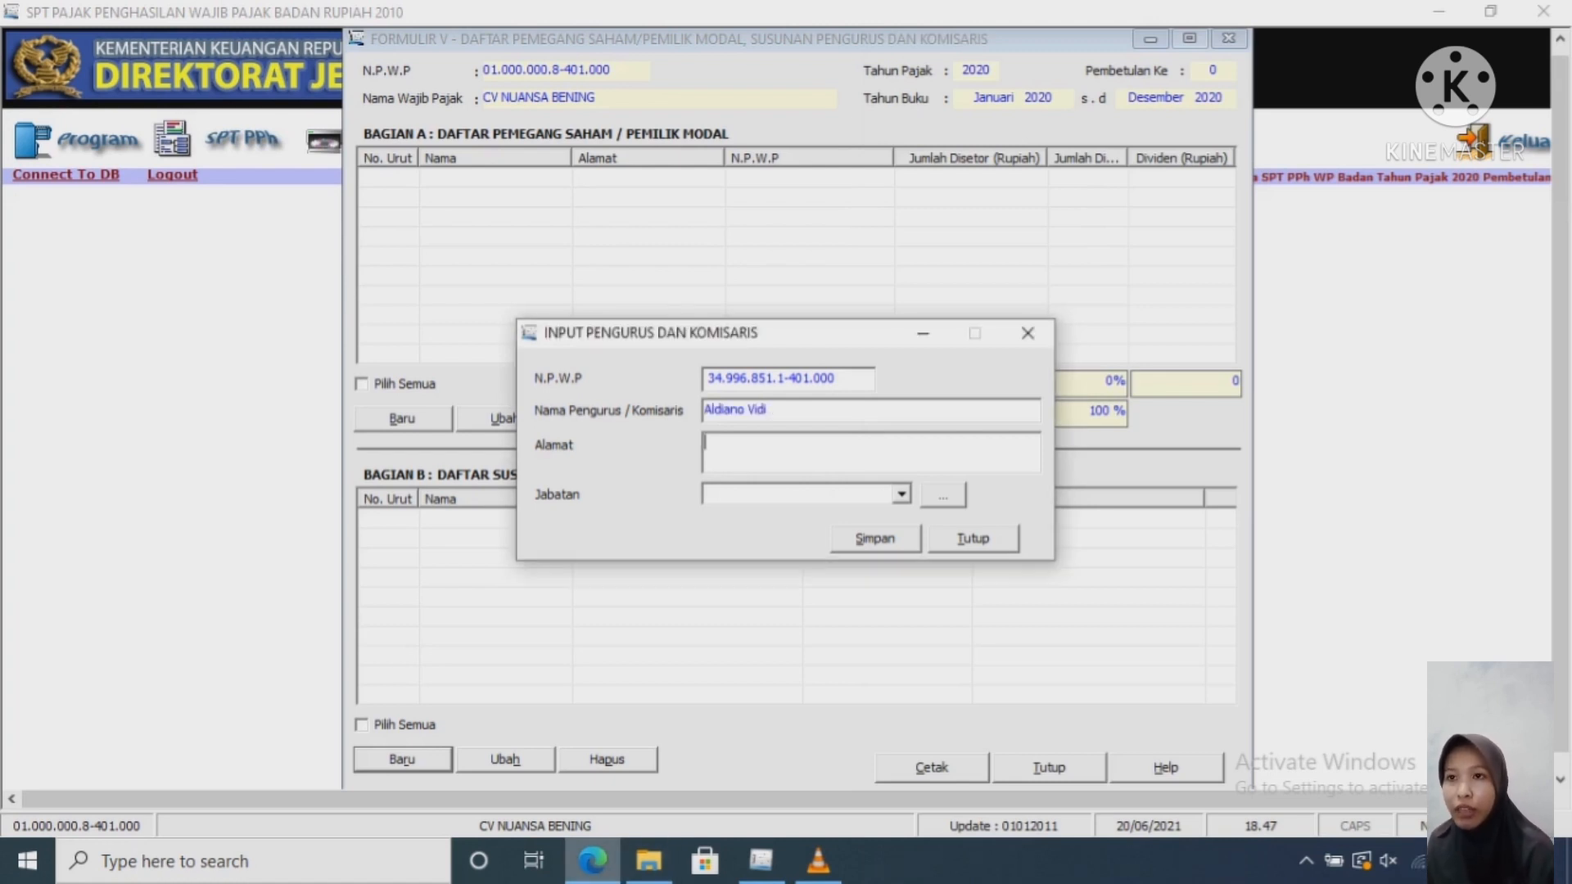
key("alt+Tab")
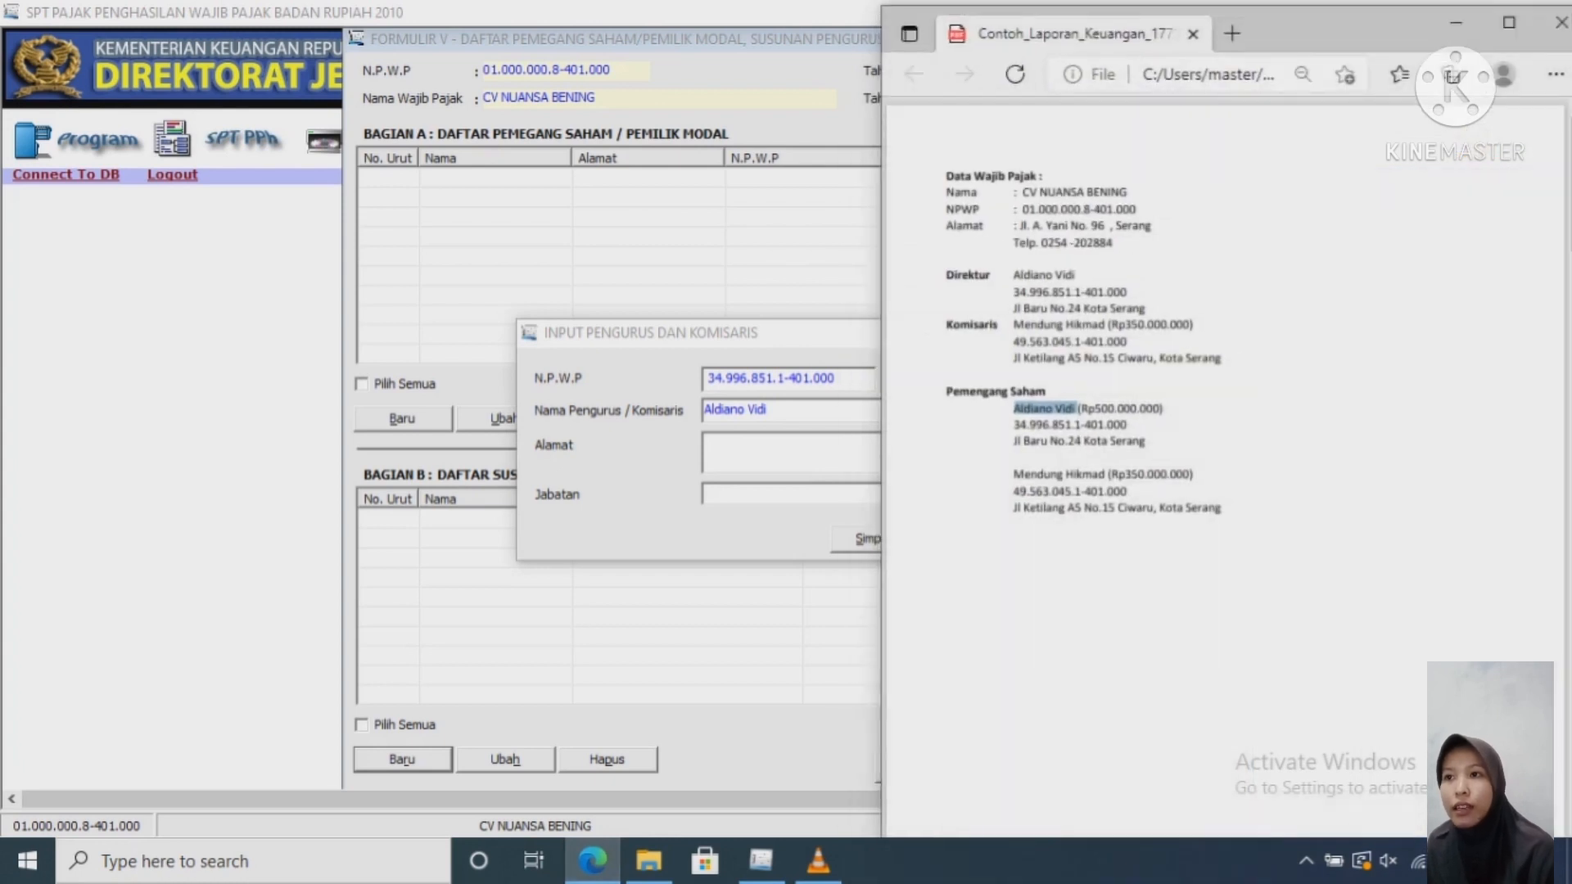
left_click_drag(1148, 445, 1013, 443)
key("ctrl+c")
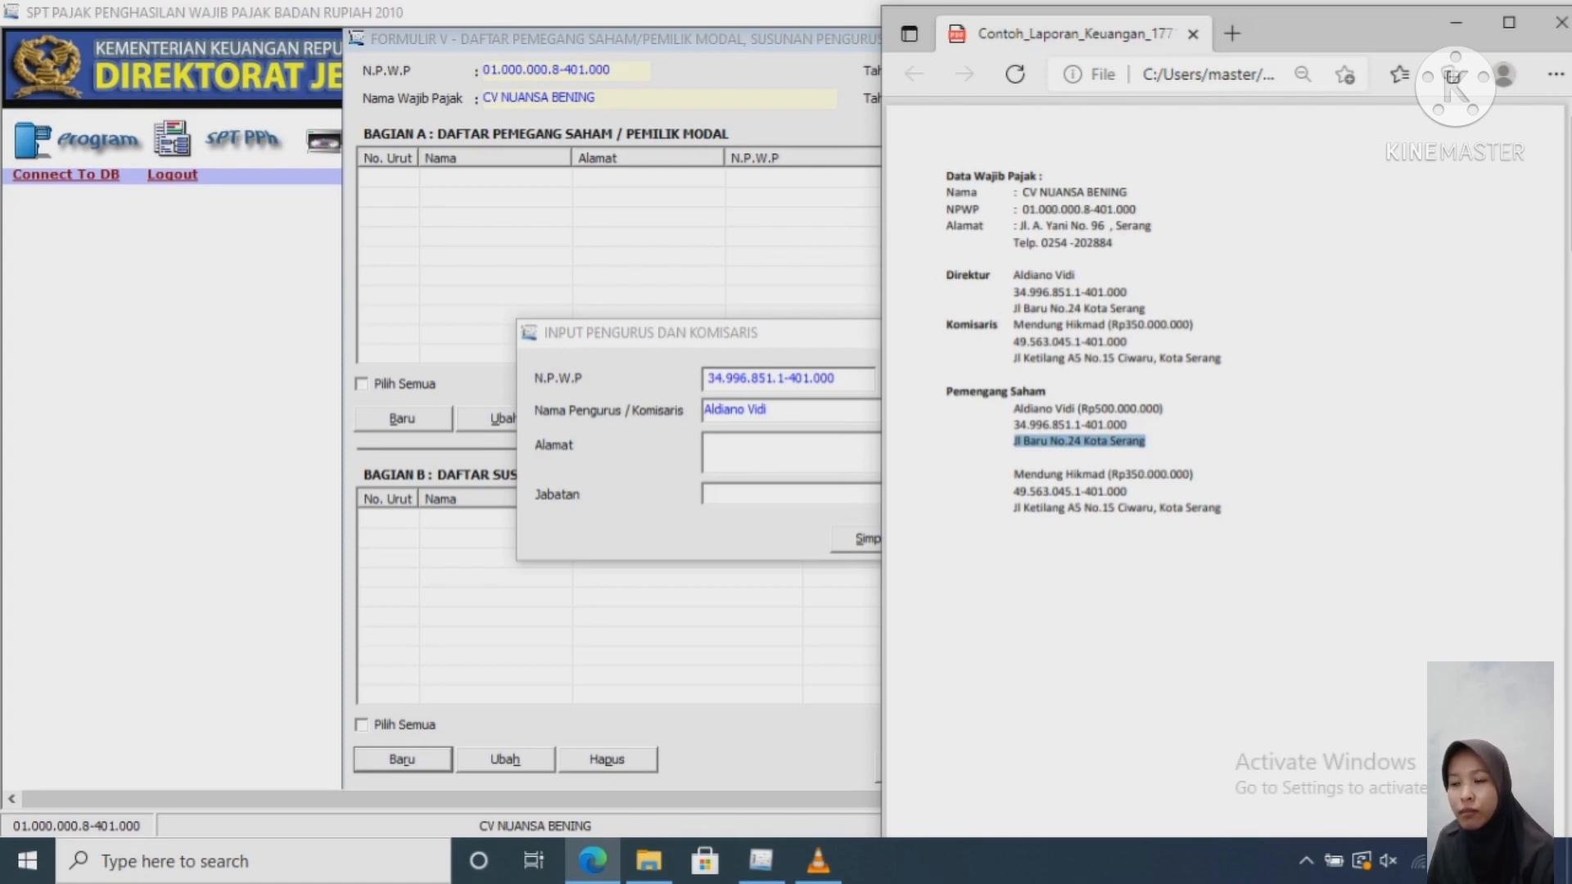
key("alt+Tab")
key("ctrl+v")
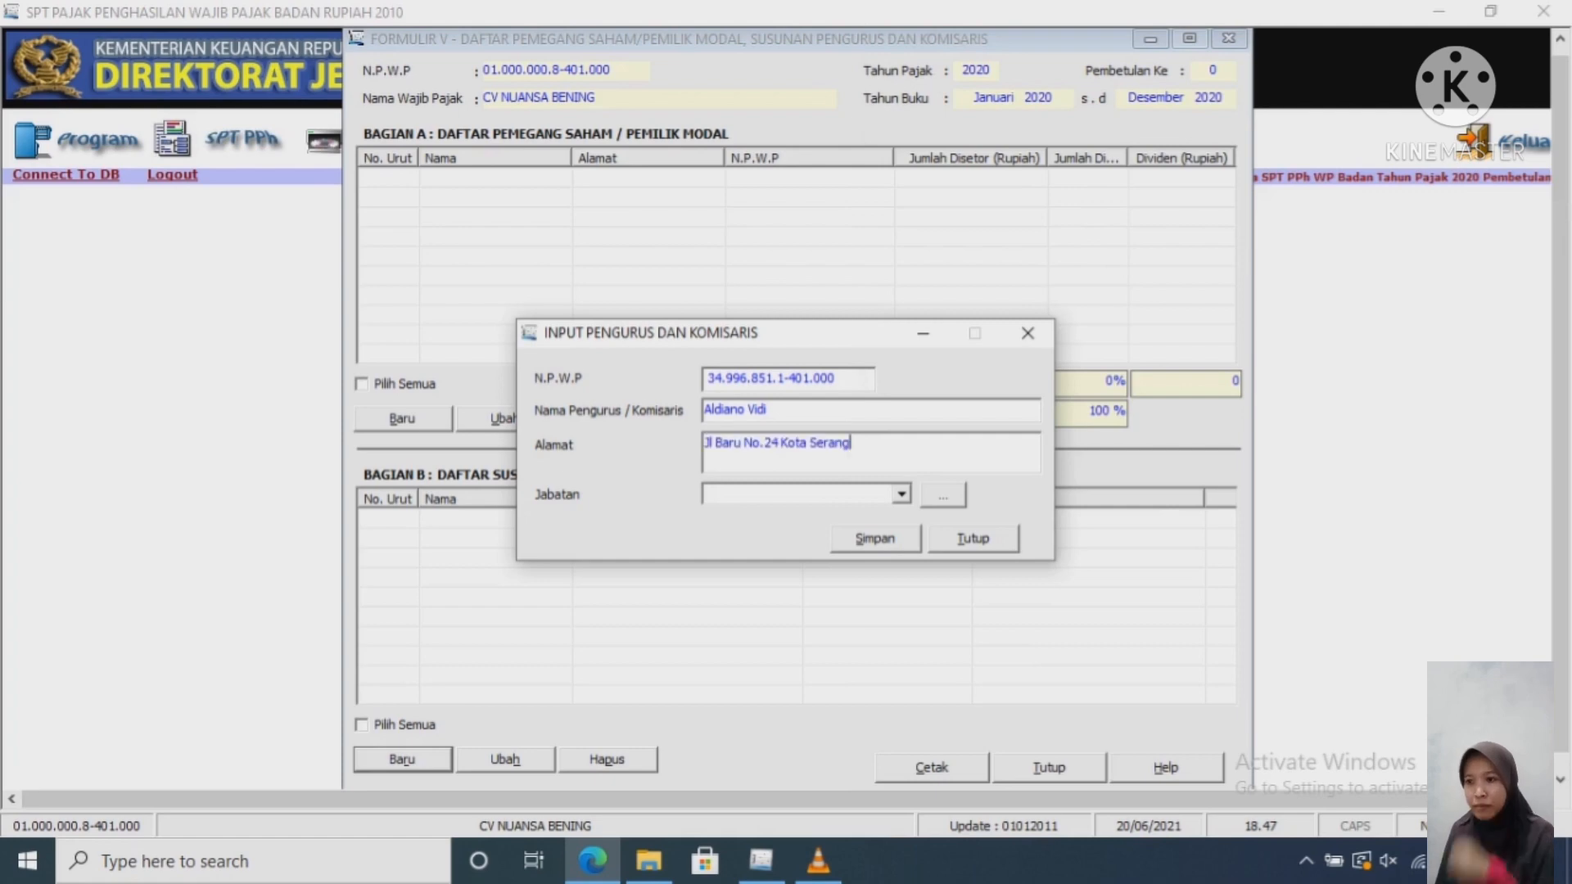
Step: Set Jabatan to Direktur and save the officer entry
left_click(901, 494)
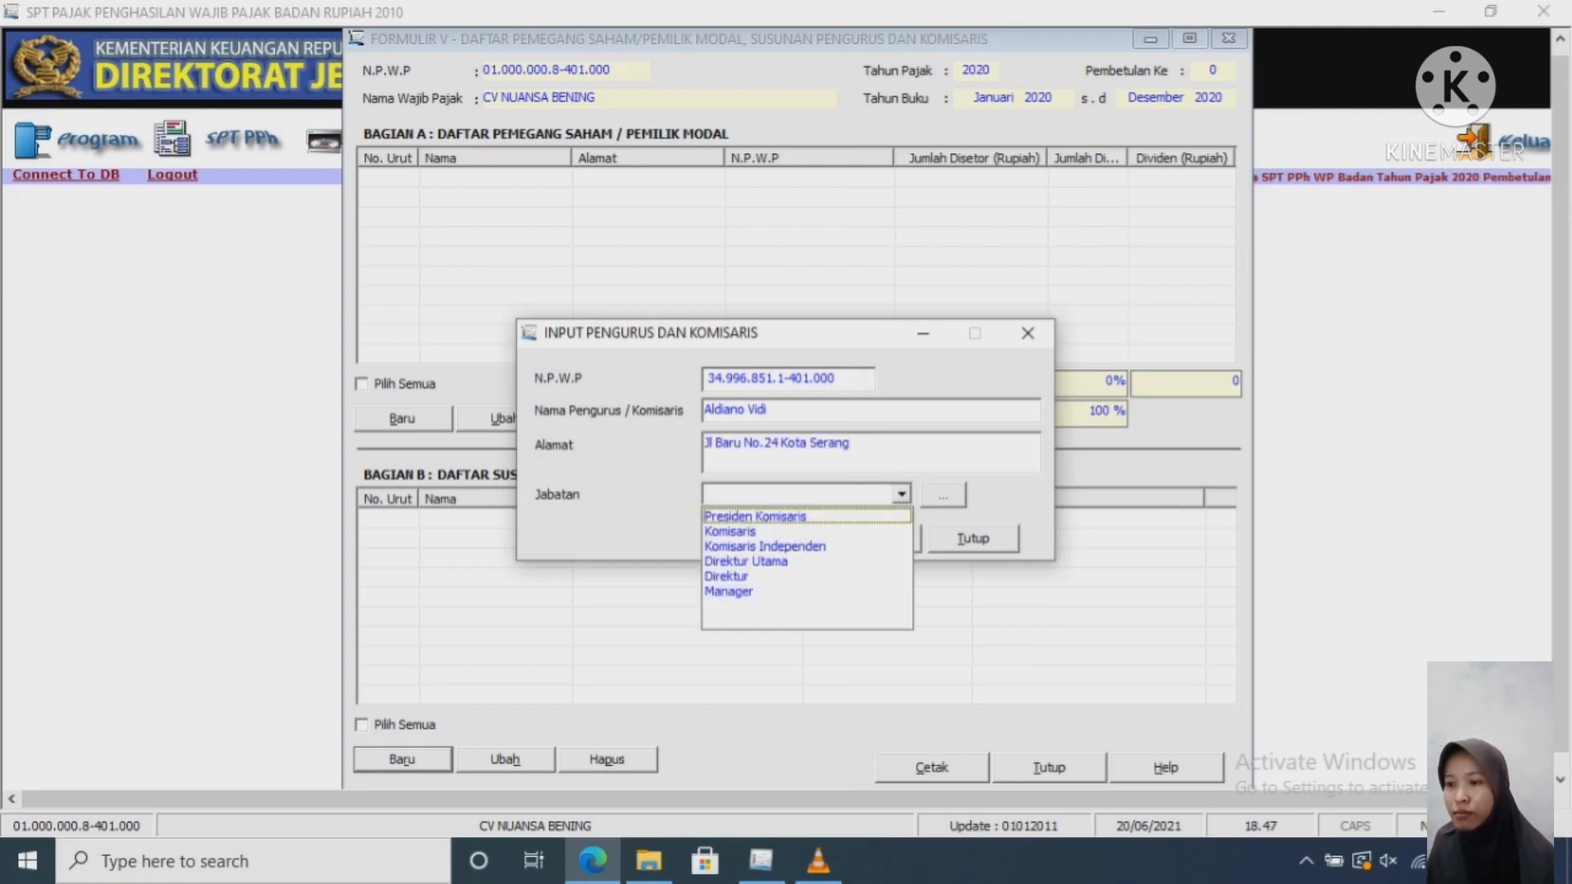
left_click(901, 494)
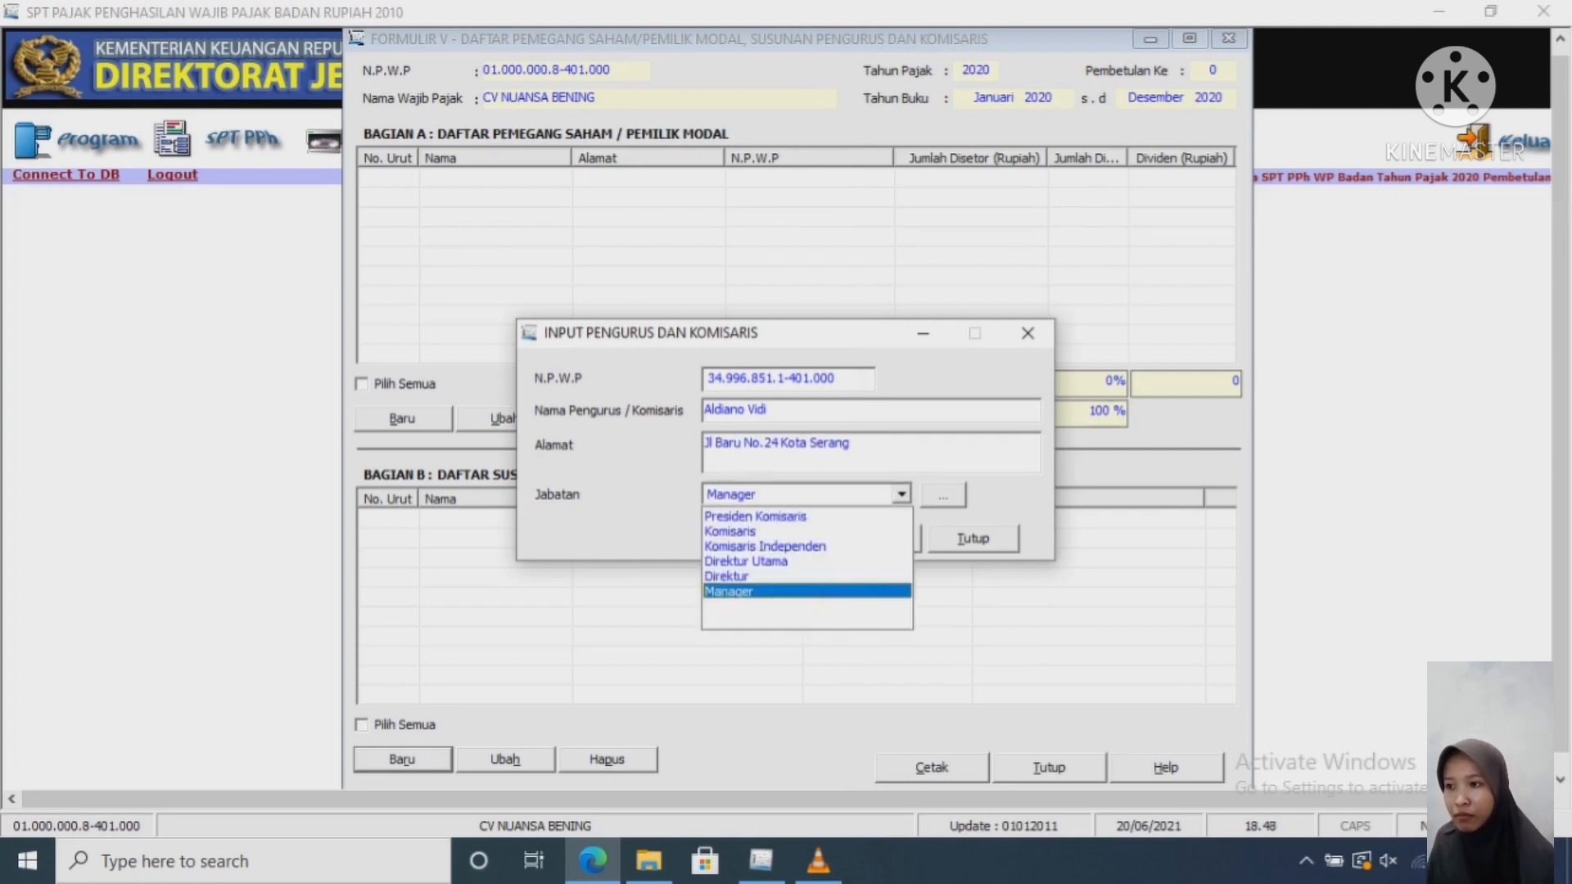
left_click(727, 577)
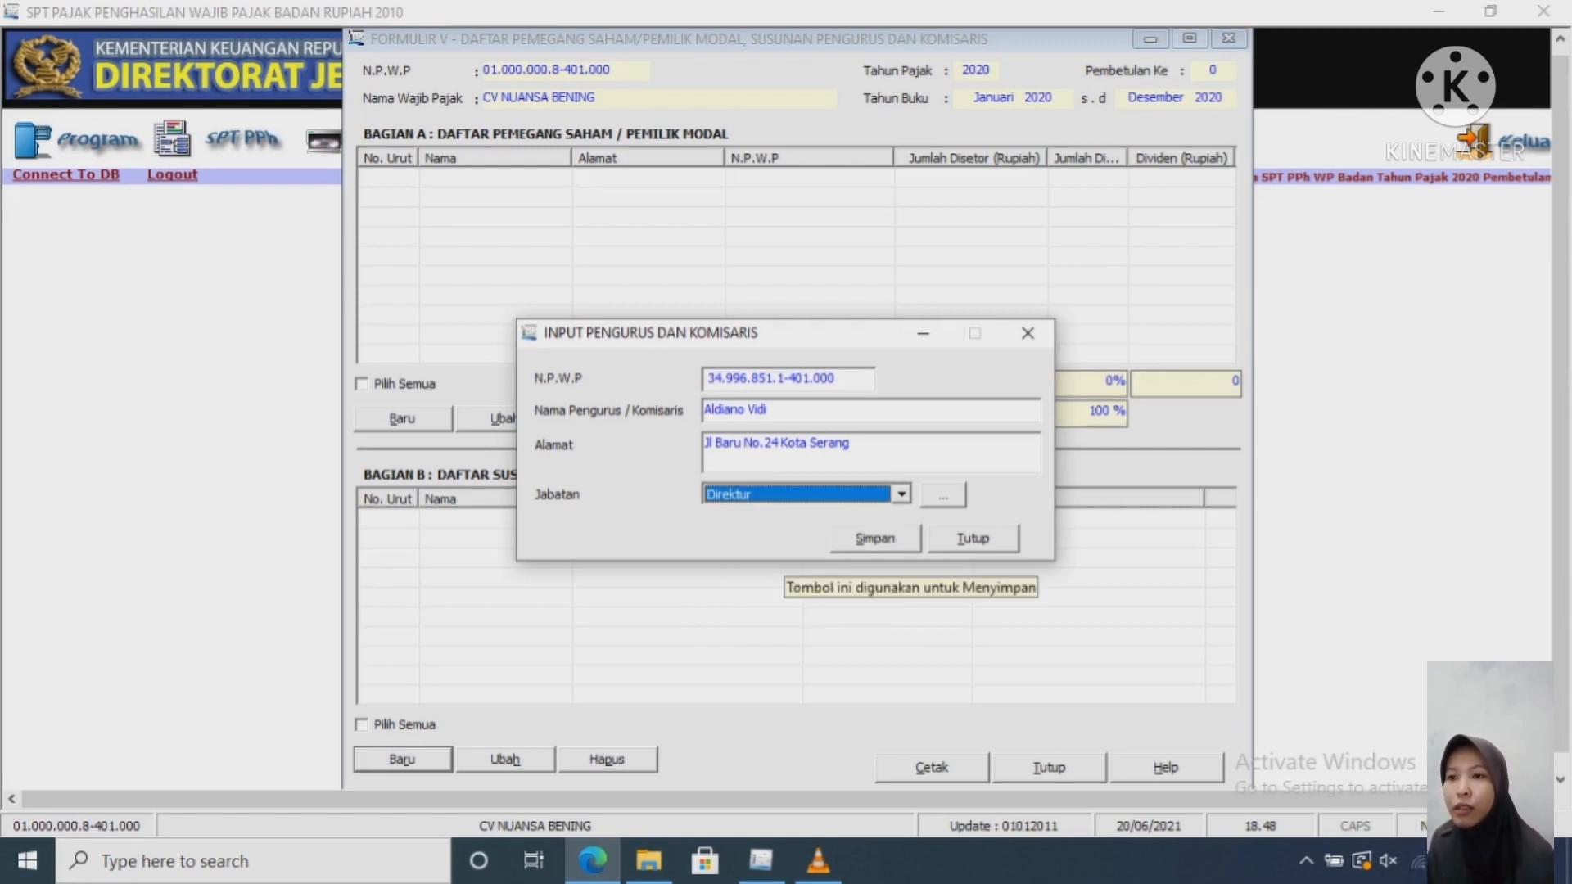
left_click(874, 538)
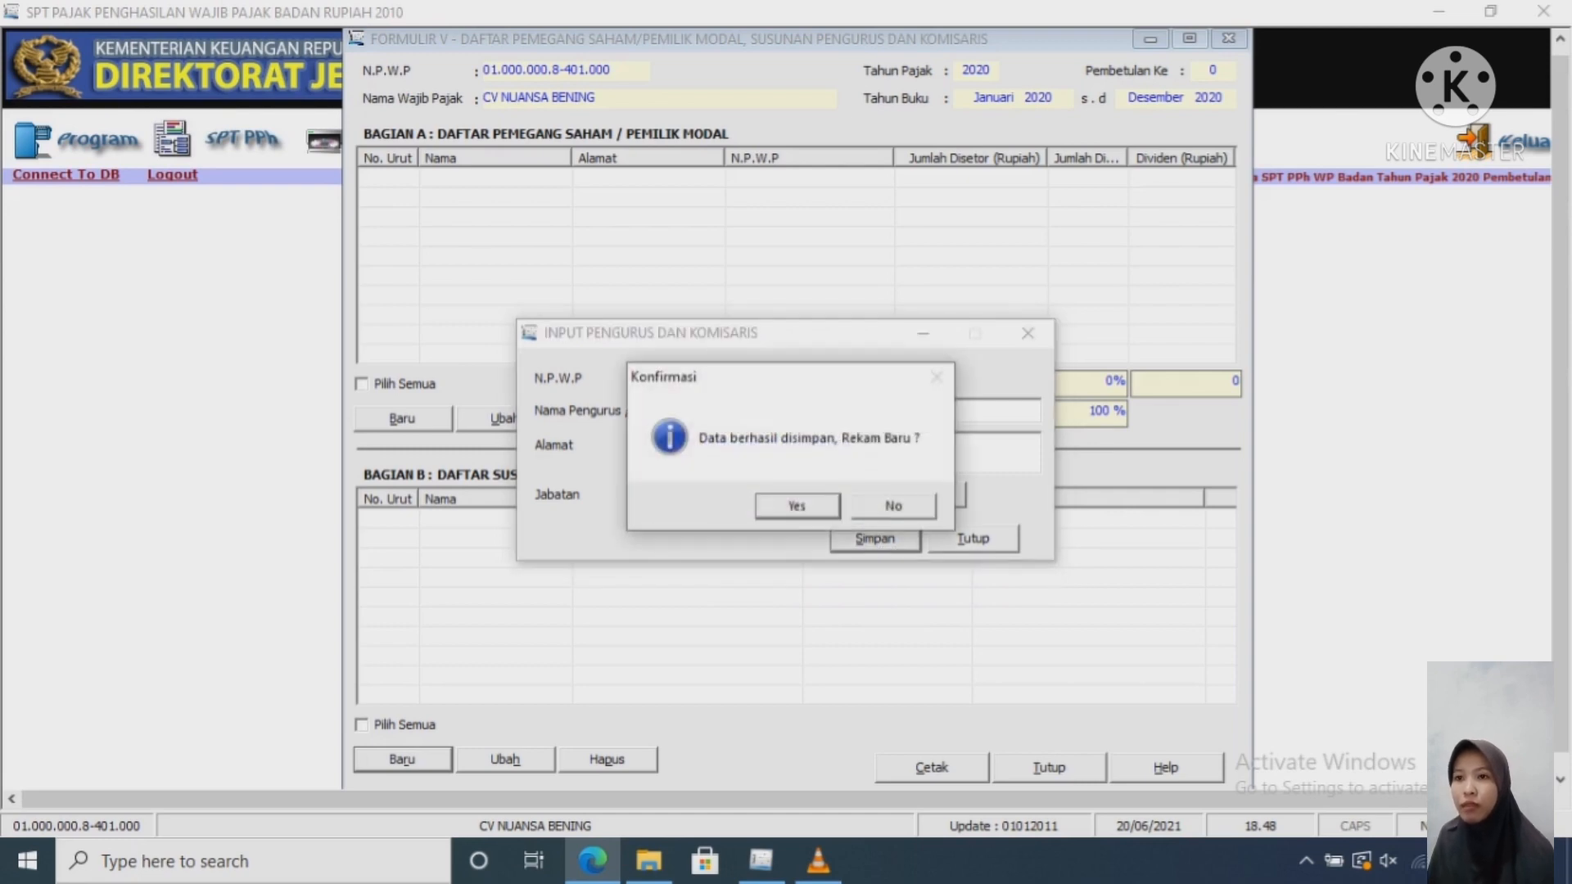
Step: Start a new officer entry and paste the commissioner's NPWP from the sample report
key("Return")
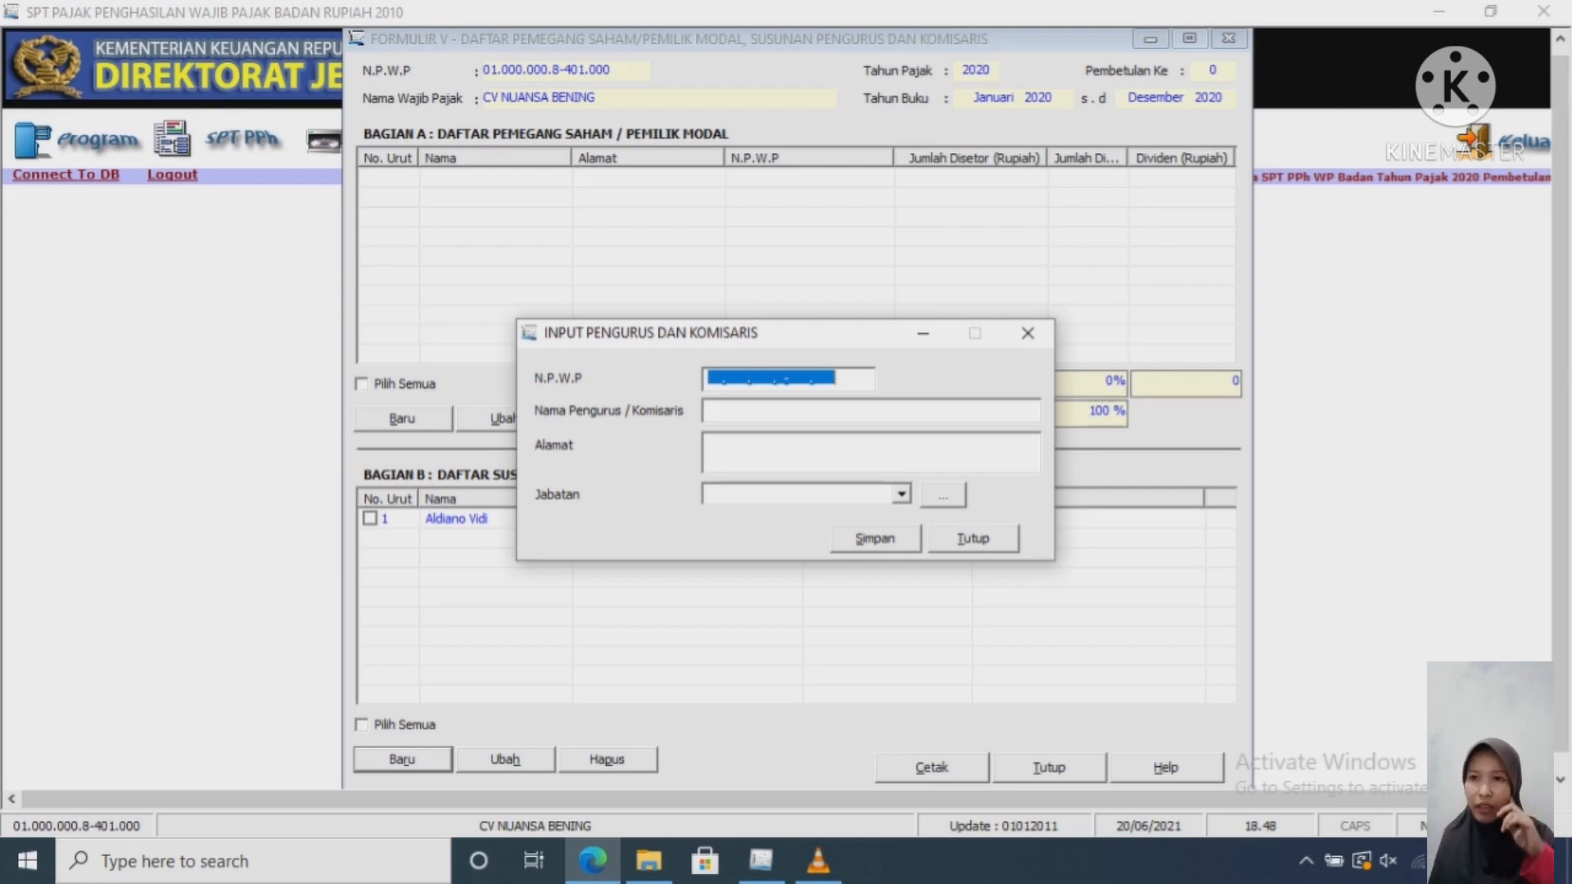
left_click(593, 861)
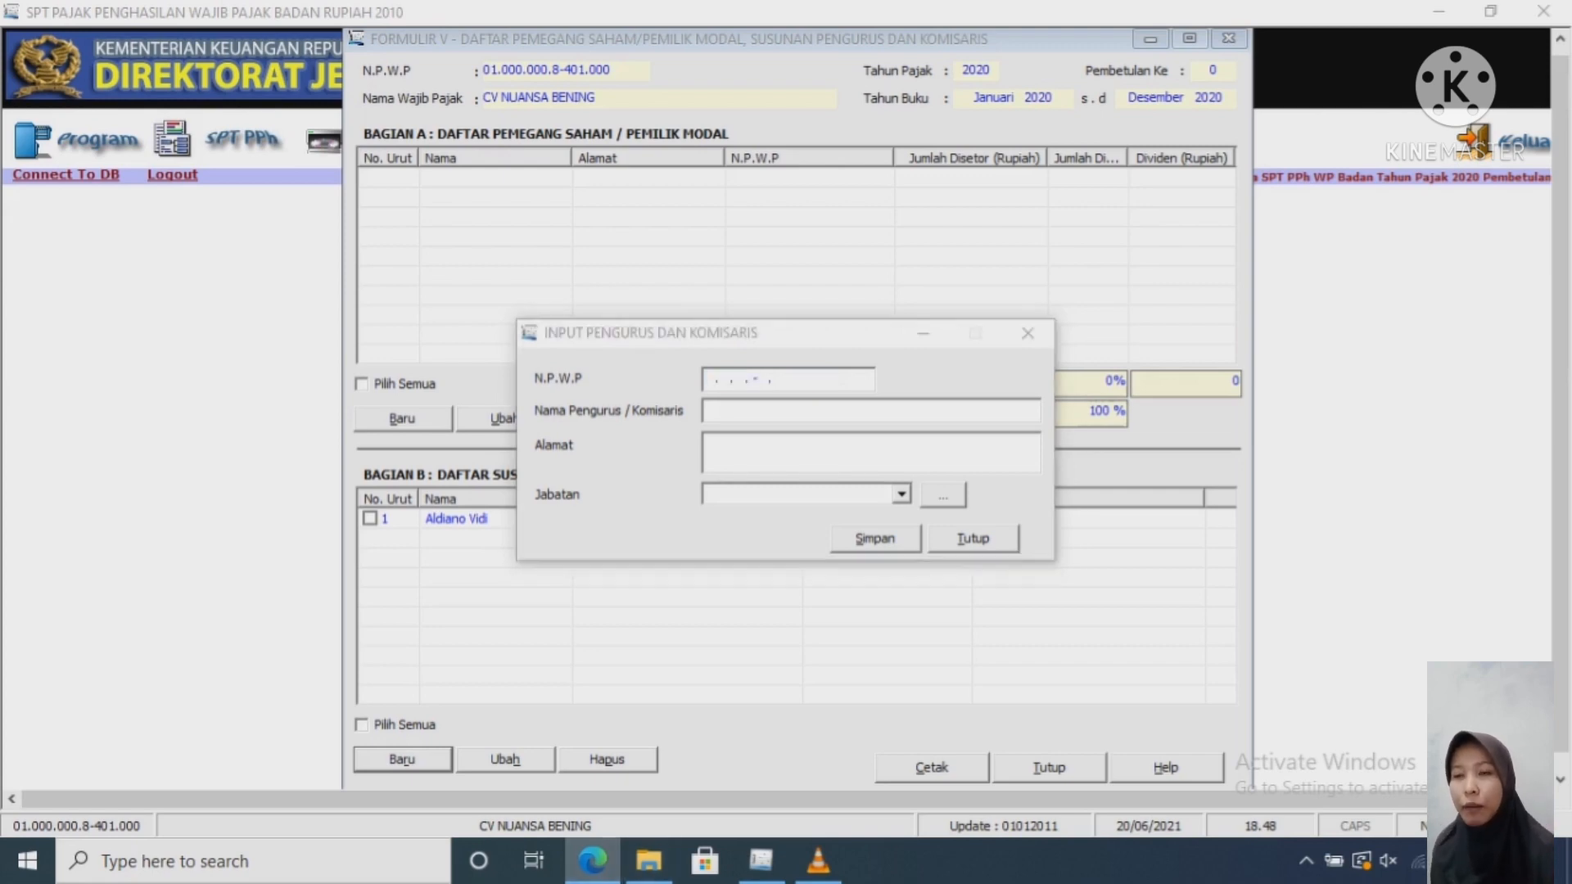
left_click(593, 861)
left_click(593, 861)
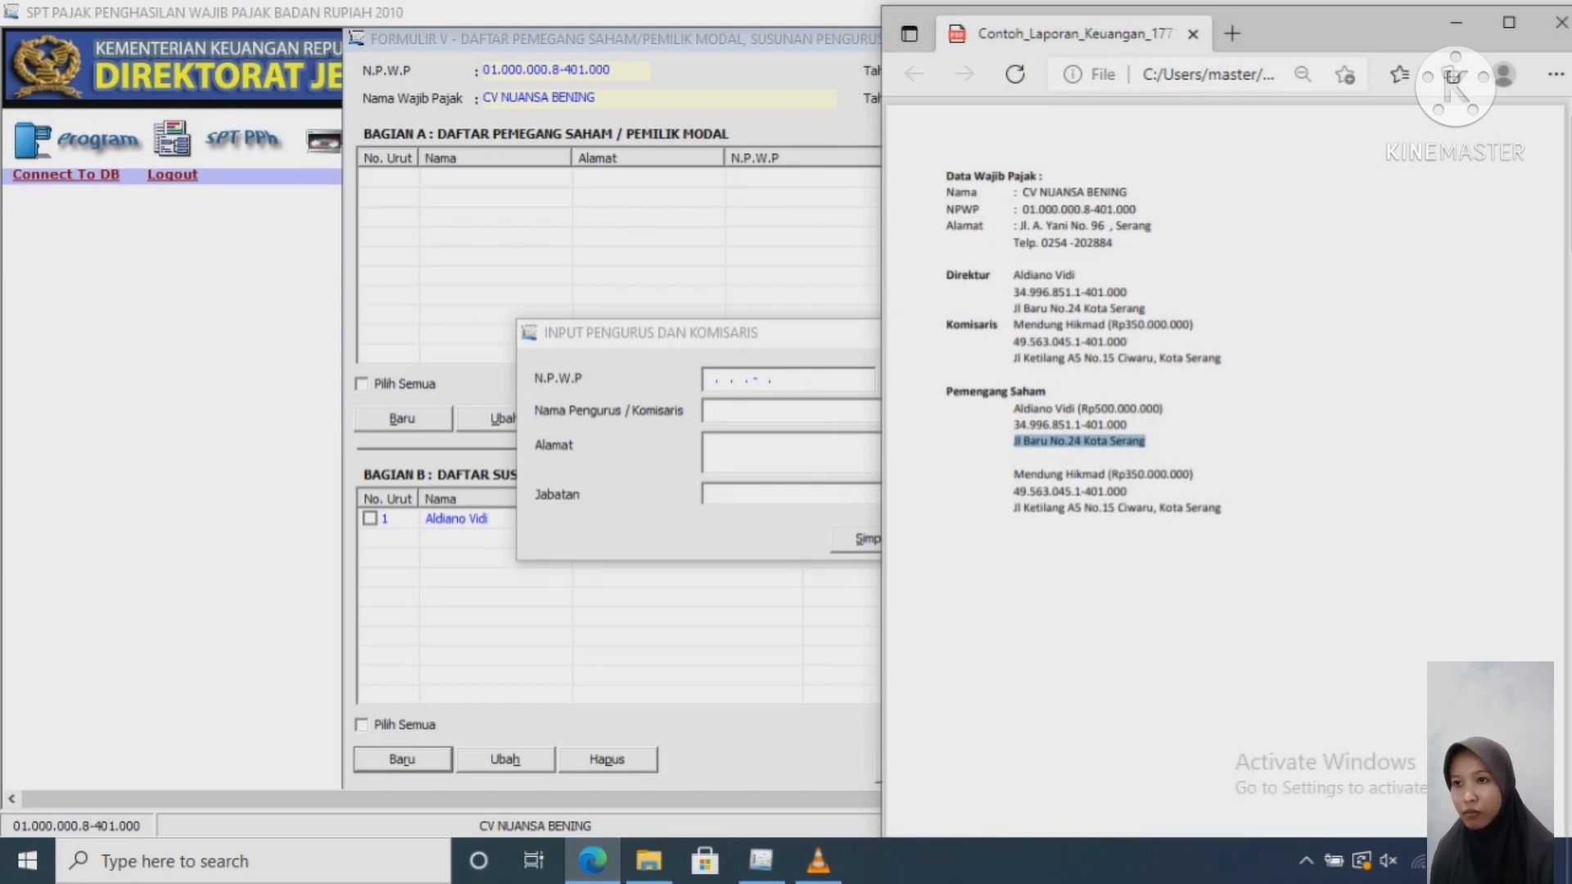
left_click_drag(1115, 493, 1013, 493)
left_click(1130, 493)
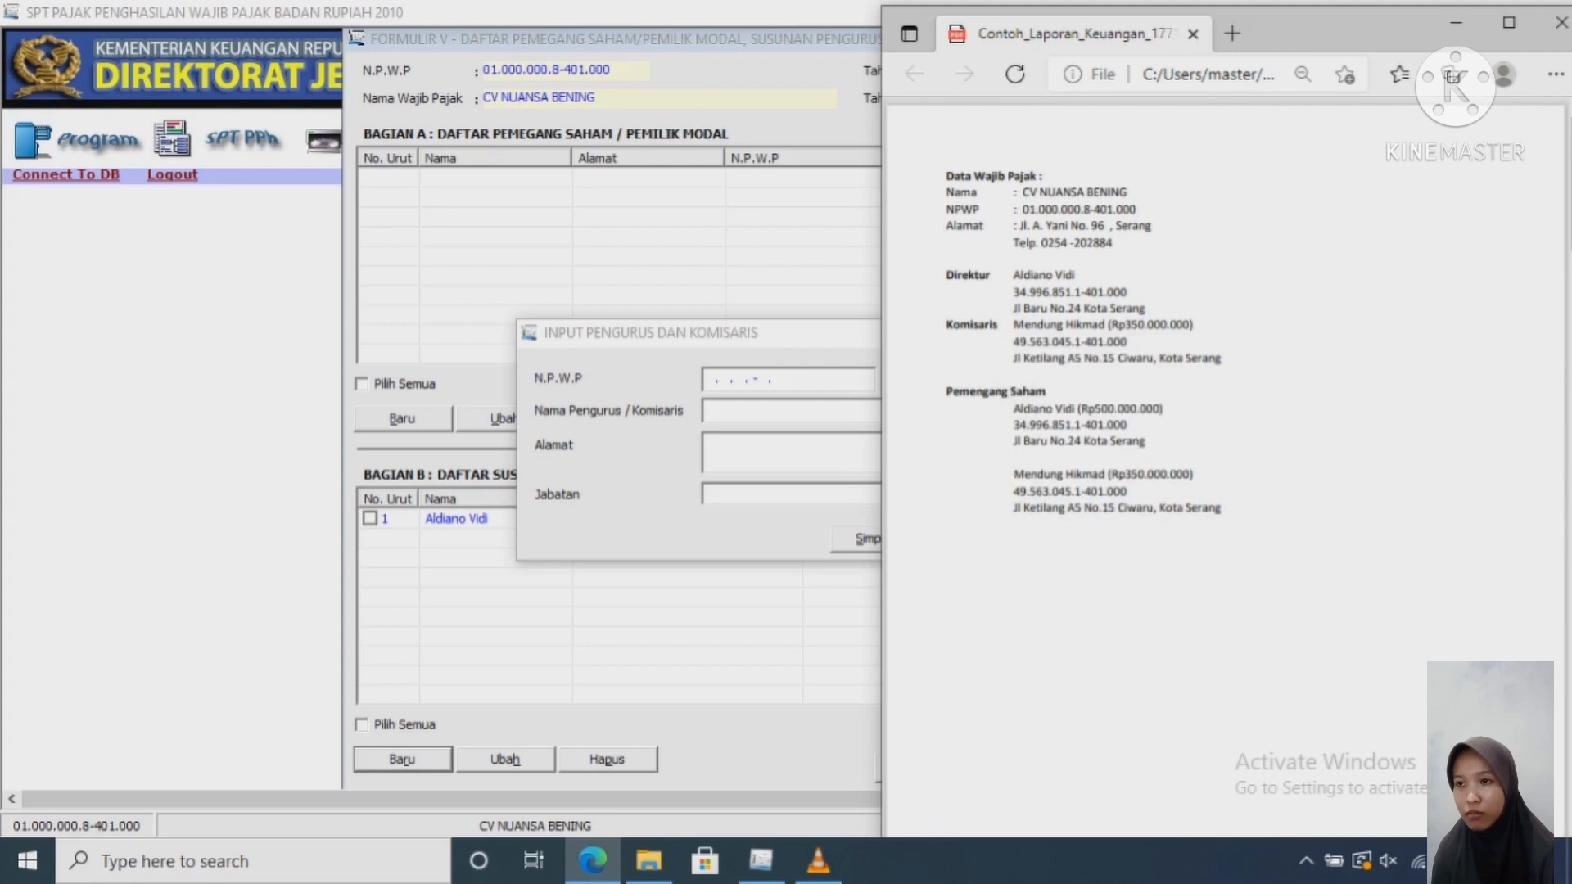
left_click_drag(1128, 493, 1013, 492)
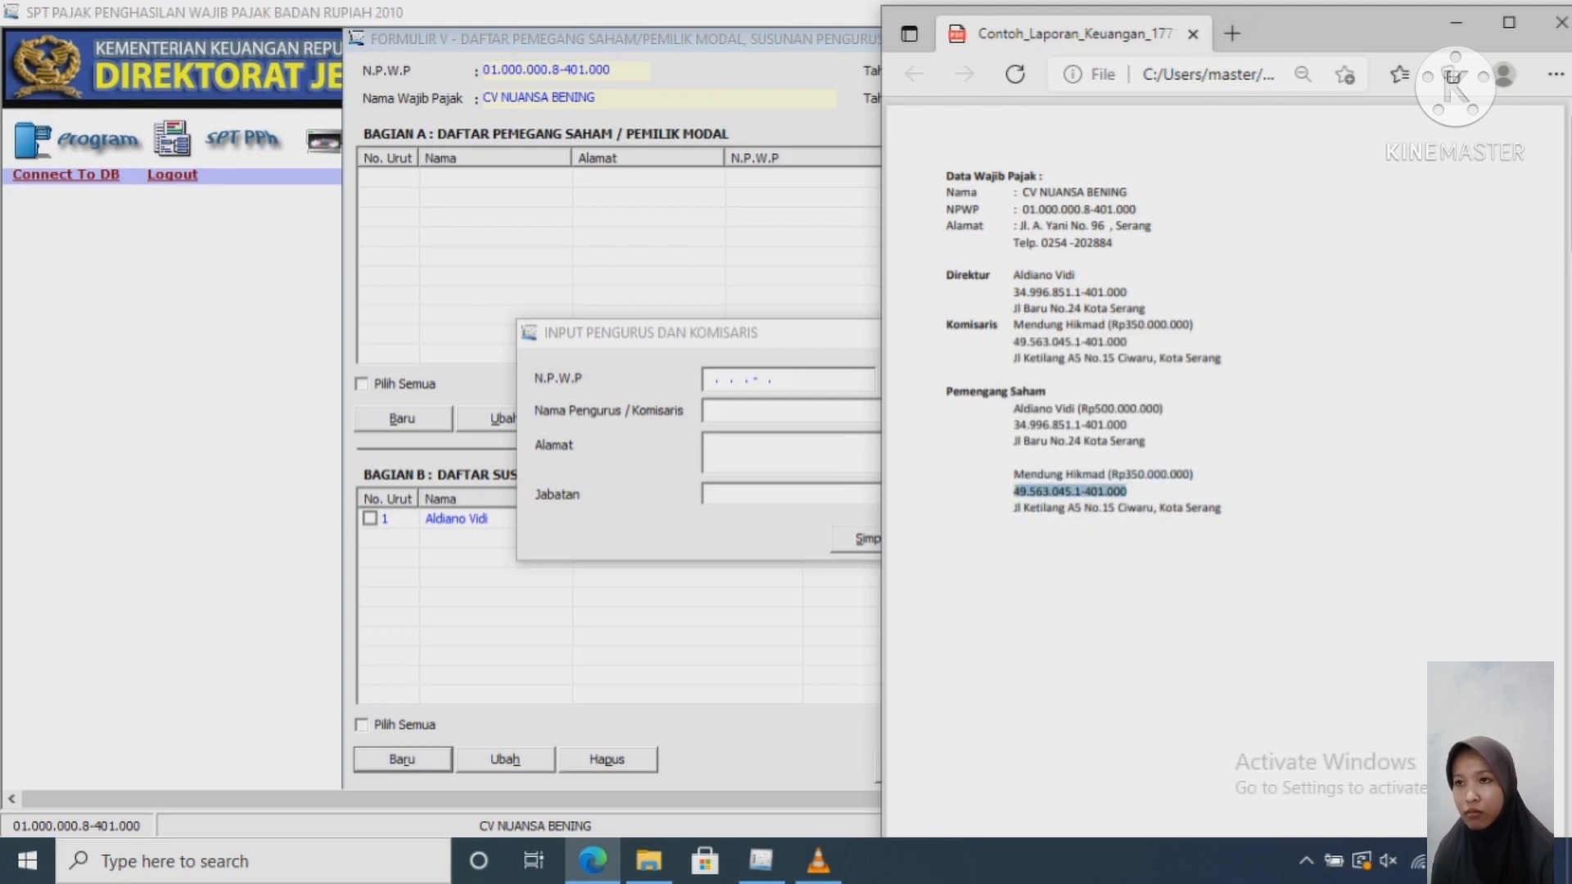
key("ctrl+c")
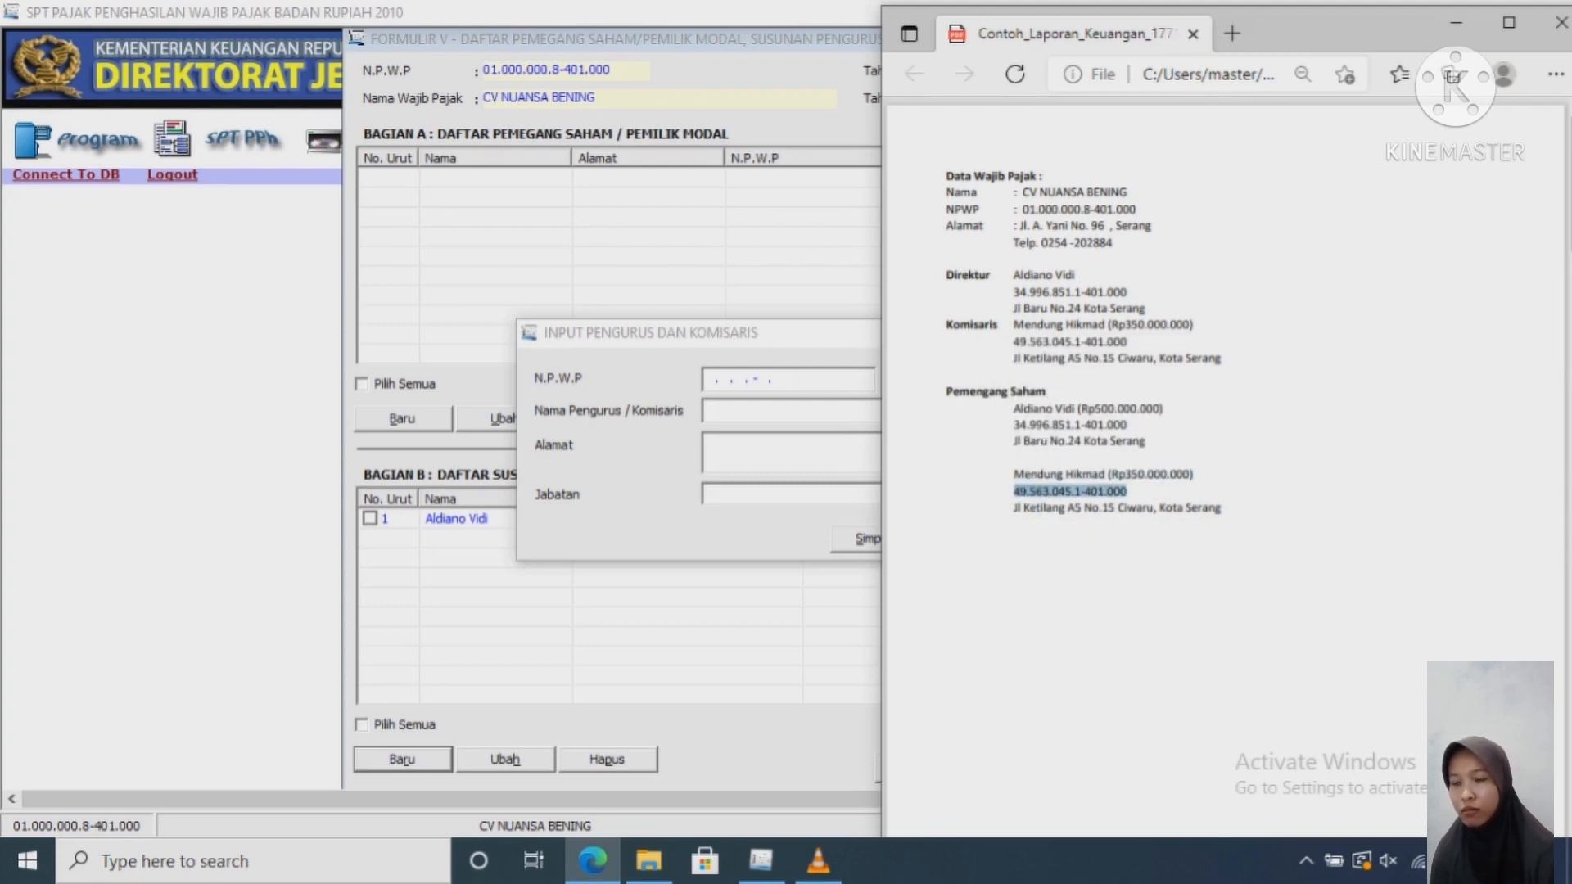
left_click(715, 378)
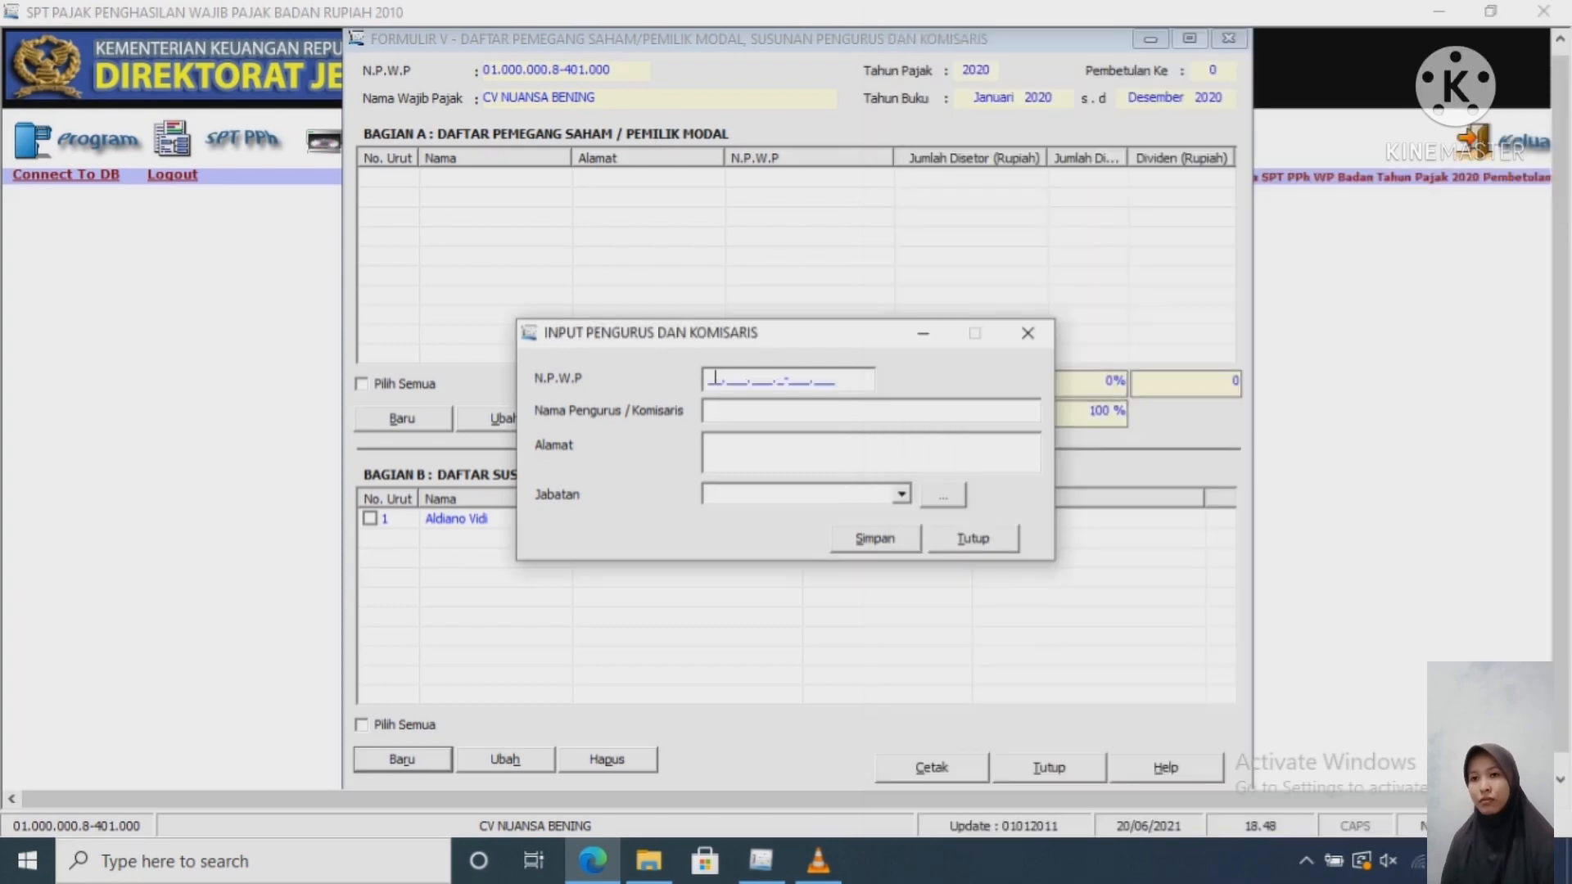
key("ctrl+v")
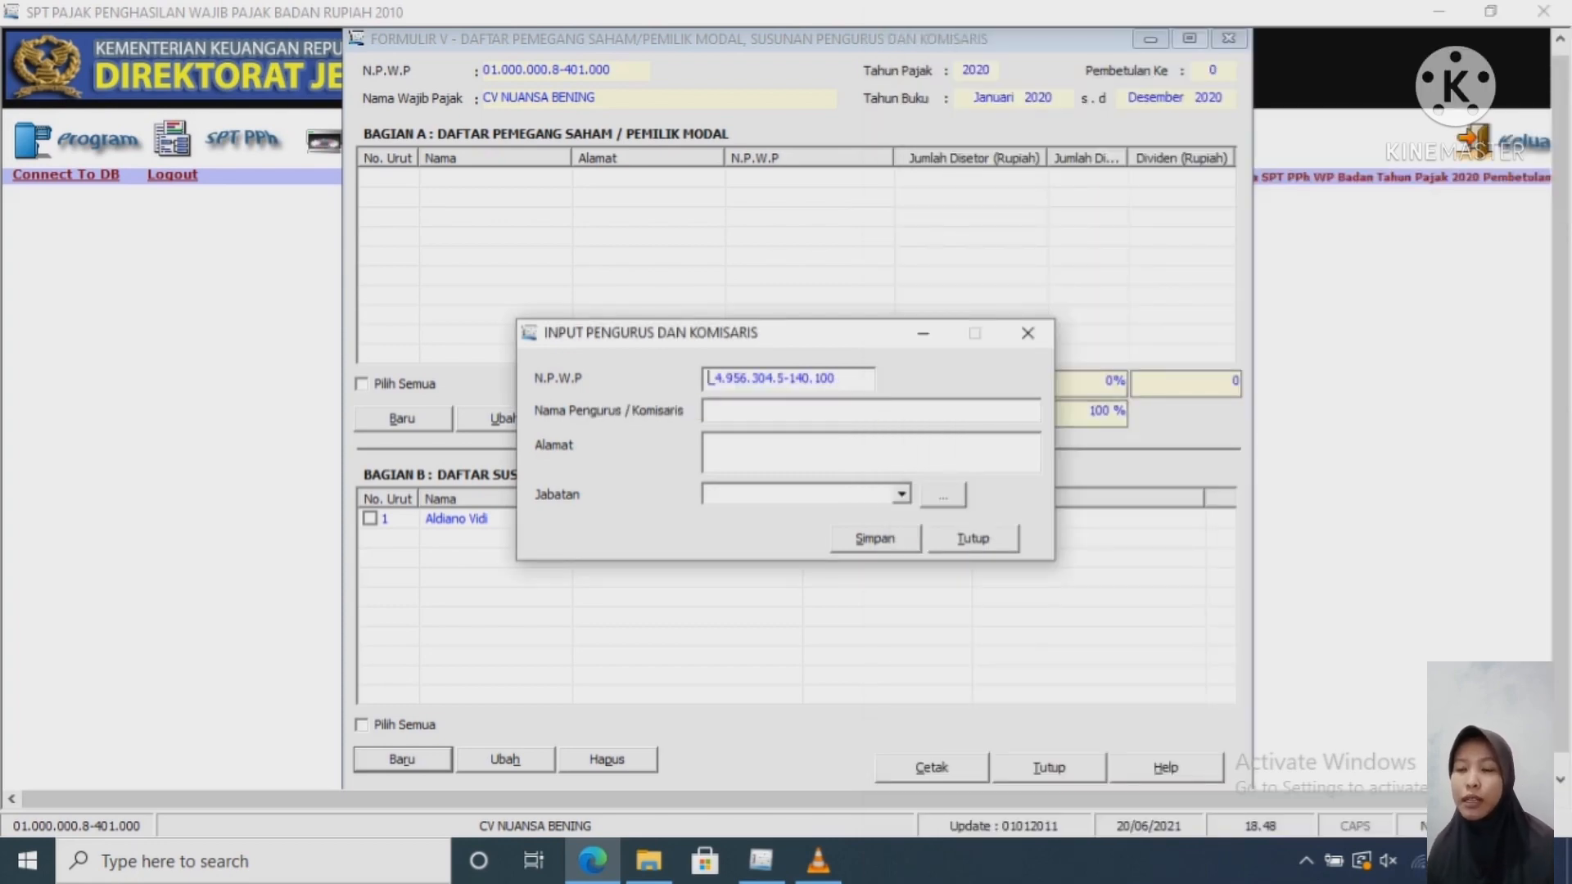
key("Delete")
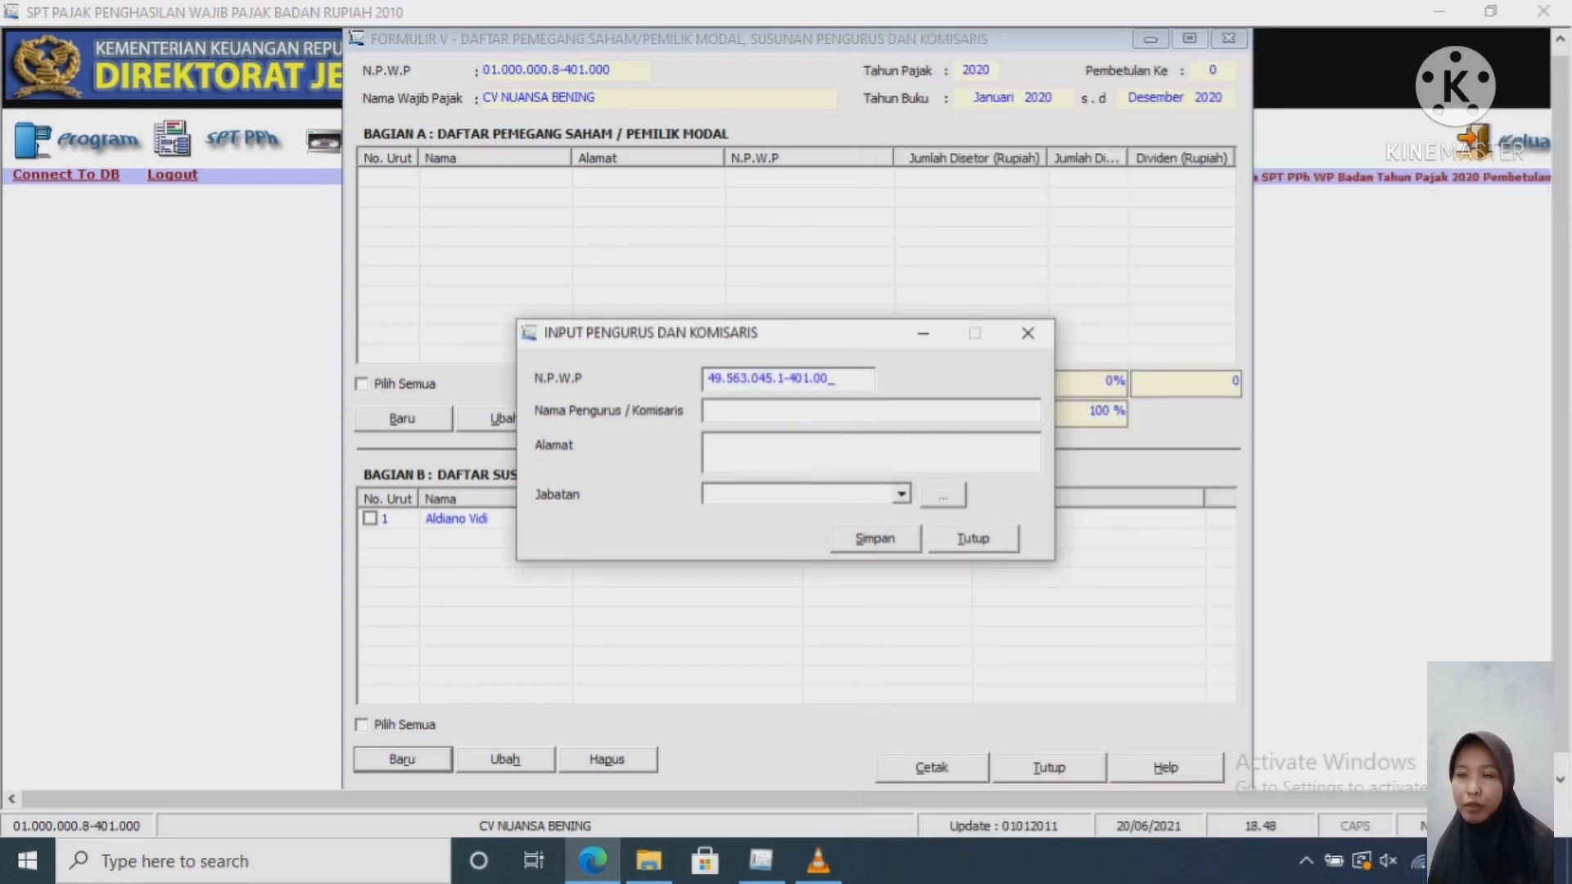
key("Tab")
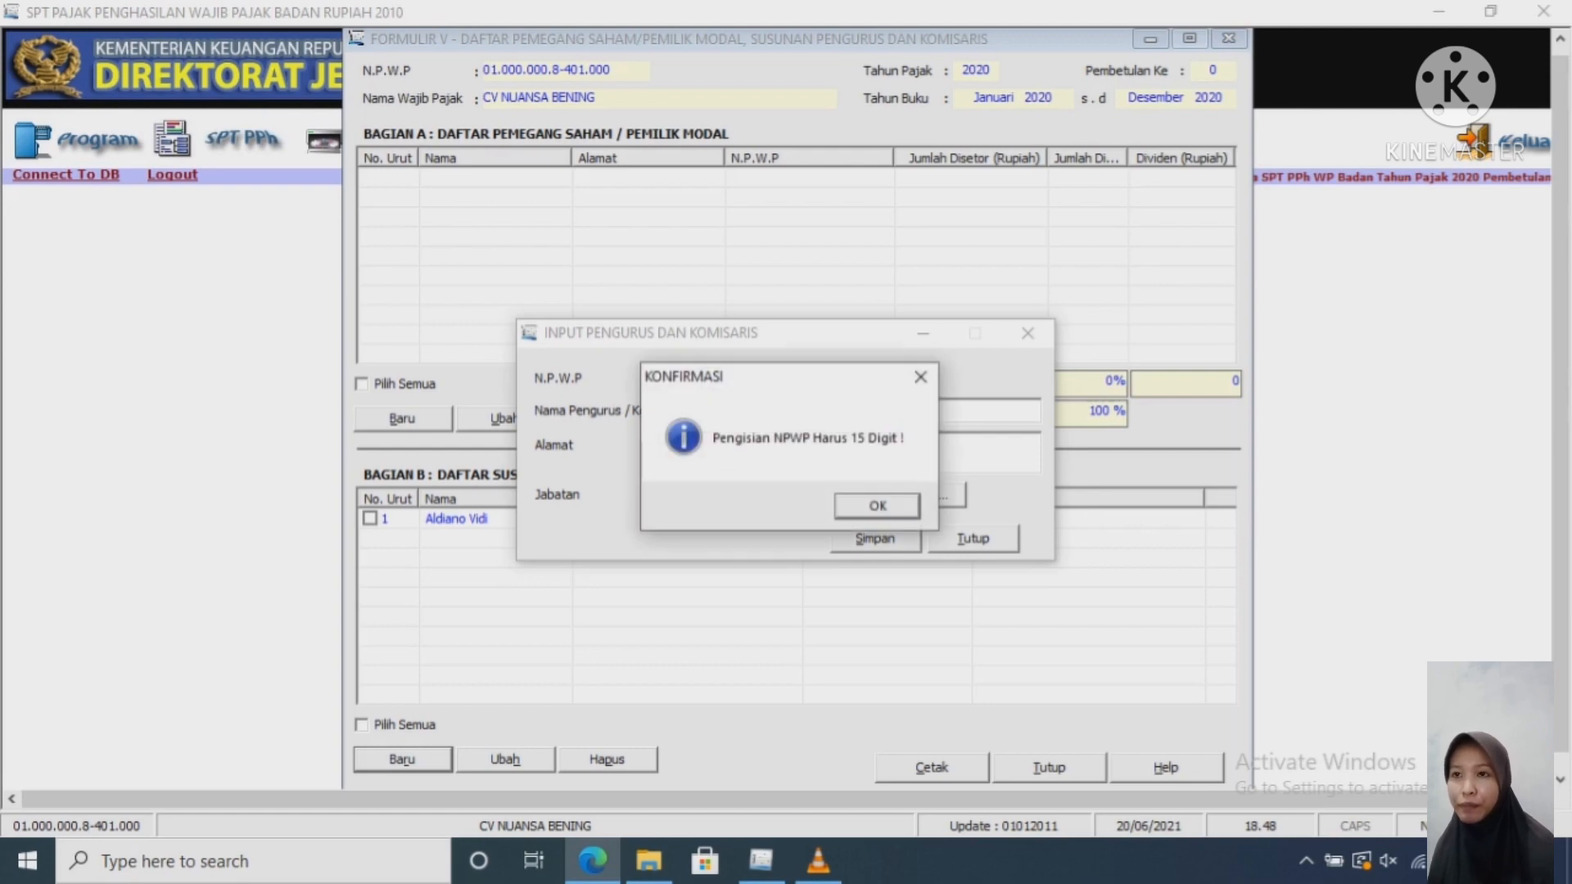
key("Return")
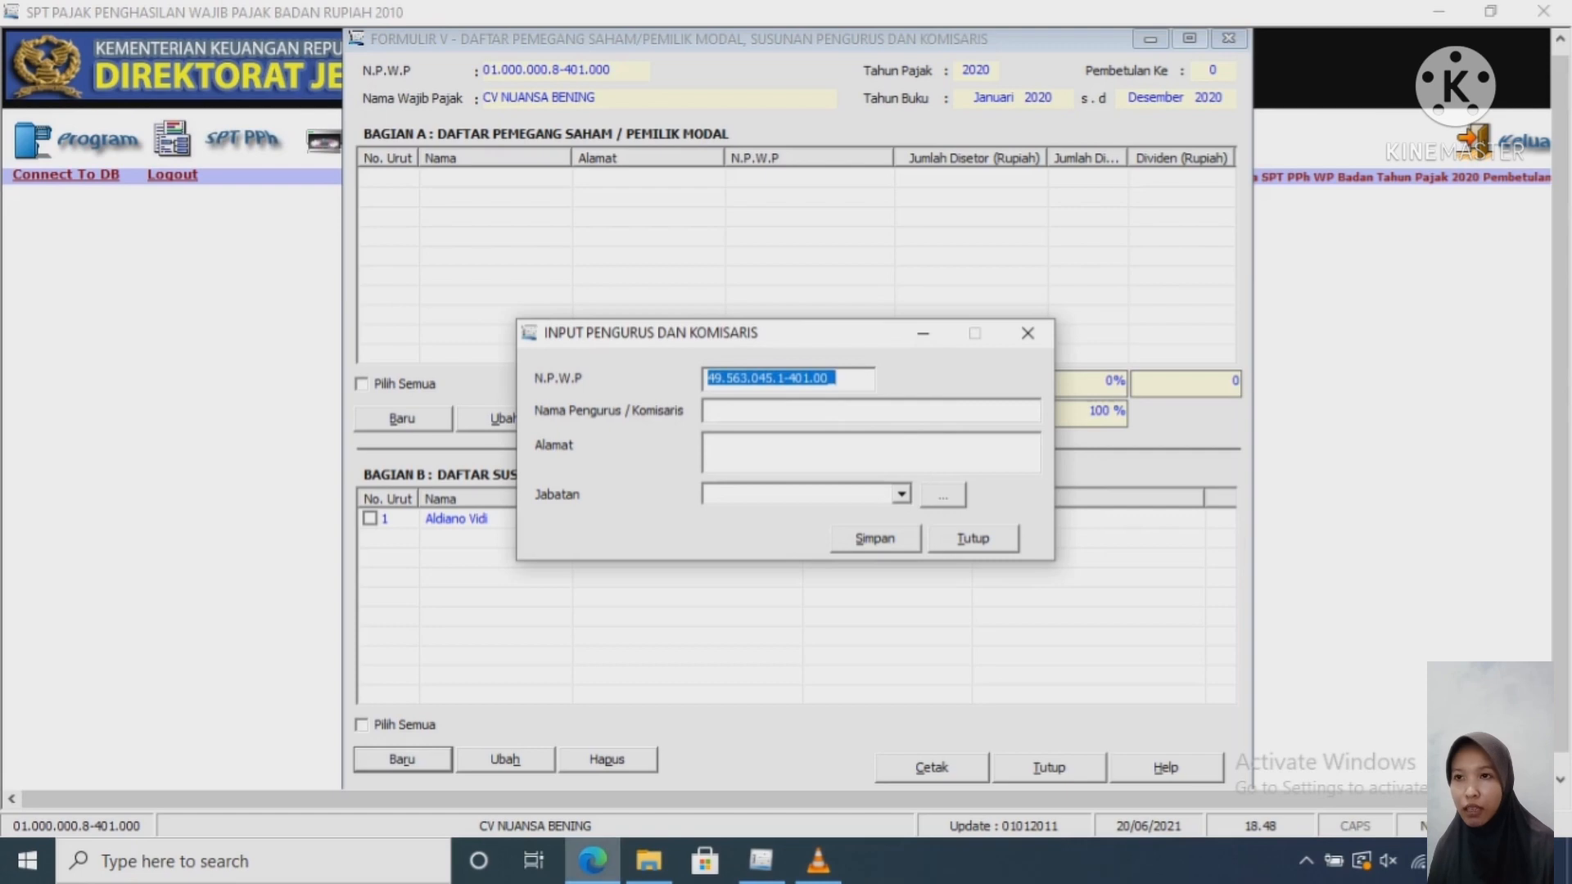
Step: Replace the incomplete tax ID with the full 15-digit NPWP
left_click(592, 860)
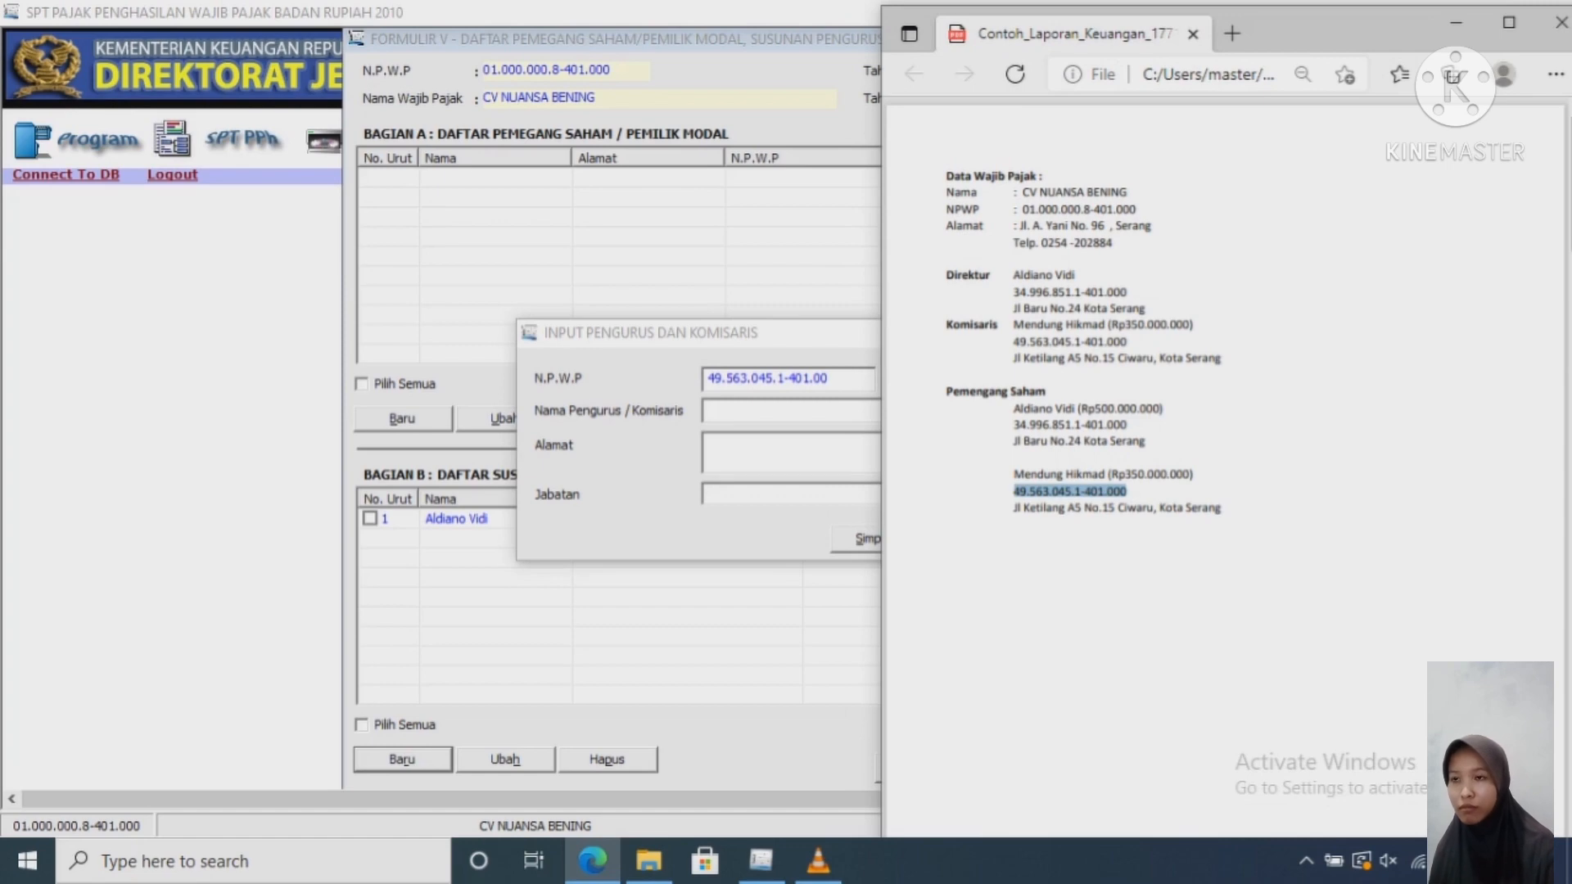
left_click_drag(840, 379, 706, 378)
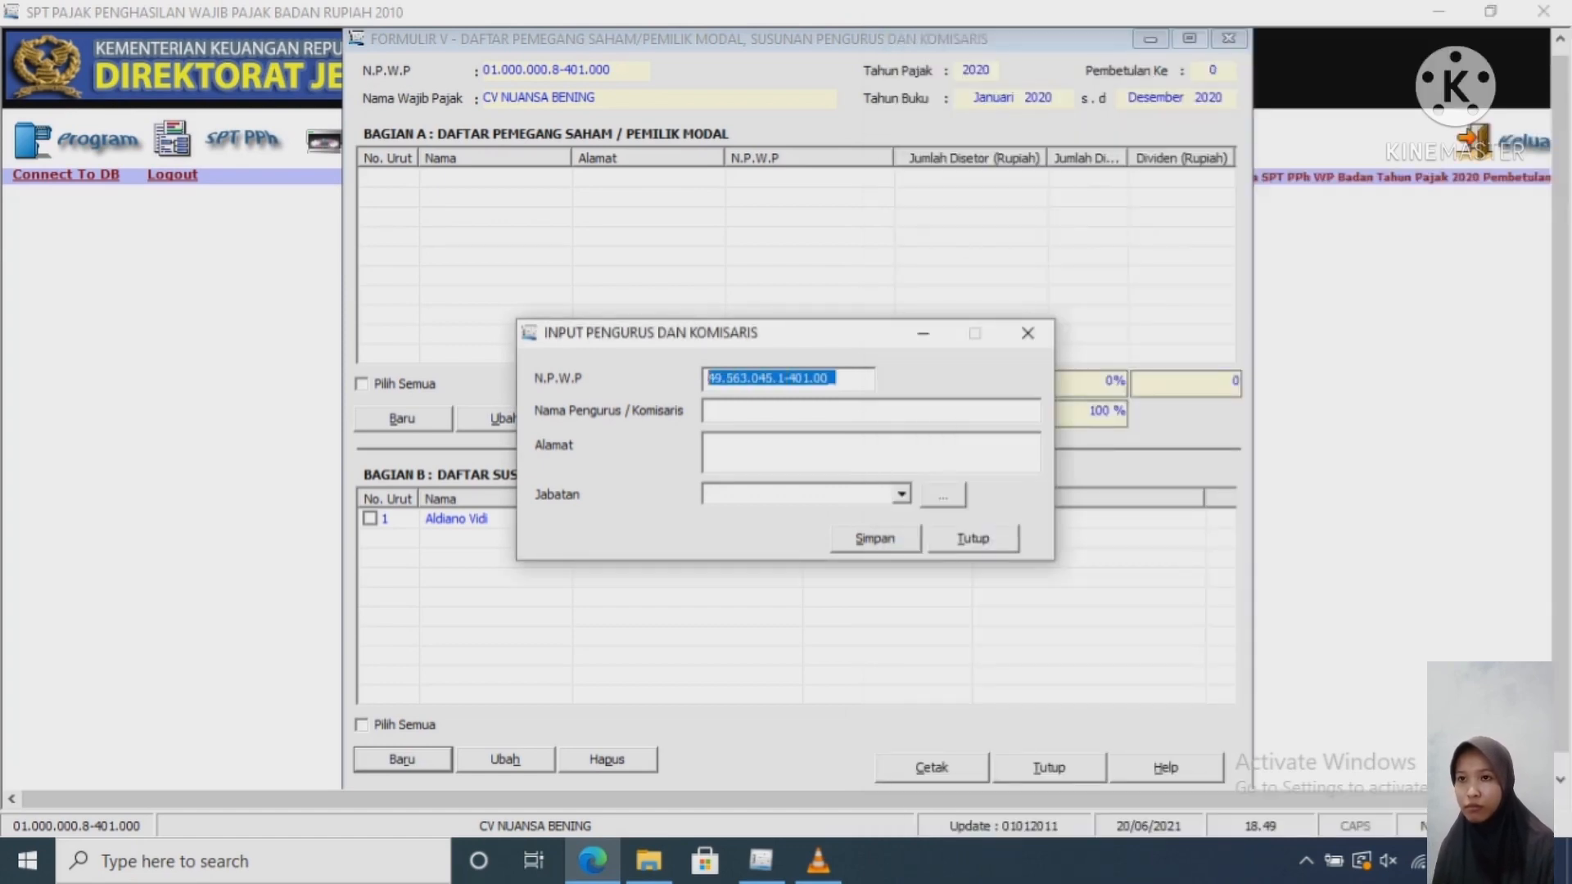
key("ctrl+v")
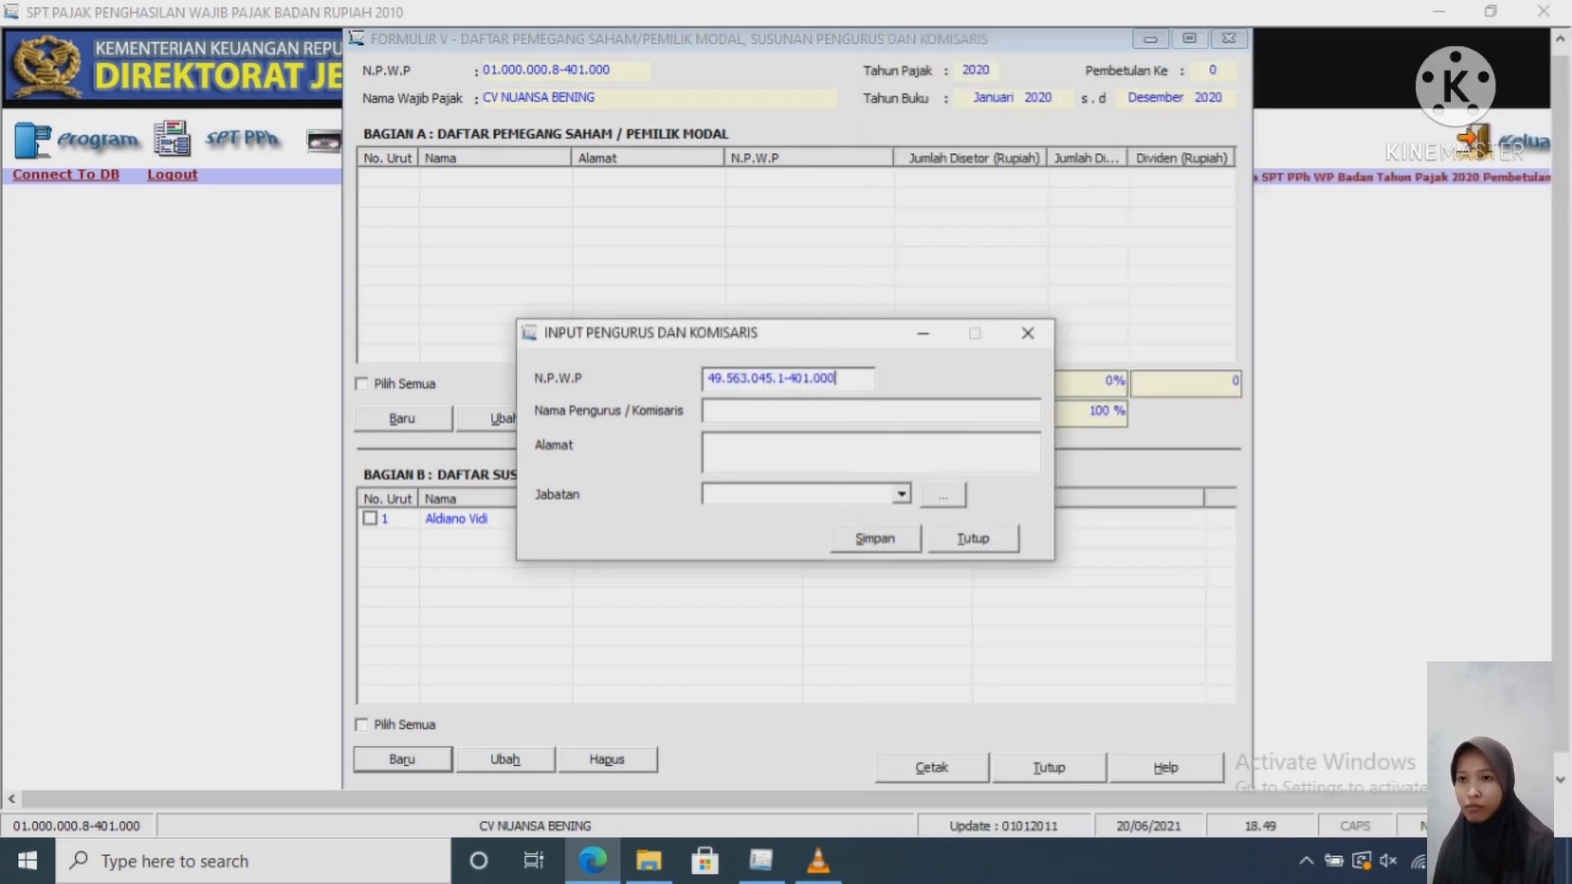
key("Tab")
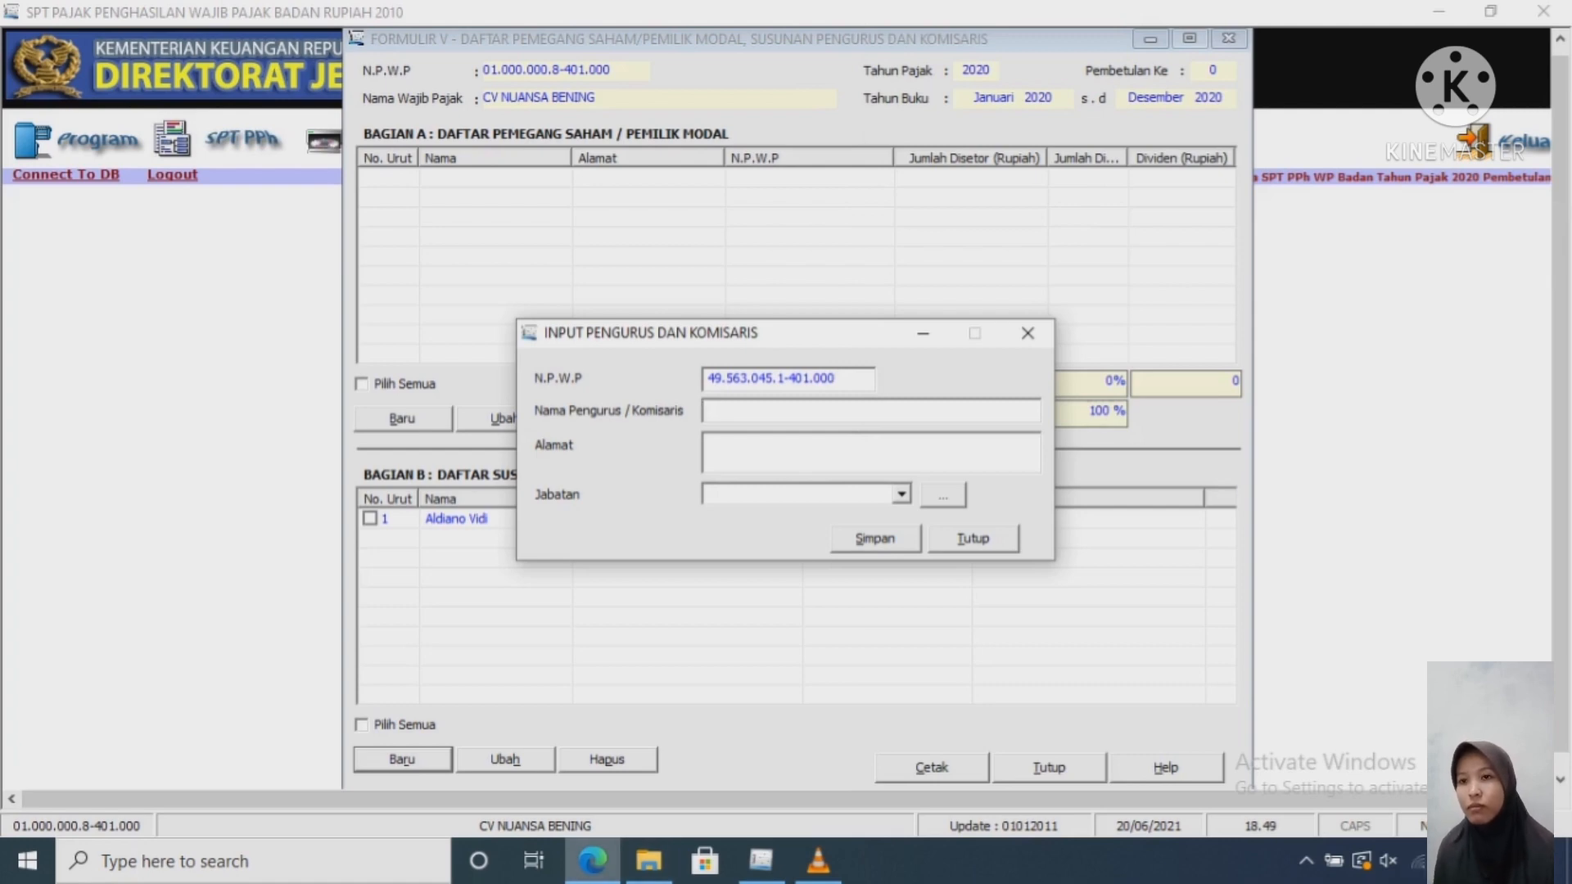
Step: Copy the commissioner's name from the report into the officer name field
left_click(593, 860)
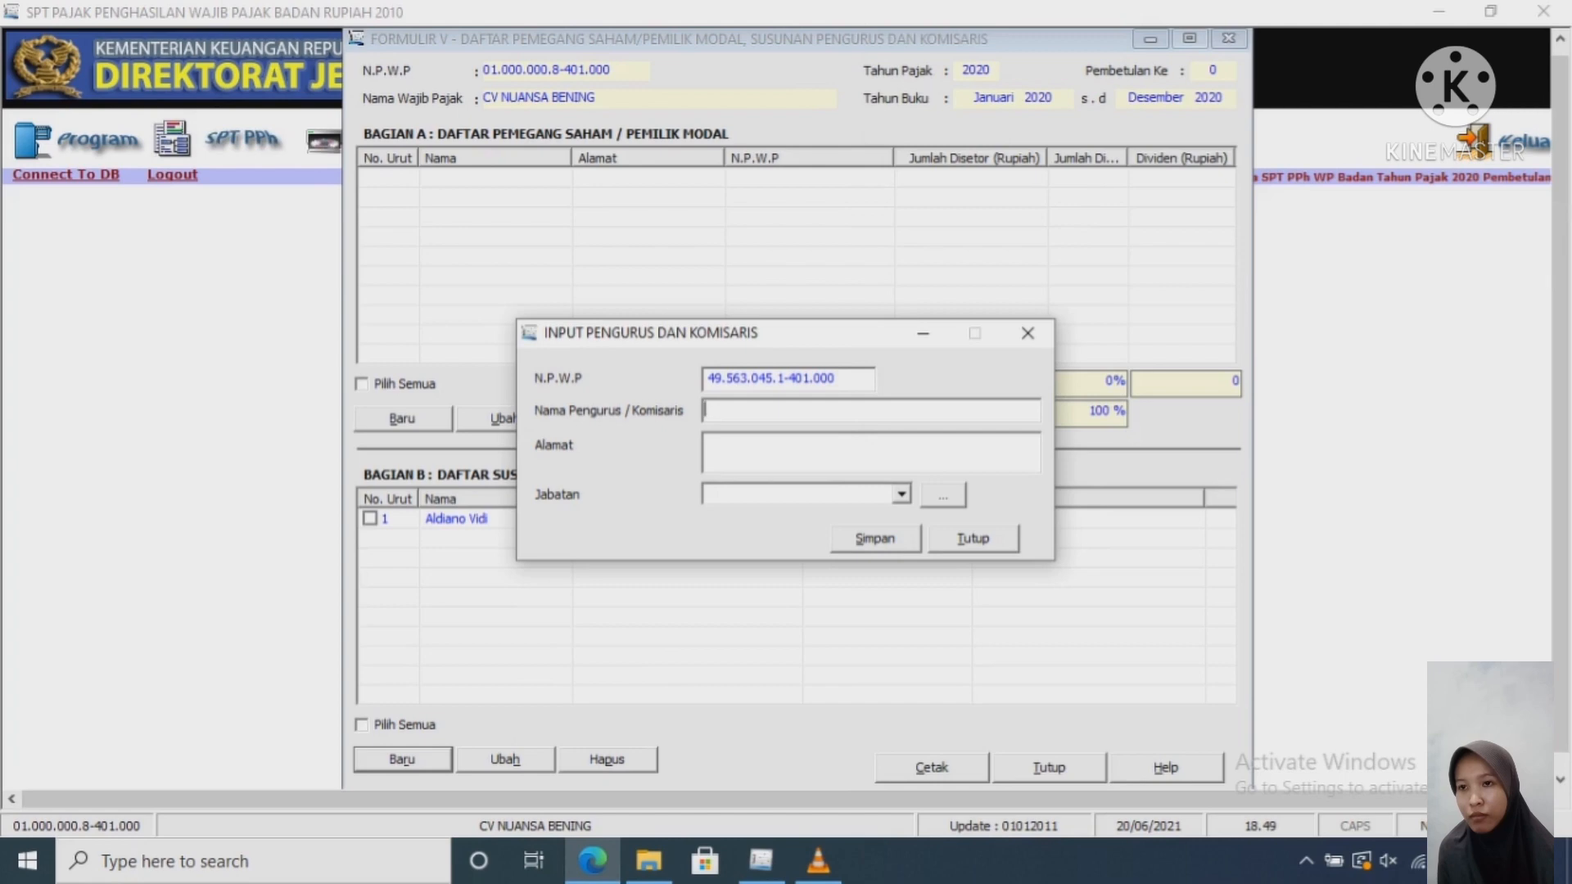
left_click(593, 861)
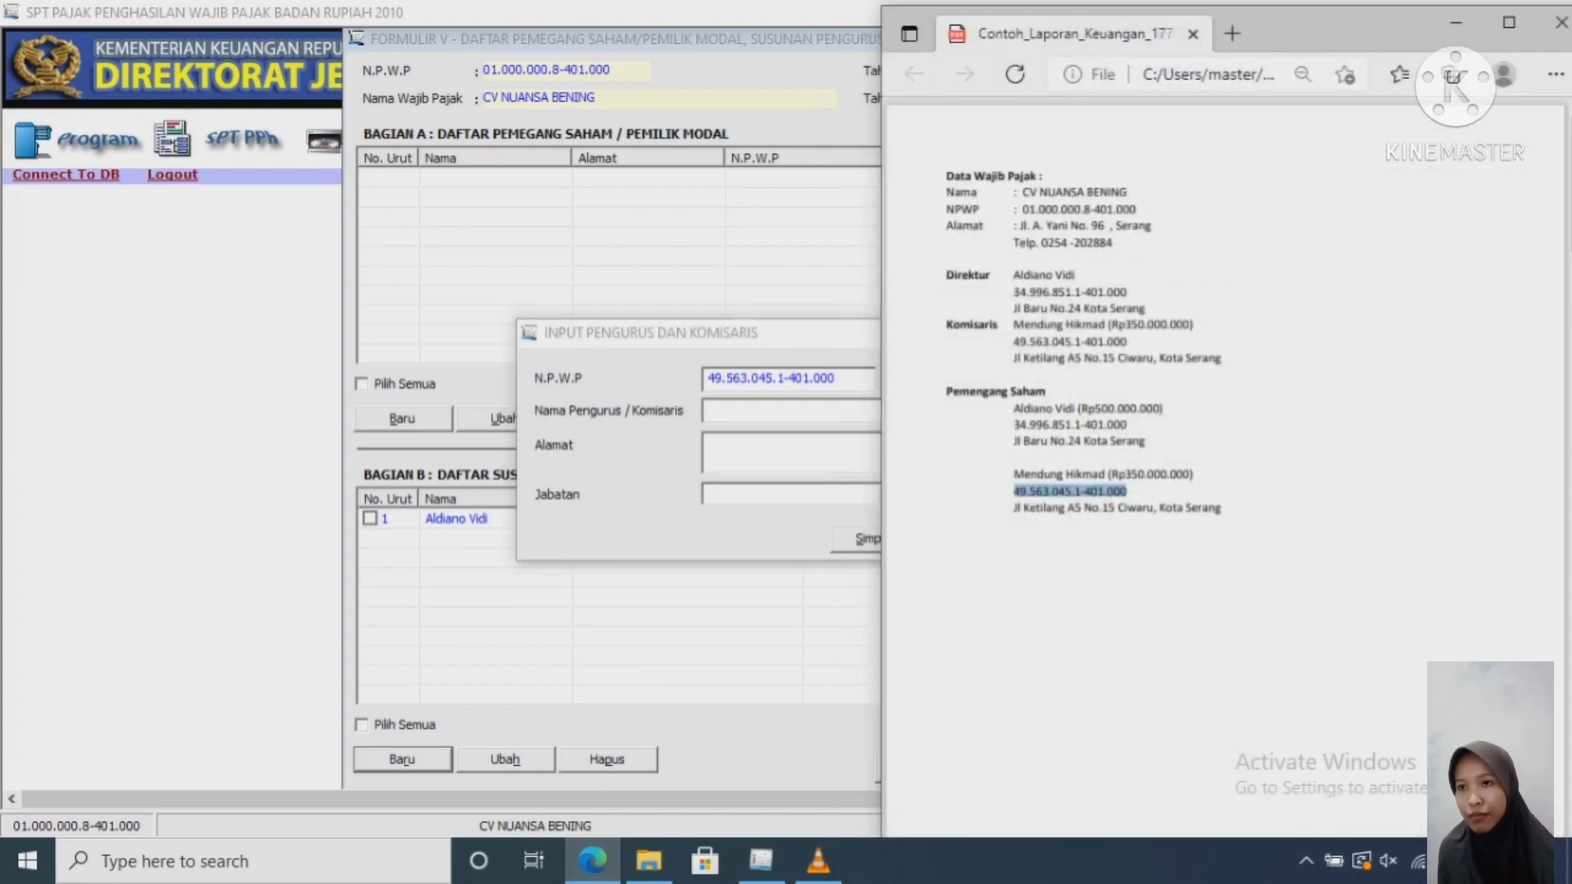
left_click_drag(1105, 474, 1013, 474)
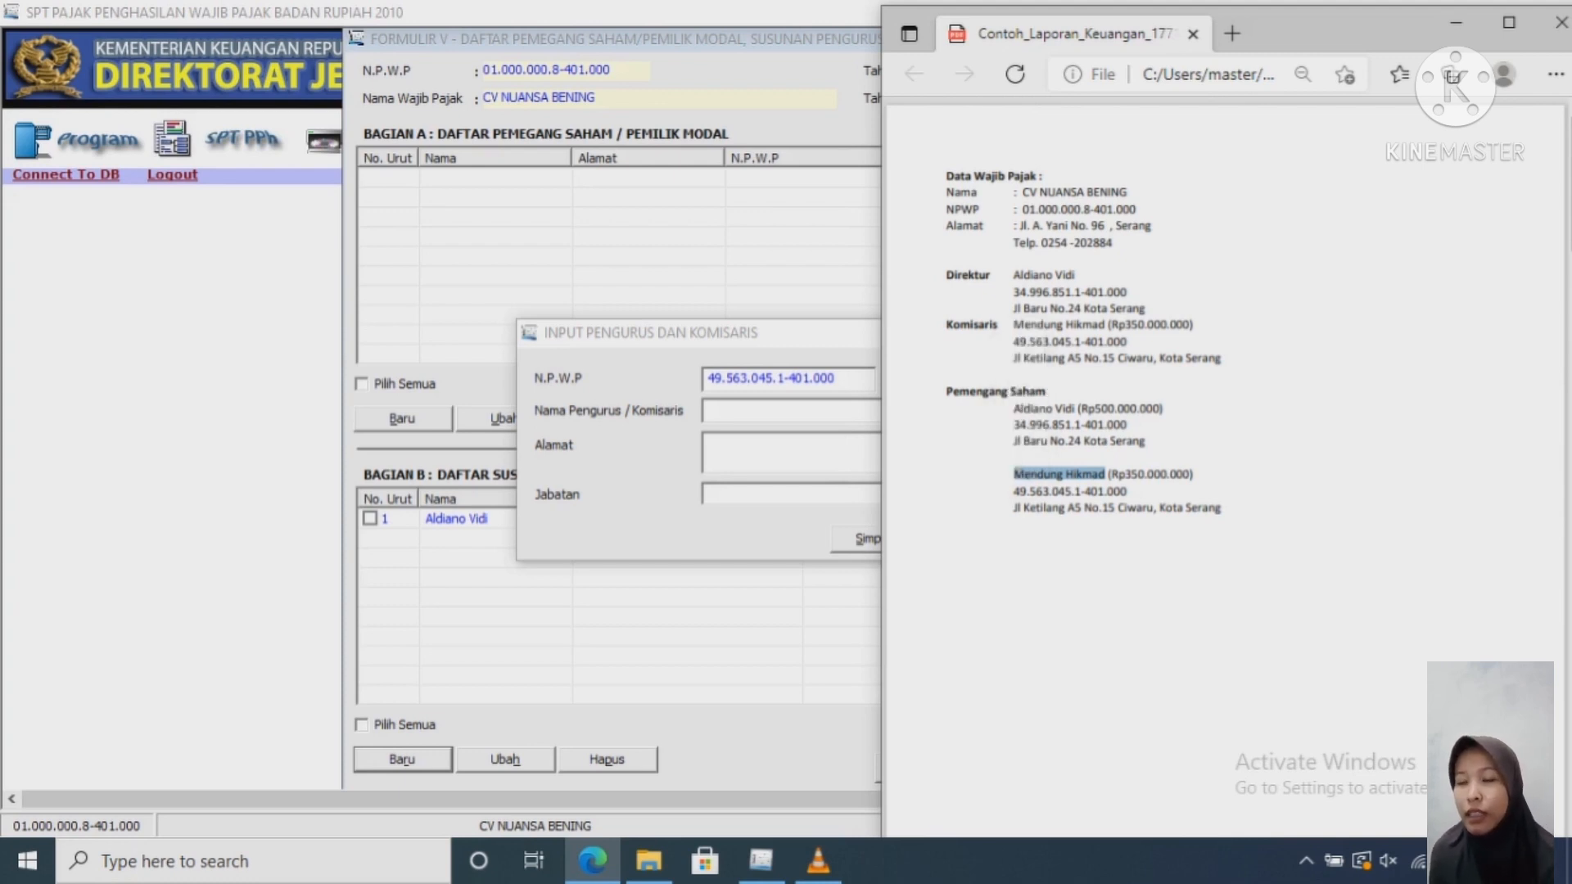
left_click(759, 412)
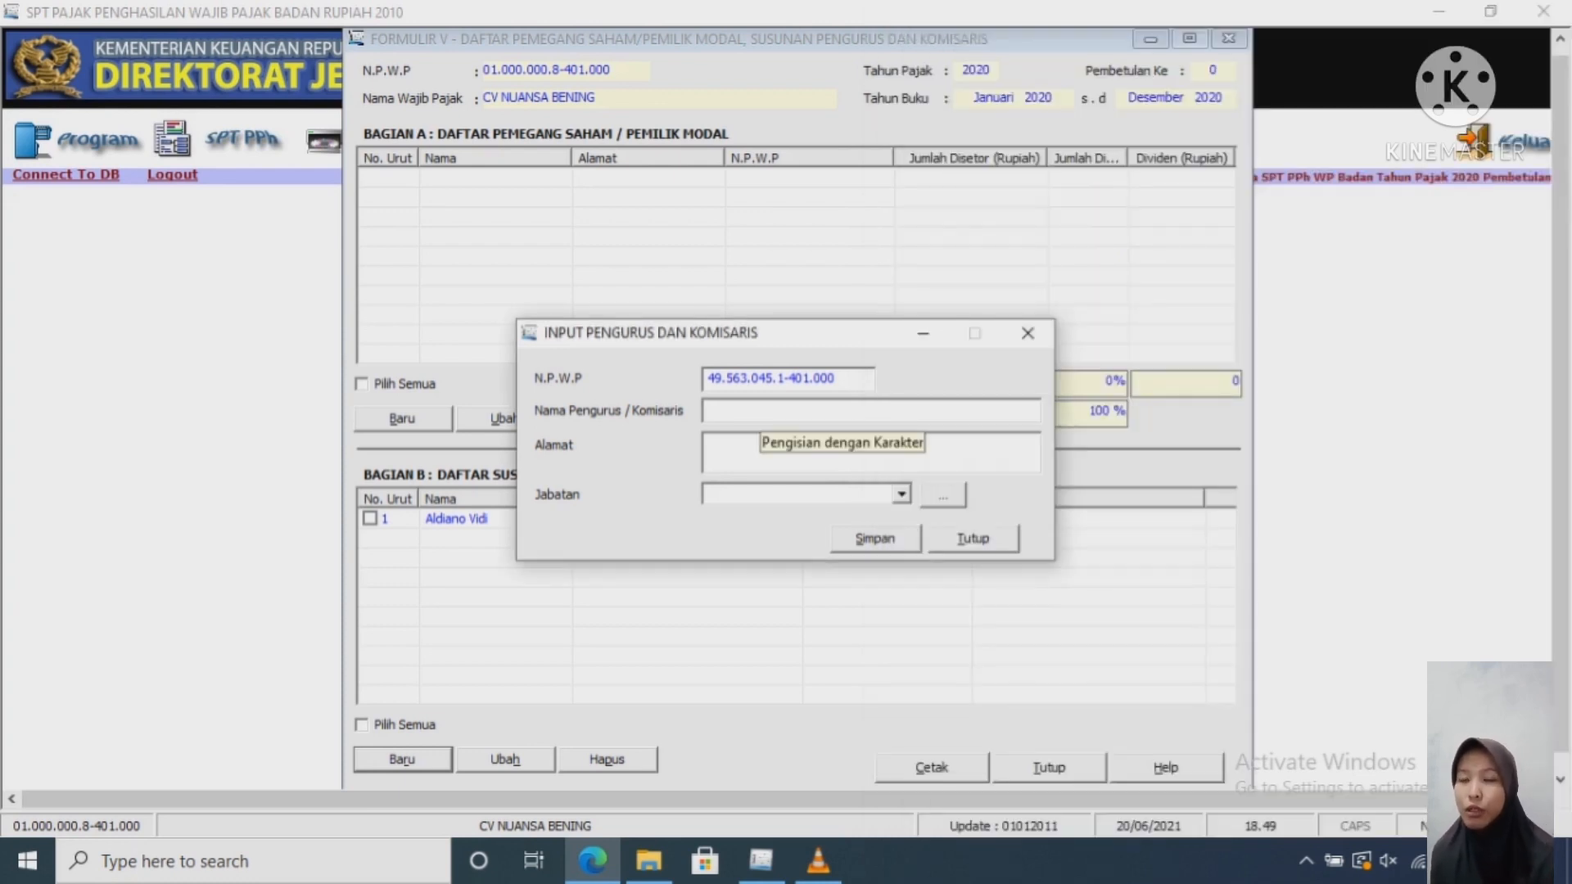
key("ctrl+v")
Step: Copy the commissioner's address from the report into the address box
left_click(759, 450)
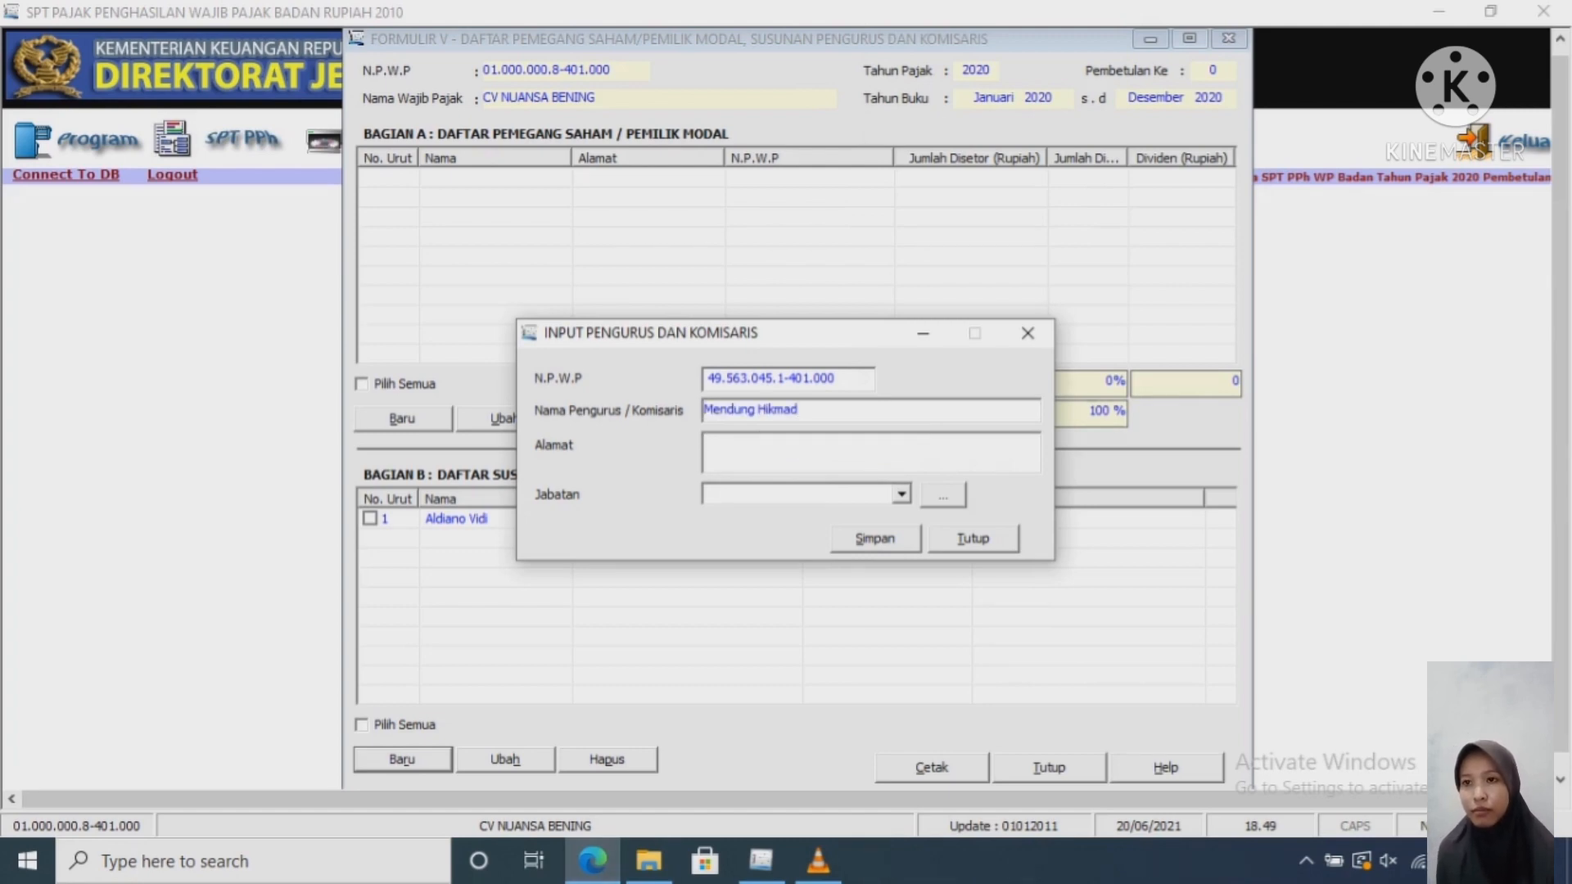
left_click(593, 860)
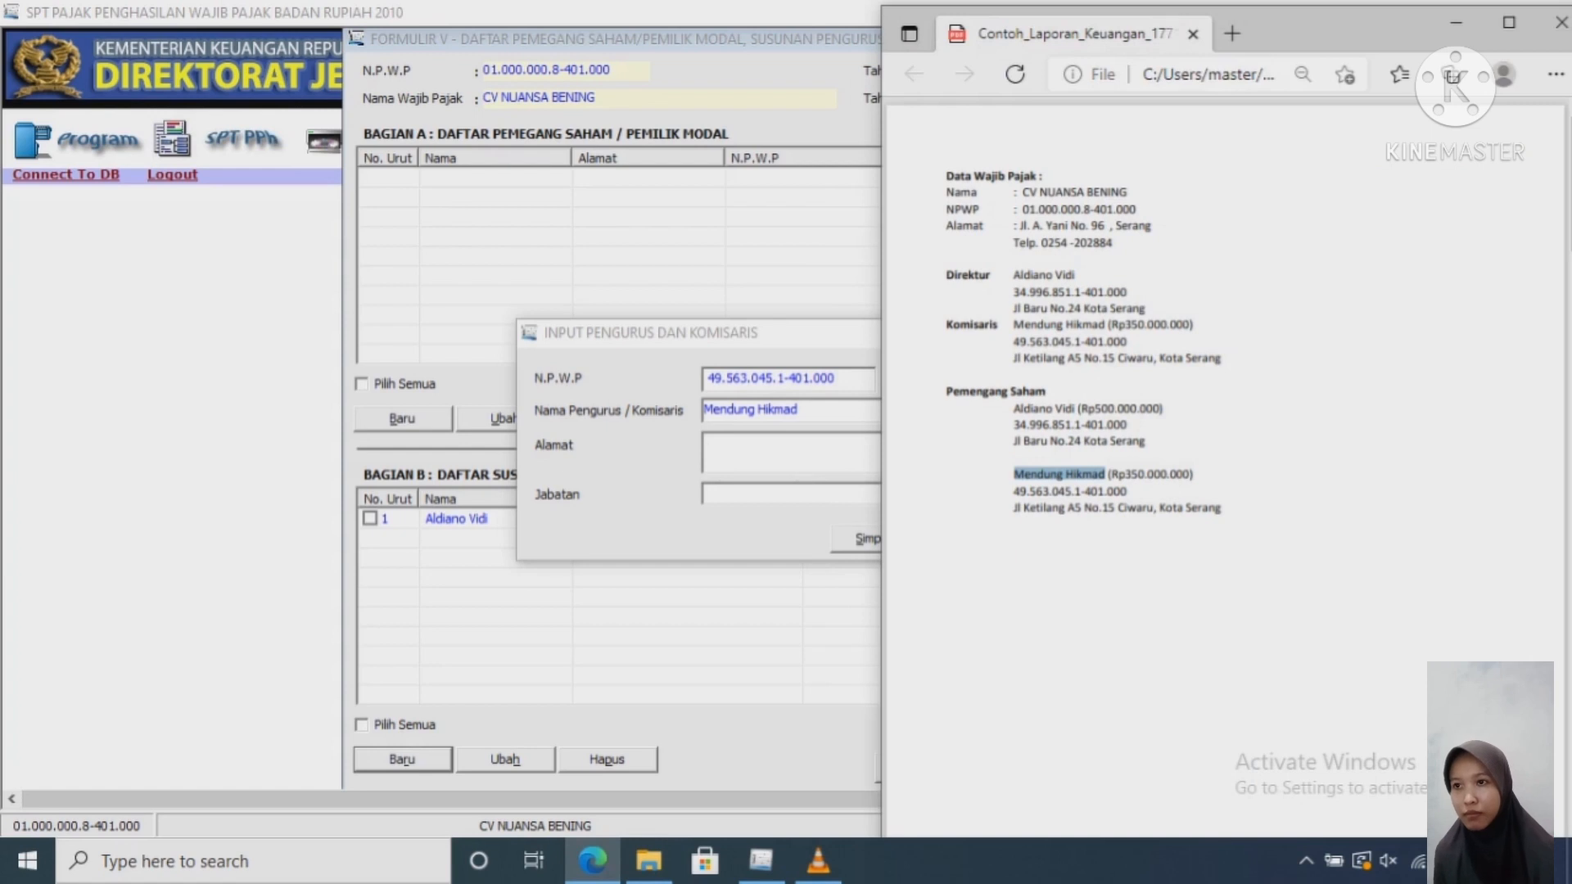
left_click_drag(1209, 508, 1013, 508)
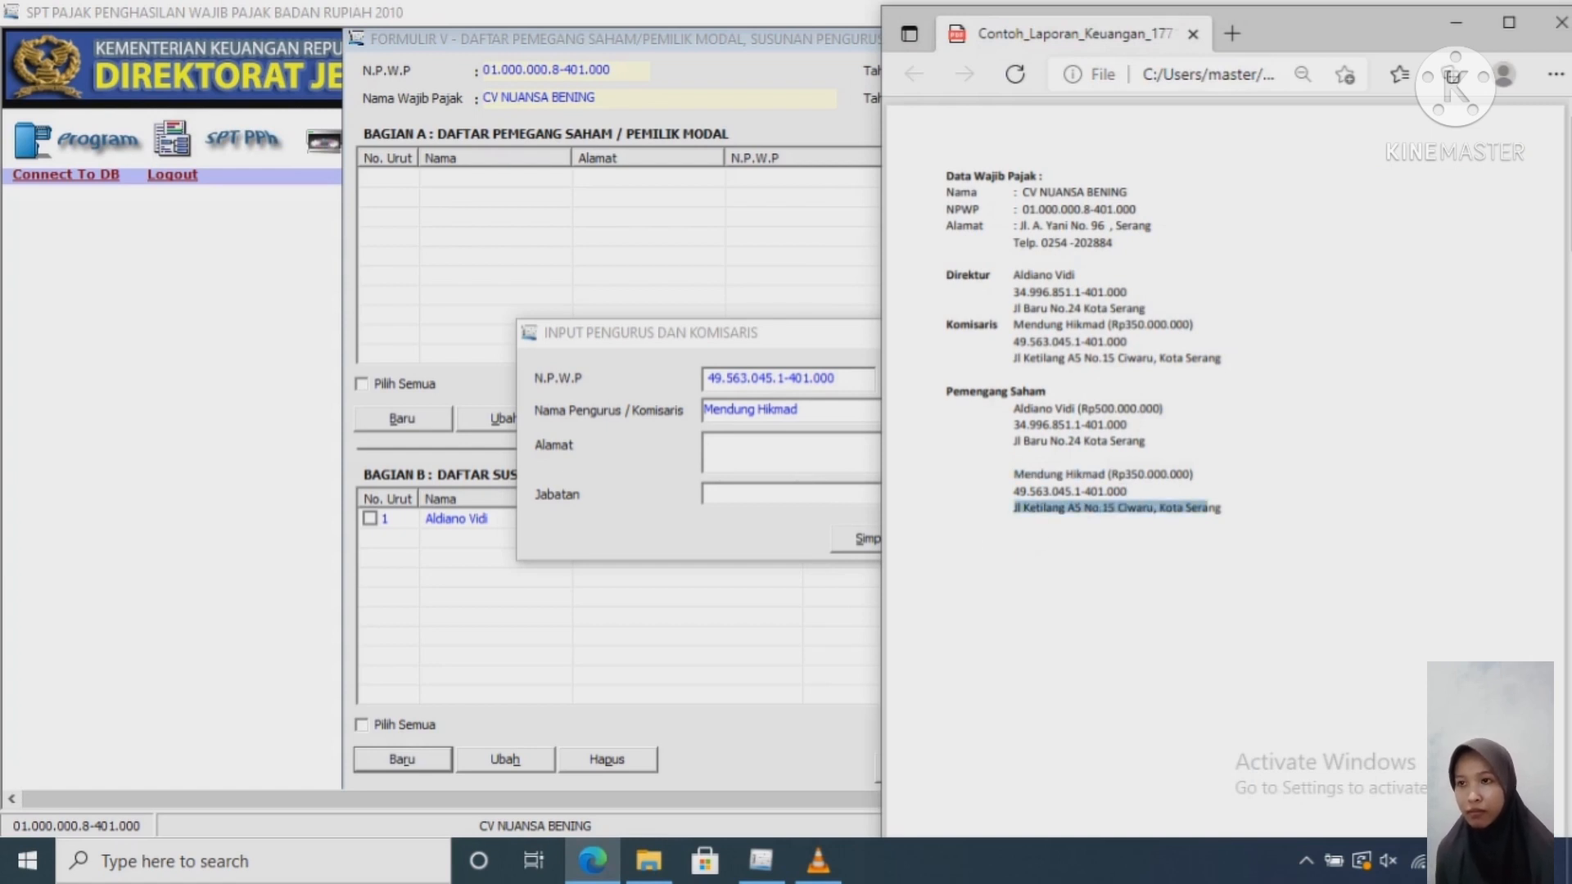
left_click(1222, 509)
left_click_drag(1221, 508, 1014, 507)
key("ctrl+c")
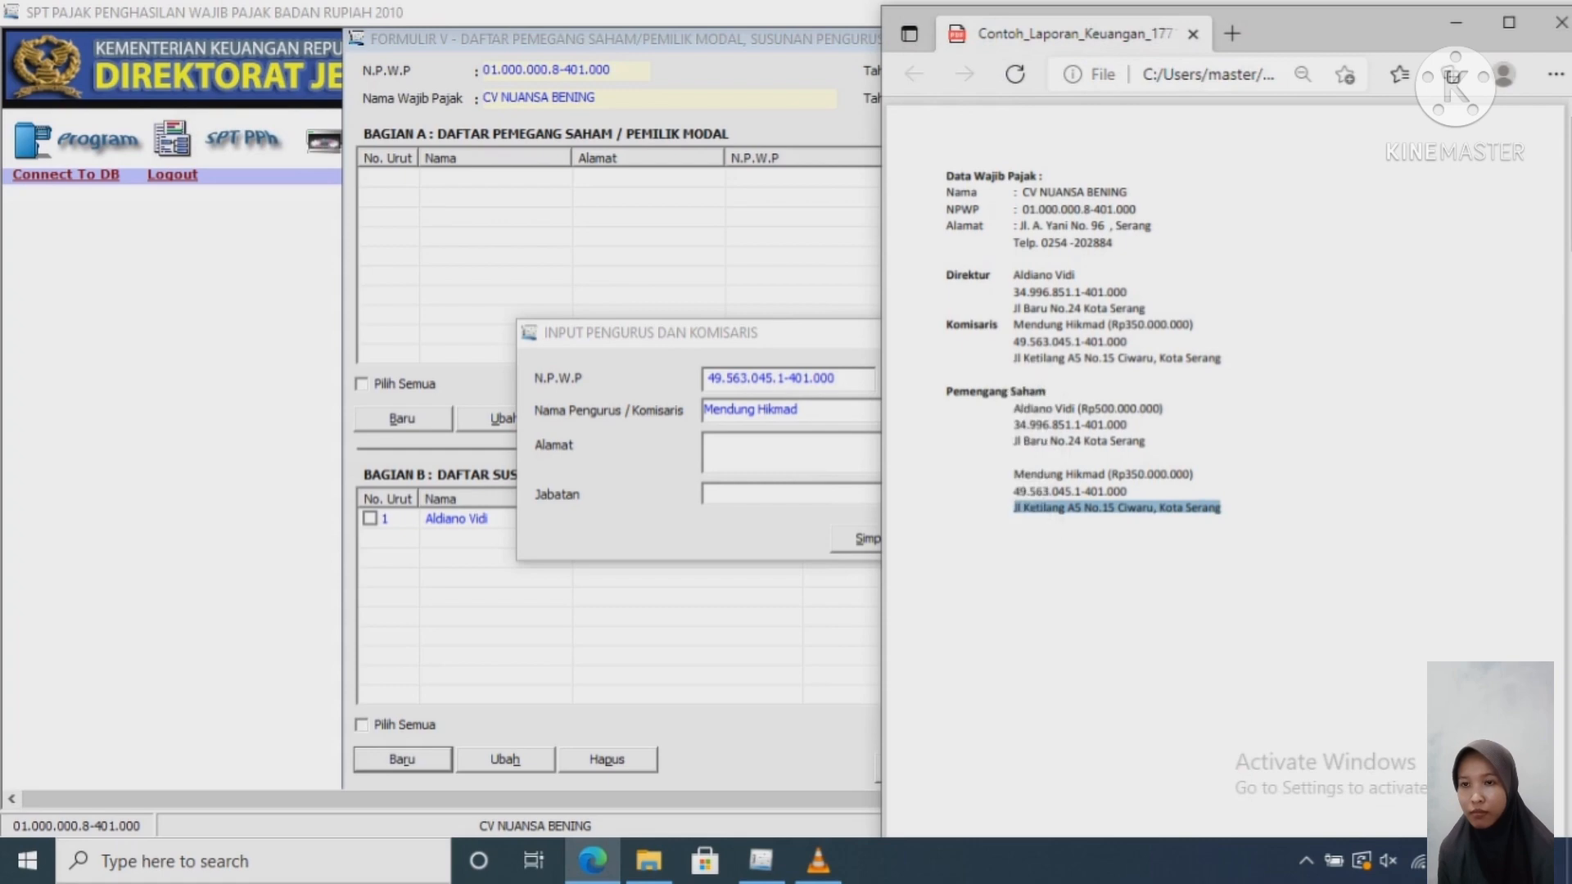
left_click(786, 452)
key("ctrl+v")
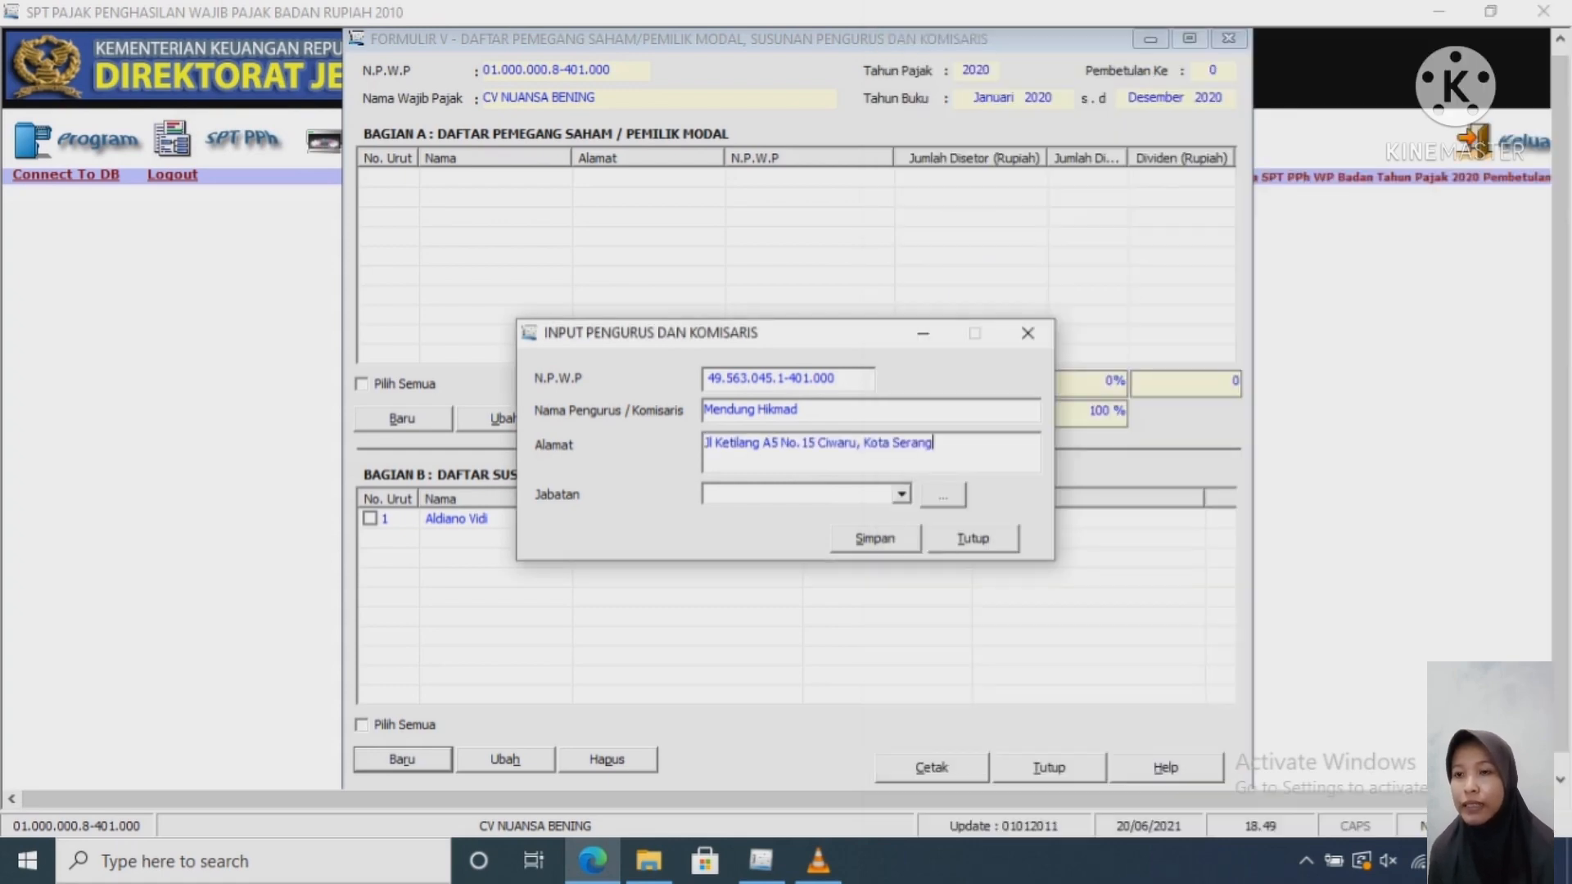
Step: Set Jabatan to Komisaris and save the commissioner entry
left_click(901, 495)
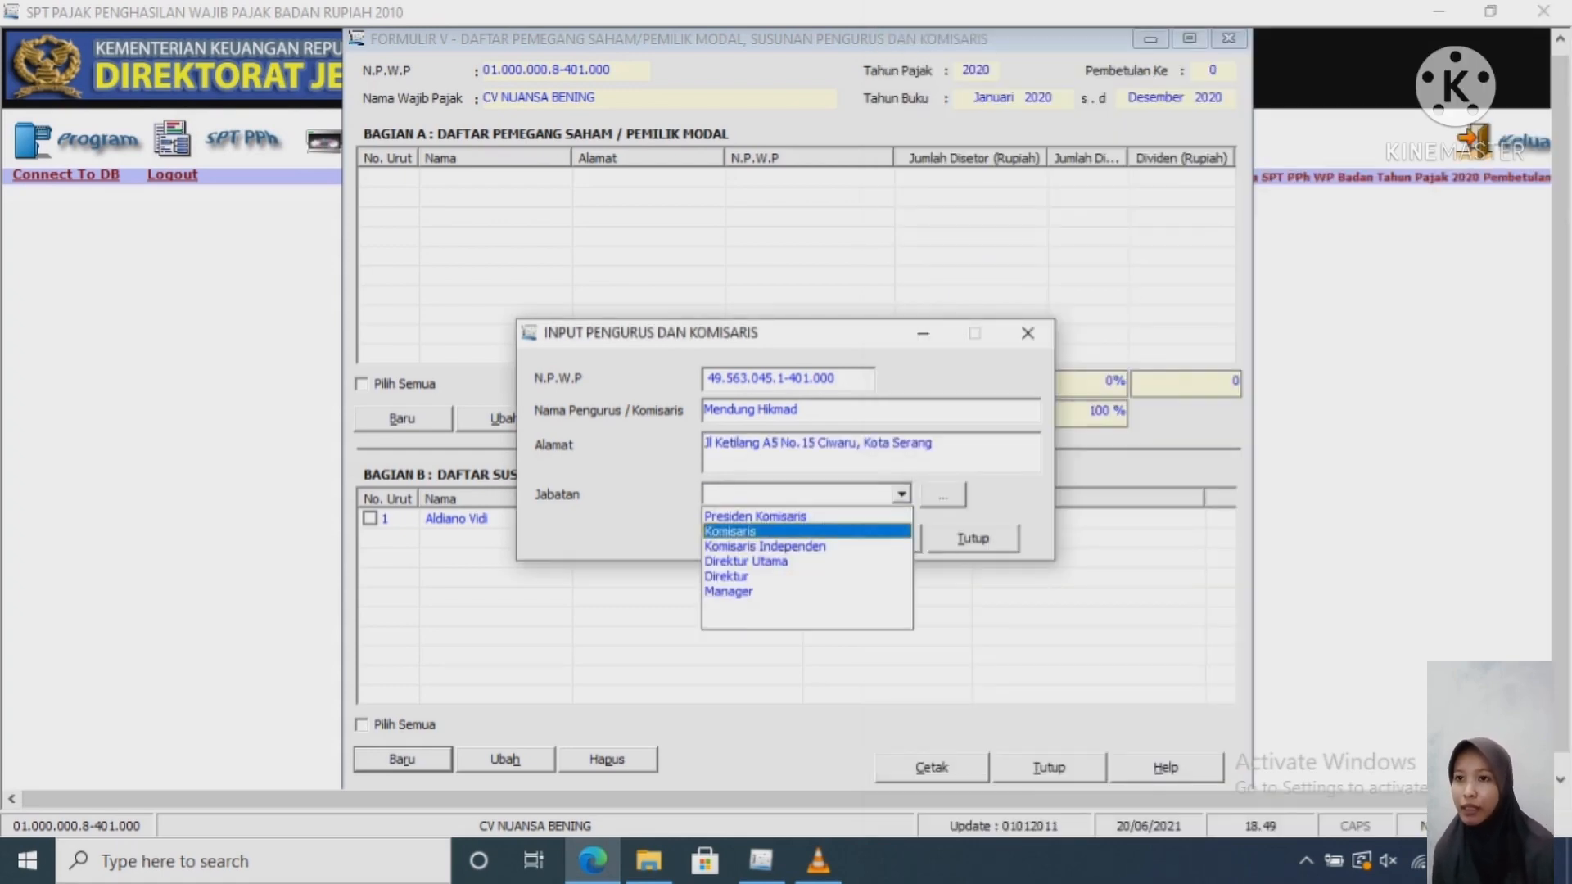
left_click(806, 533)
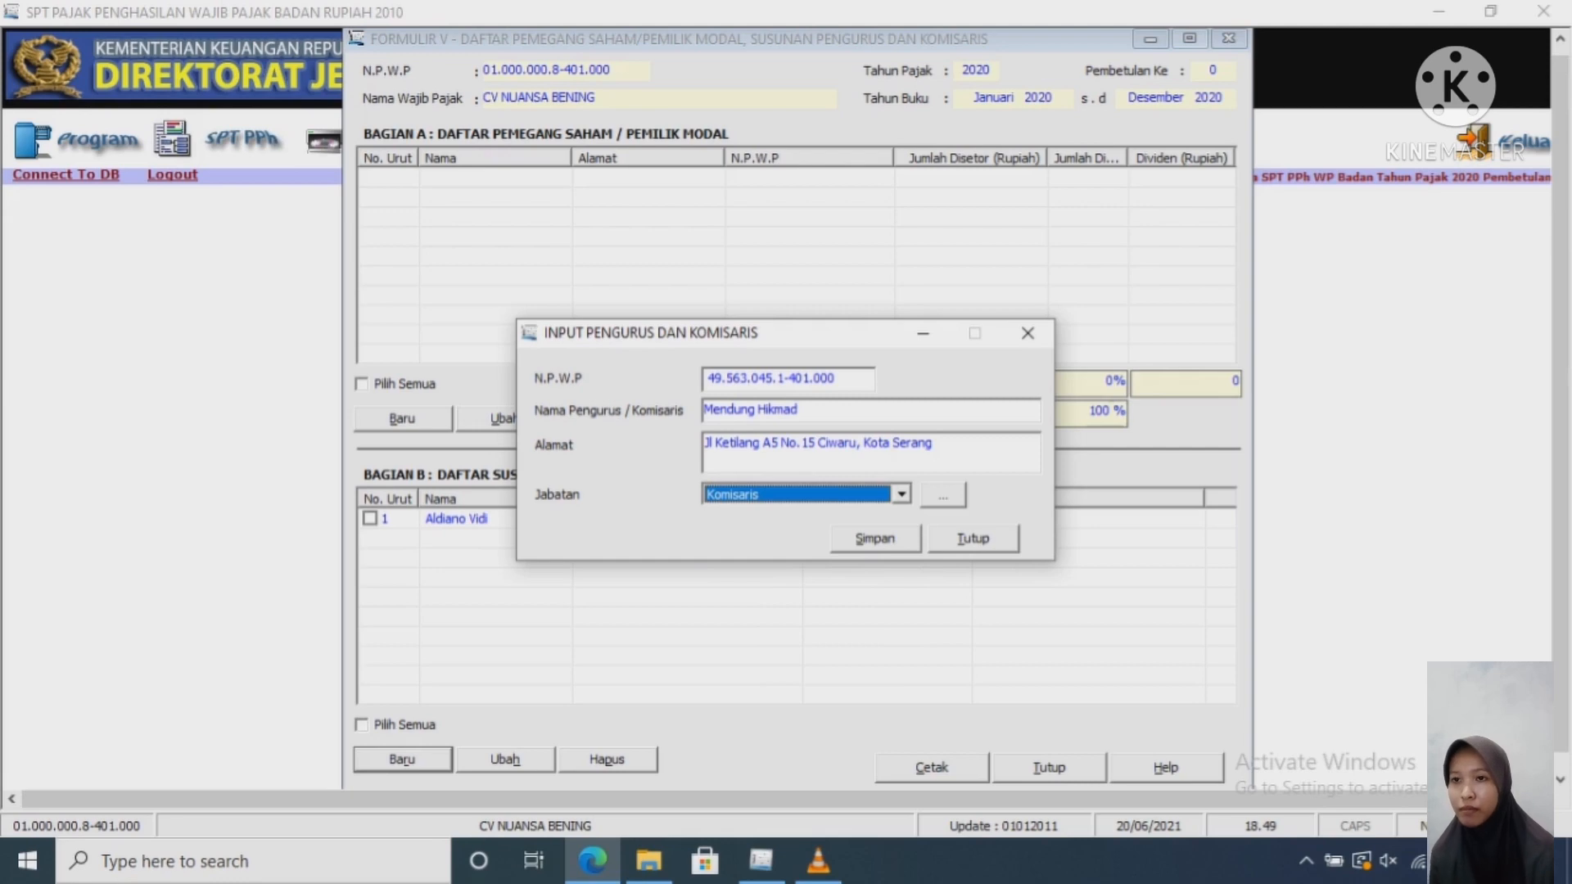
left_click(876, 539)
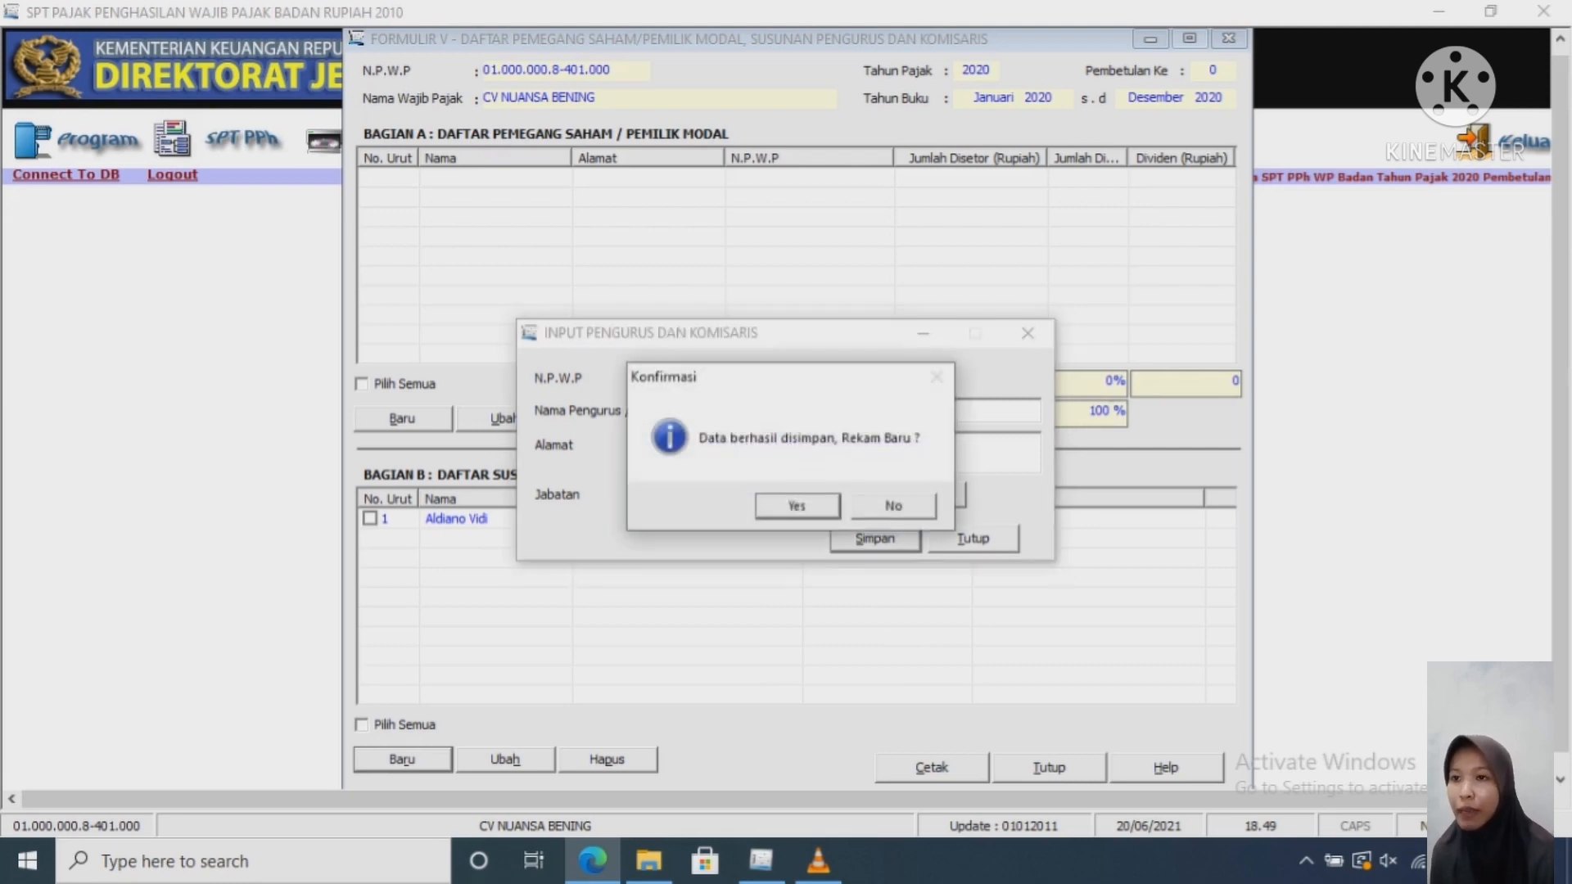
Step: Acknowledge the saved commissioner, close the officer dialog, and start a new shareholder entry under Bagian A
key("Return")
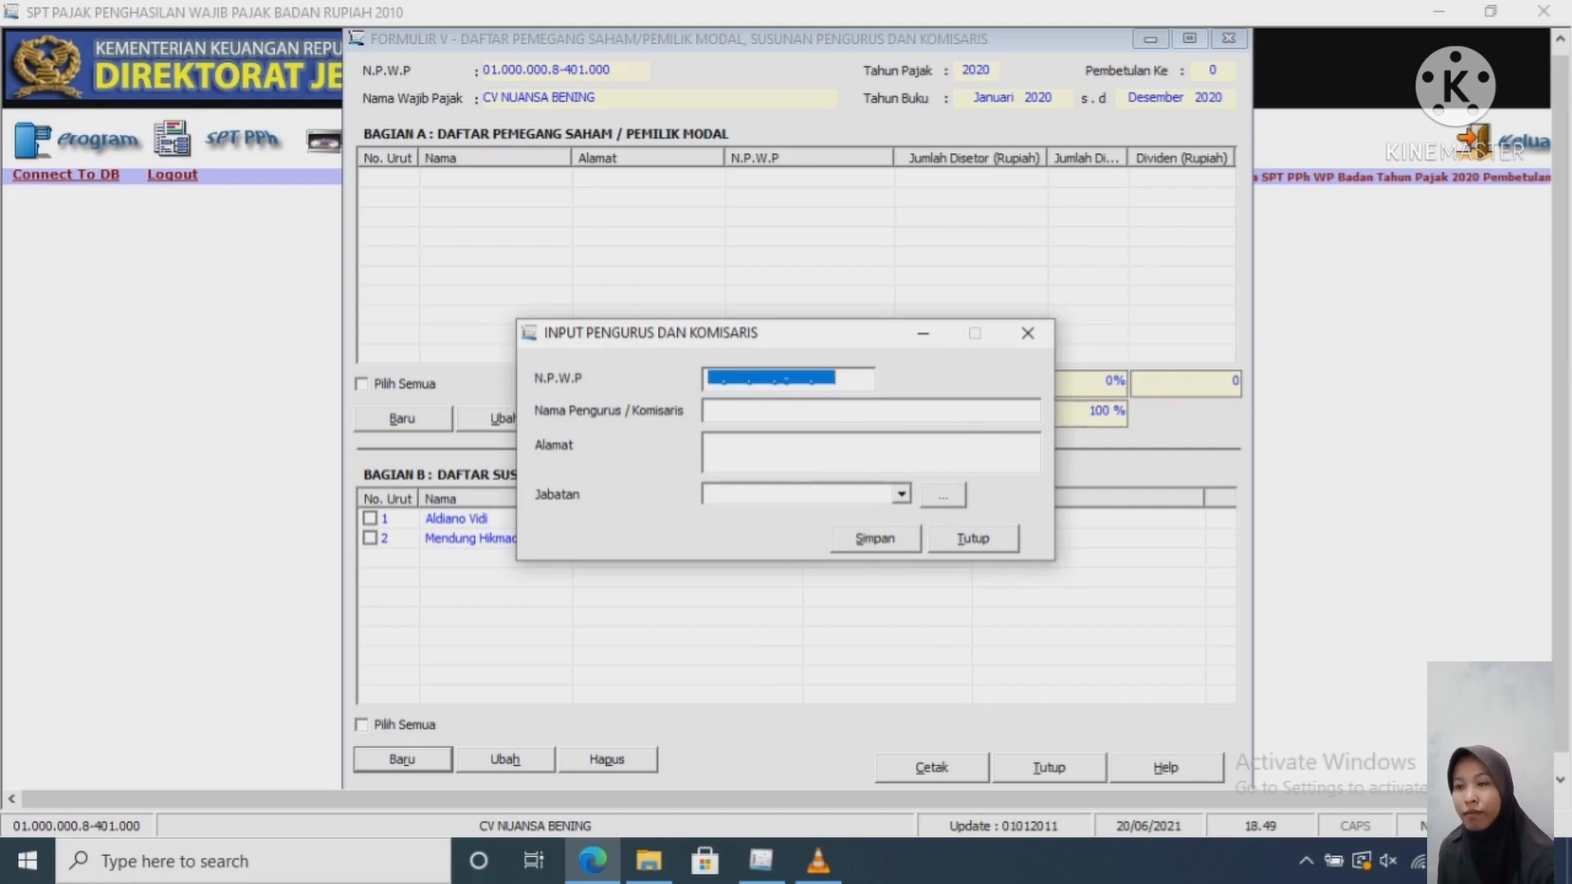
left_click(1028, 332)
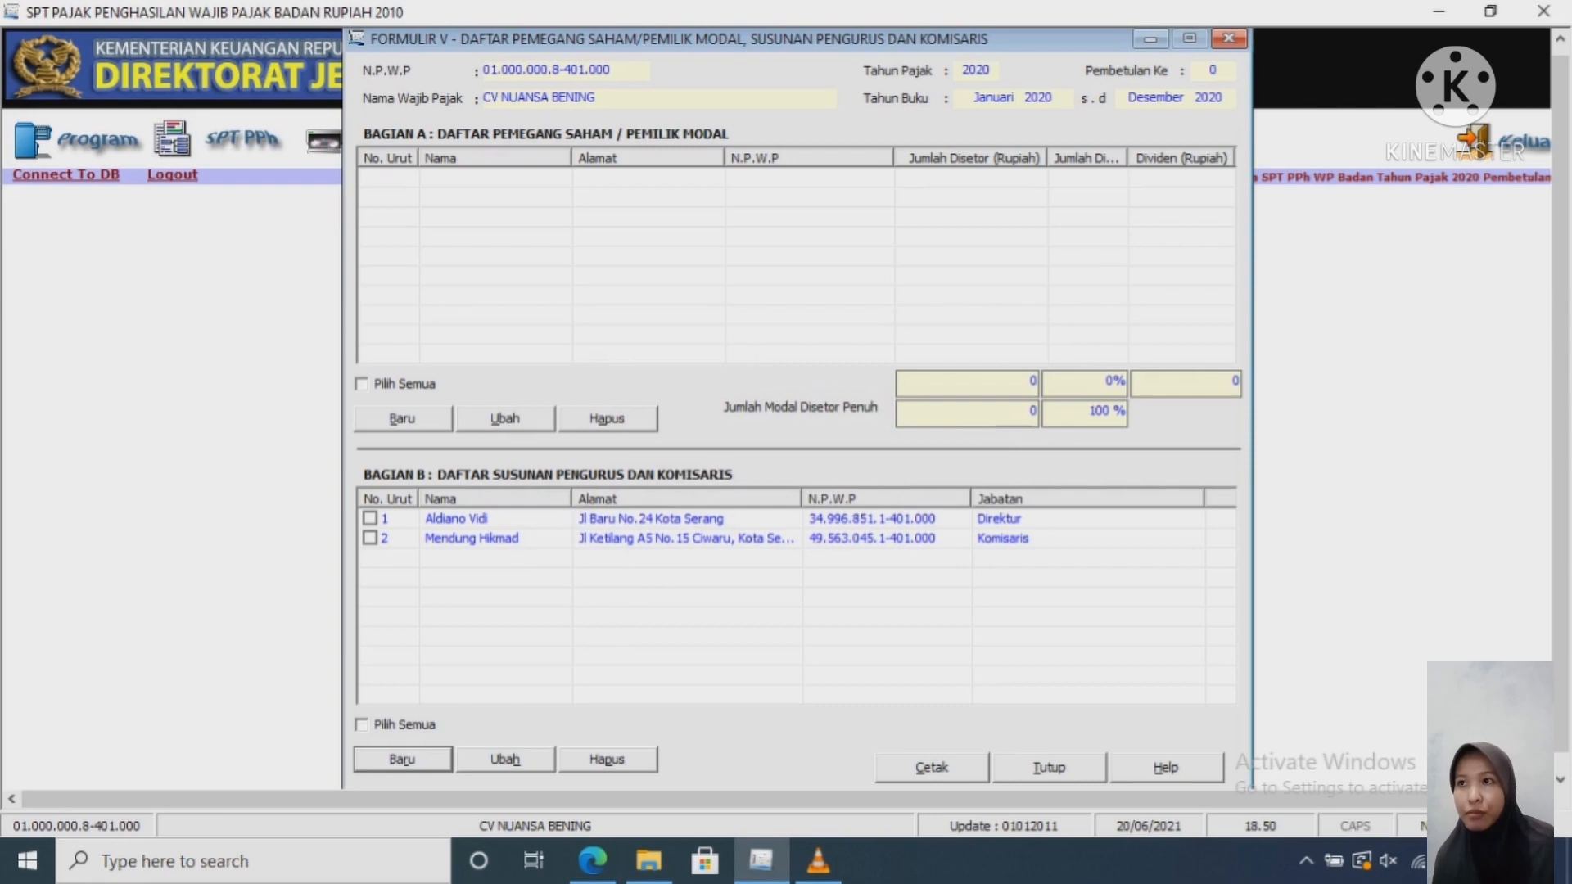
left_click(402, 418)
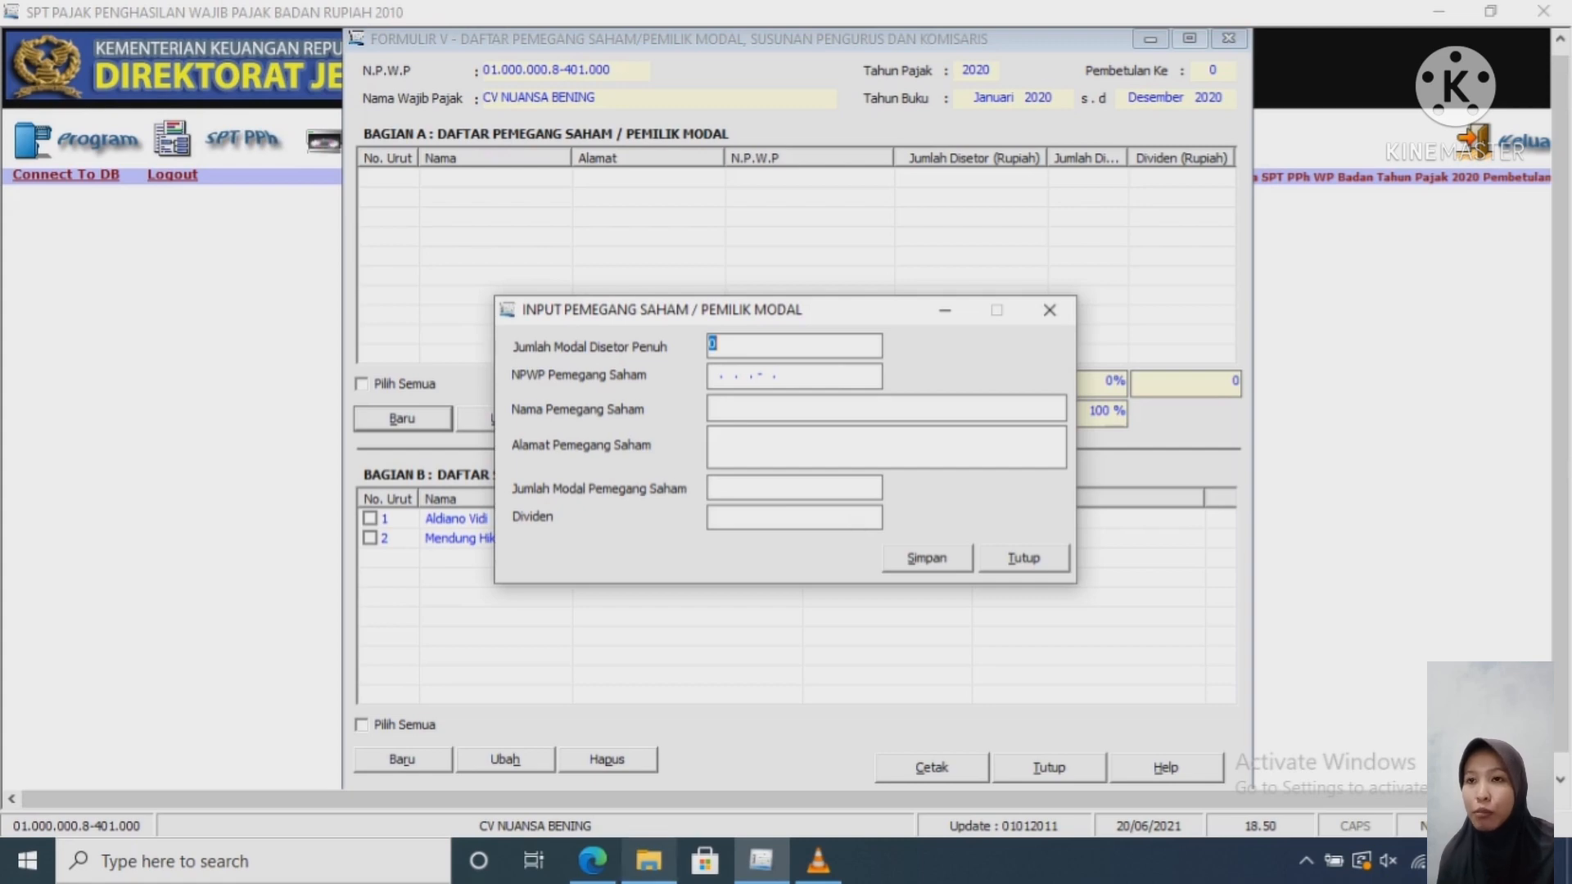
Step: Check both shareholders' capital in the report and enter Jumlah Modal Disetor Penuh 850.000.000
left_click(592, 861)
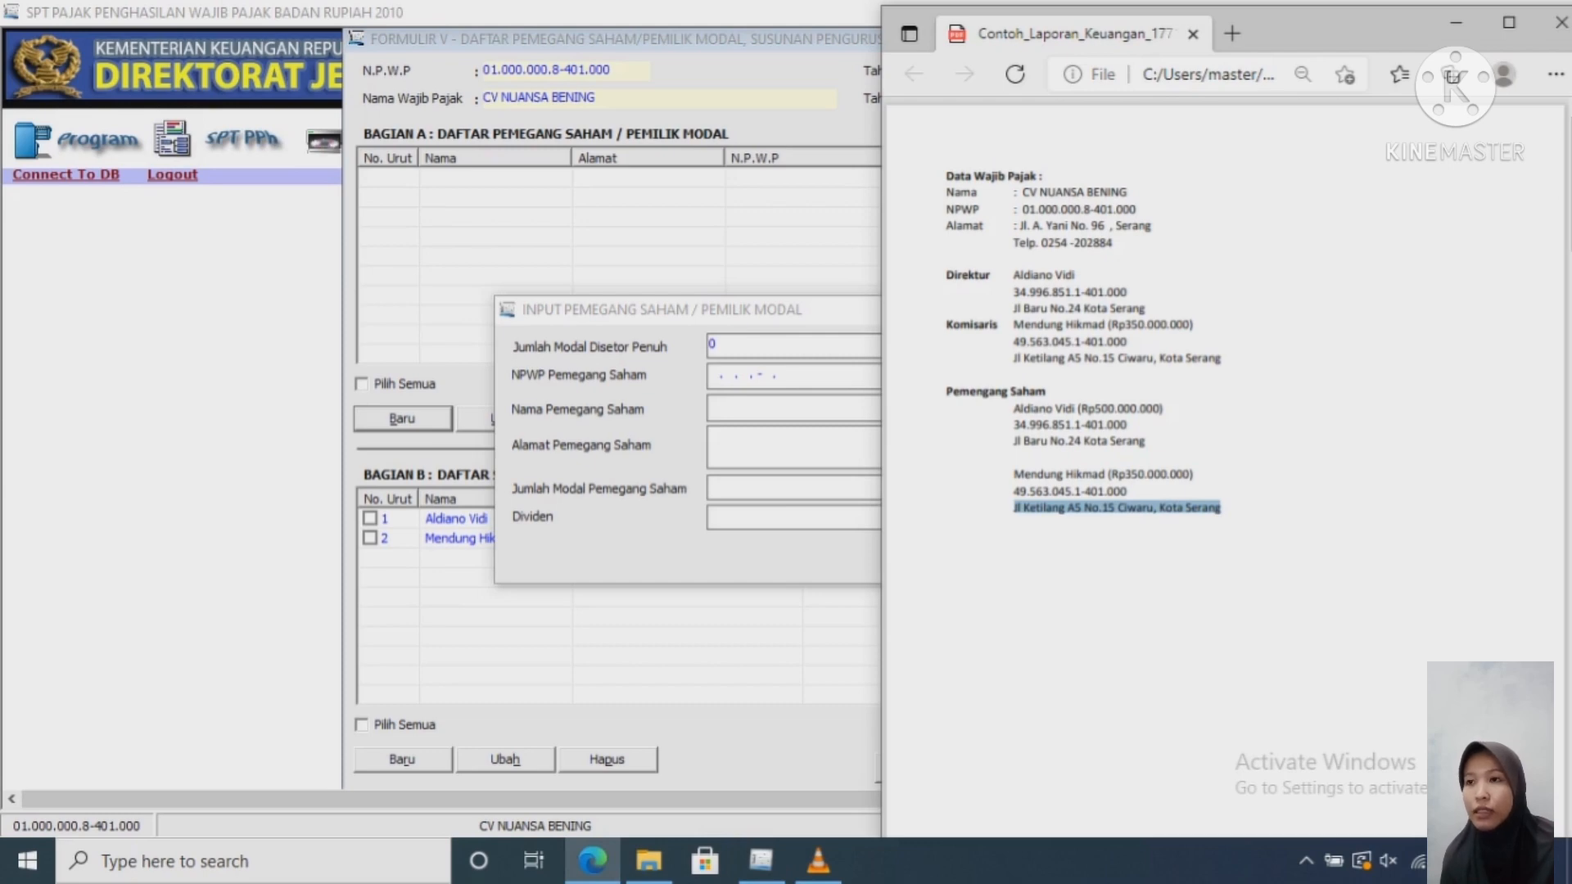
left_click_drag(1163, 411, 1082, 411)
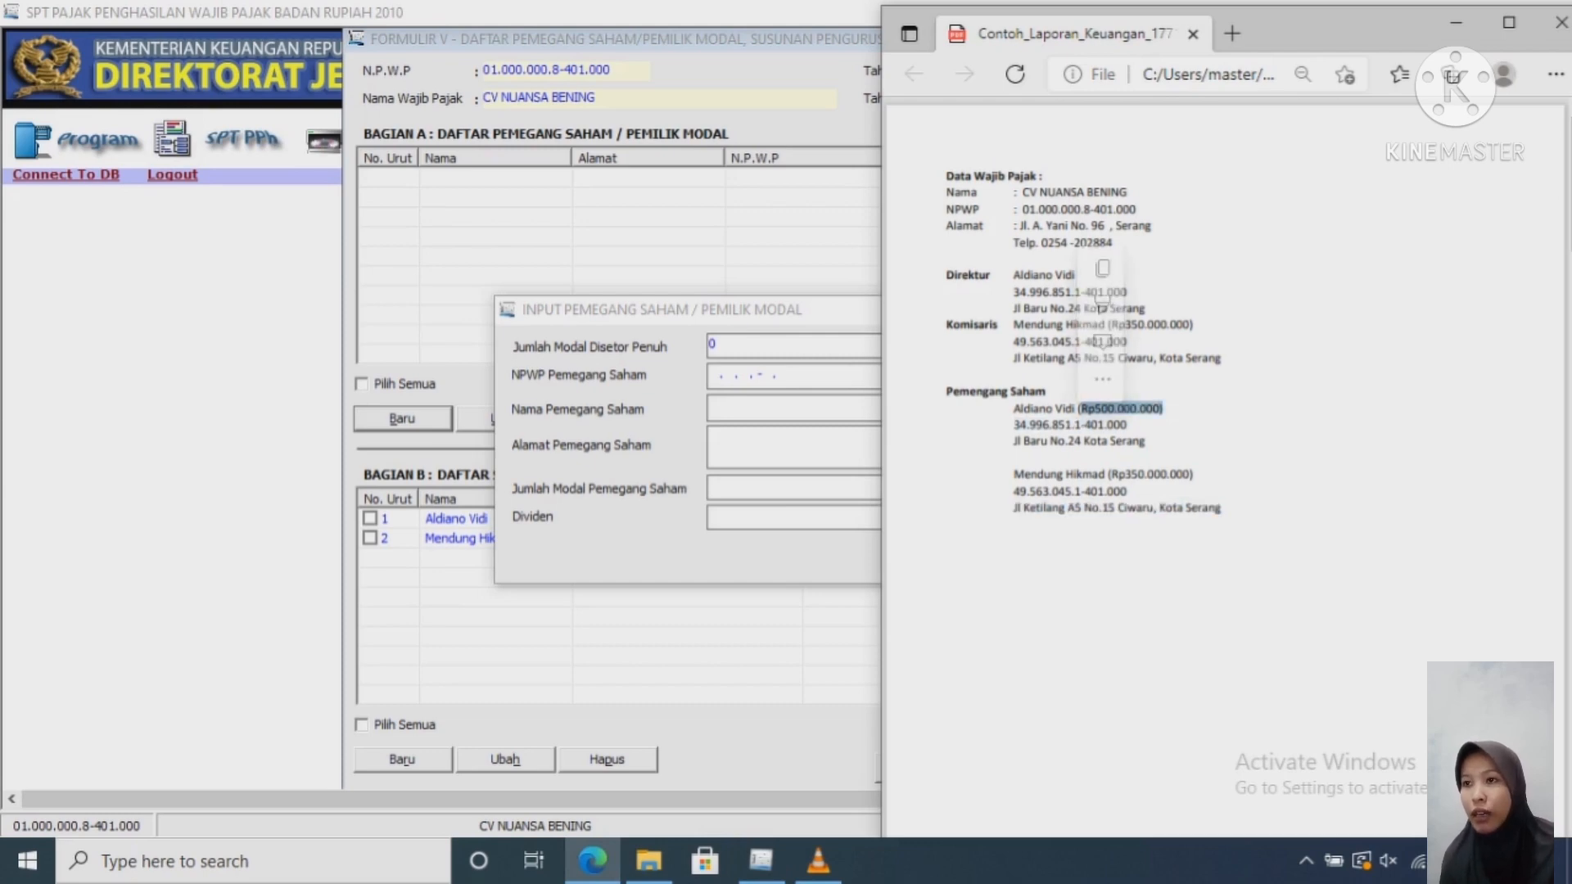
left_click_drag(1177, 475, 1111, 477)
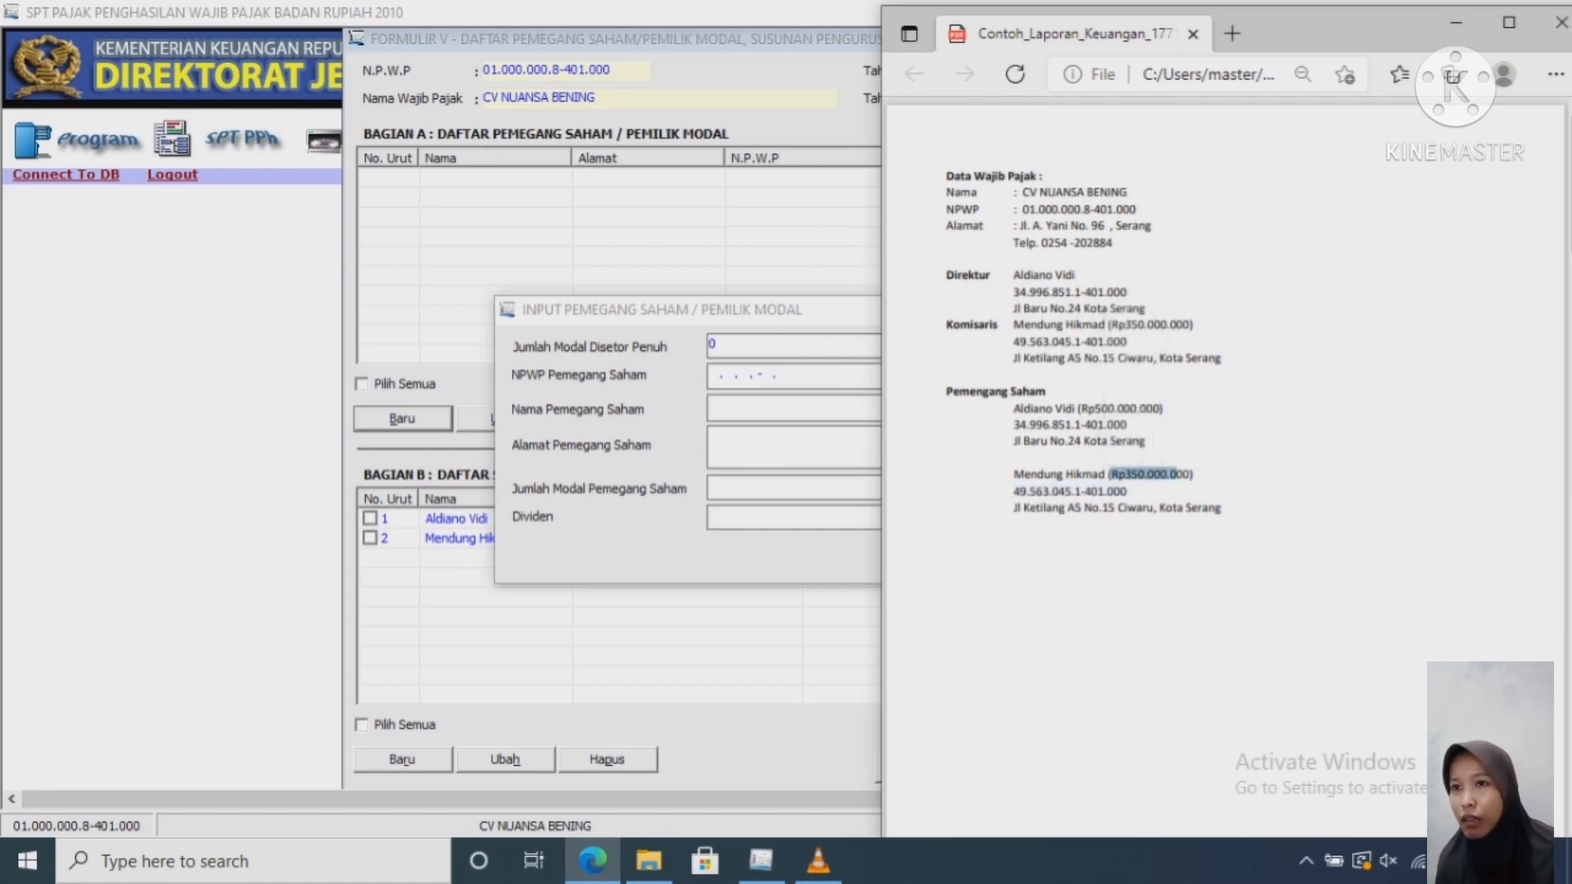
key("alt+Tab")
key("BackSpace")
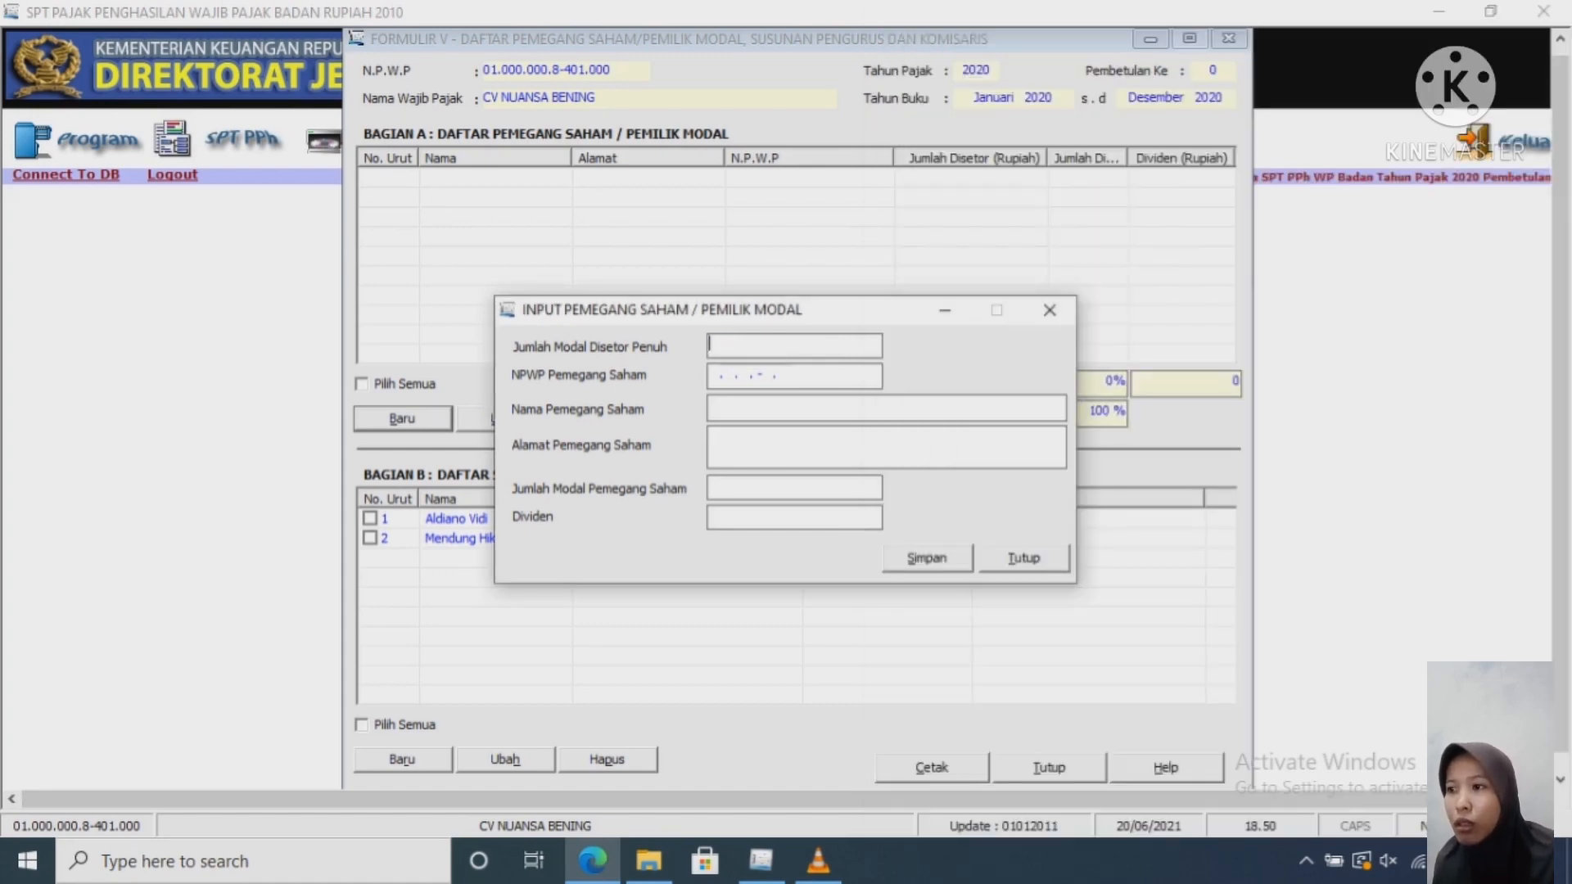
type("85")
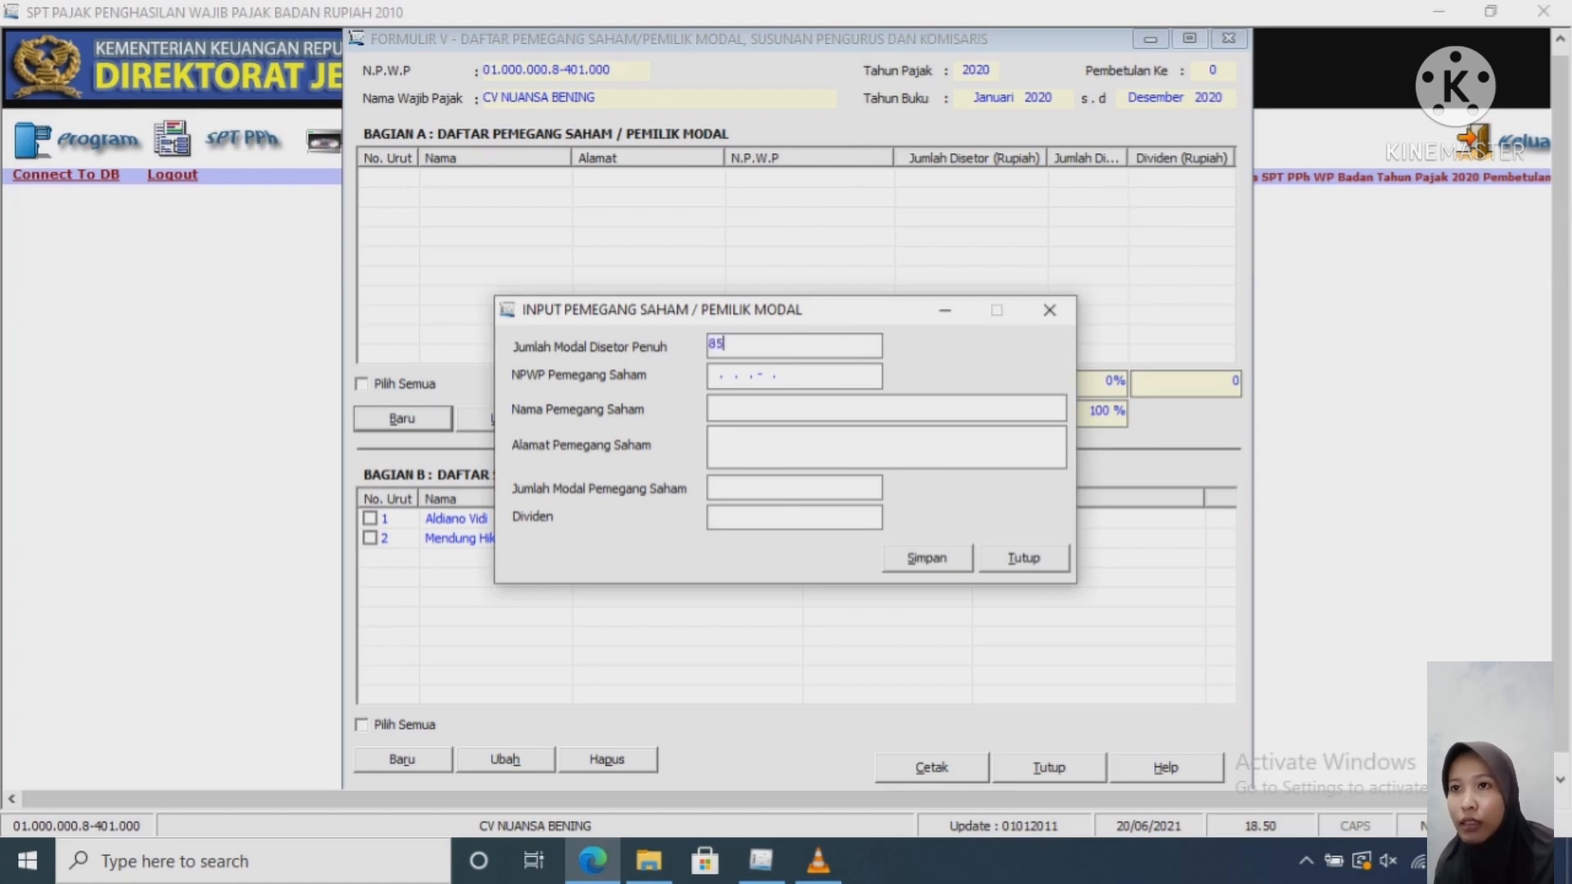
type("0000000")
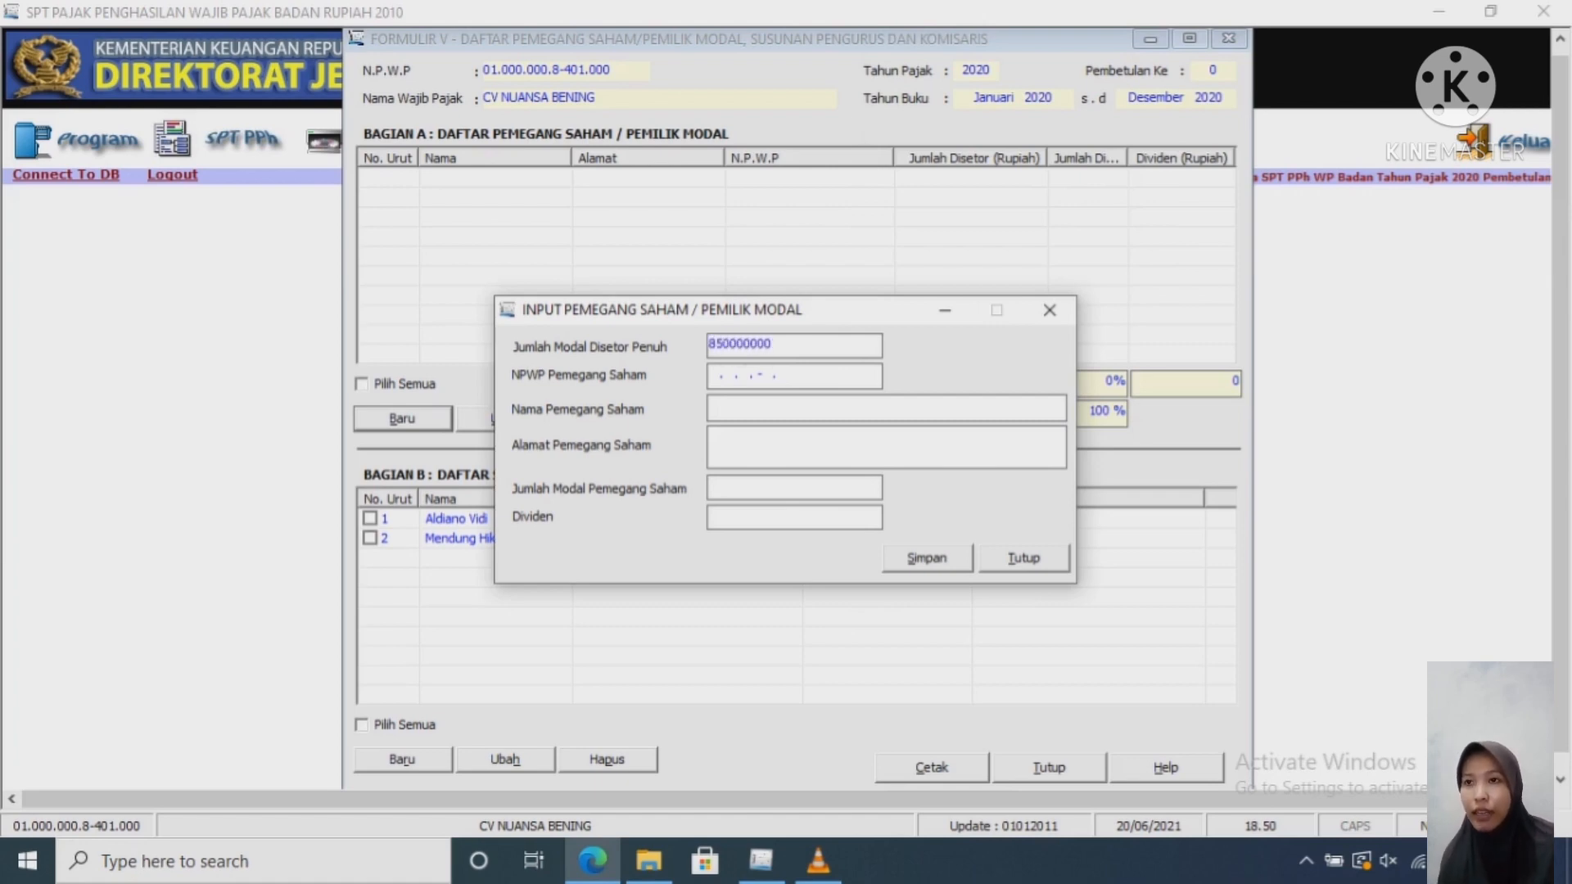
key("Tab")
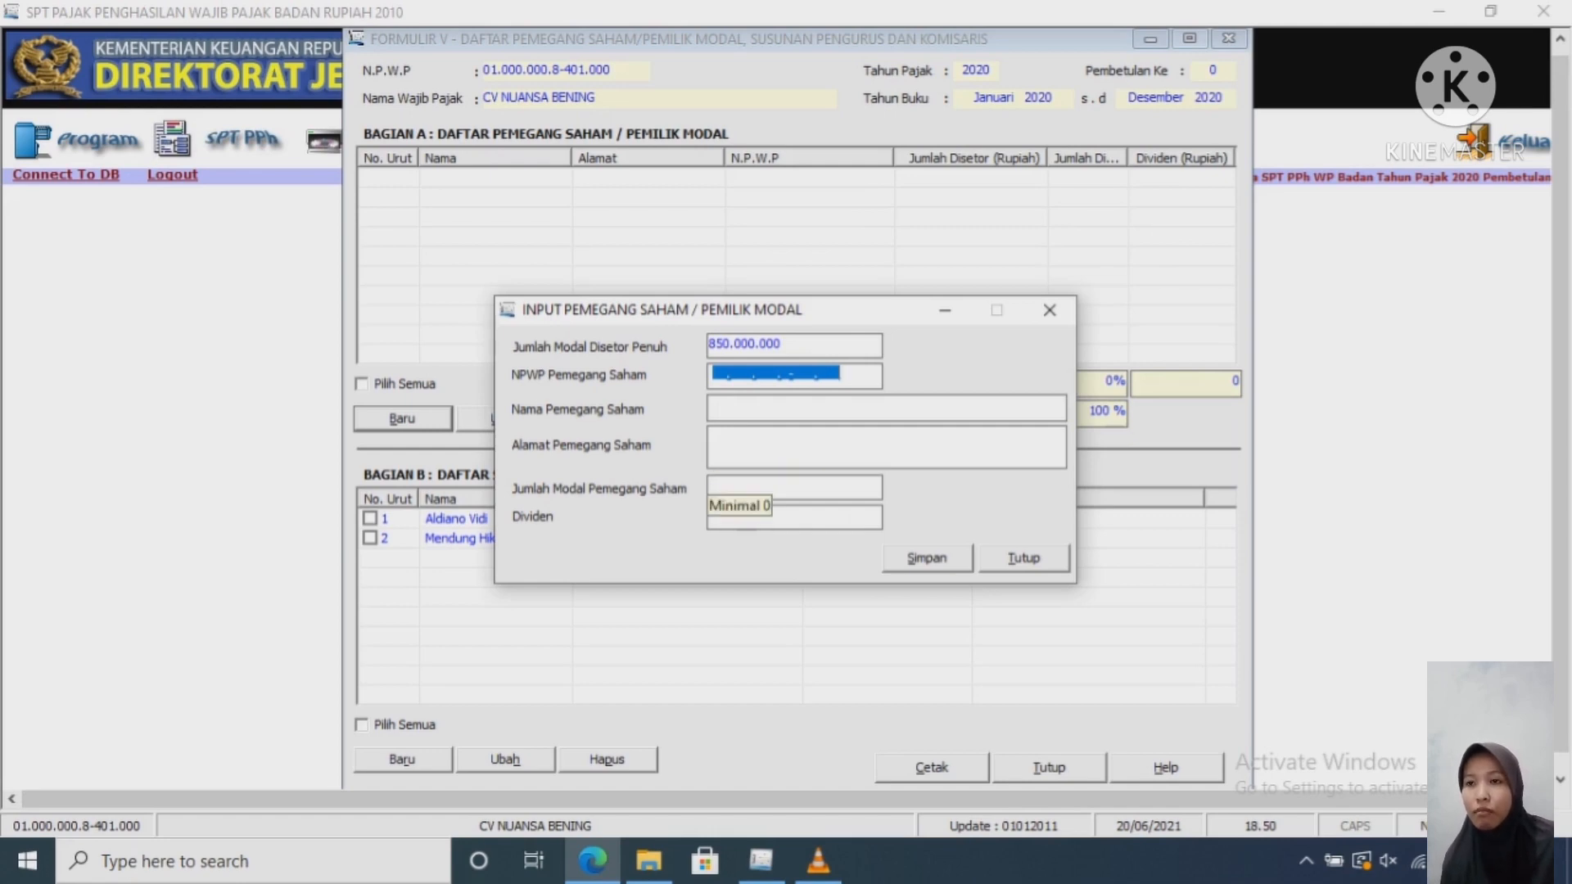
left_click(593, 860)
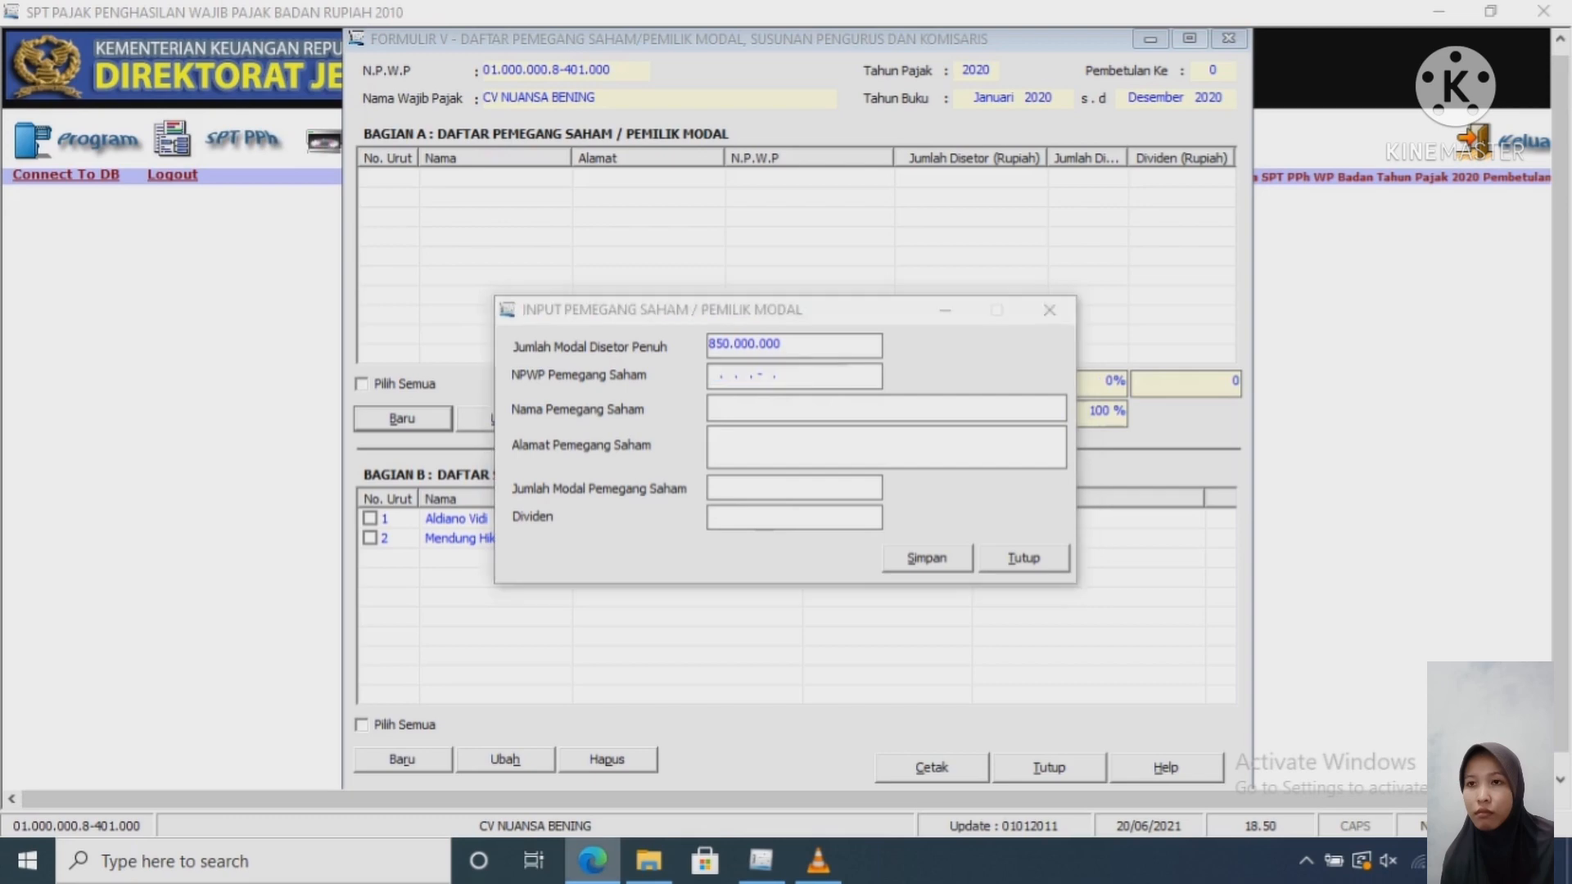
left_click(593, 860)
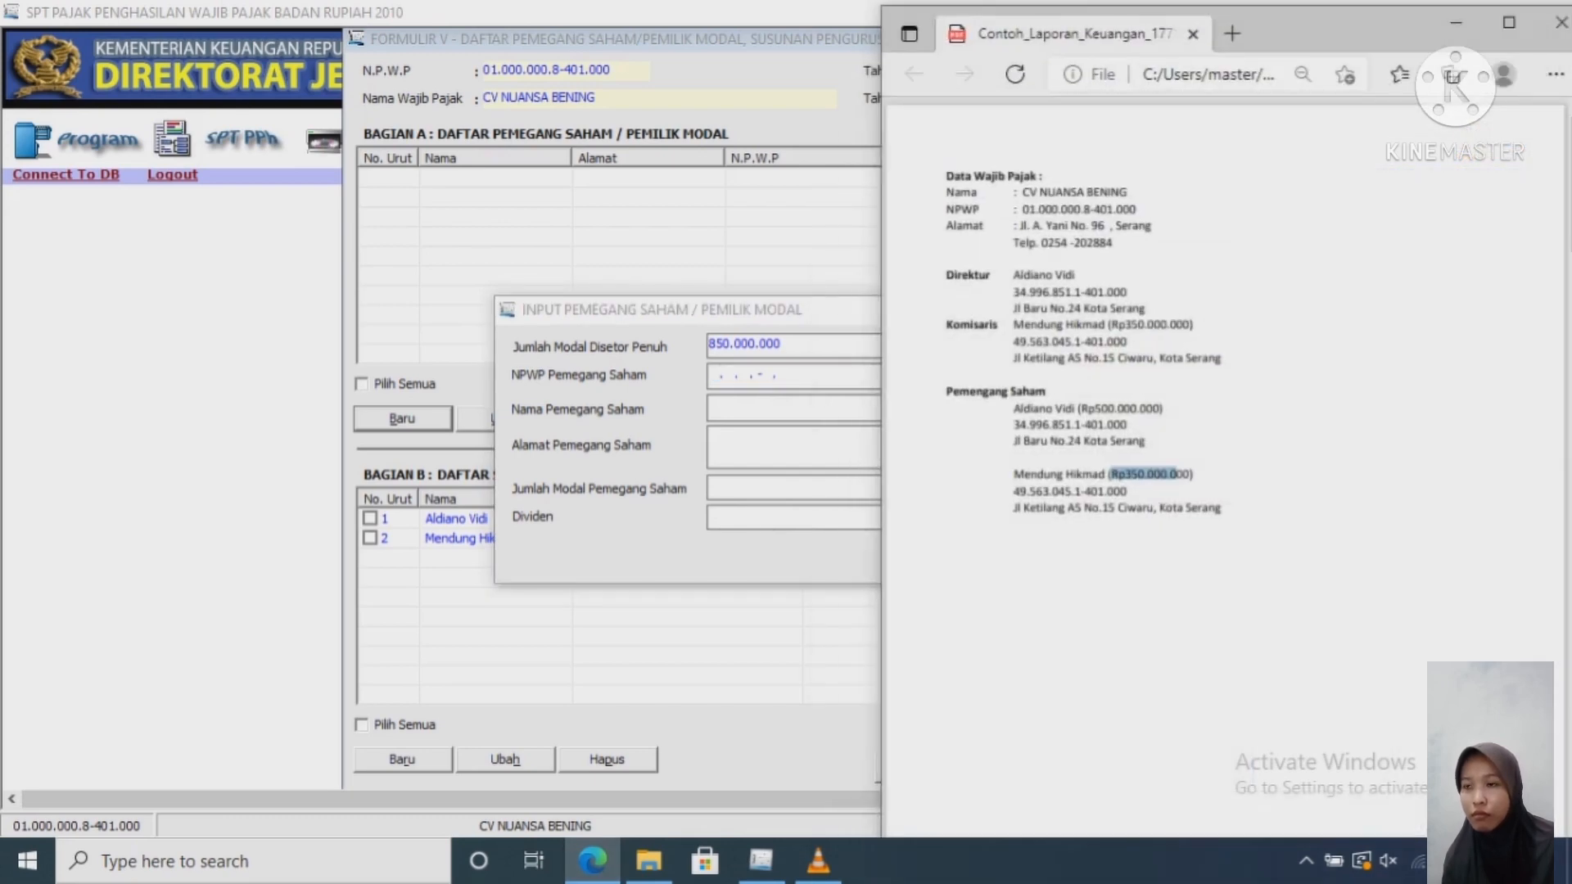
Step: Paste the first shareholder's NPWP and type the shareholder's name
left_click_drag(1129, 426, 1013, 427)
key("ctrl+c")
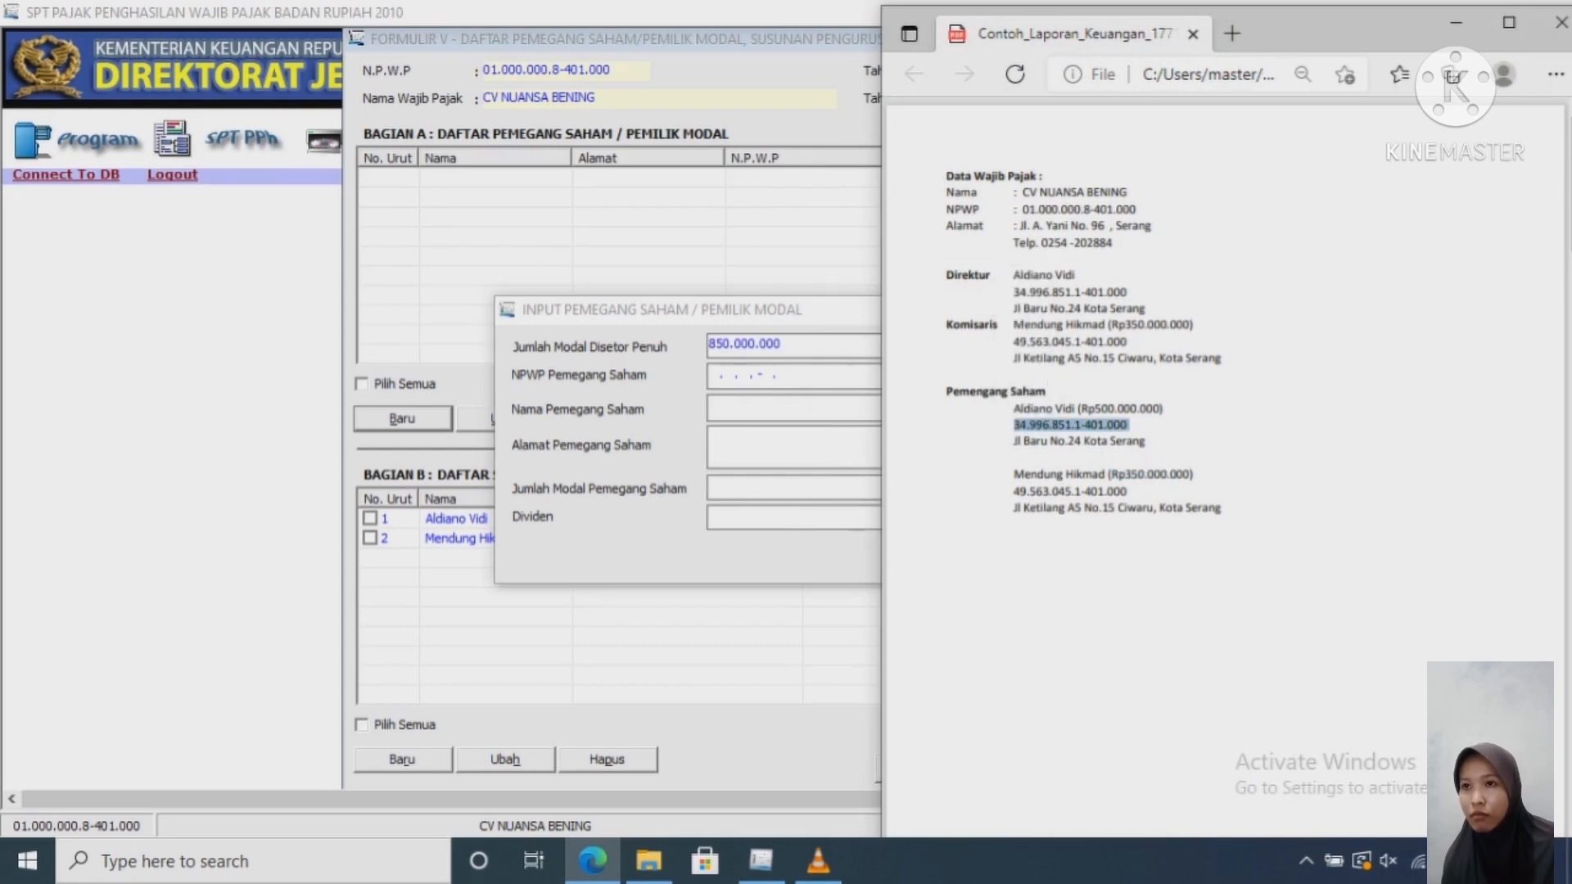
key("alt+Tab")
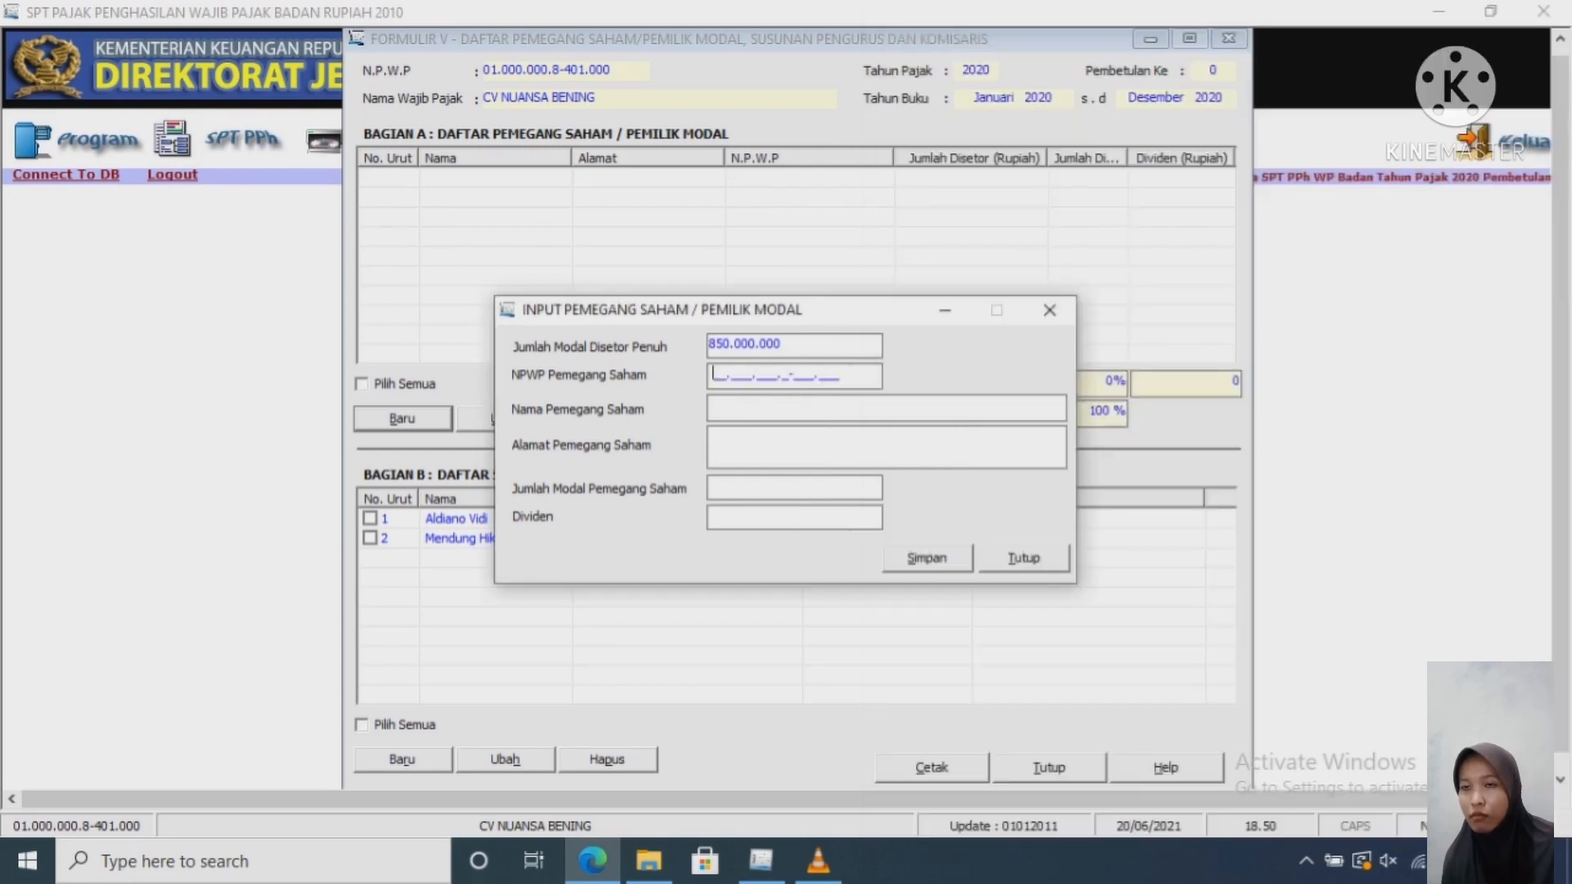
key("ctrl+v")
key("Tab")
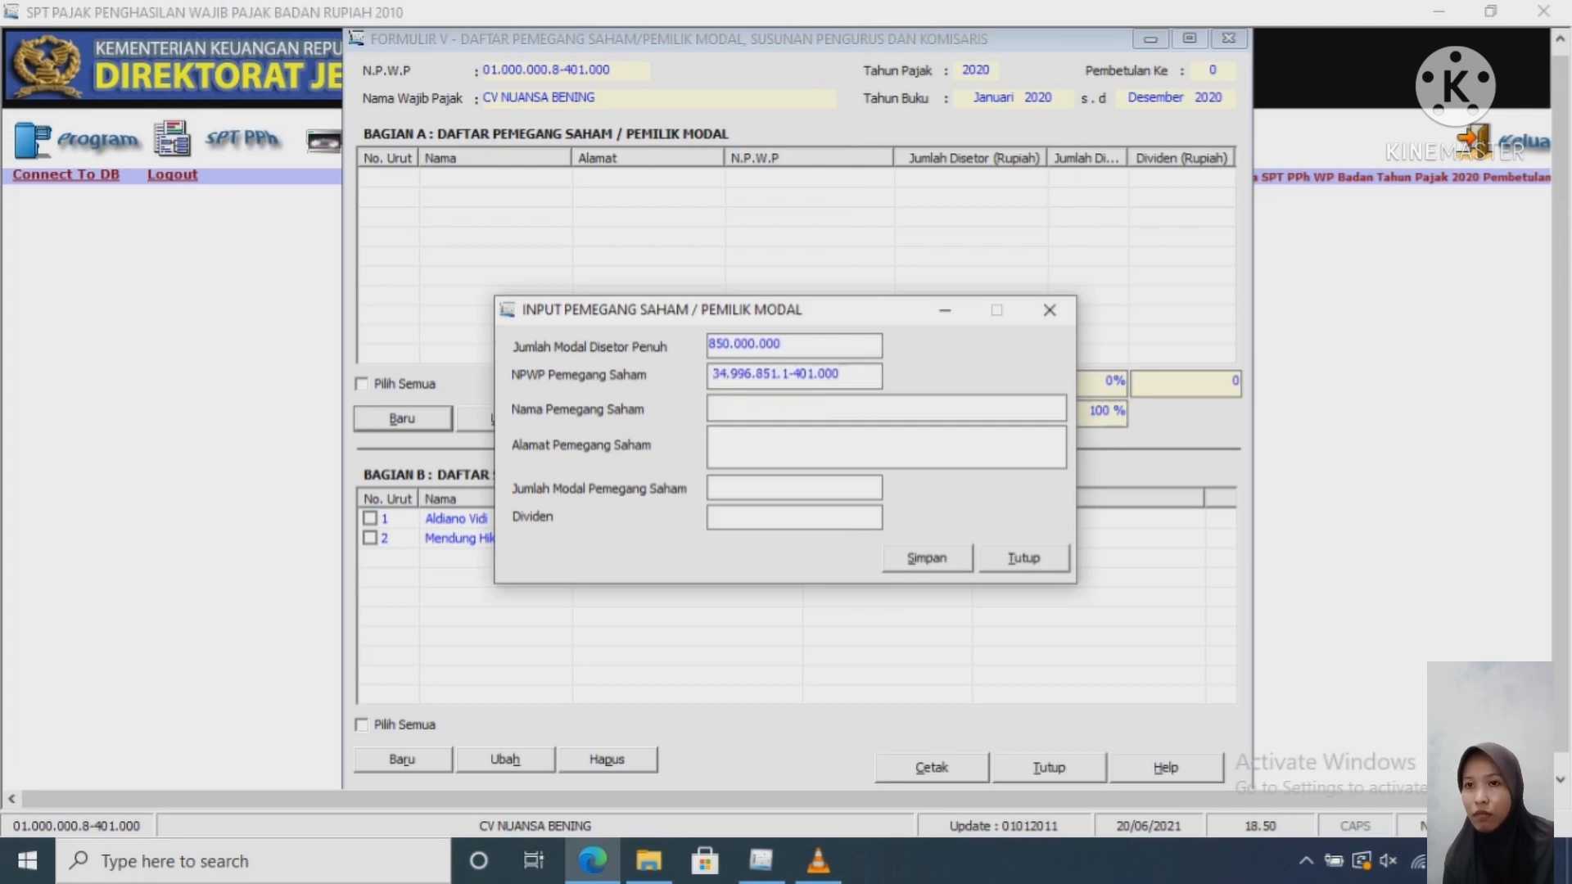
type("A")
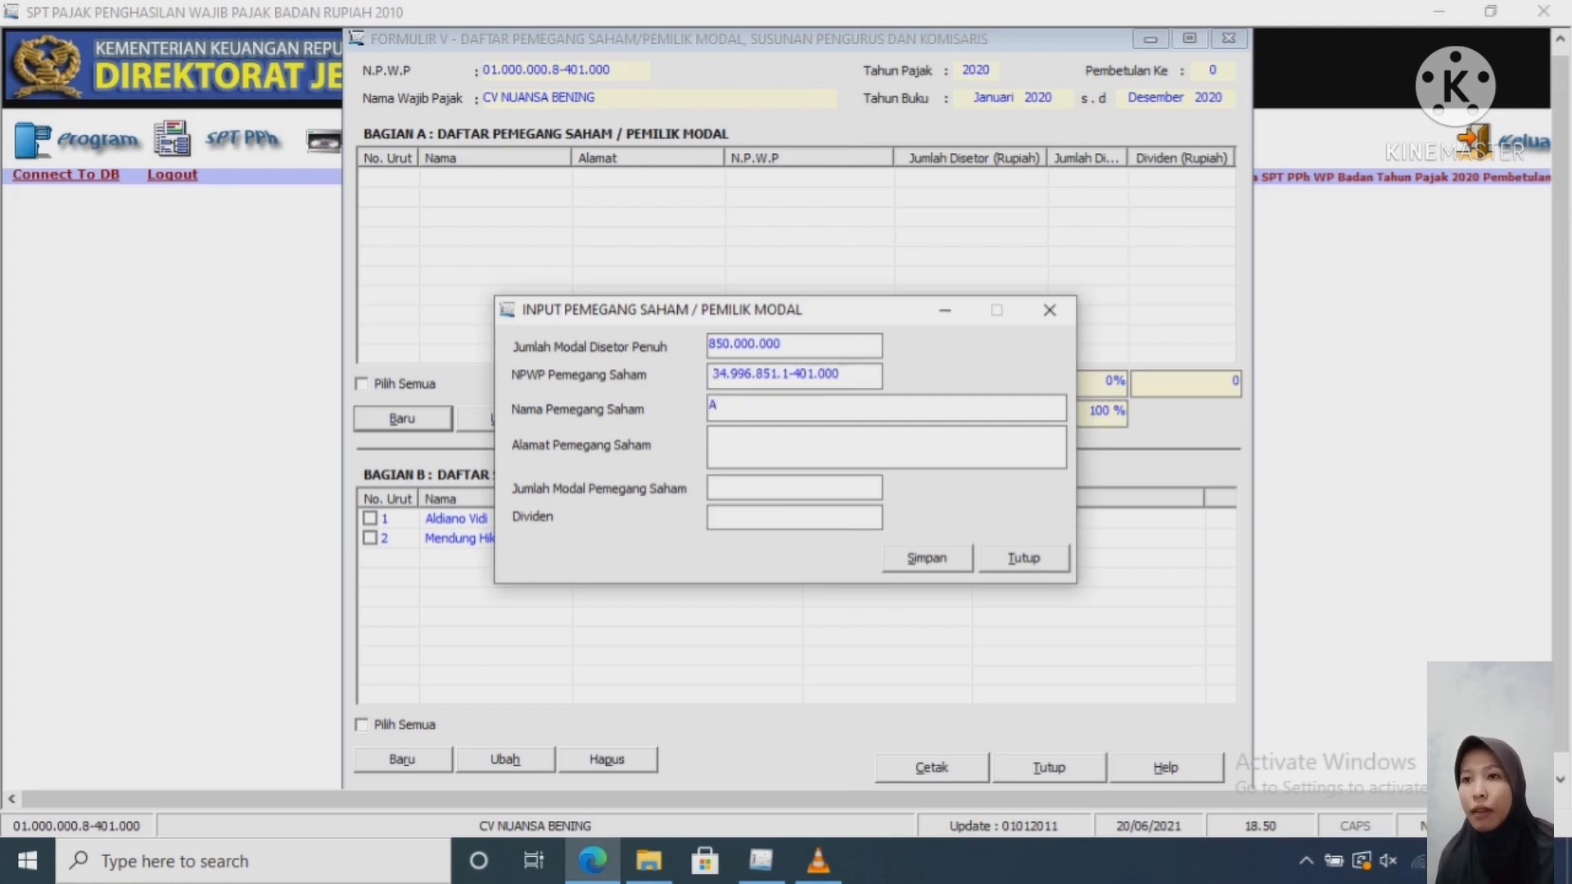
type("LDIANO")
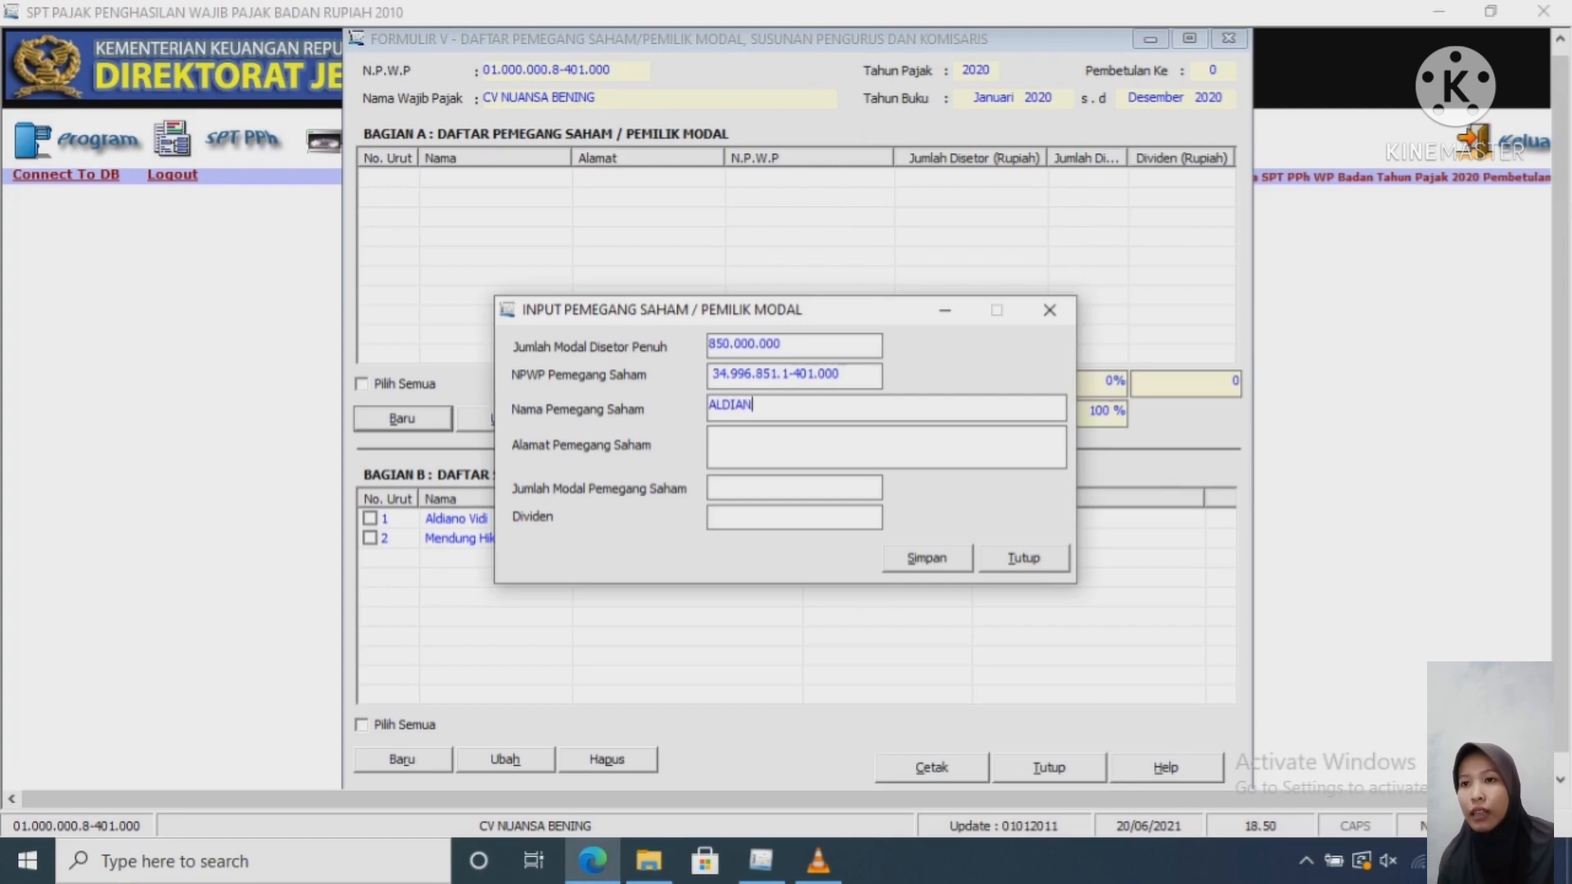
key("BackSpace")
key("BackSpace")
key("BackSpace")
key("BackSpace")
key("BackSpace")
key("BackSpace")
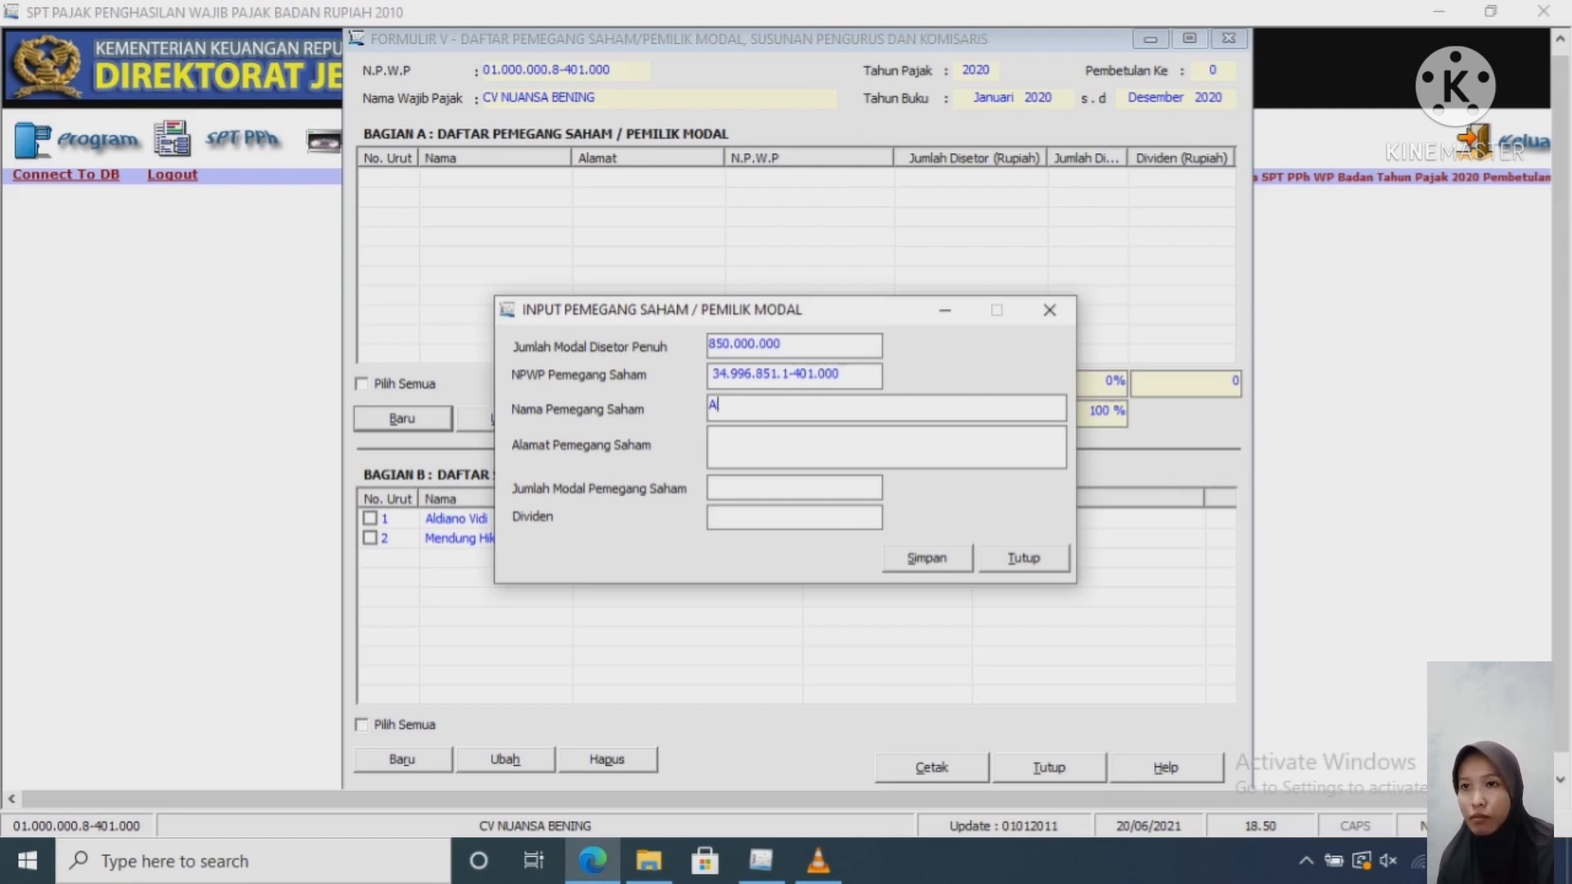
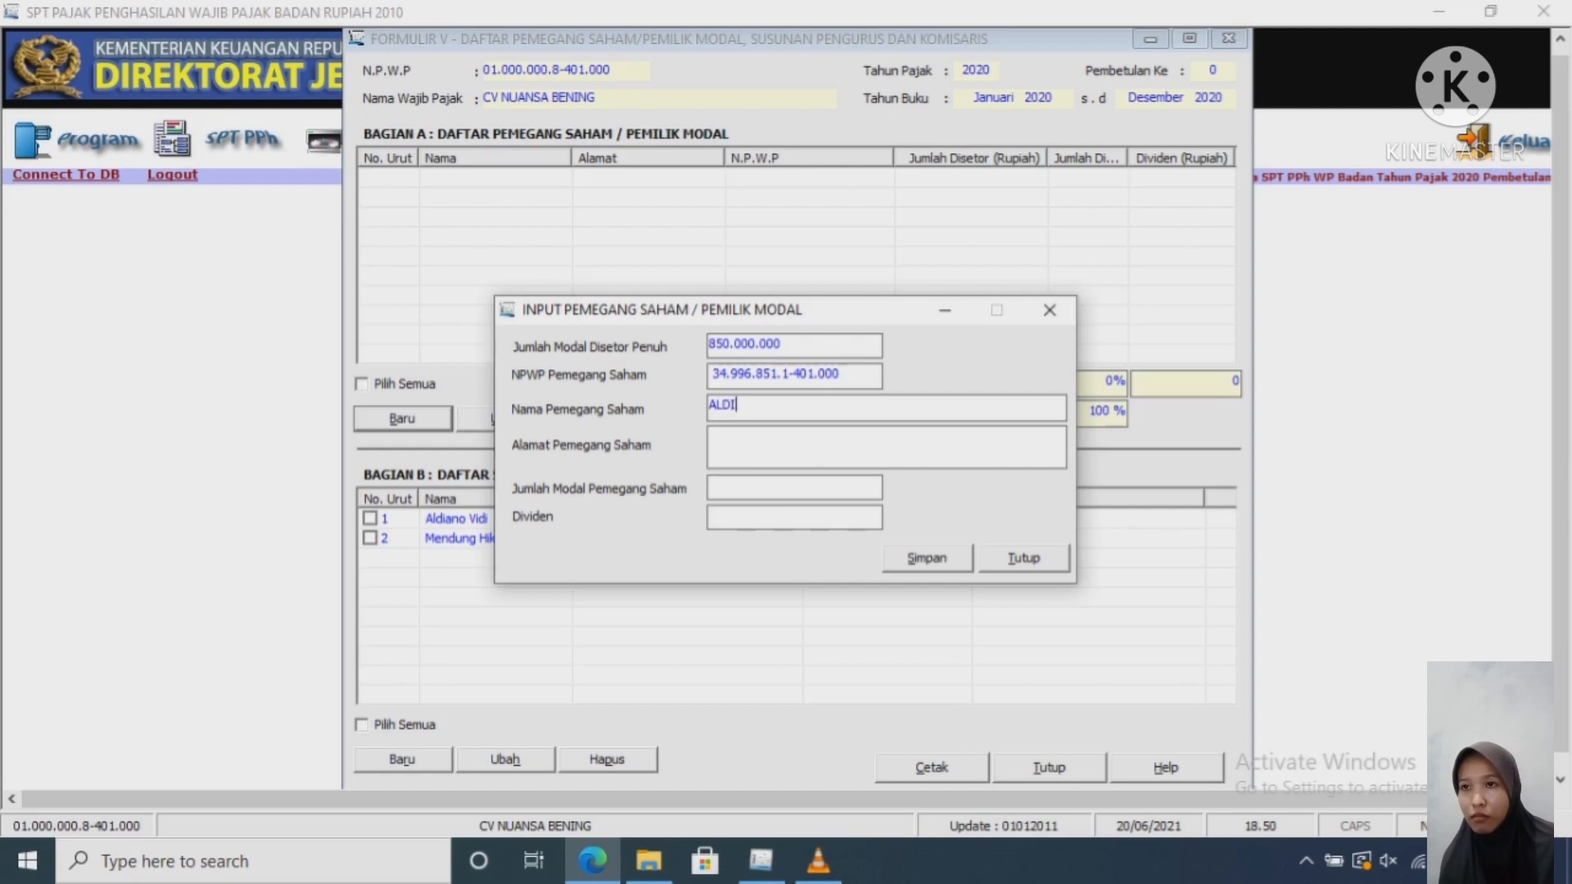
Step: Copy the shareholder's address from the report and enter capital 500.000.000
left_click(711, 437)
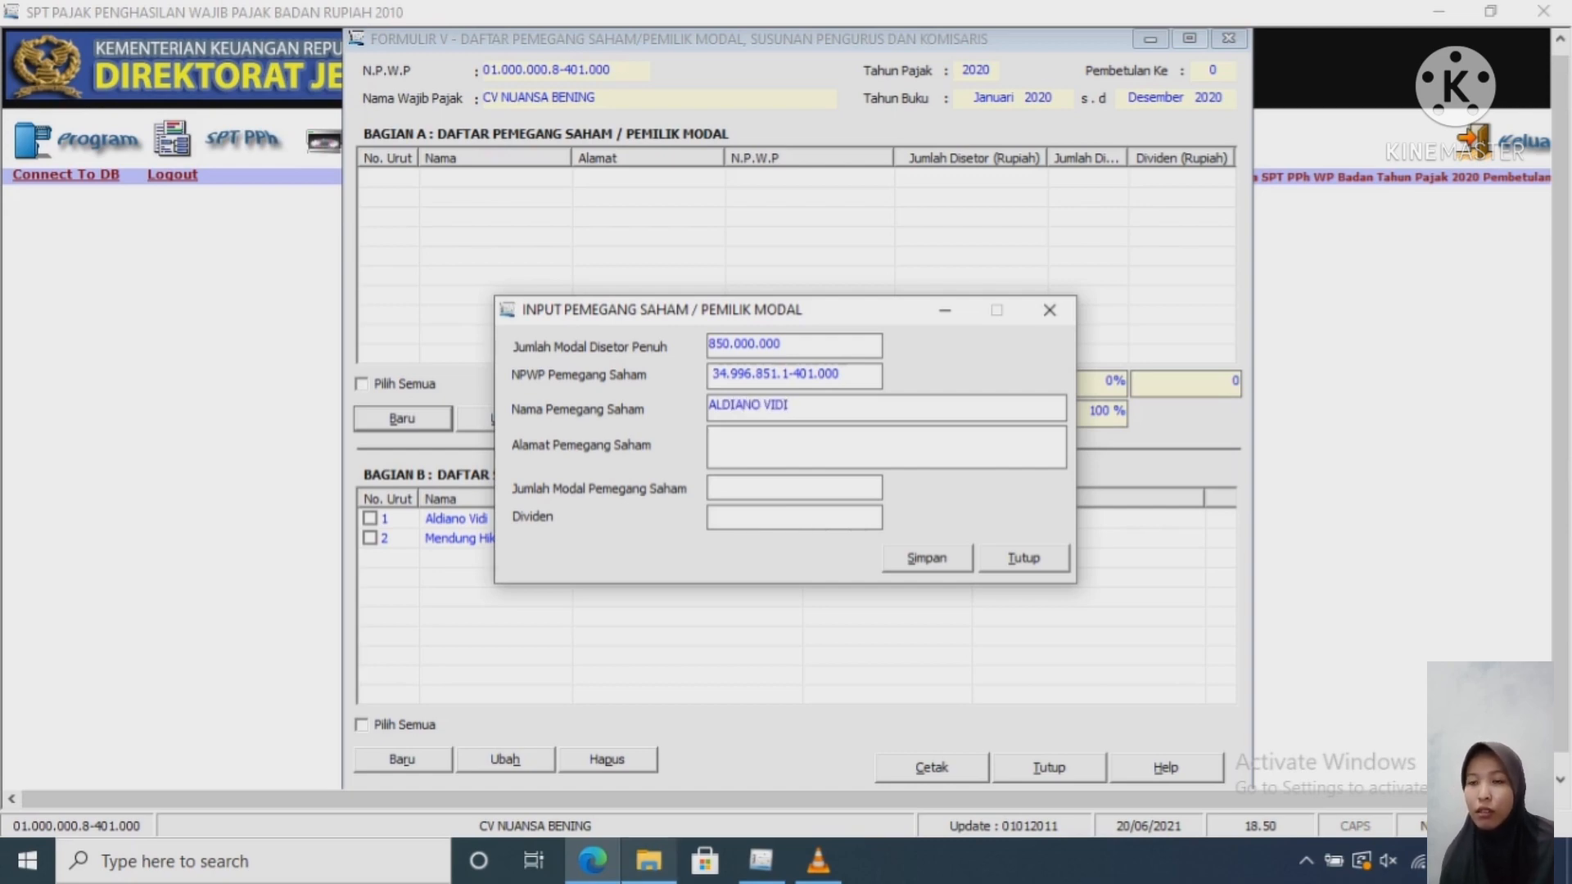
left_click(593, 860)
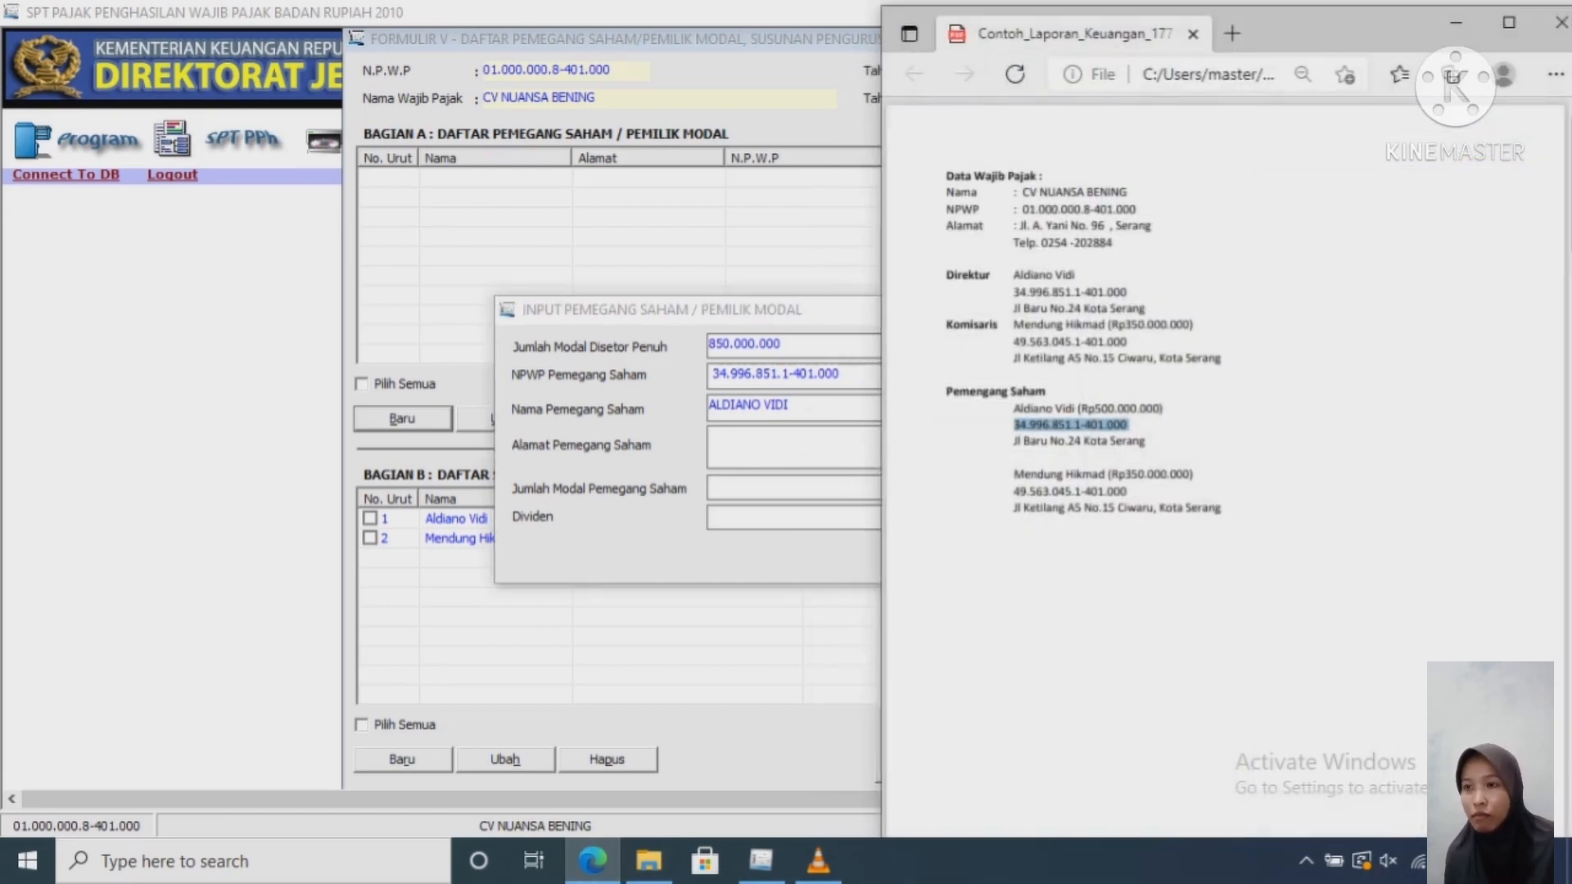
left_click_drag(1146, 441, 1013, 441)
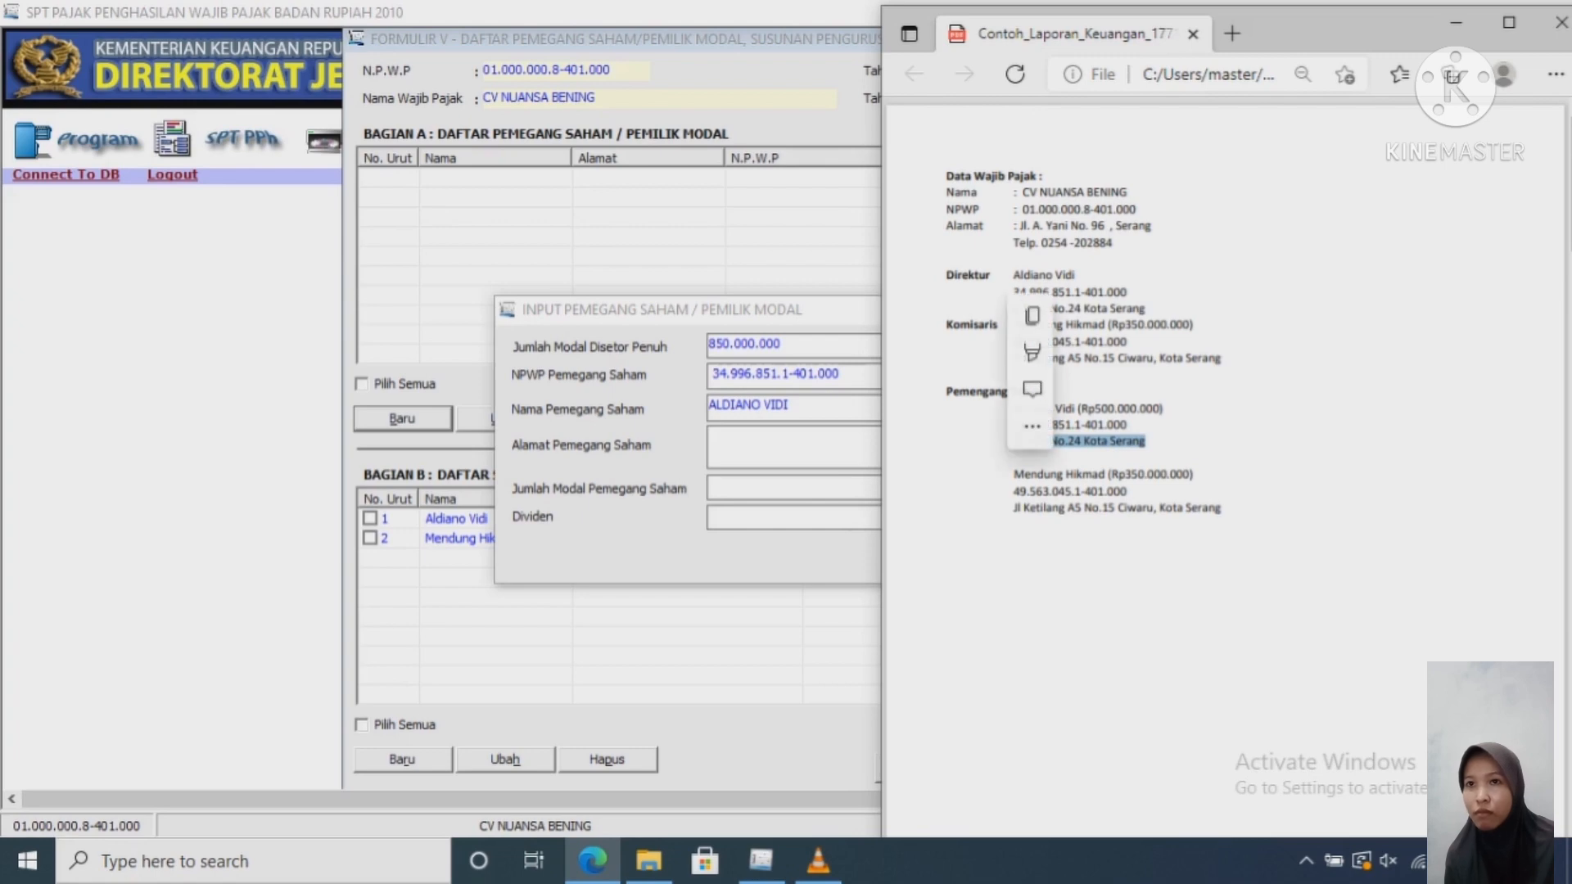
key("ctrl+c")
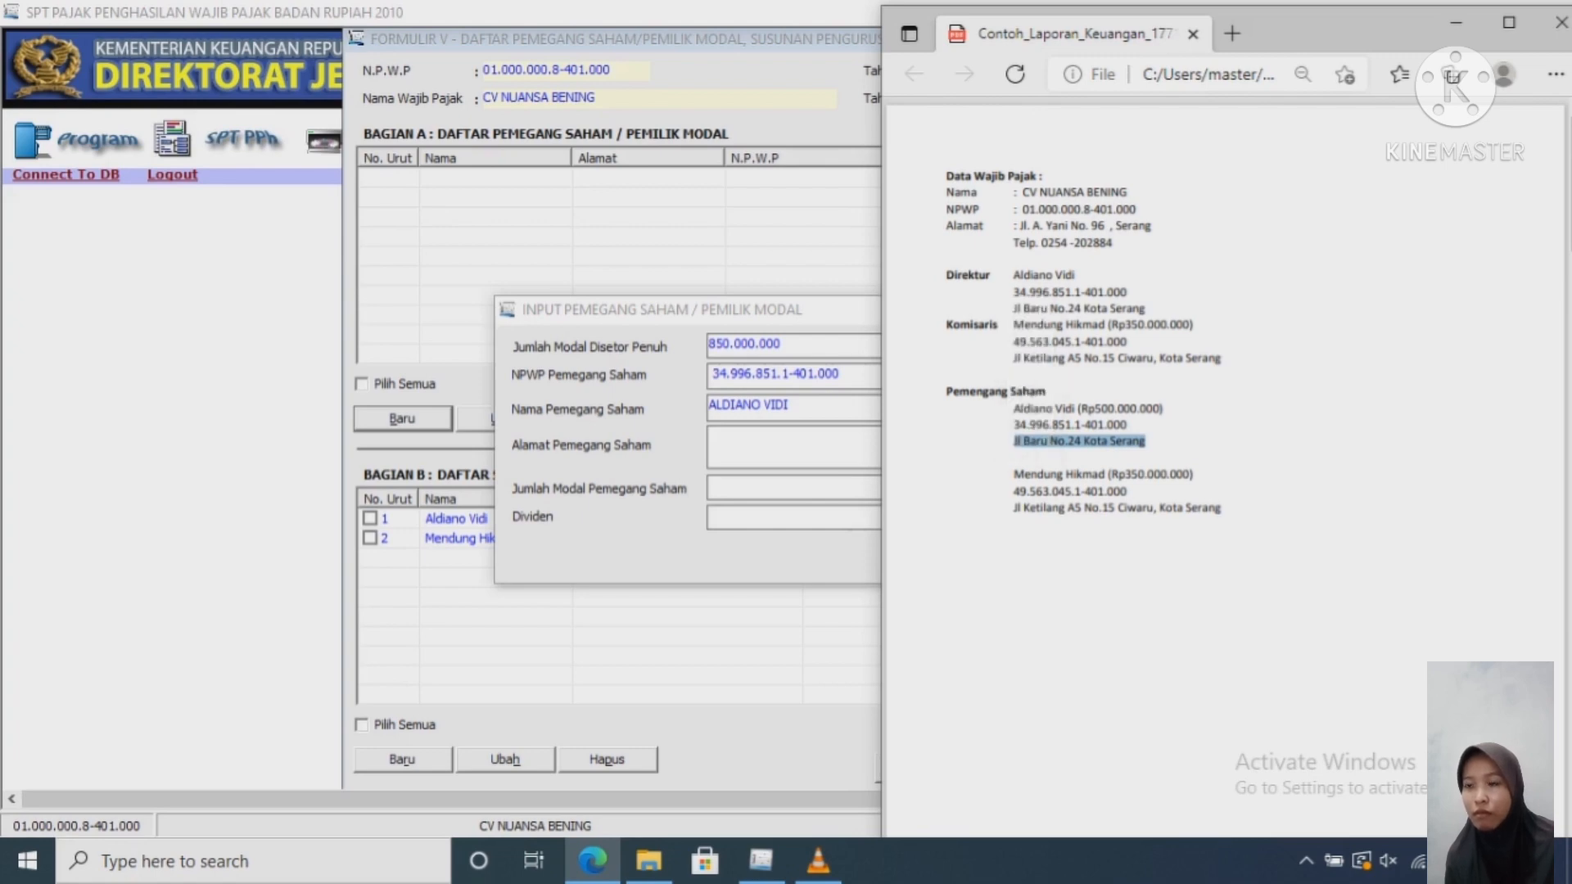
key("alt+Tab")
key("ctrl+v")
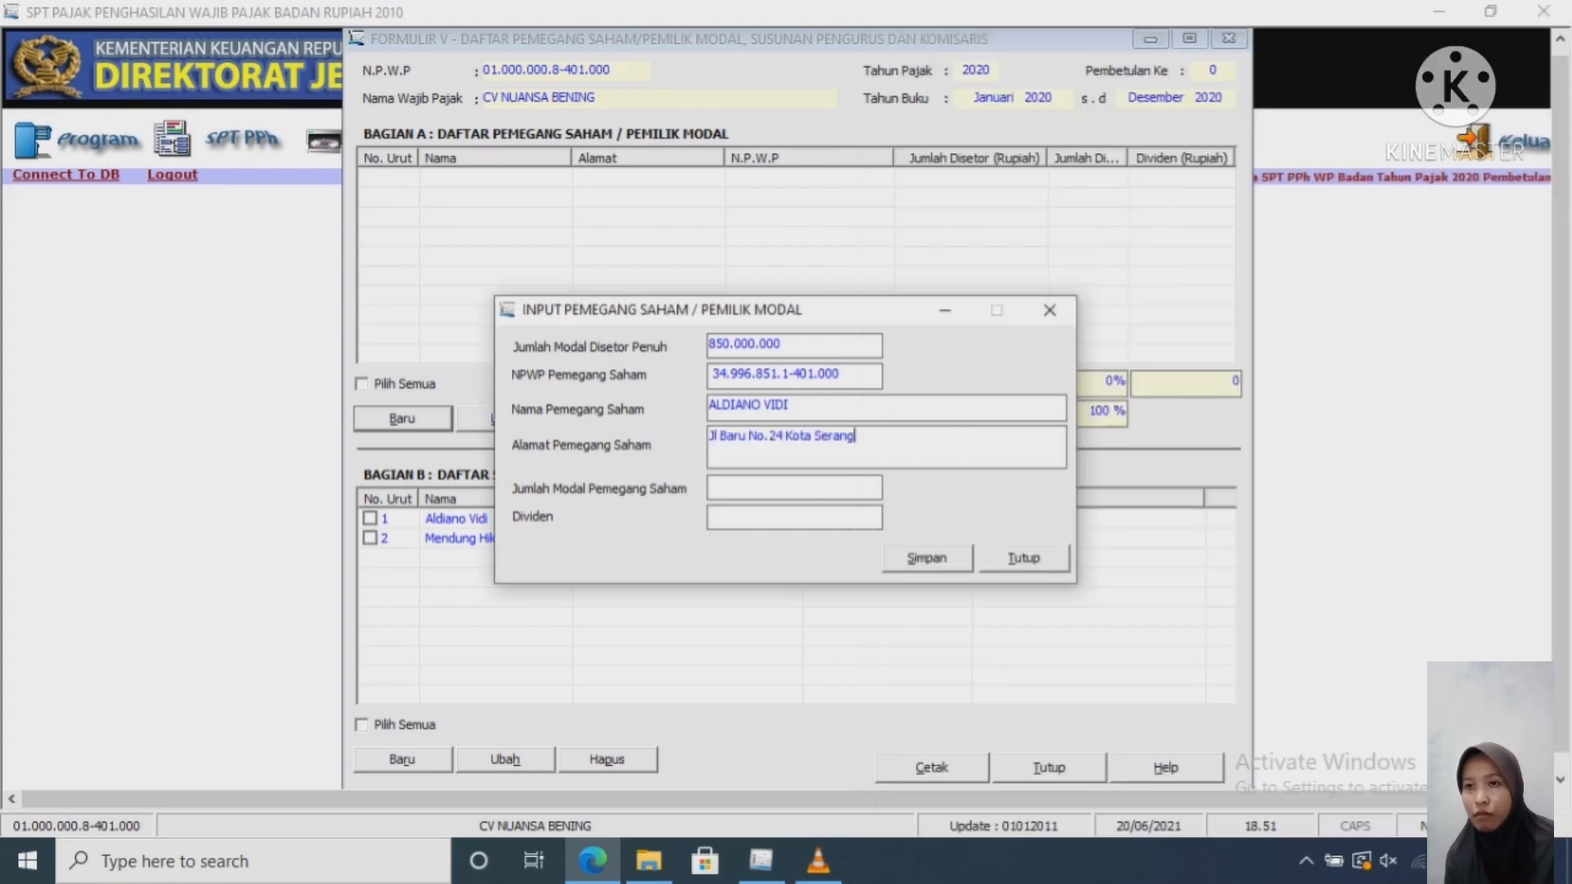
left_click(711, 487)
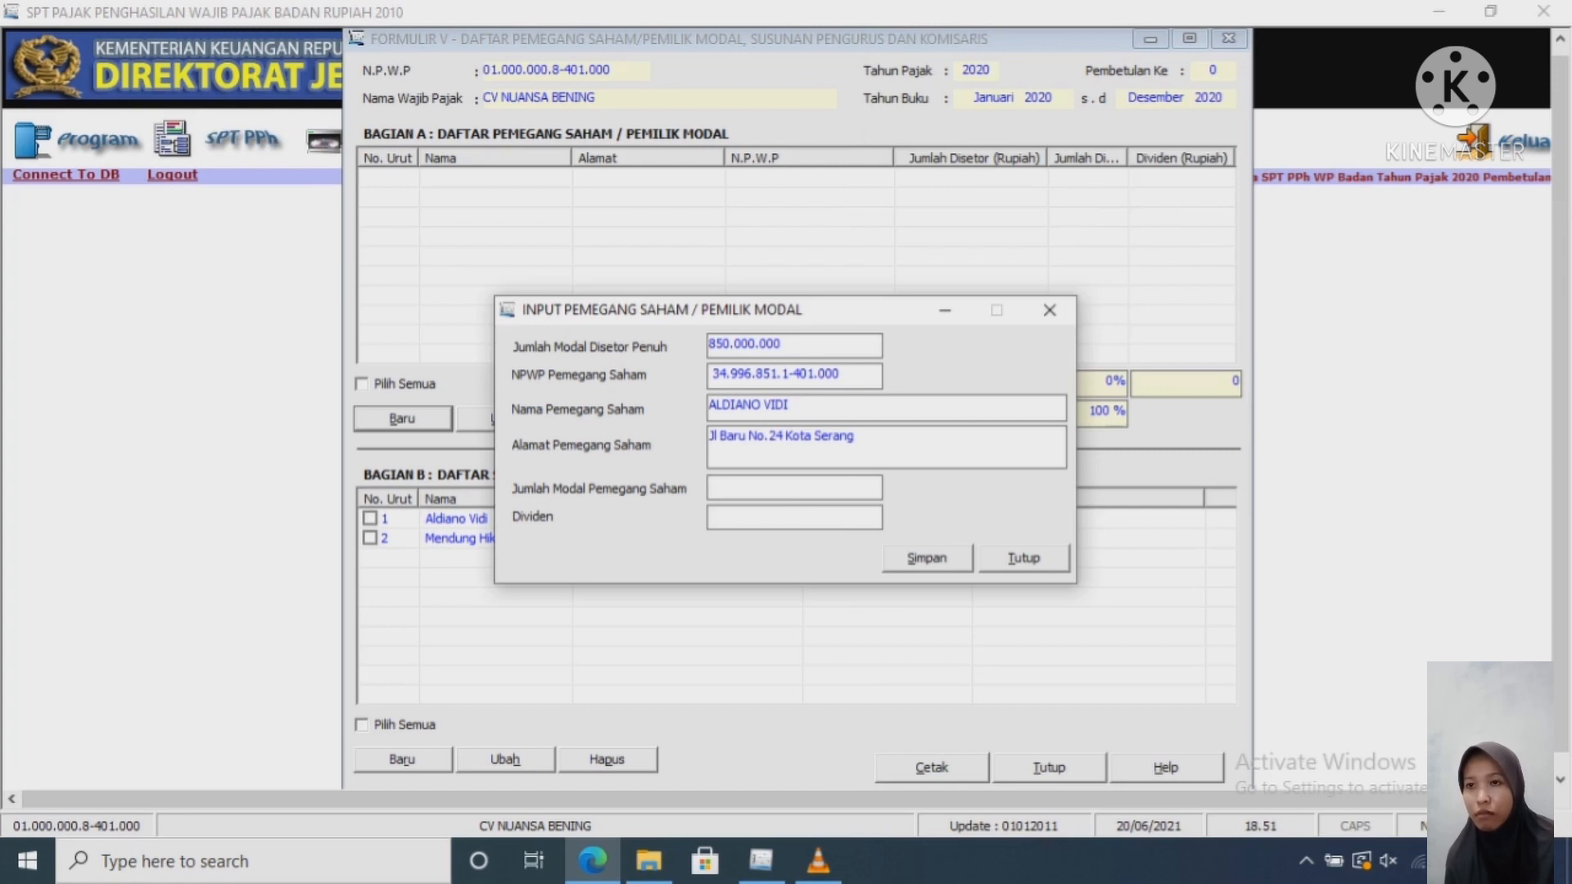
type("500")
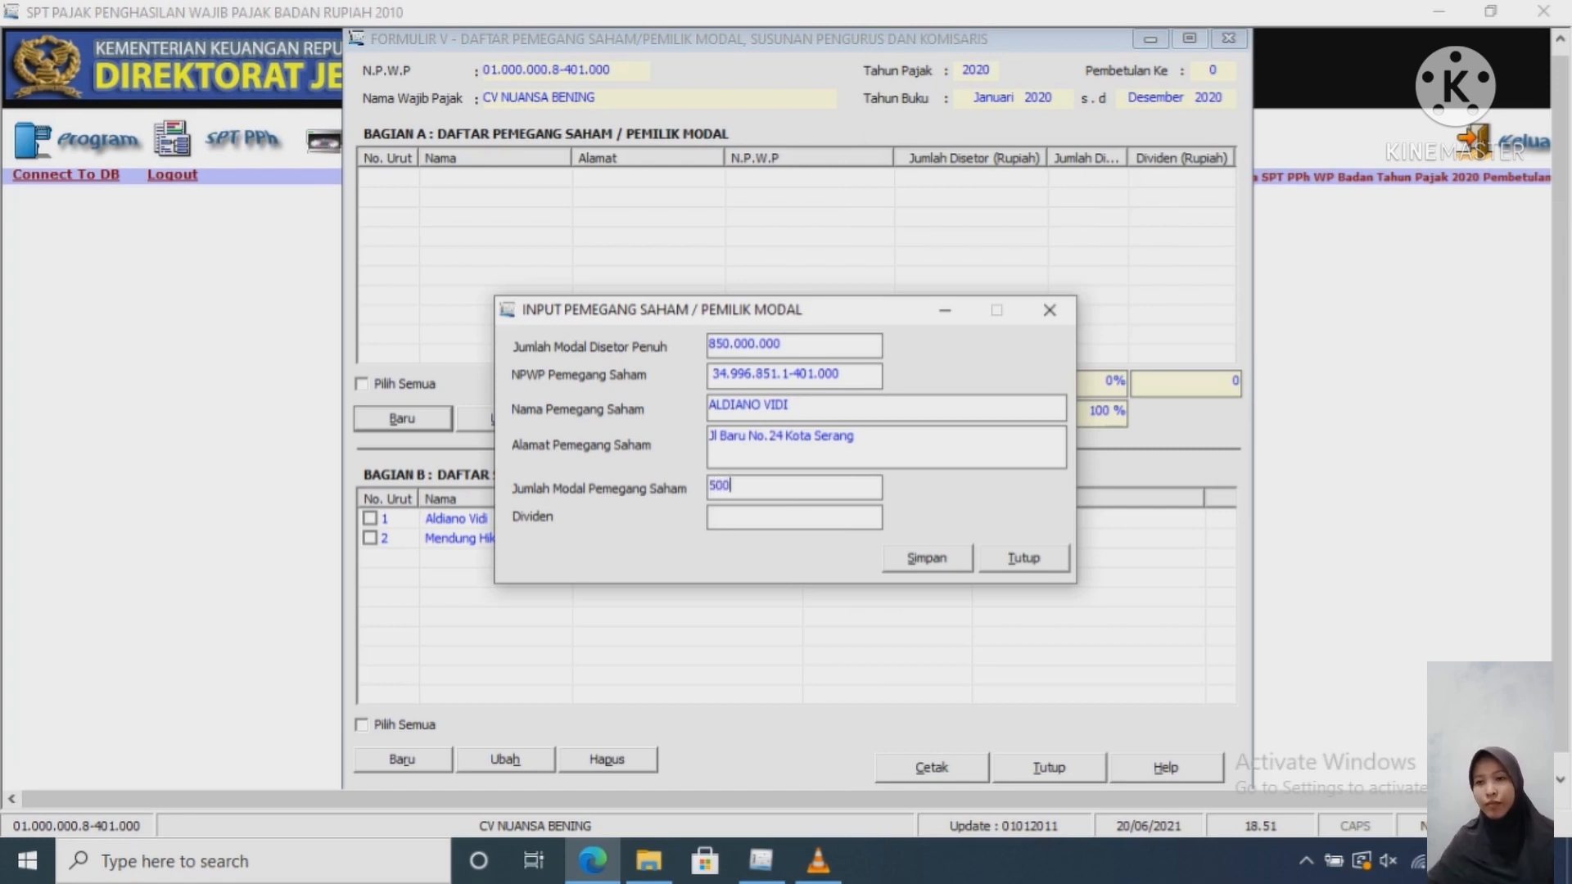
type("000000")
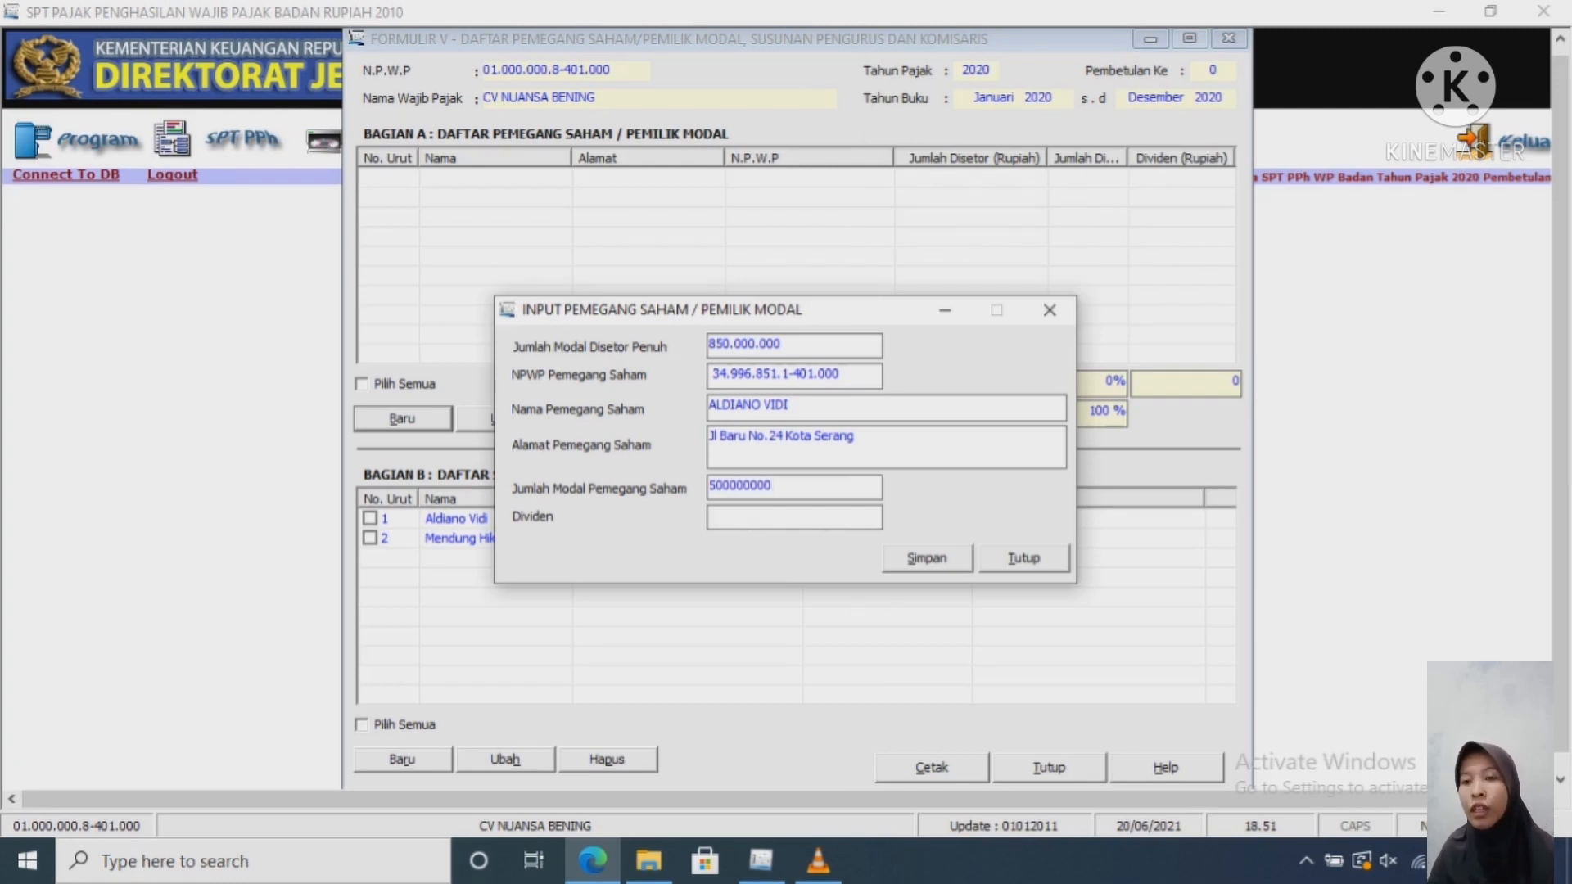
key("Tab")
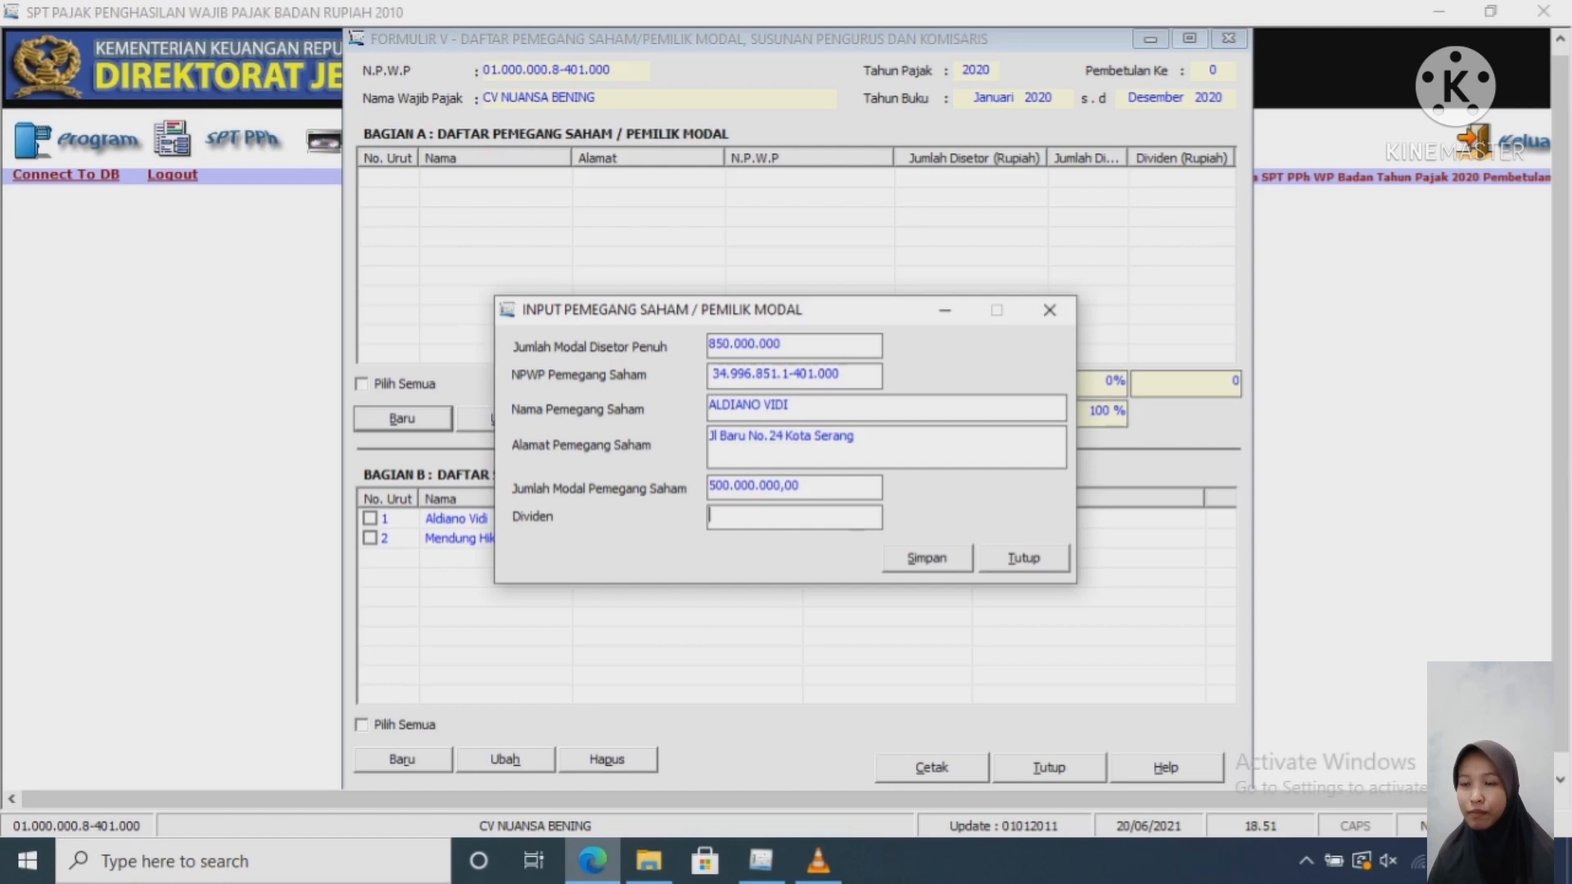
Step: Replace the name with the report's spelling, then save and confirm the shareholder entry
key("alt+Tab")
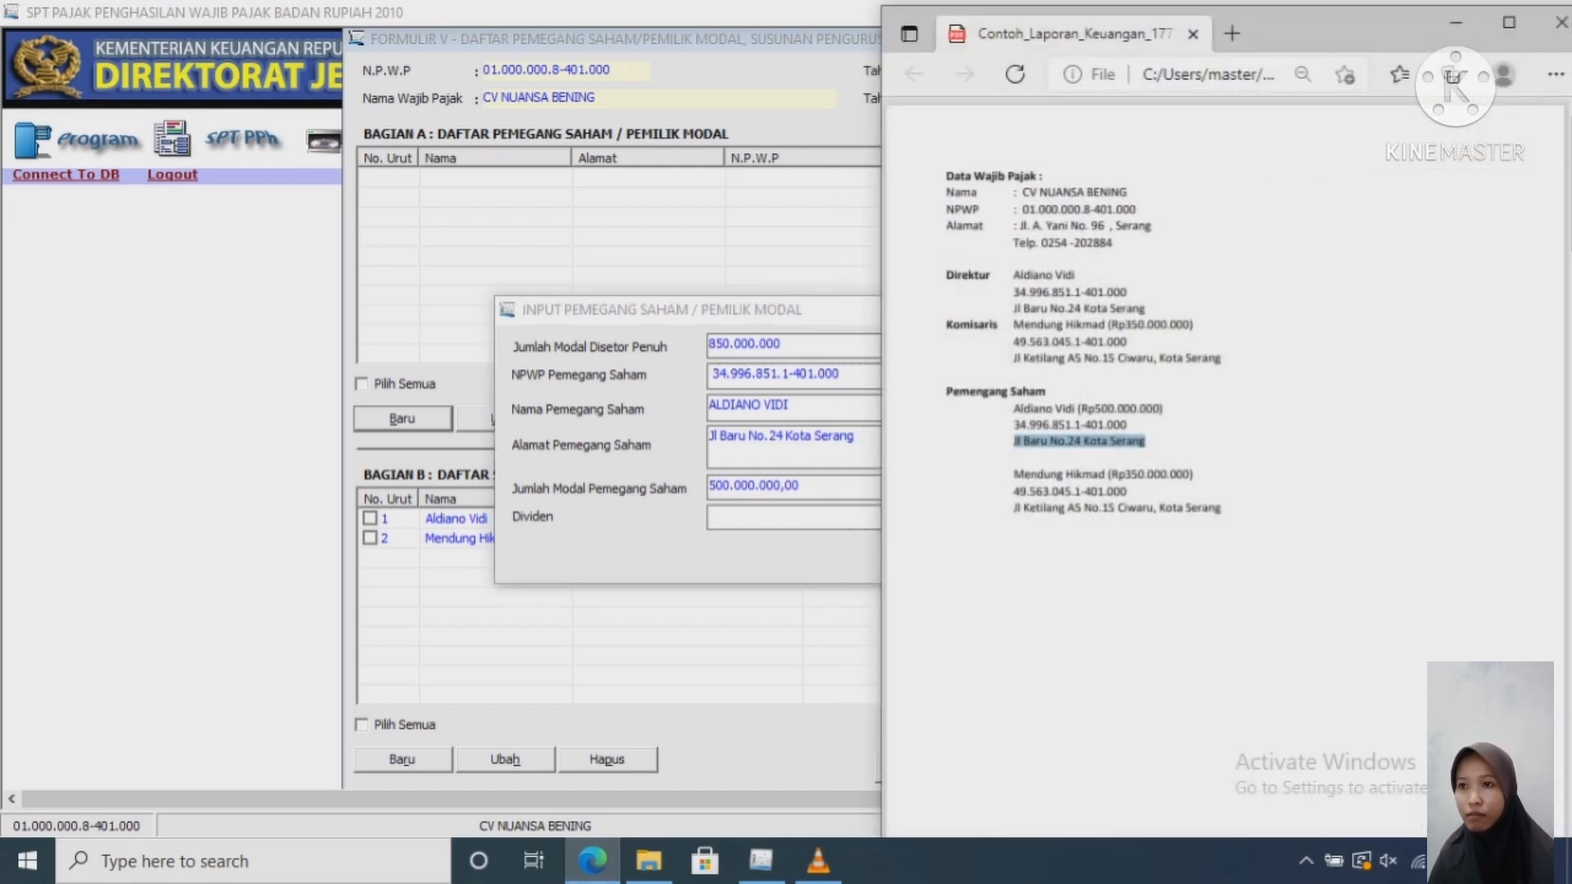
left_click_drag(1074, 409, 1014, 409)
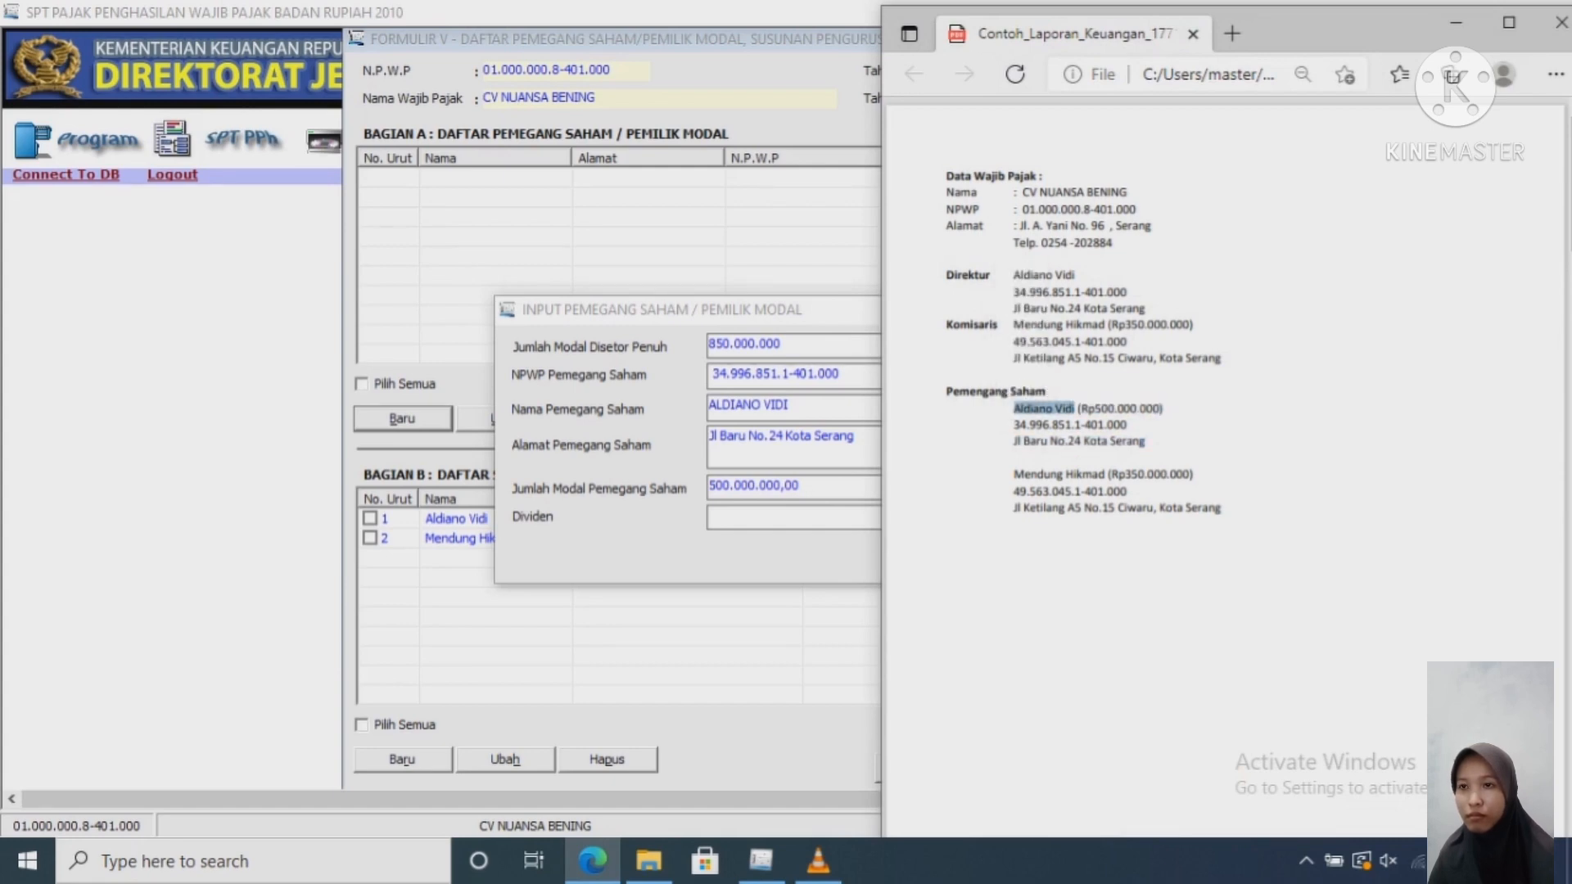
left_click(772, 404)
left_click(772, 405)
key("ctrl+a")
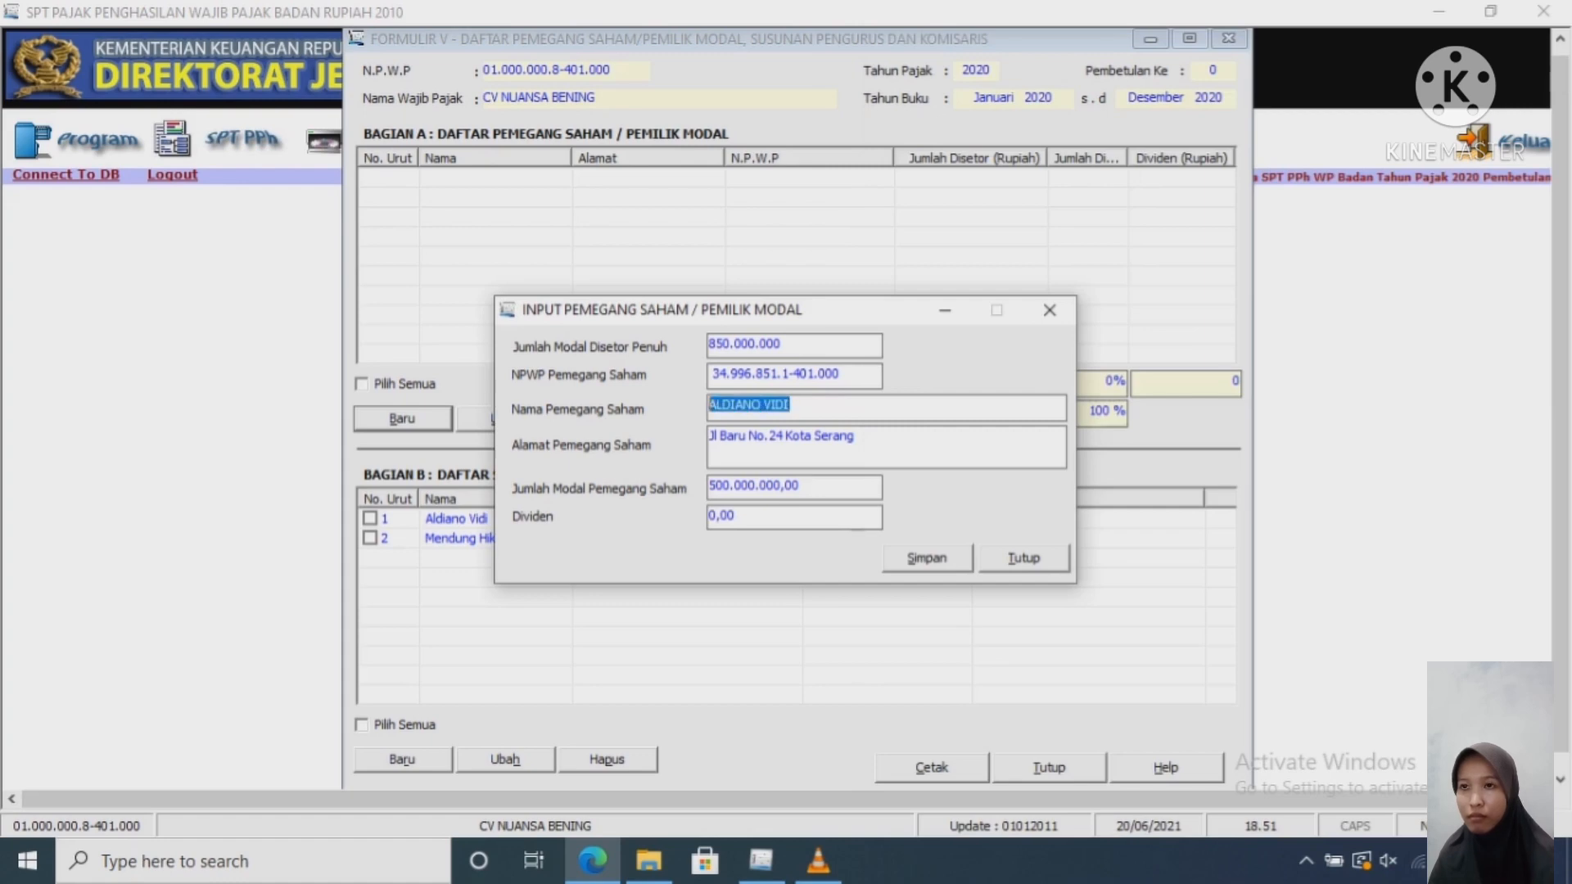
key("ctrl+v")
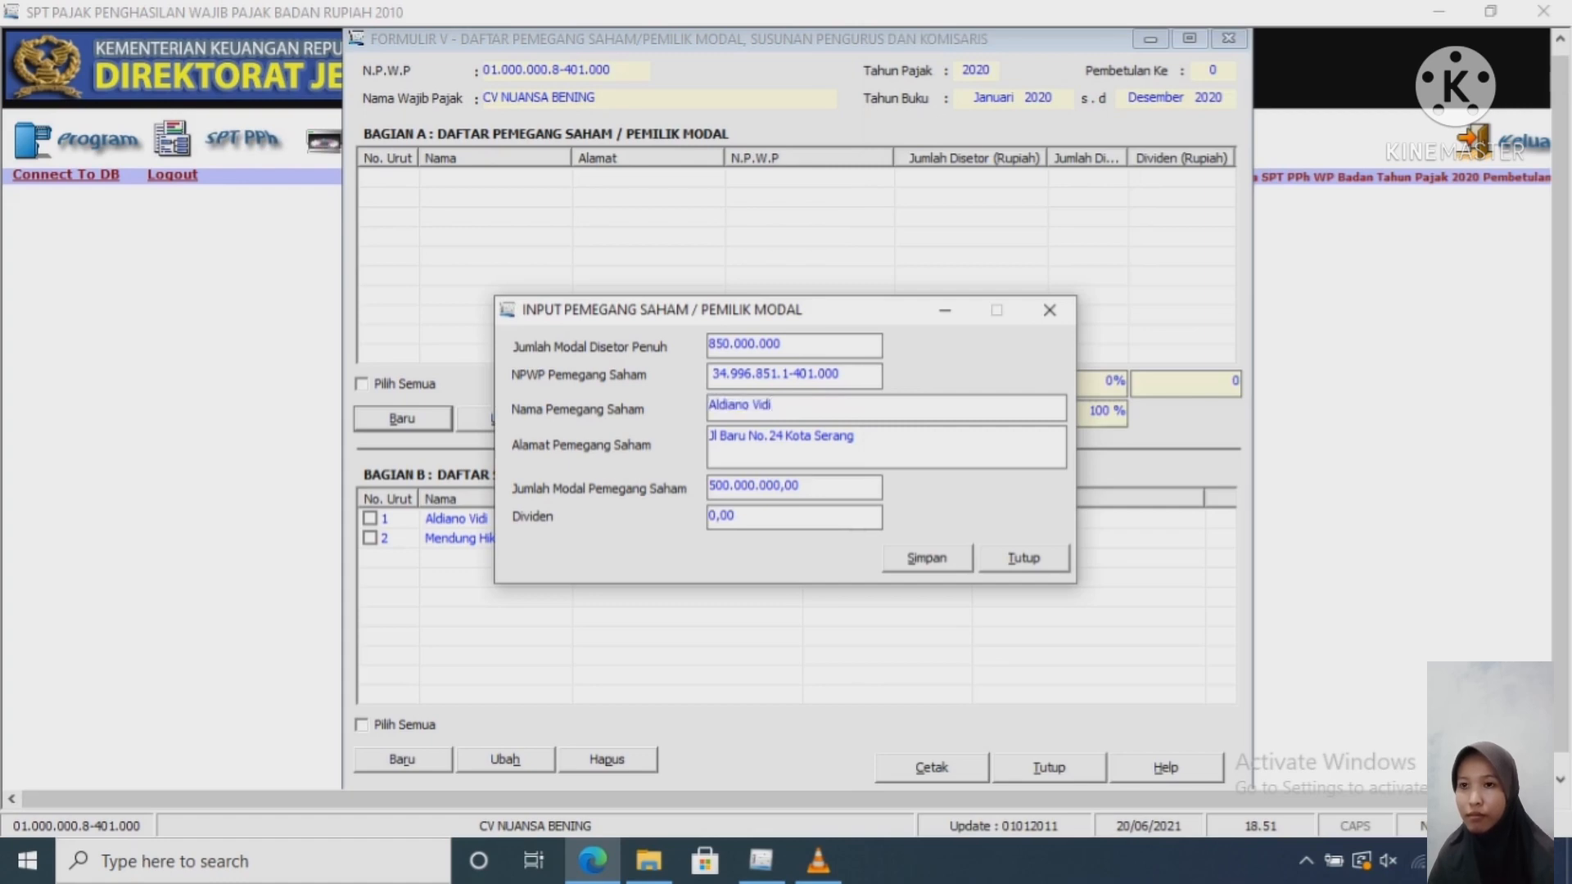
key("alt+s")
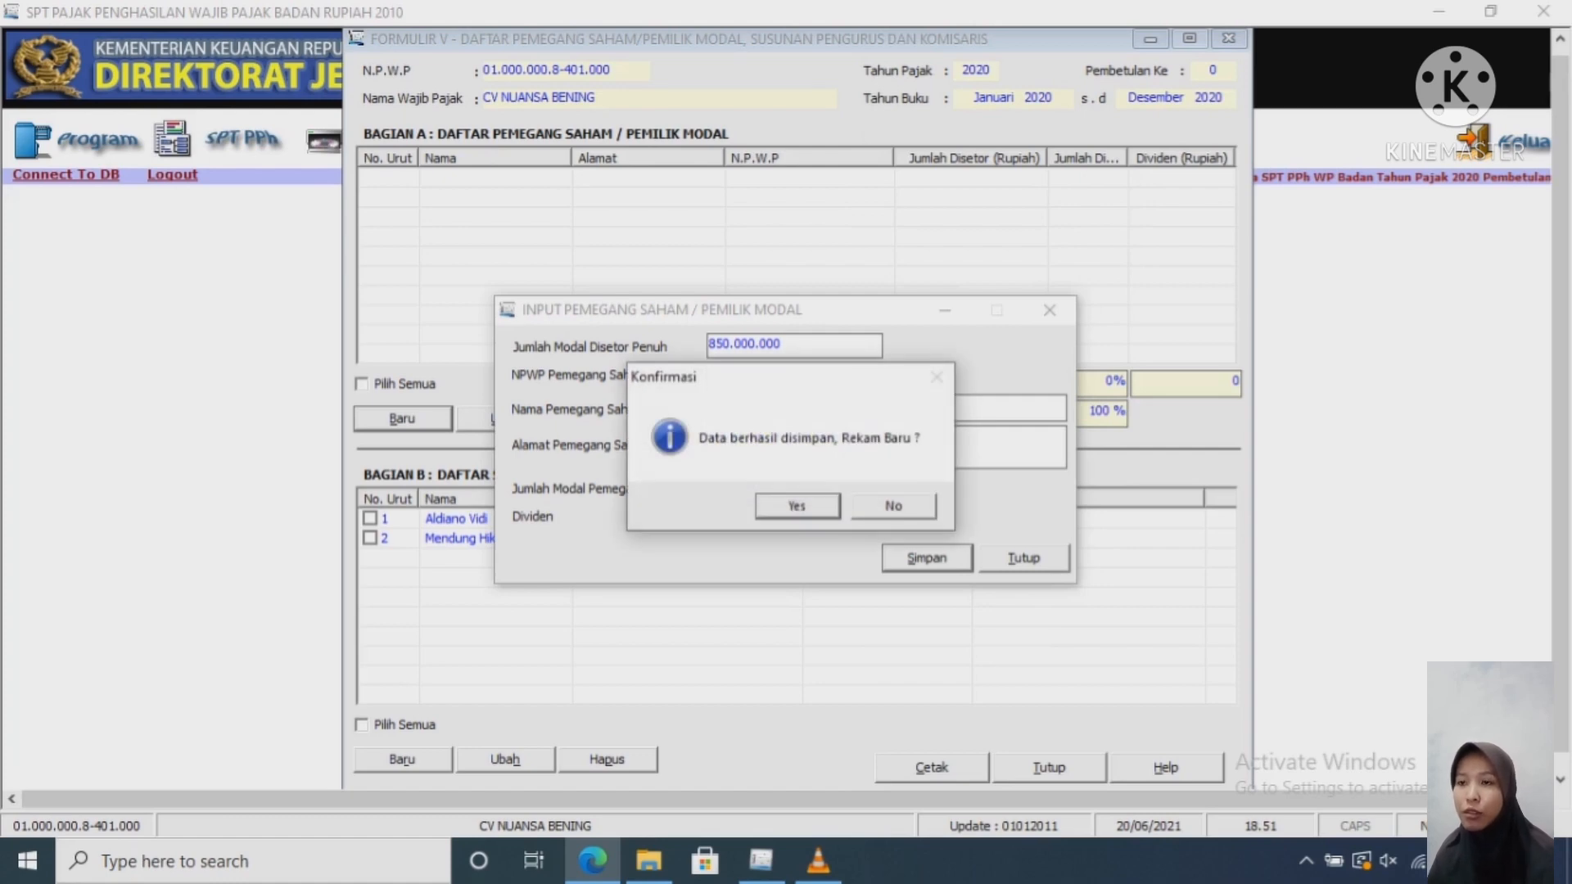
key("Return")
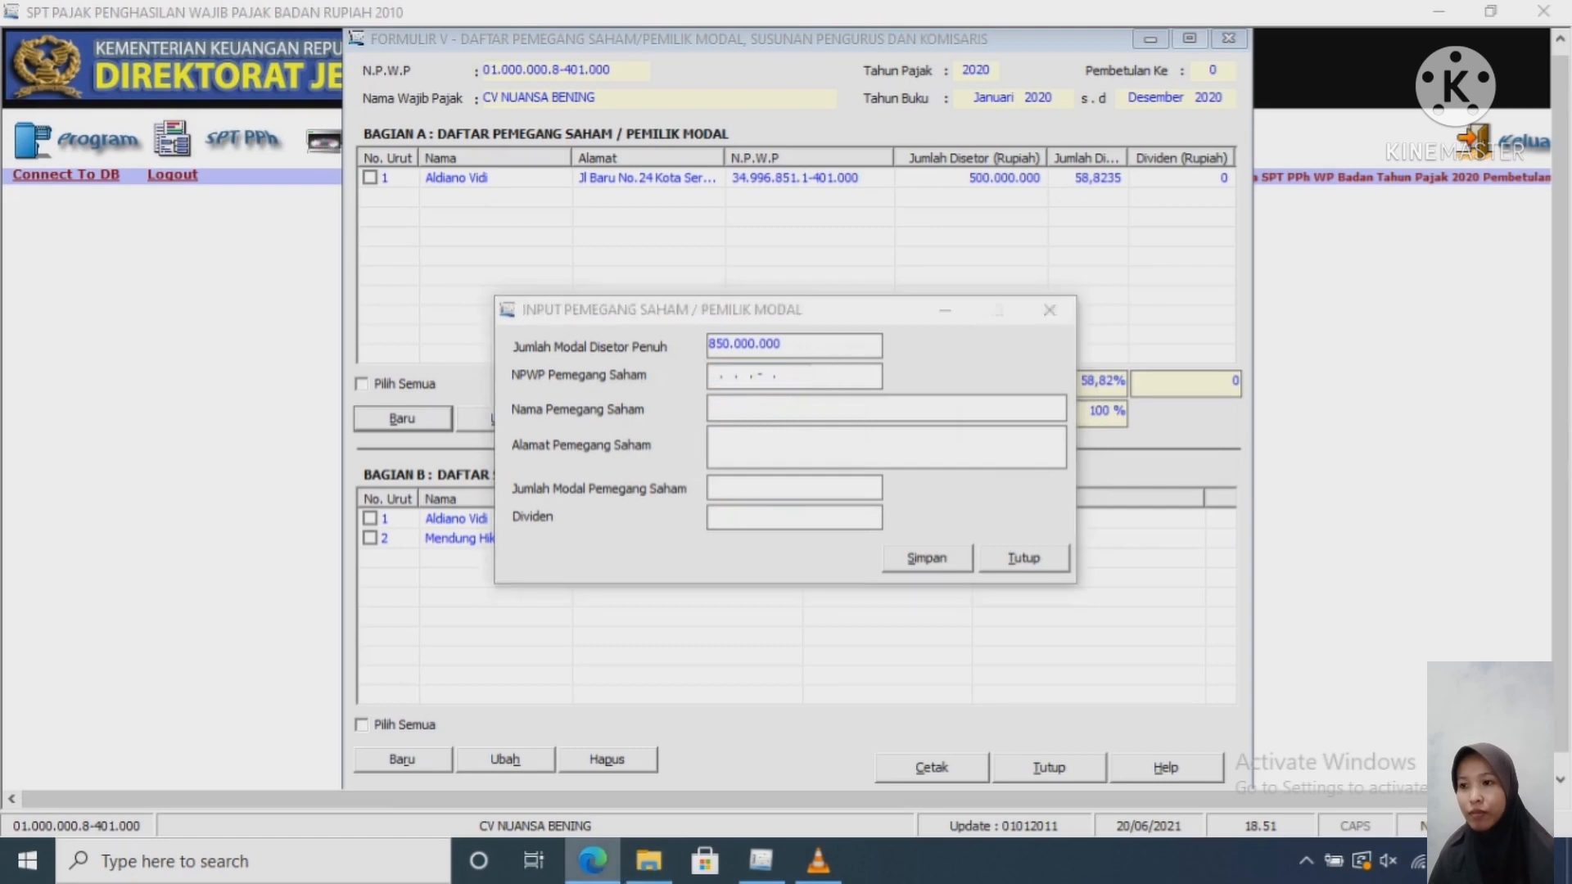
Step: Copy the second shareholder's NPWP from the sample PDF into the tax number field
key("alt+Tab")
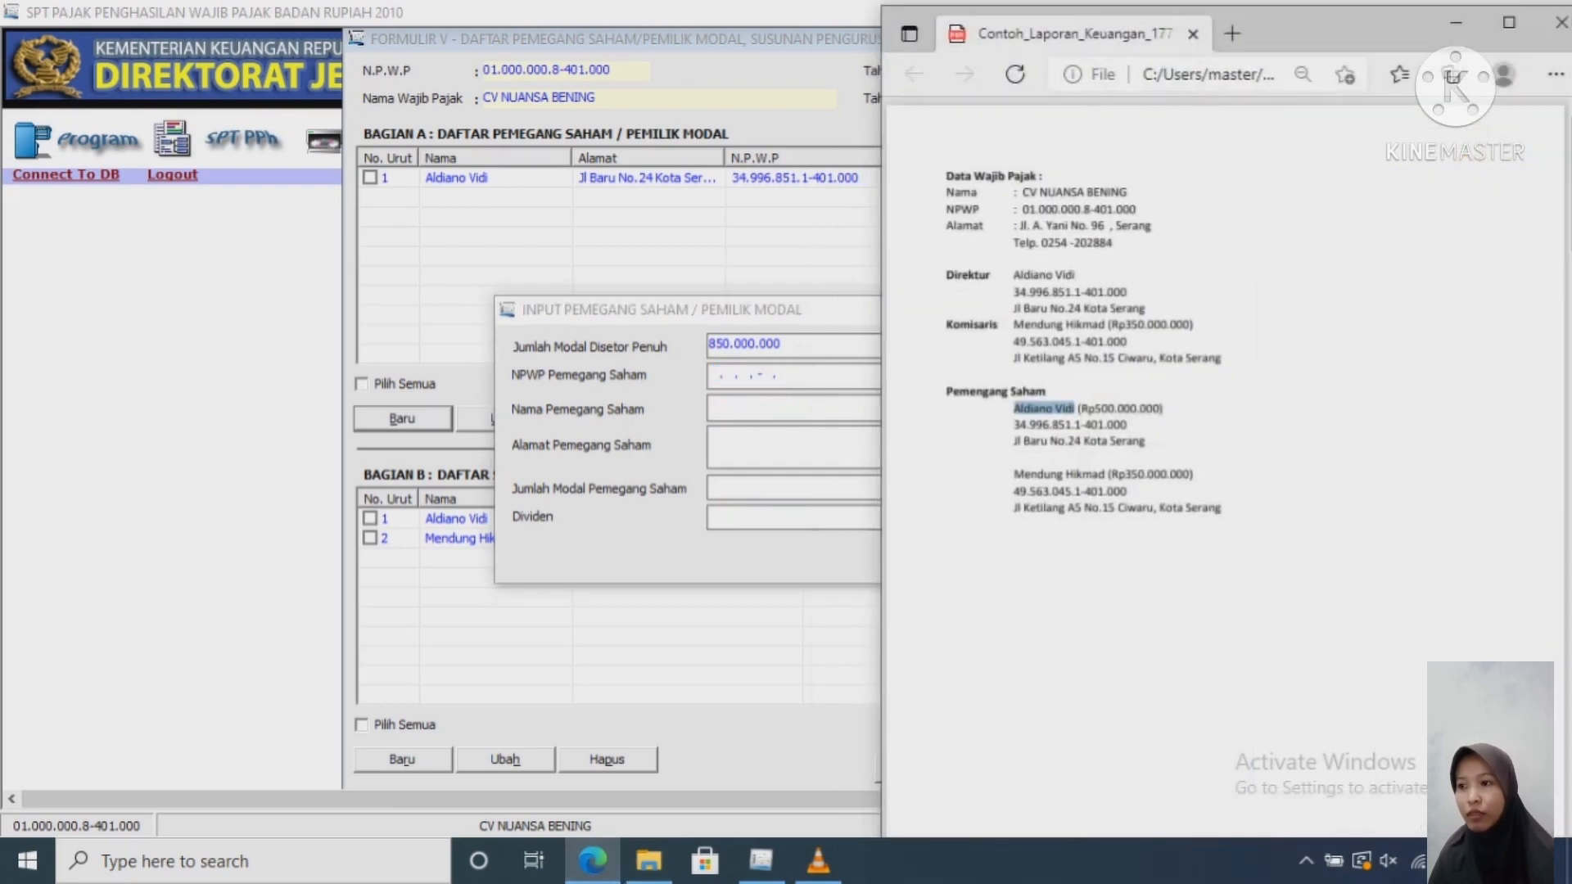
left_click_drag(1118, 492, 1033, 492)
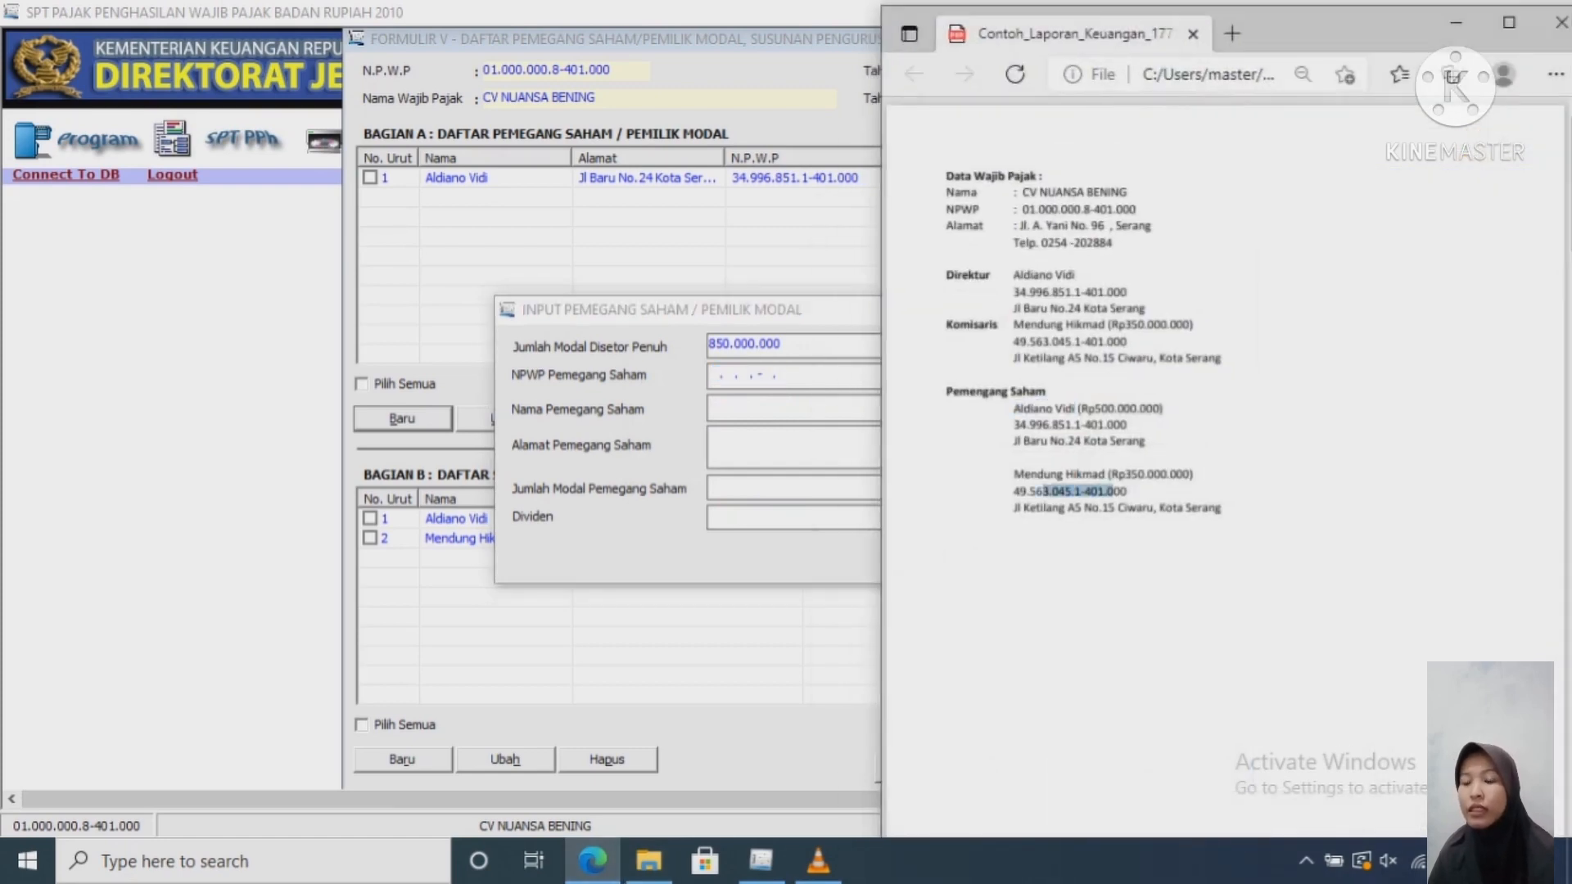
right_click(1036, 493)
left_click(1127, 492)
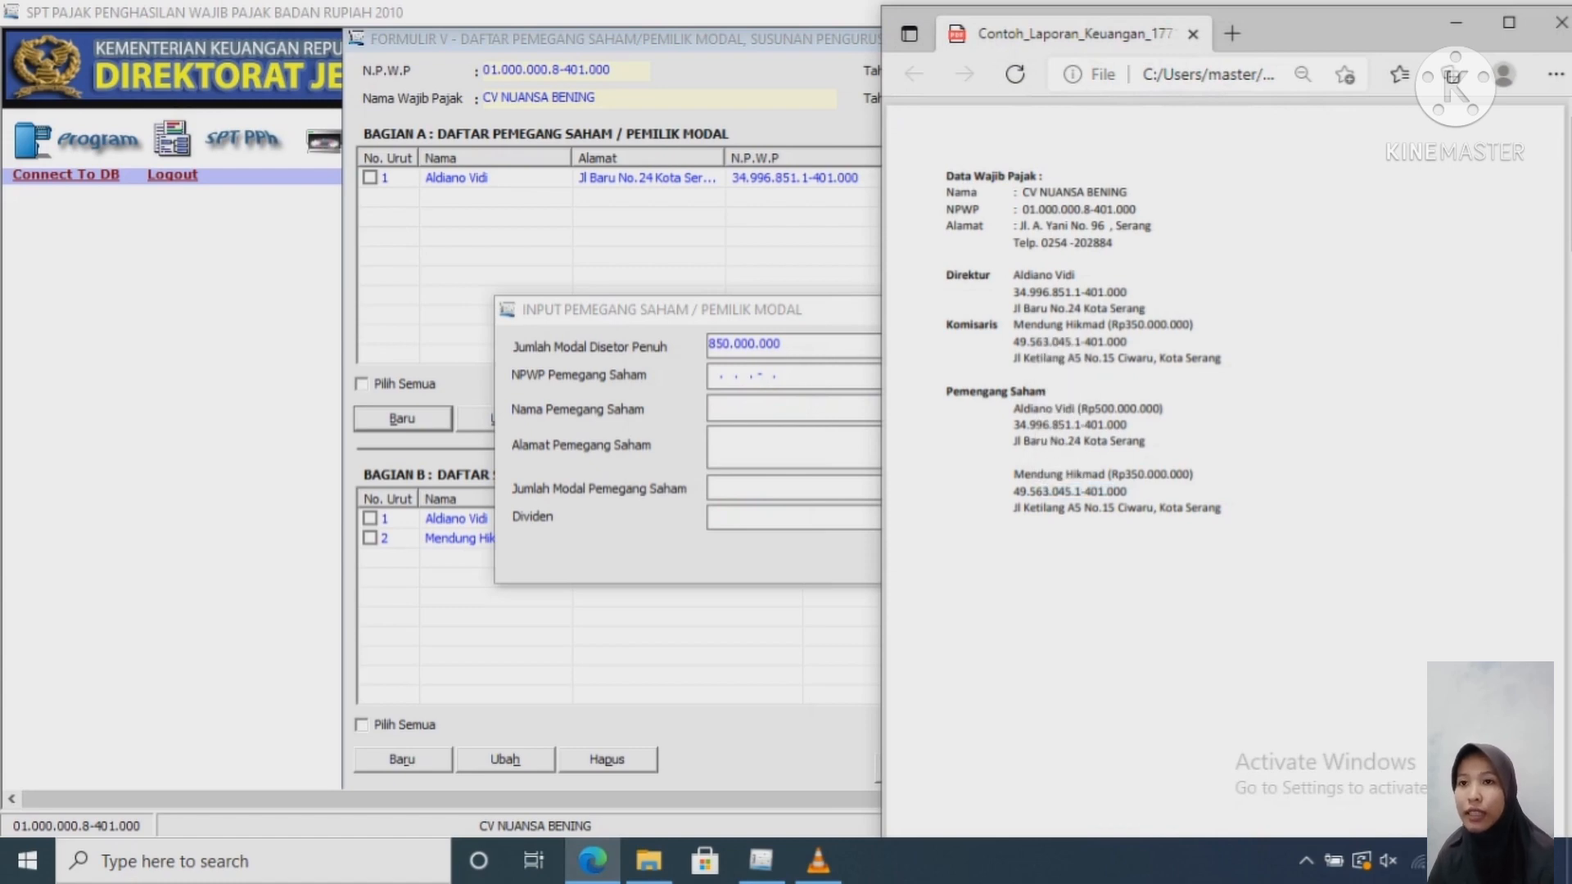
left_click_drag(1014, 492, 1128, 491)
key("ctrl+c")
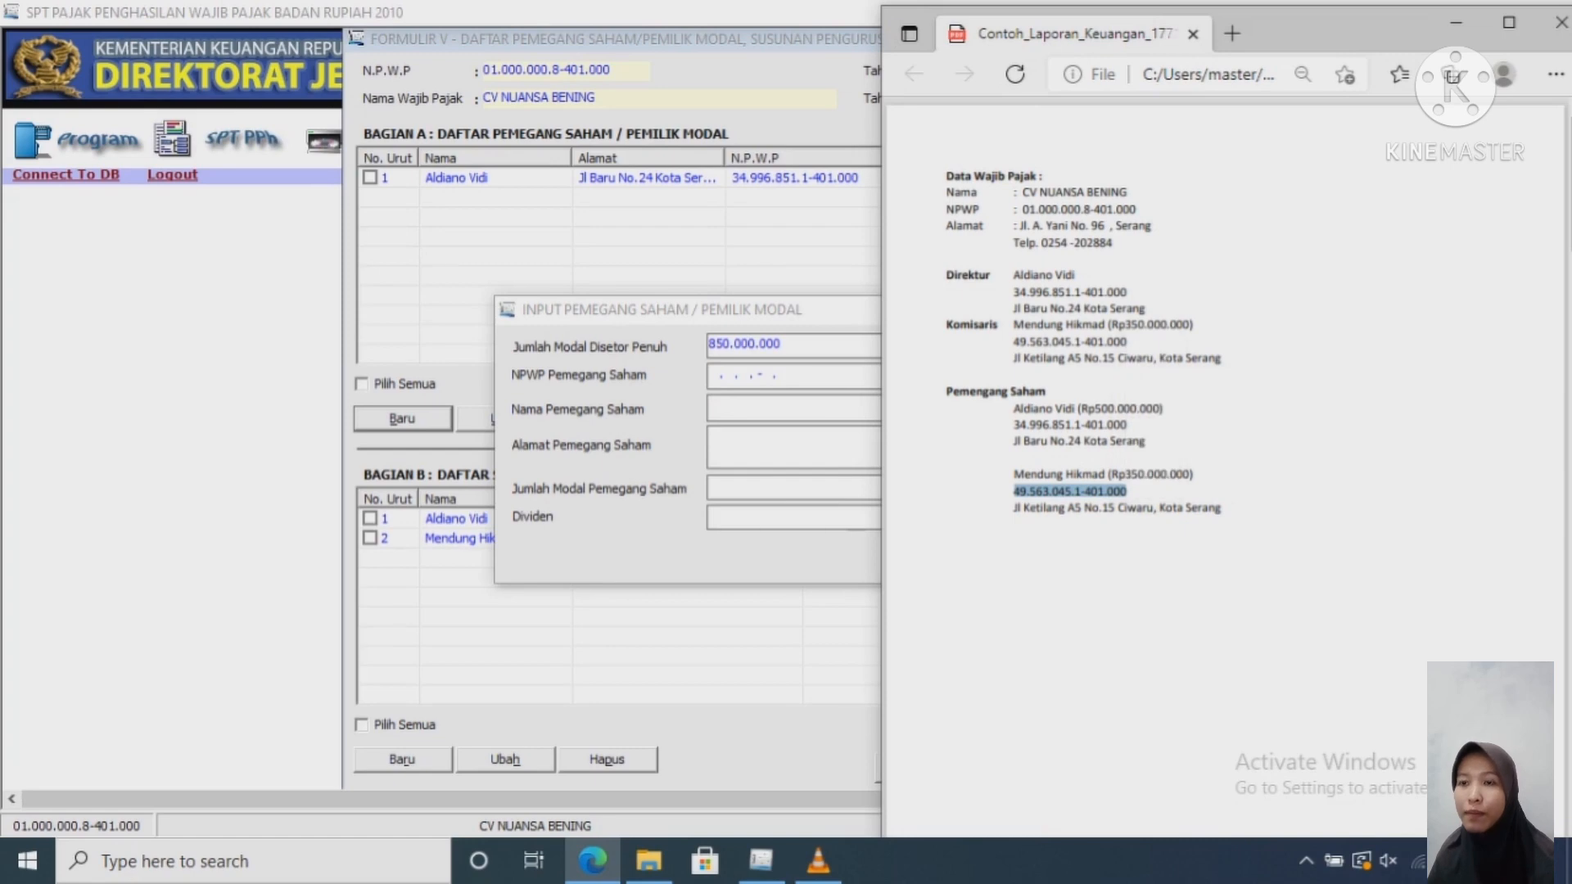
left_click(720, 374)
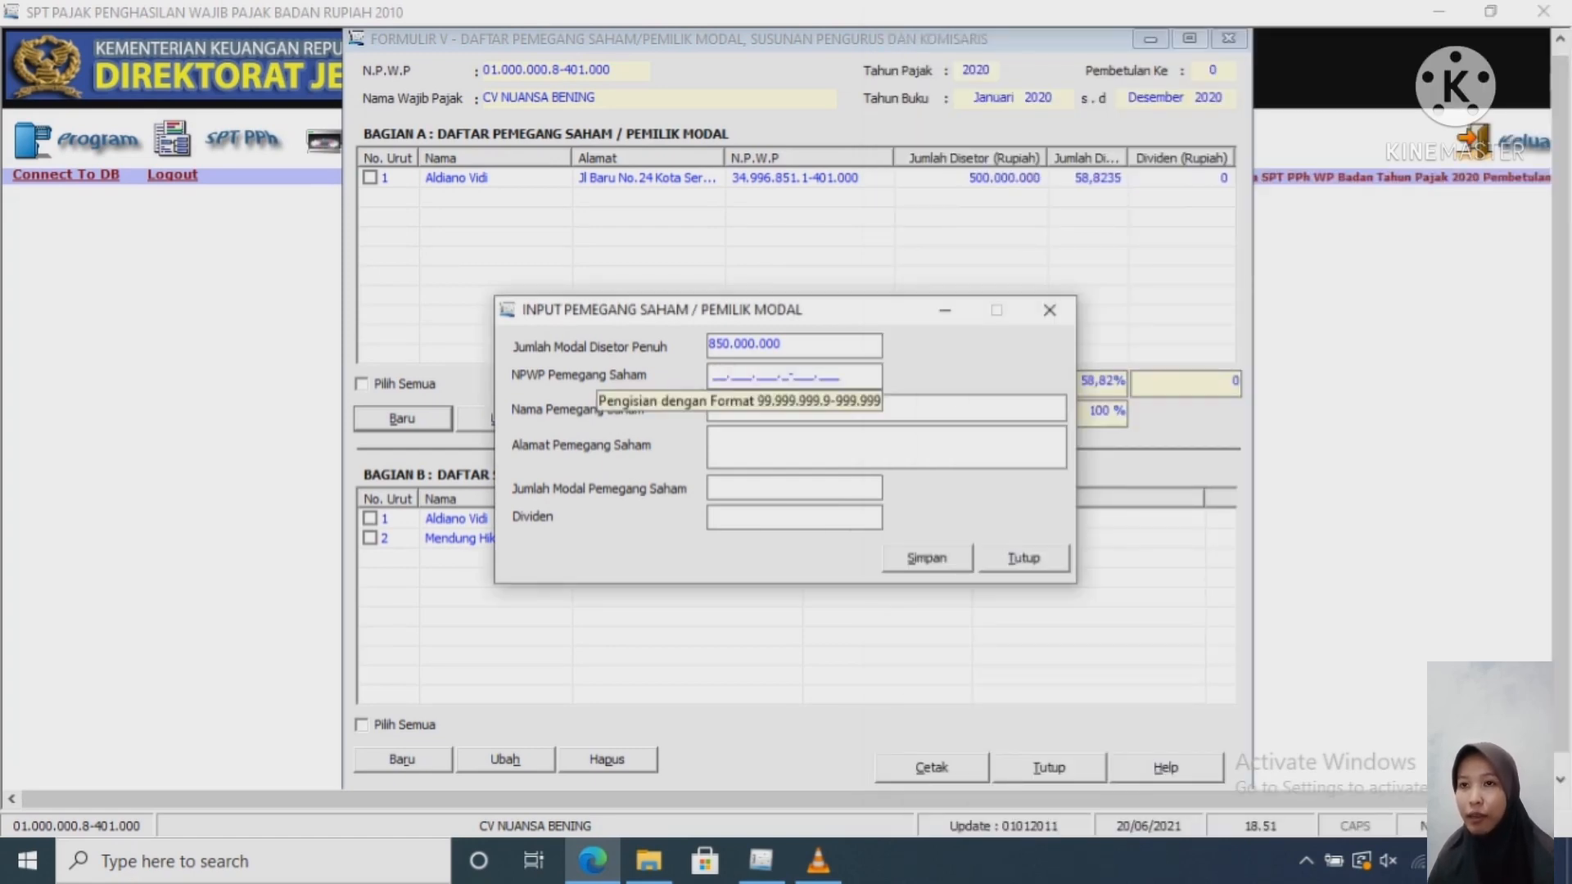
key("ctrl+v")
key("Tab")
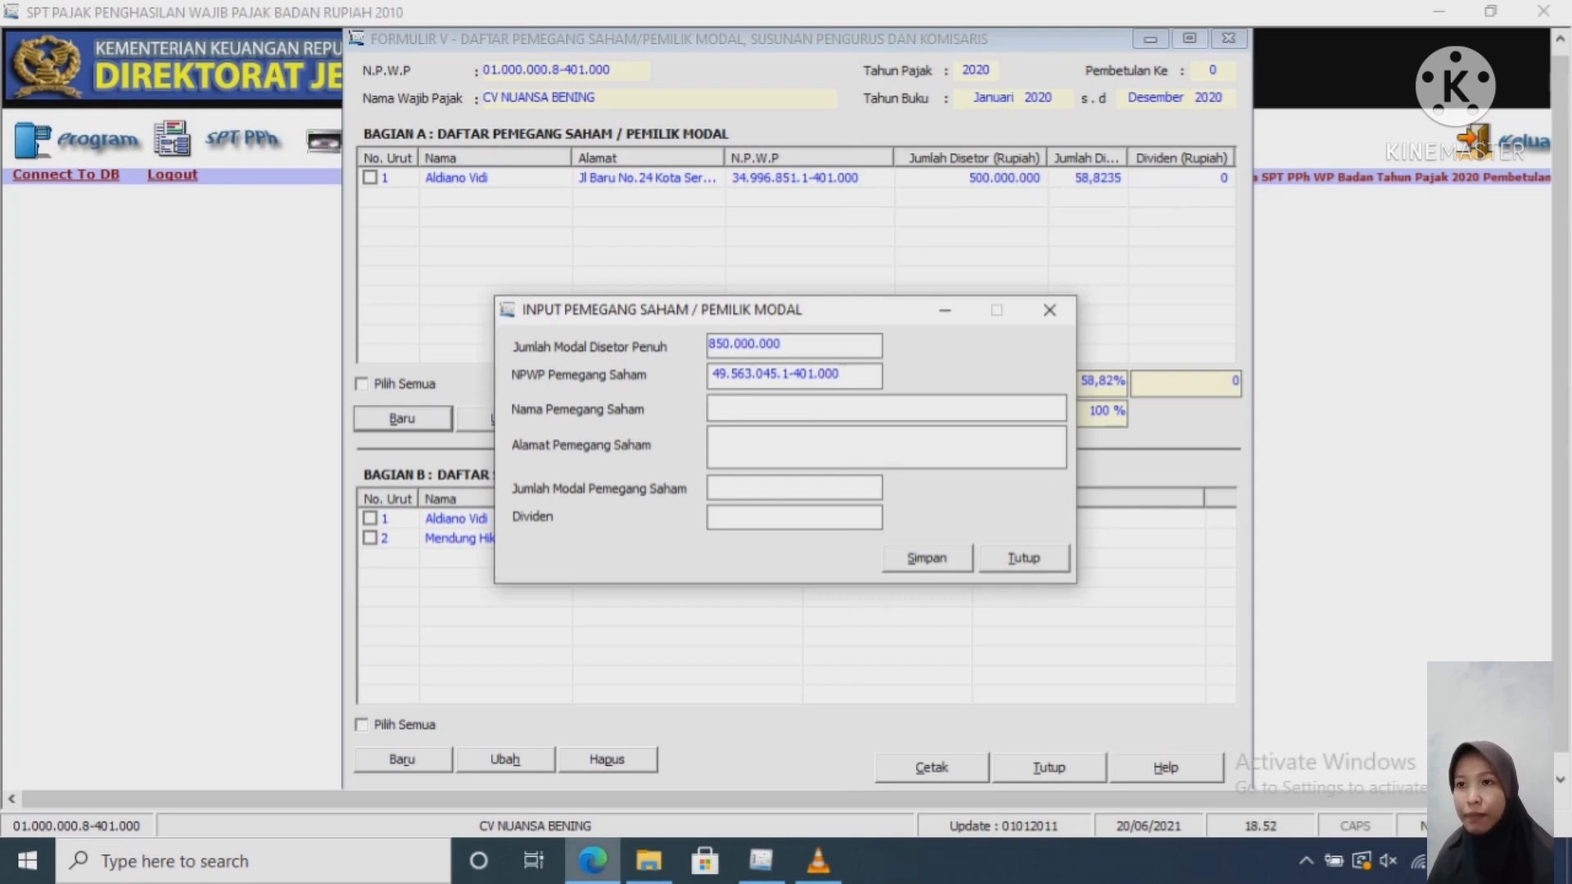
Step: Copy the second shareholder's name and address from the PDF into the form
key("alt+Tab")
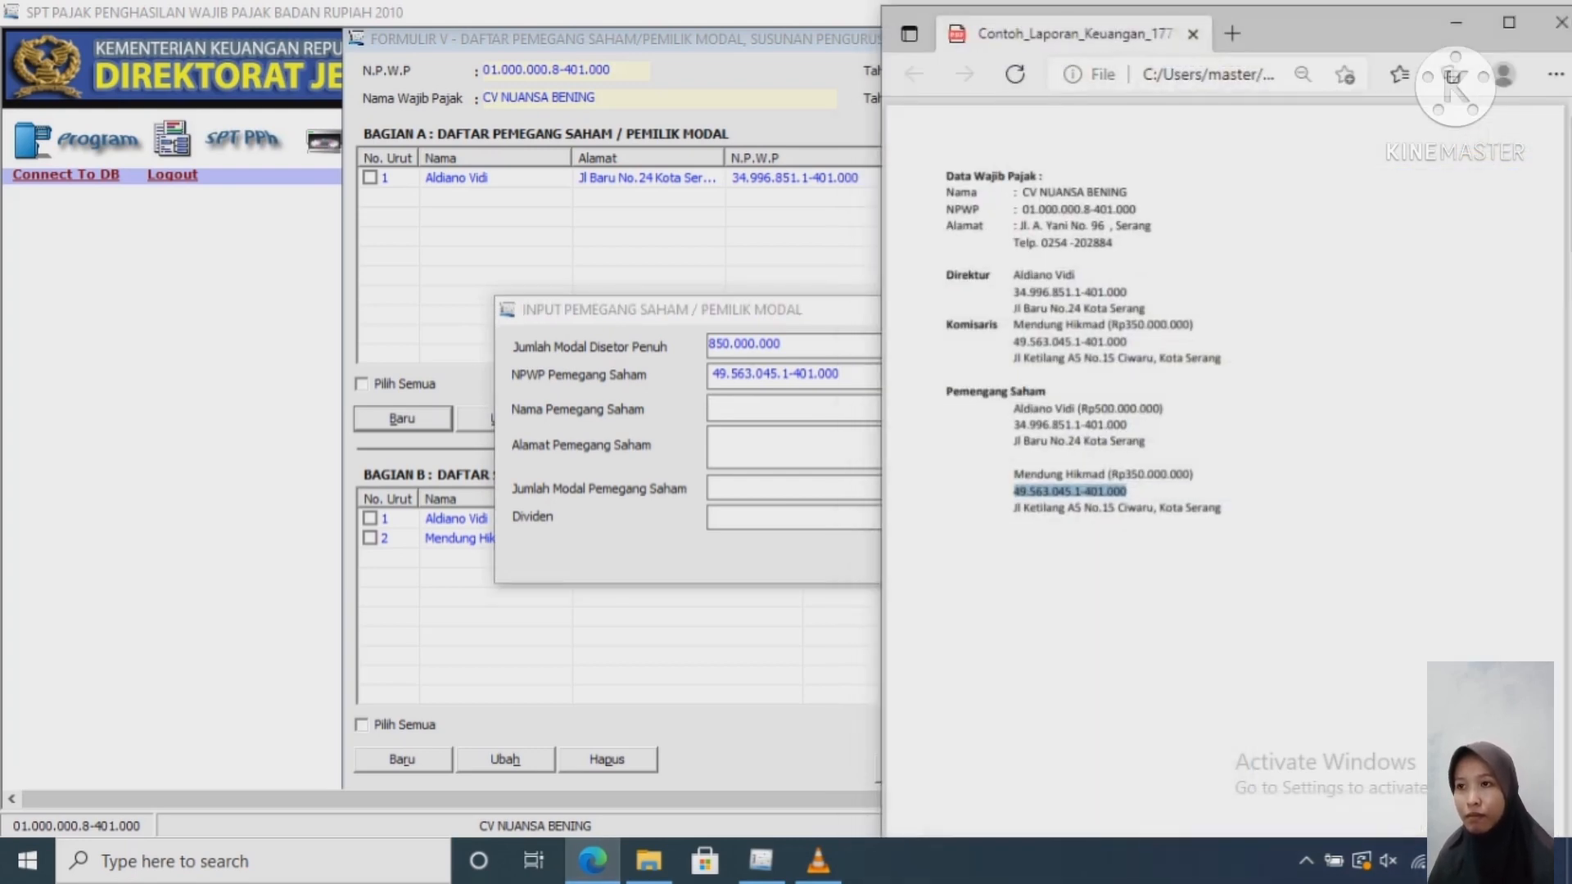
left_click_drag(1104, 474, 1014, 475)
key("ctrl+c")
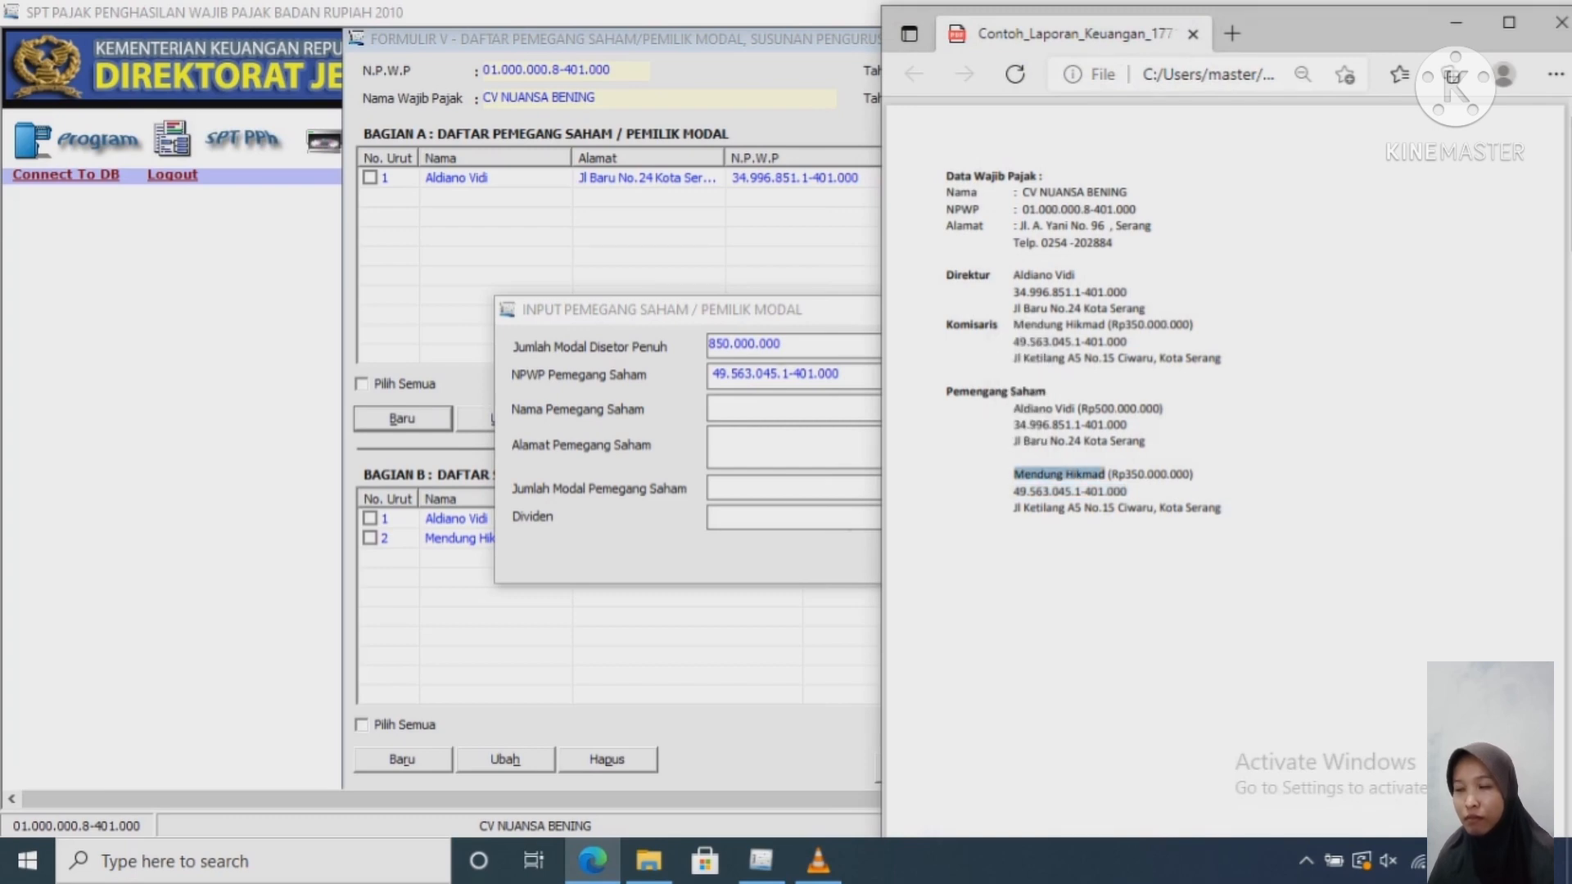
key("alt+Tab")
key("ctrl+v")
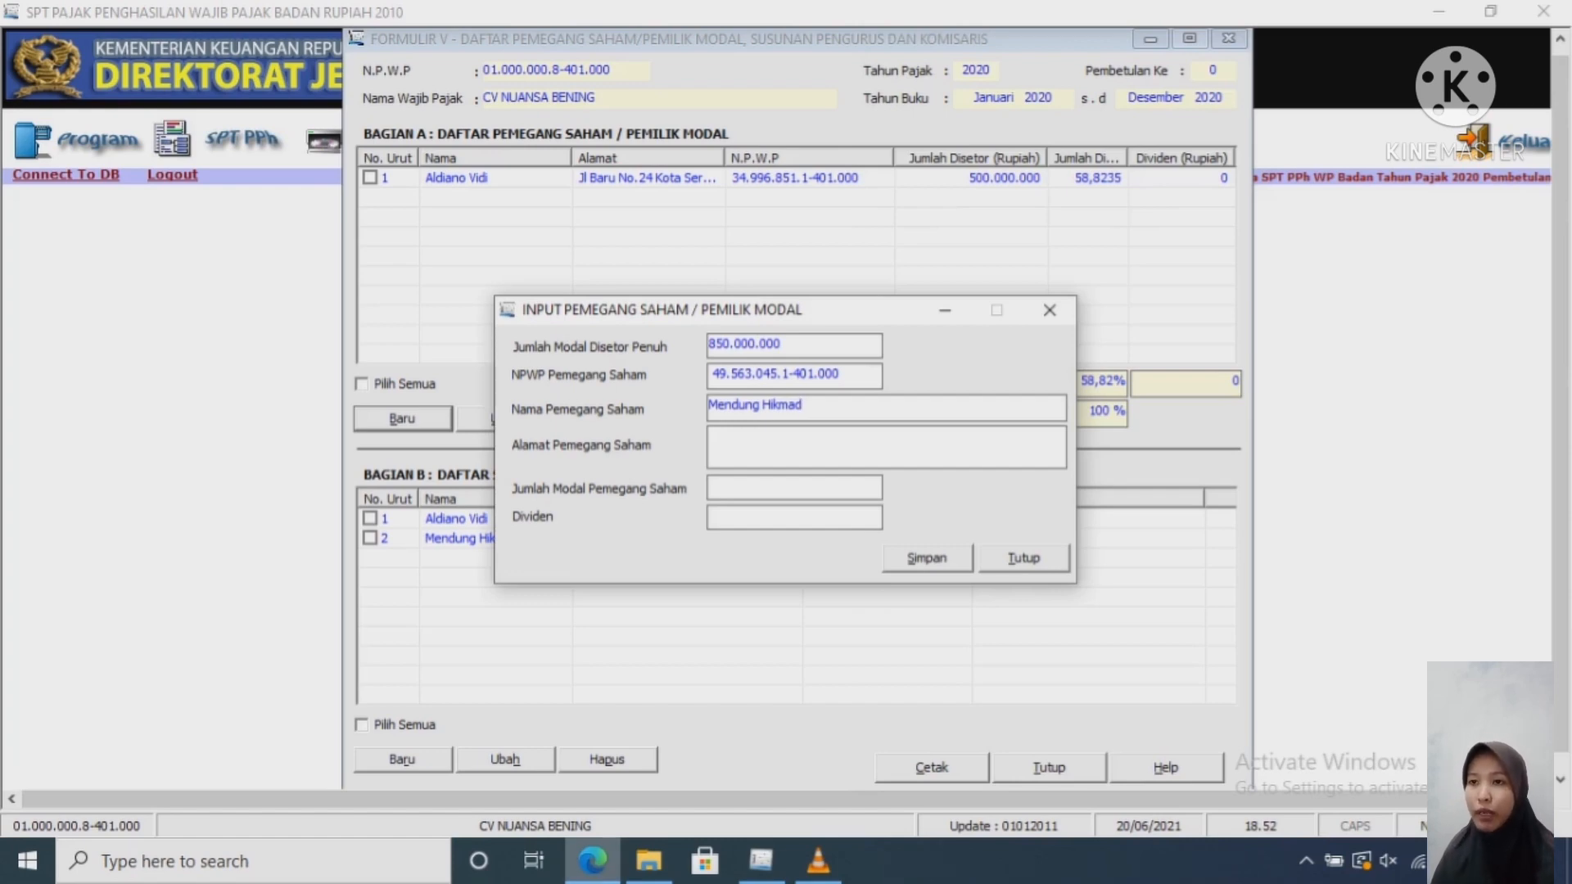
key("alt+Tab")
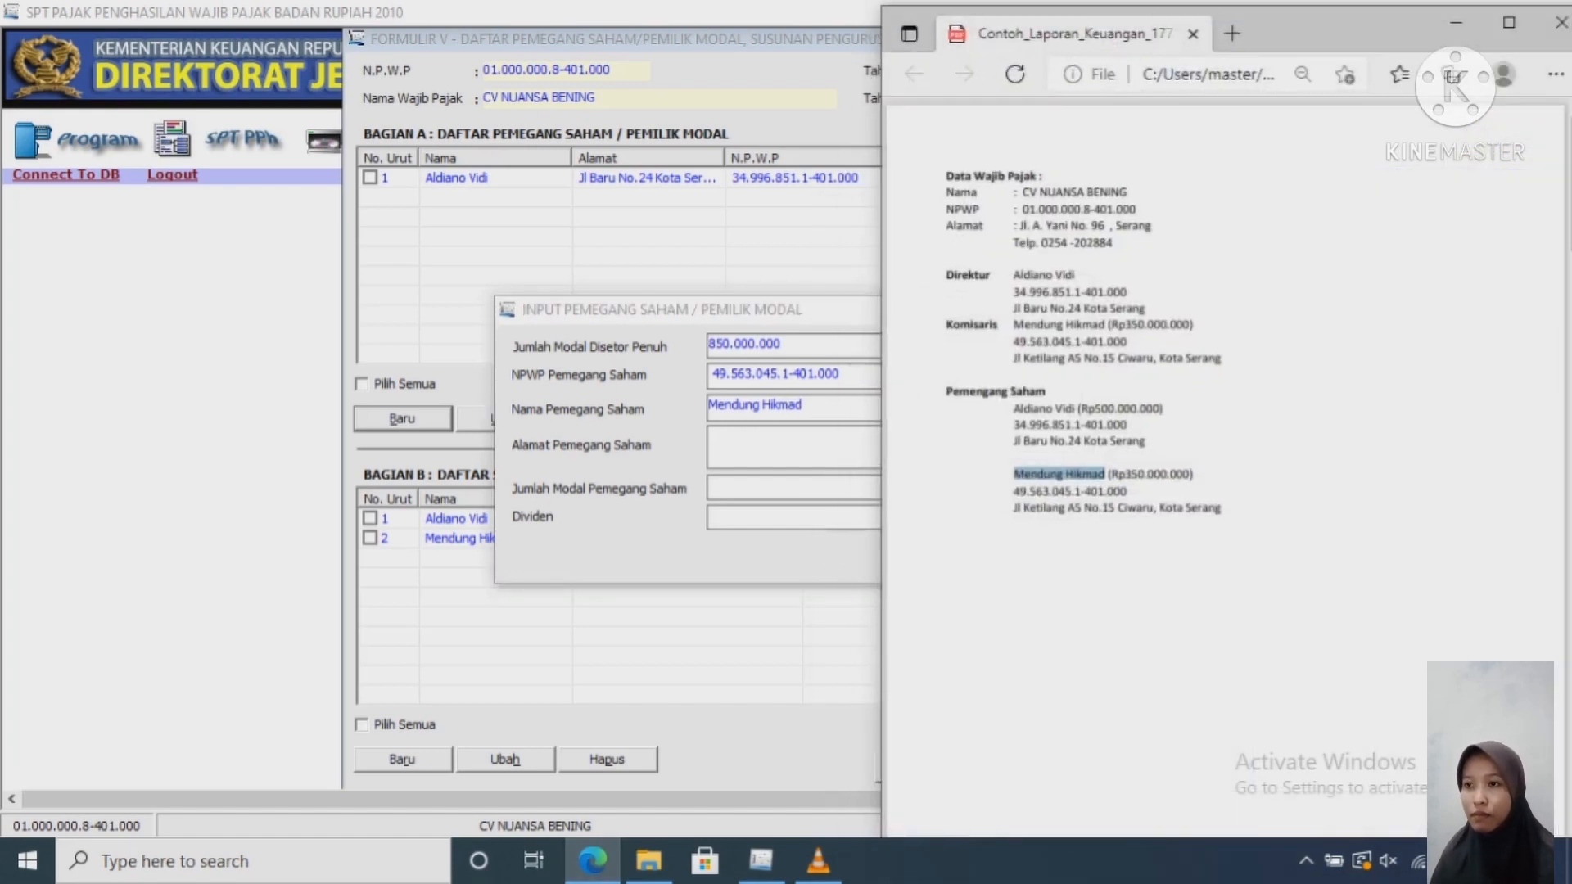
left_click_drag(1221, 508, 1013, 507)
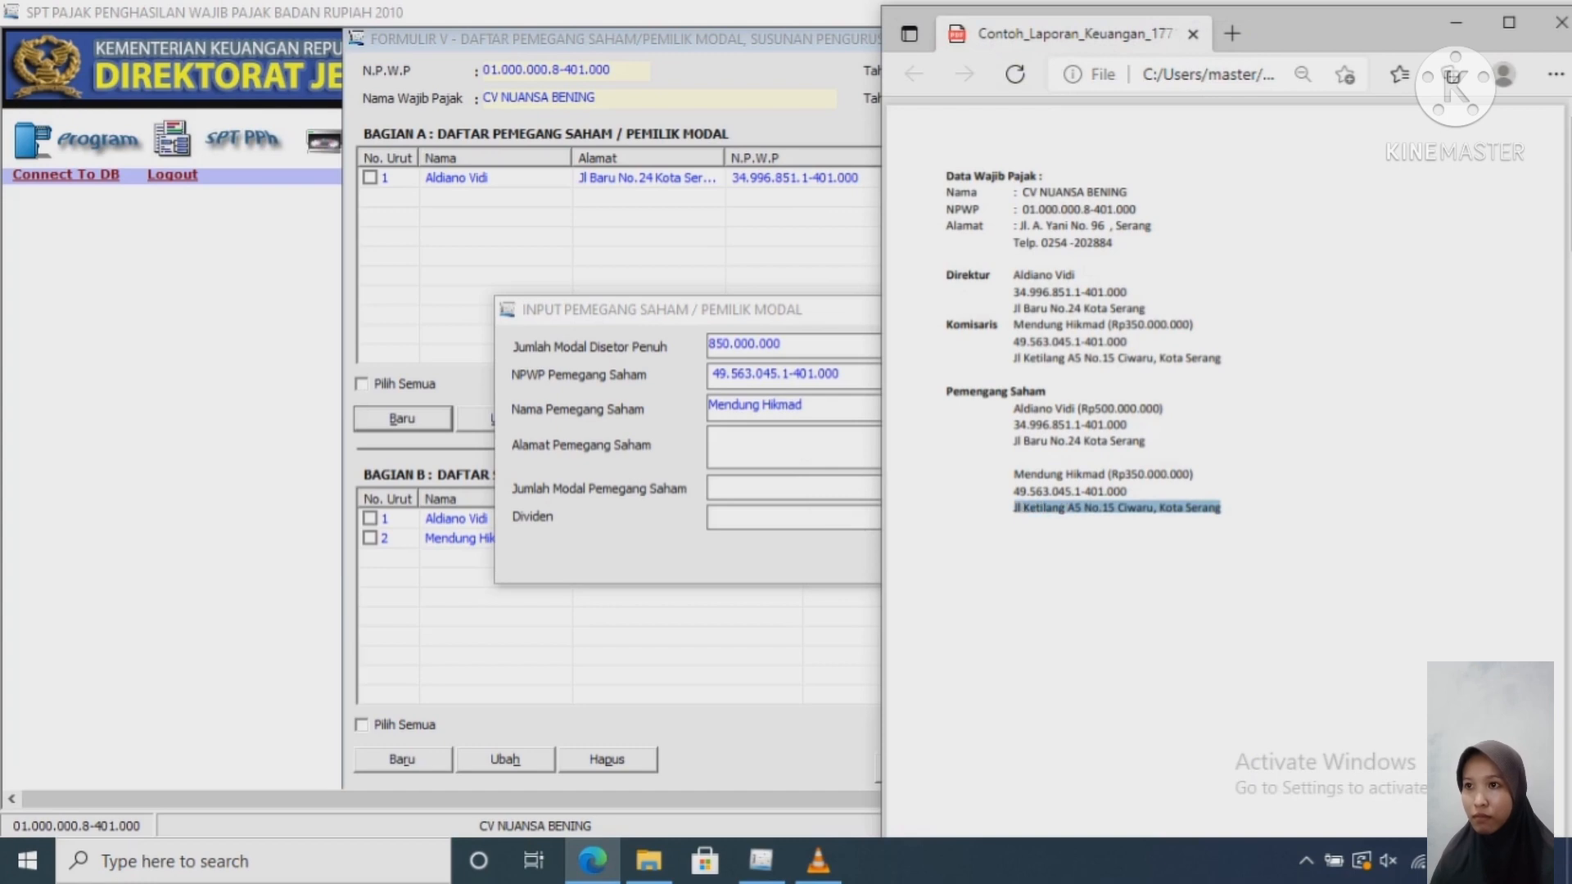
key("ctrl+c")
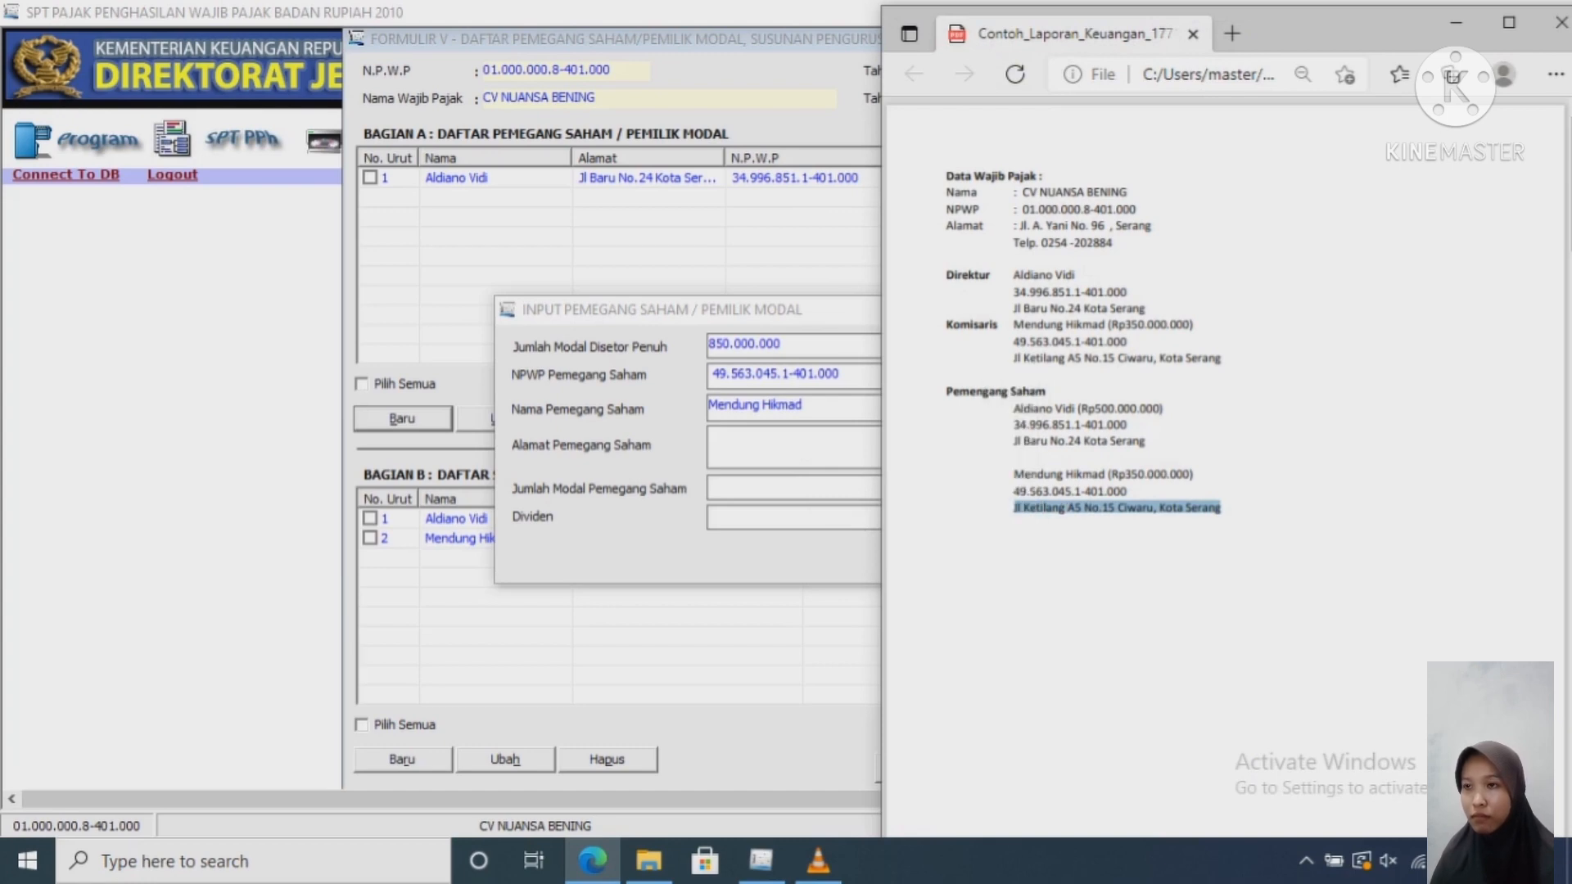
key("alt+Tab")
key("ctrl+v")
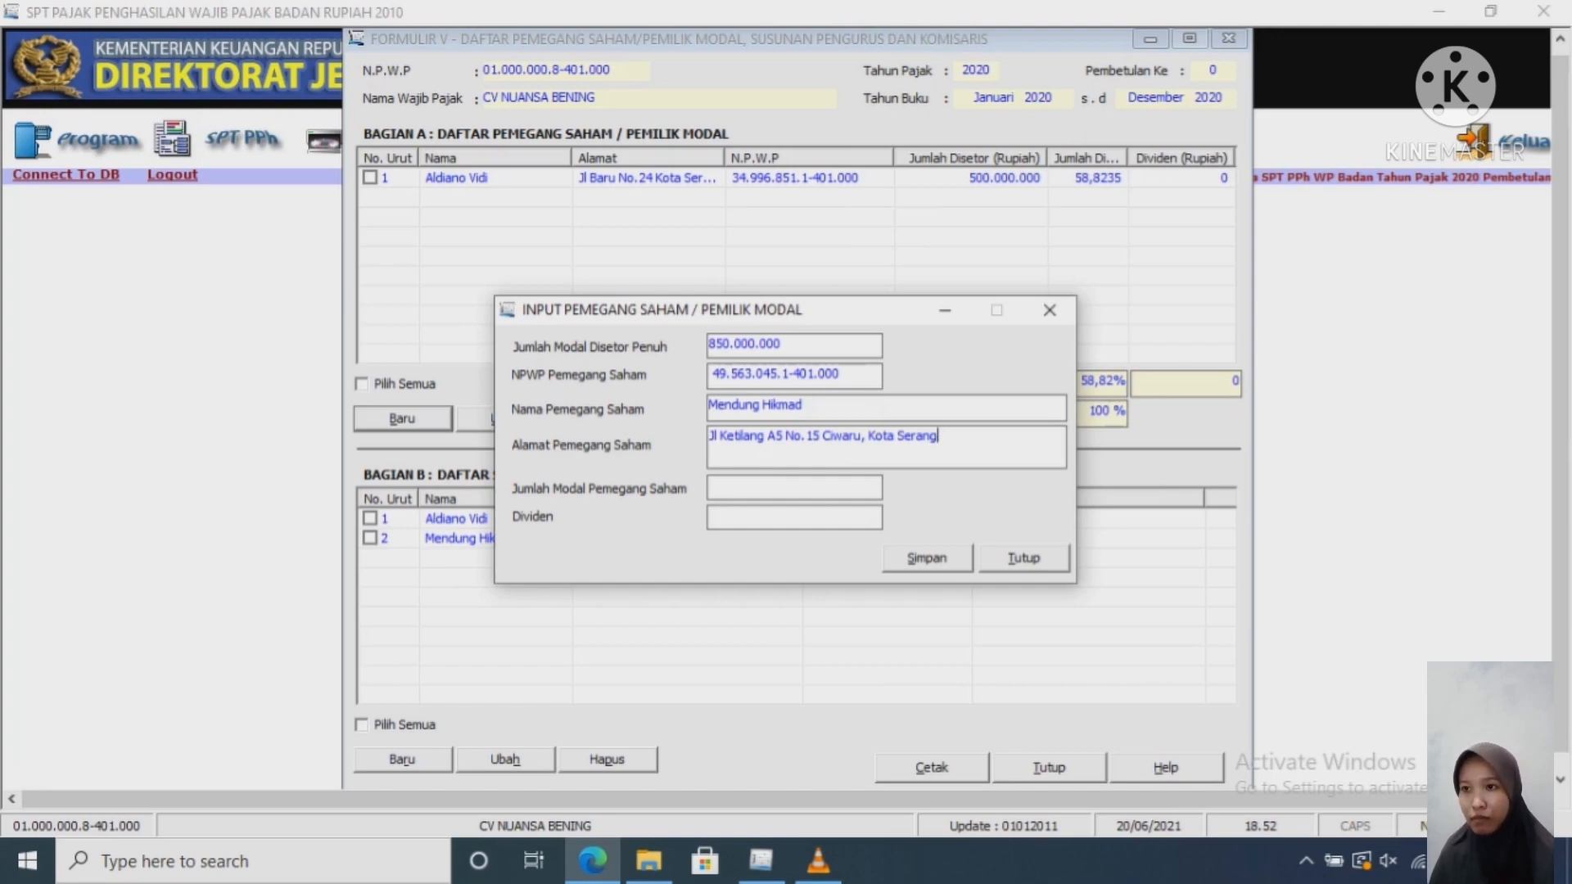
Step: Enter 350000000 as Jumlah Modal, save the shareholder, and decline adding another record
left_click(711, 486)
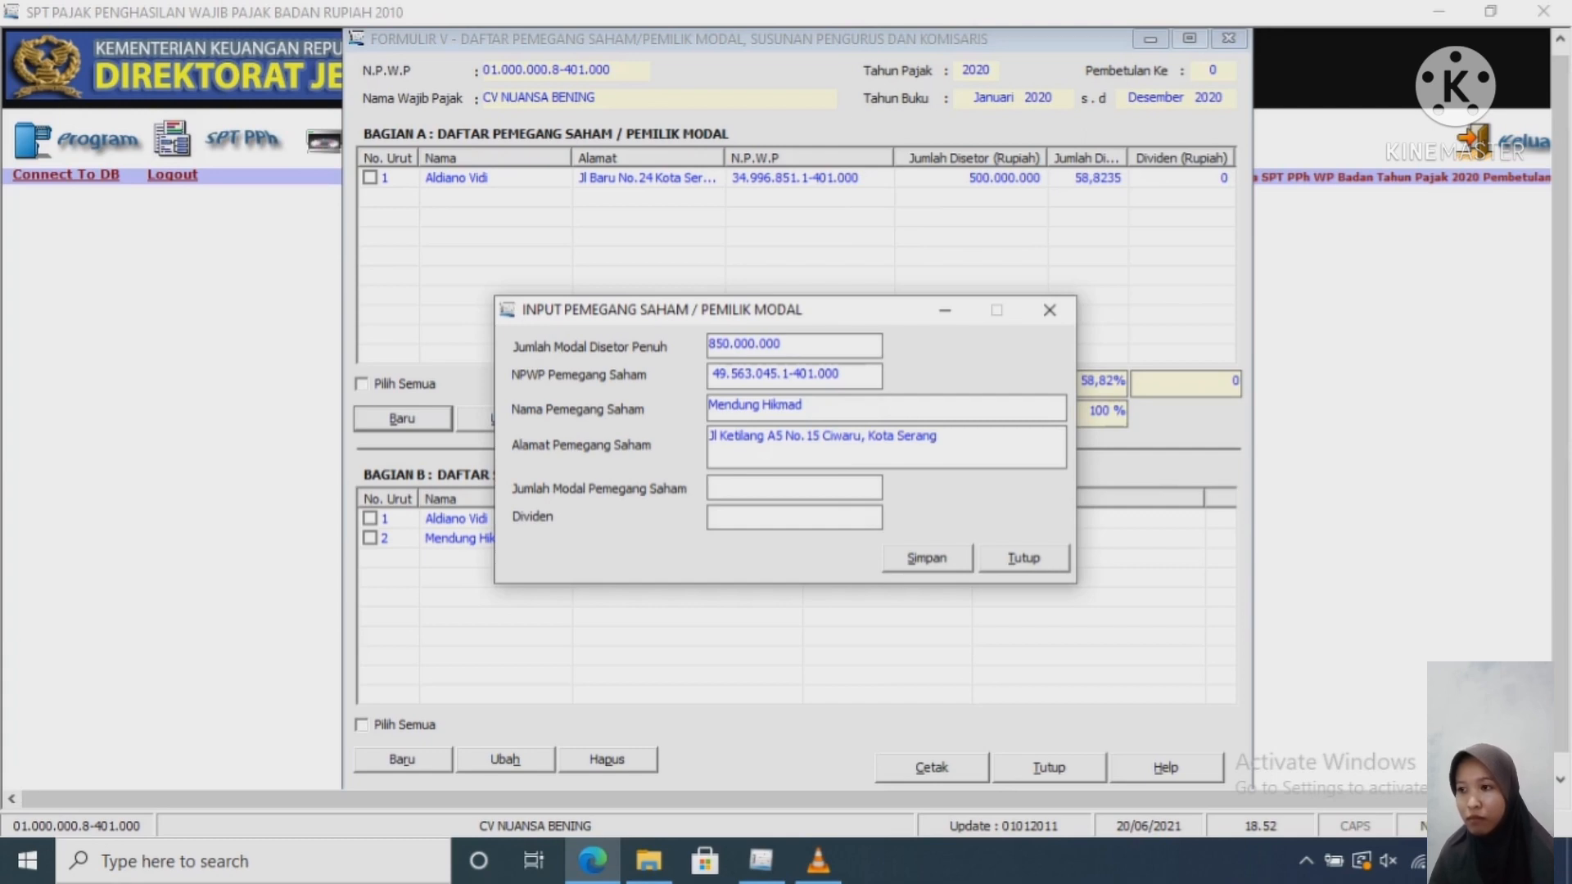
type("35")
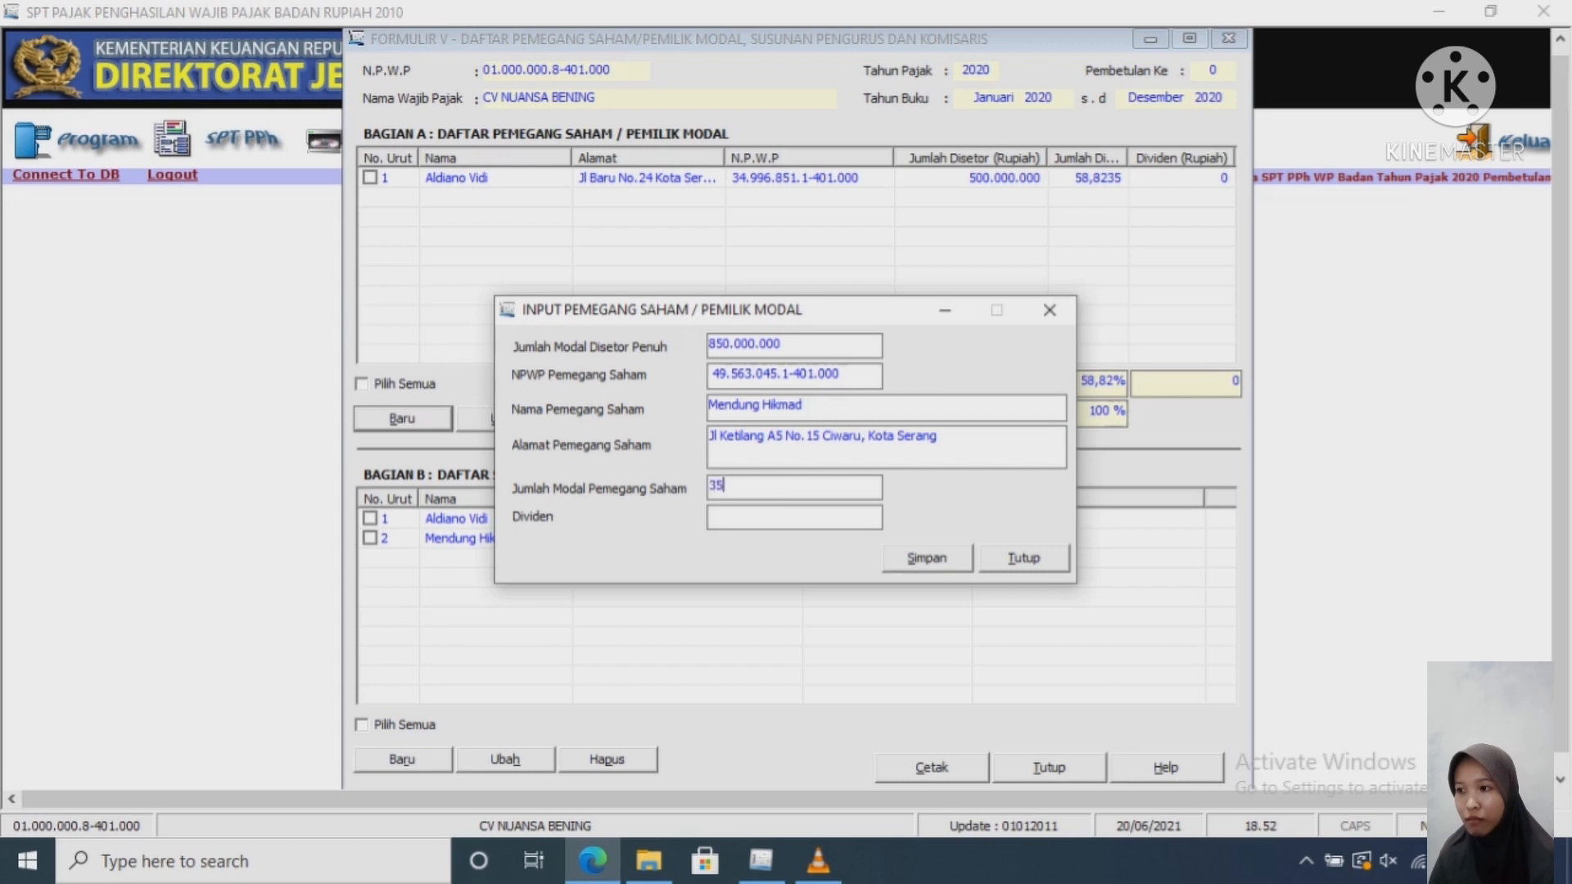
type("0000000")
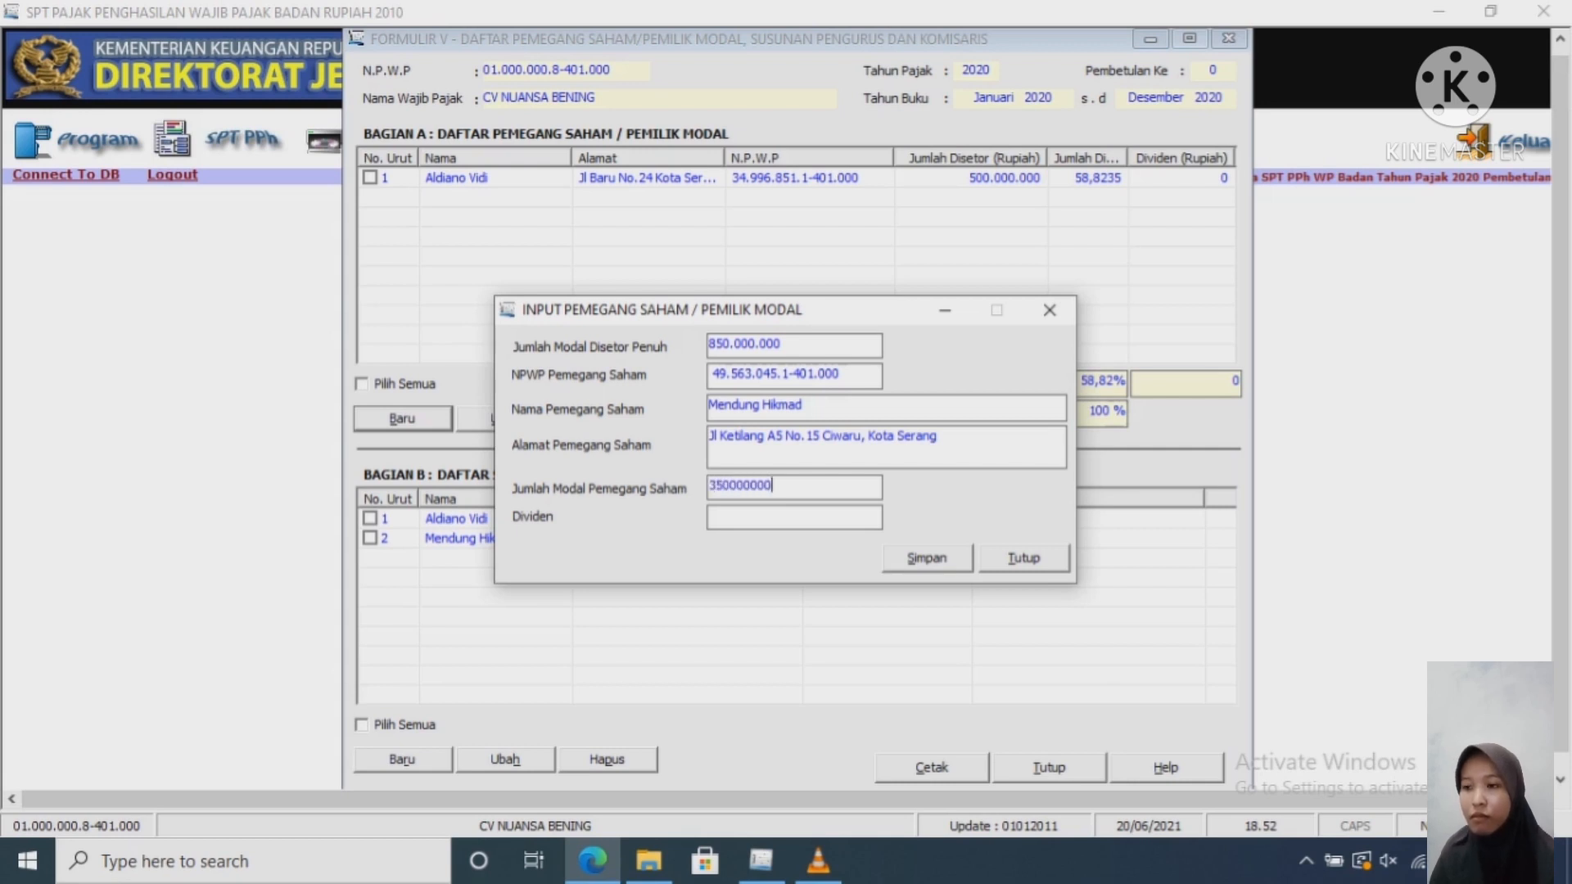
key("Tab")
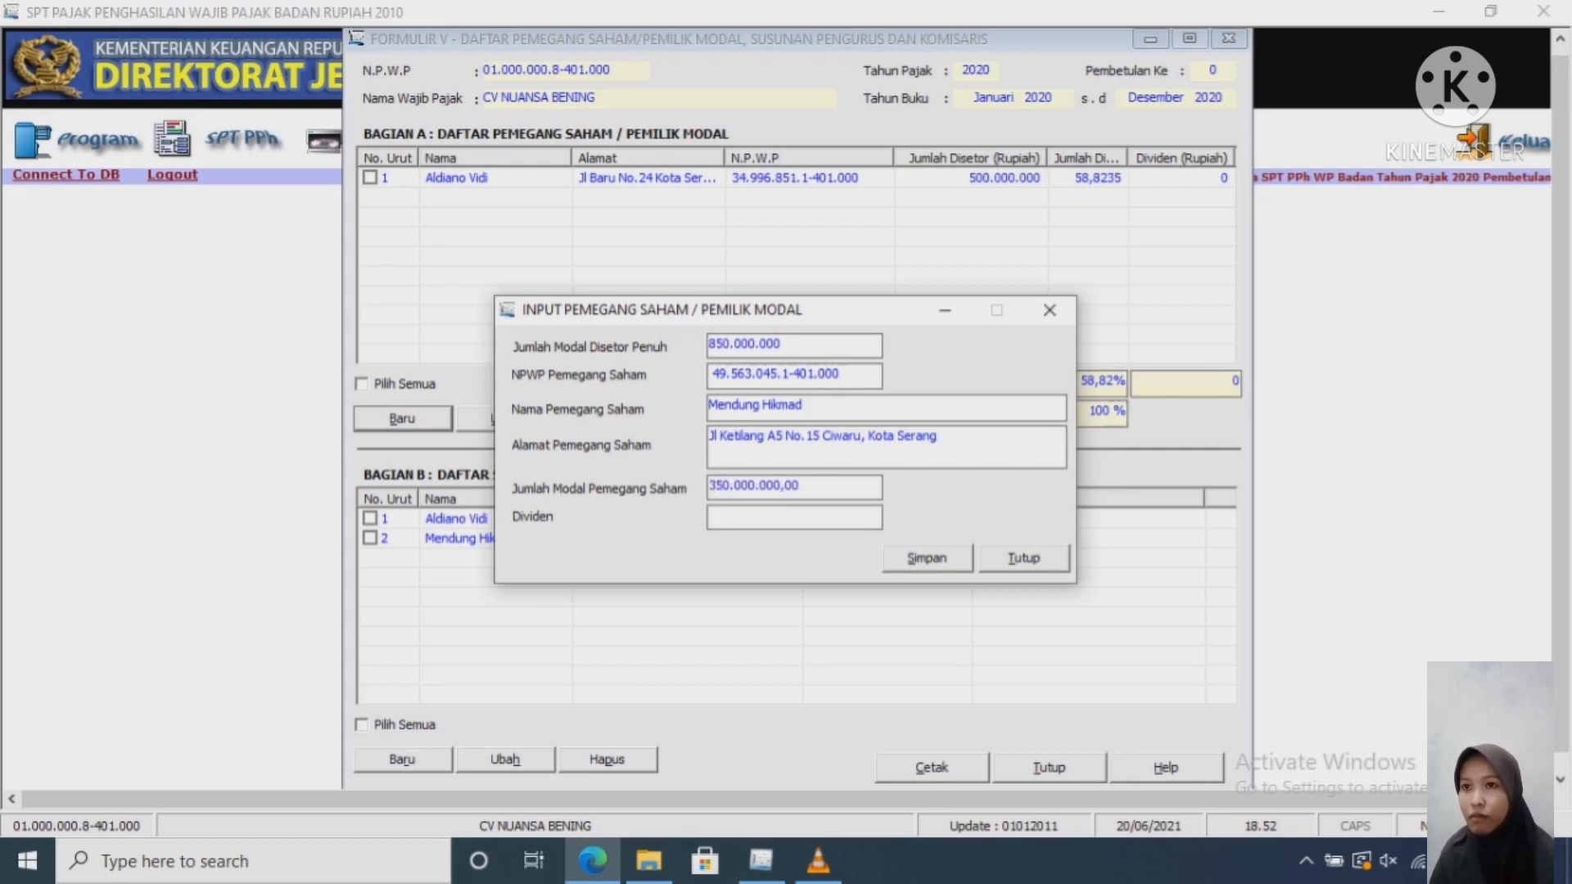
key("Tab")
key("Return")
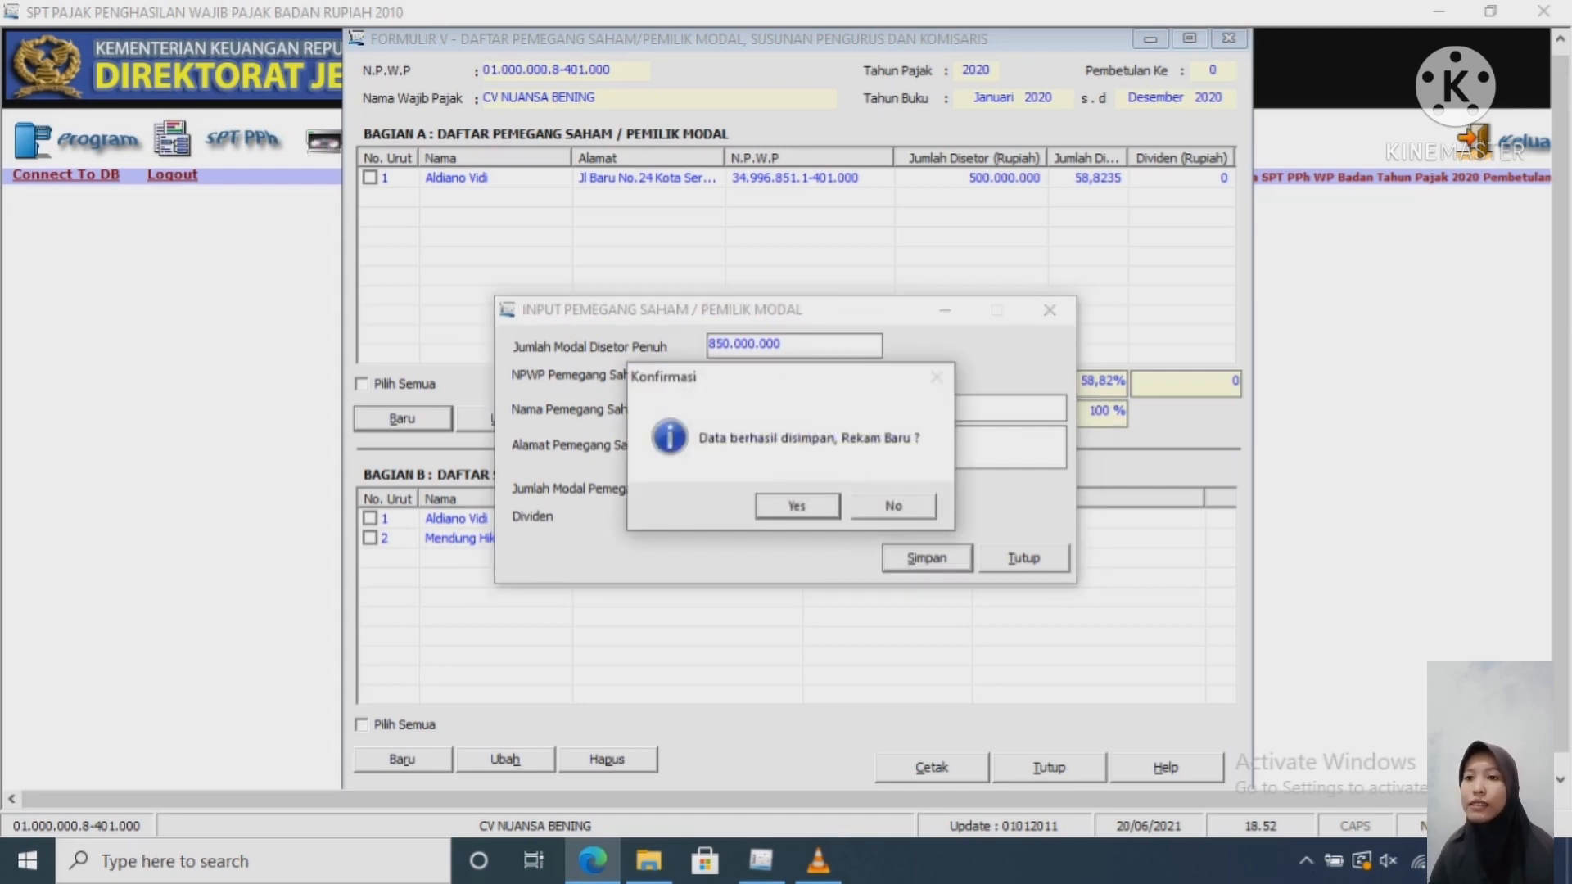
key("Right")
key("Return")
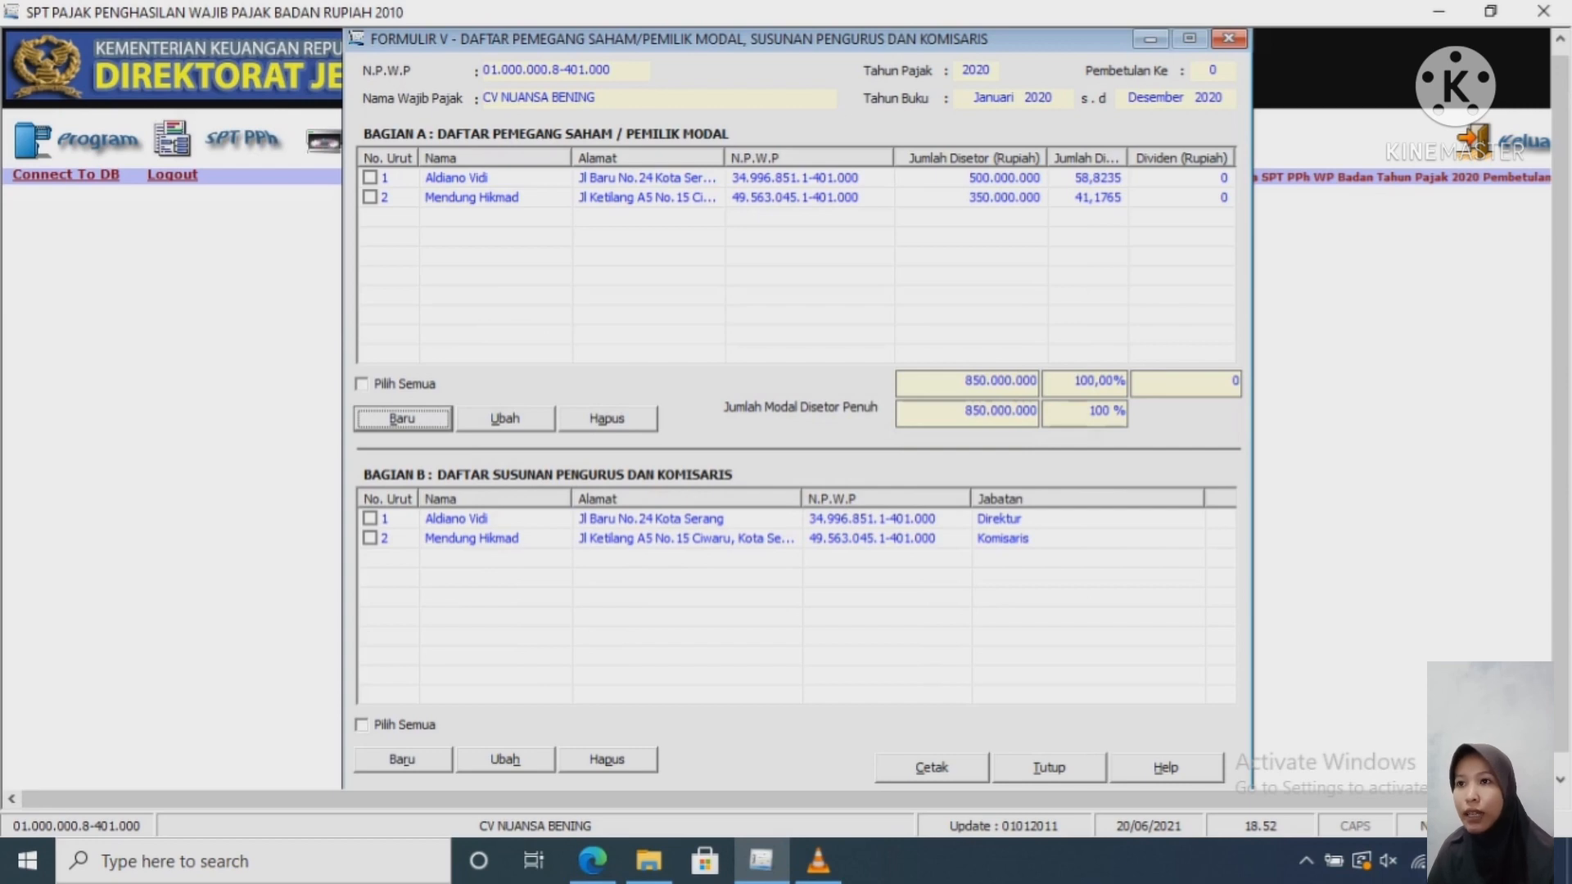
Step: Close Formulir 1771-V and open Formulir 1771-IV from the SPT PPh attachments
left_click(1229, 38)
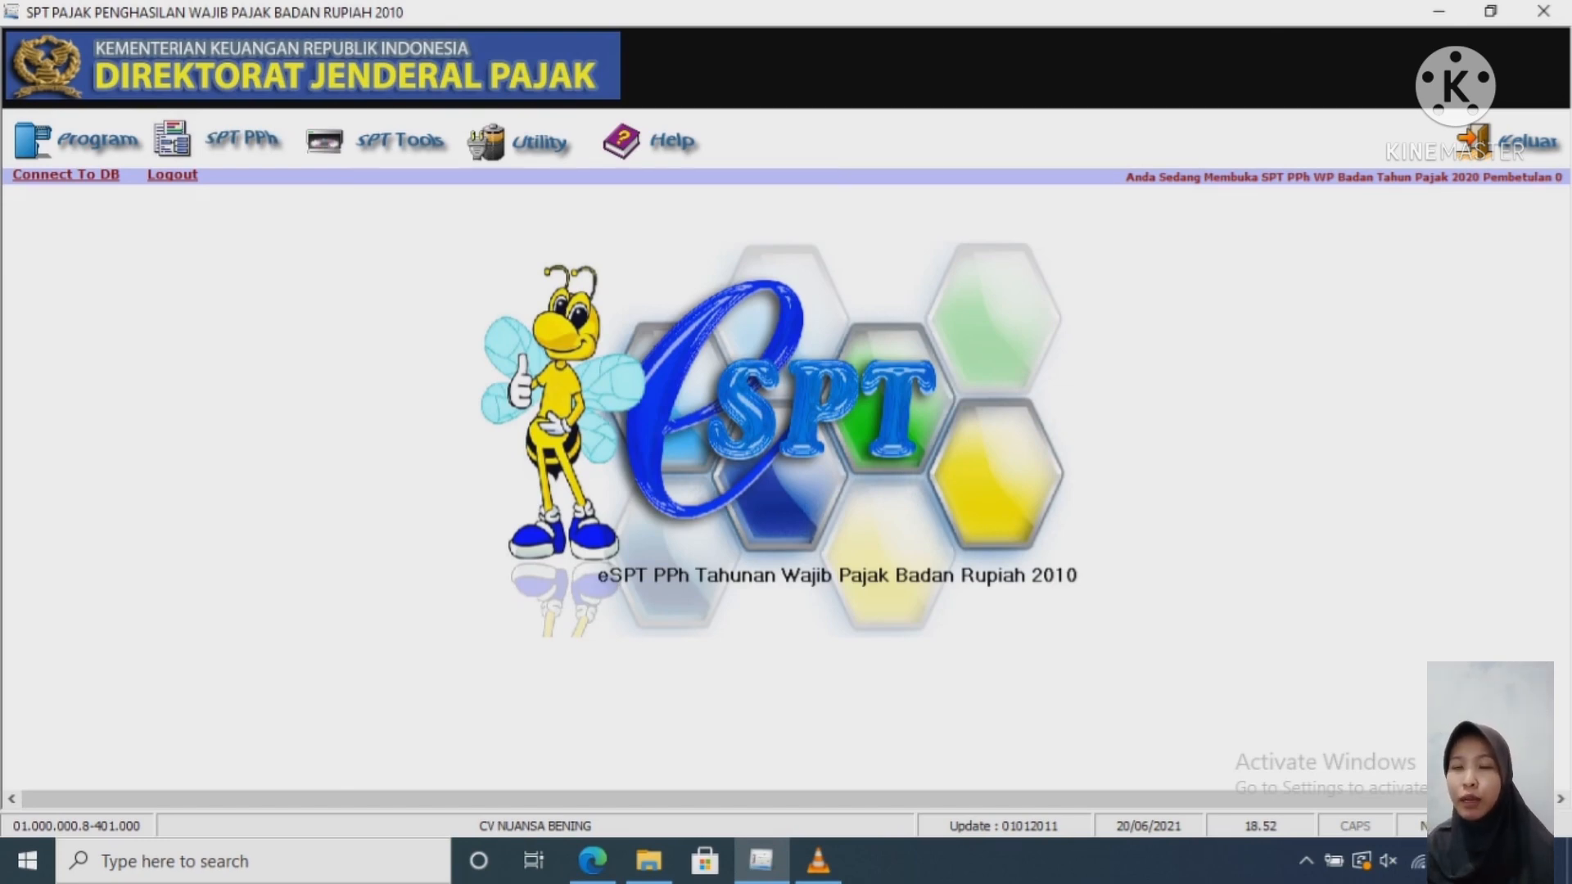
left_click(219, 140)
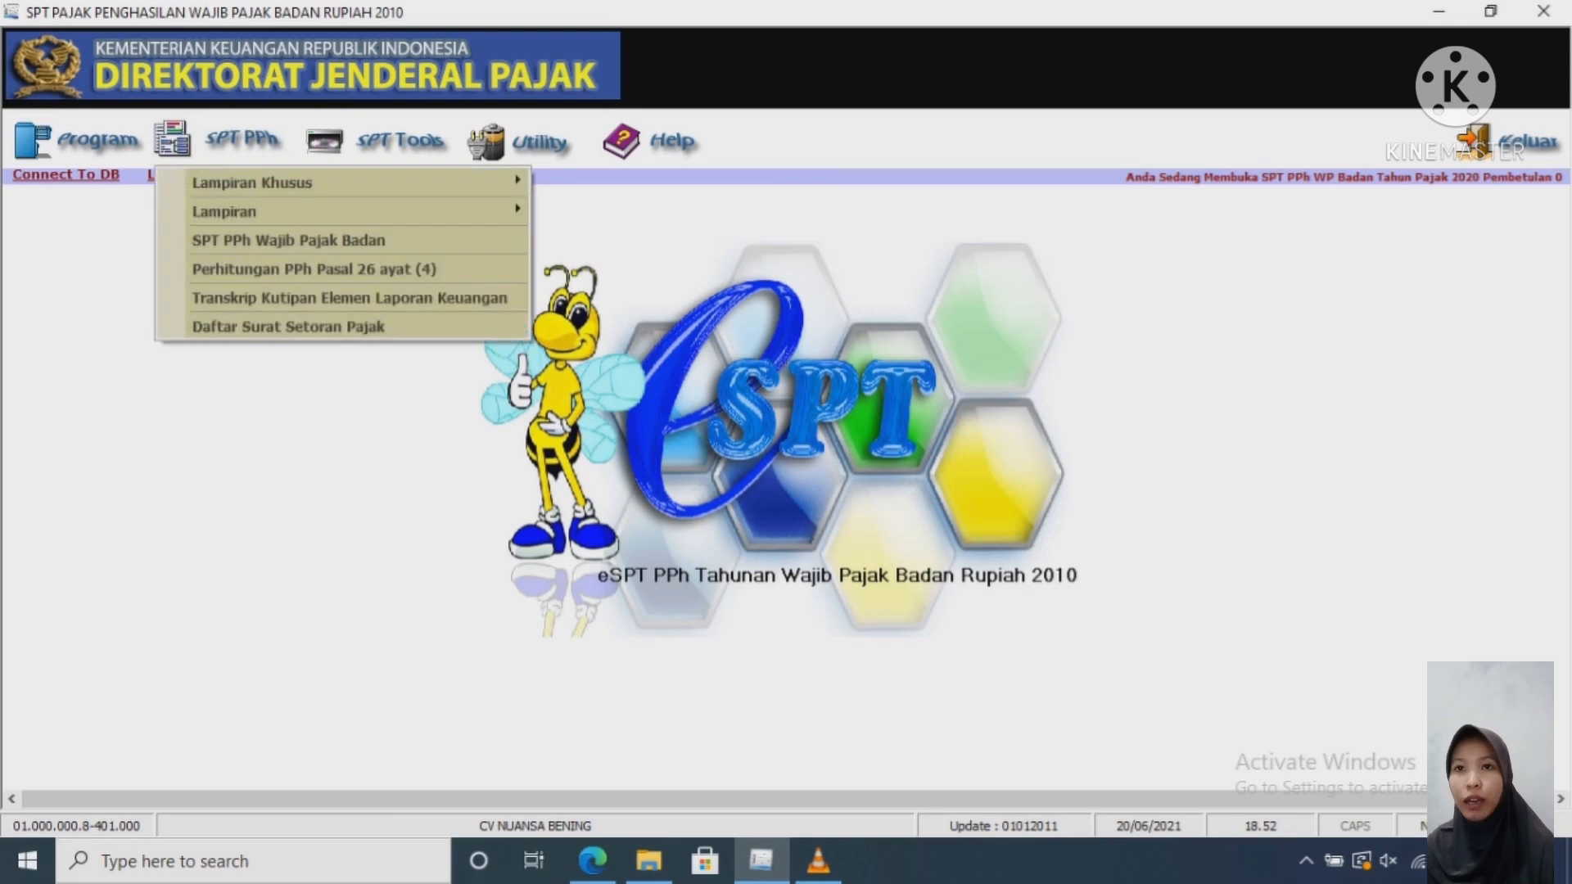
mouse_move(340, 211)
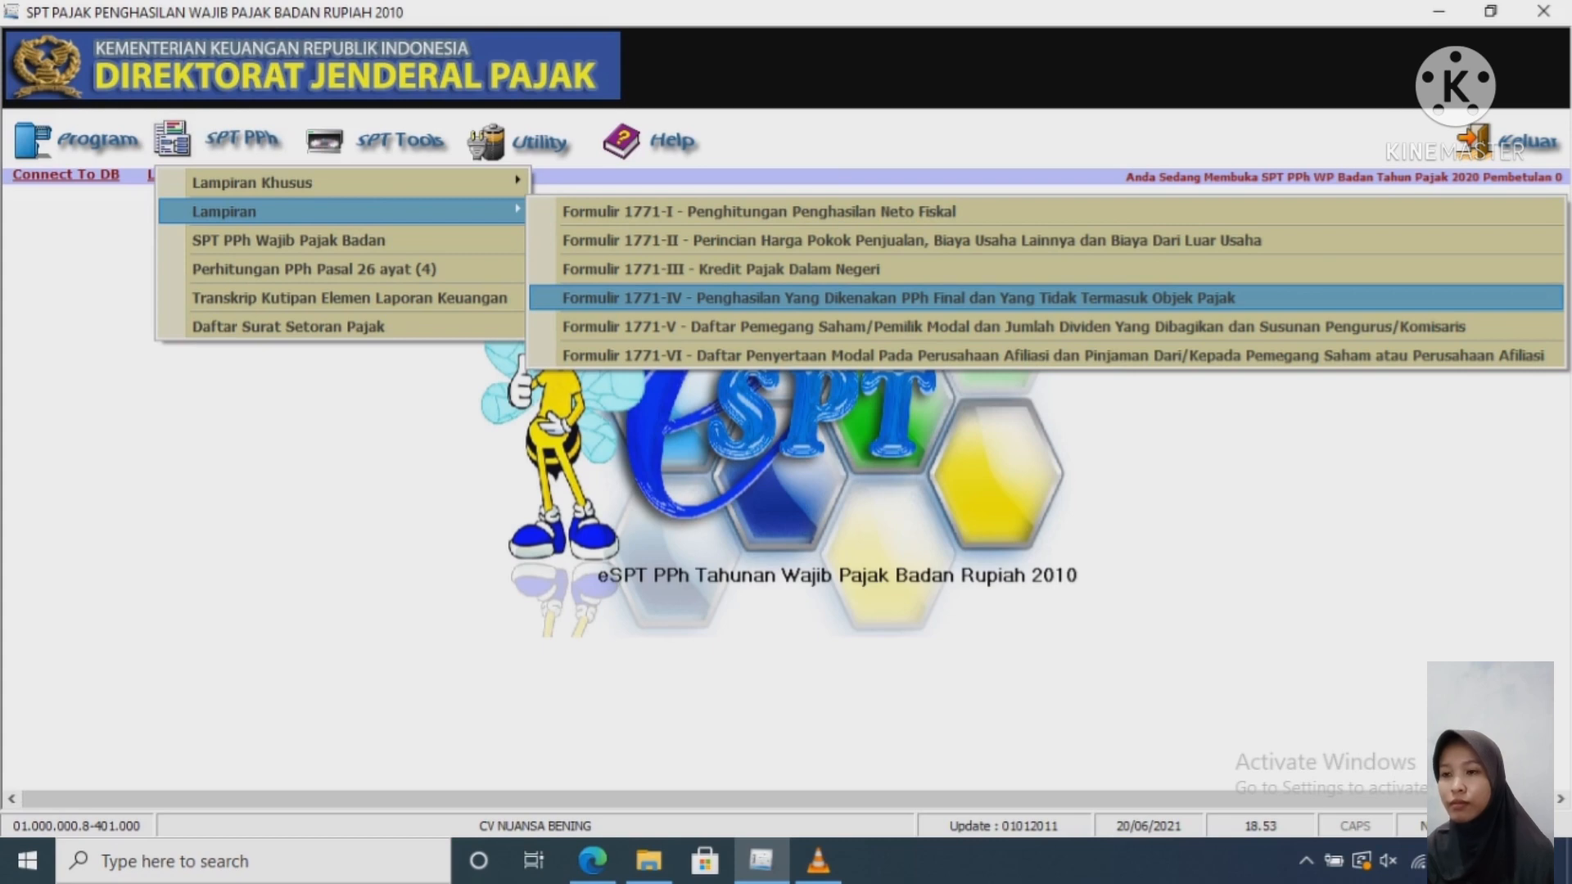
left_click(899, 298)
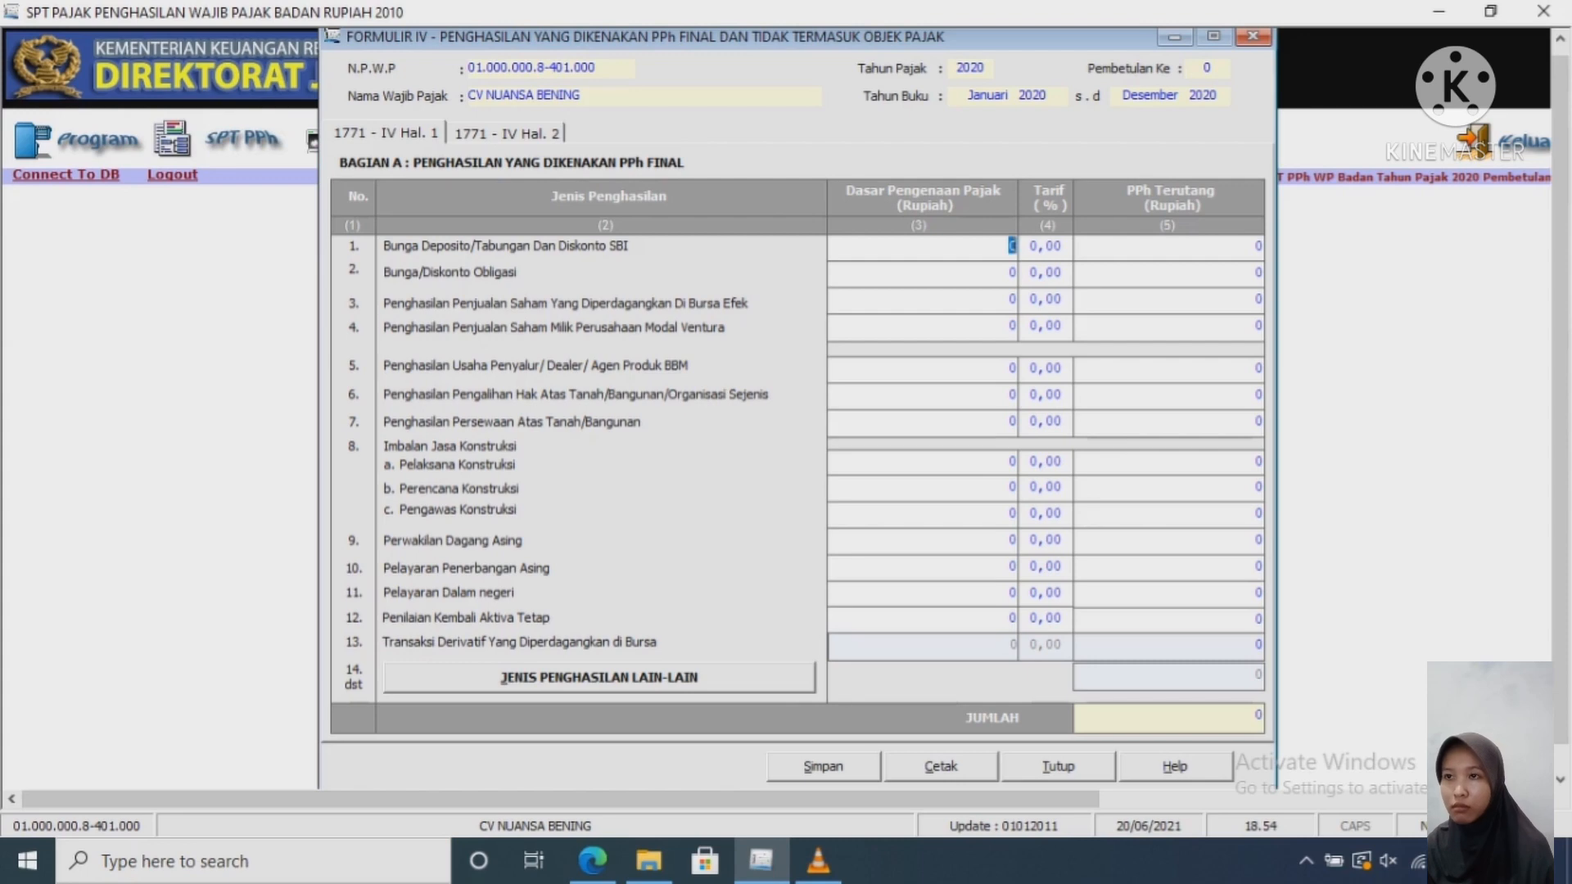
Step: Add a Penghasilan Lain-Lain entry of type 'pp 46' with tax base 4626
left_click(599, 678)
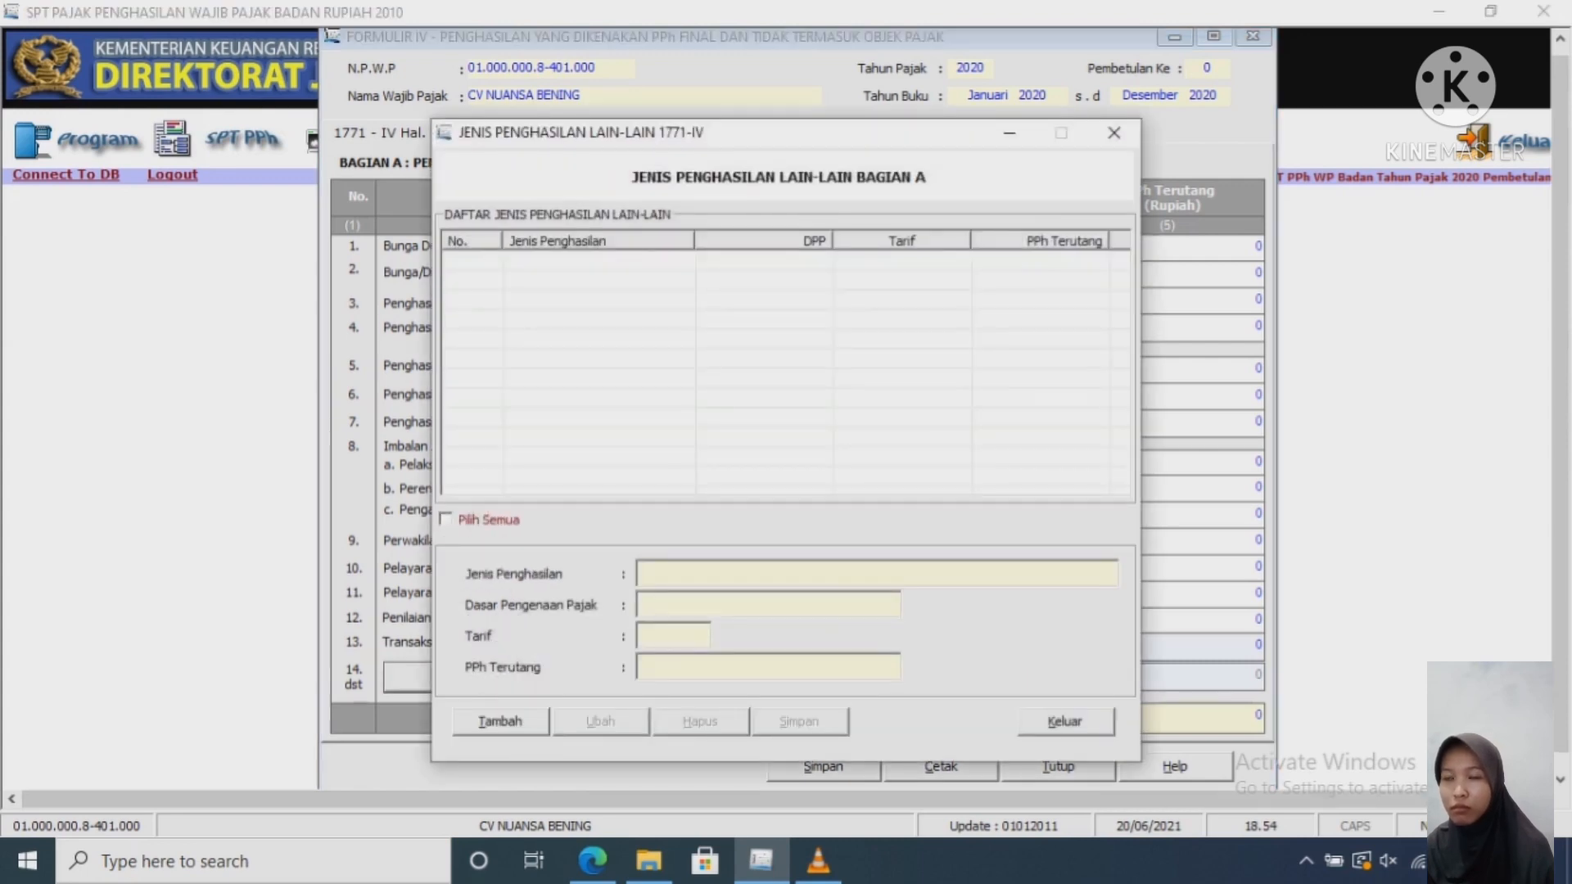
left_click(499, 721)
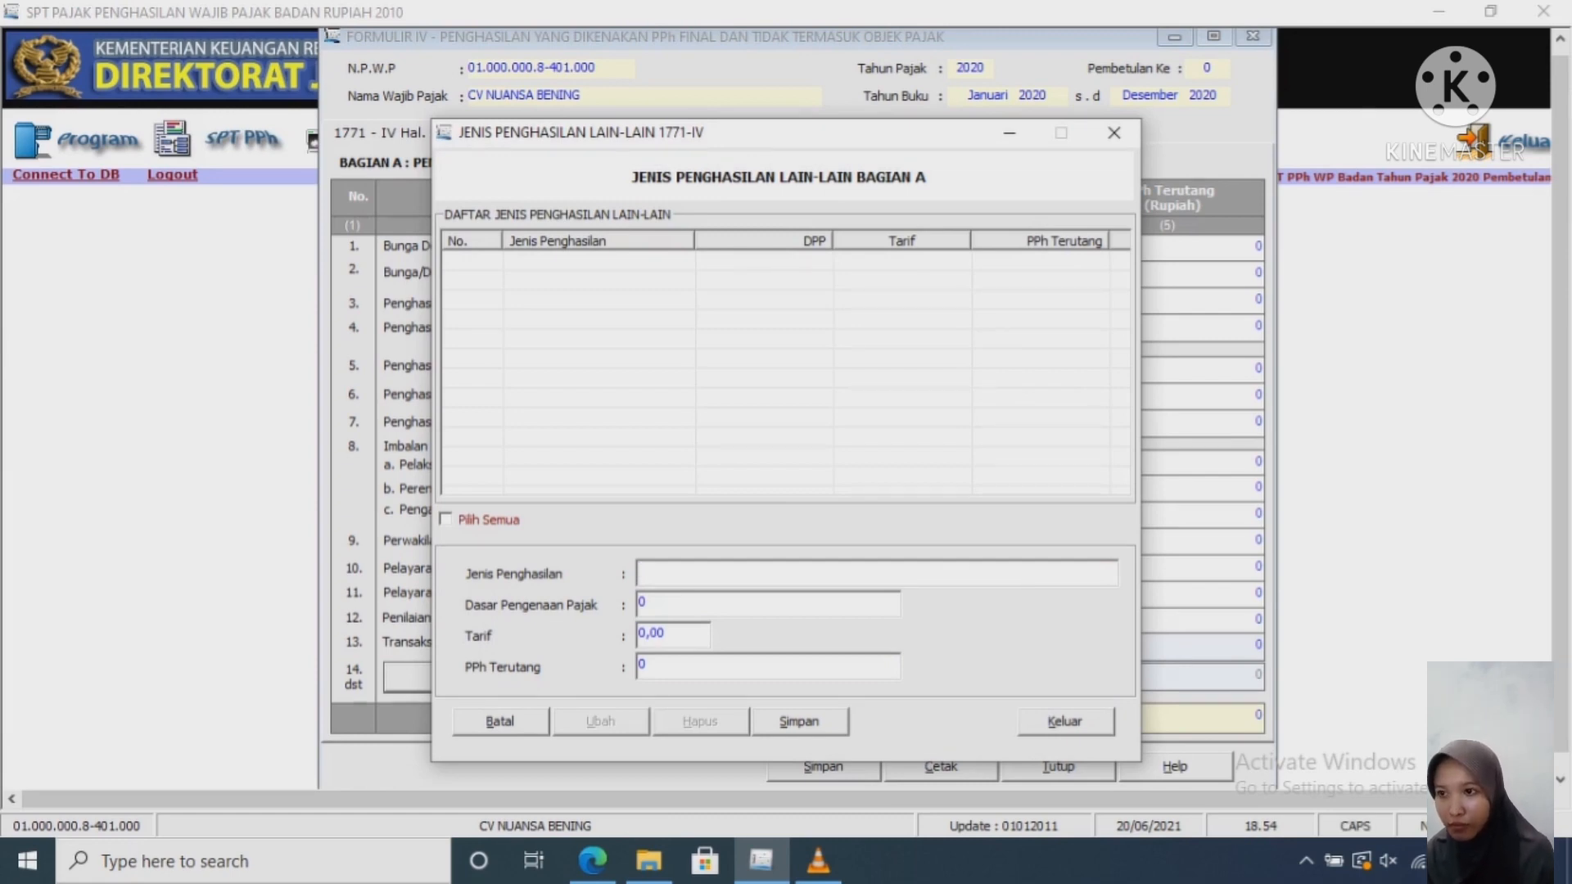
key("Caps_Lock")
type("pp 46")
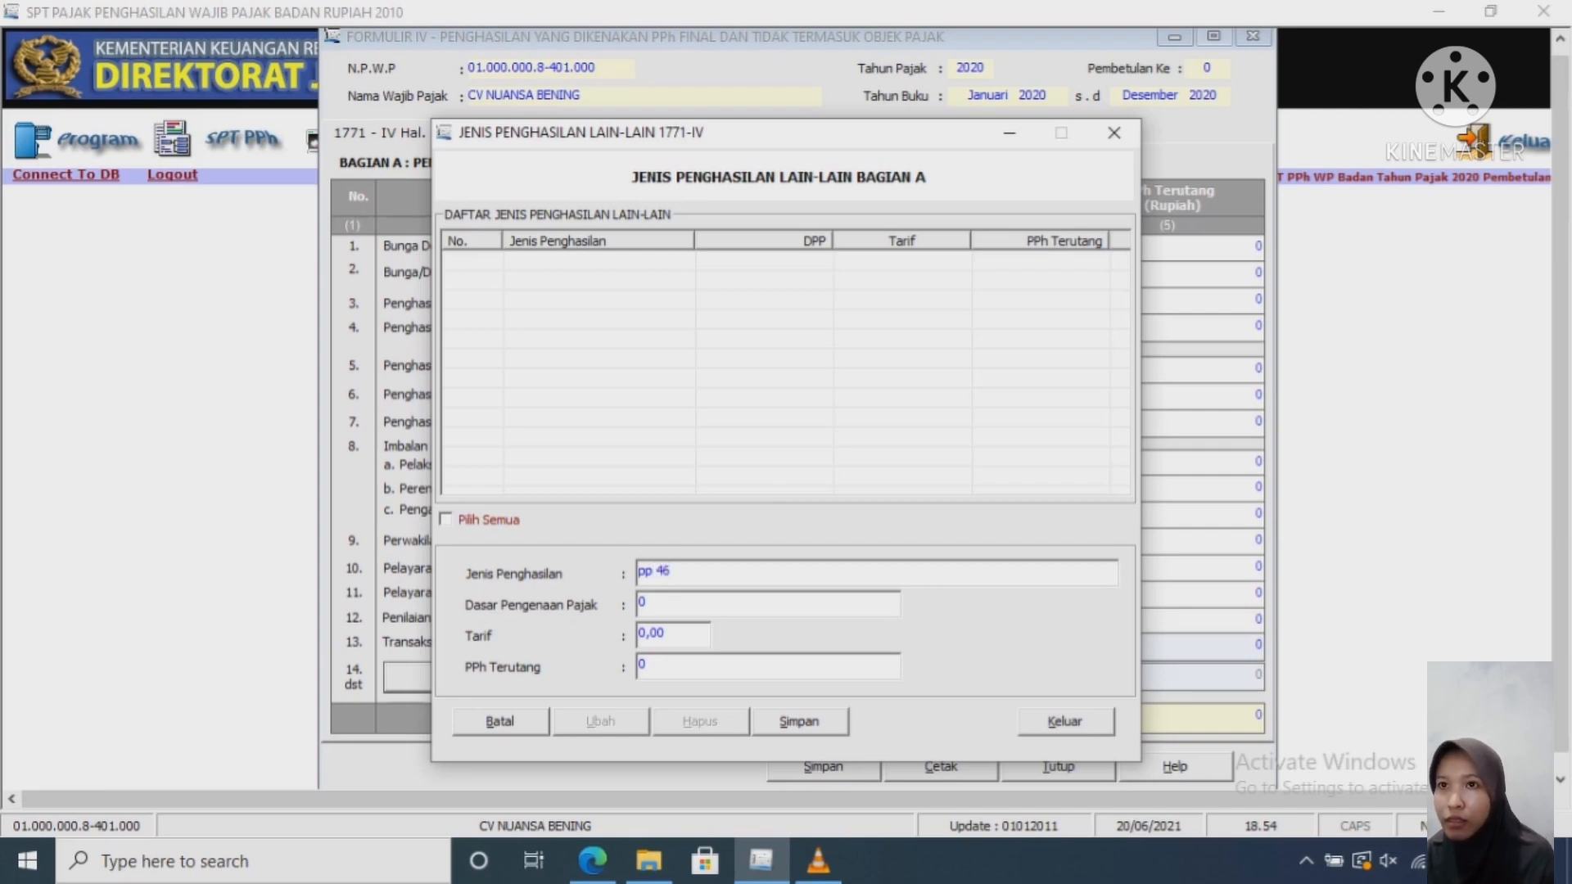
key("Tab")
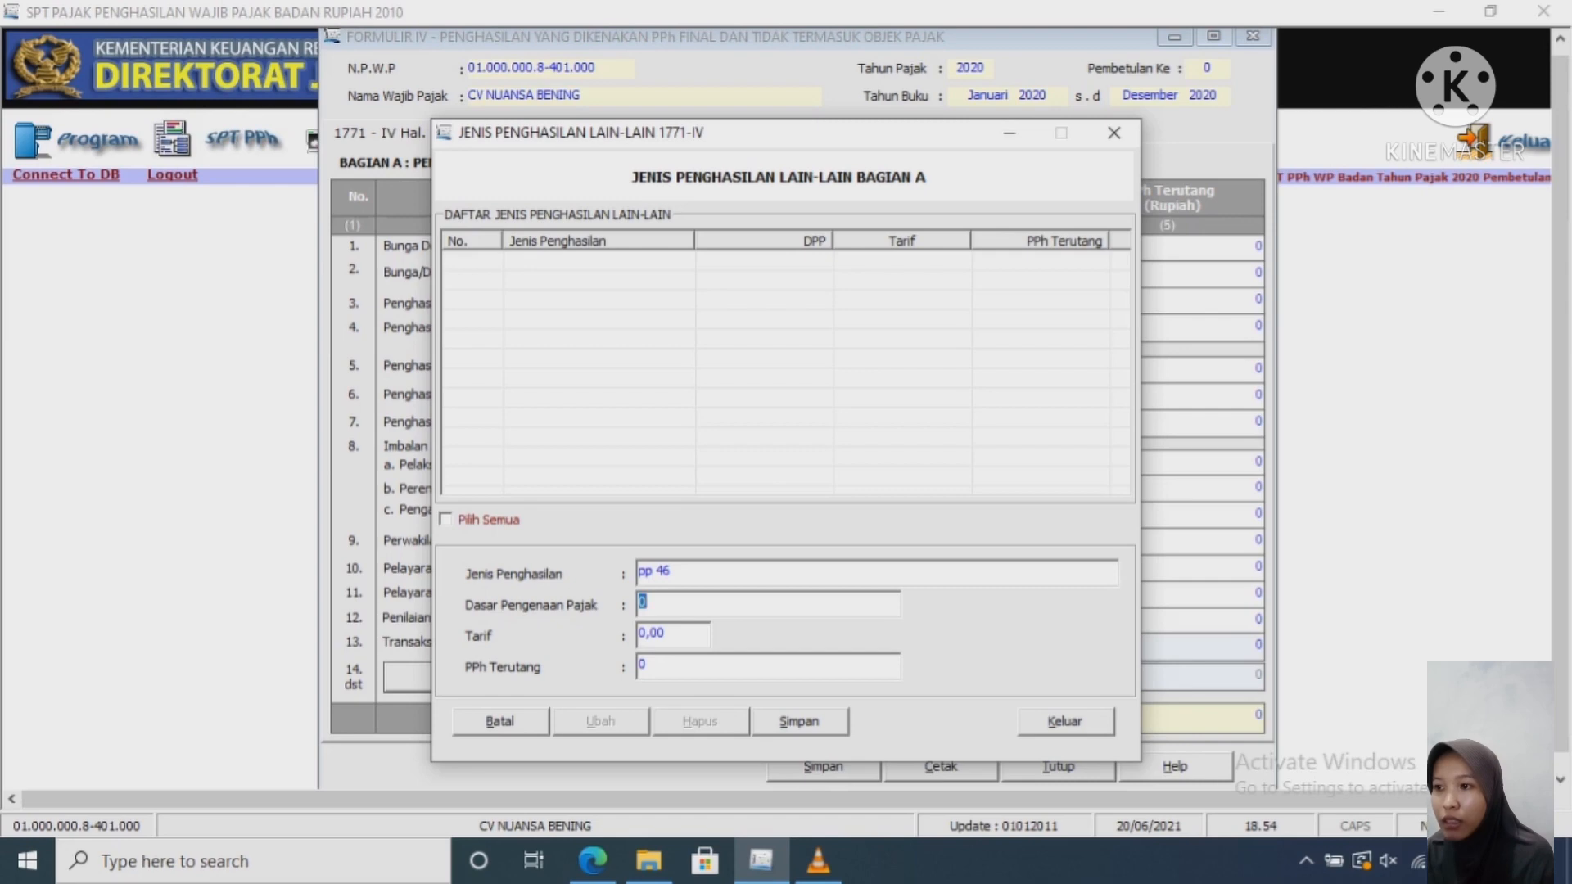
type("4")
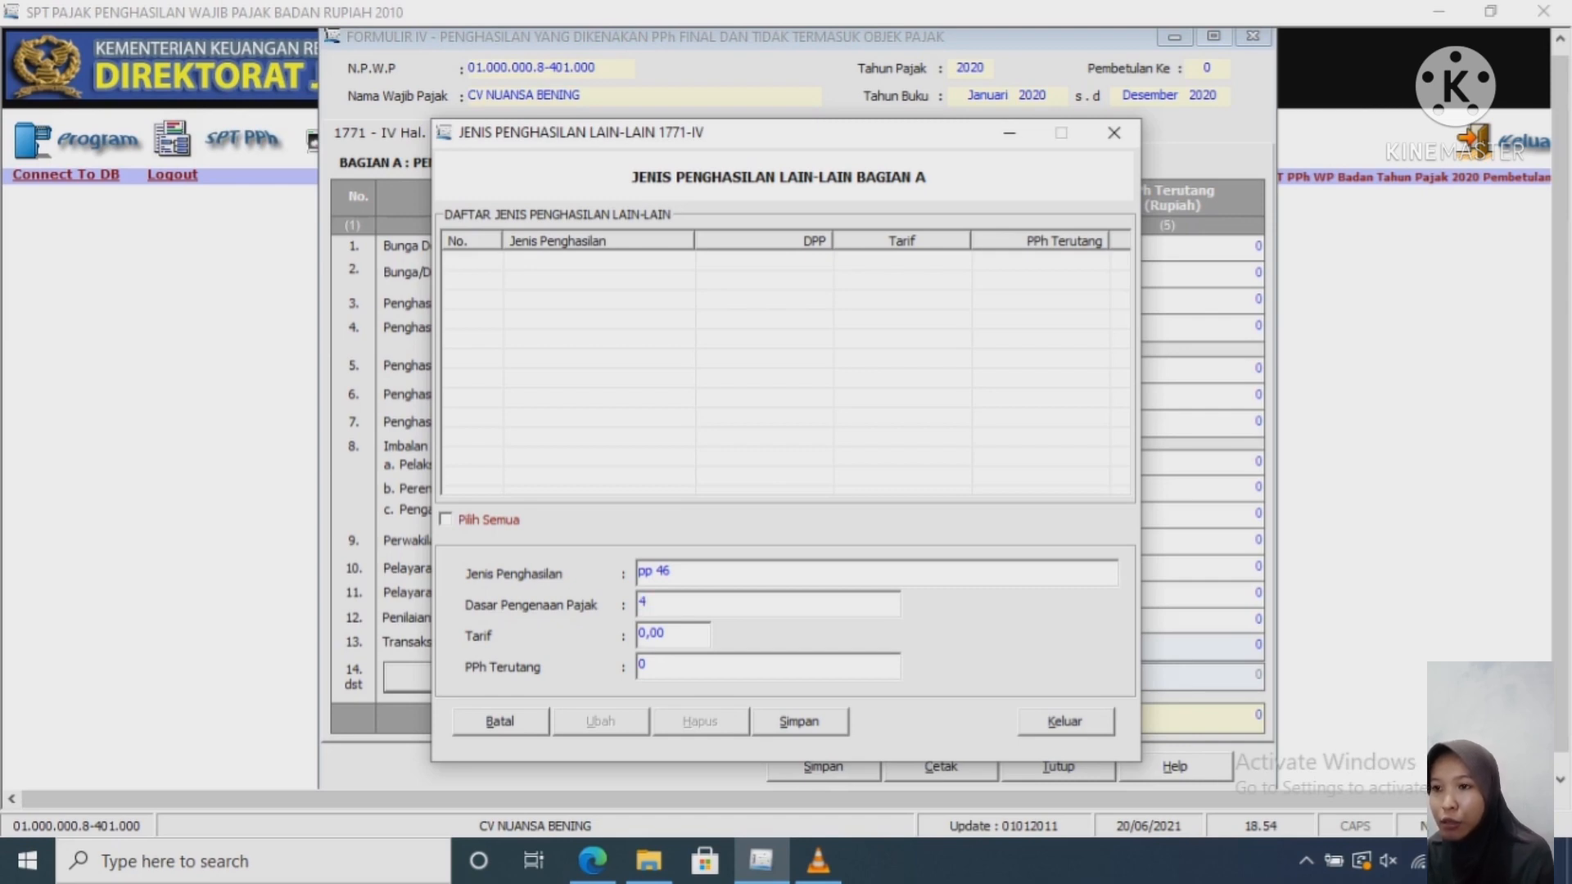
type("626")
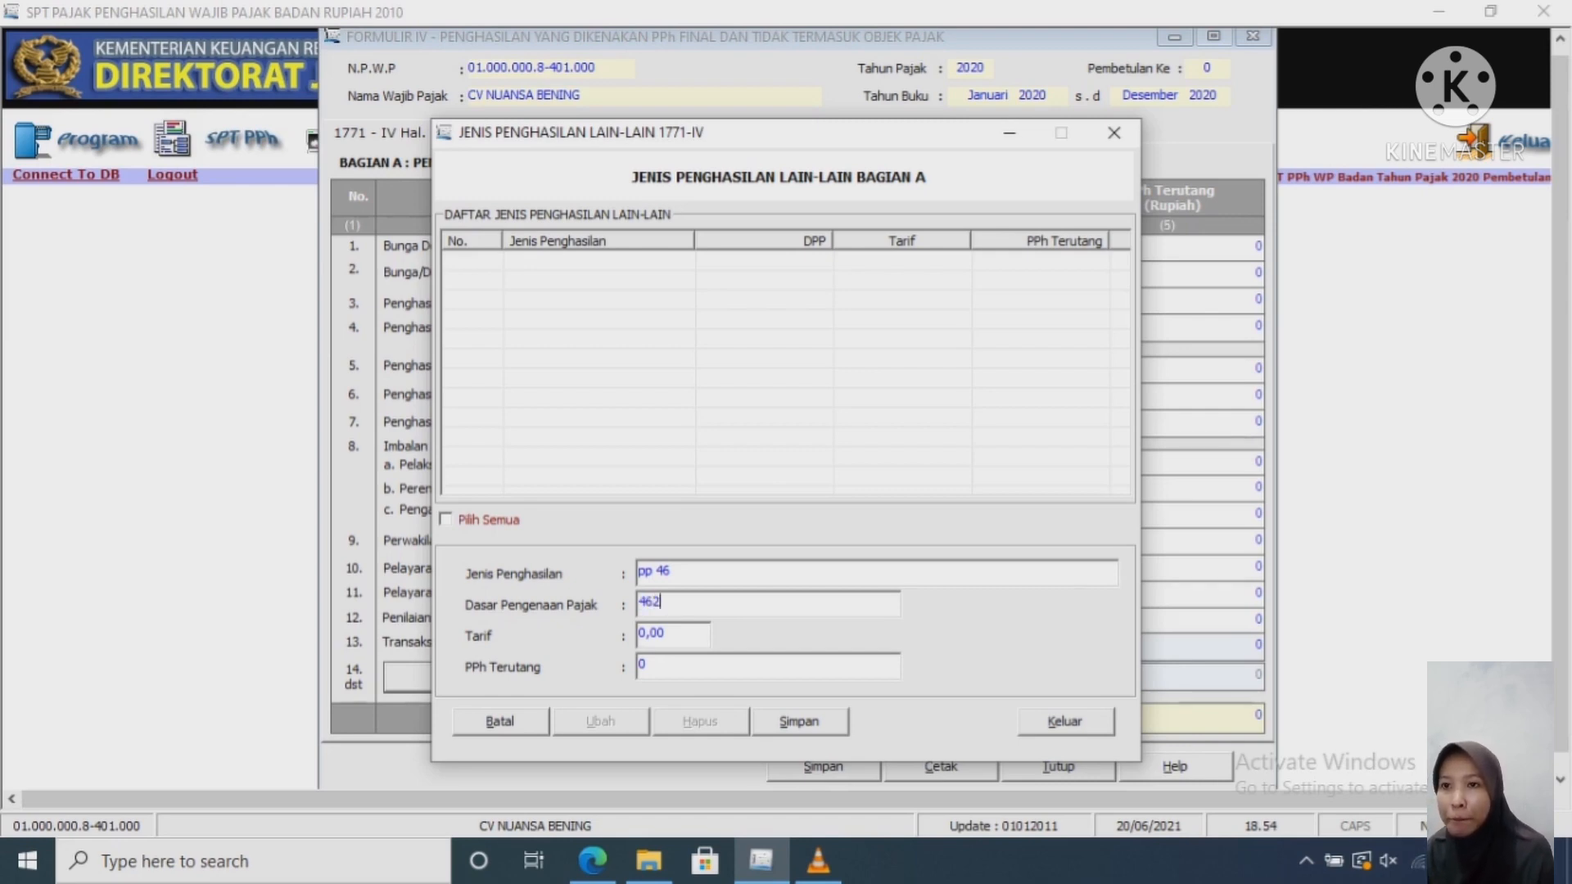
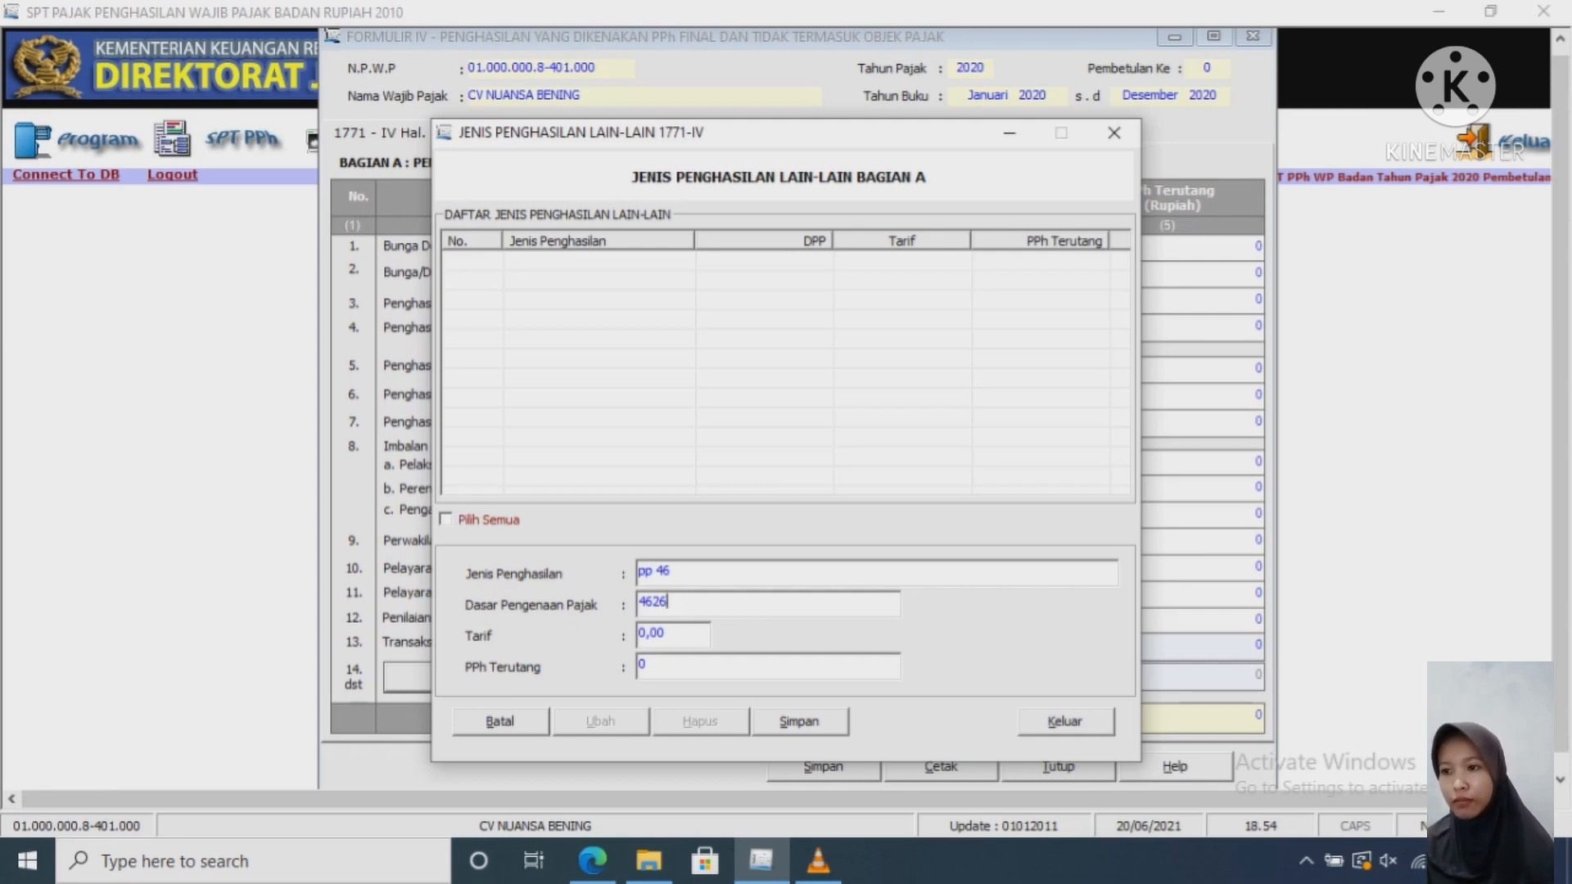
Step: Finish the pp 46 entry with tax base 4.626.915.486 and rate 0,50, save it, and start a new record
type("915")
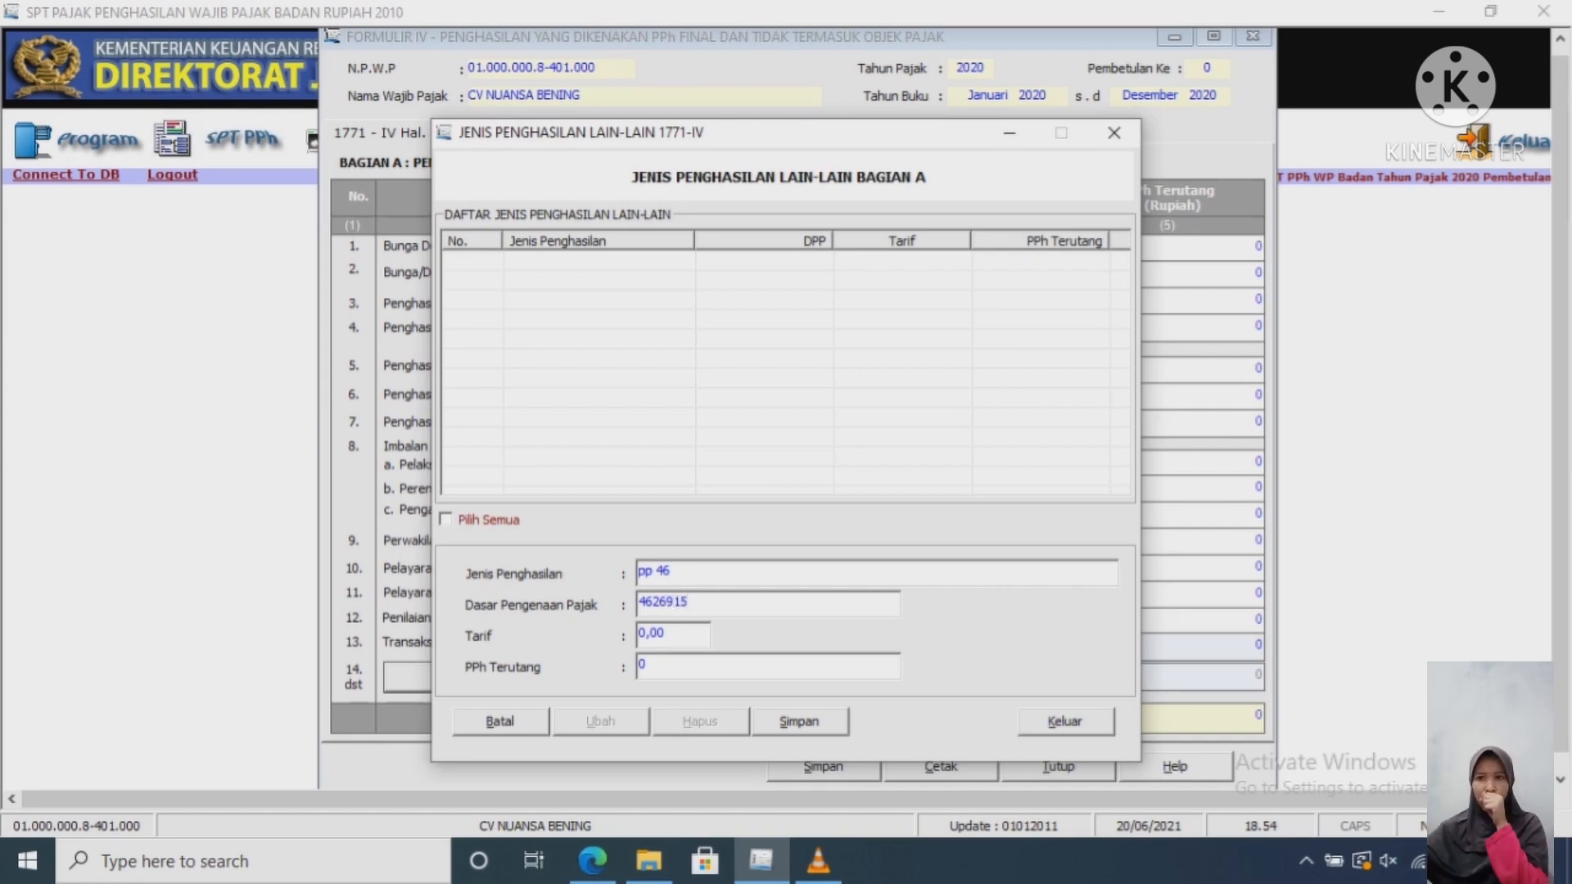
type("486")
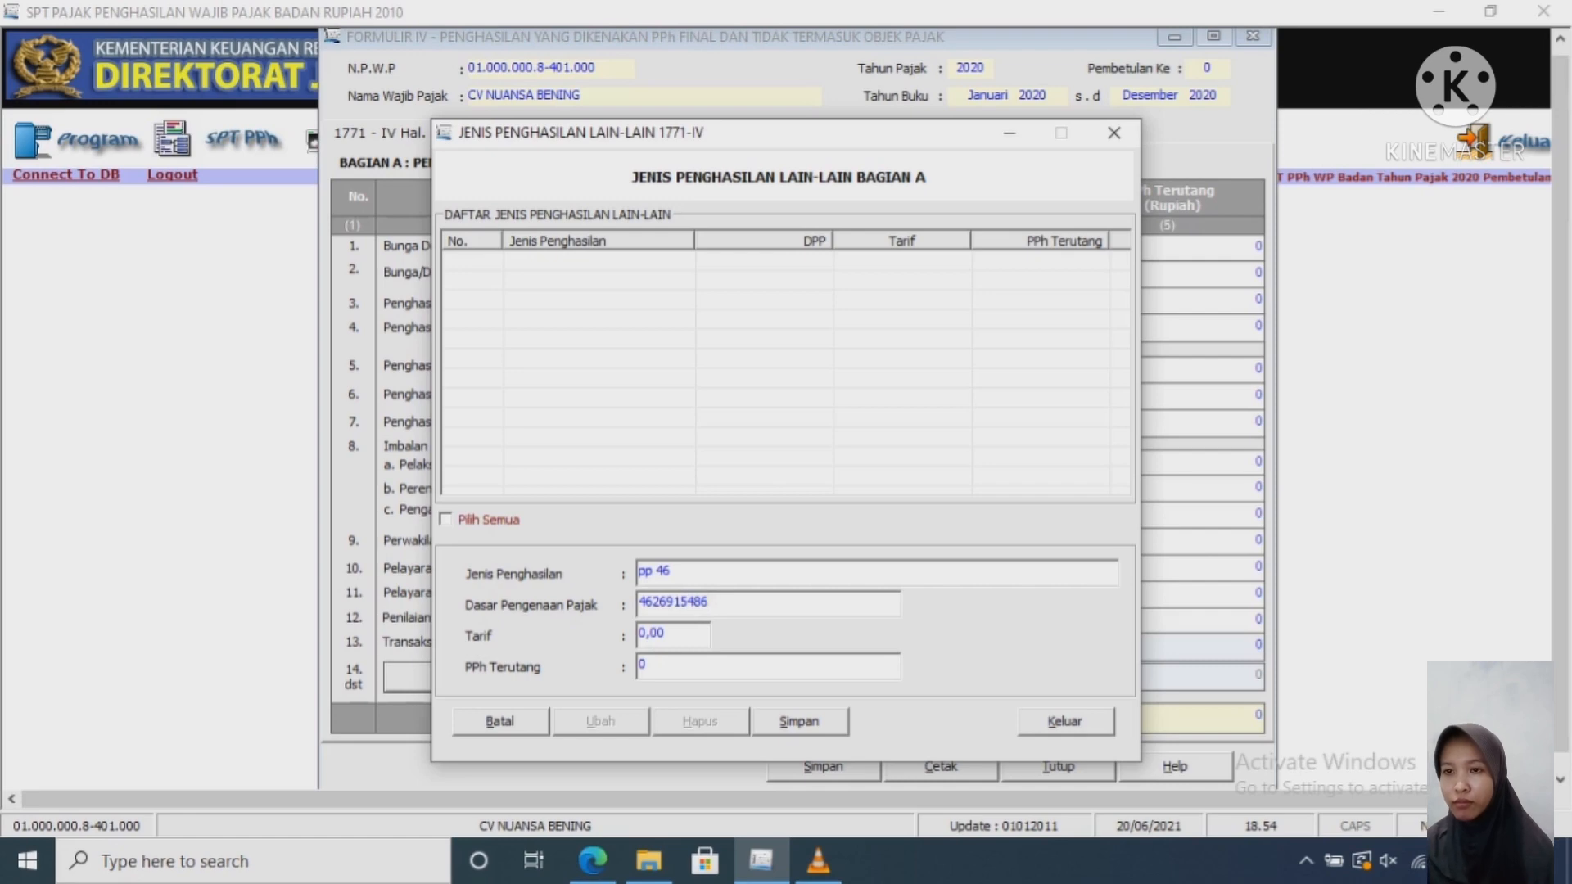
key("Tab")
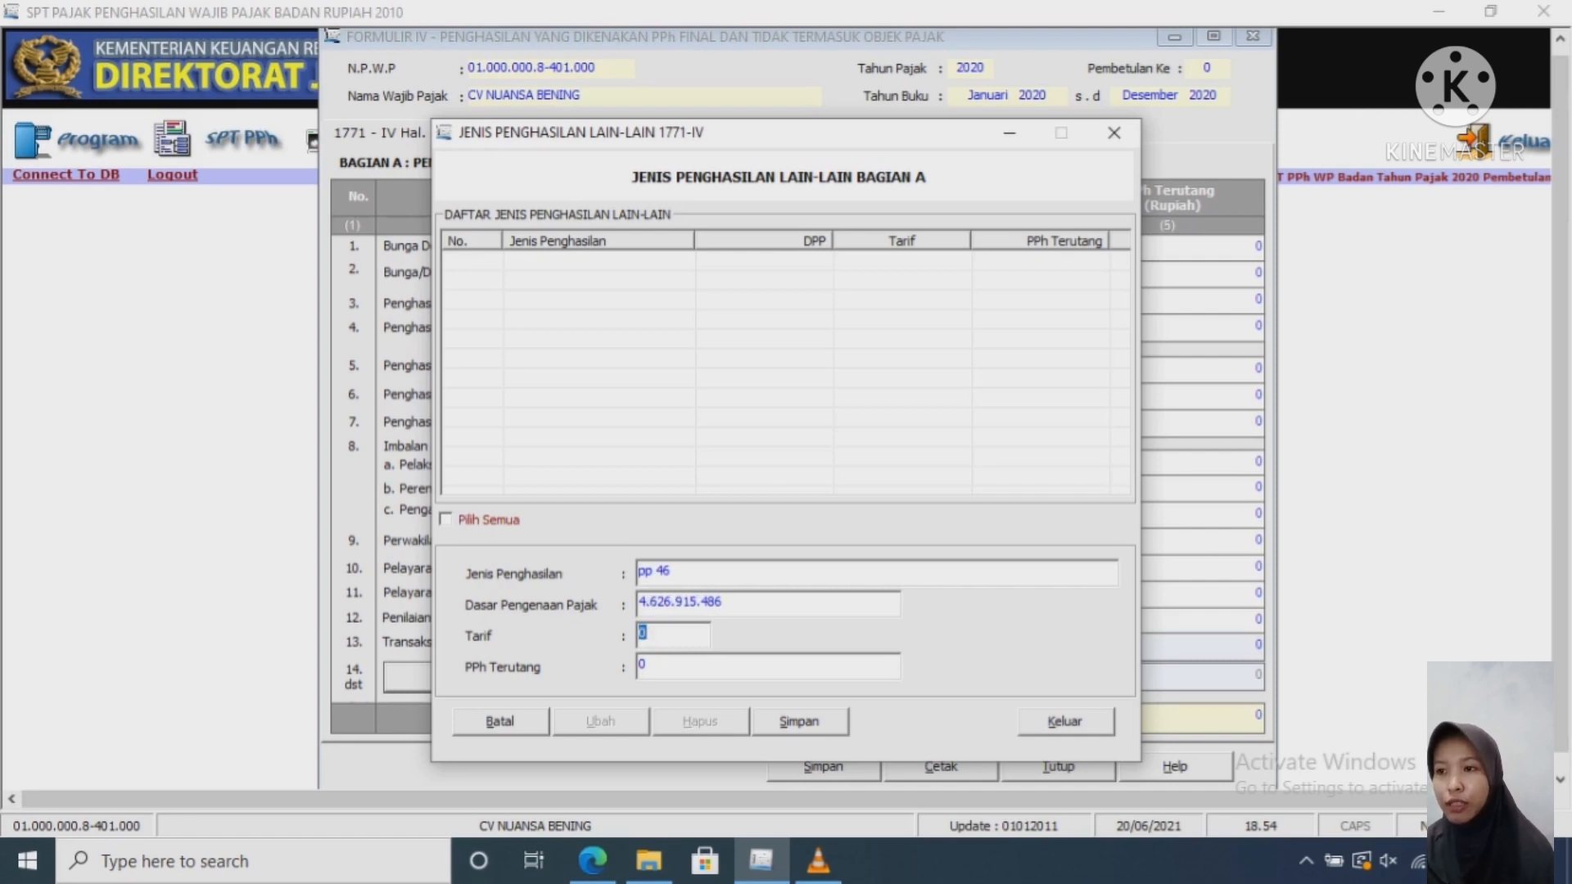
type("0,5")
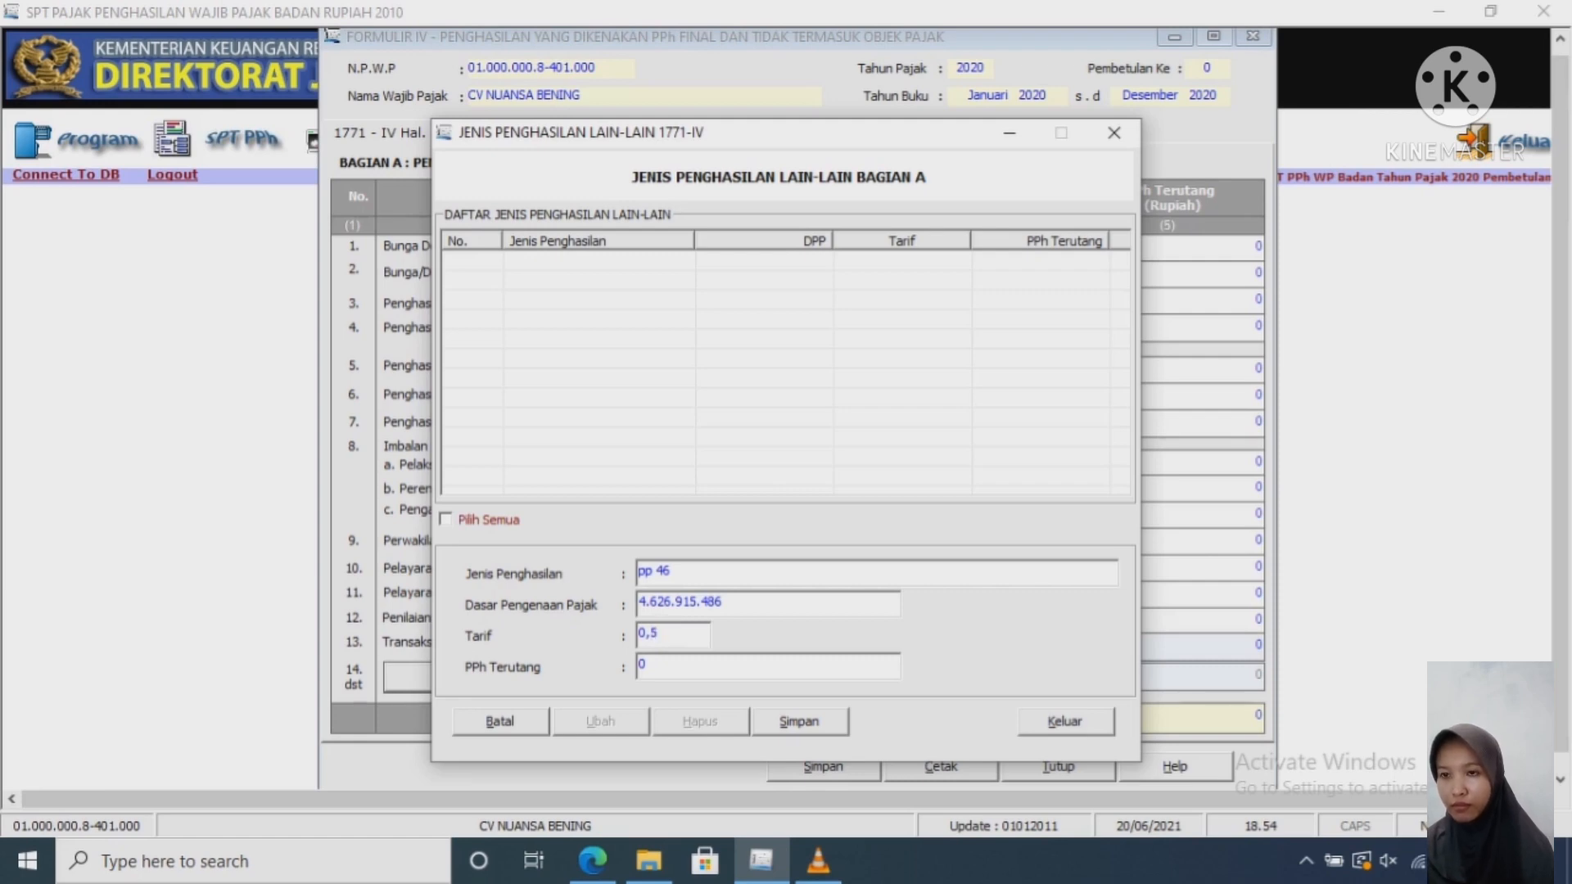
key("Tab")
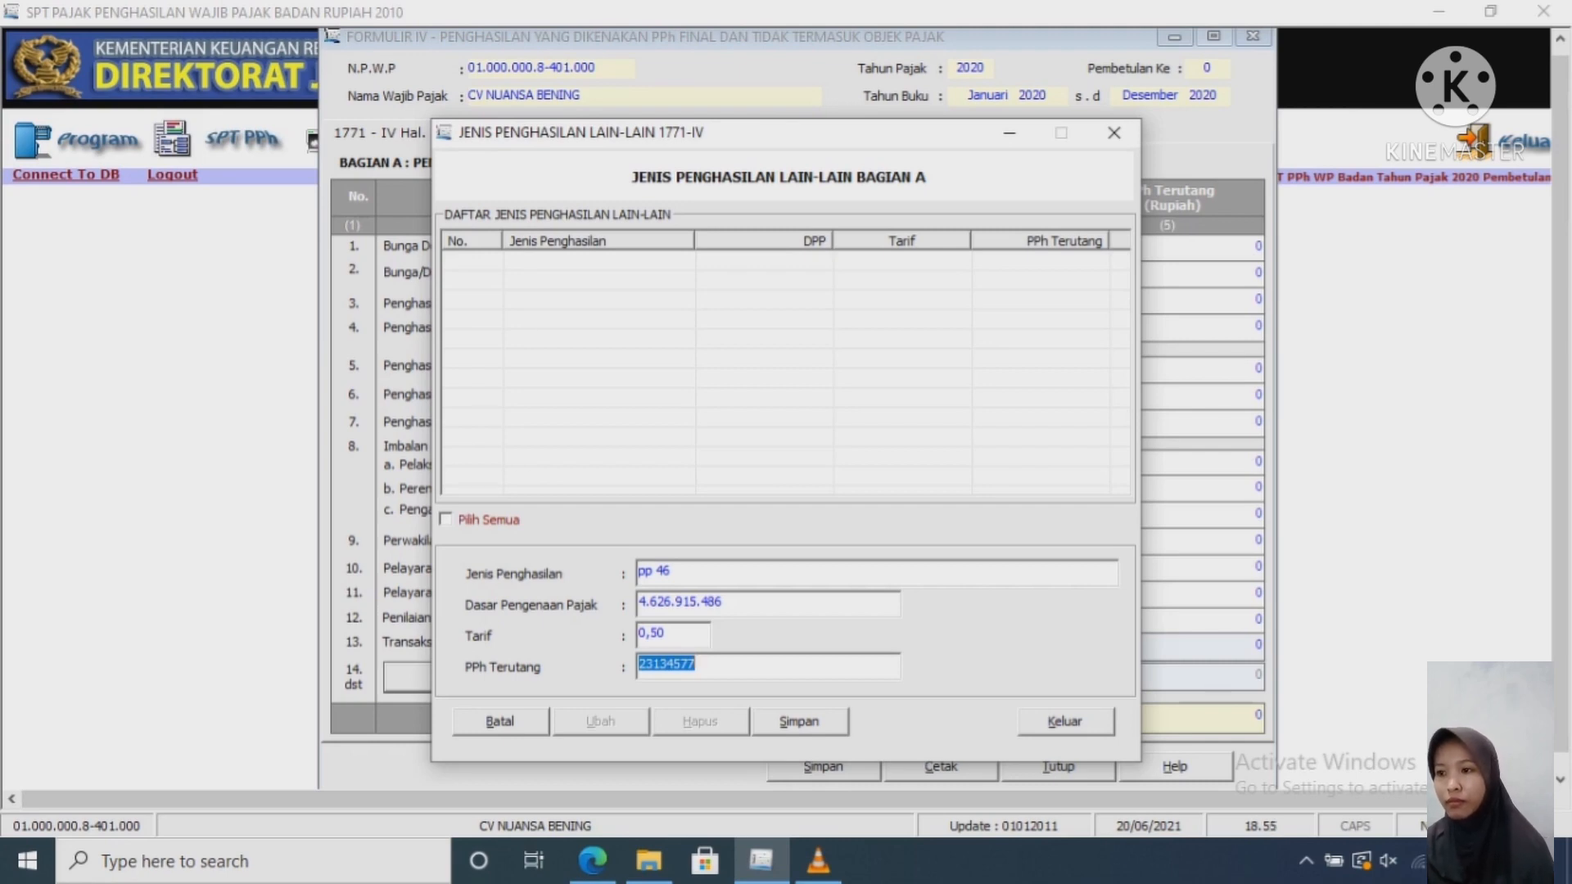
key("Tab")
key("Return")
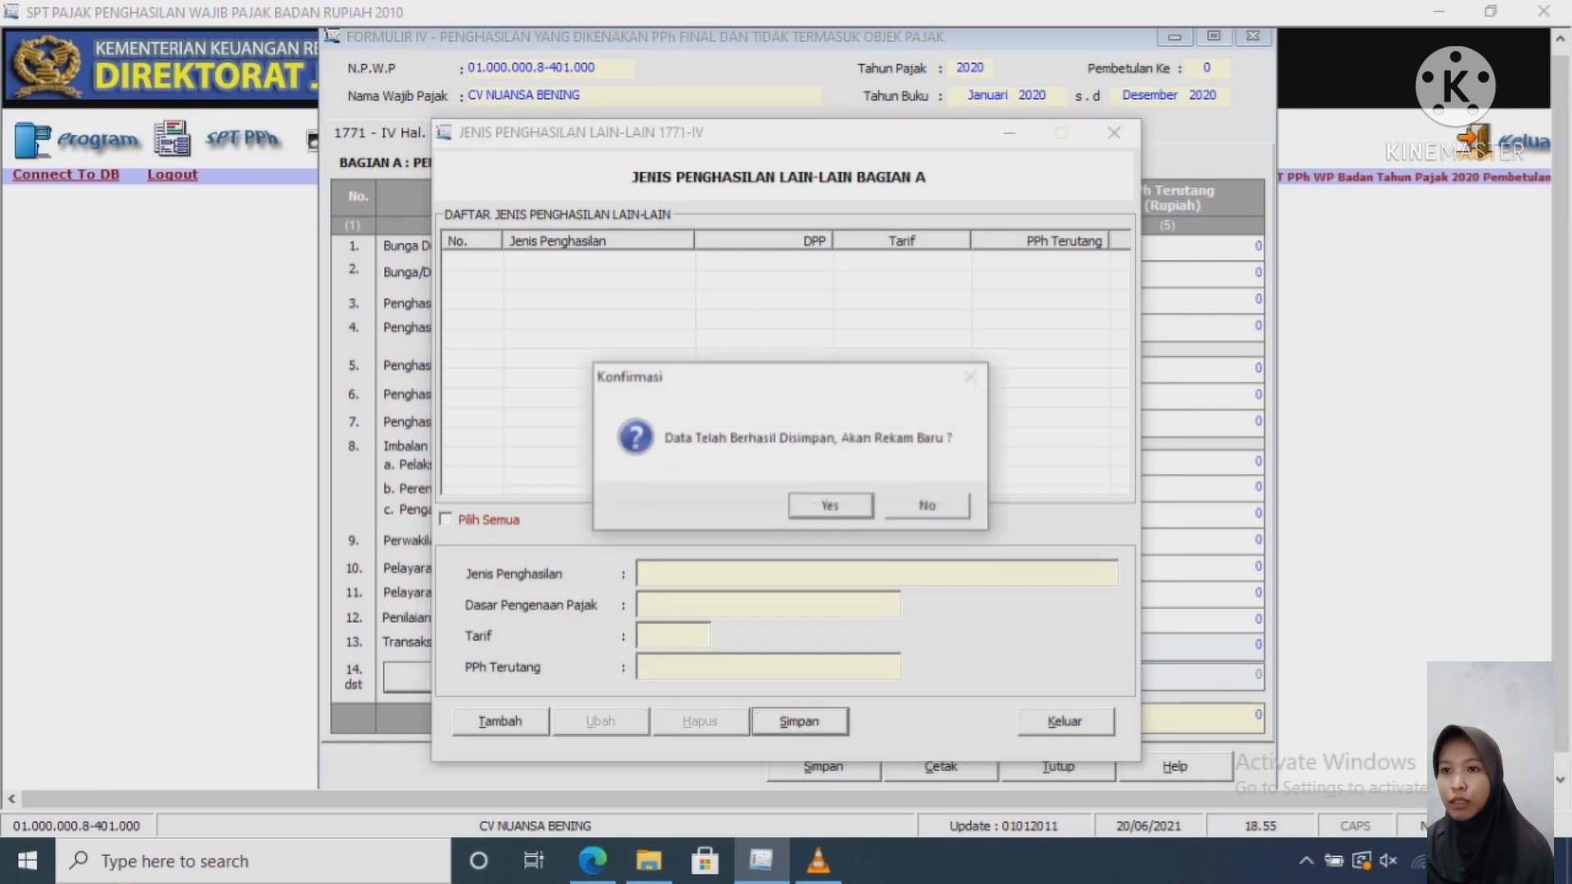
key("Return")
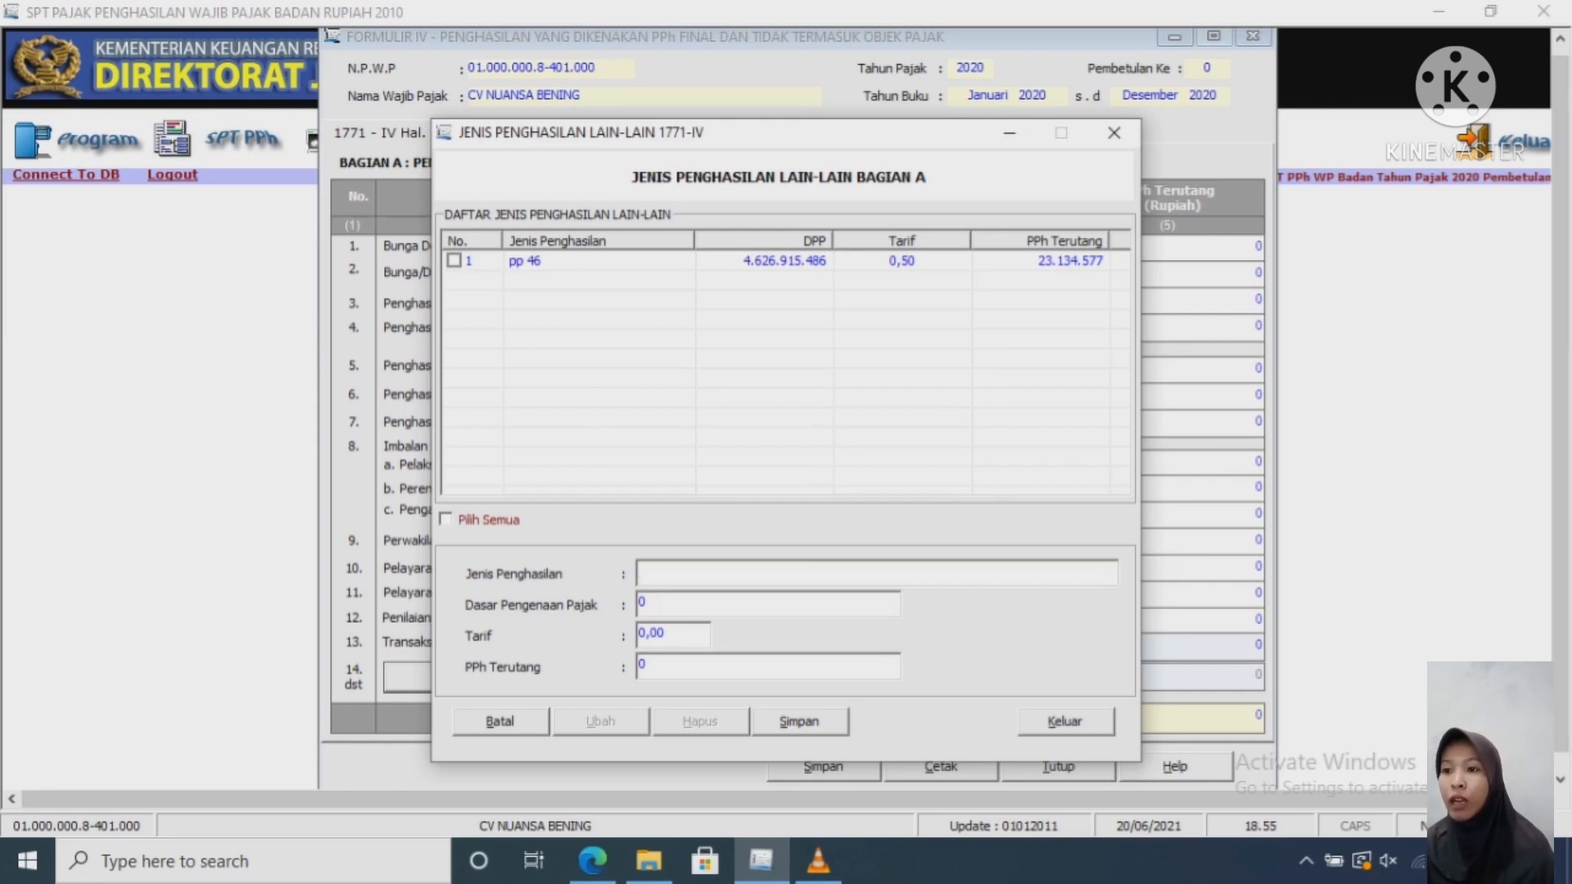
Step: Tick the pp 46 entry and exit the other-income list
left_click(454, 260)
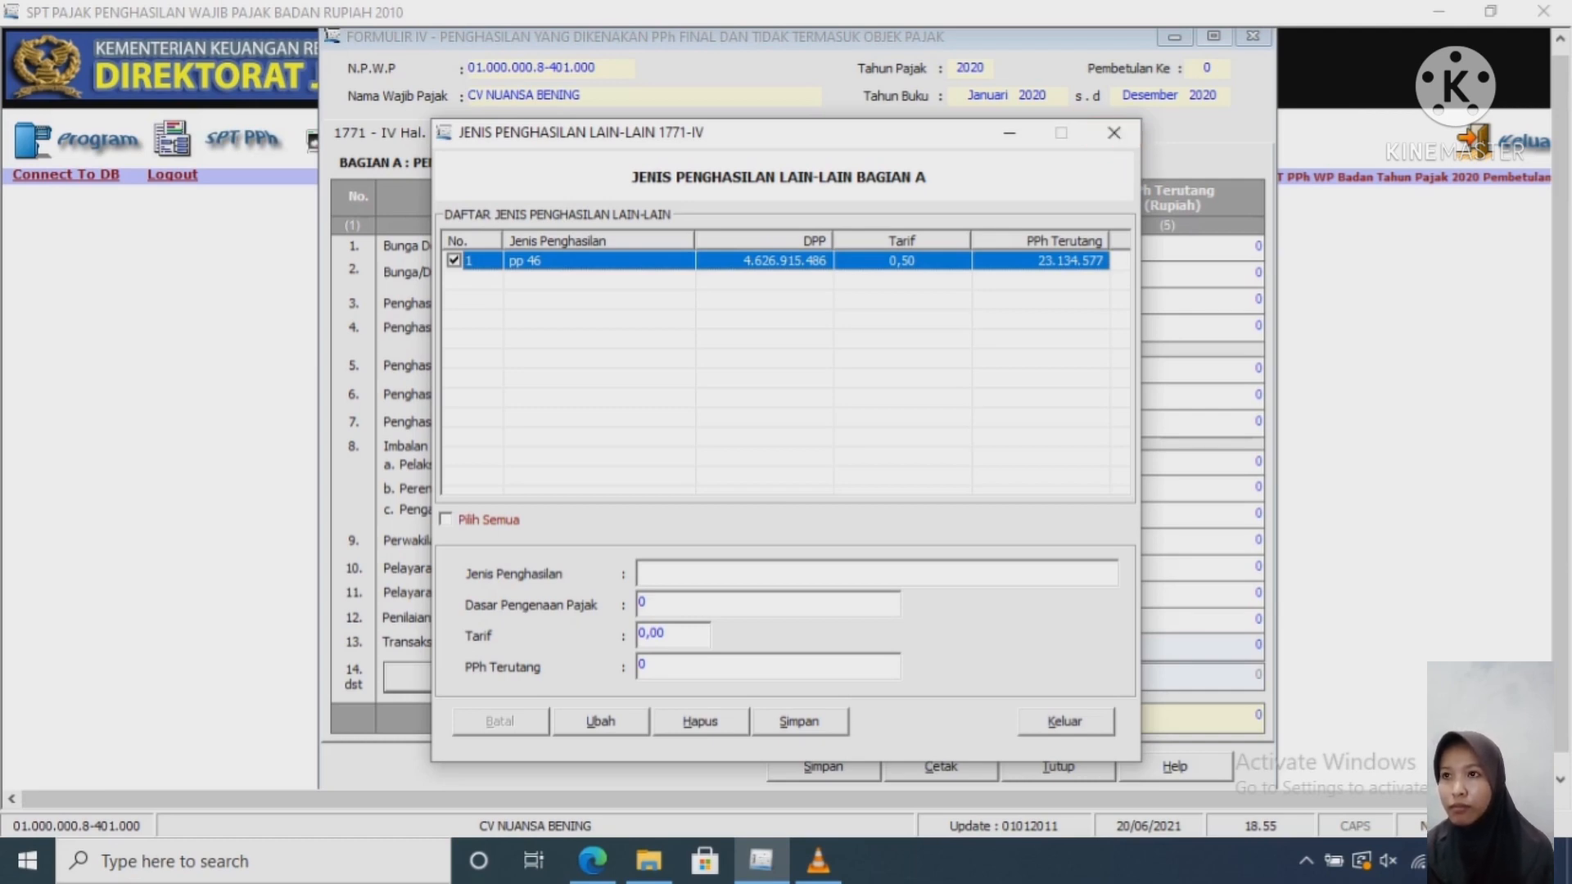
left_click(1065, 721)
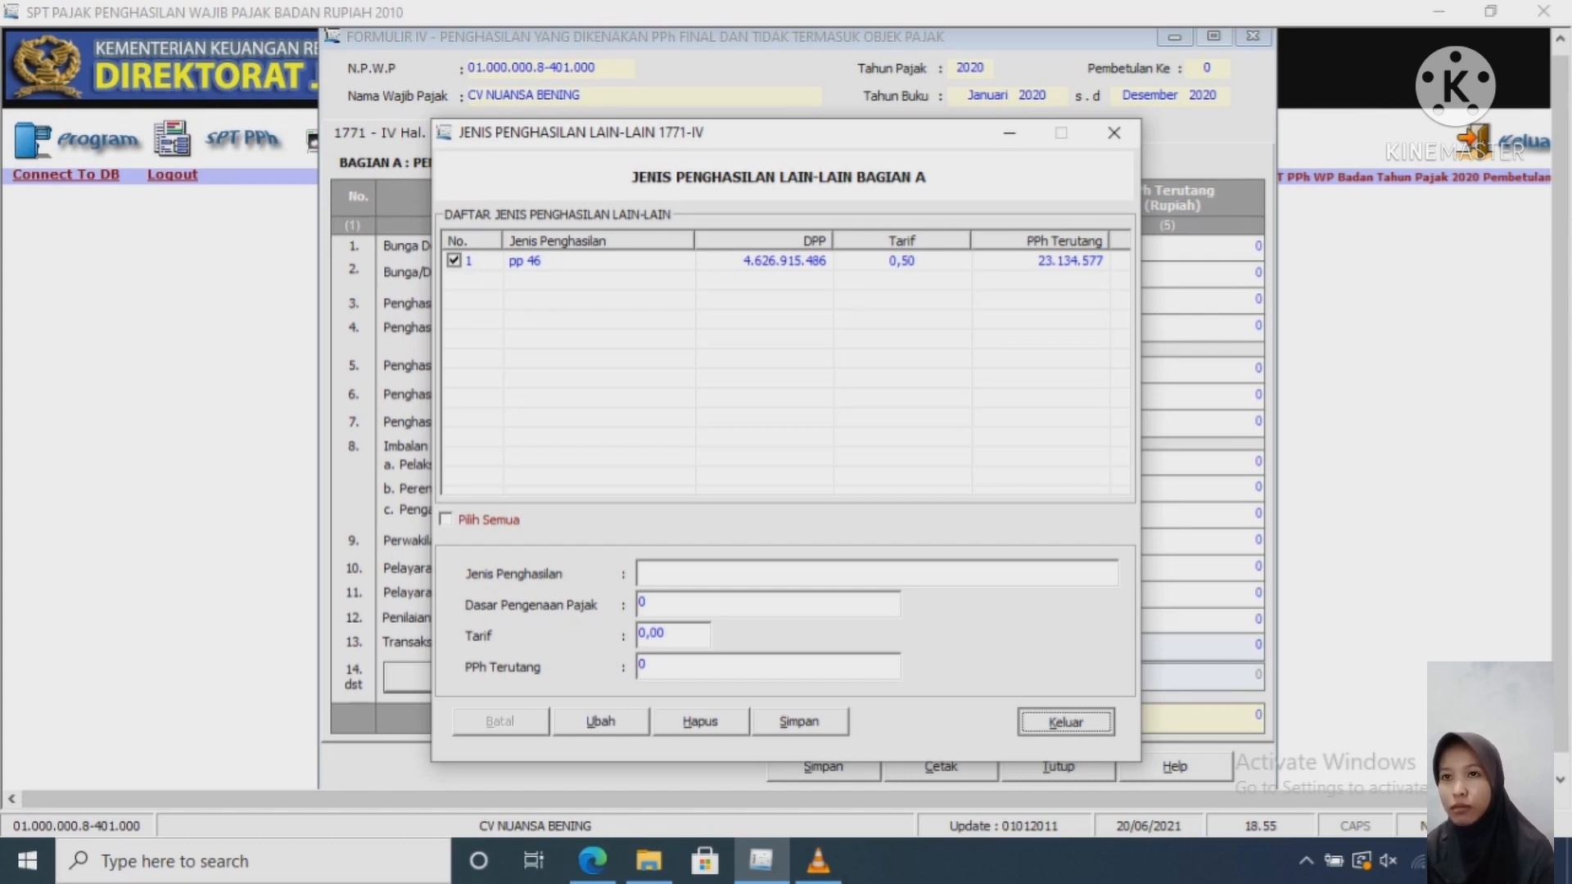
left_click(1066, 722)
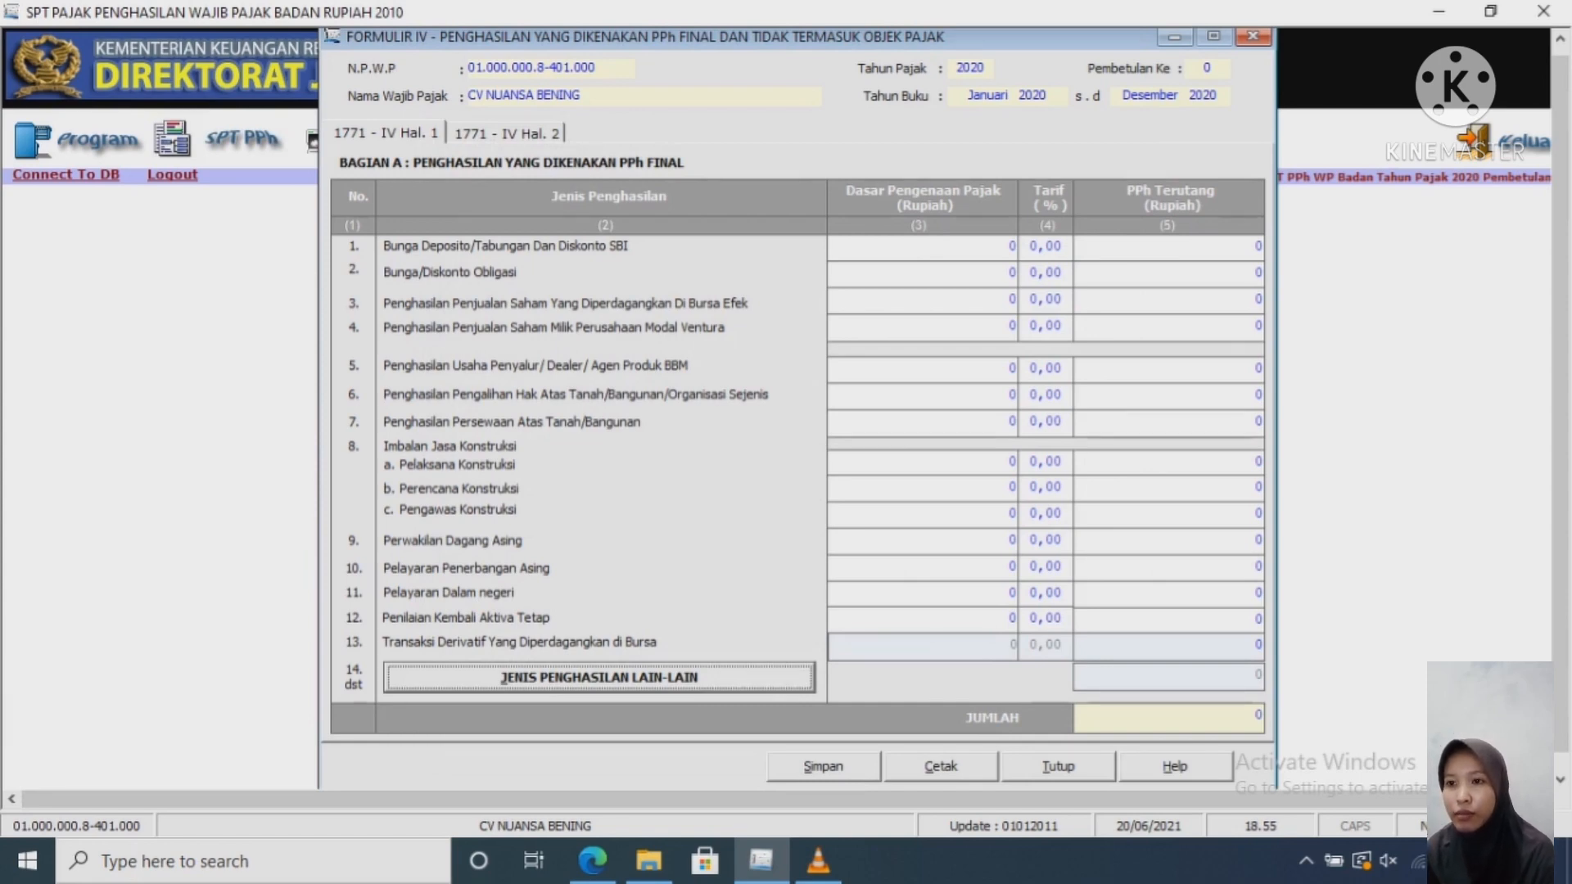
Step: Save Formulir IV, confirm the save messages, and close the form
left_click(823, 767)
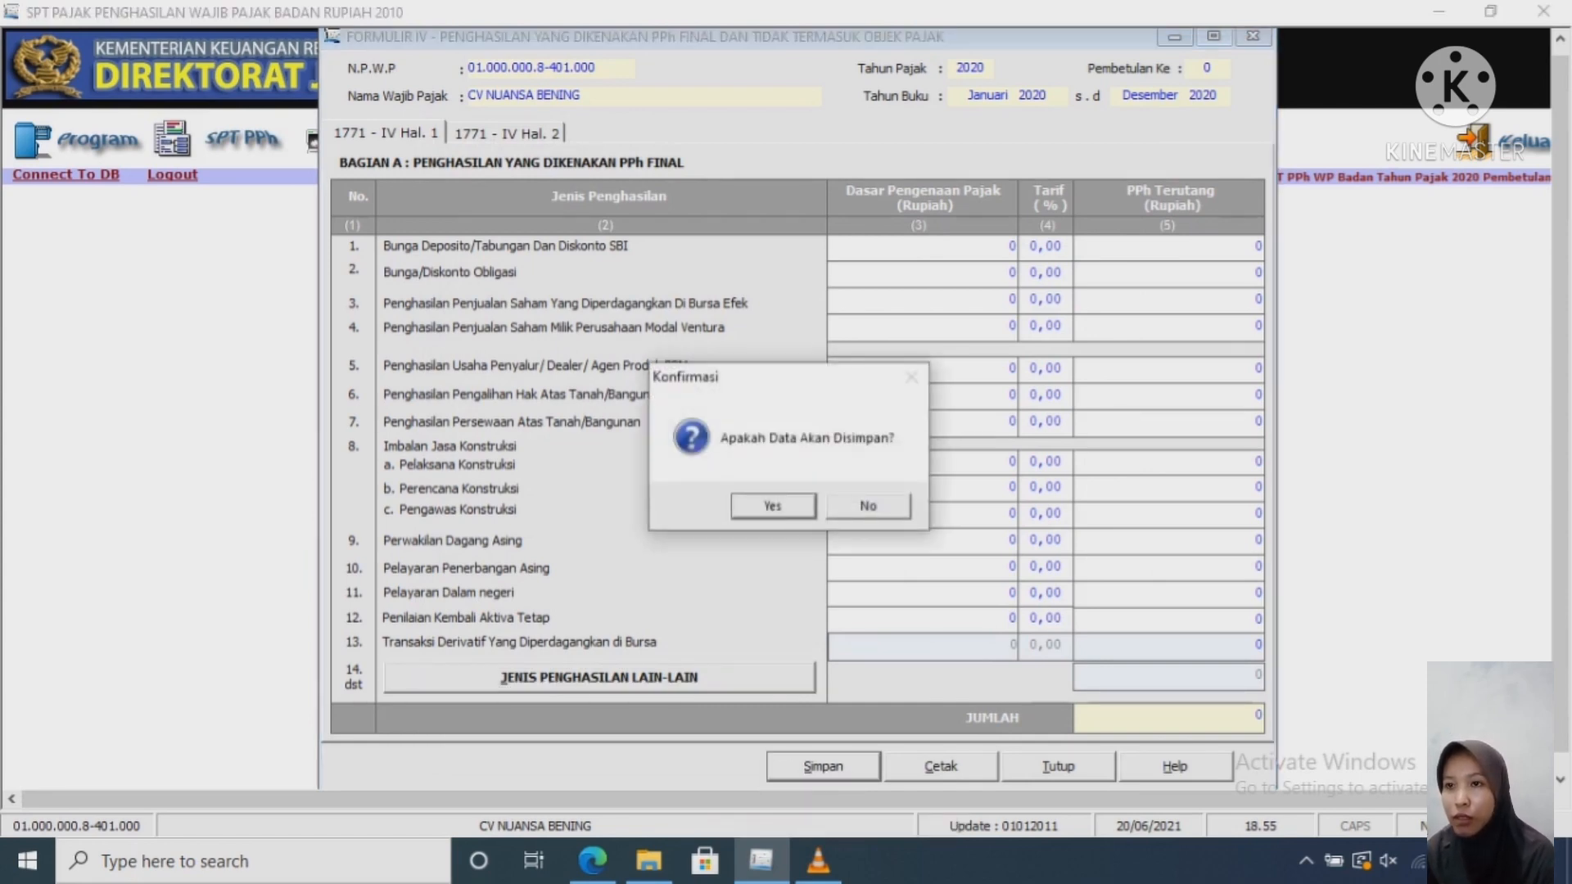
key("Return")
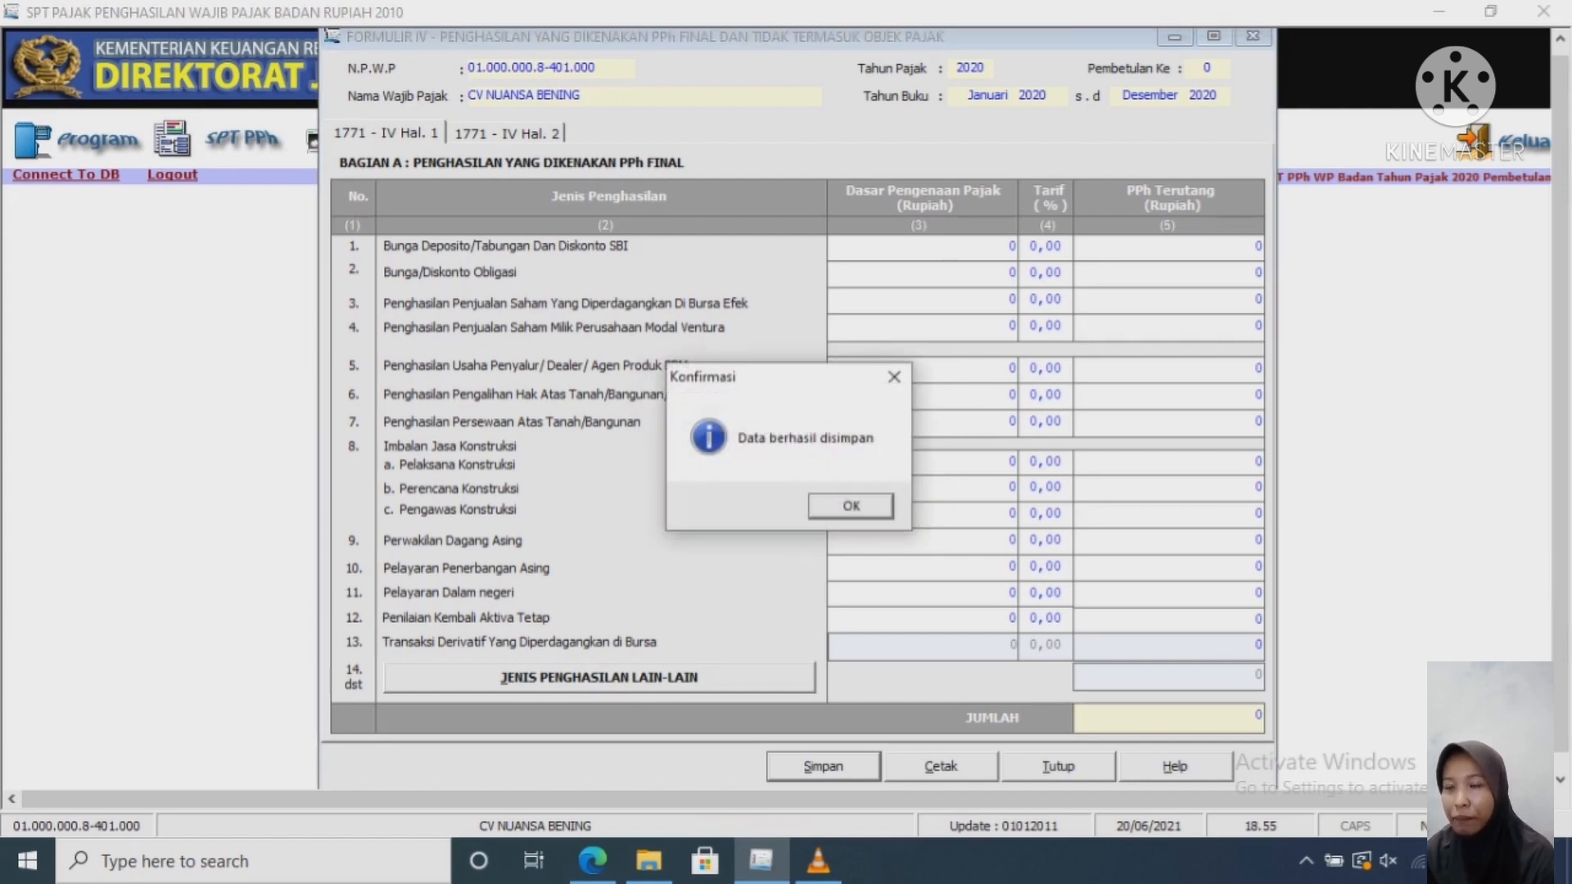
key("Return")
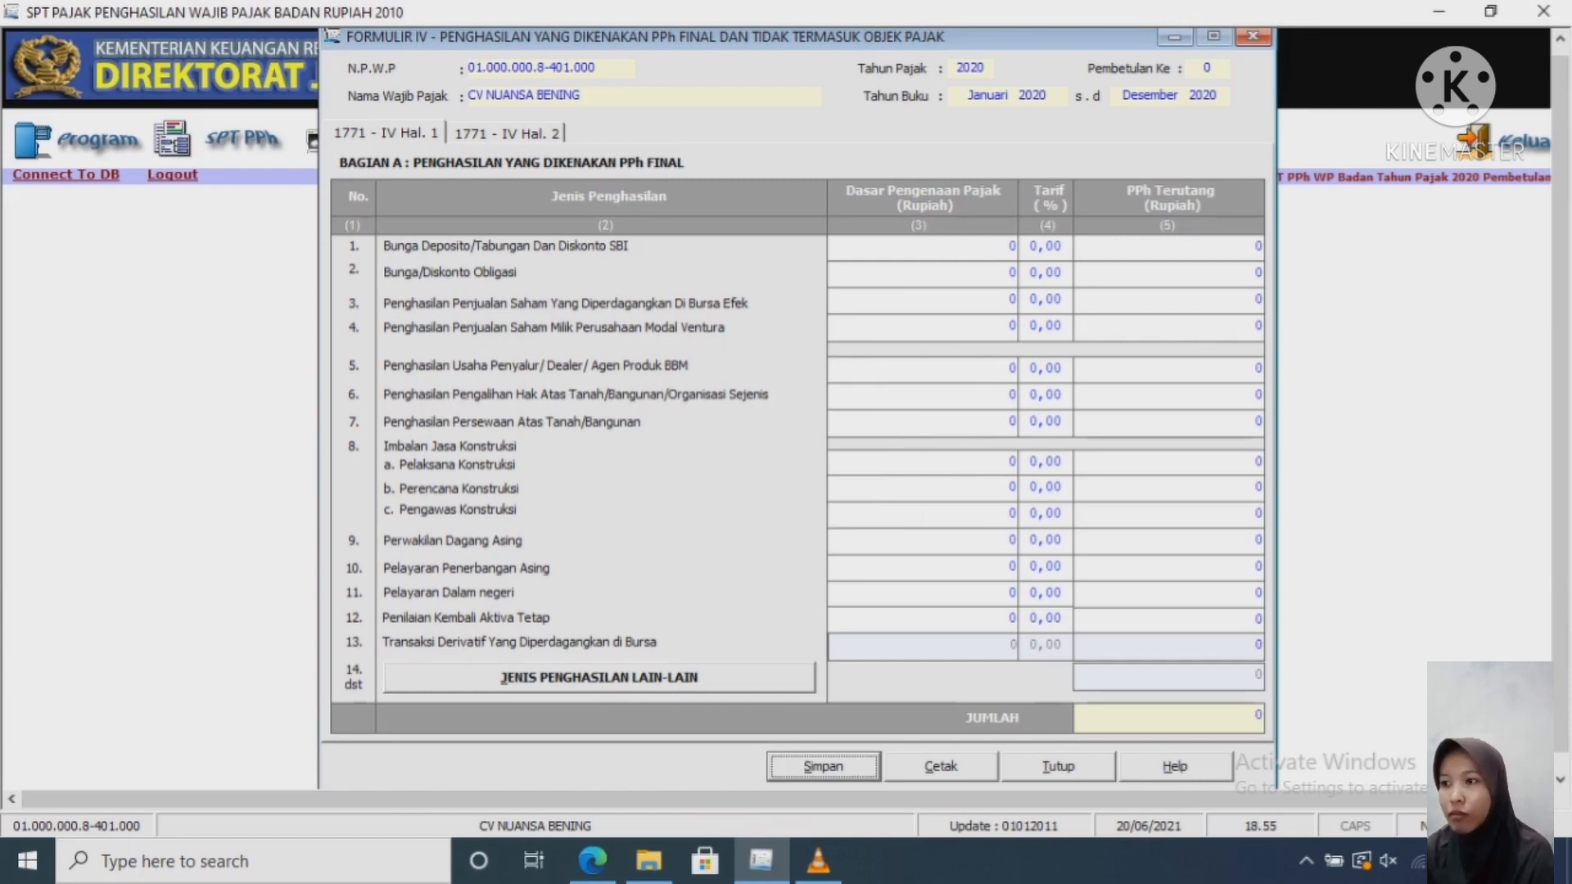
left_click(1253, 36)
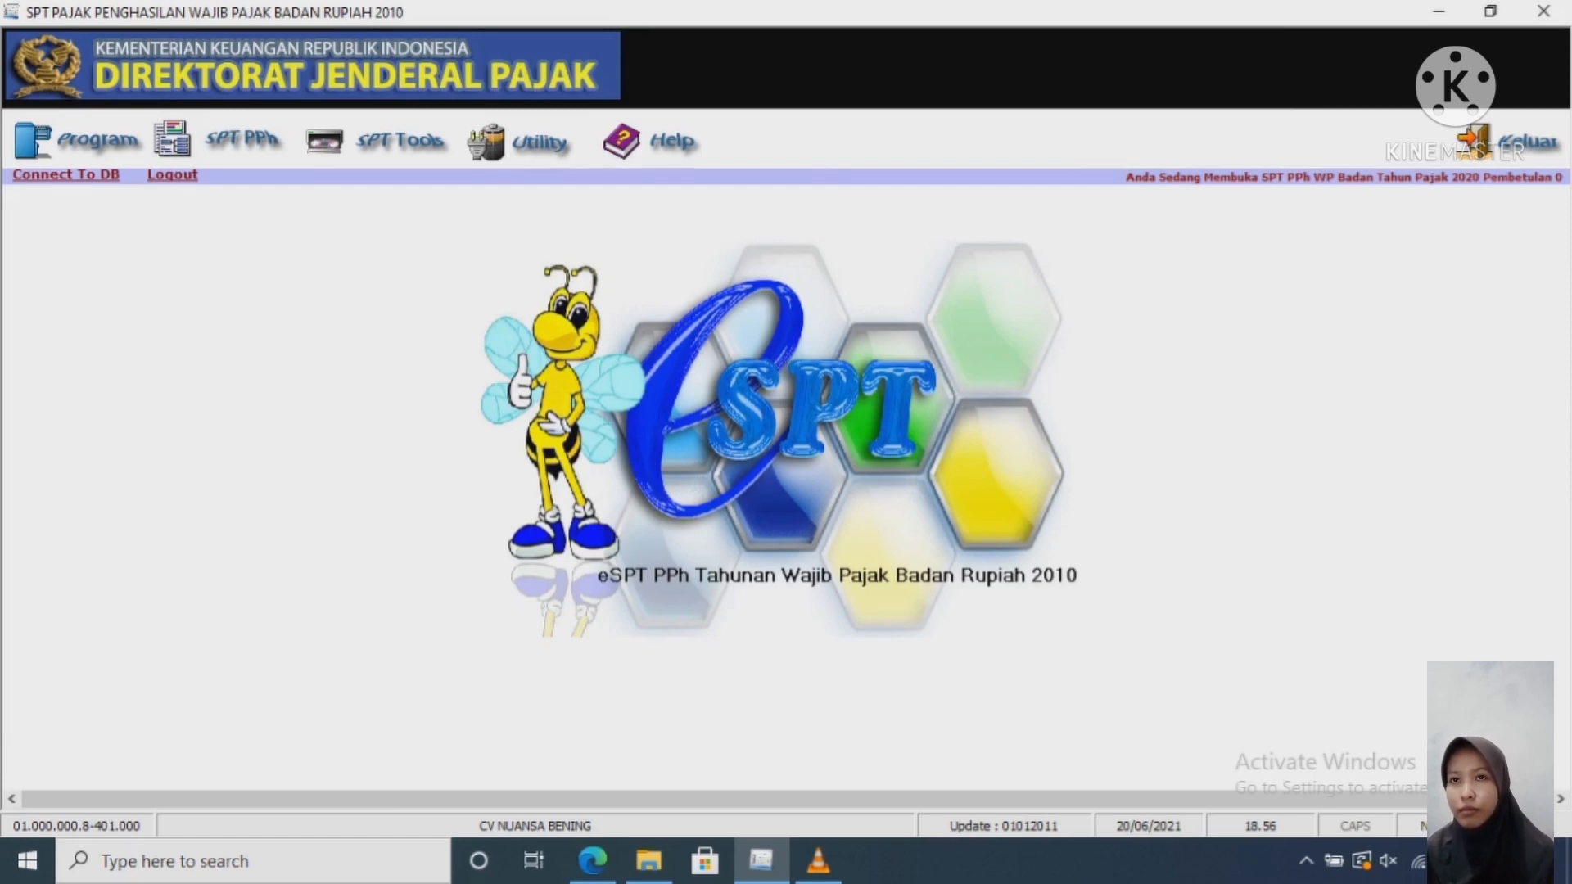
Step: Open Formulir 1771-III from the SPT PPh attachments, then close it again
left_click(241, 139)
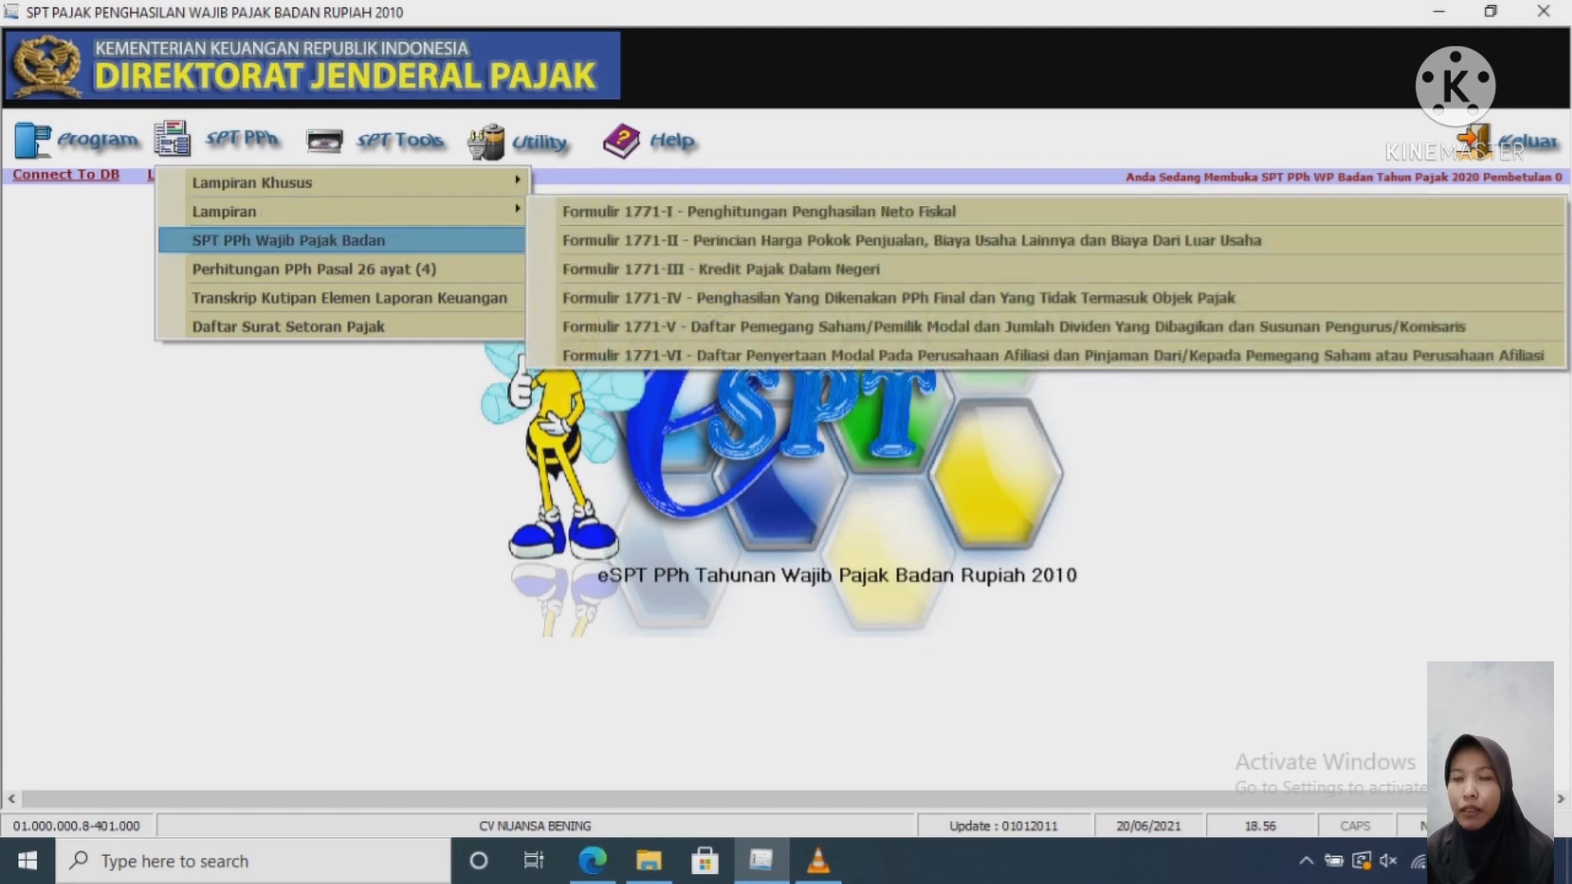
mouse_move(224, 211)
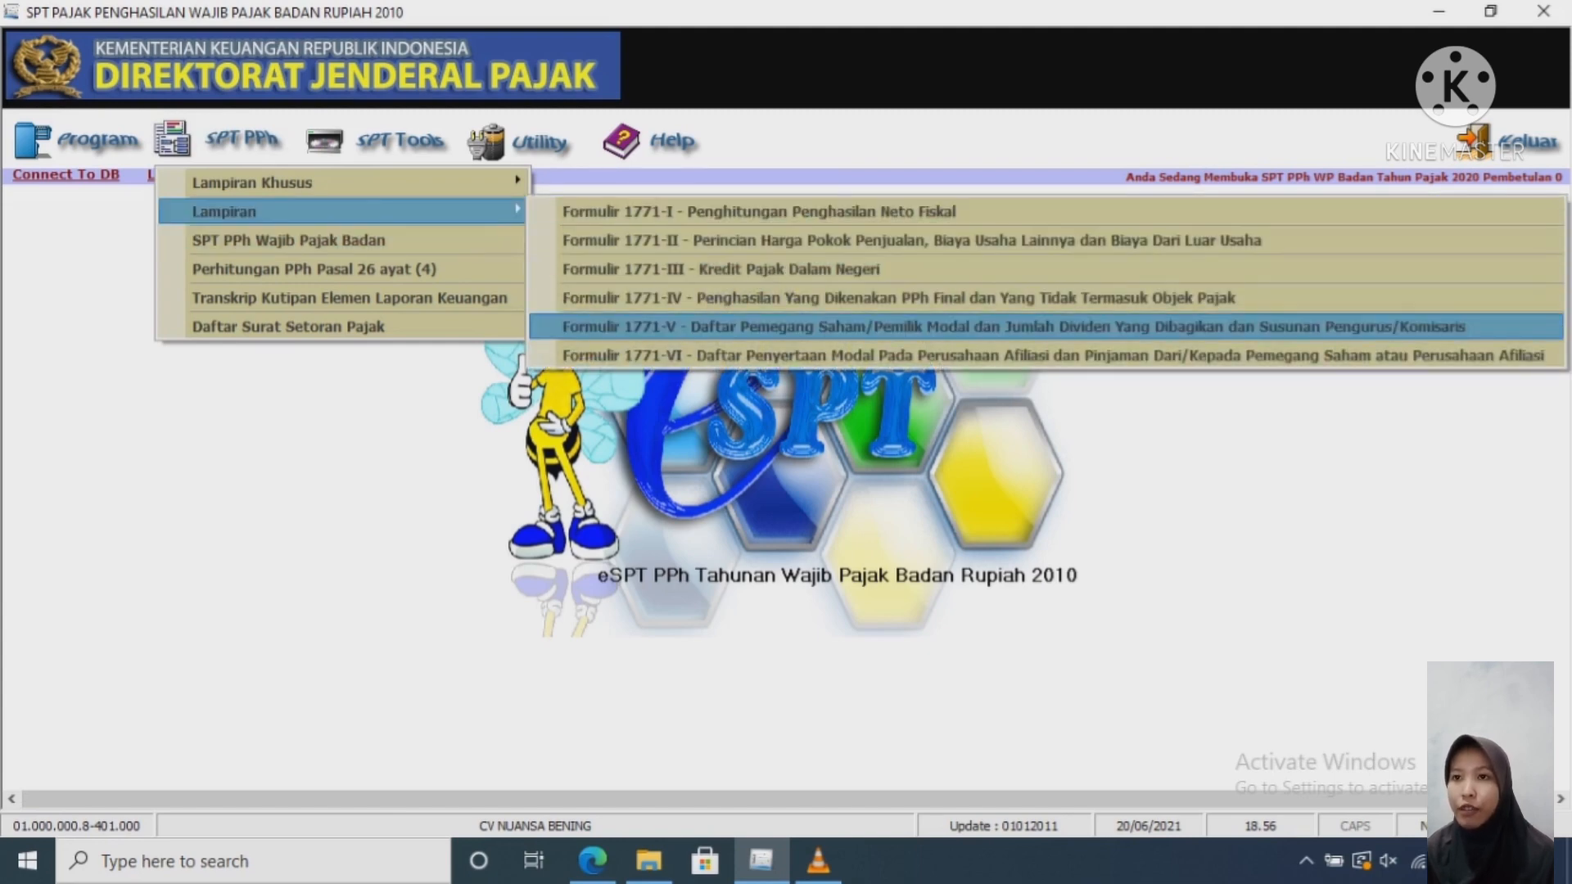
left_click(721, 270)
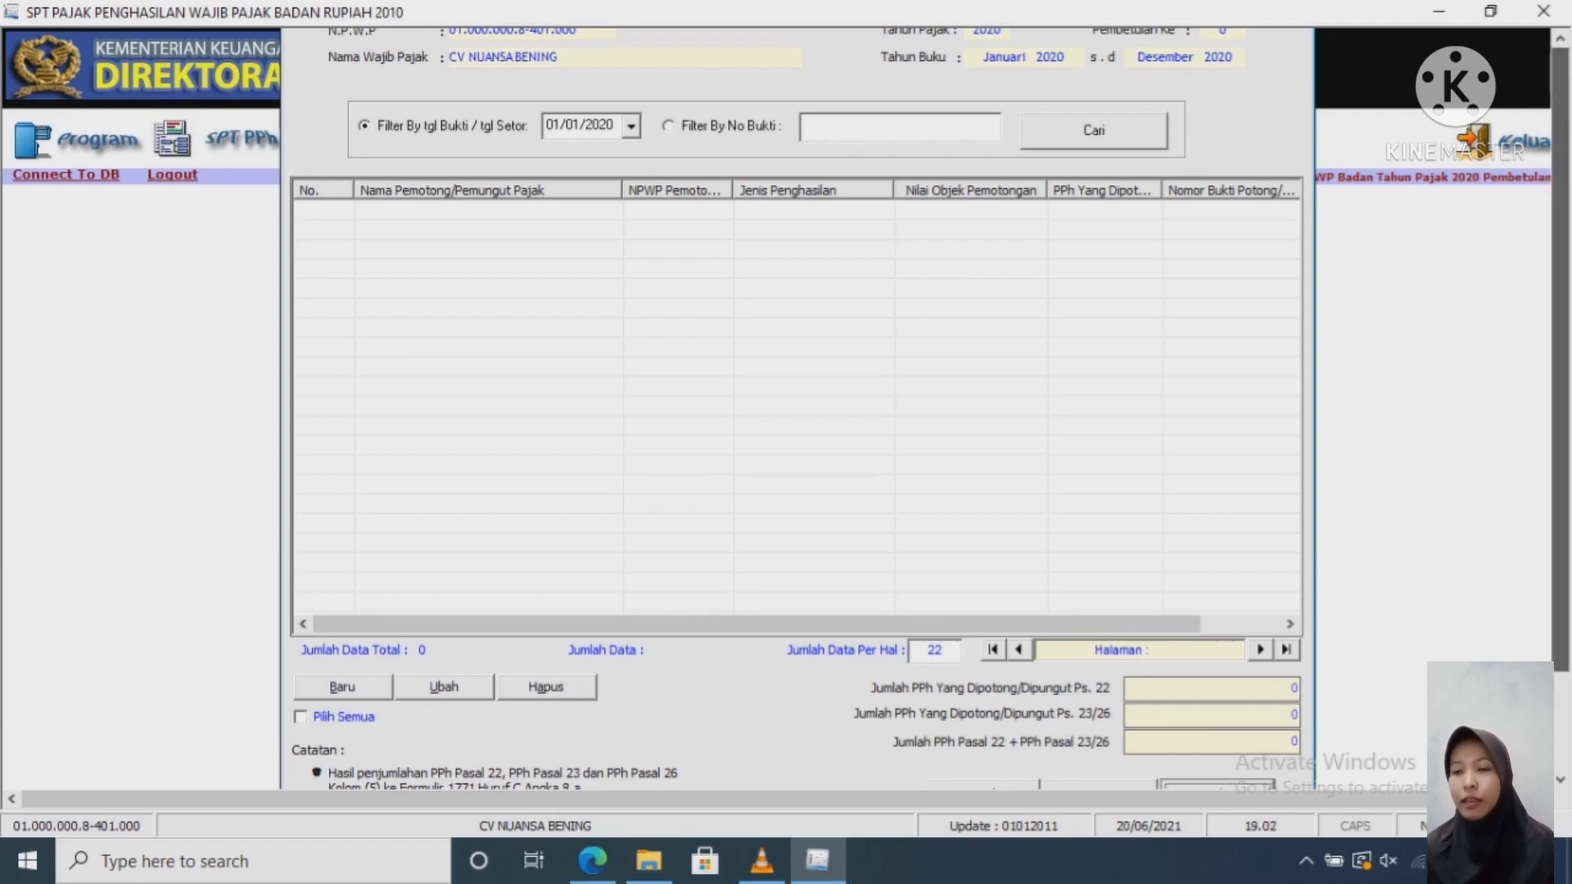
scroll(786, 409, "up", 2)
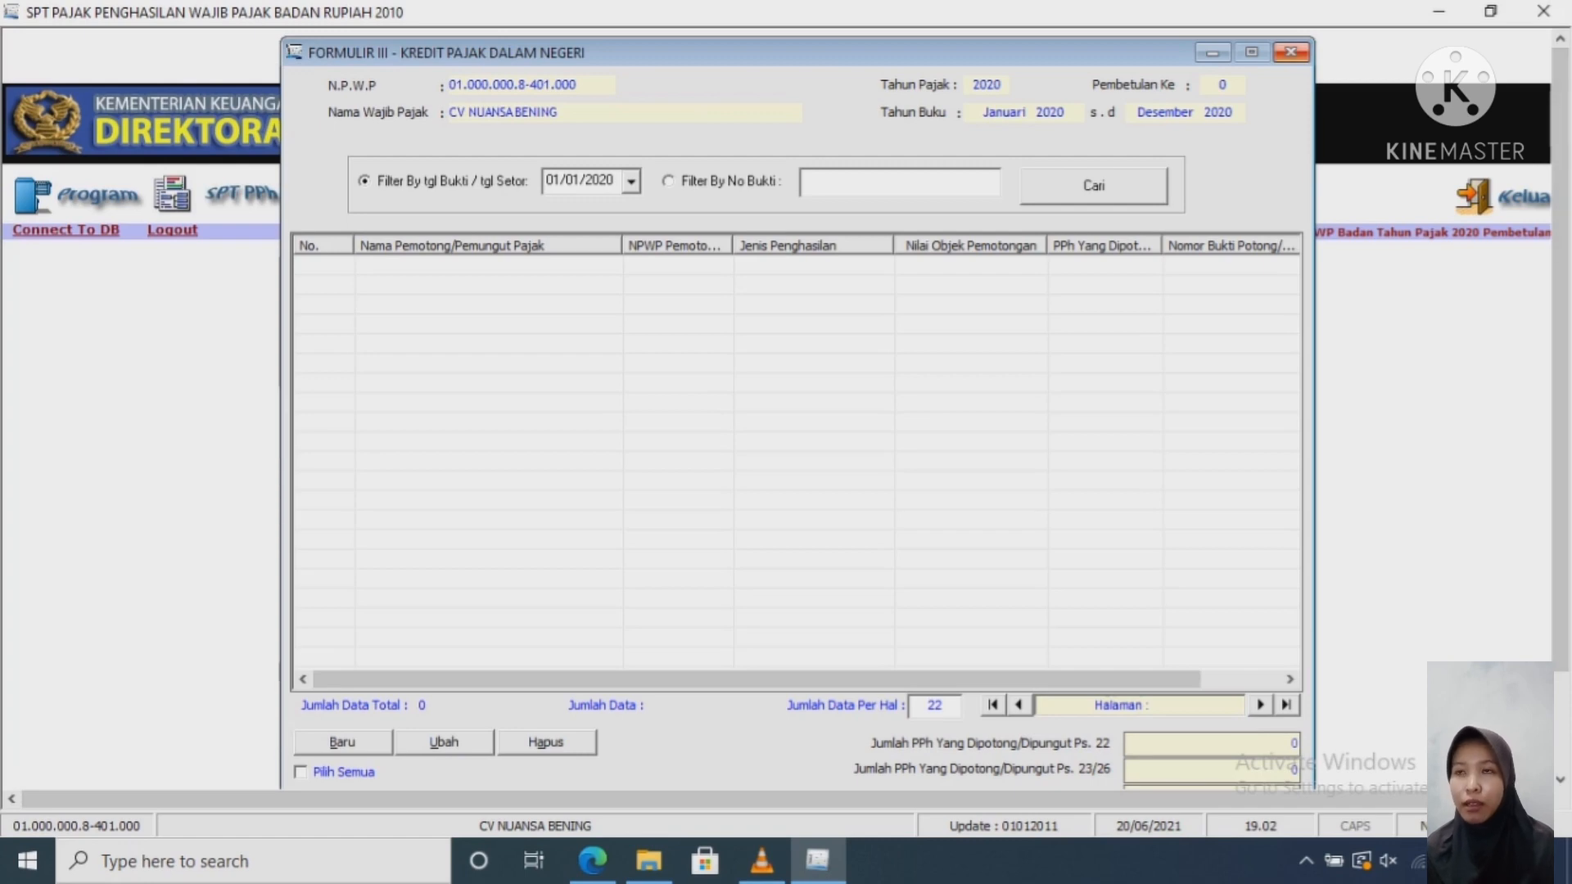
key("ctrl+F4")
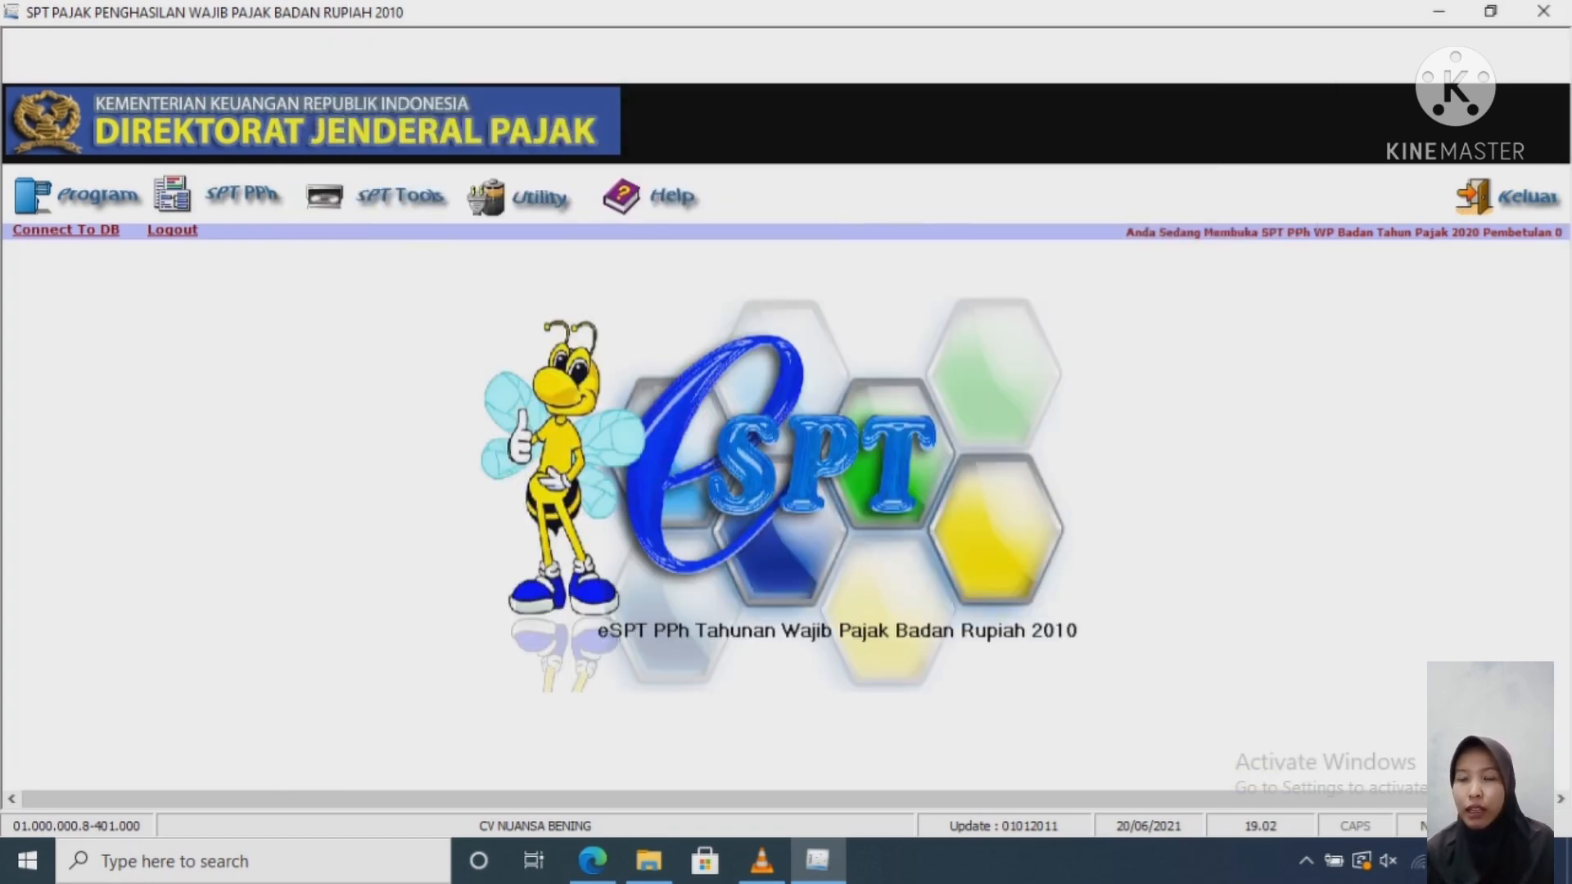
Step: Open Formulir 1771-II, the cost of goods sold and expenses breakdown
left_click(237, 195)
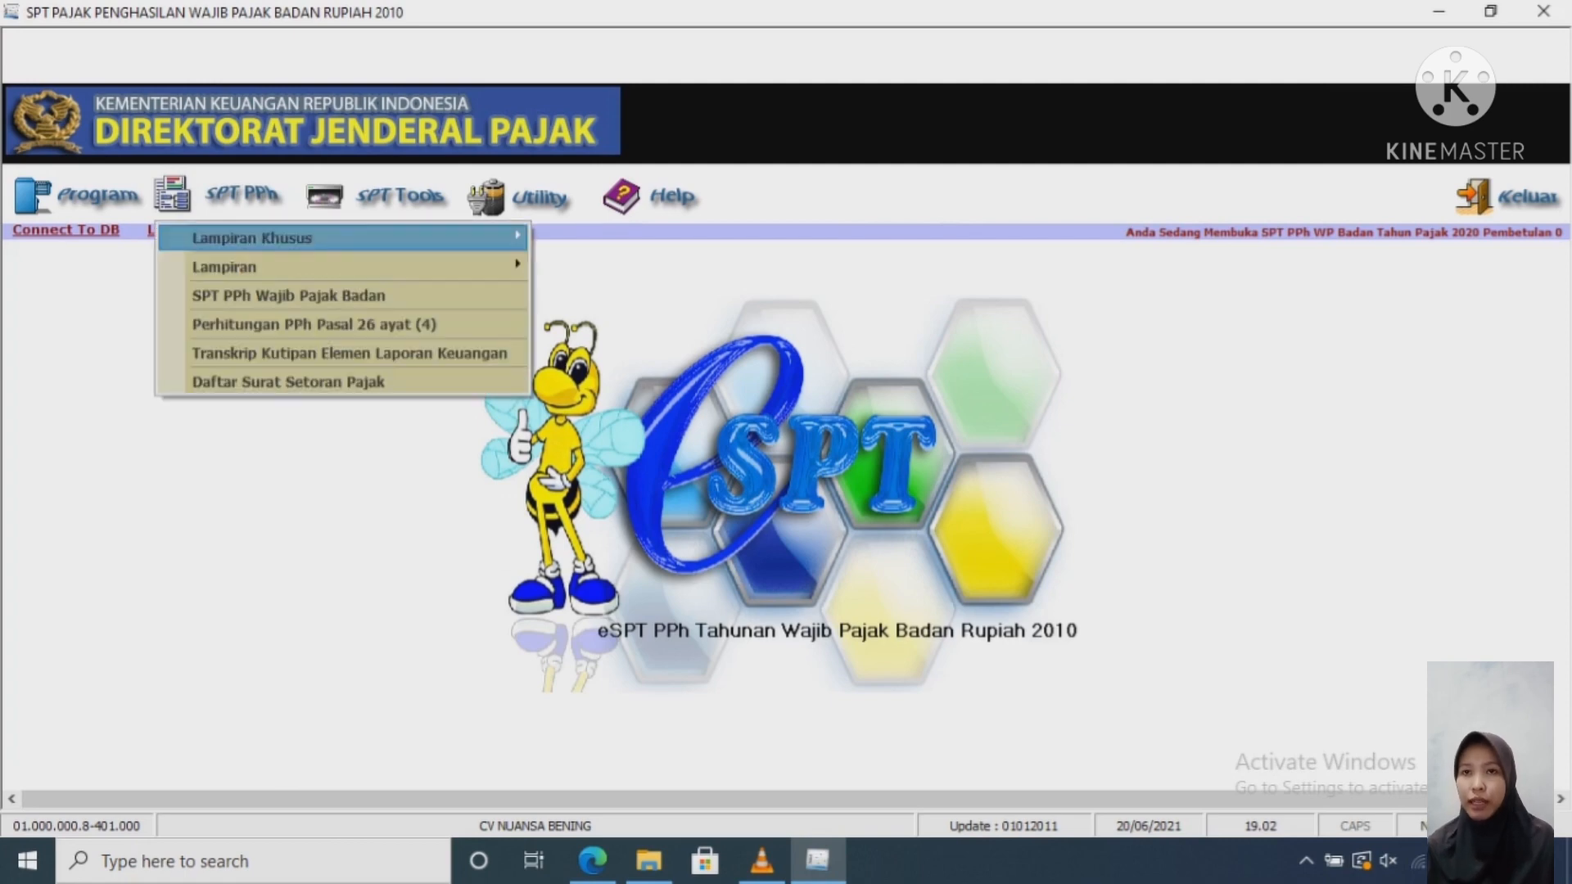
mouse_move(224, 267)
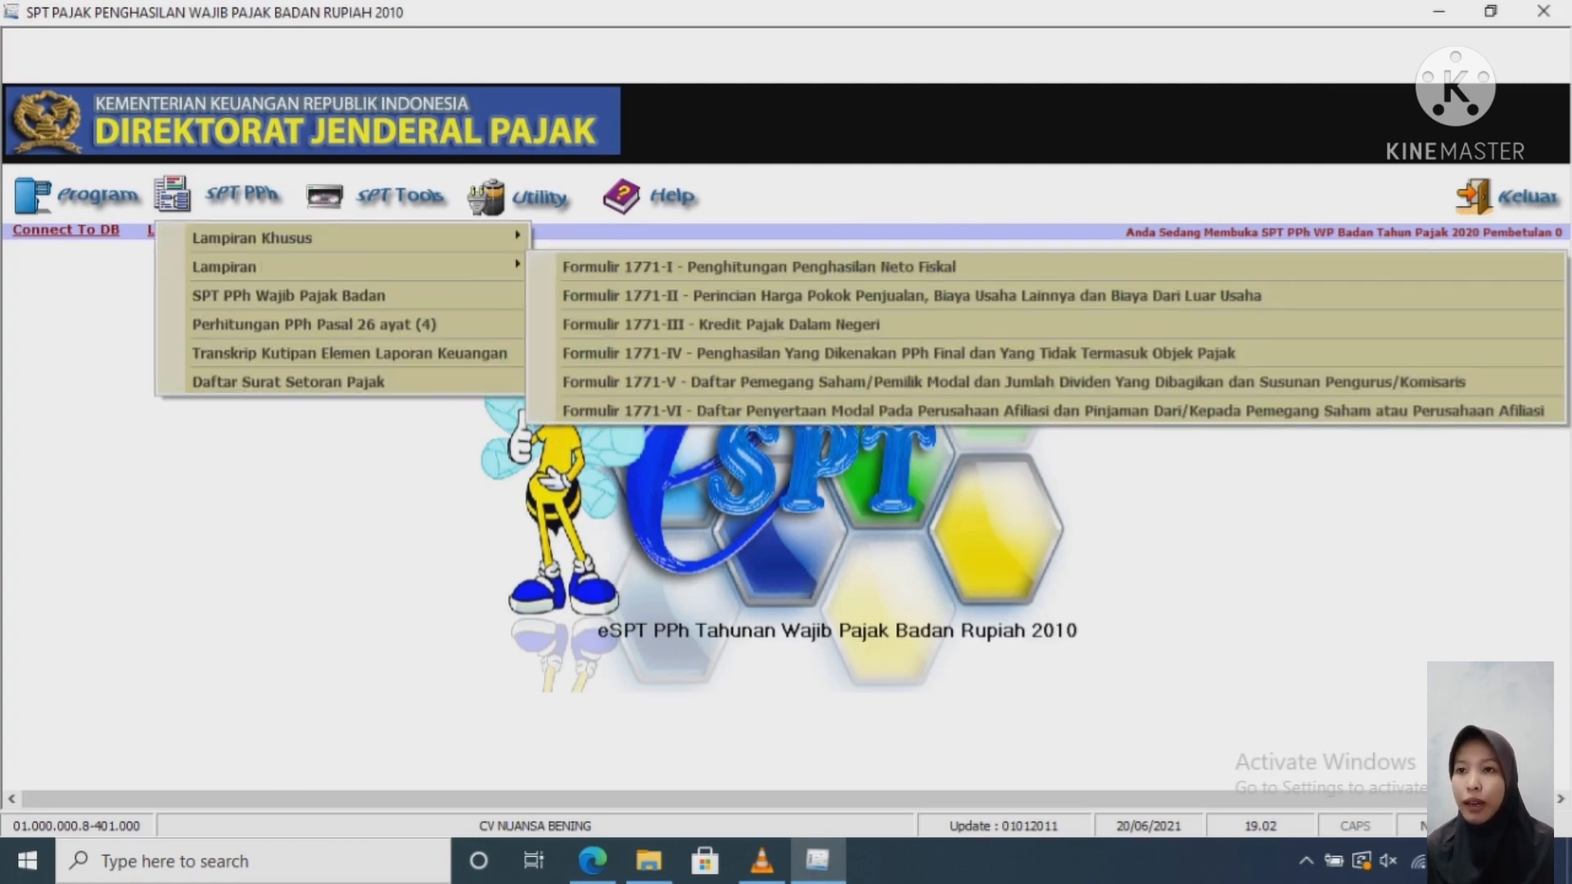
key("Down")
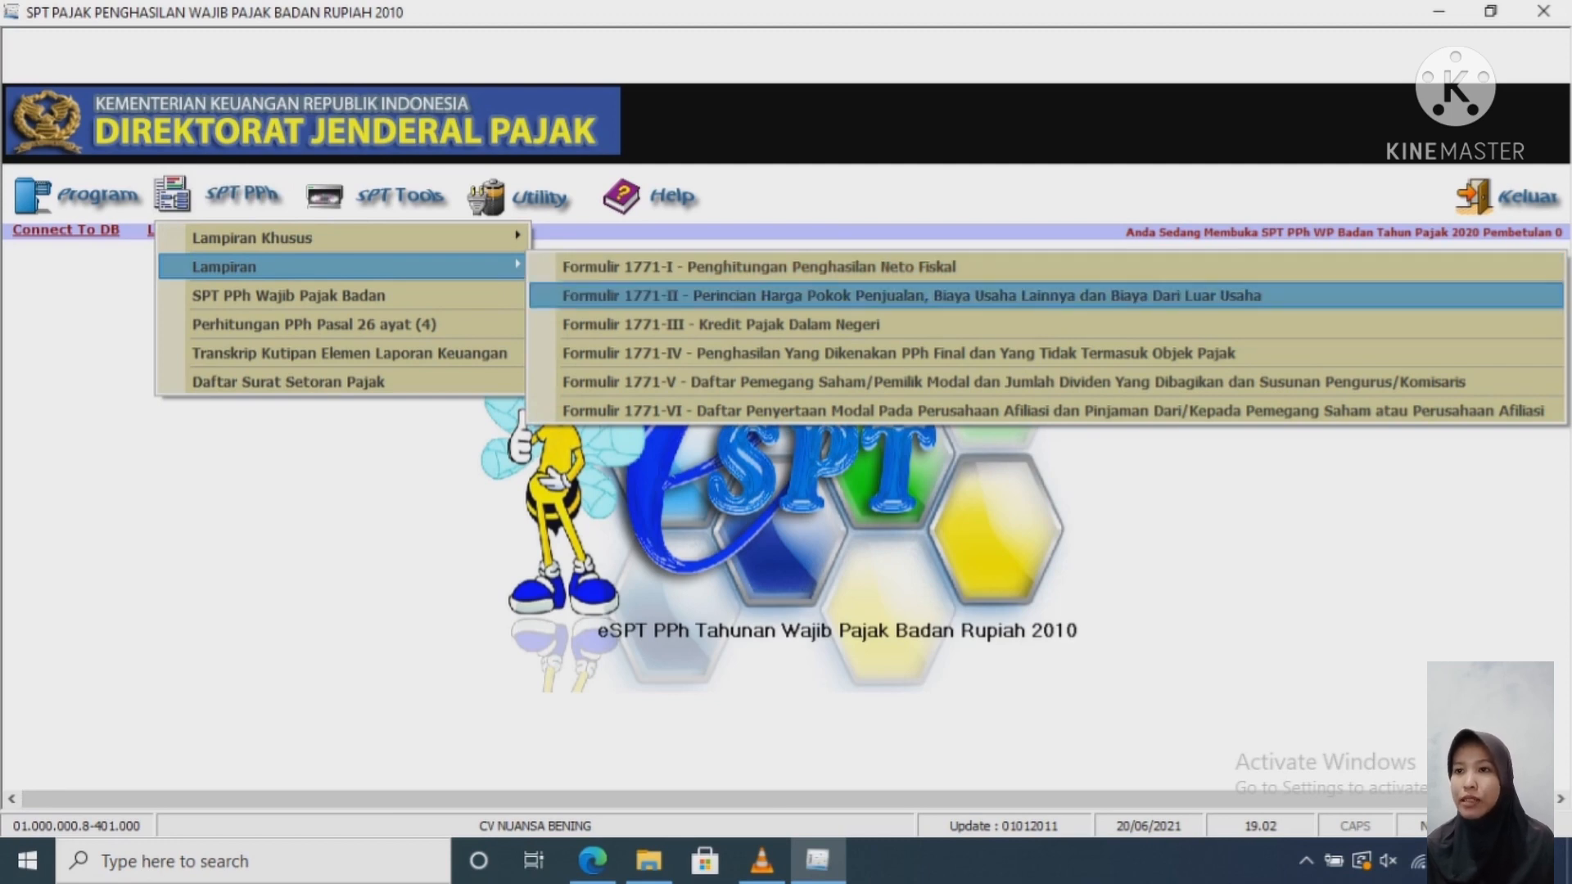
key("Return")
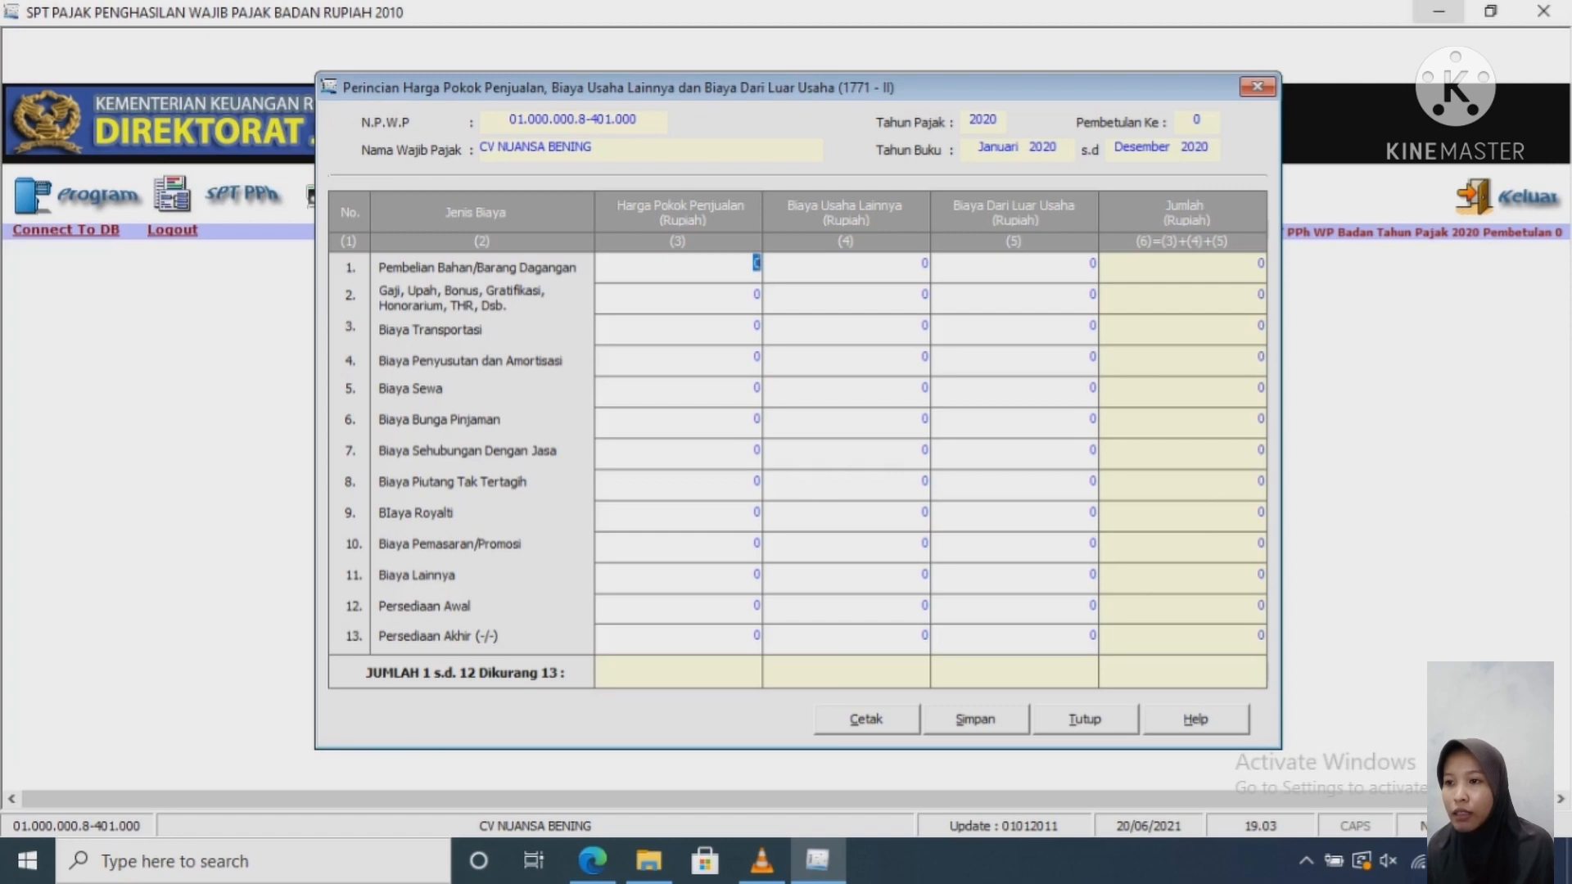
Step: Place the financial report beside the tax form and scroll to the LABA/RUGI sales section
left_click(1490, 12)
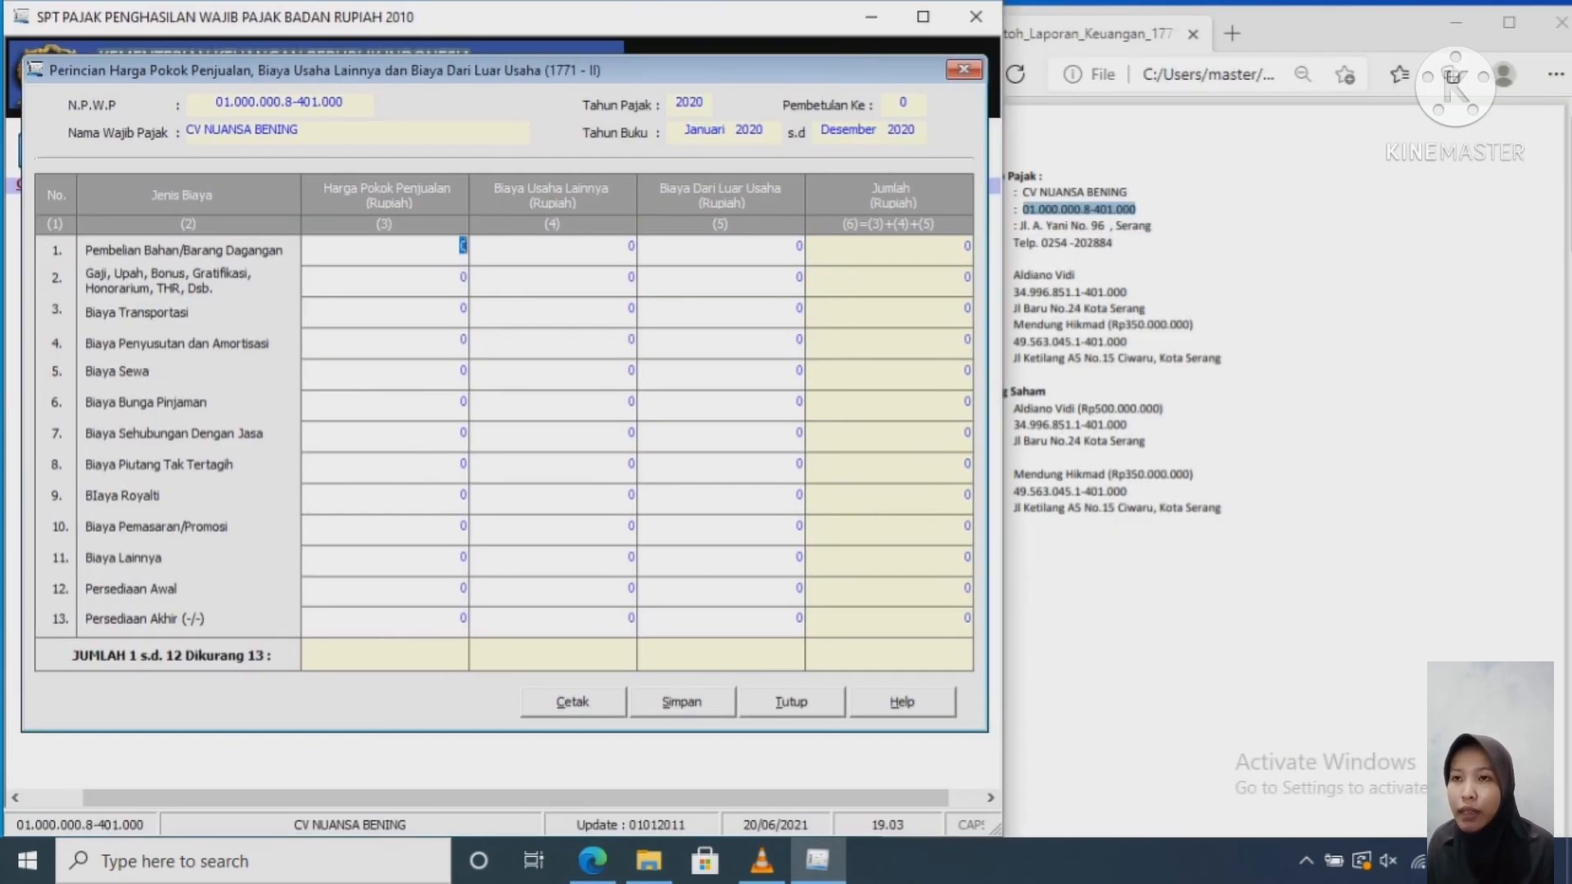
left_click(1277, 573)
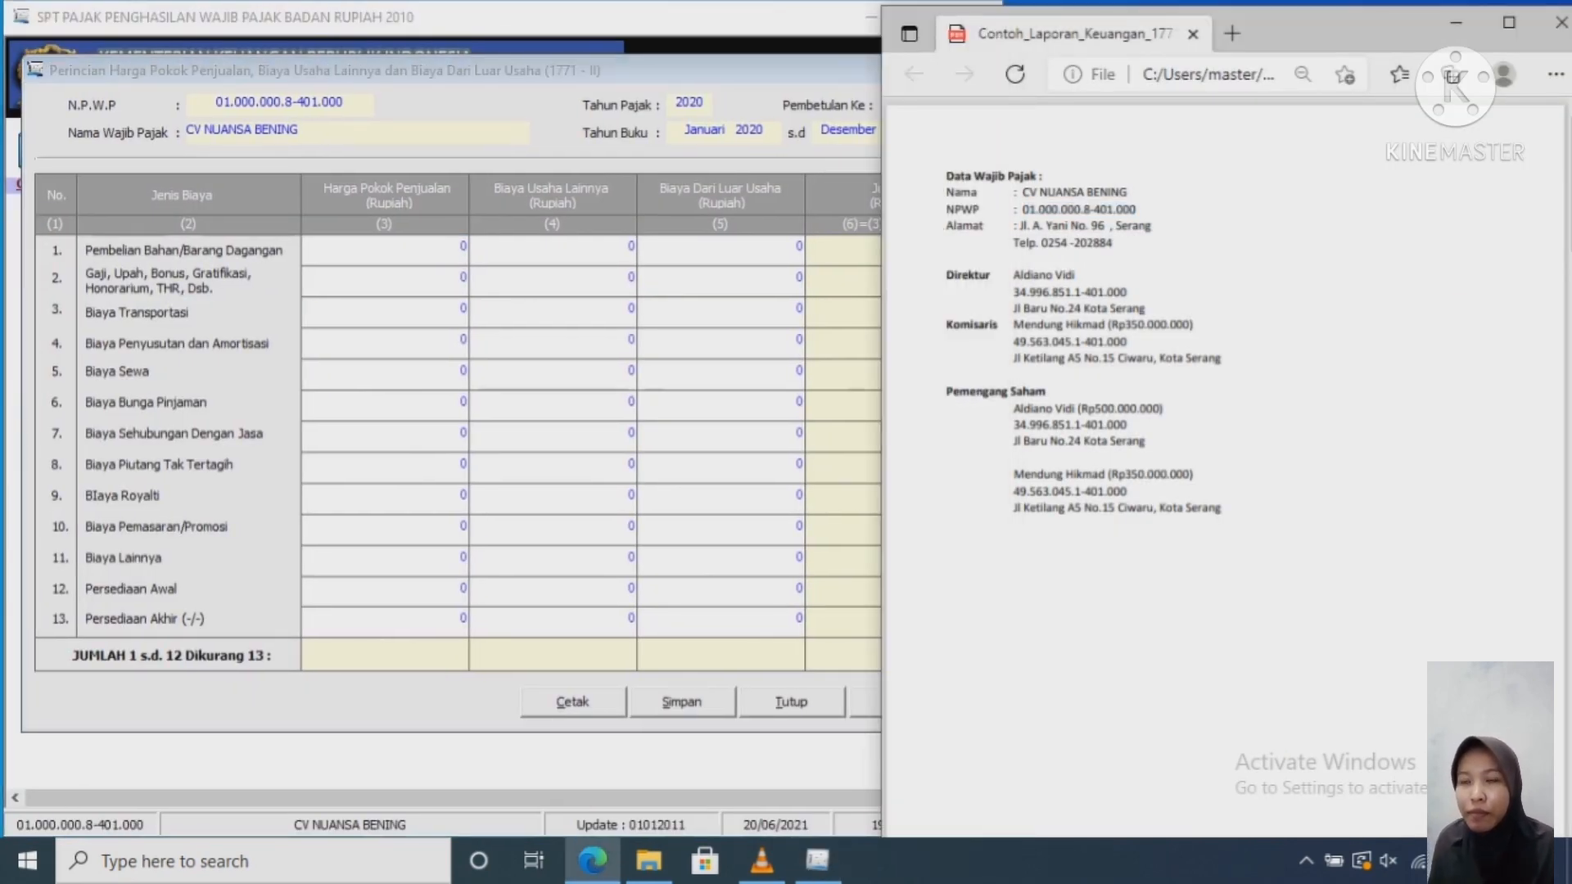
left_click_drag(1327, 33, 1458, 33)
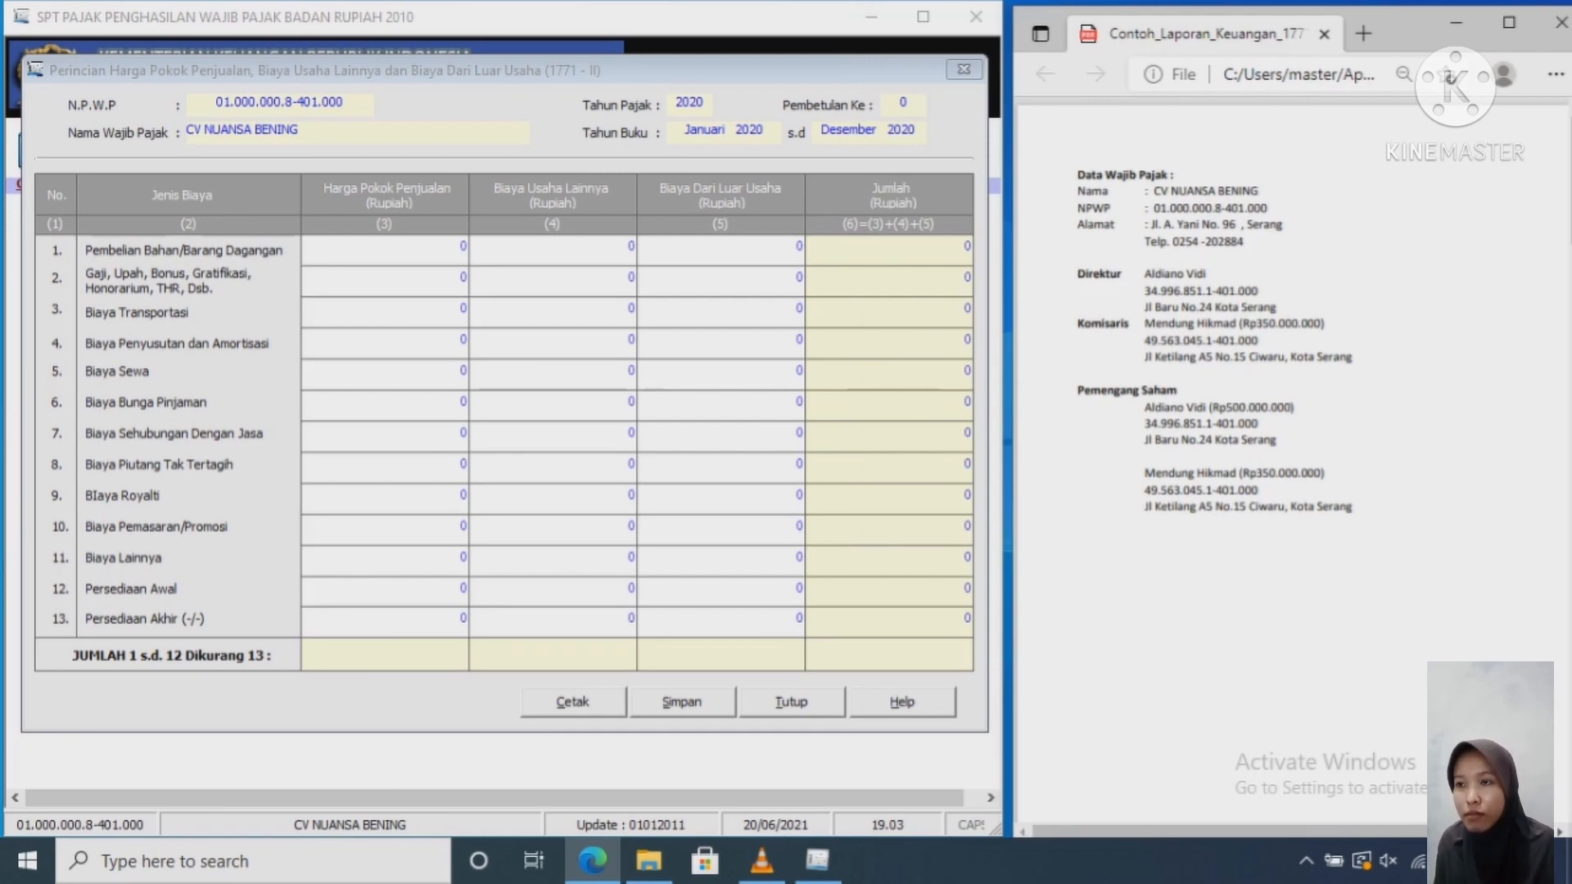
scroll(1294, 409, "down", 15)
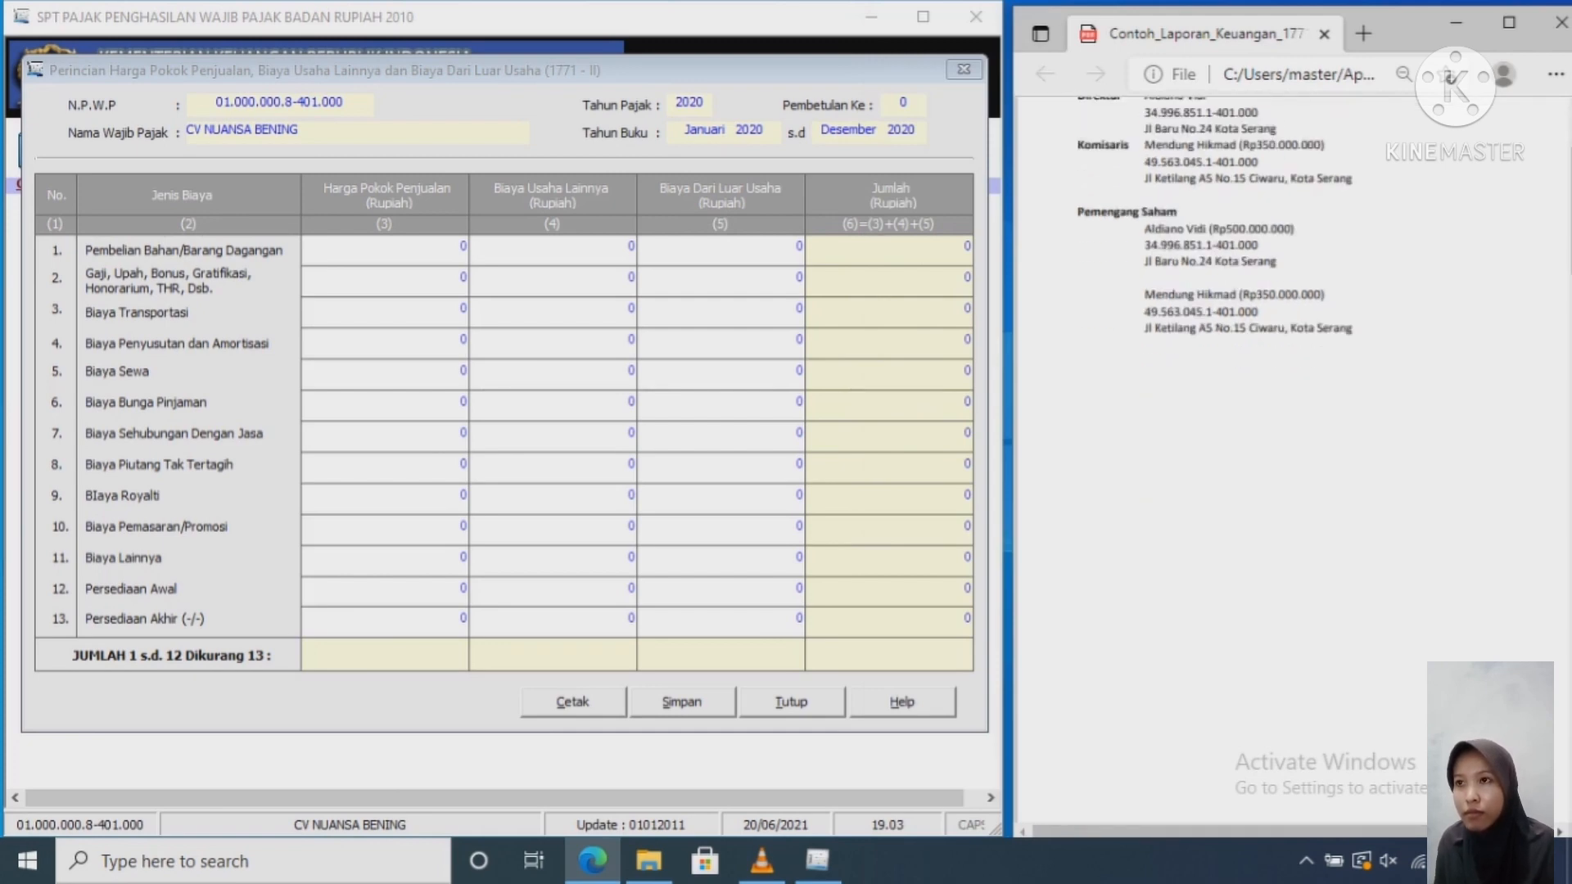
scroll(1294, 410, "down", 10)
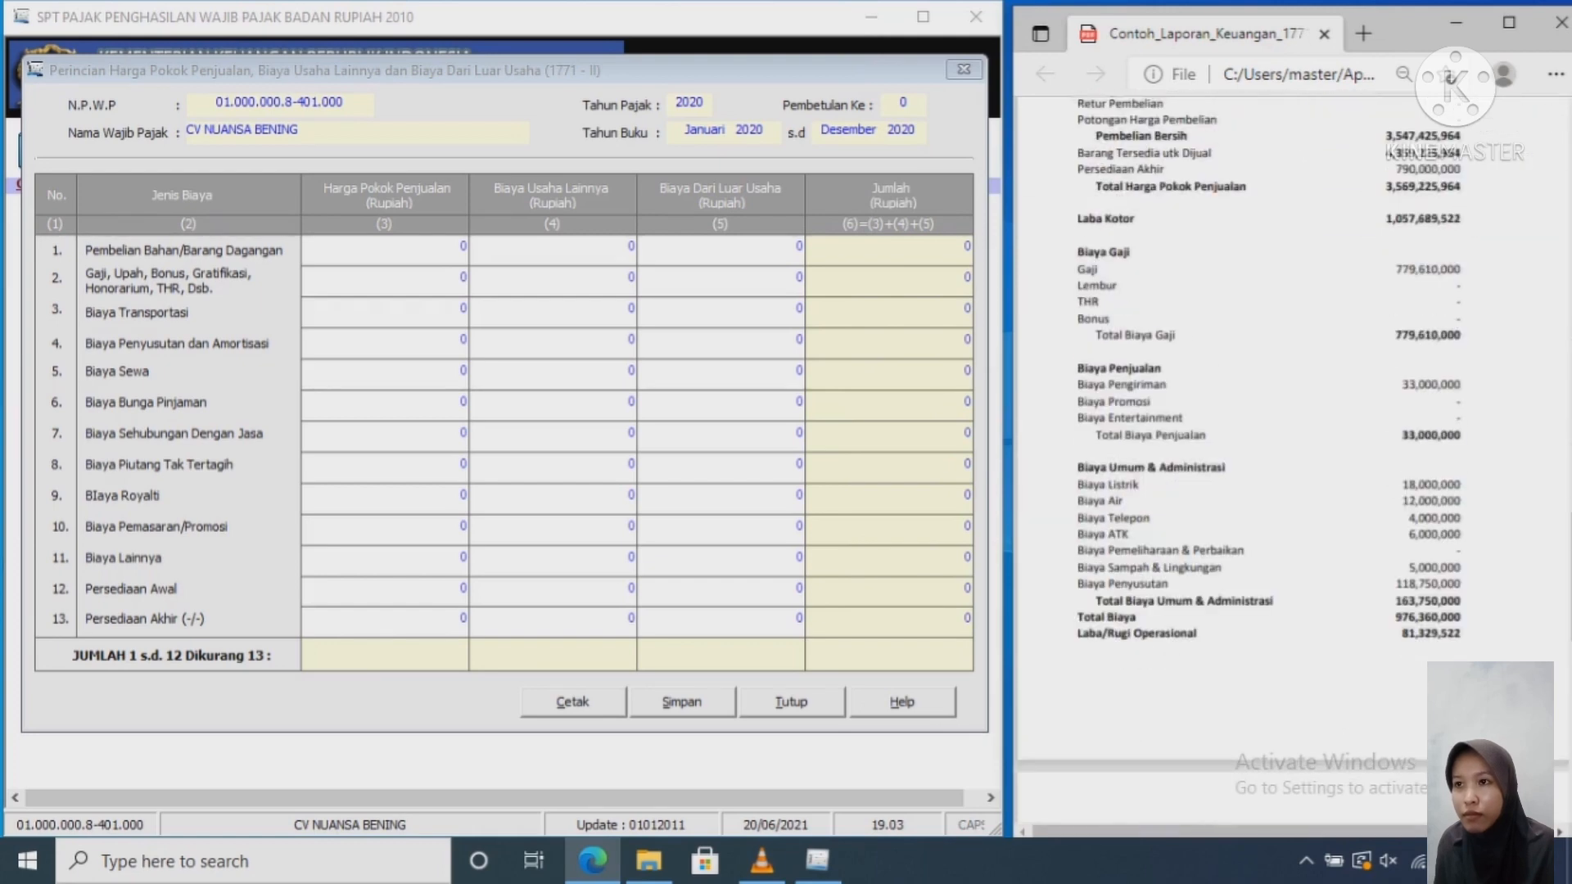
scroll(1293, 409, "up", 7)
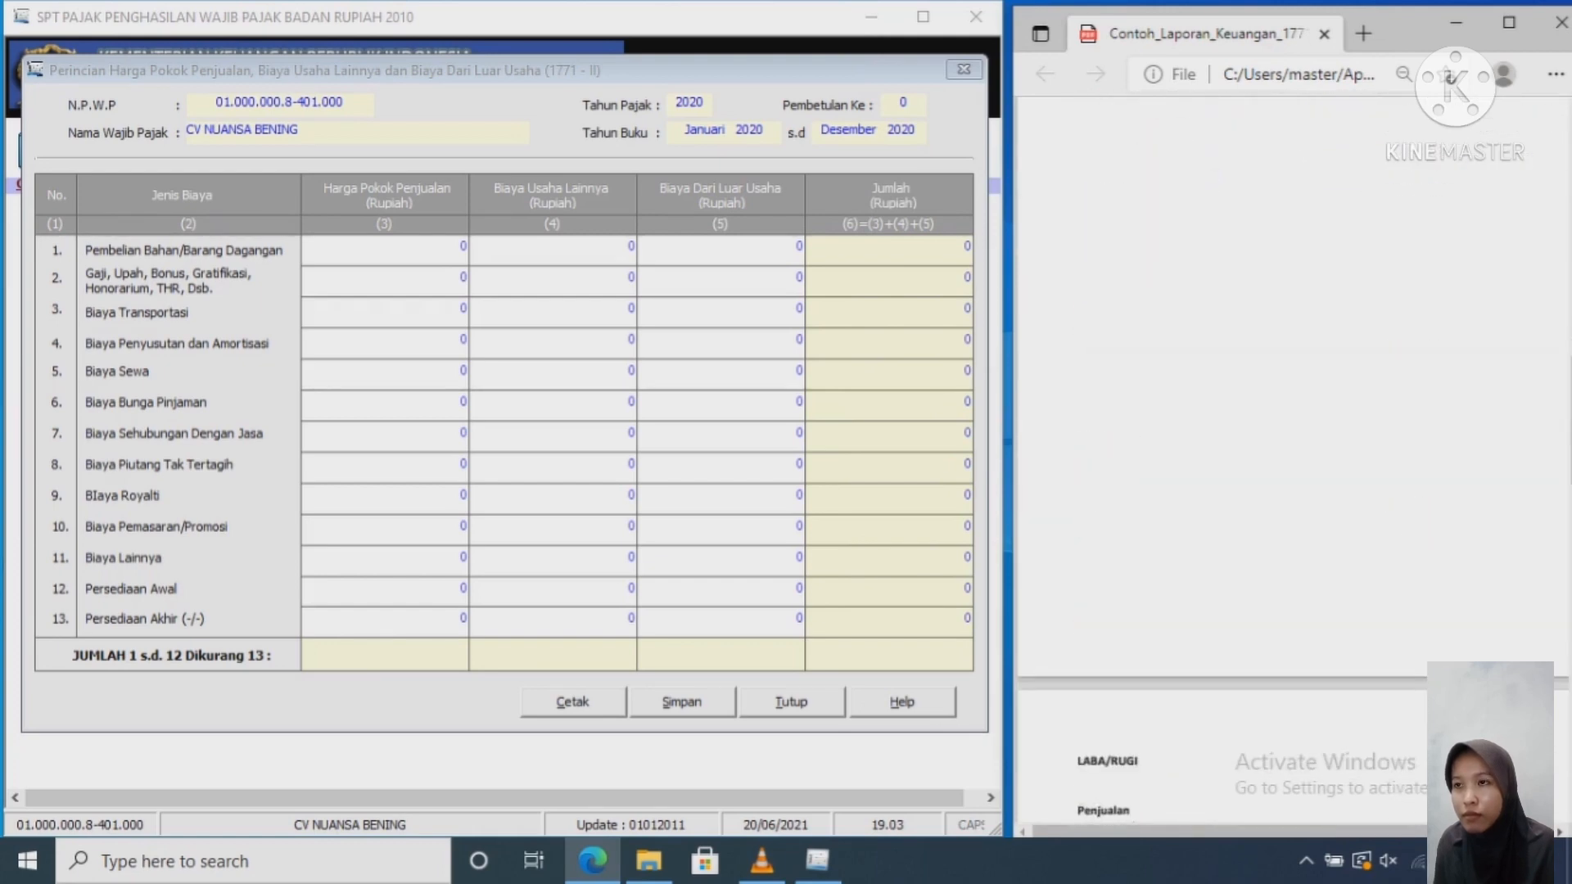
scroll(1294, 475, "down", 5)
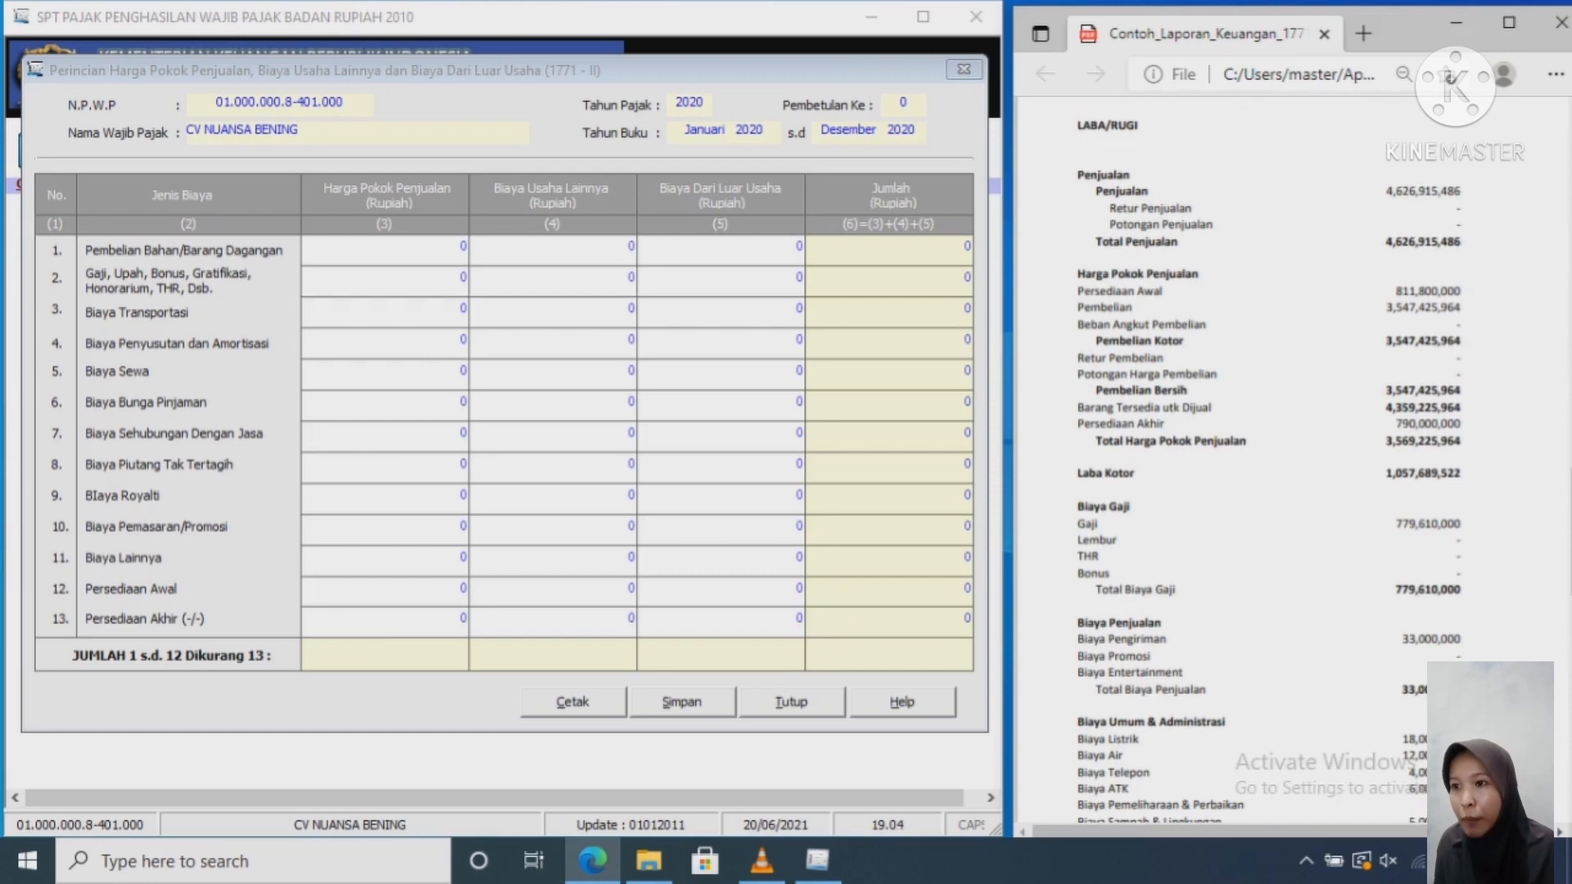
scroll(1294, 467, "down", 3)
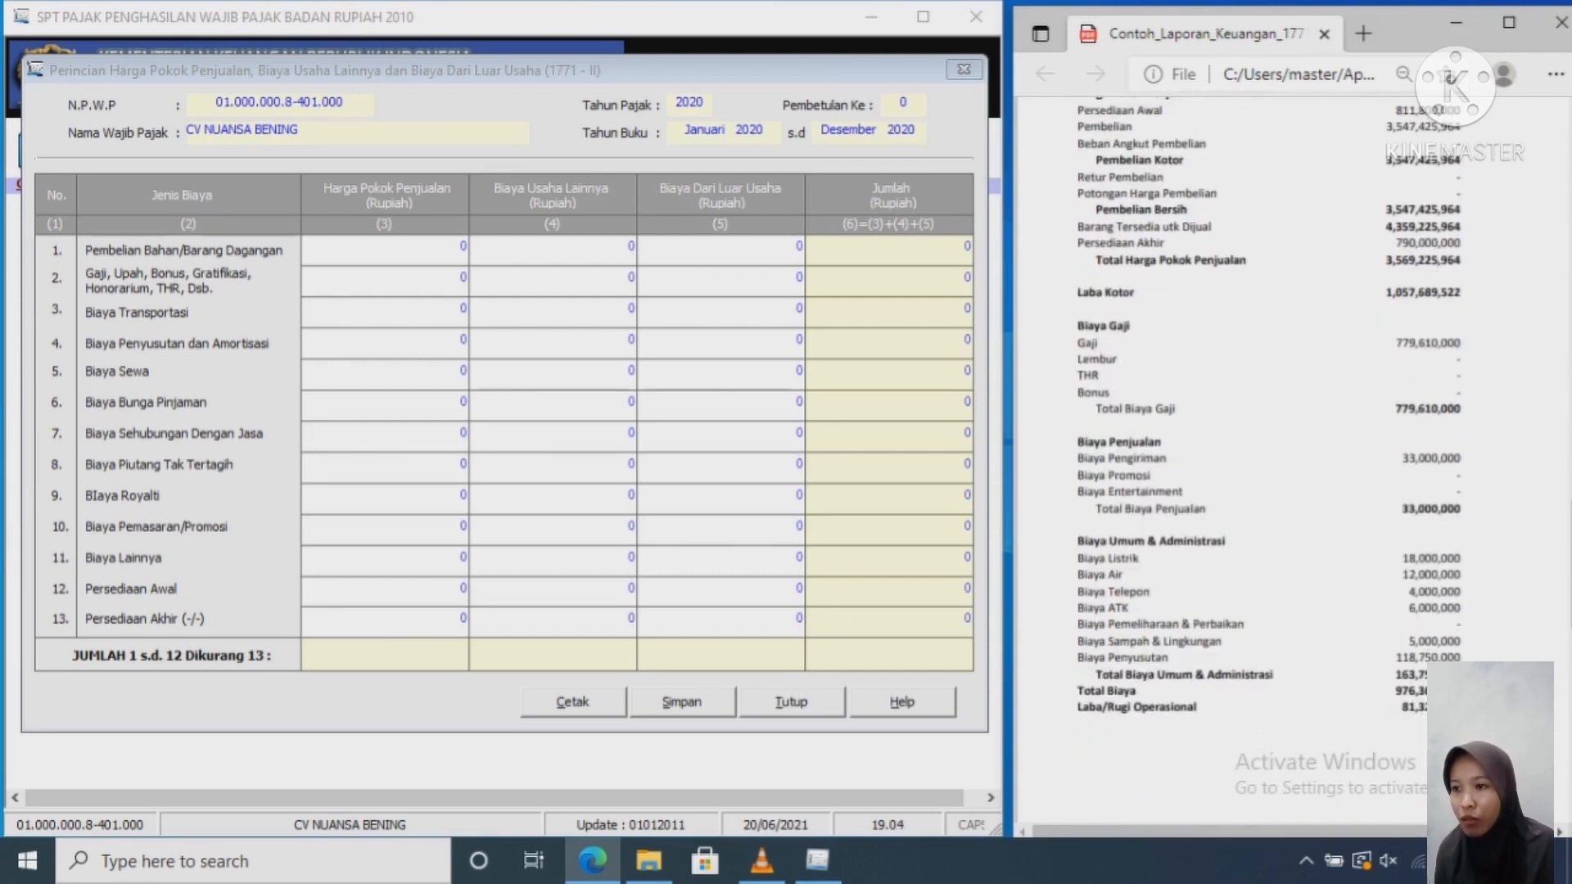
scroll(1269, 422, "up", 2)
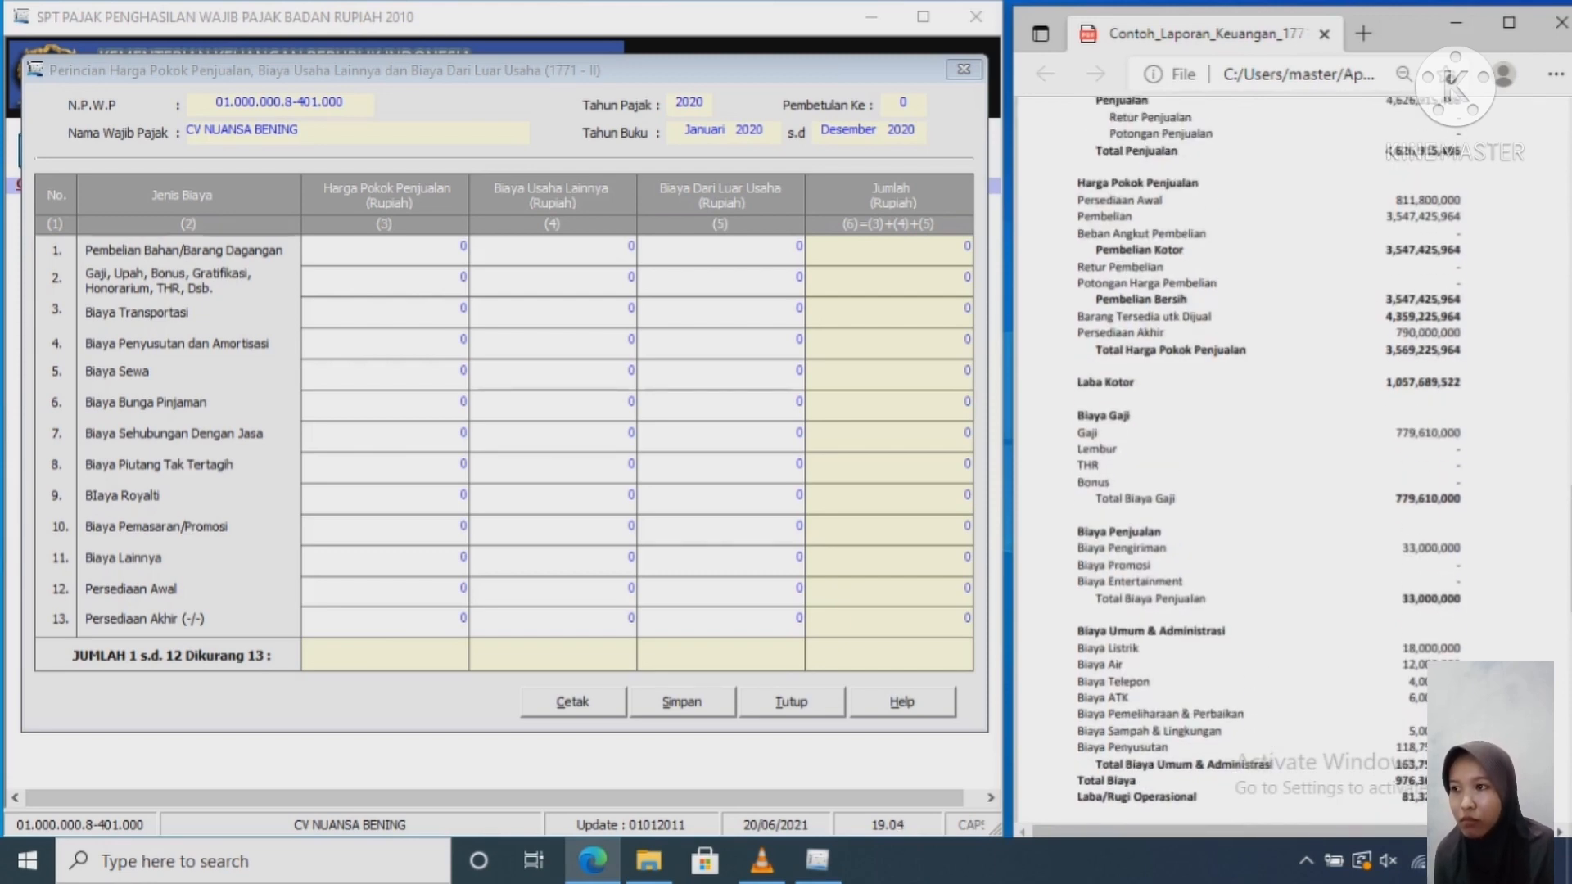
scroll(1269, 458, "up", 2)
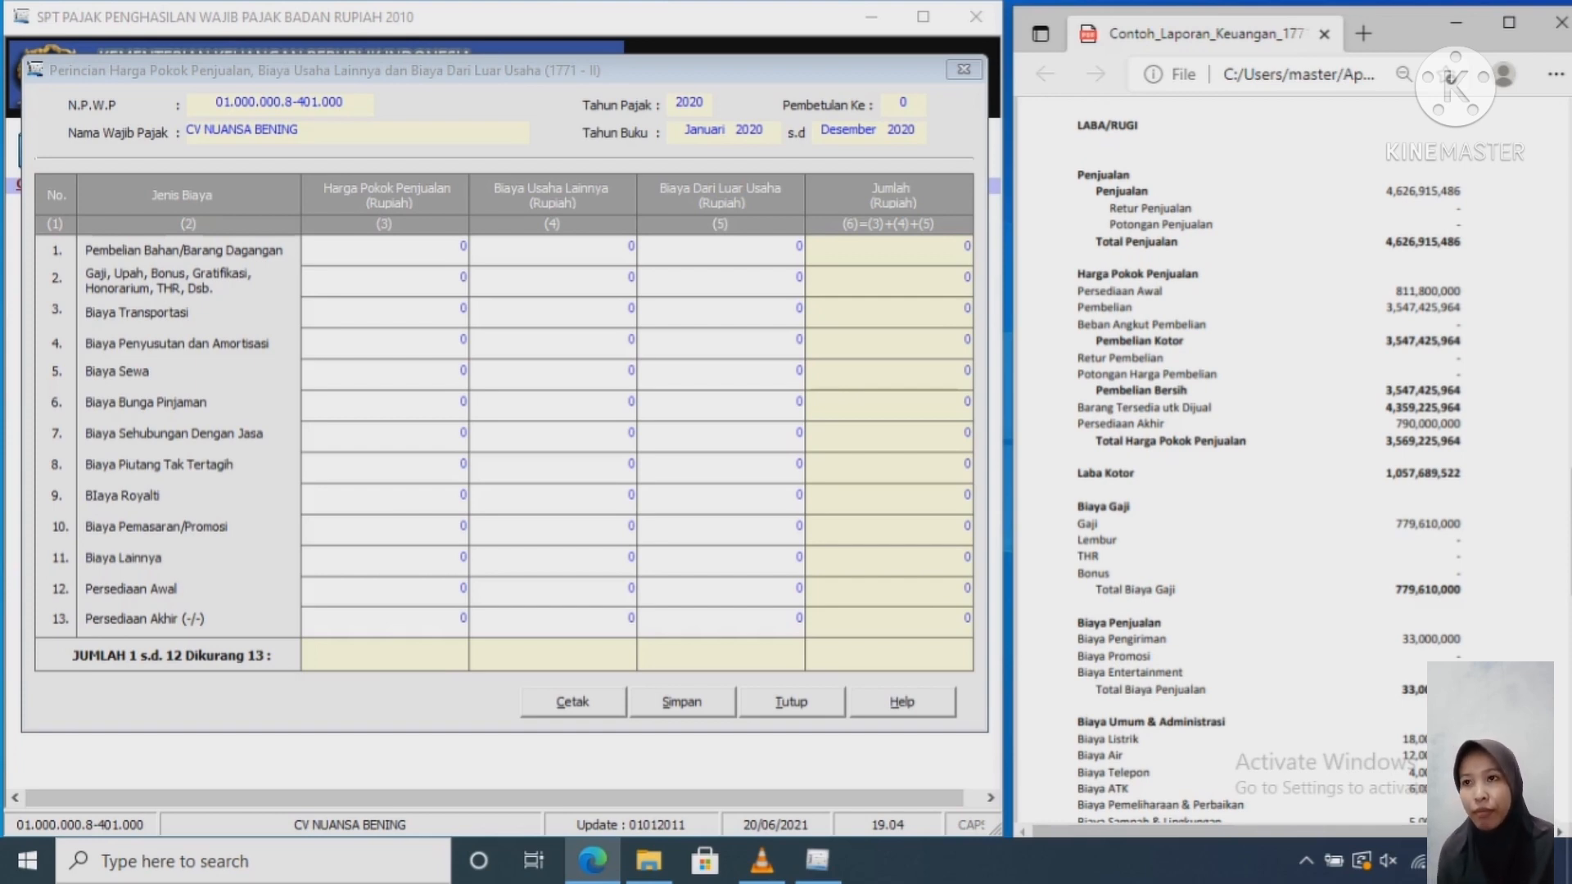
Step: Enter 3.547.425.964 as the row 1 purchases cost of goods sold
left_click(464, 247)
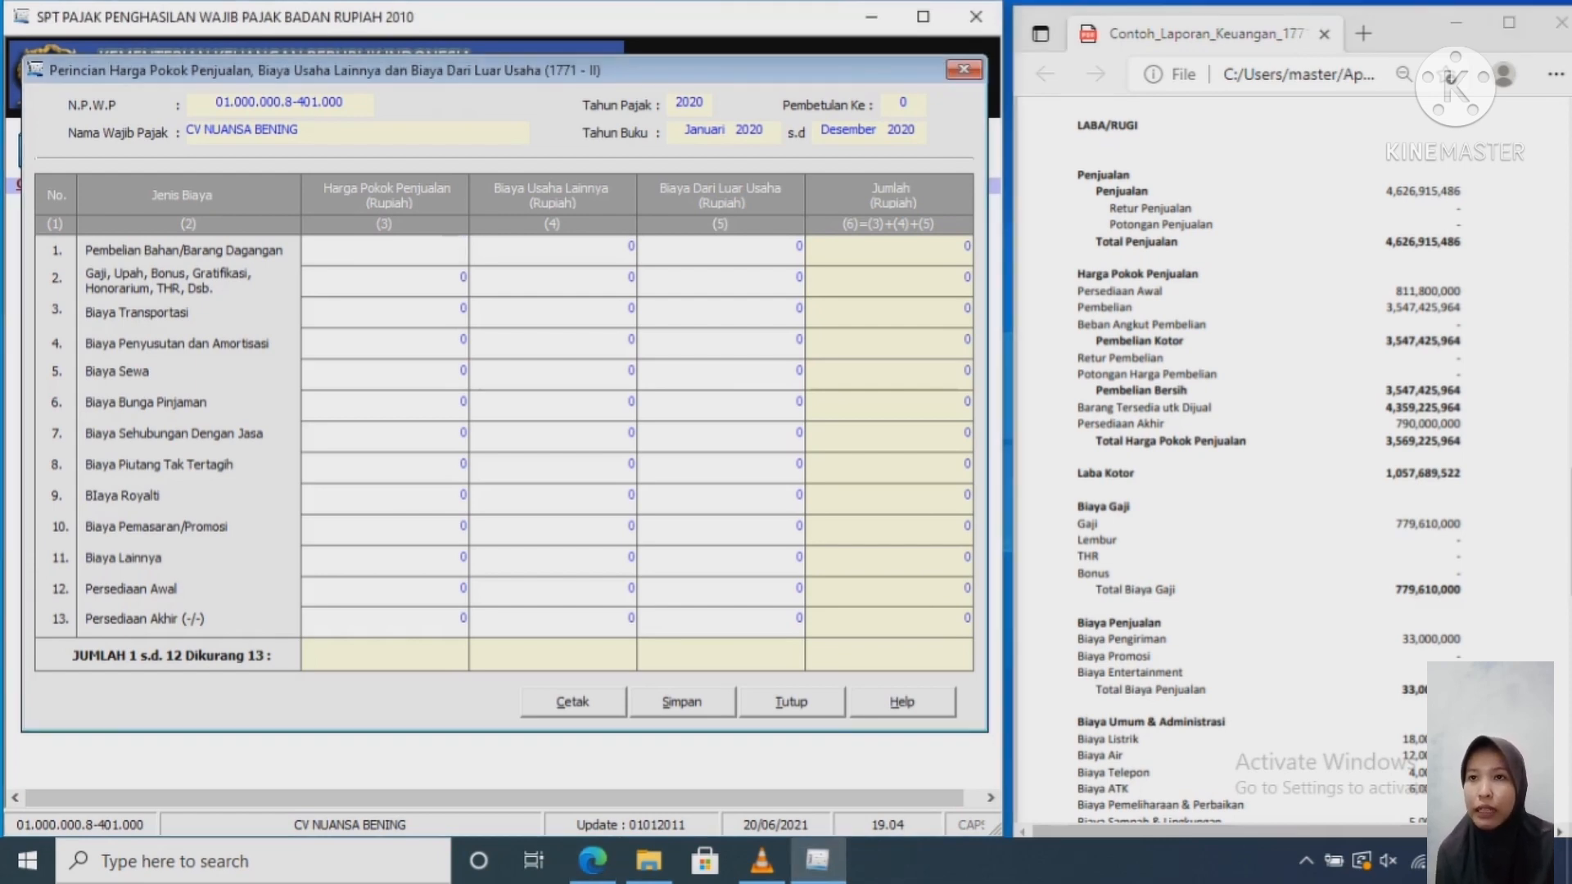
type("3547")
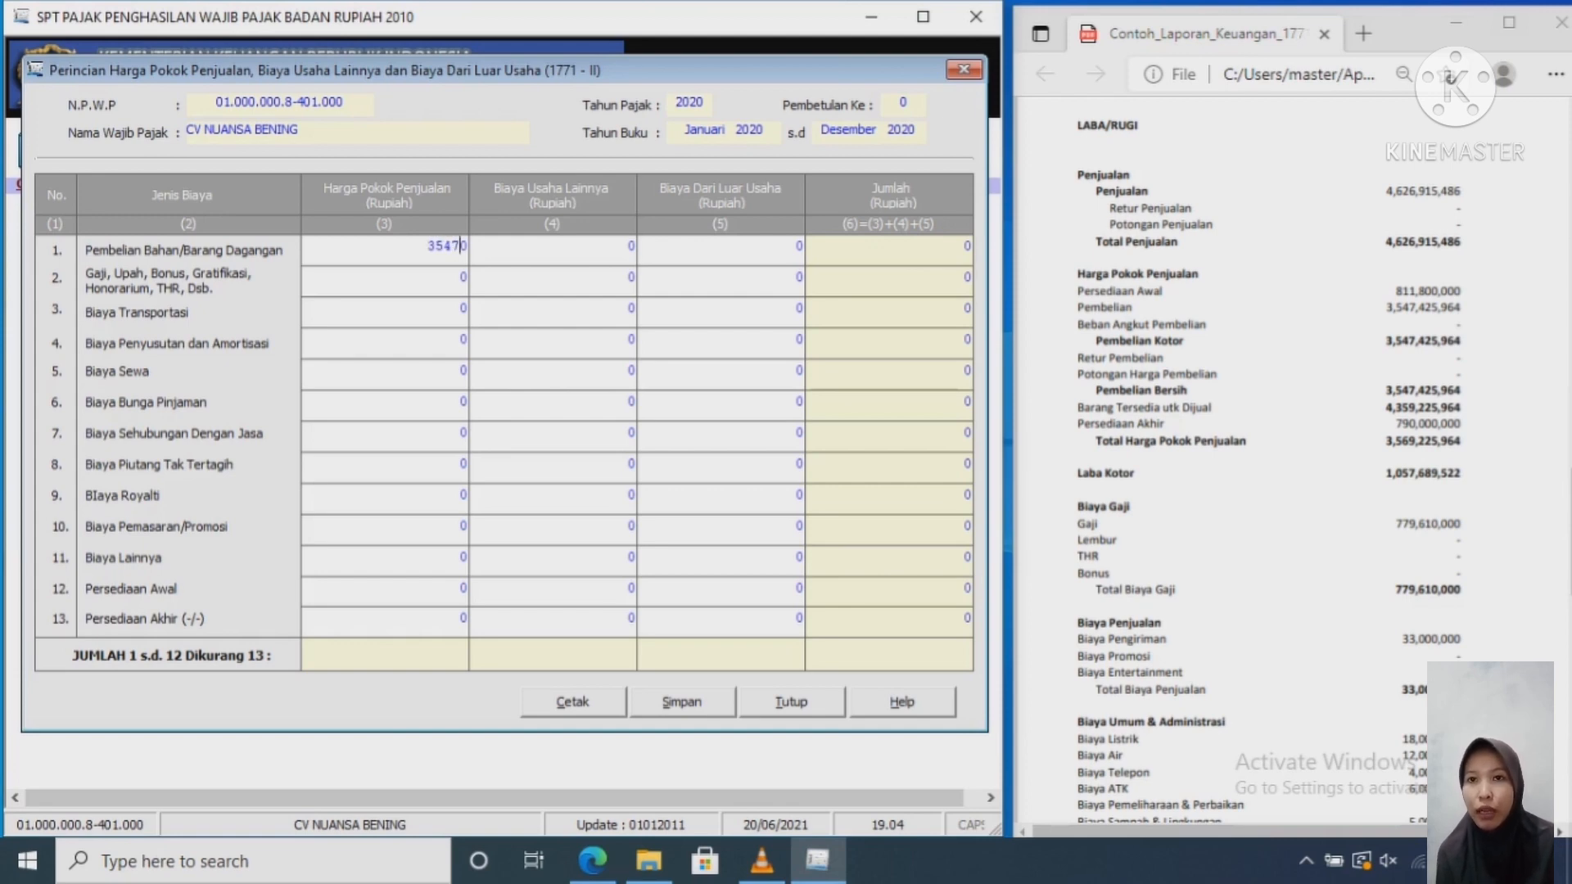
type("425")
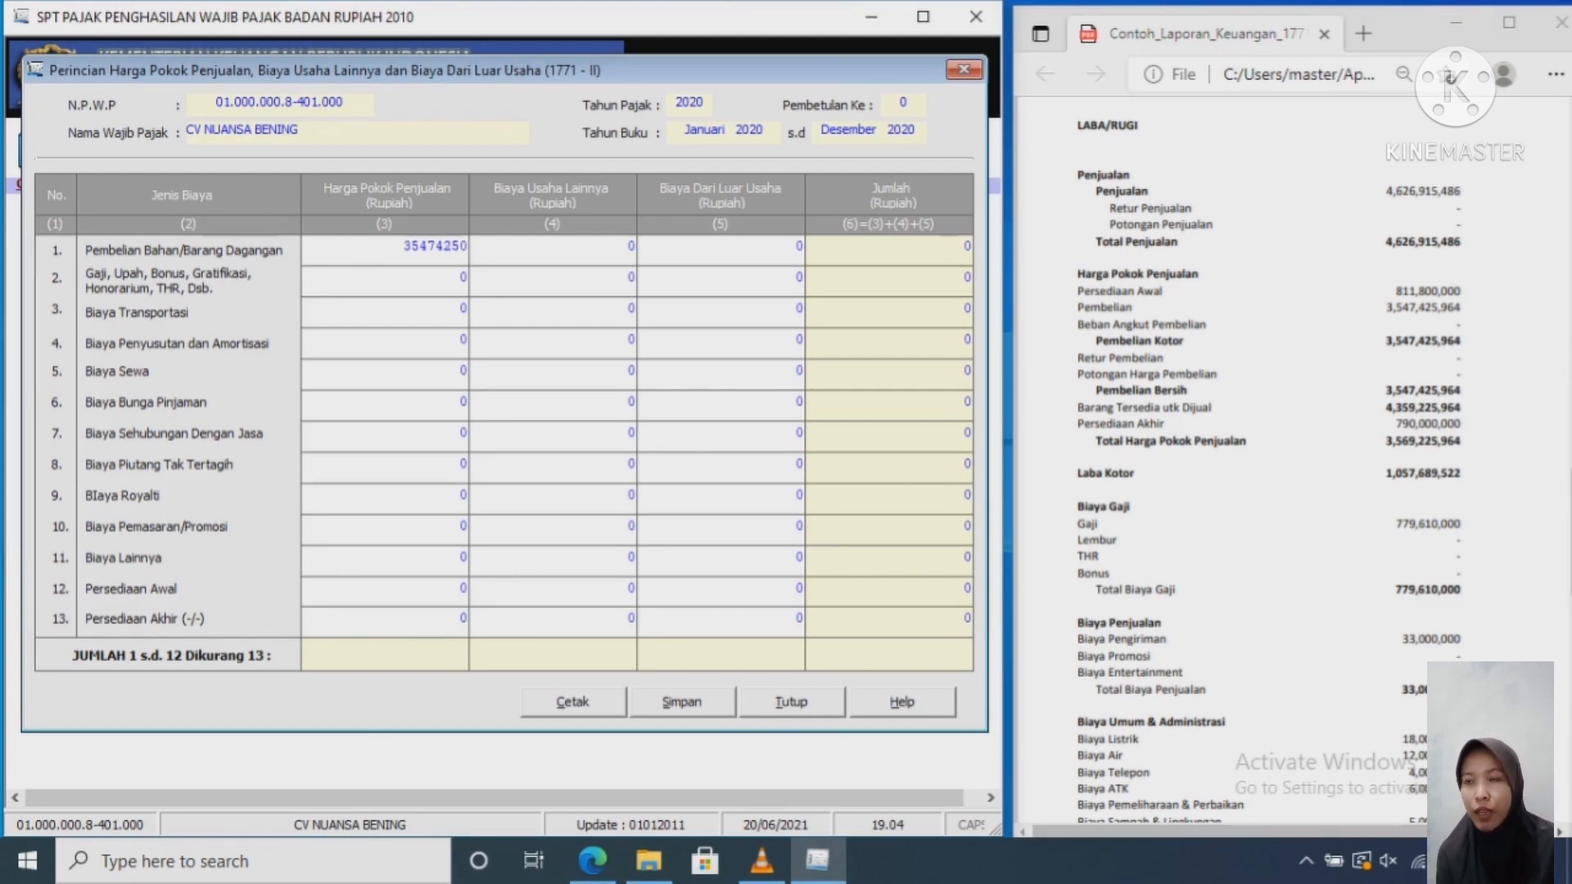
type("8")
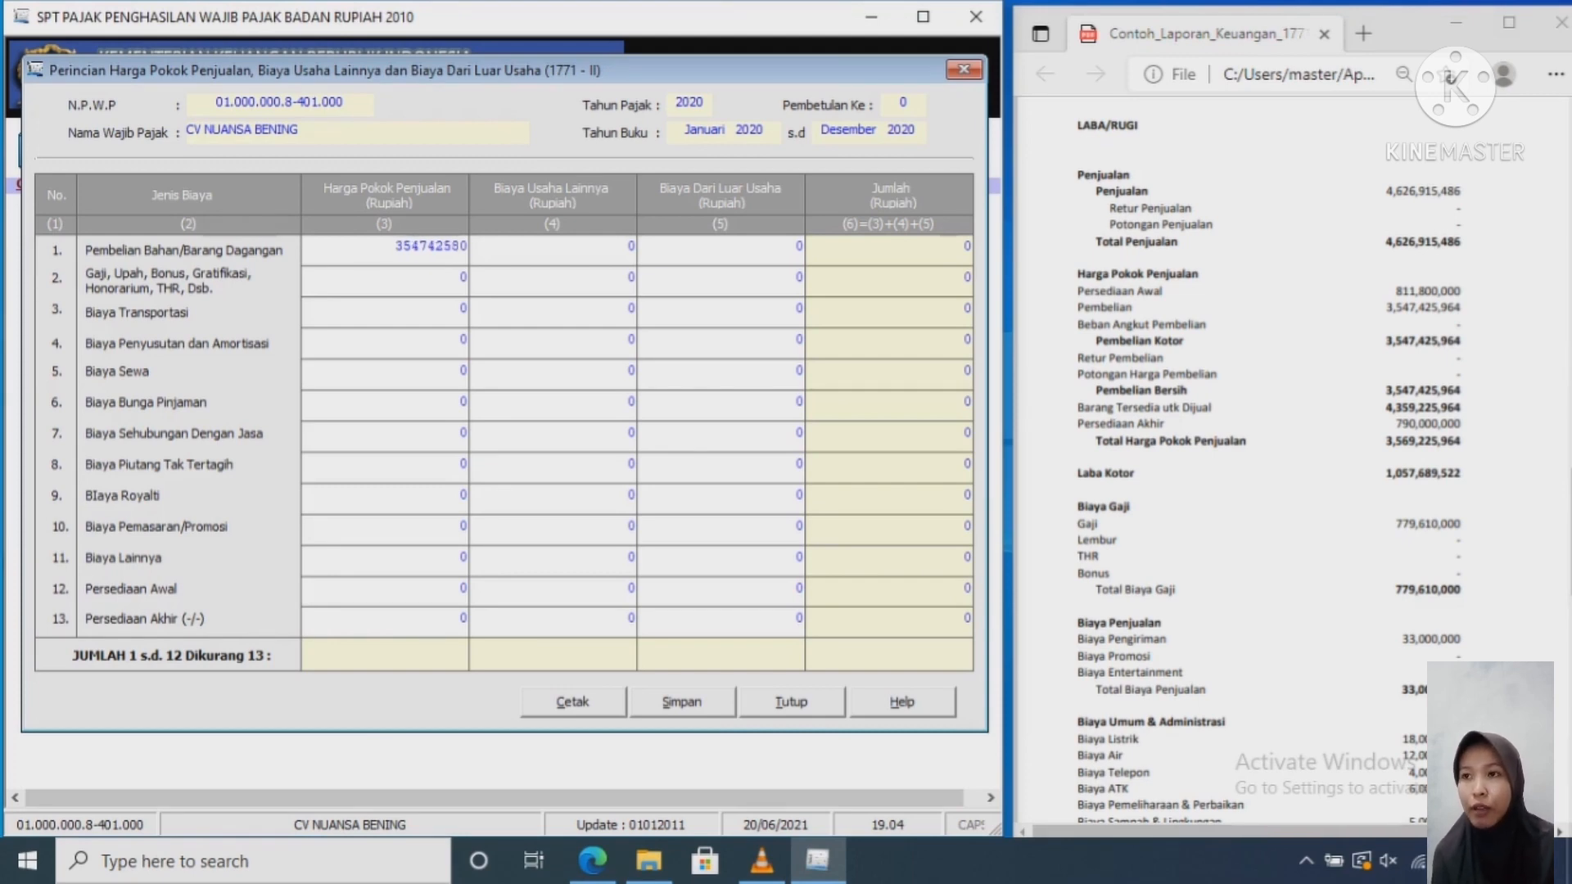
key("BackSpace")
type("964")
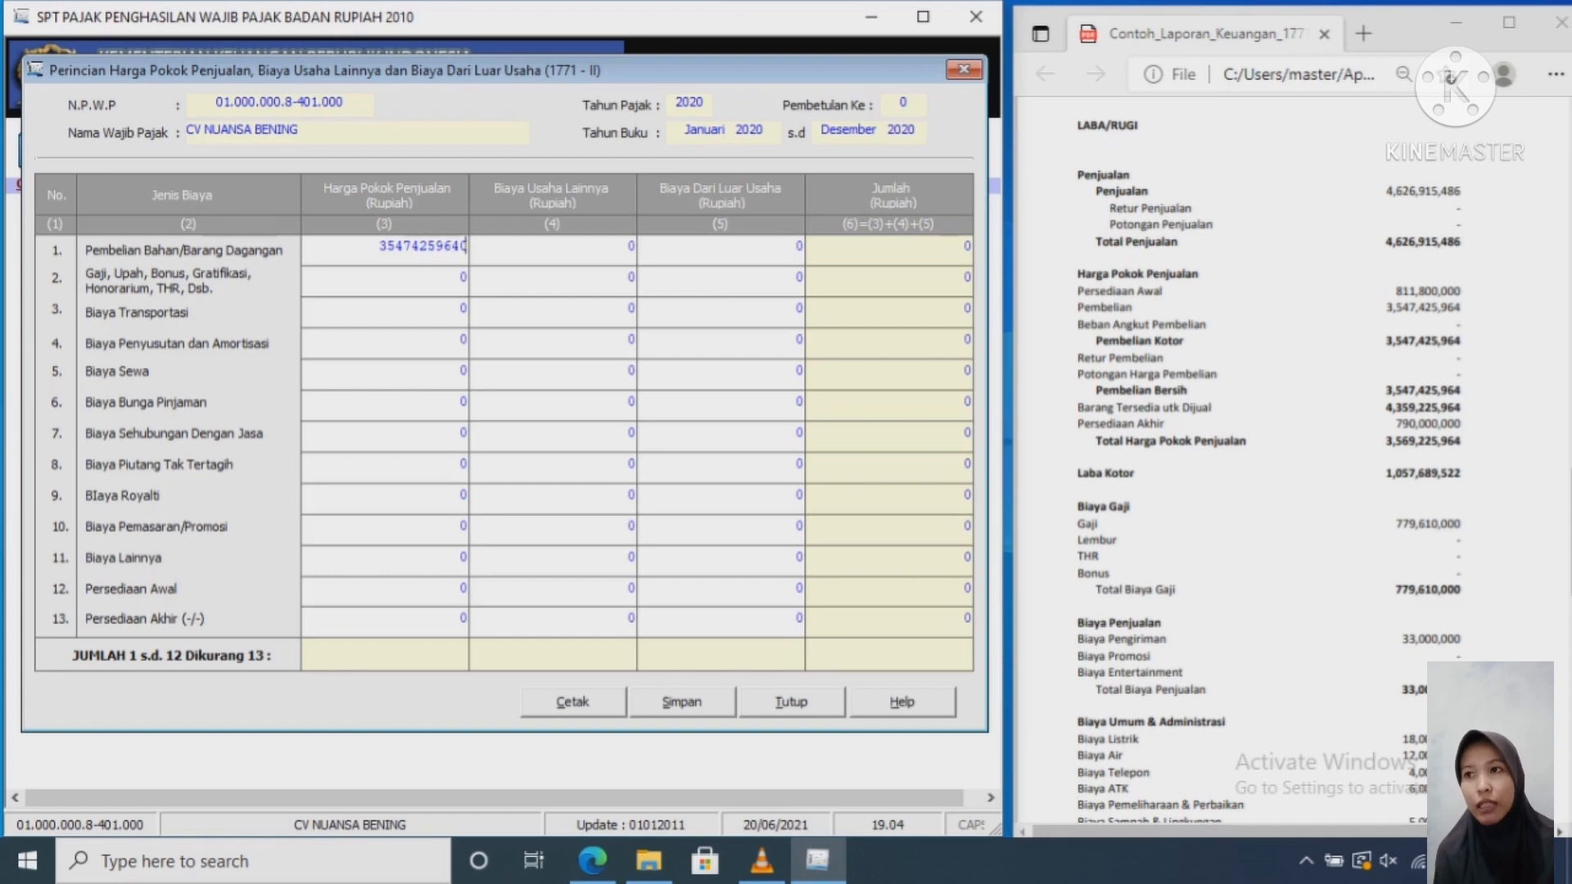
key("Delete")
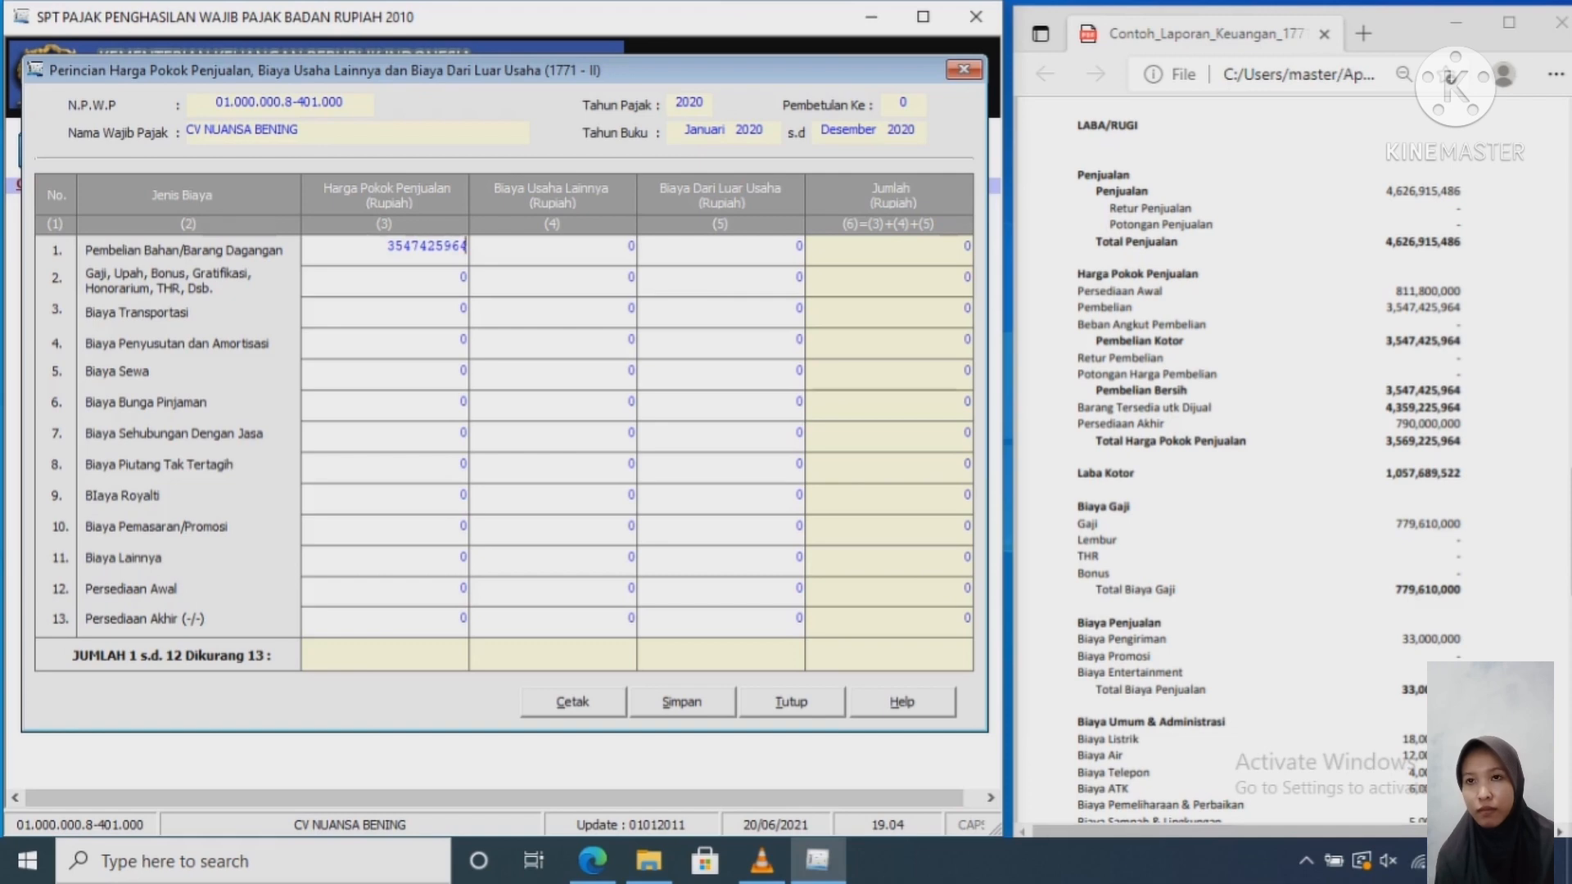
key("Tab")
key("Tab")
key("Tab")
key("Tab")
key("Tab")
key("Tab")
key("Tab")
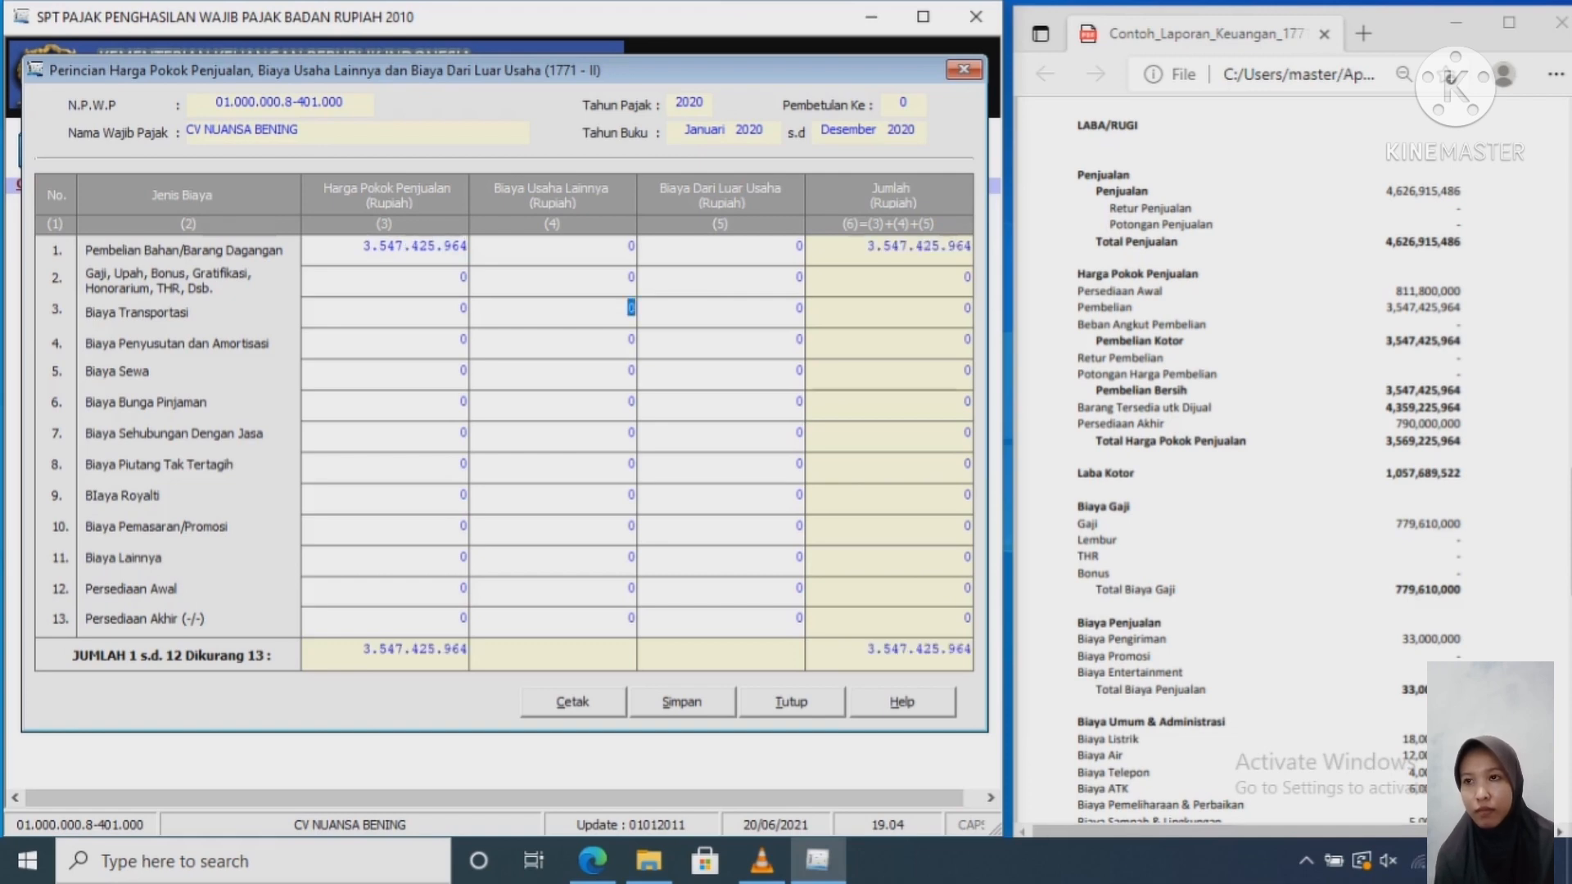
Step: Enter other costs 33.000.000, opening stock 811.800.000 and closing stock 790.000.000
left_click(462, 278)
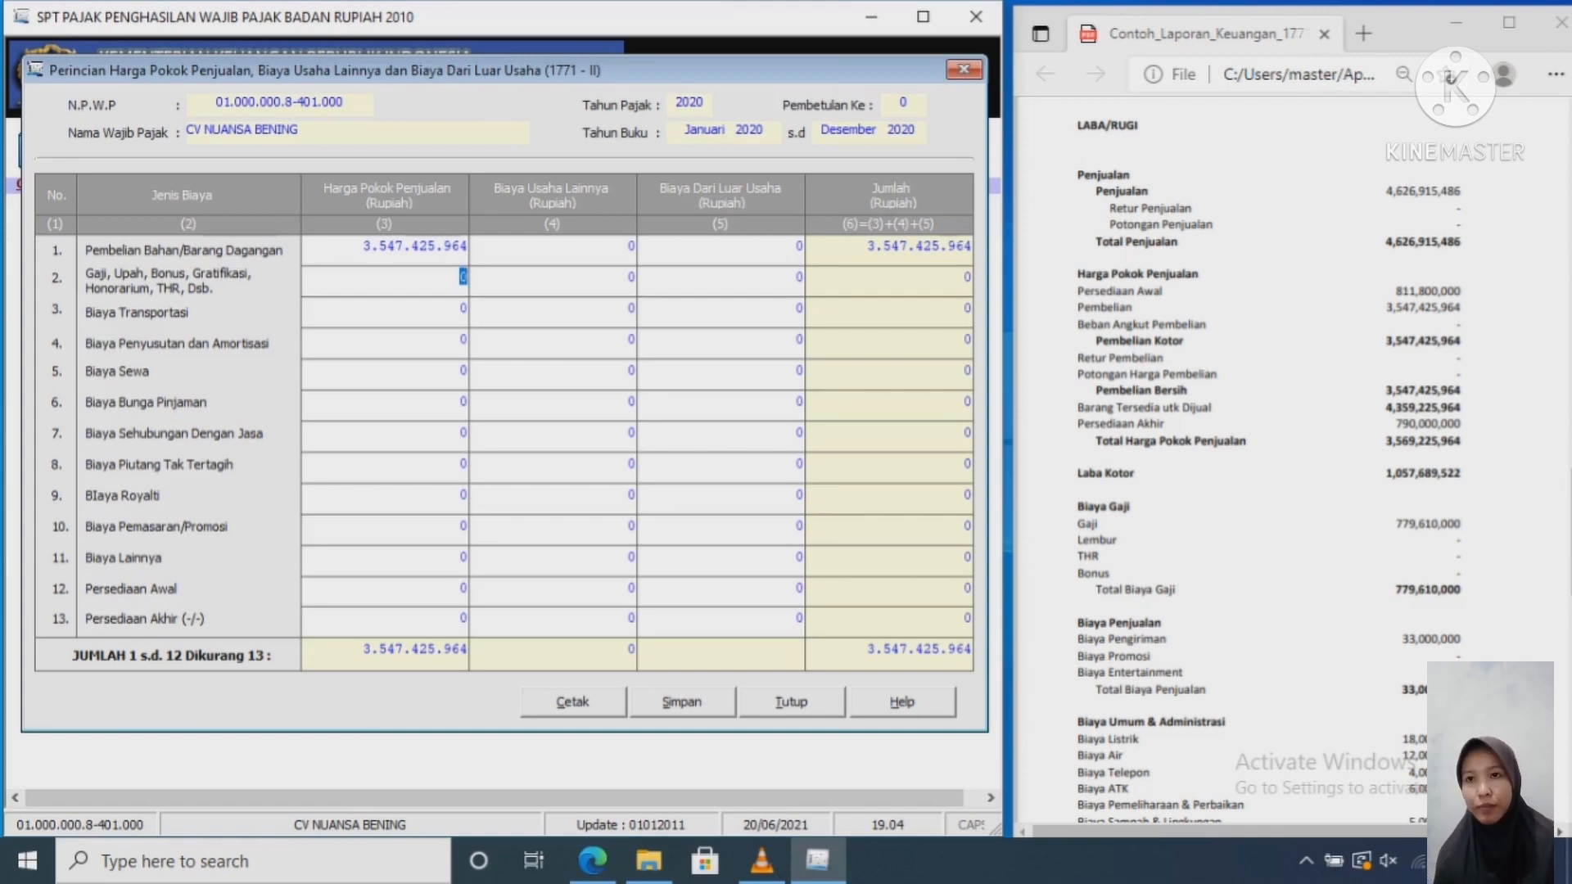
left_click(463, 557)
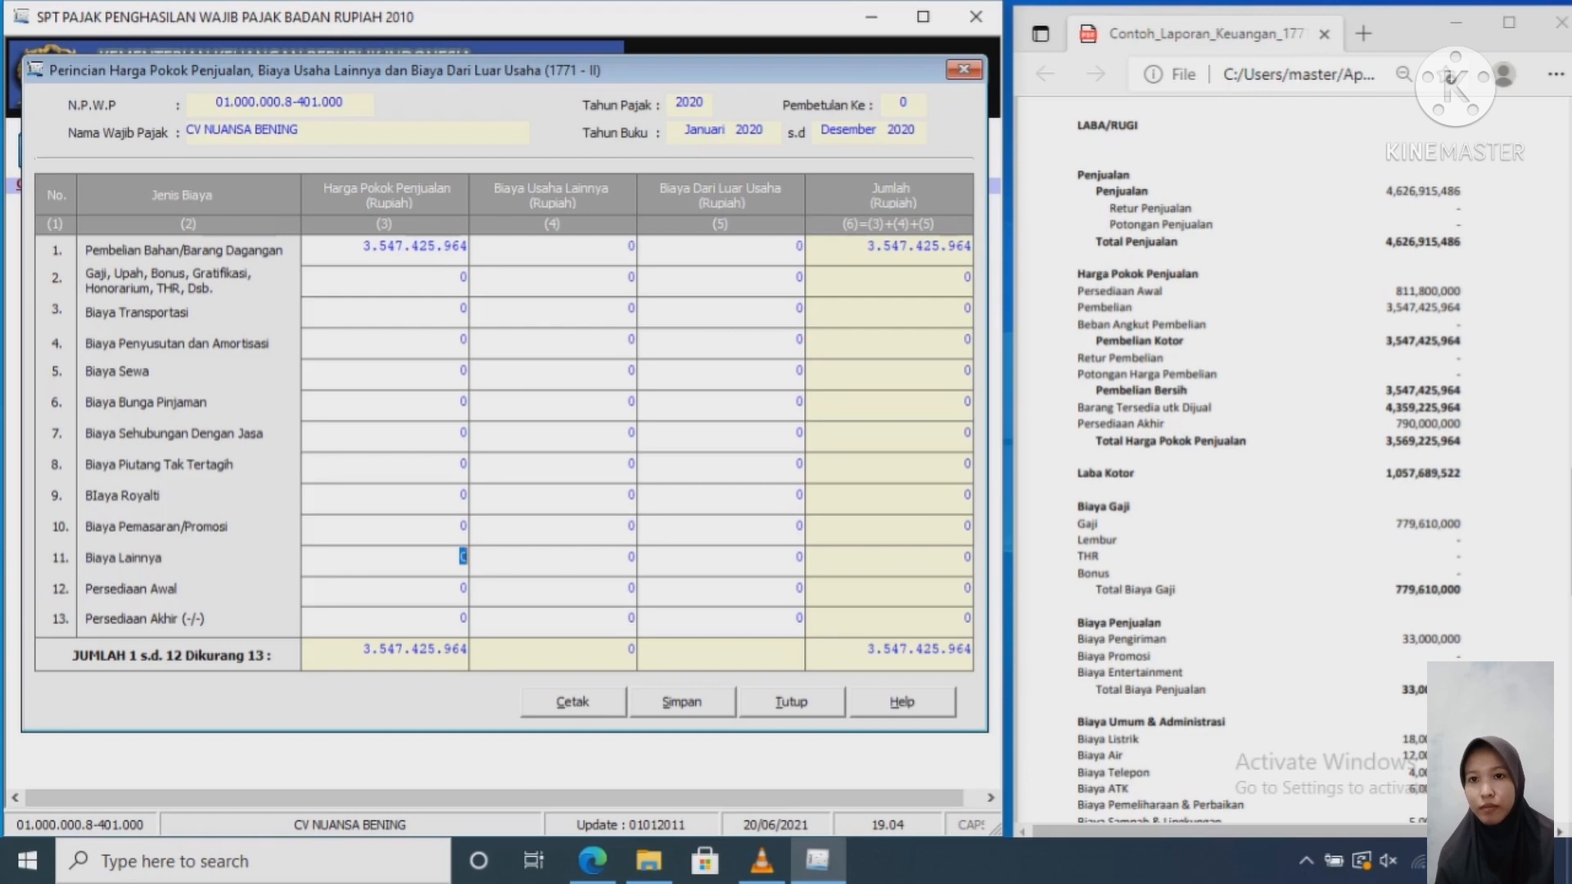
type("33.000.00")
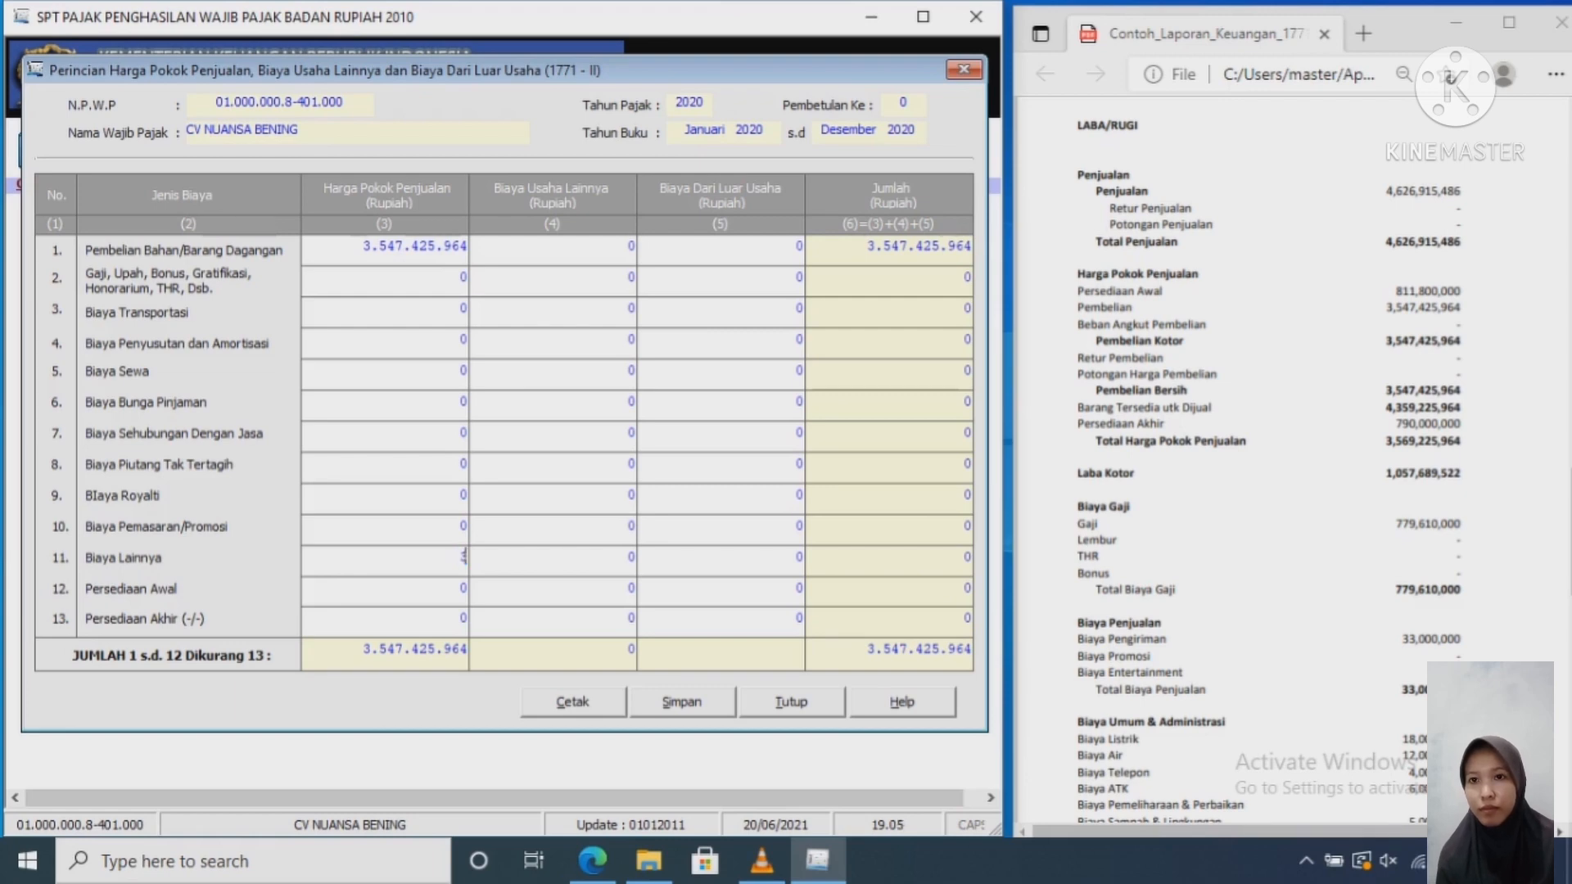
type("000000")
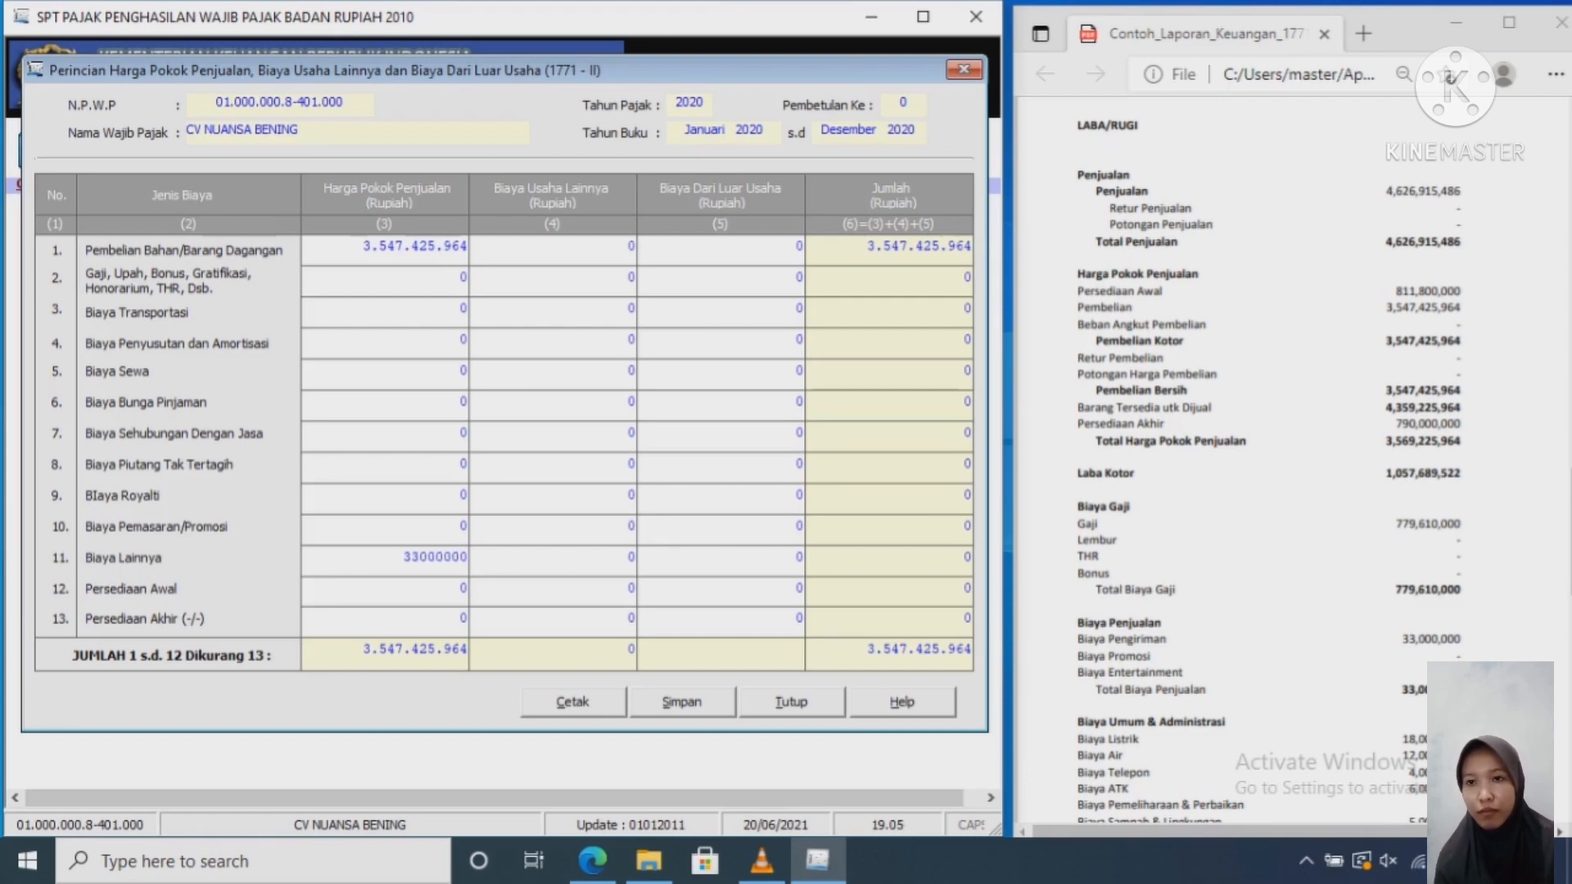
key("Tab")
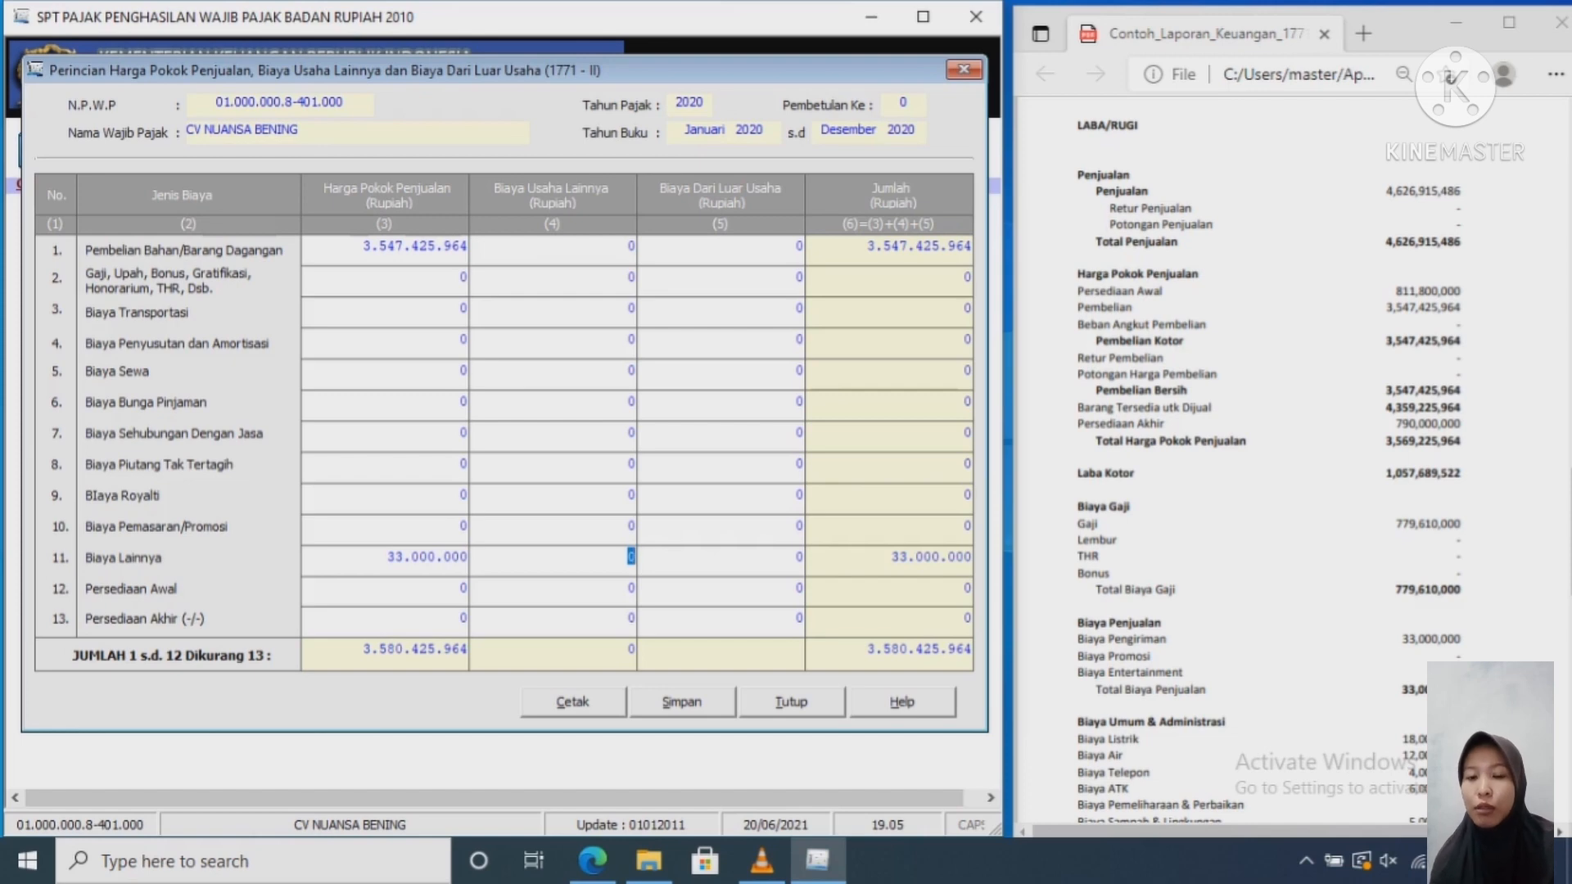
left_click(462, 588)
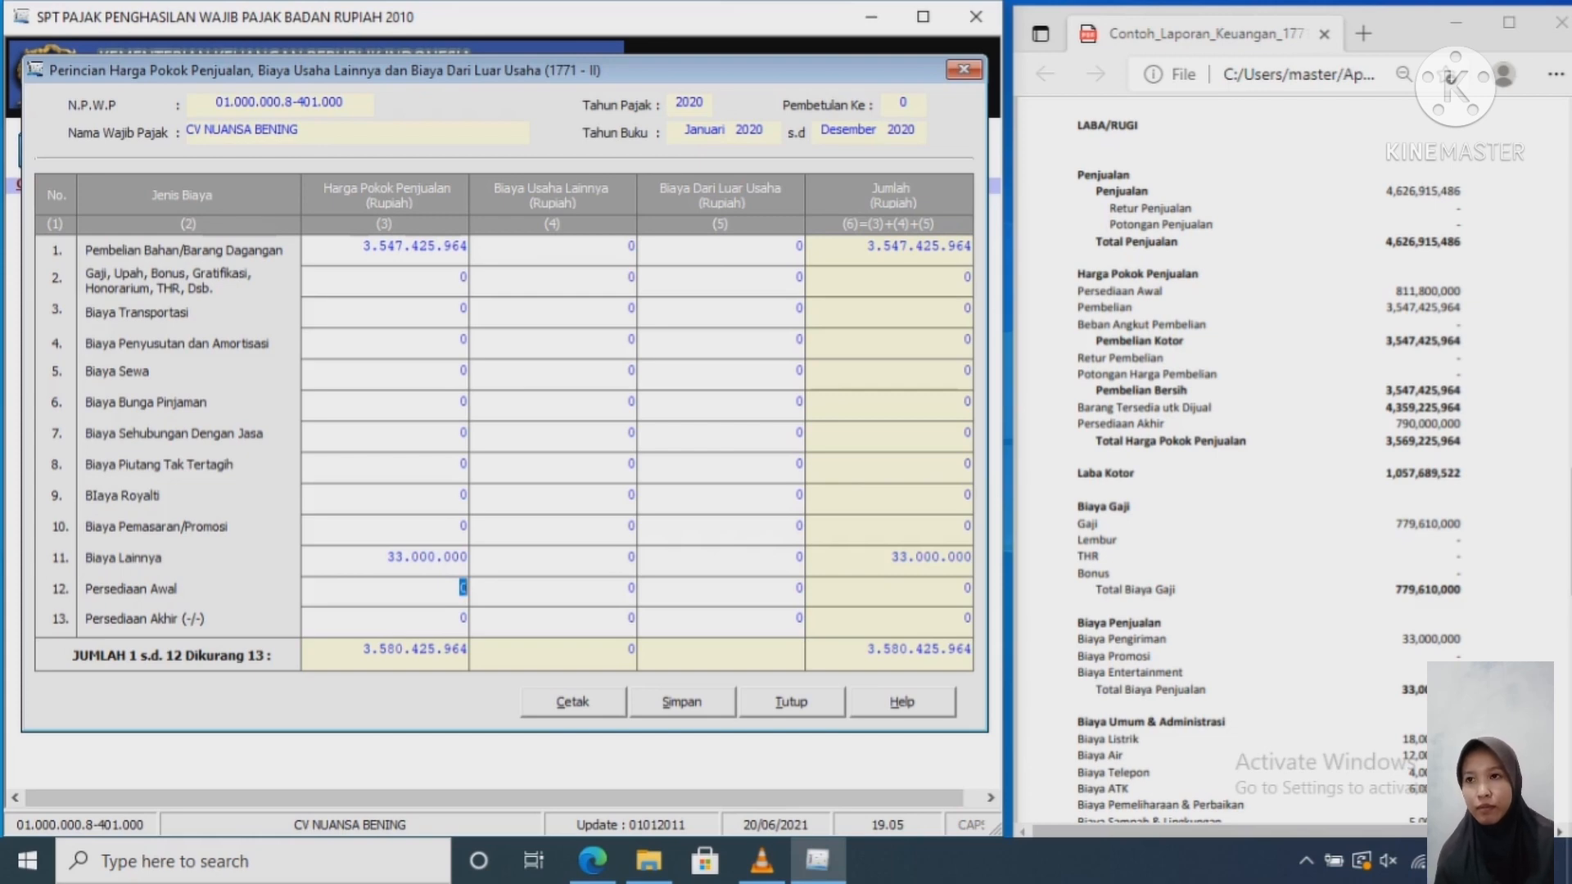
type("811")
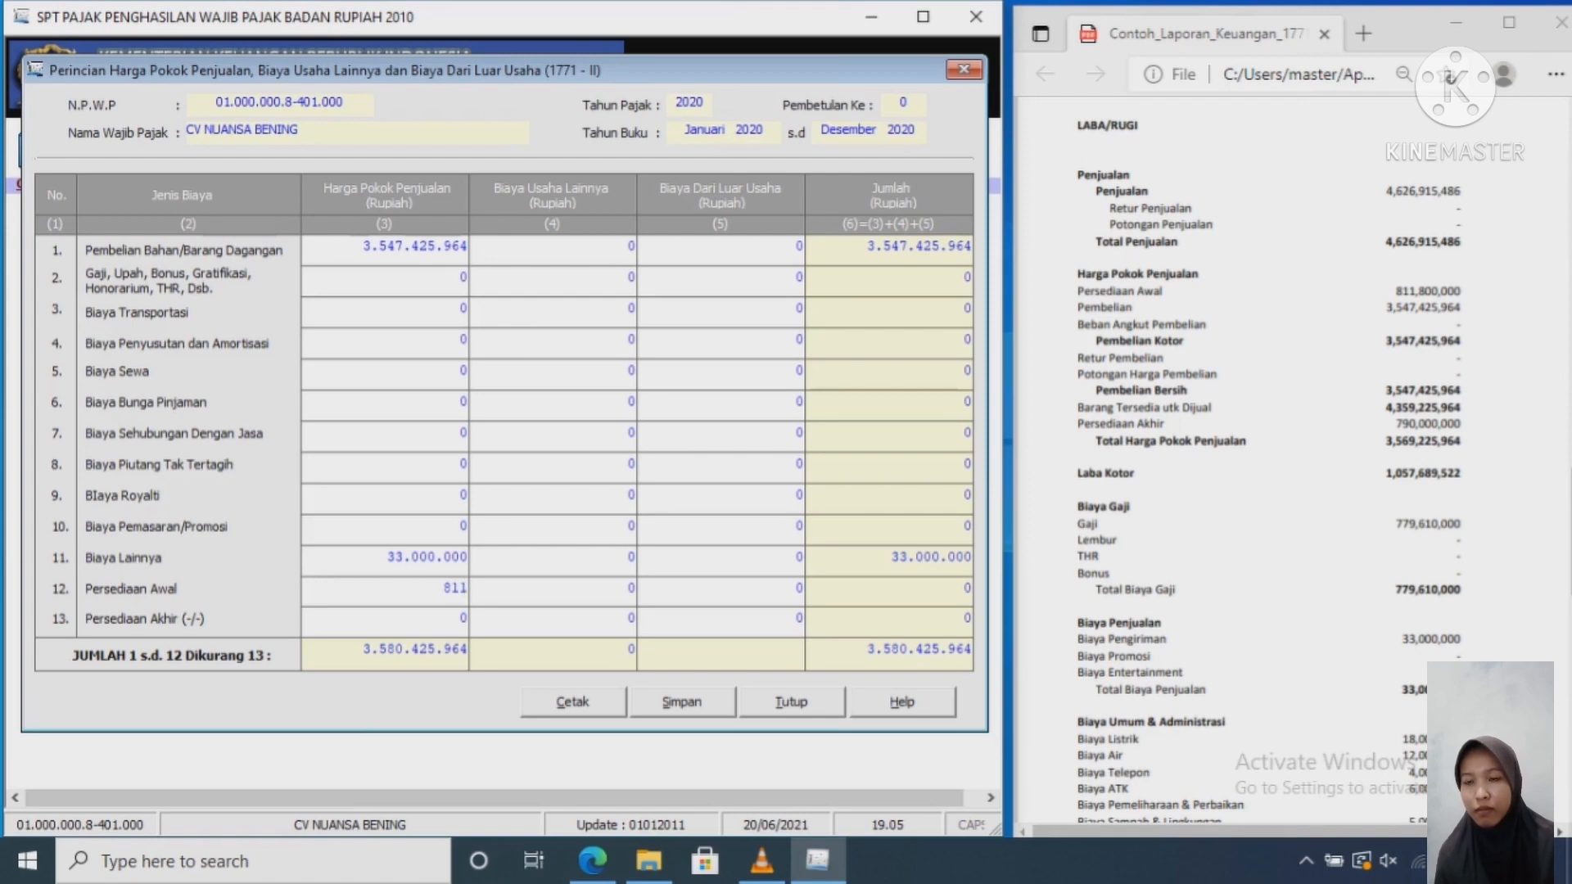
type("800000")
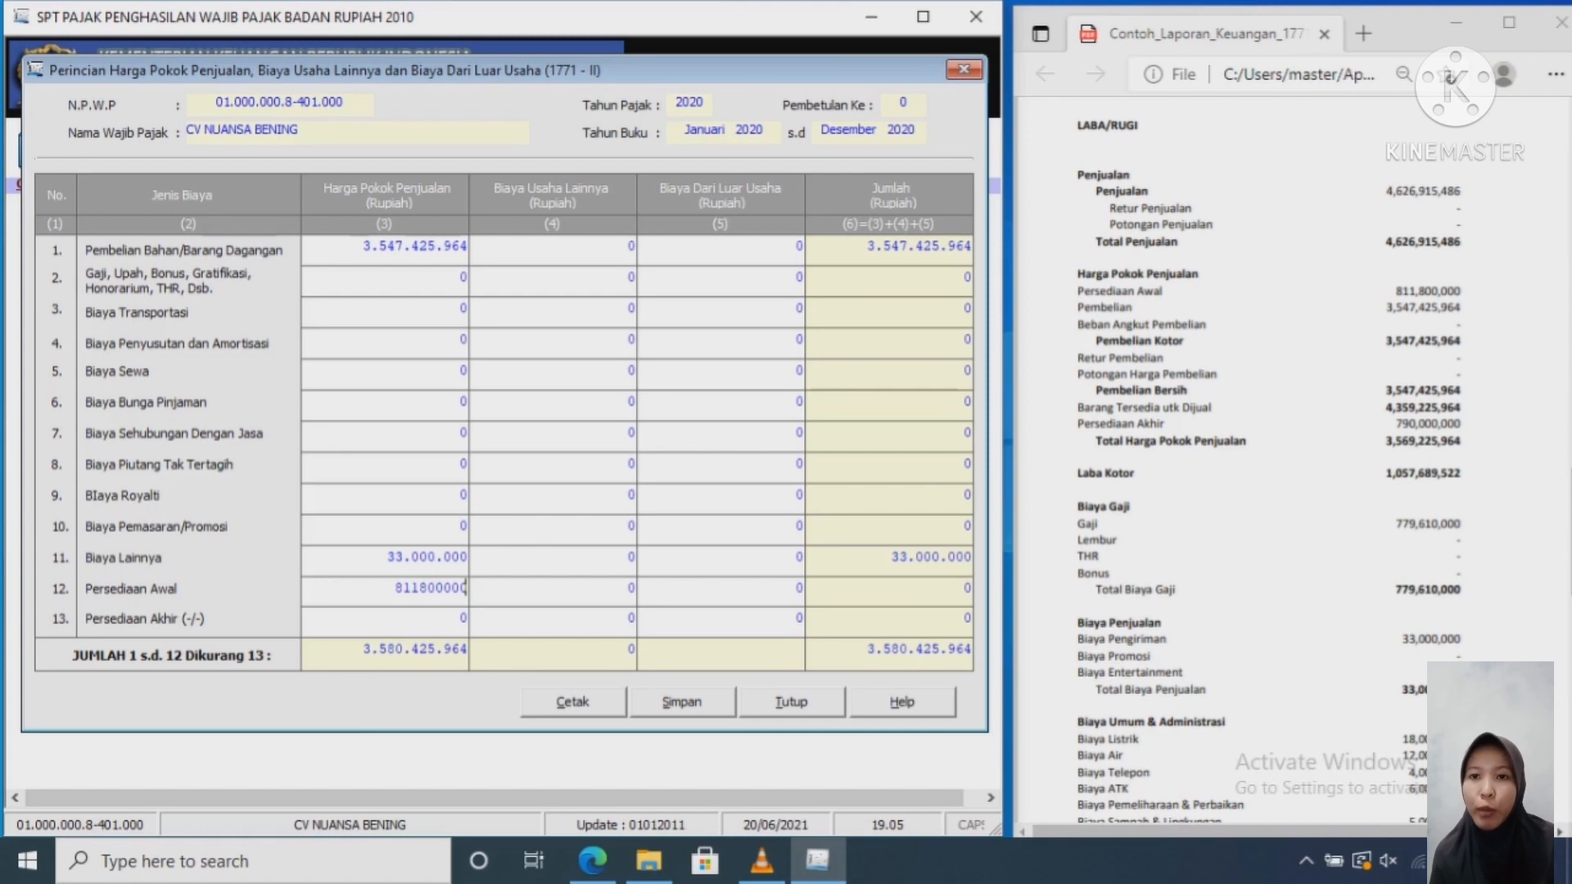
key("Tab")
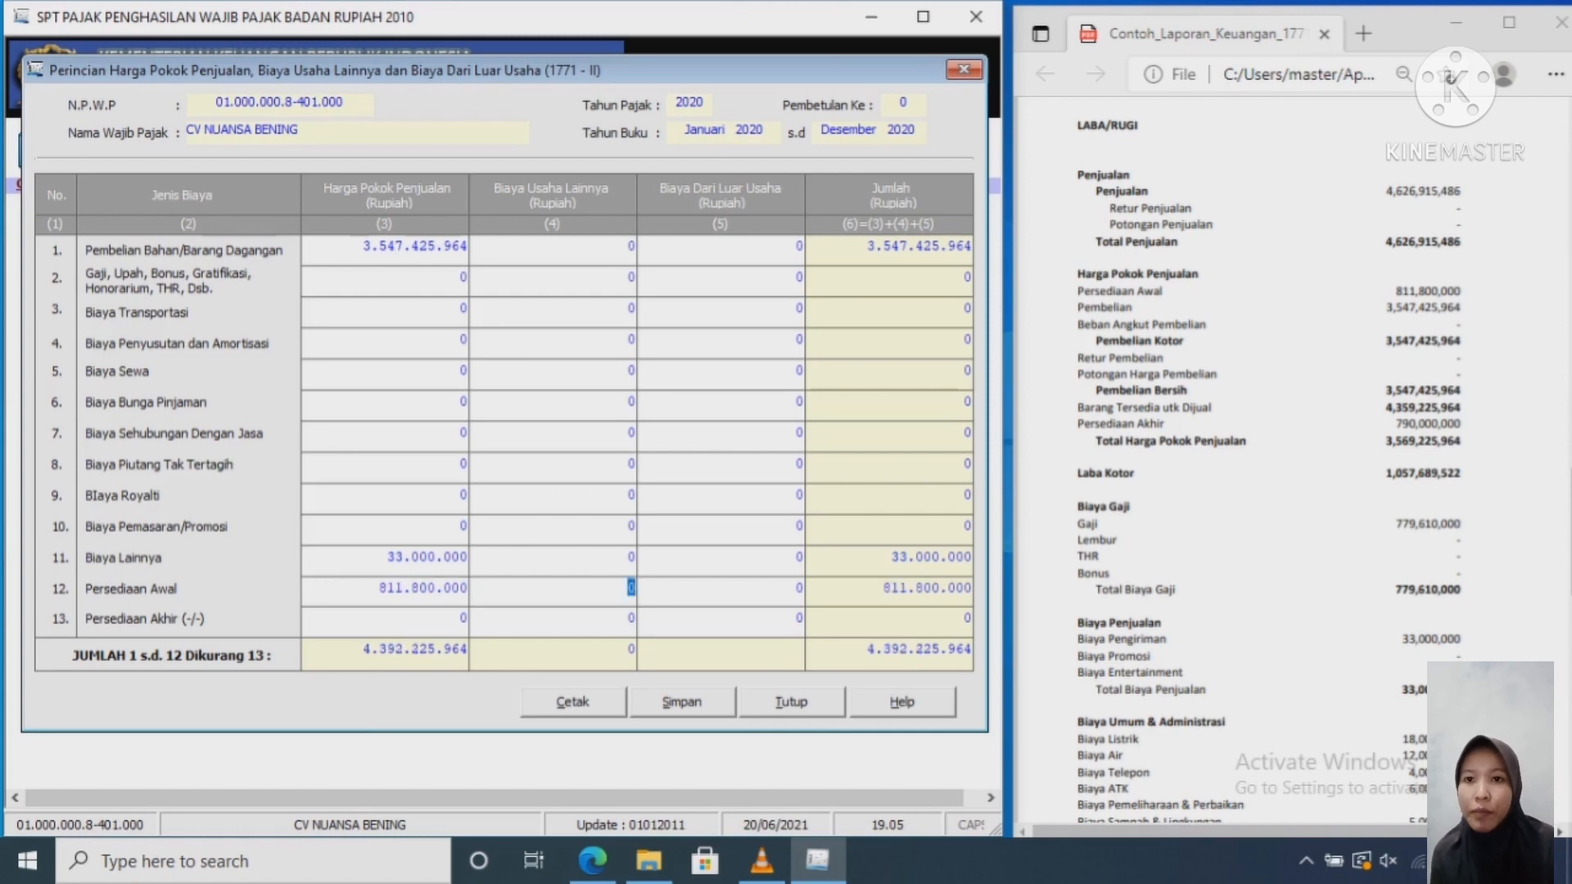
key("Tab")
key("Tab")
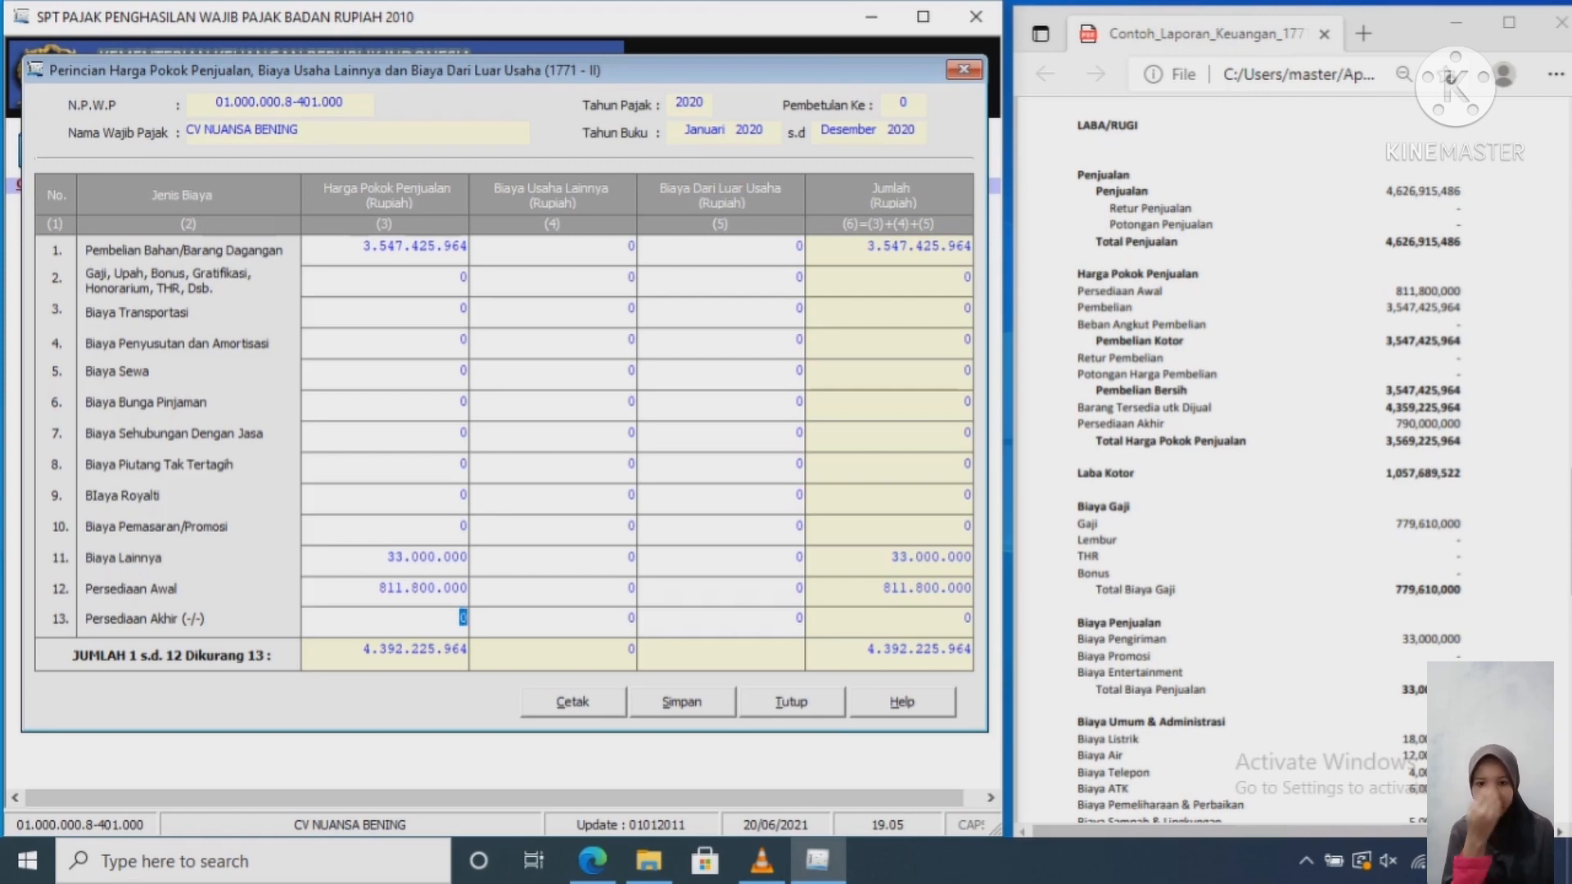
type("790000")
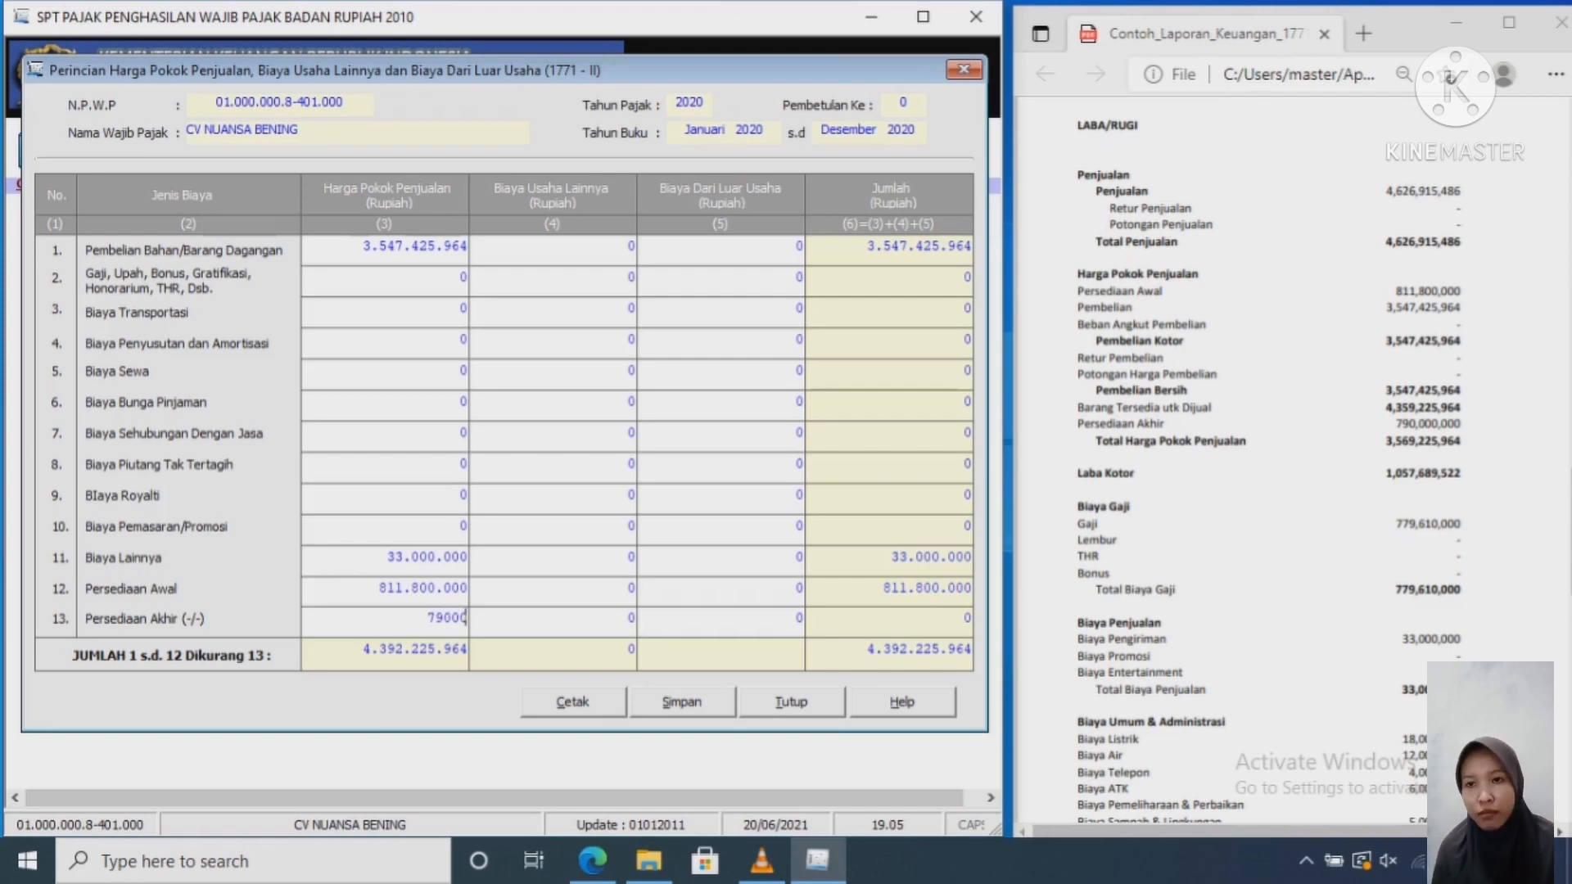
type("000")
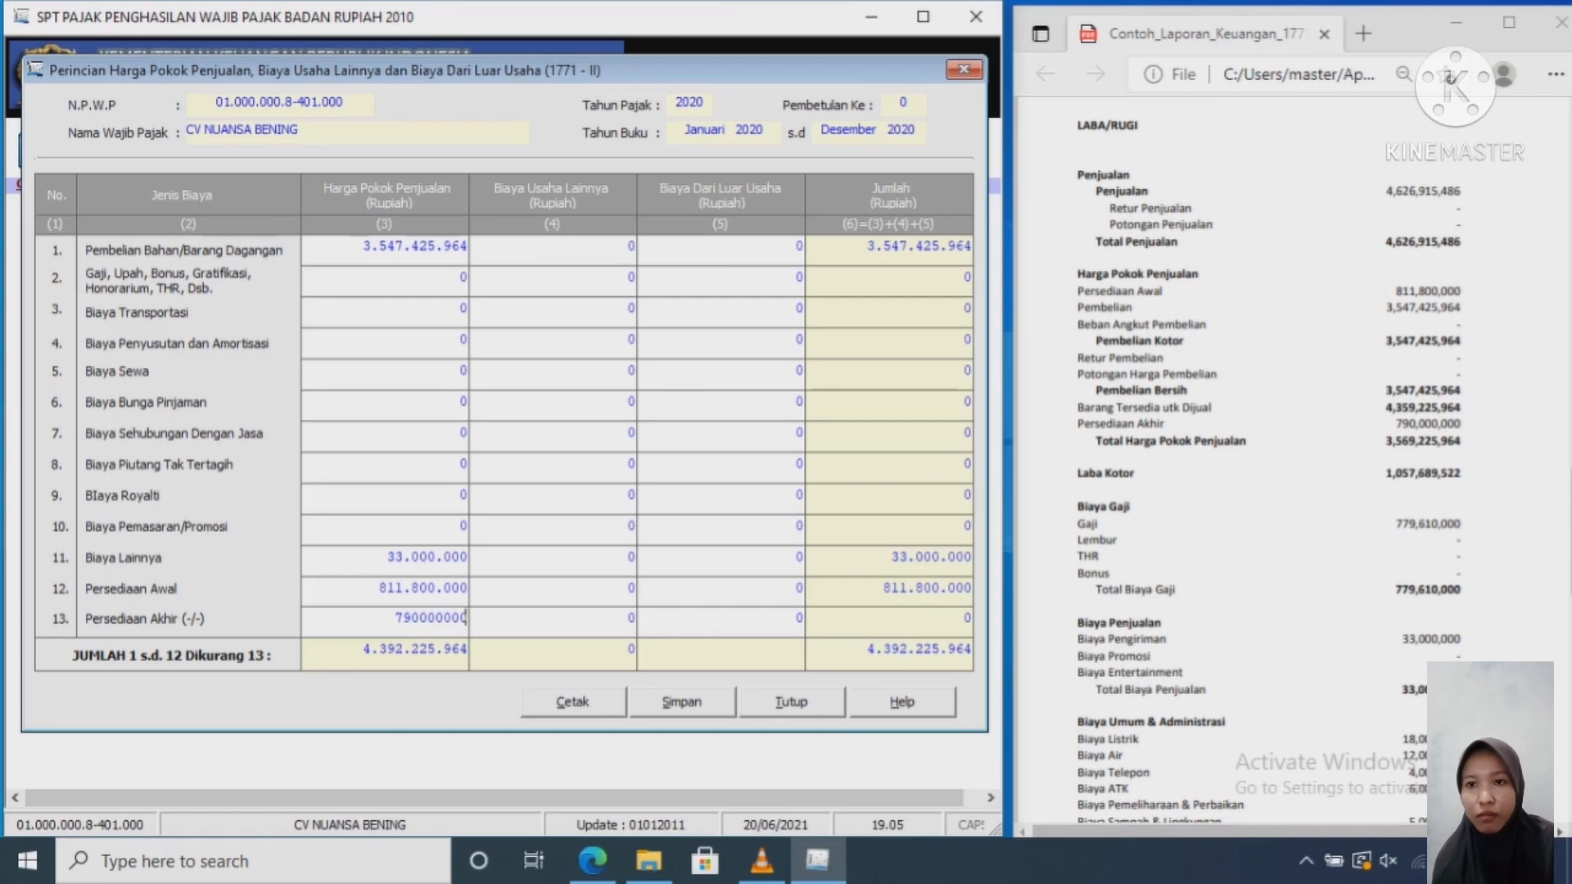
key("Tab")
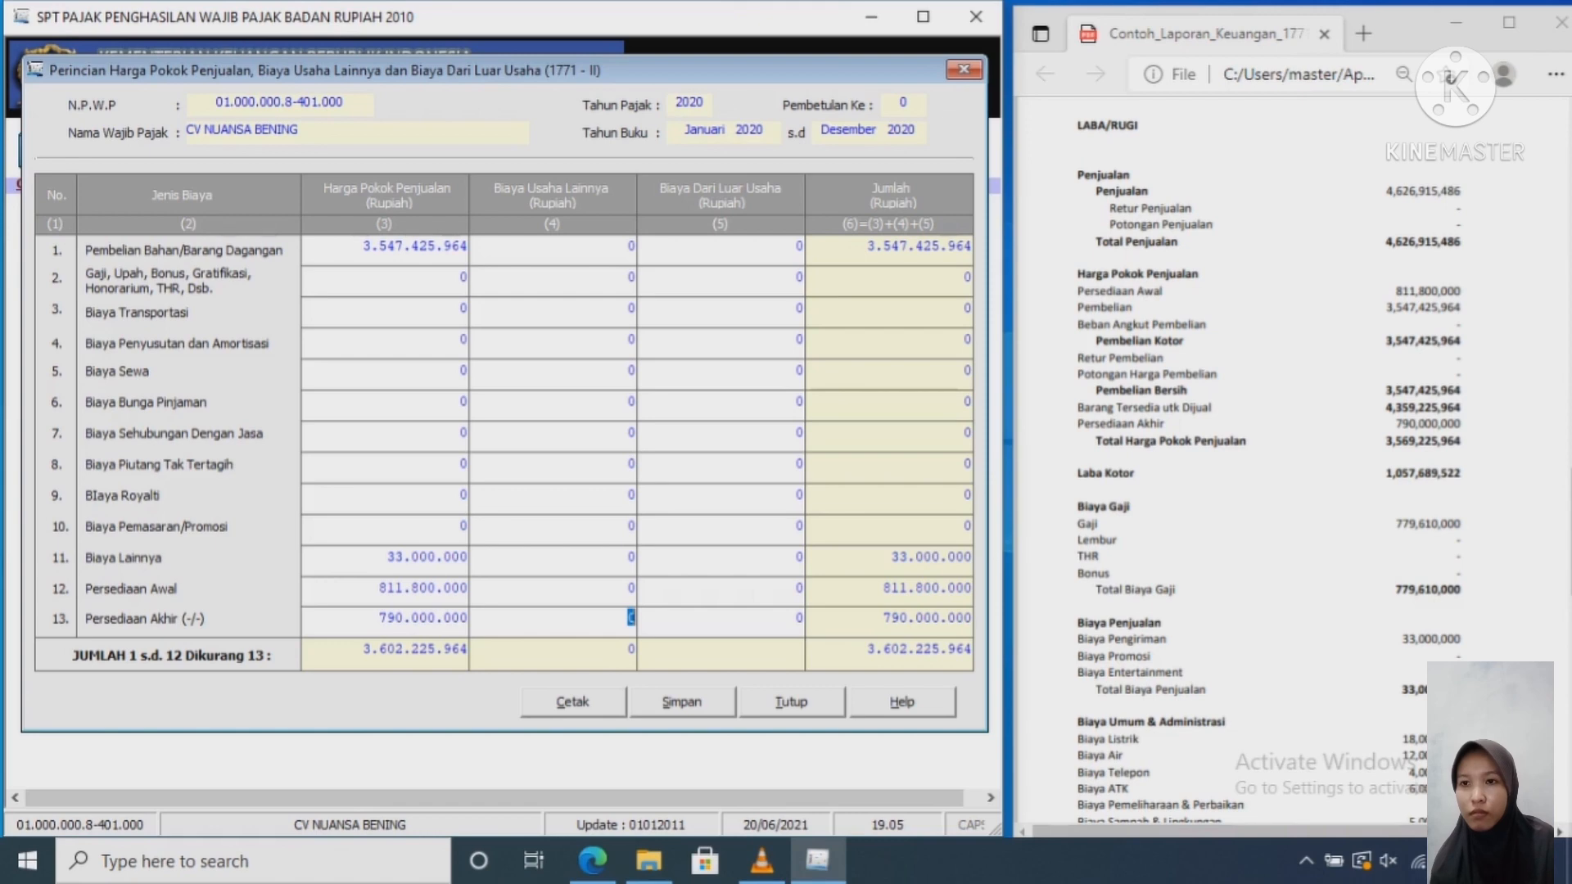
left_click(631, 247)
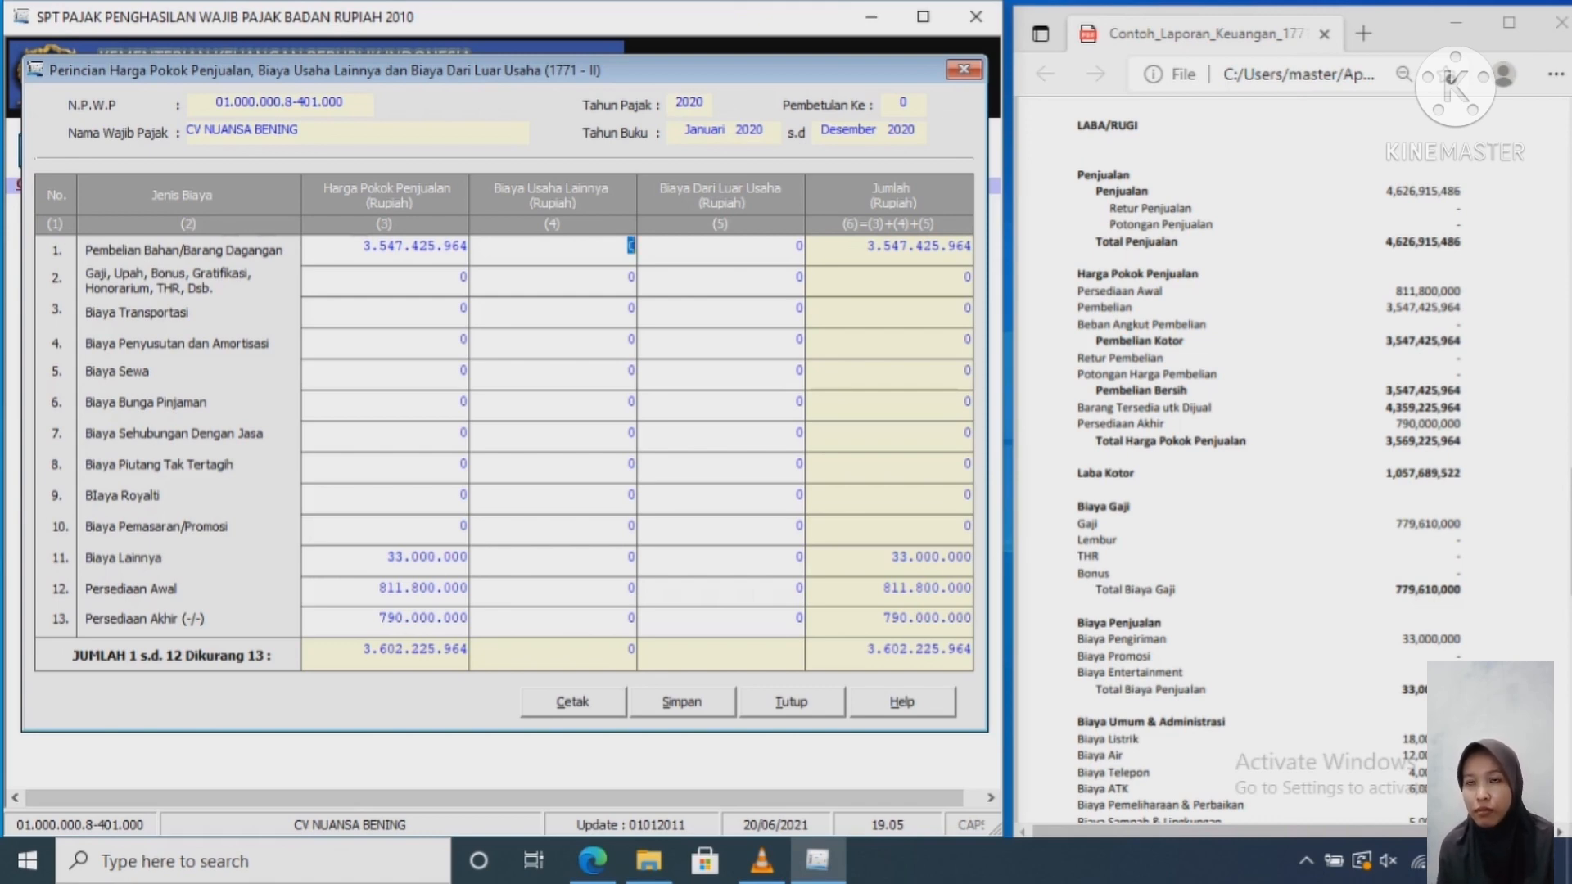
Step: Enter 779.610.000 as the row 1 other operating expense
left_click(1269, 475)
scroll(1269, 474, "down", 3)
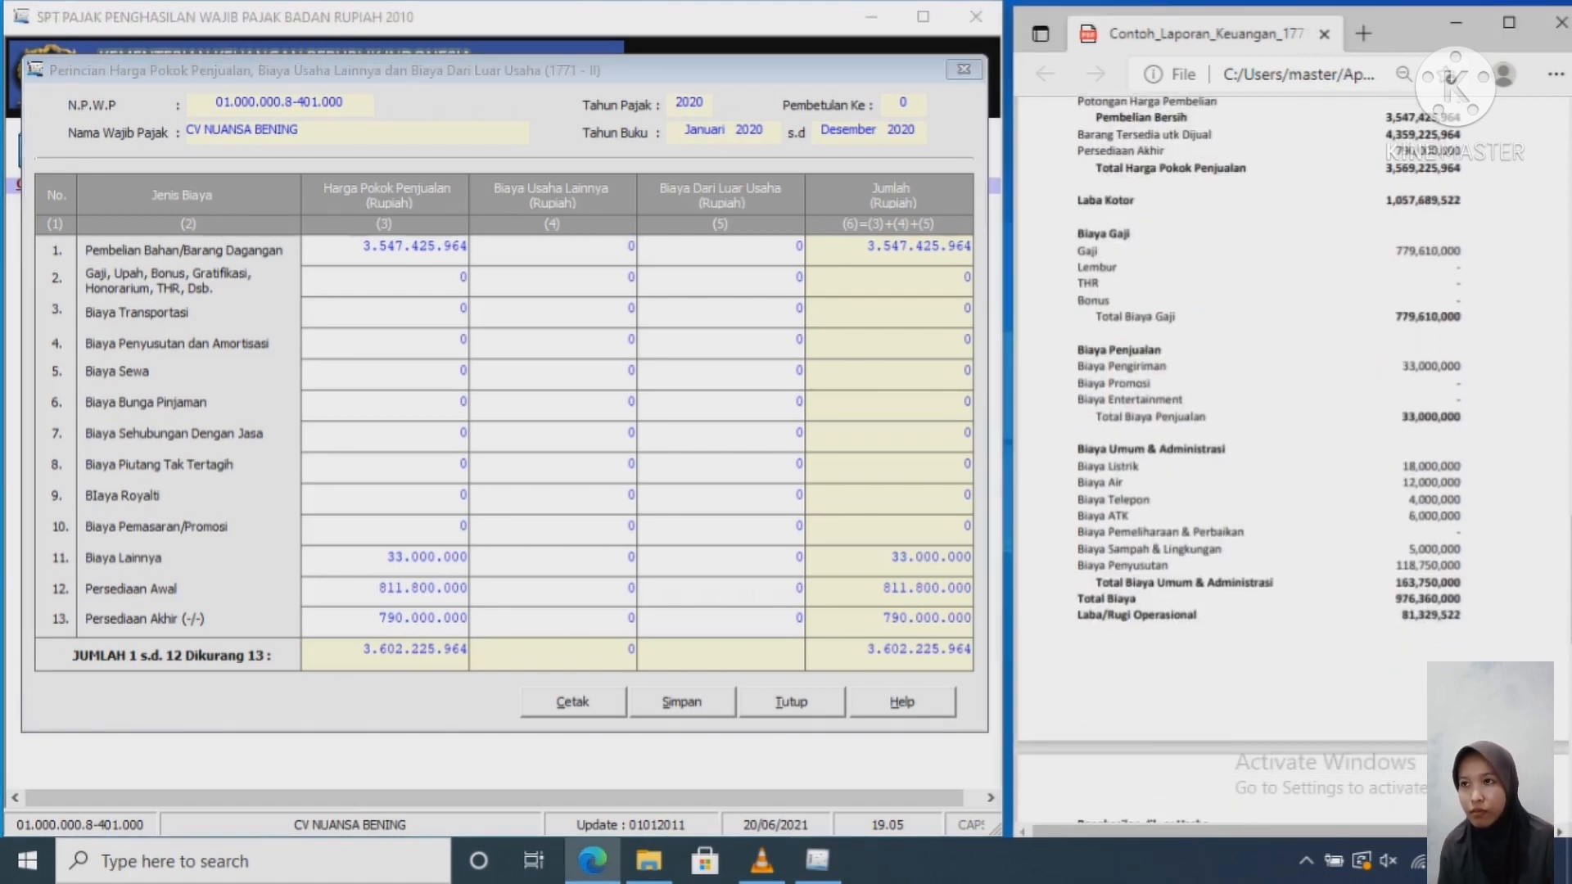
left_click(622, 247)
key("Delete")
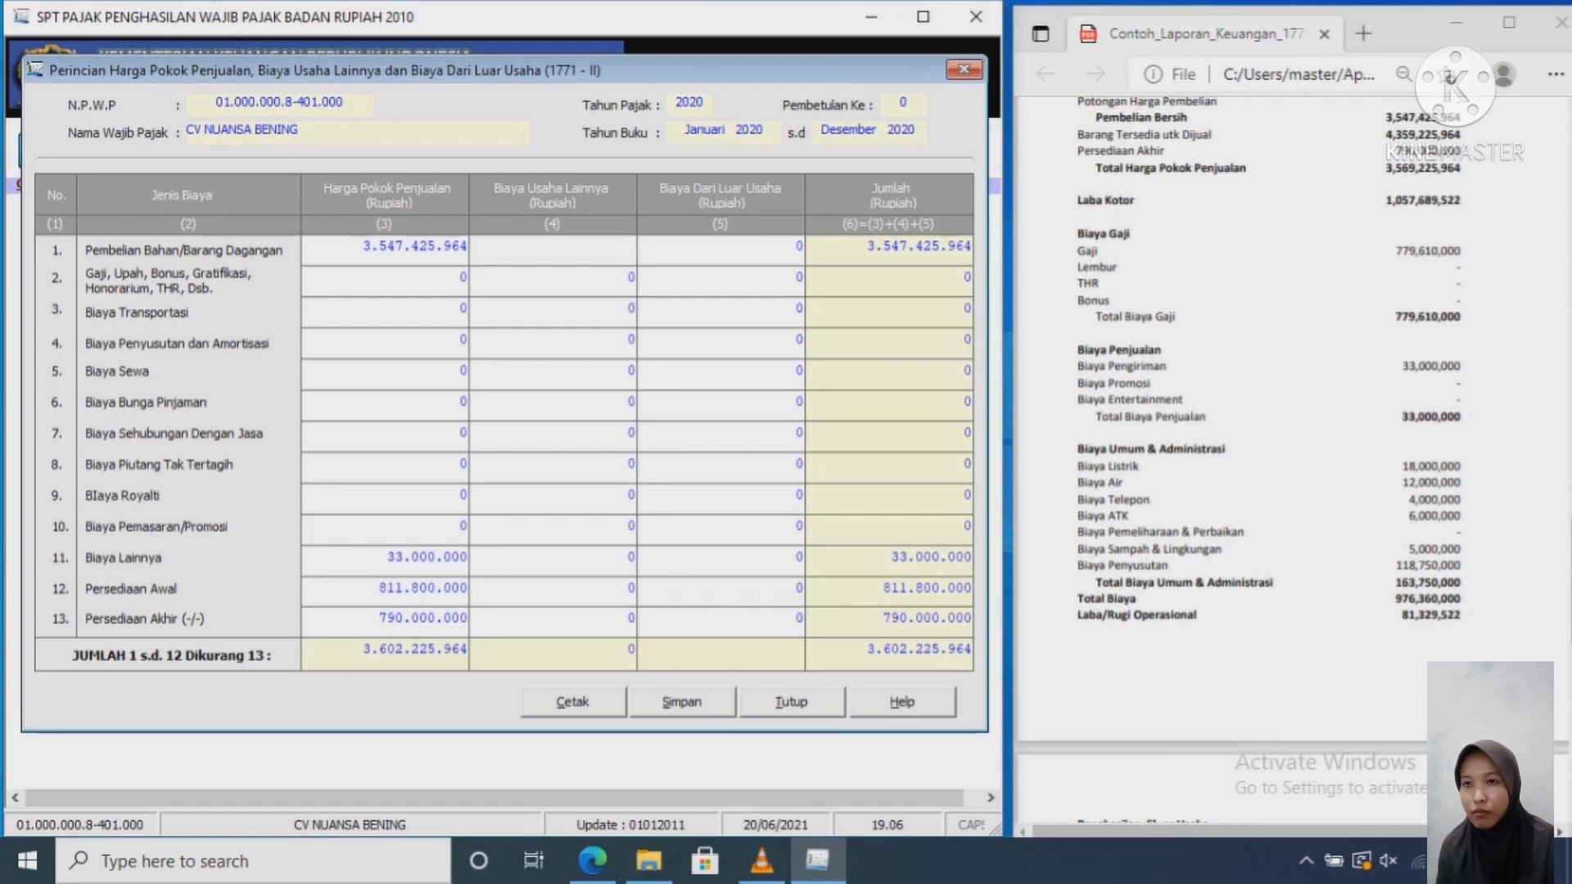
type("779")
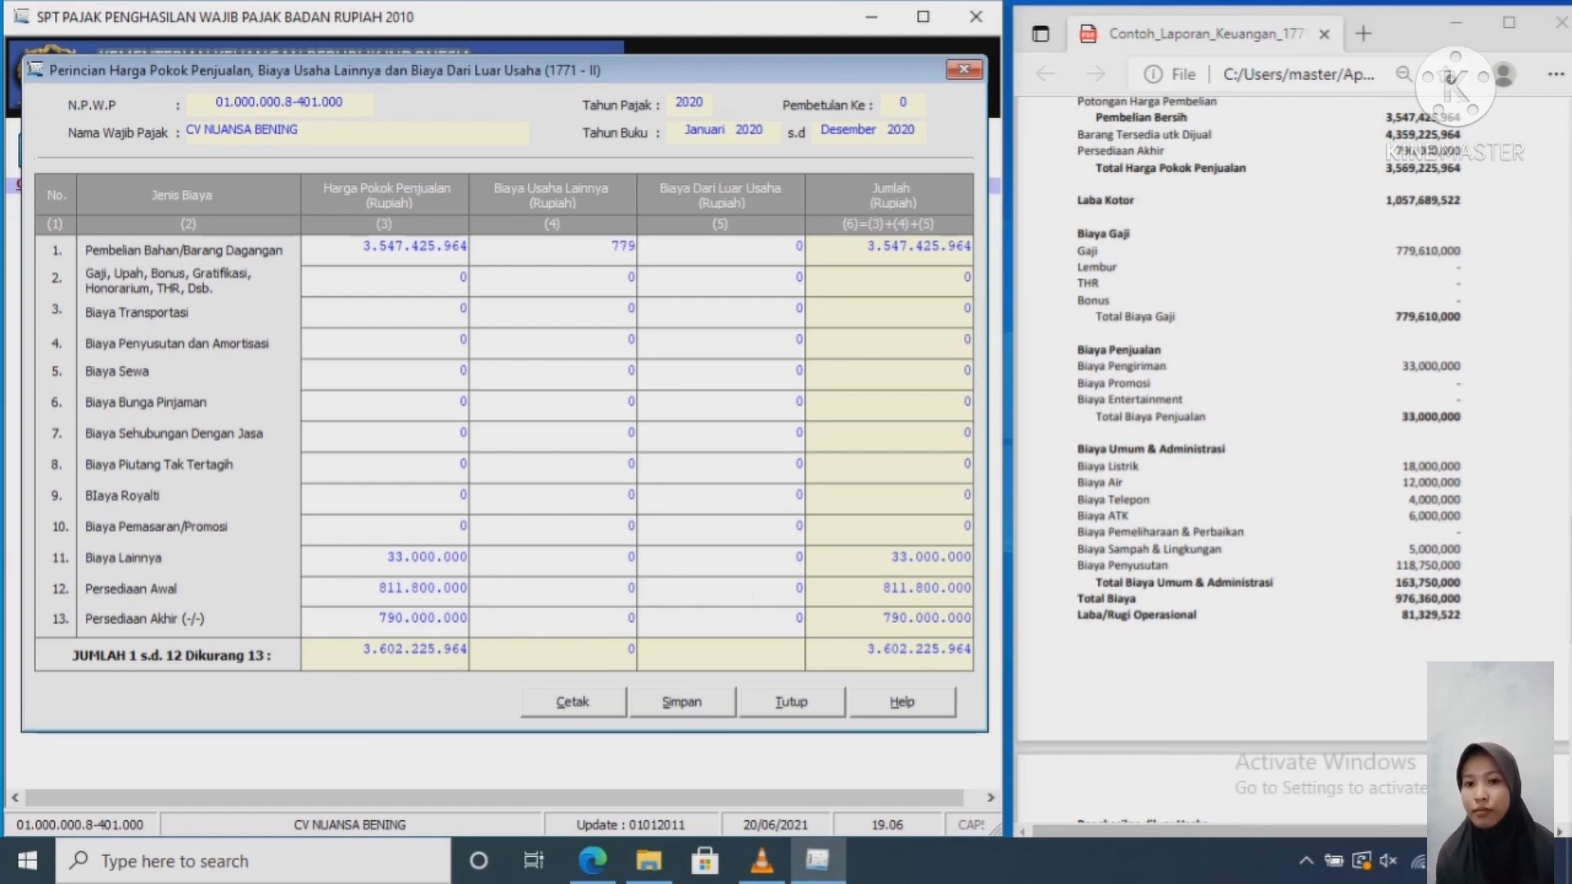
type("6610000")
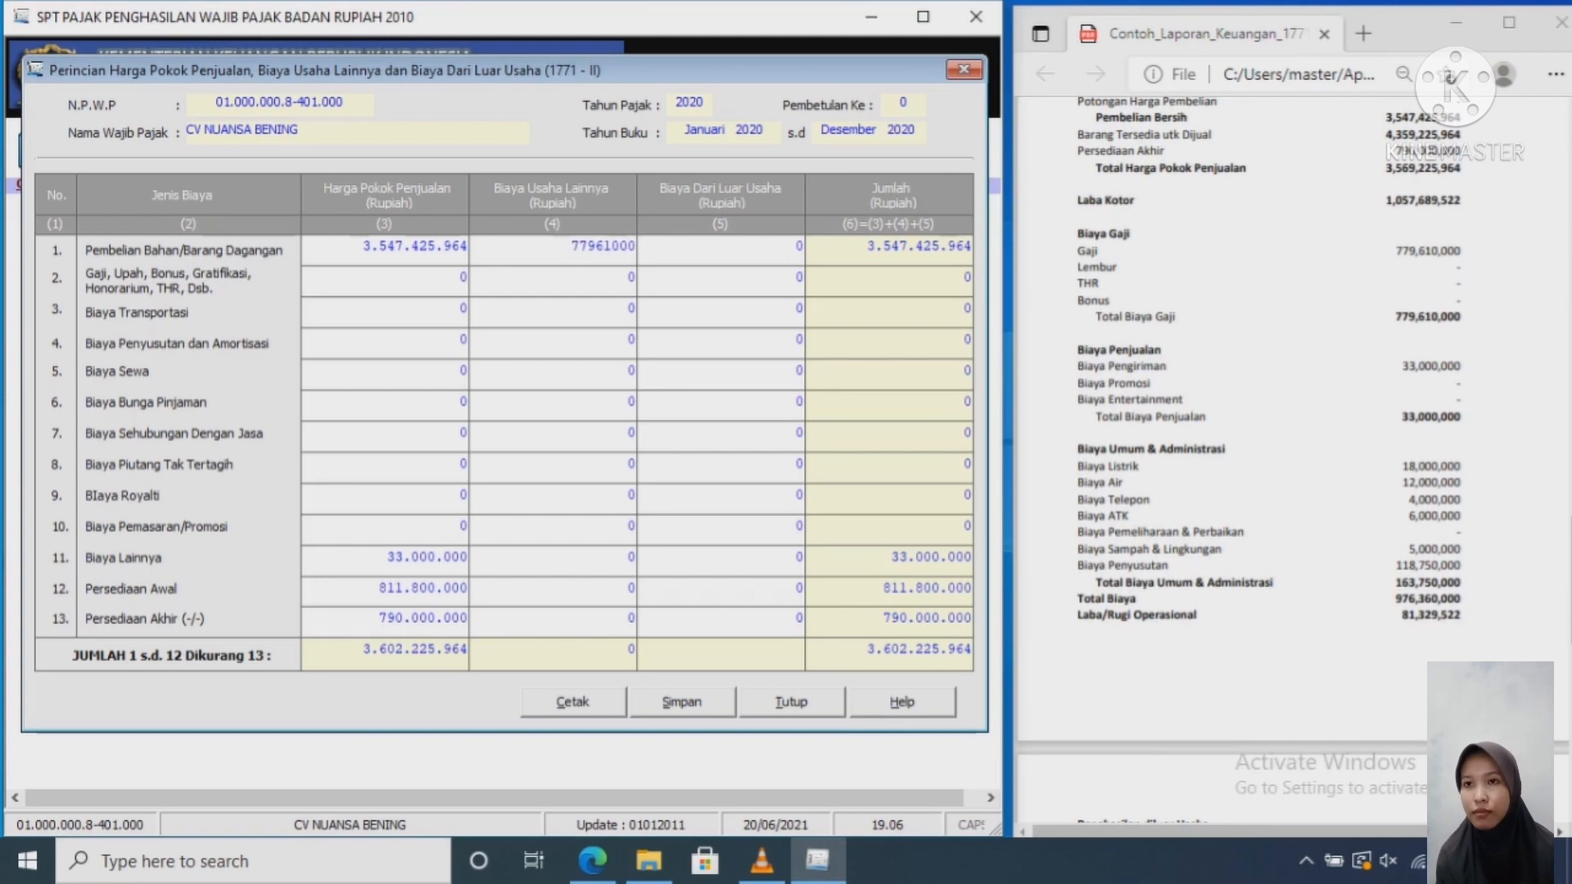
key("Tab")
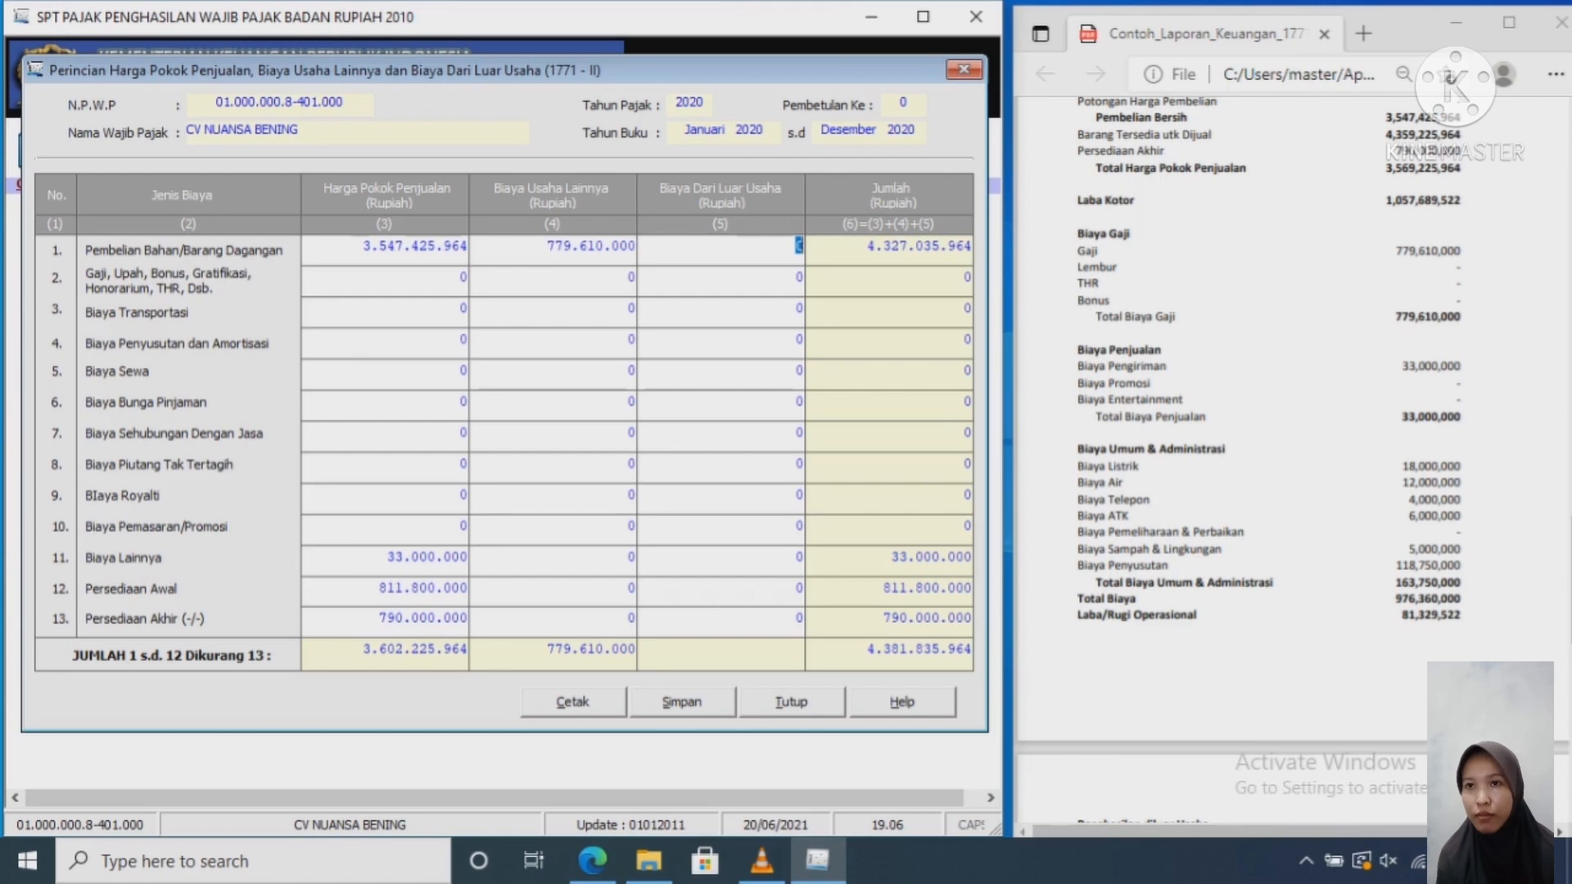
Step: Enter 943.360.000 as the Biaya Lainnya other operating expense in row 11
left_click(630, 558)
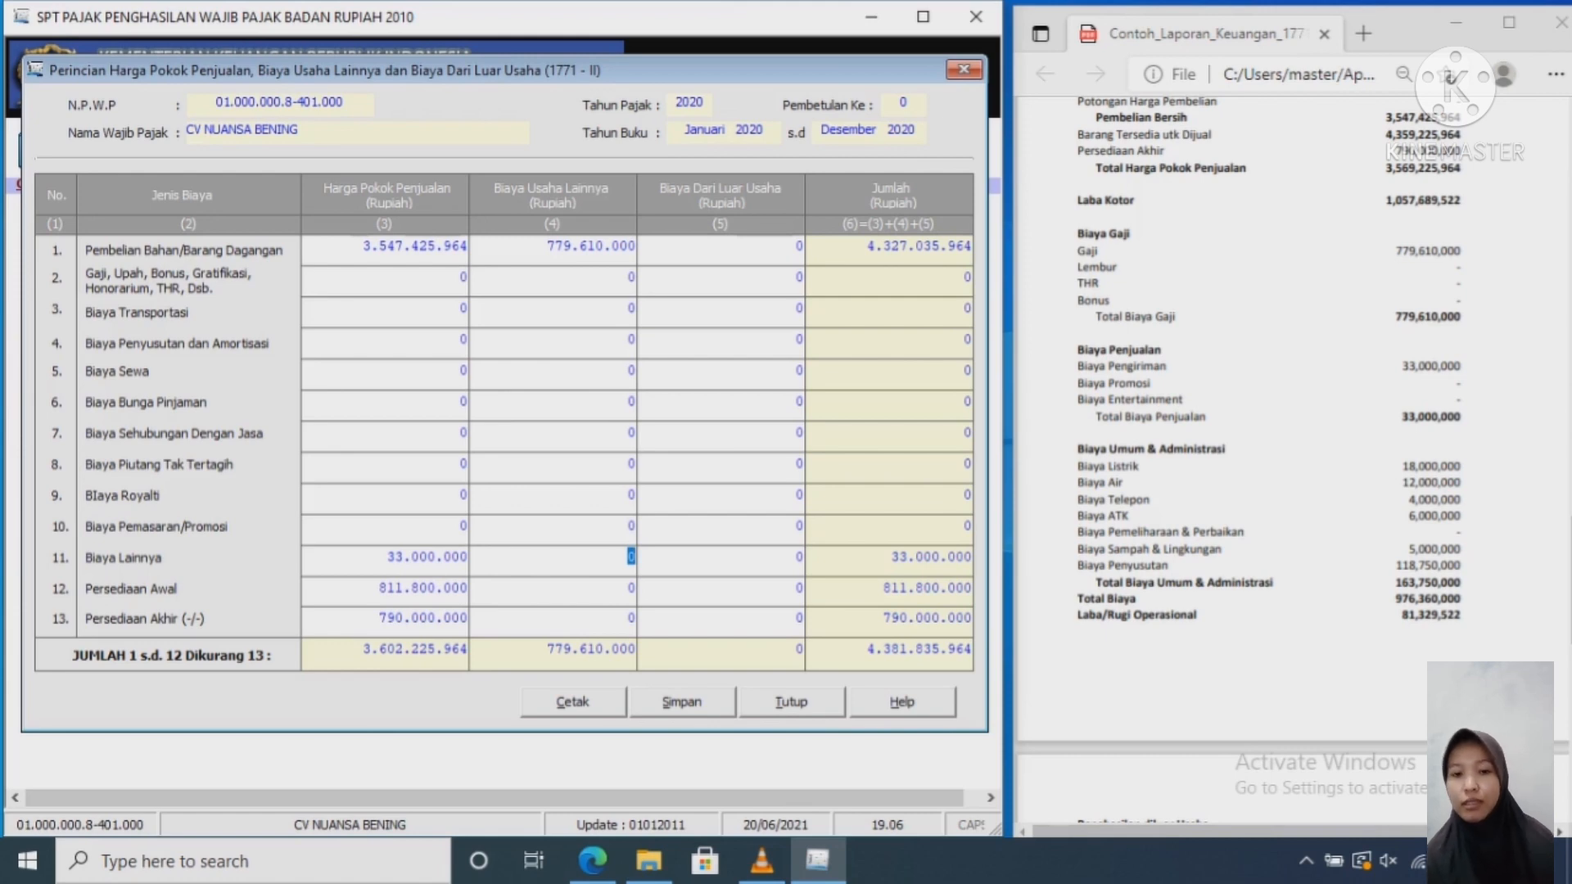
type("943")
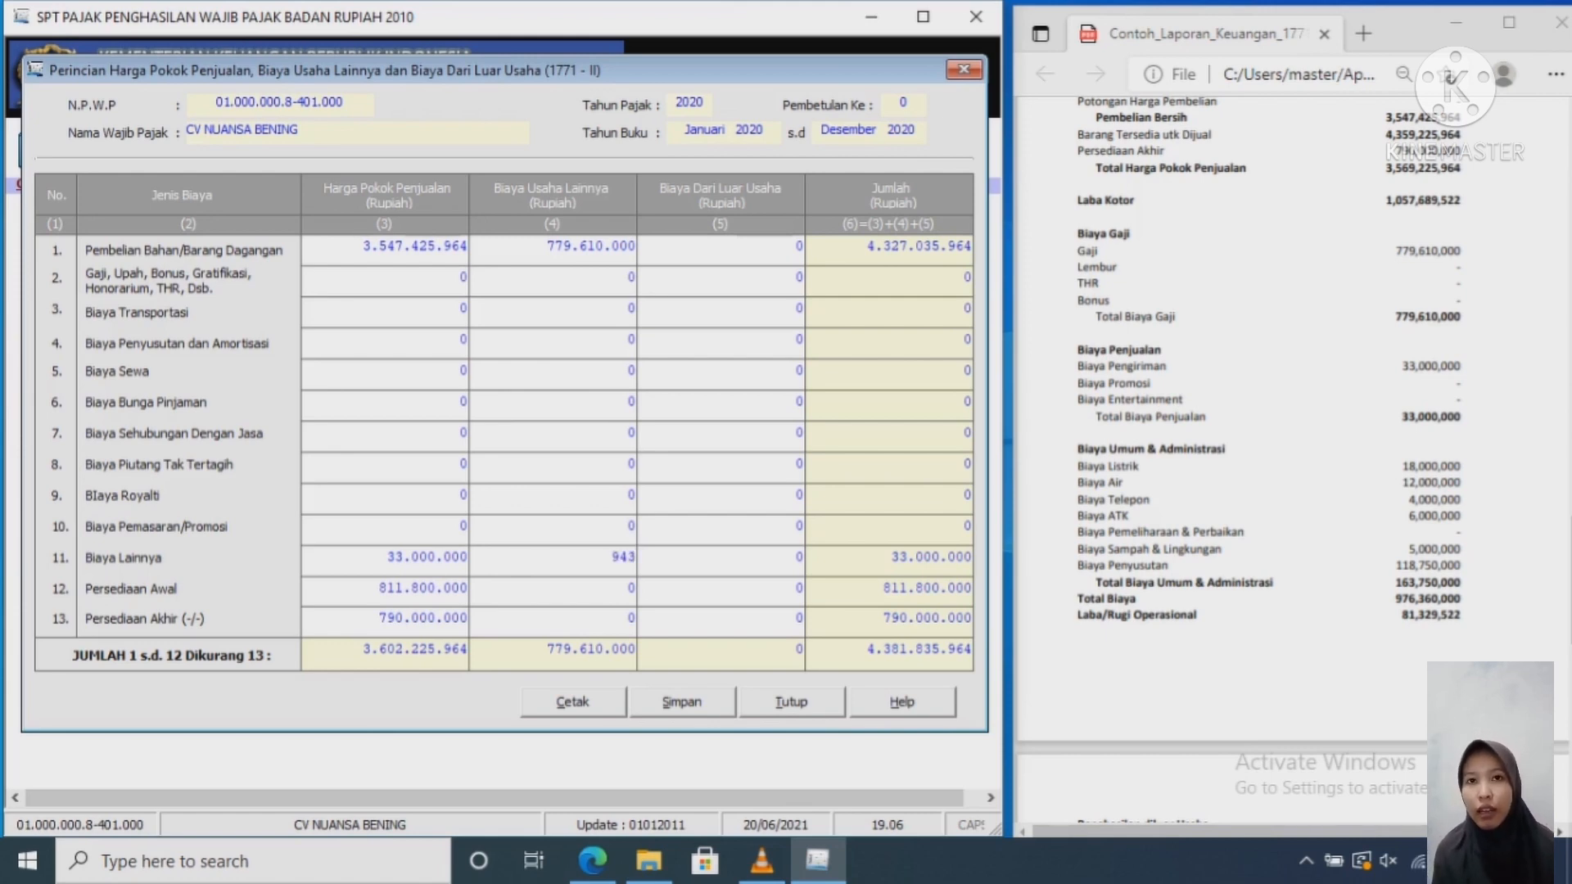
type("360000")
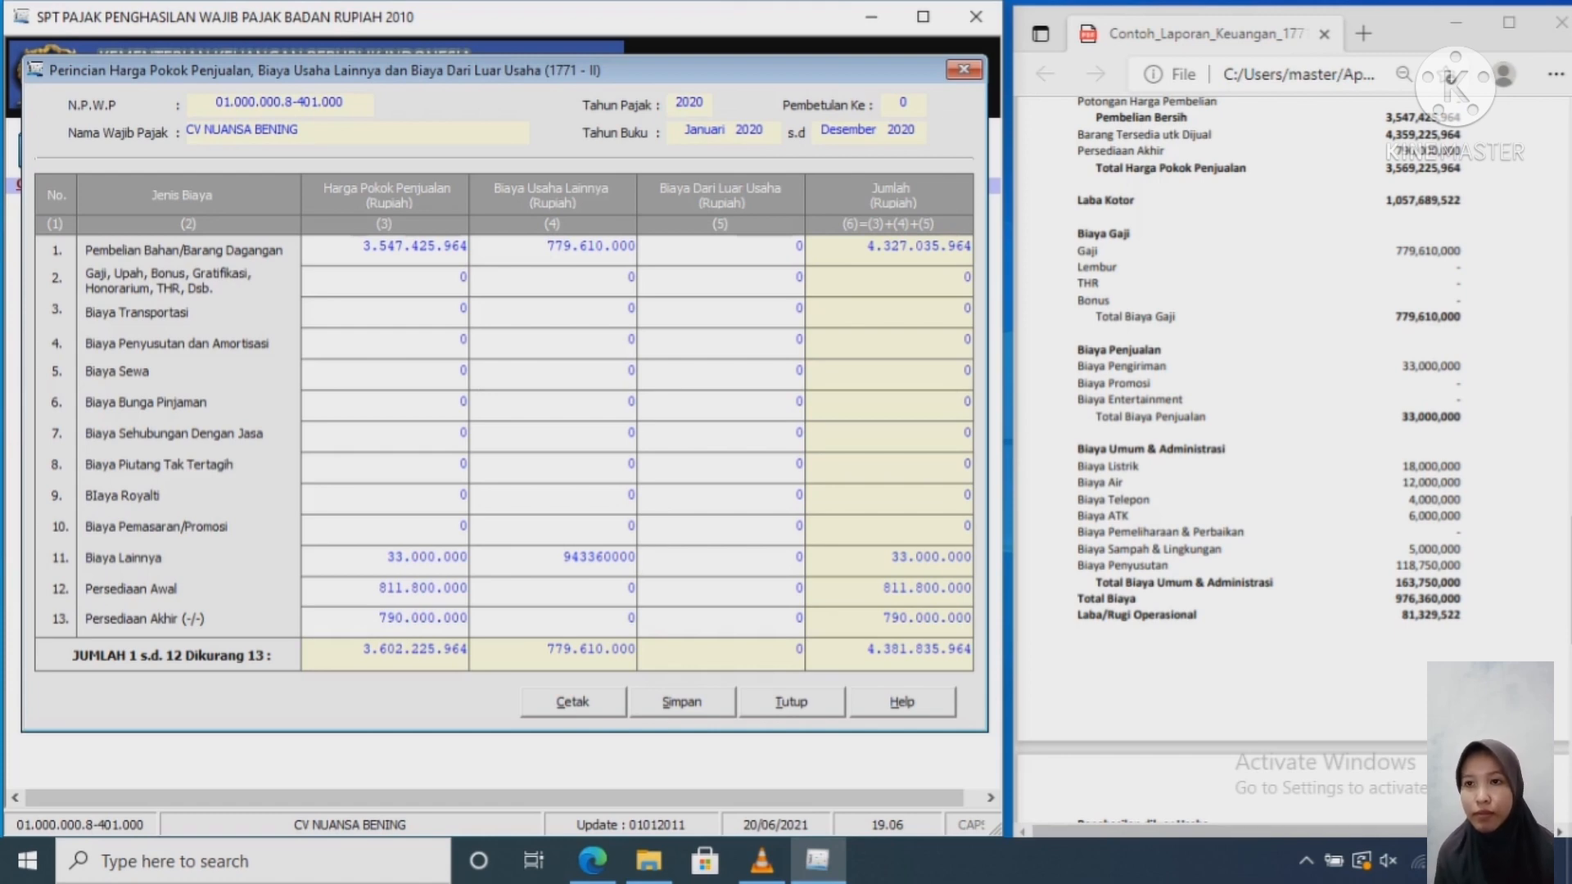
left_click(571, 558)
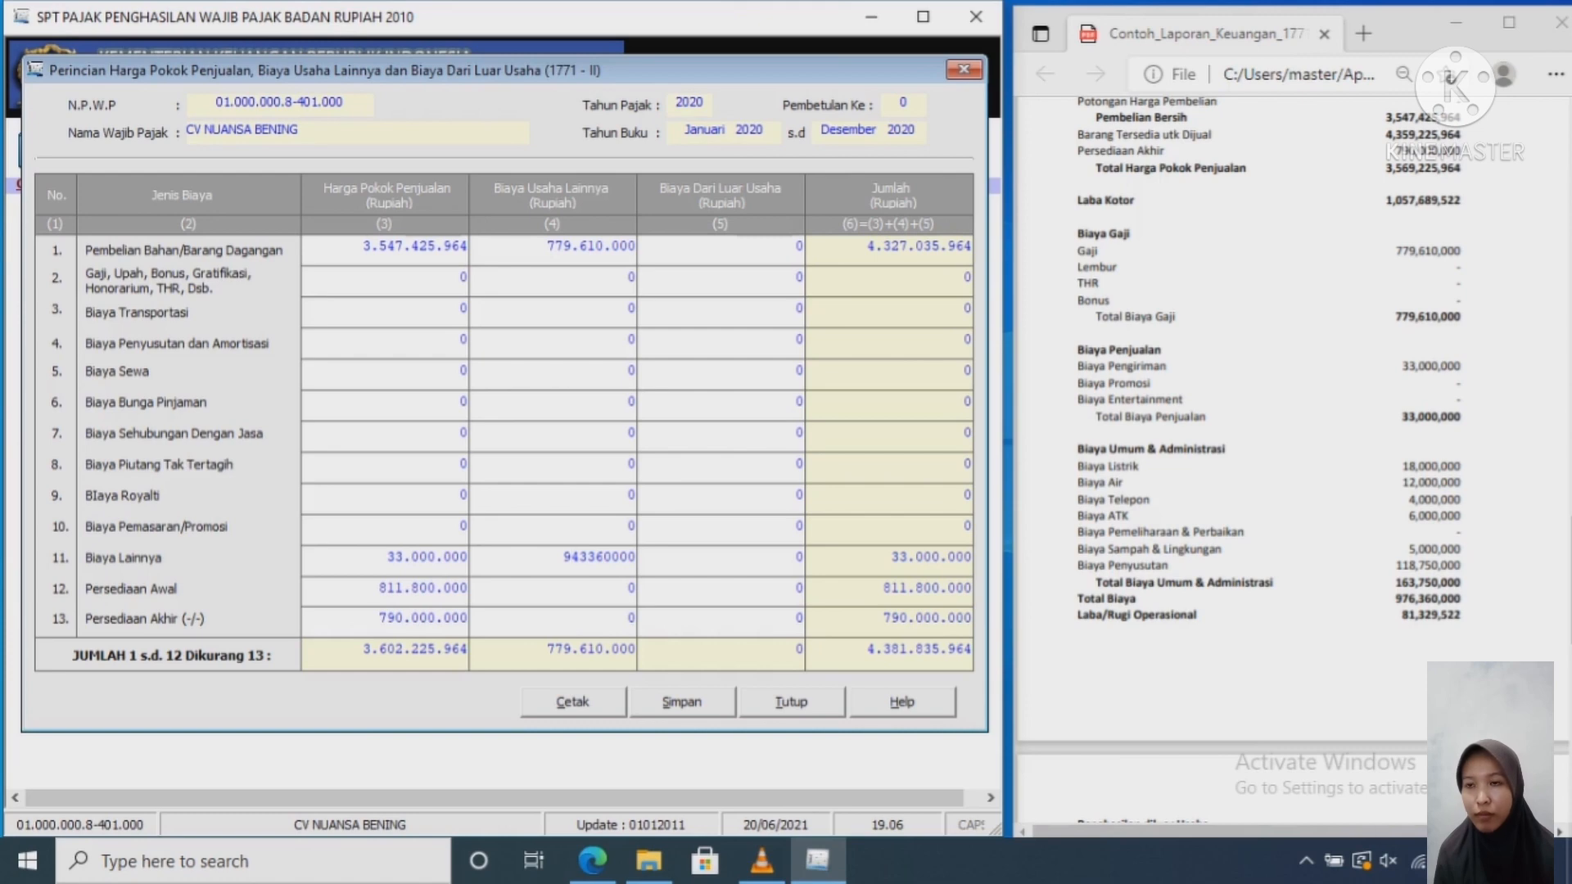
key("Right")
key("Tab")
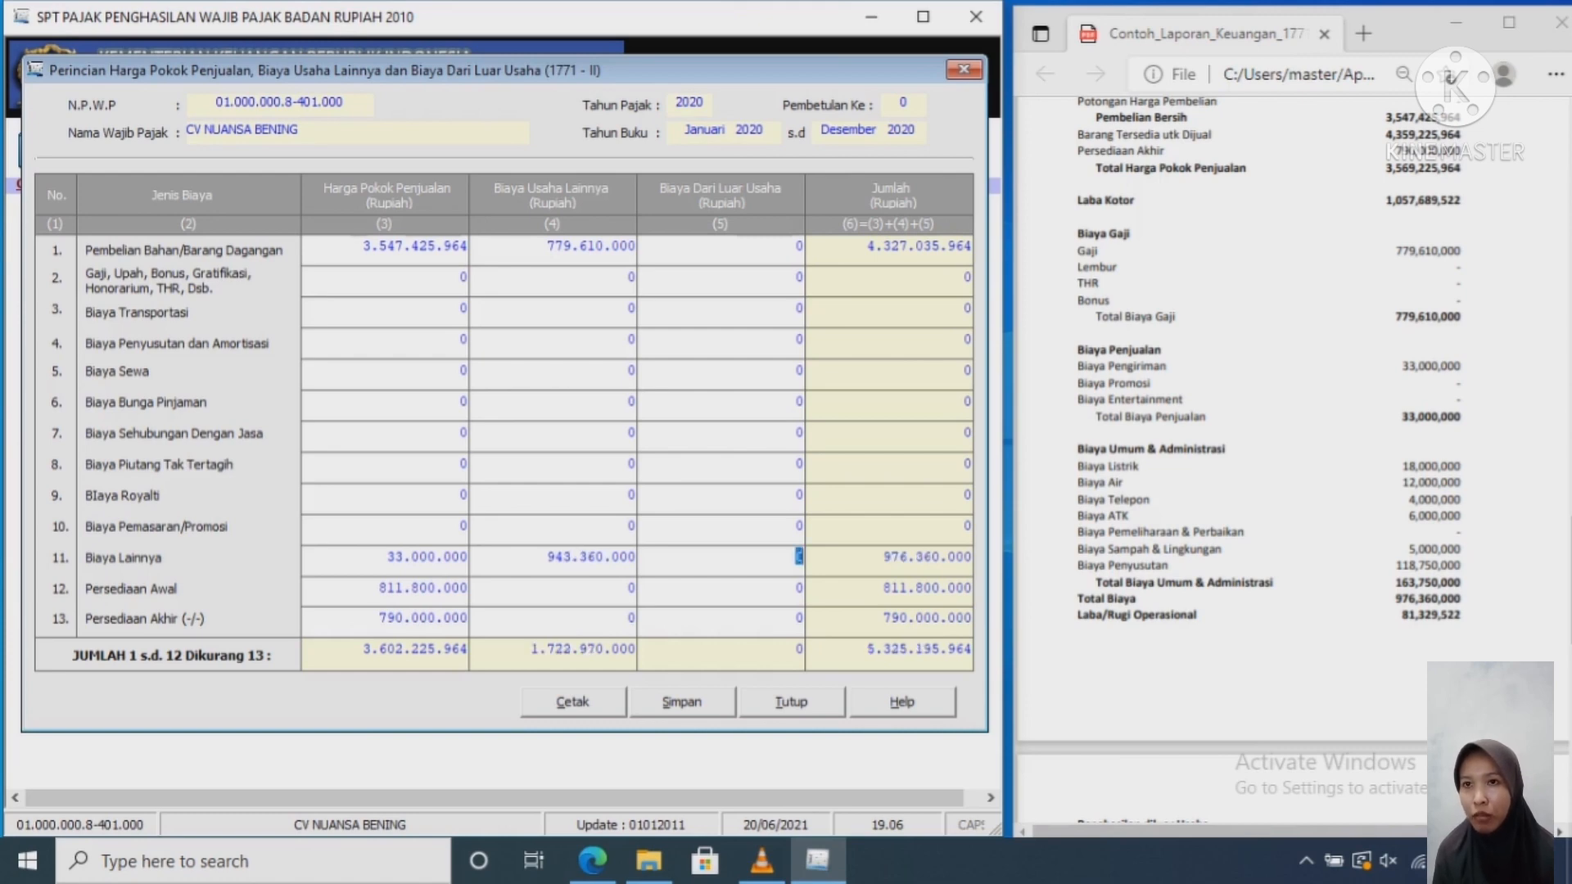
key("shift+Tab")
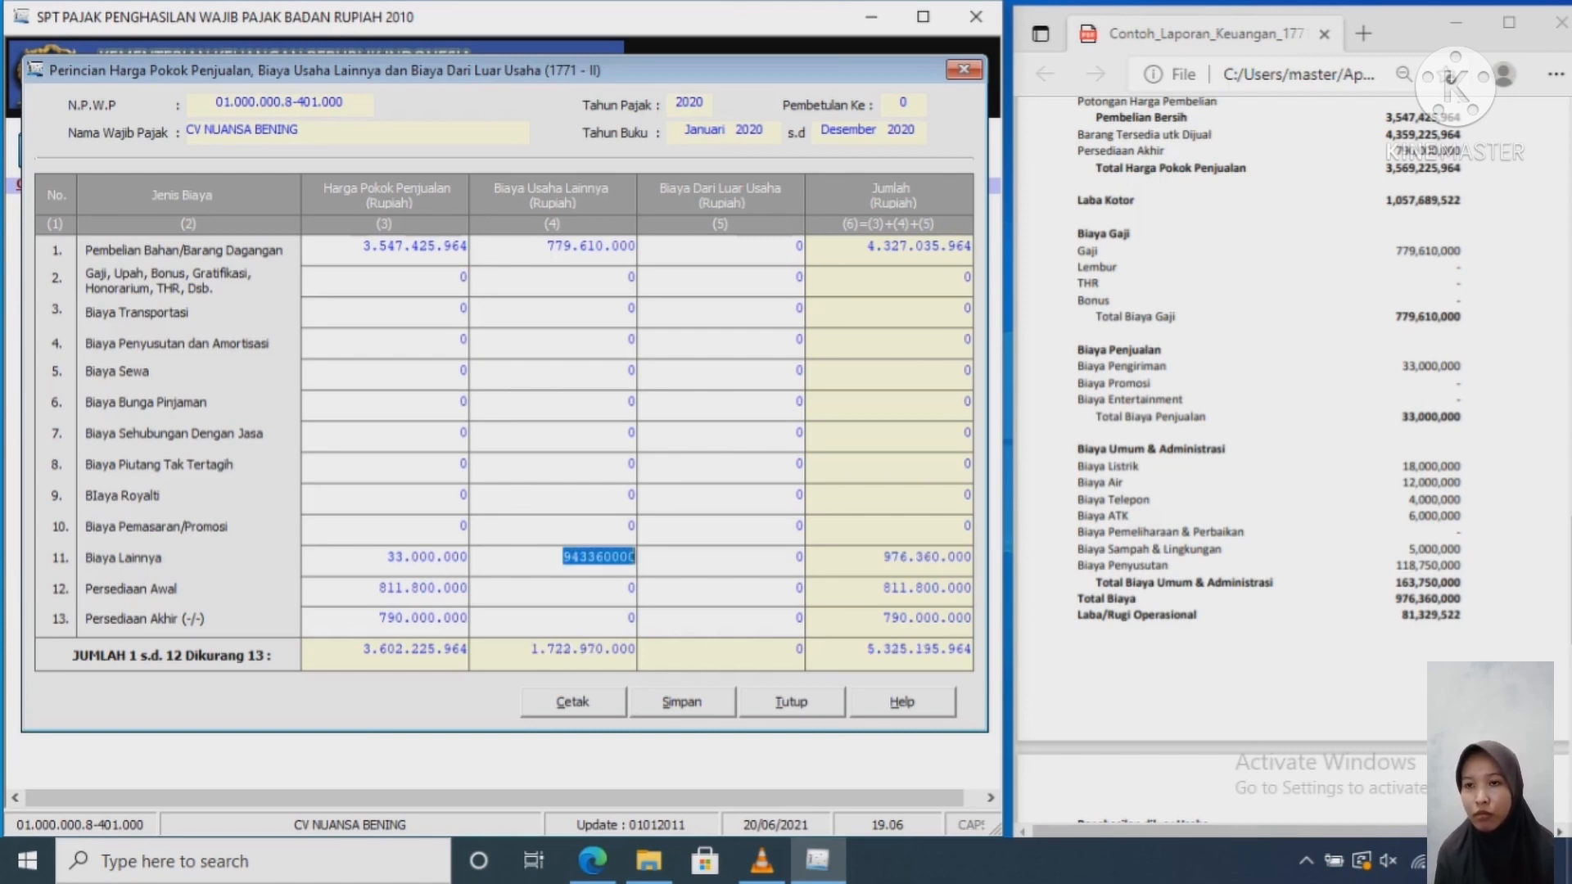
key("Left")
key("Left")
key("Left")
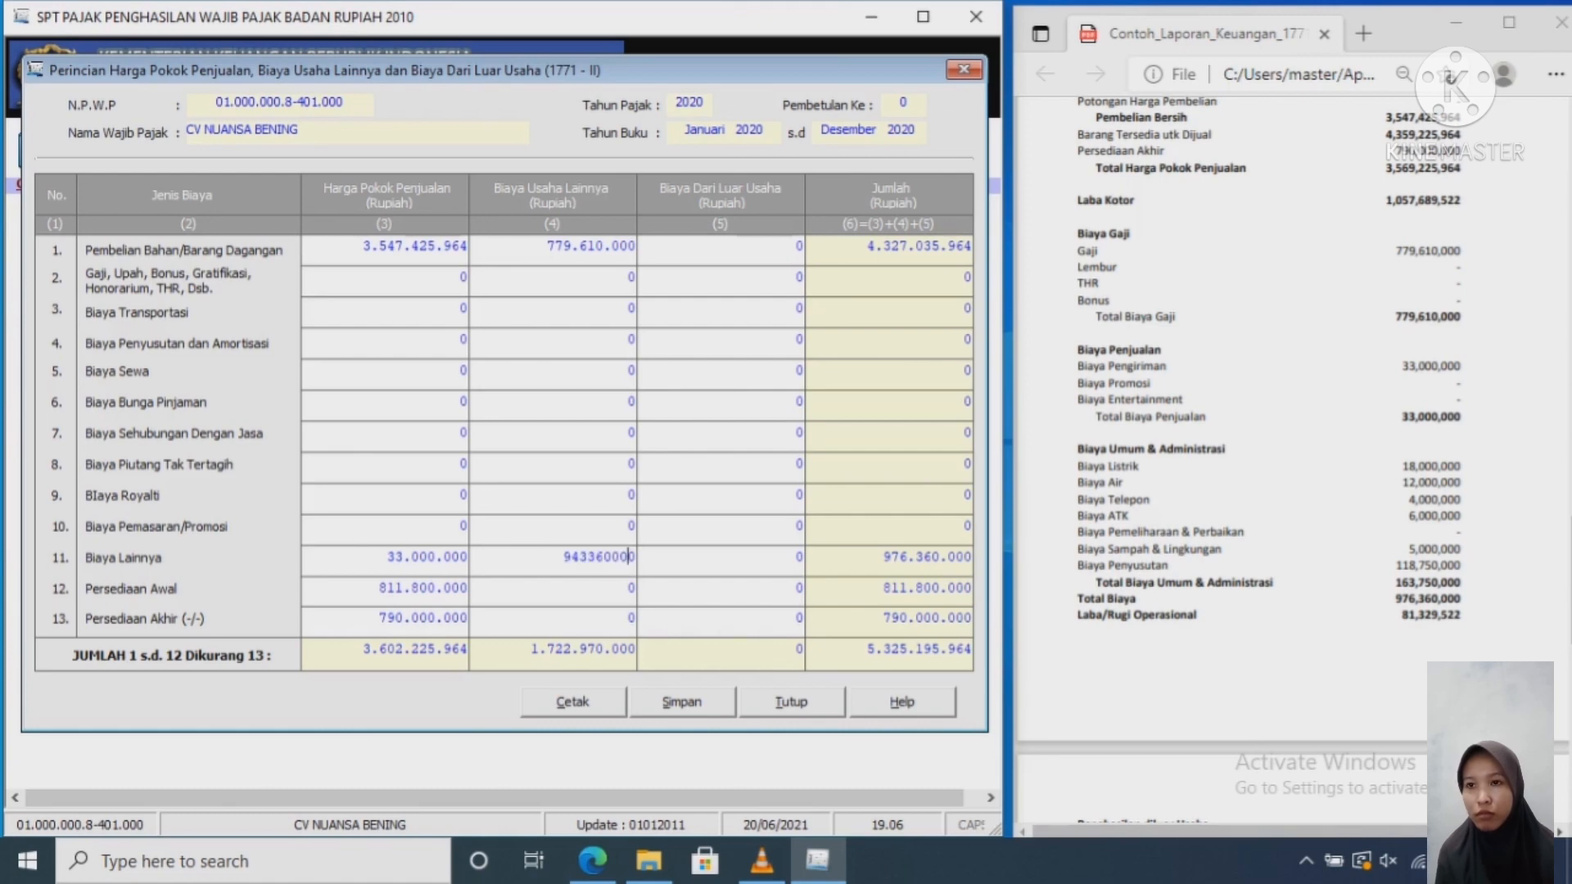
key("Tab")
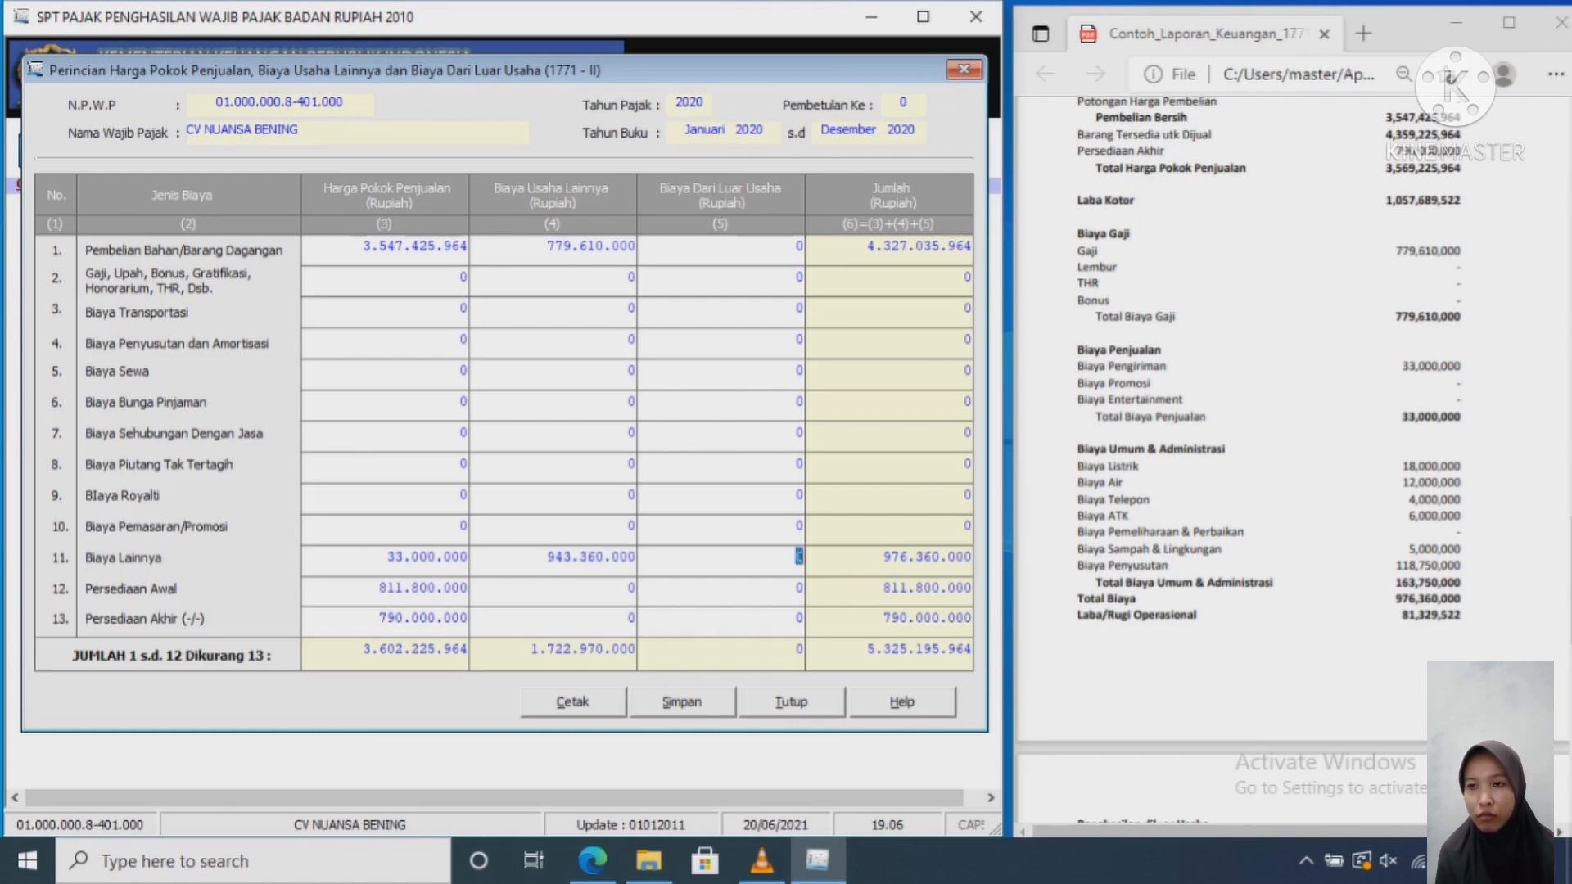
key("Left")
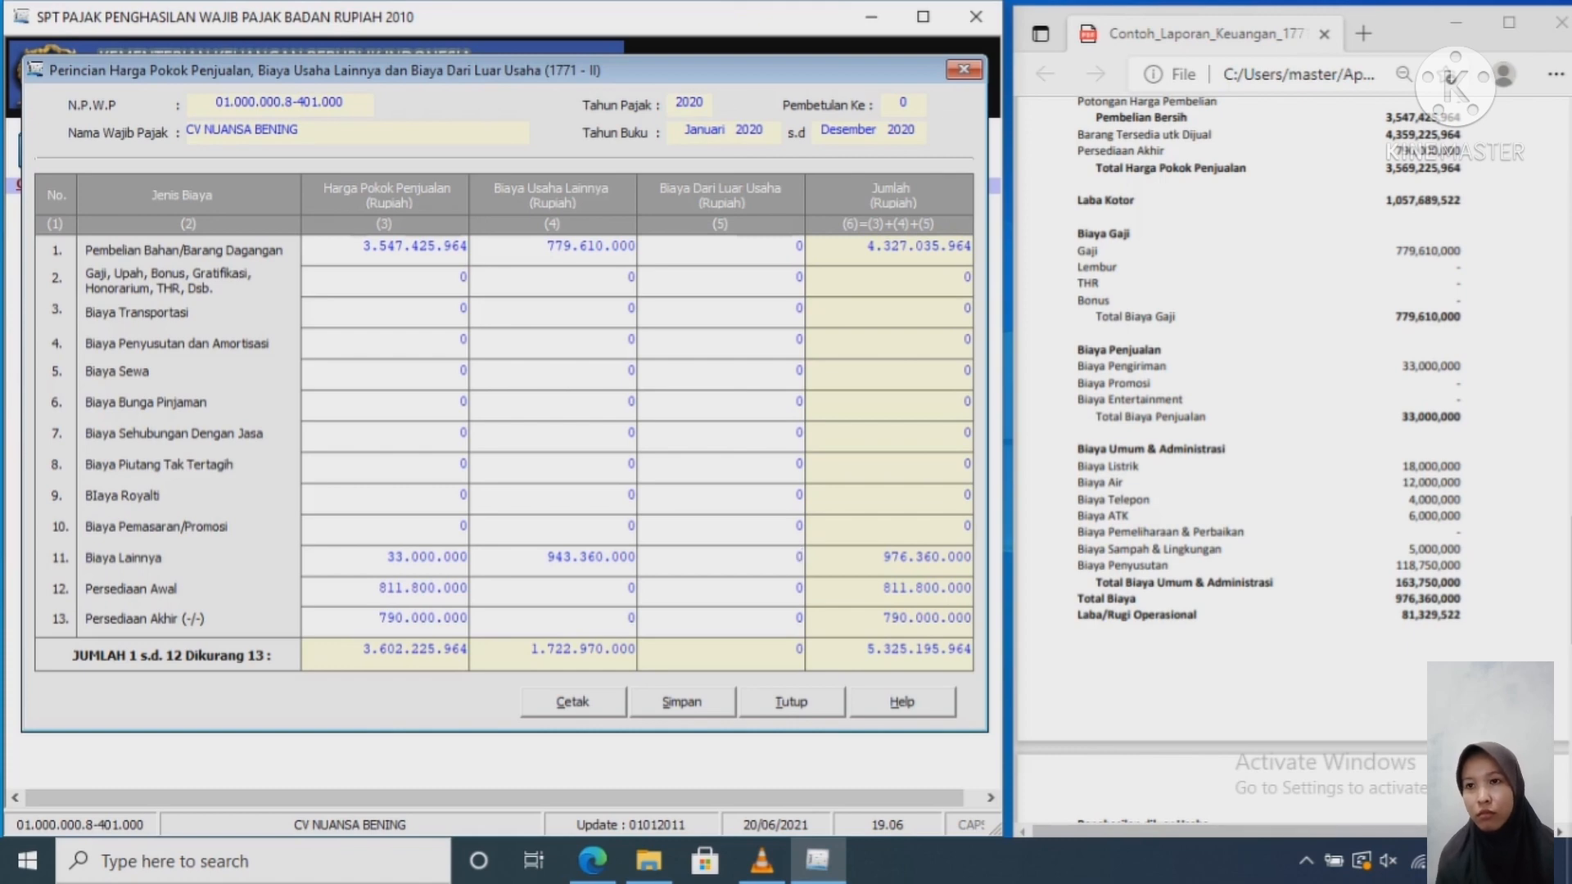
Step: Move 779.610.000 from the purchases row to the row 2 salaries expense
left_click(598, 247)
key("Delete")
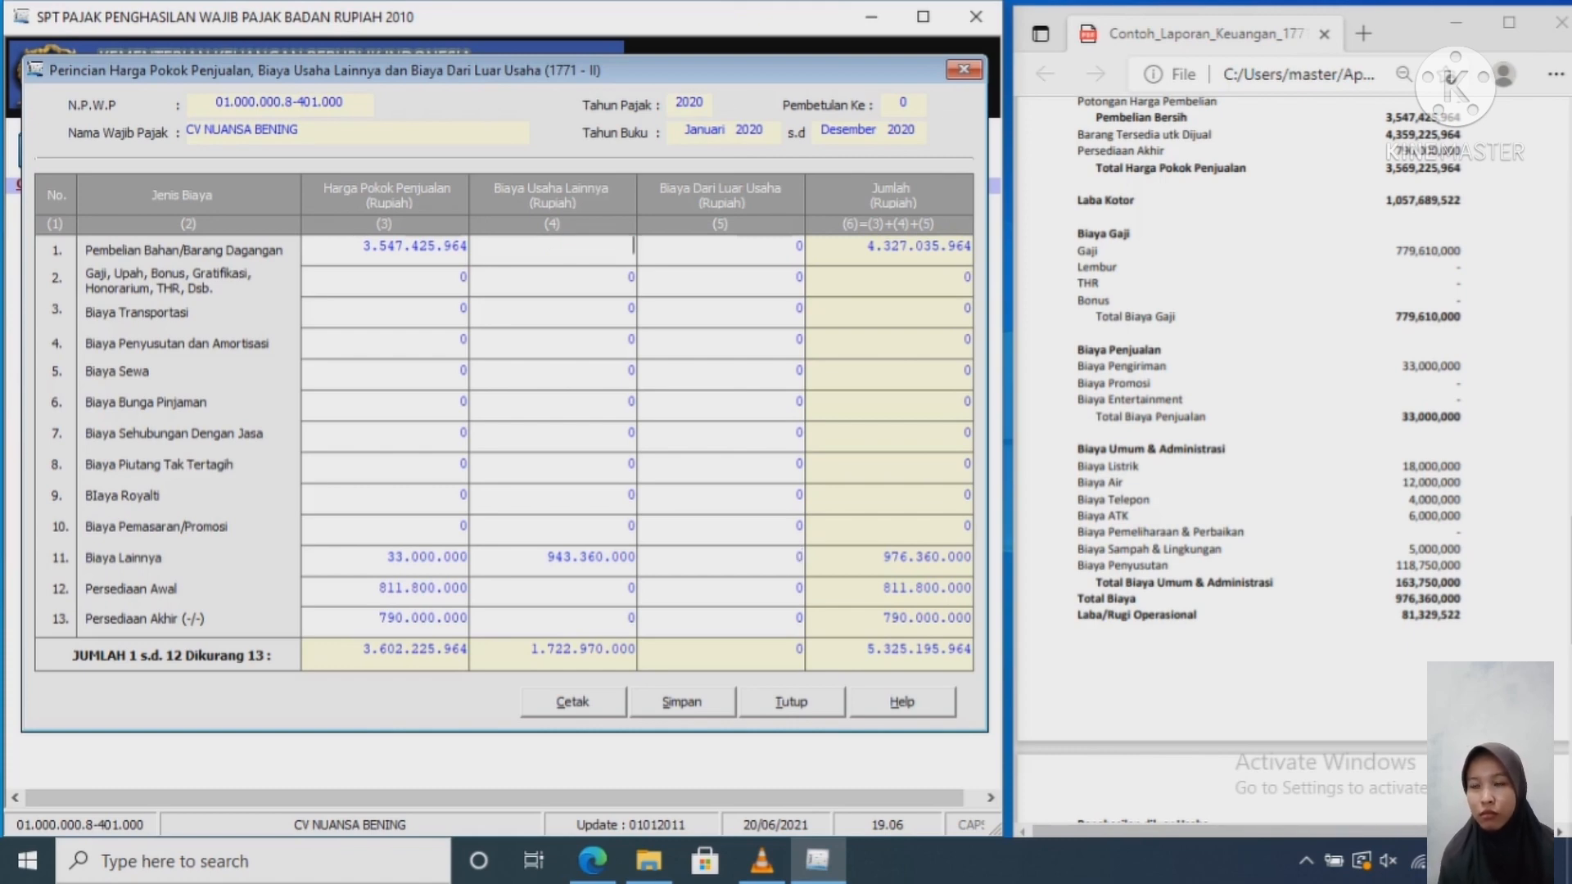
key("Down")
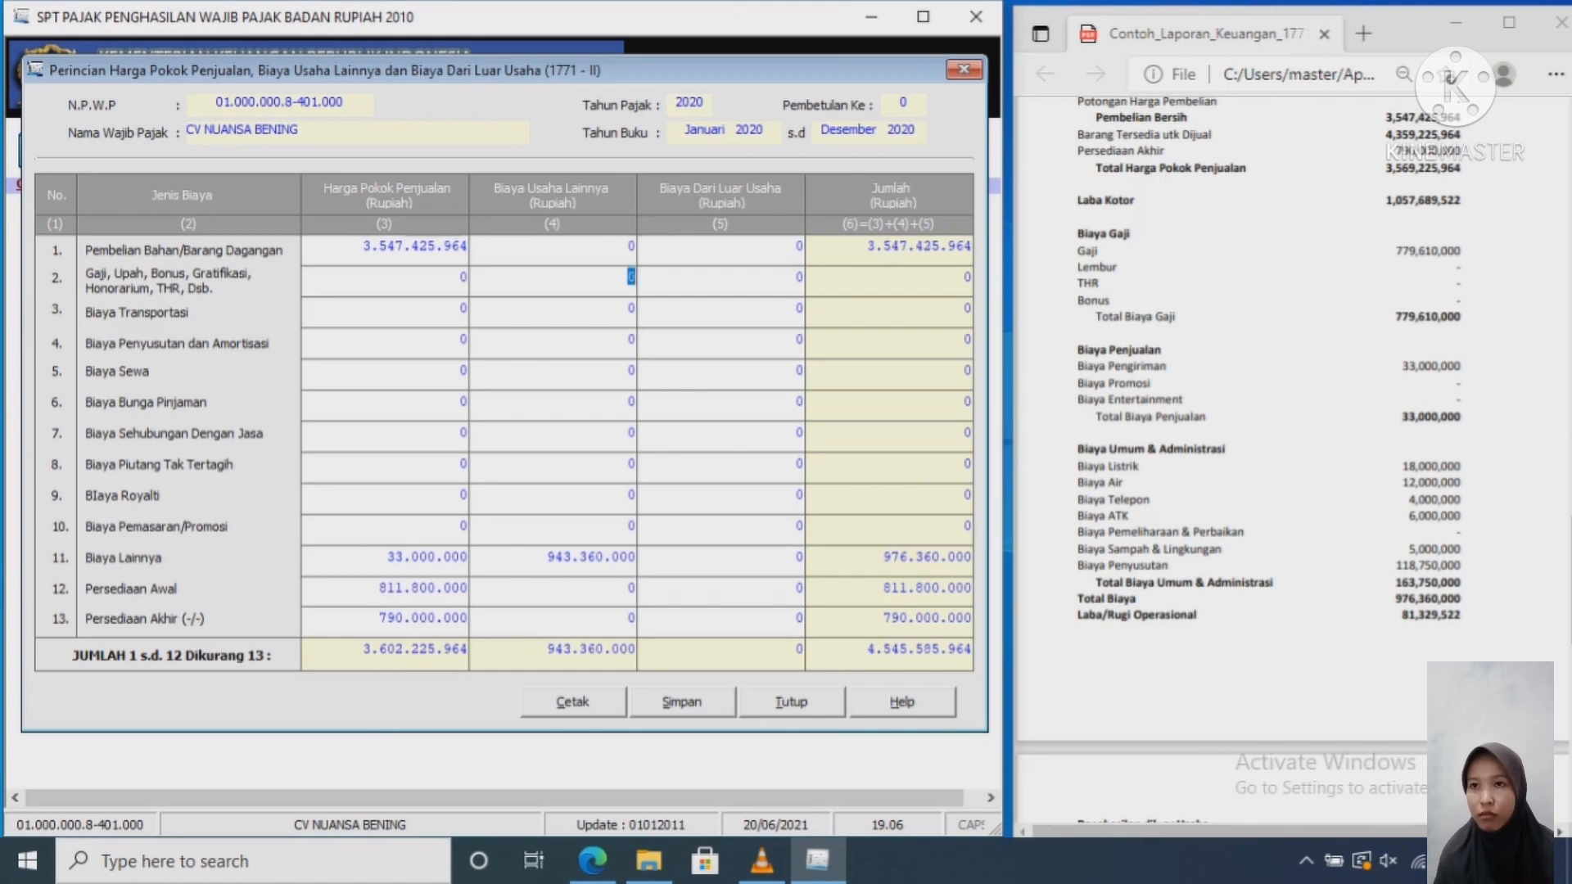
type("779")
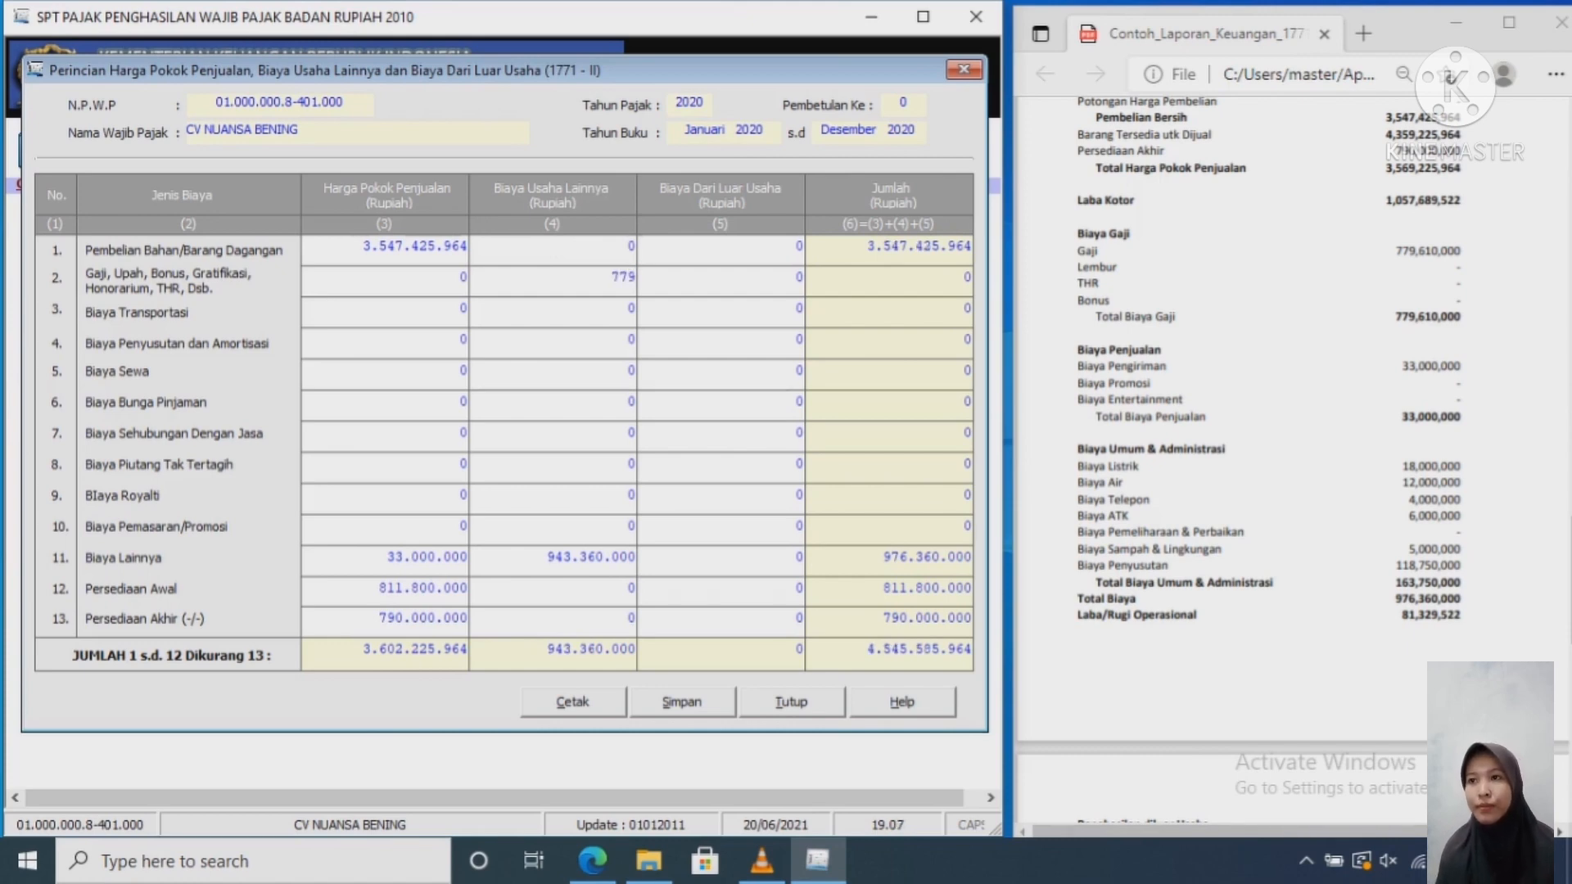
type("610")
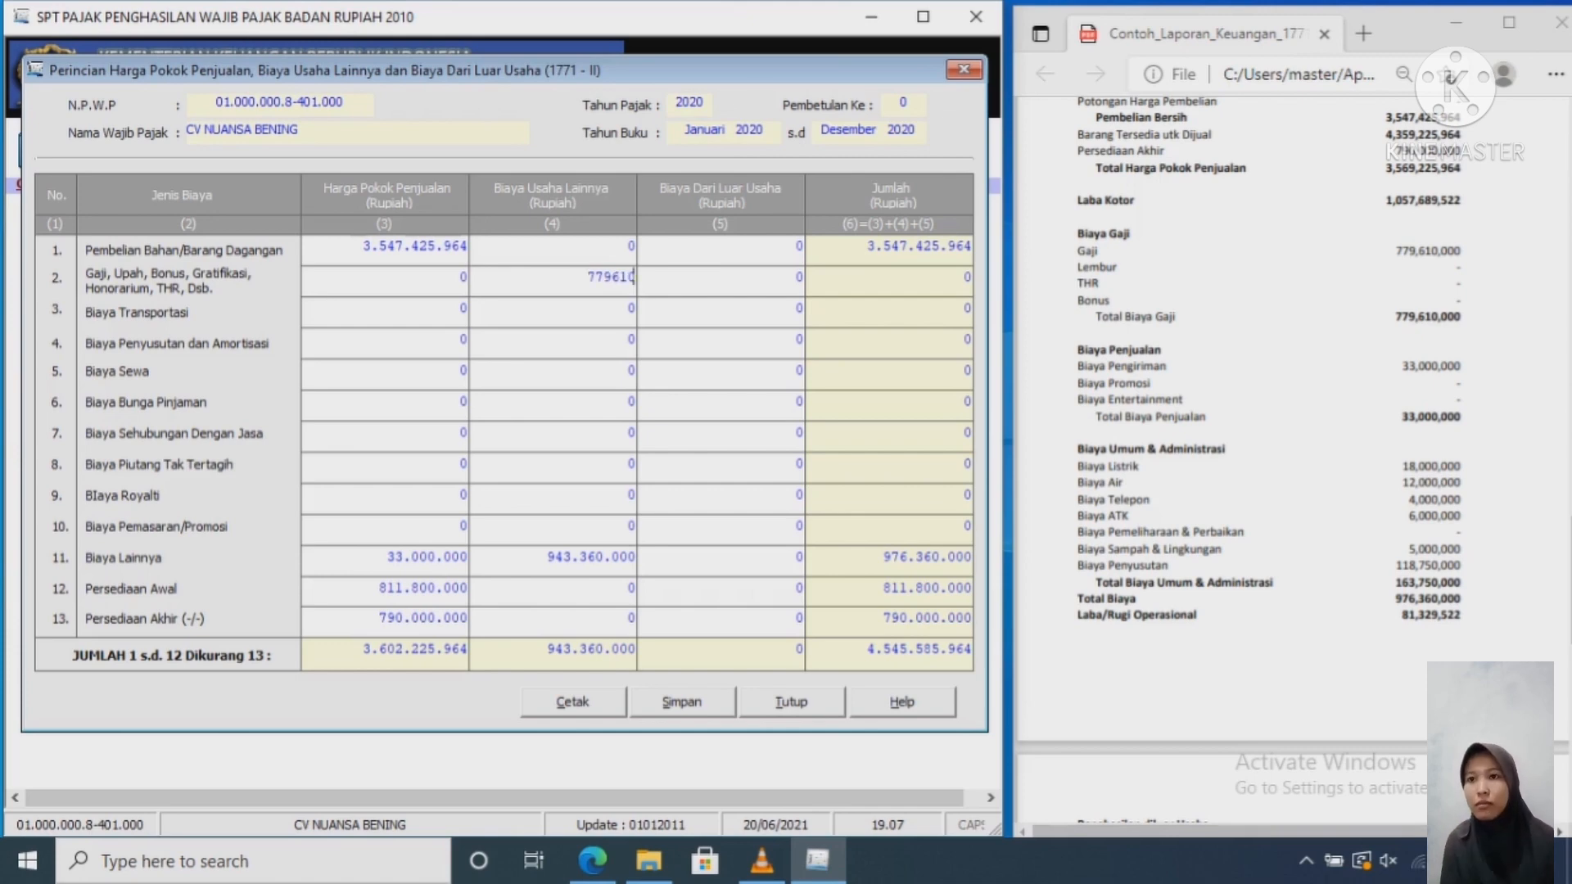
type("000")
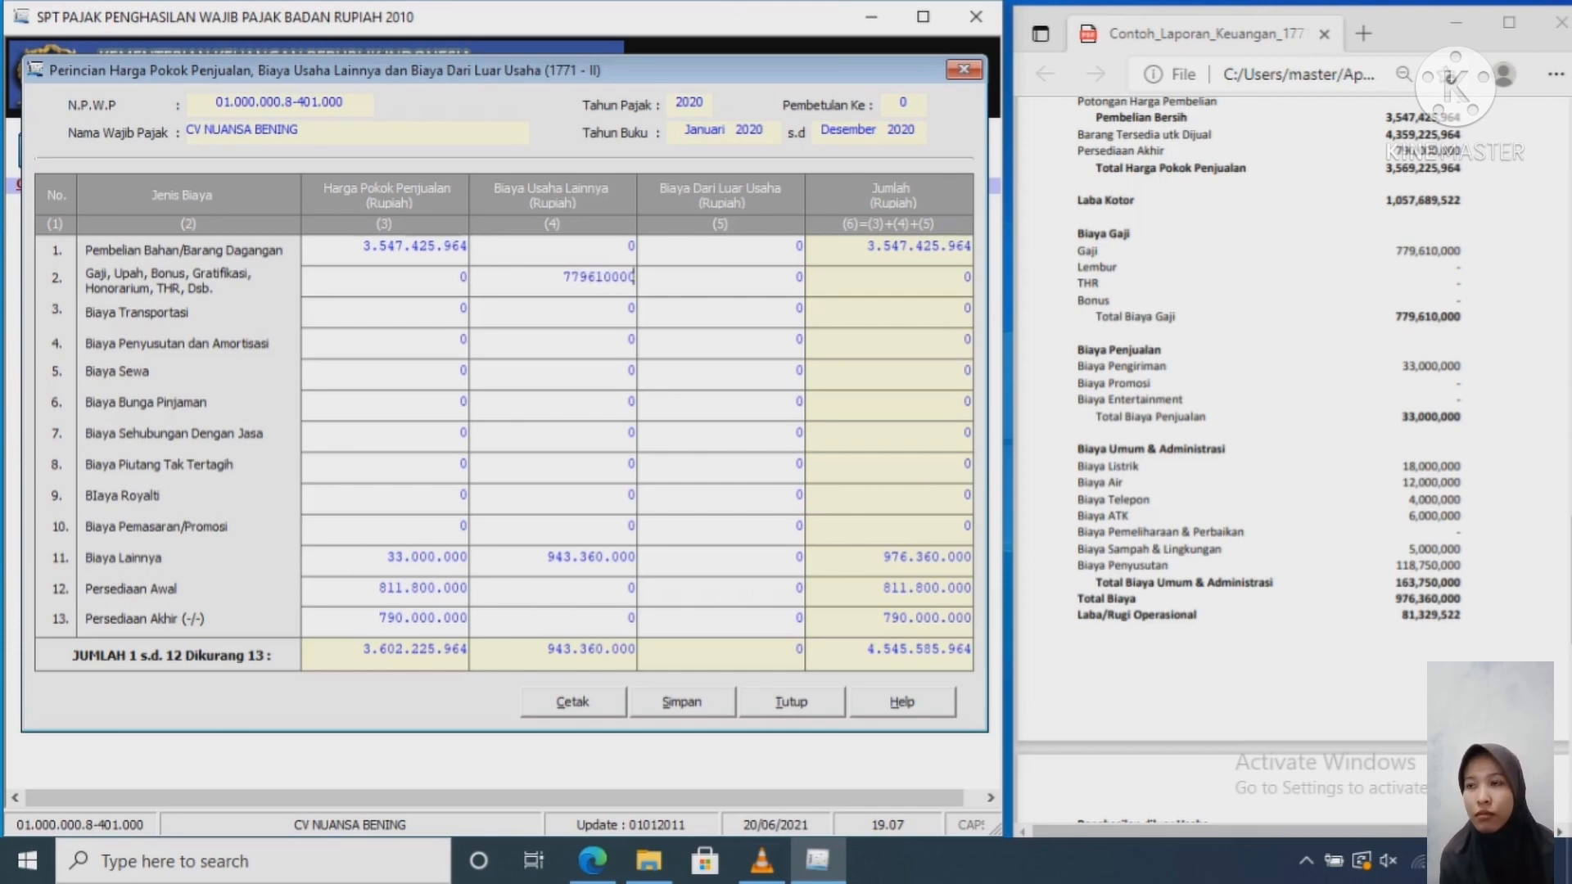
key("Tab")
key("Tab")
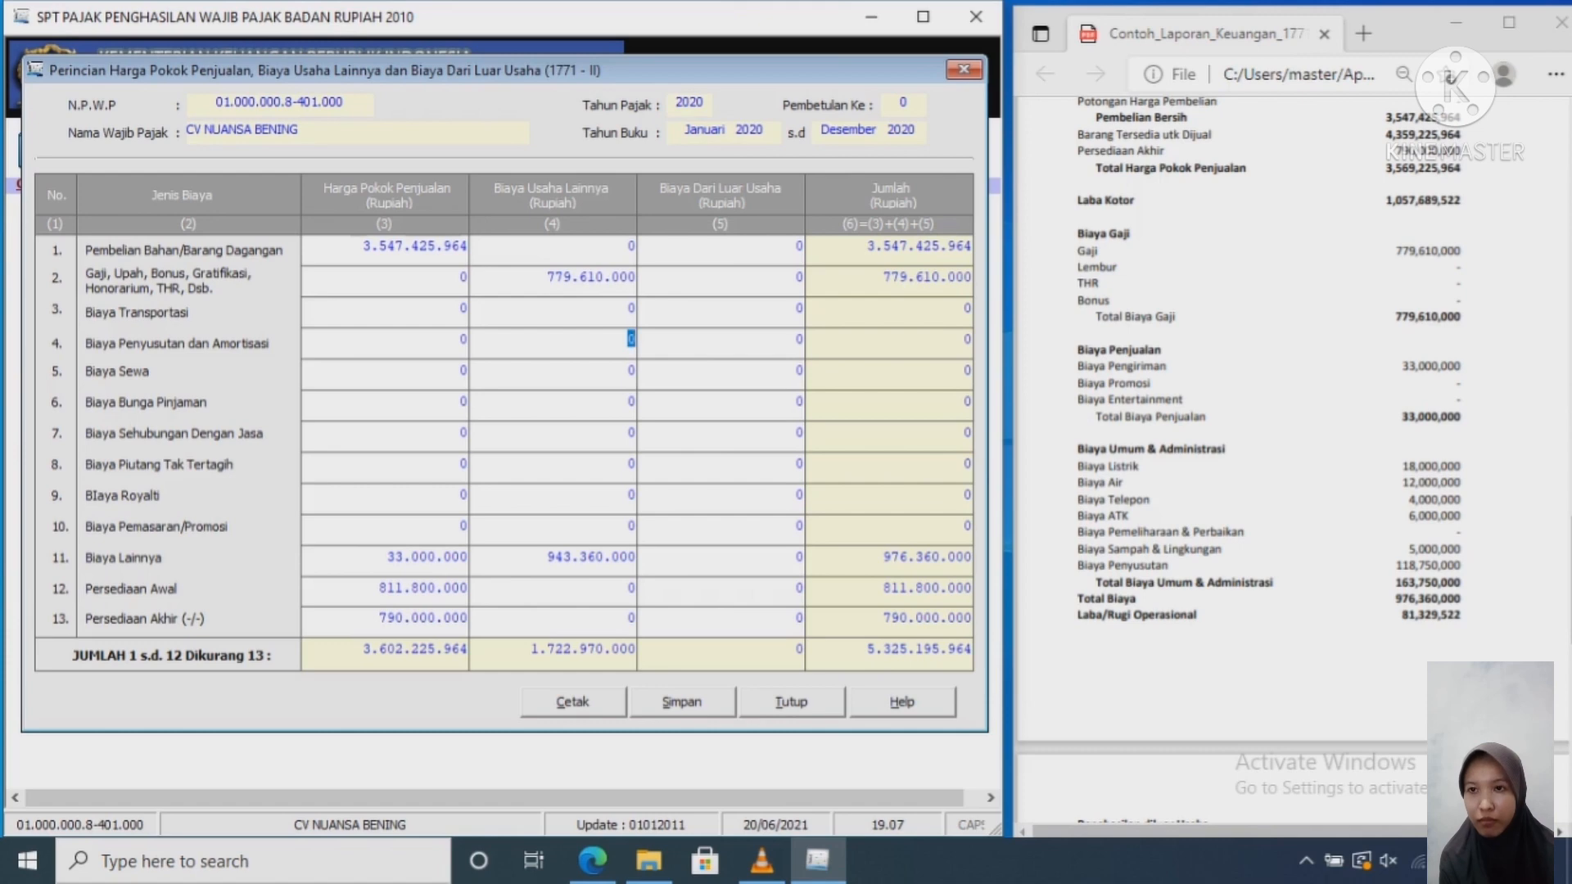
Step: Remove 33.000.000 from row 11 cost of goods and enter it as row 10 promotion expense
left_click(435, 557)
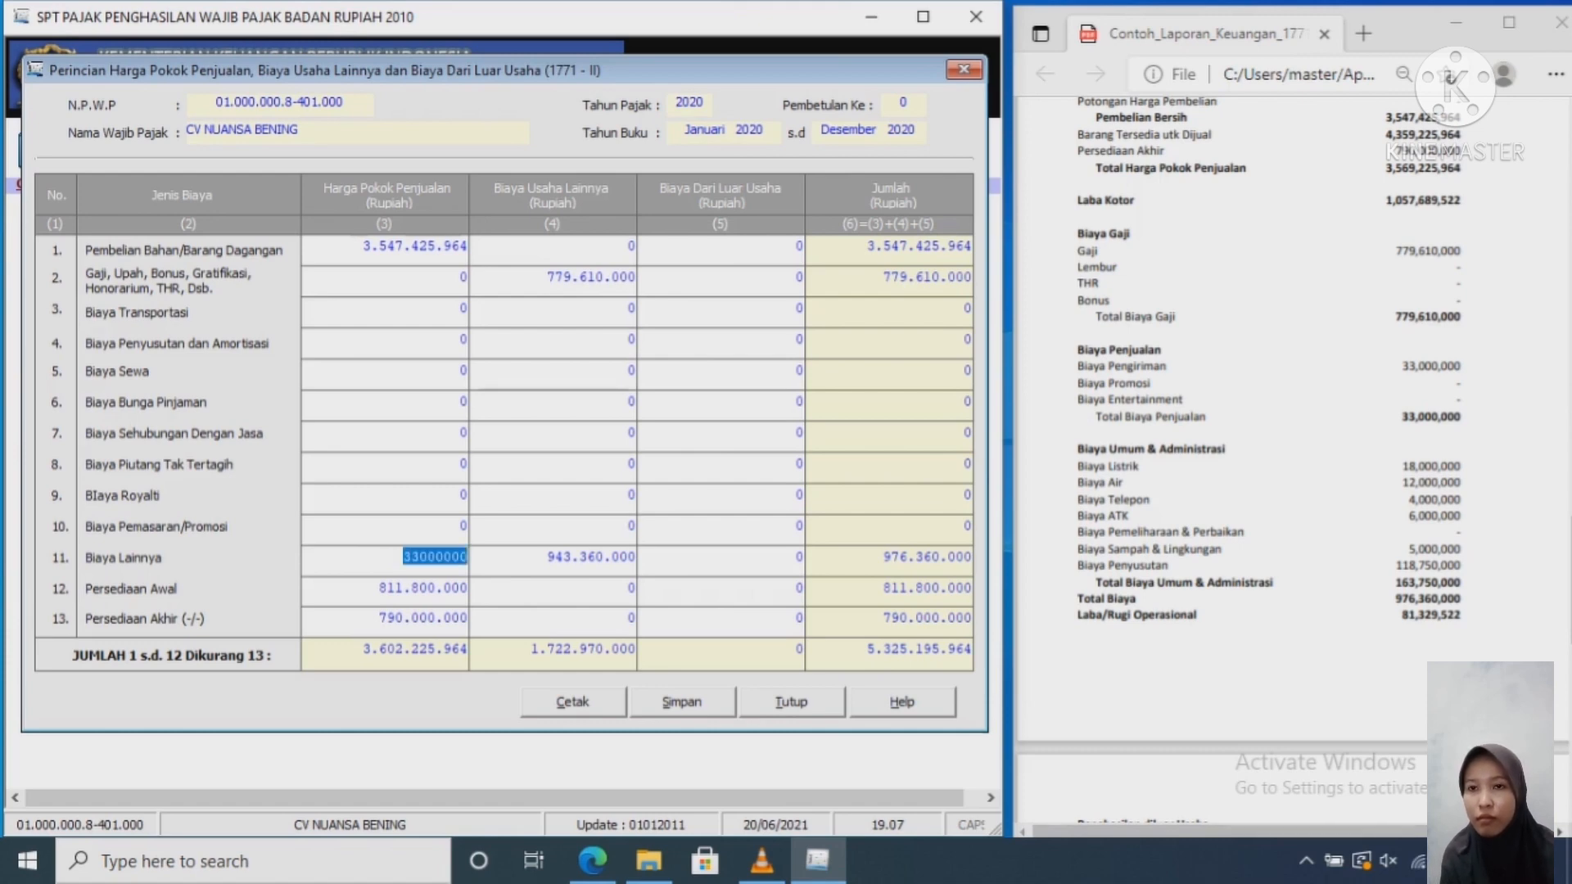
key("BackSpace")
left_click(628, 527)
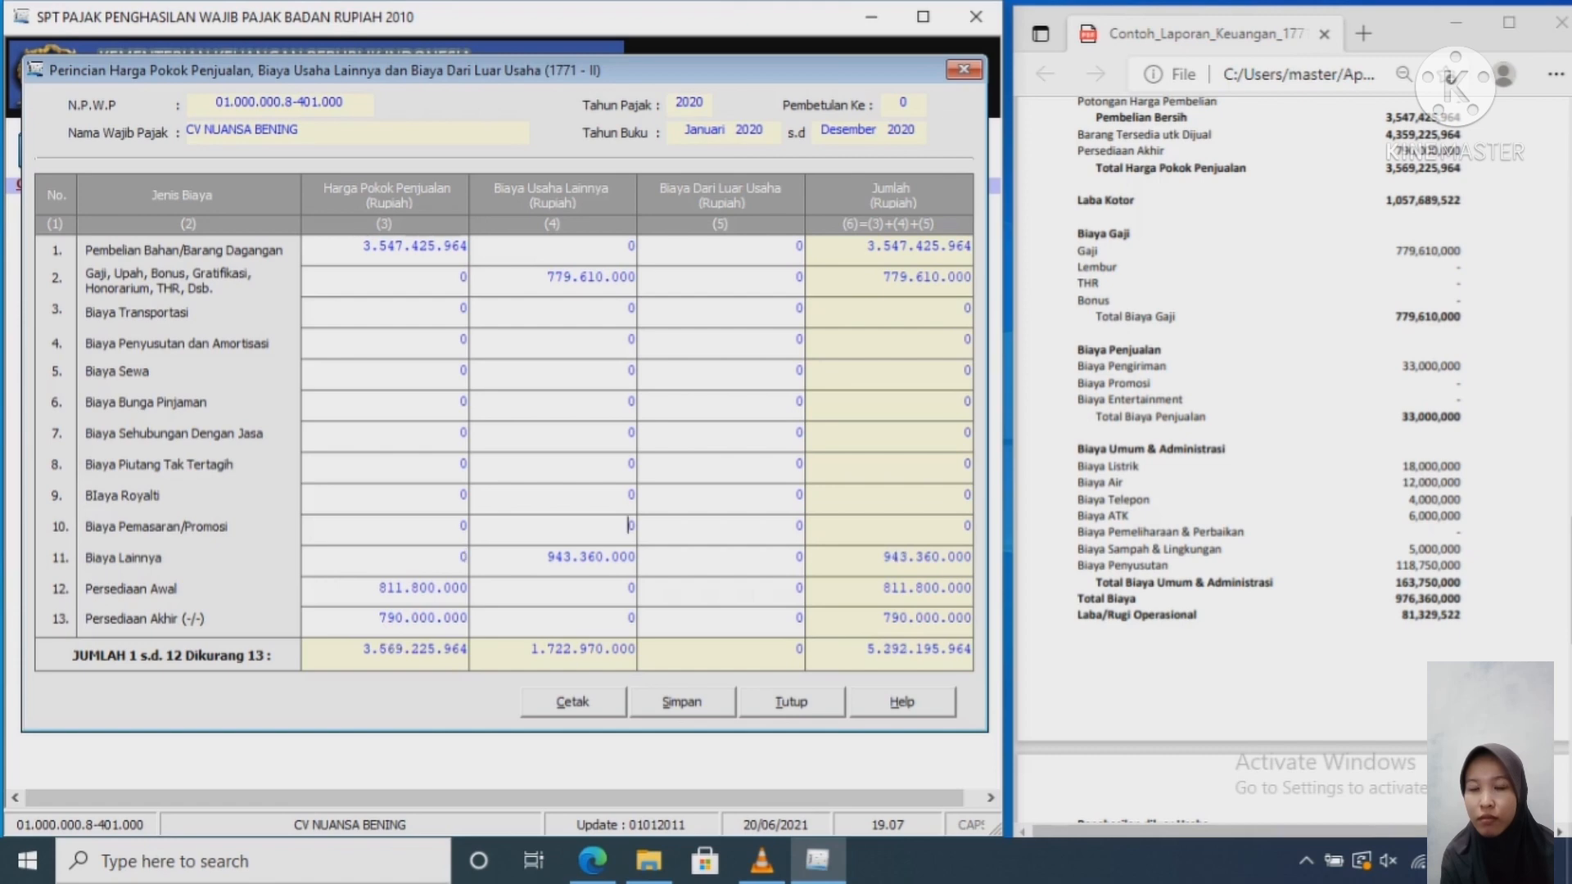
key("Delete")
type("33.000.0")
type("00")
key("Tab")
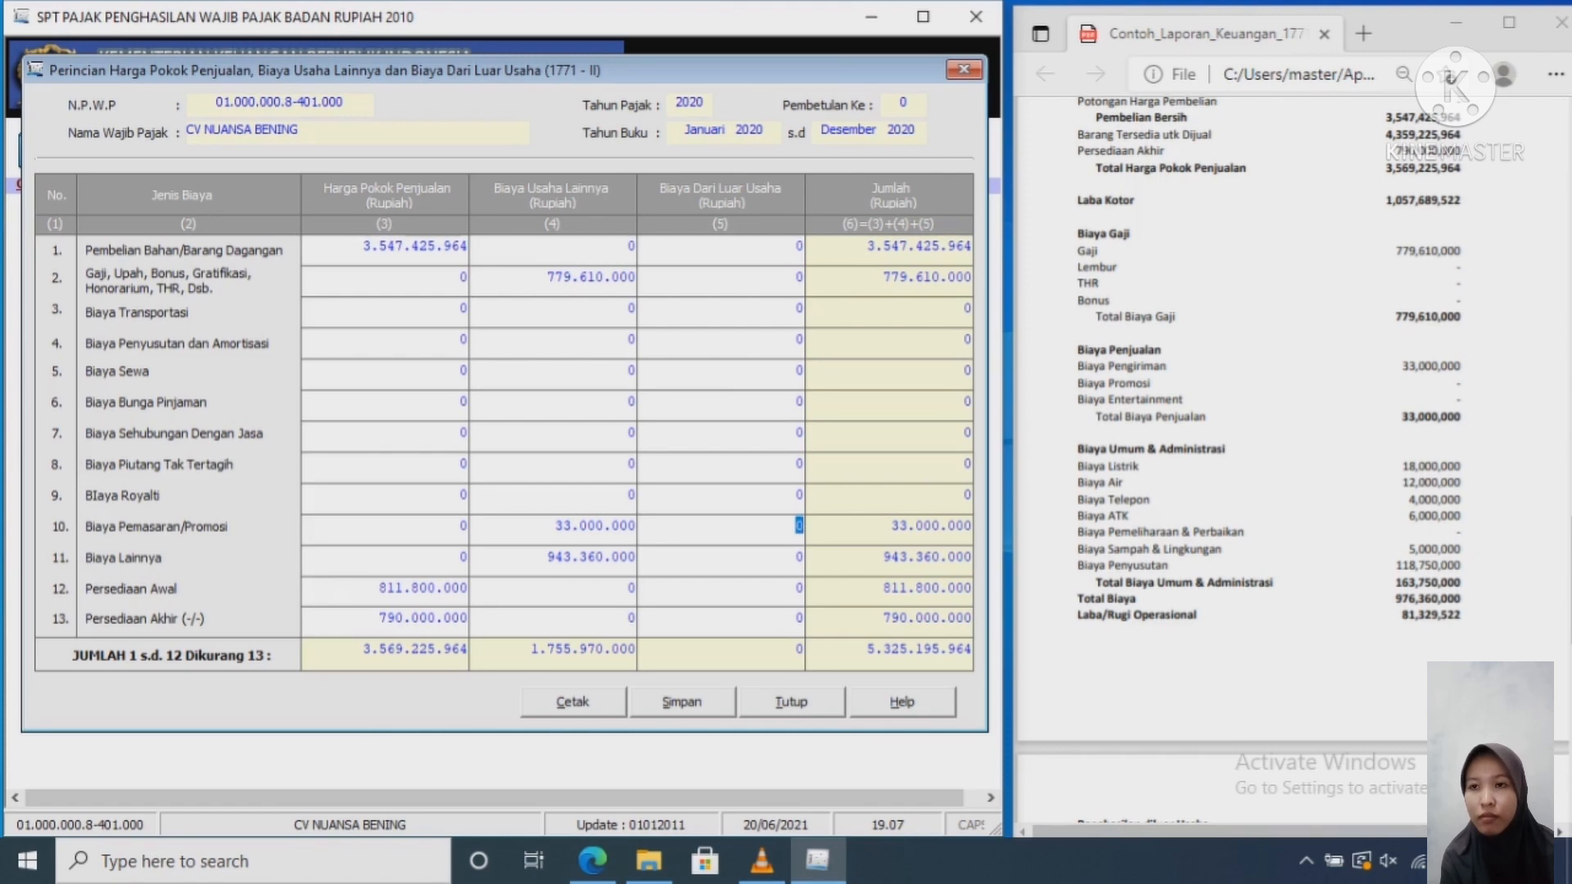
Step: Set the row 11 Biaya Lainnya expense to 163.750.000, correcting a mistyped digit
key("Tab")
key("Tab")
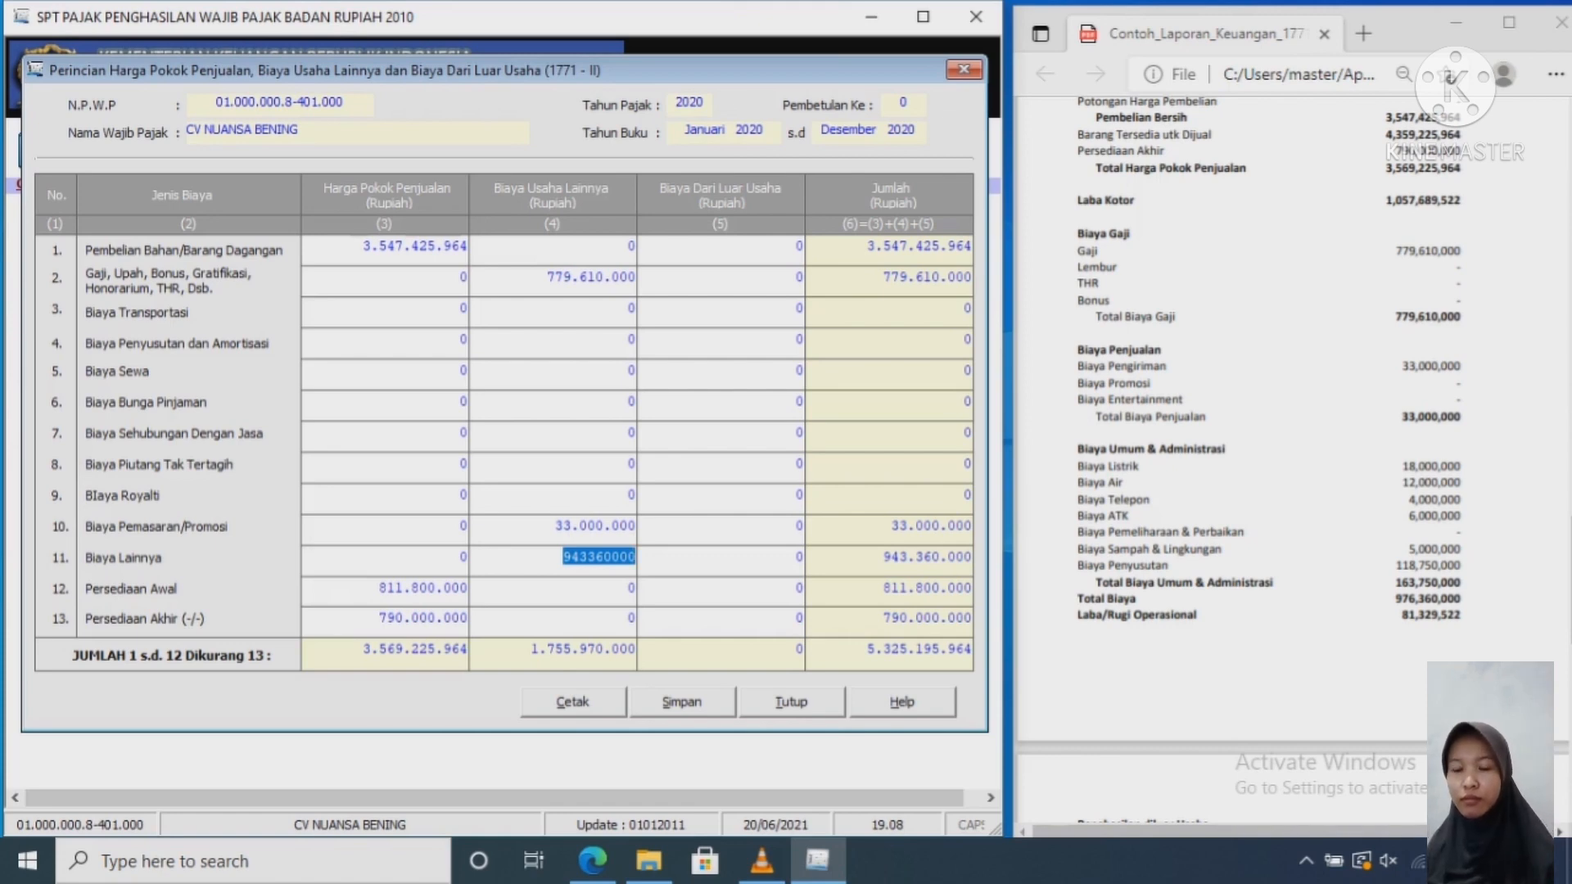
type("163")
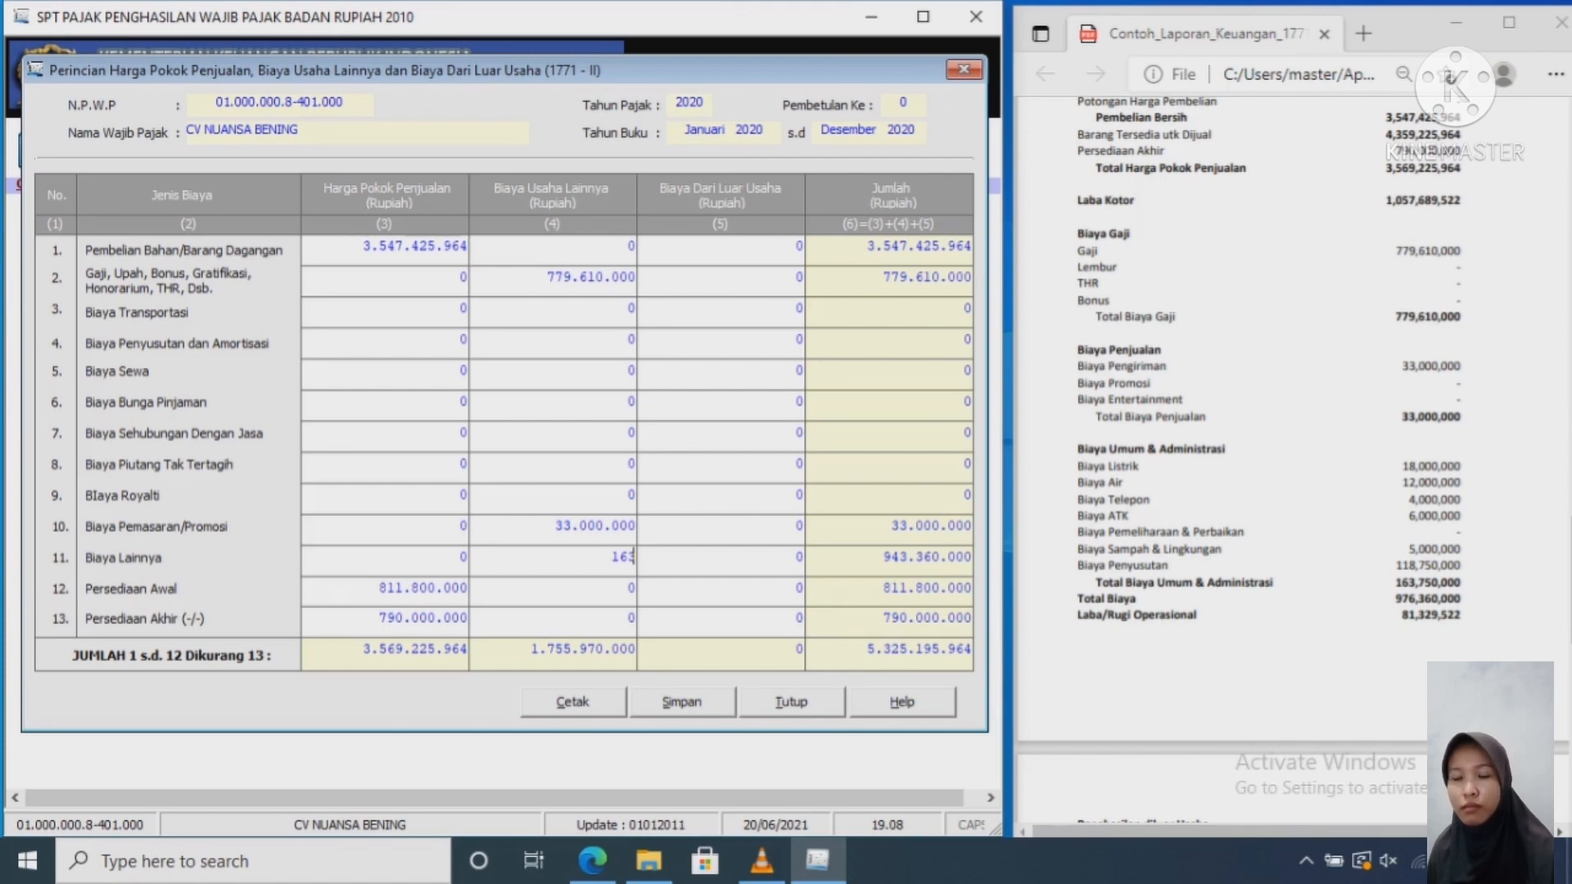
type("375000")
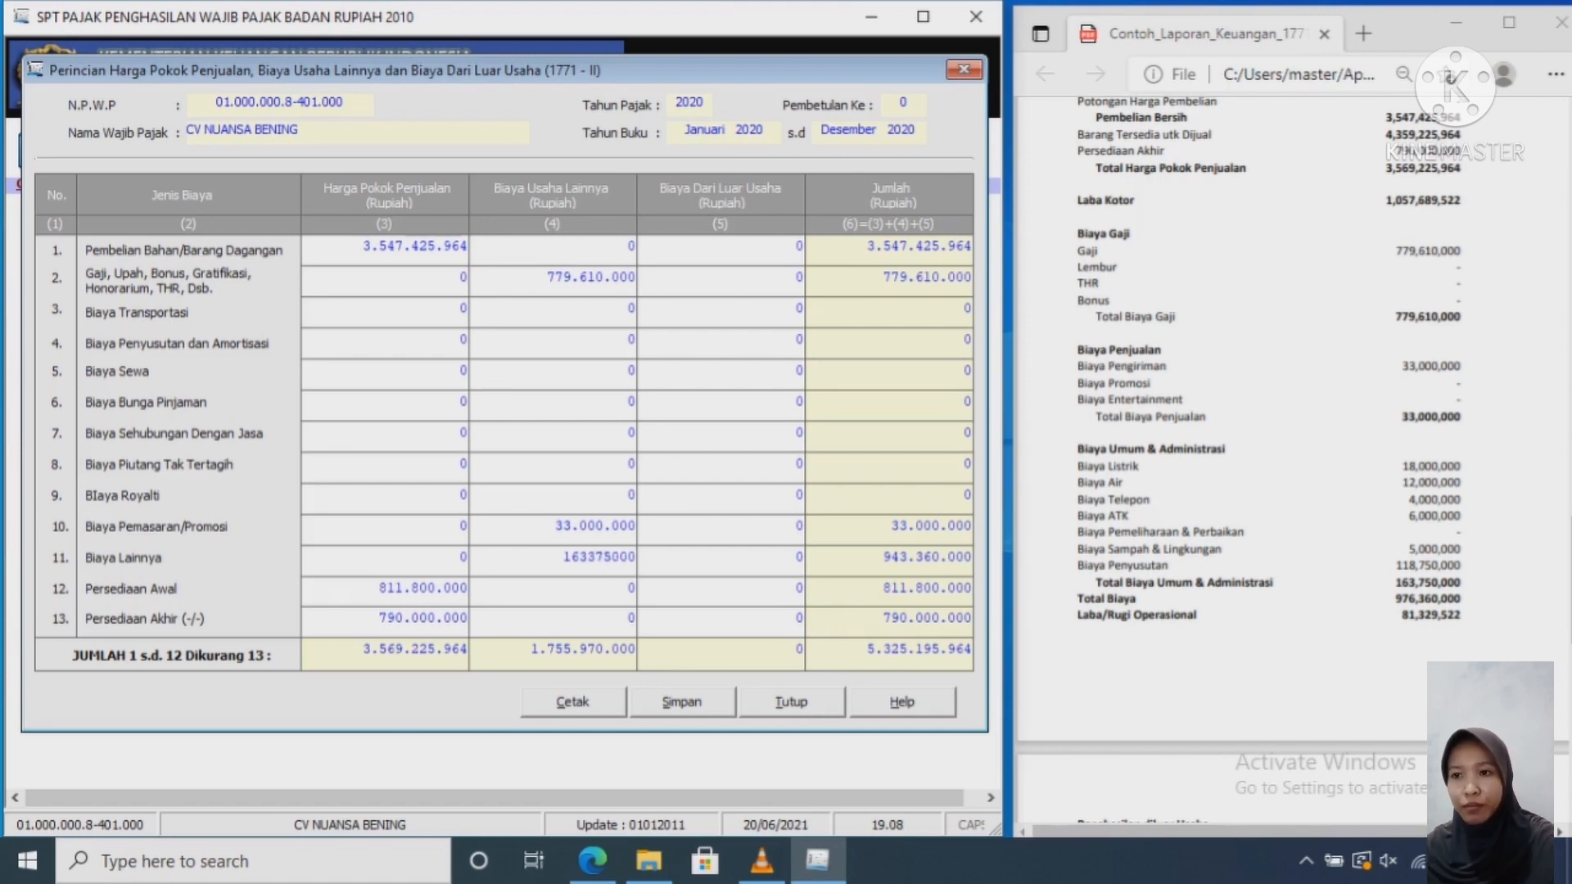
key("Tab")
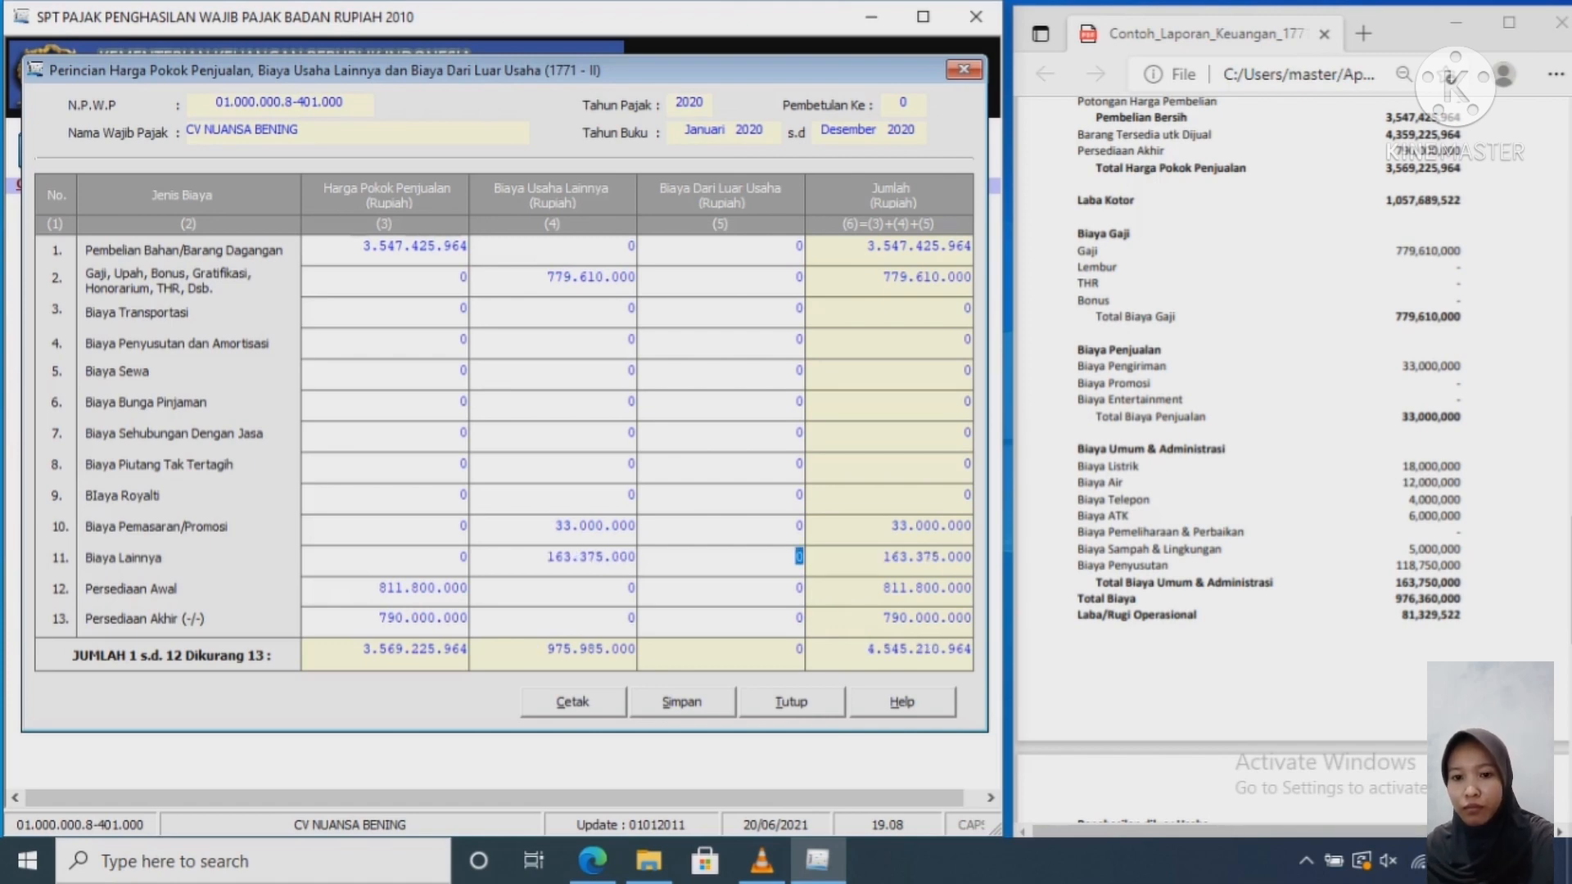
key("Left")
key("Left")
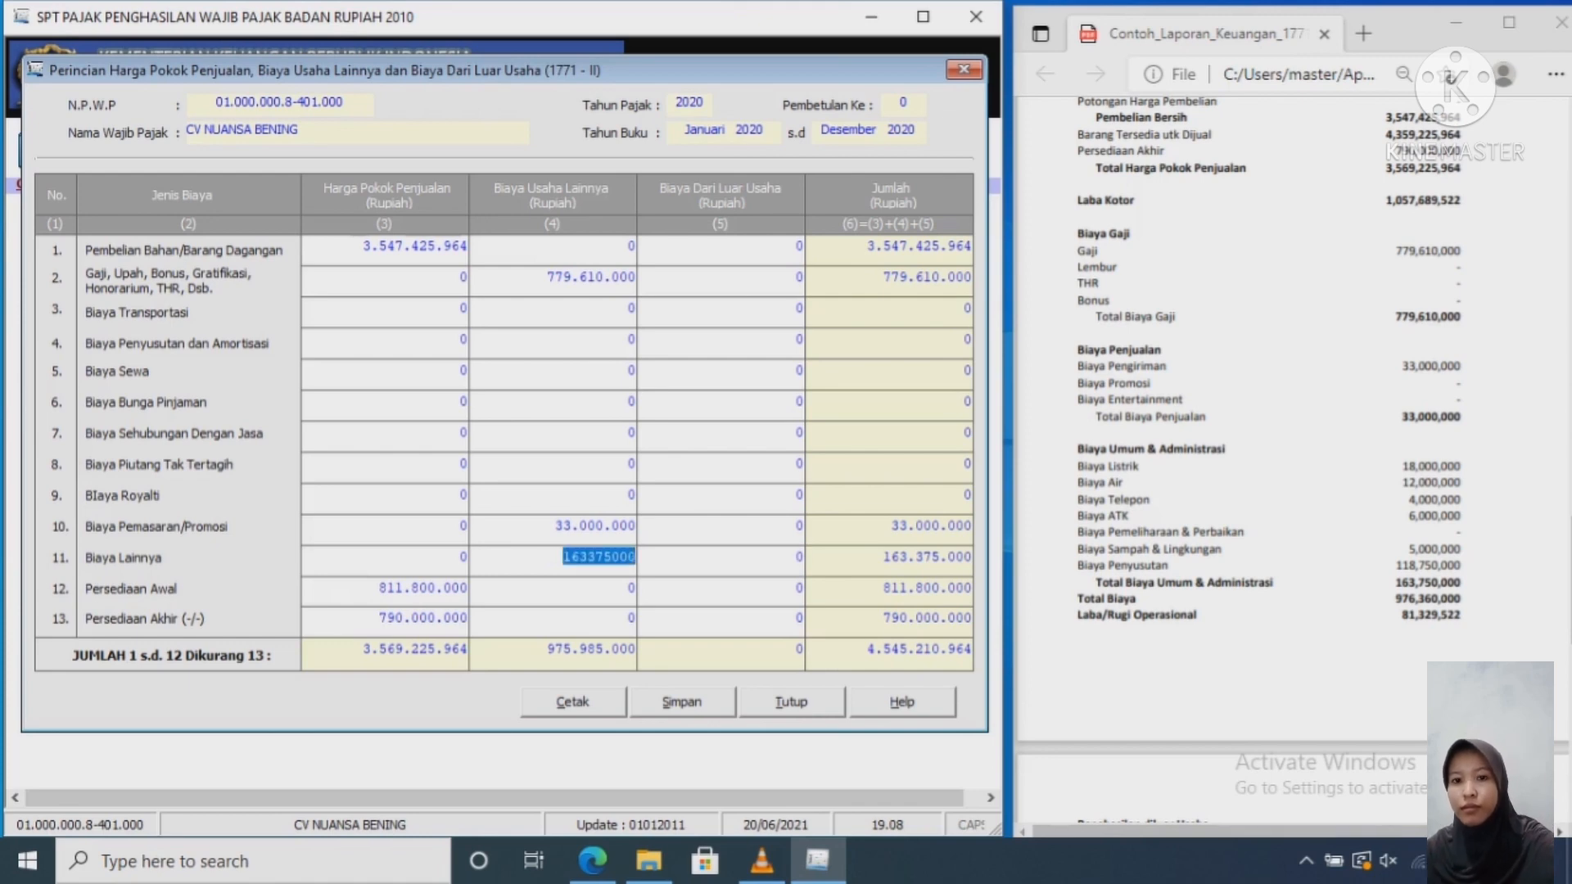
key("Menu")
key("Escape")
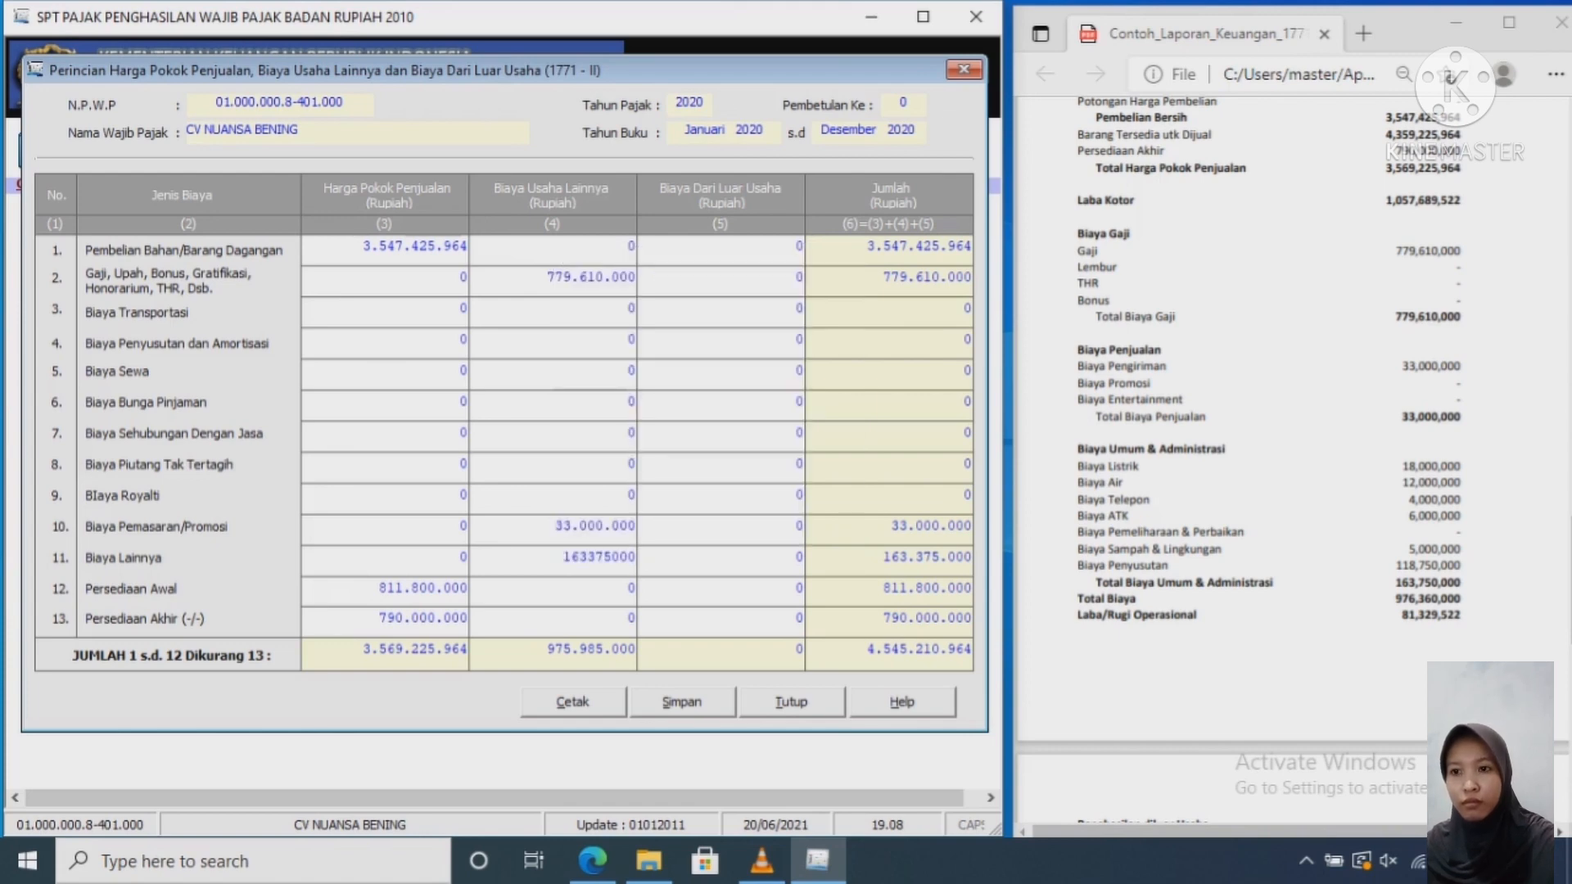
key("BackSpace")
key("Right")
key("Right")
type("0")
key("Tab")
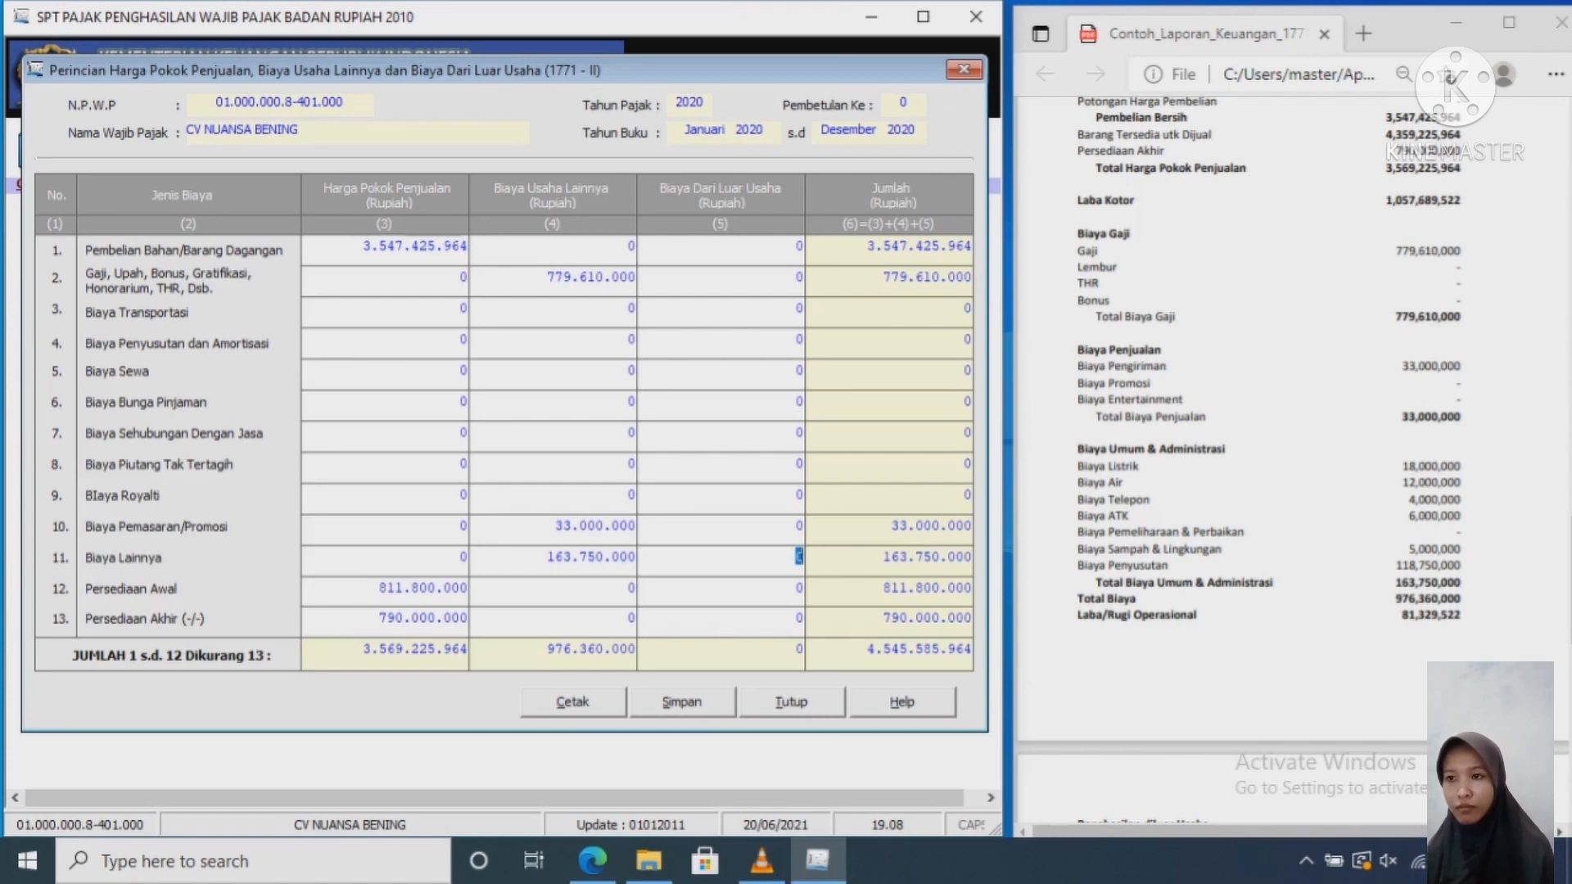
left_click(1261, 458)
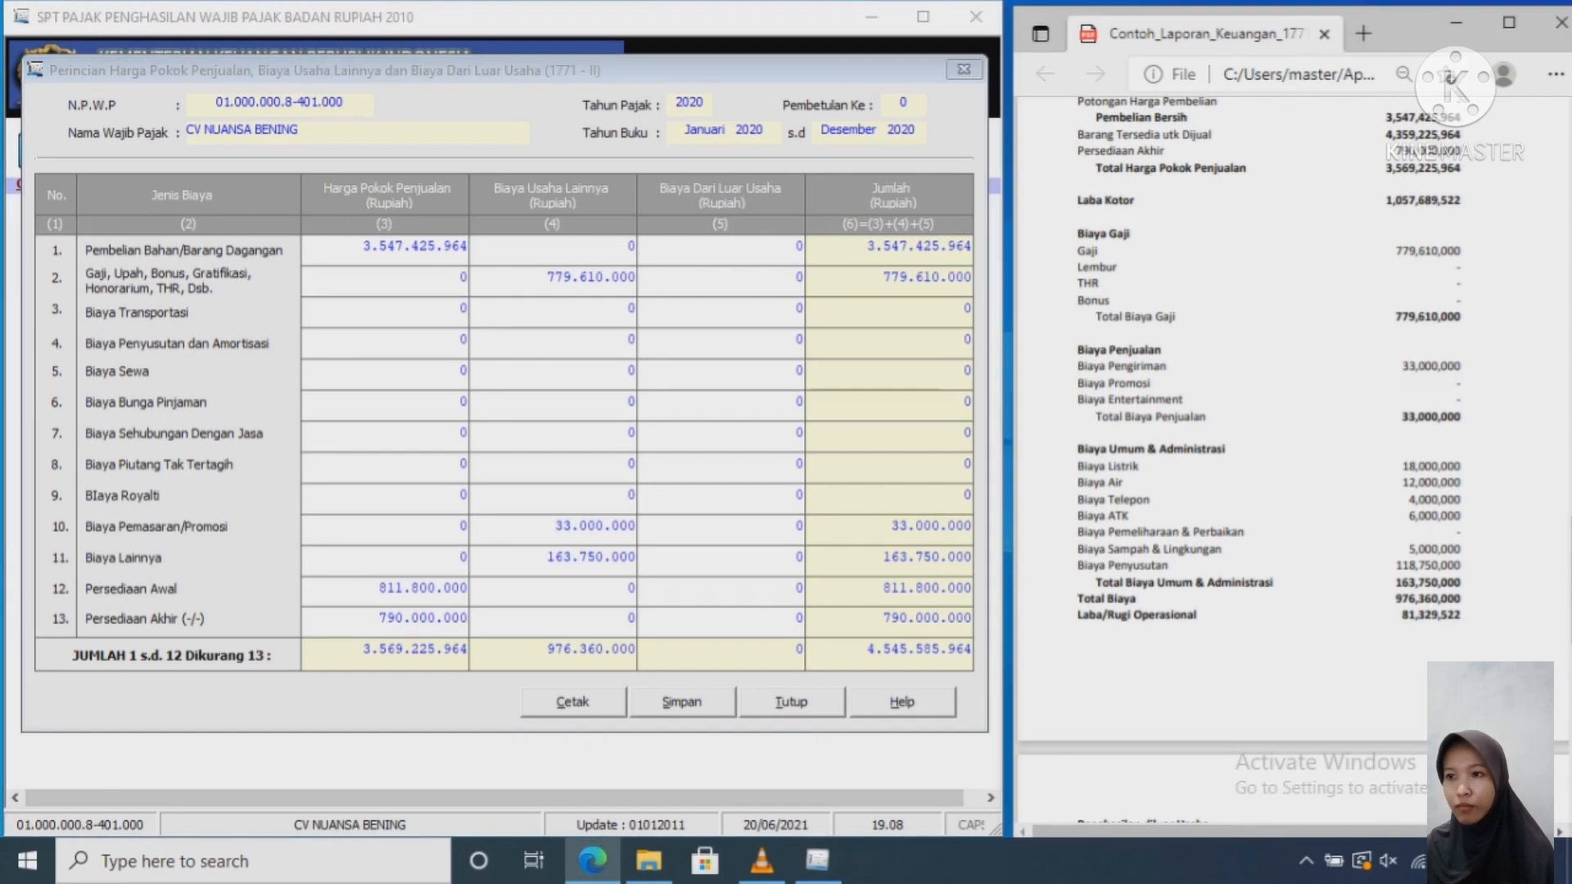
Step: Save the Formulir 1771-II data and acknowledge the confirmation and success messages
scroll(1261, 459, "up", 1)
scroll(1261, 459, "up", 3)
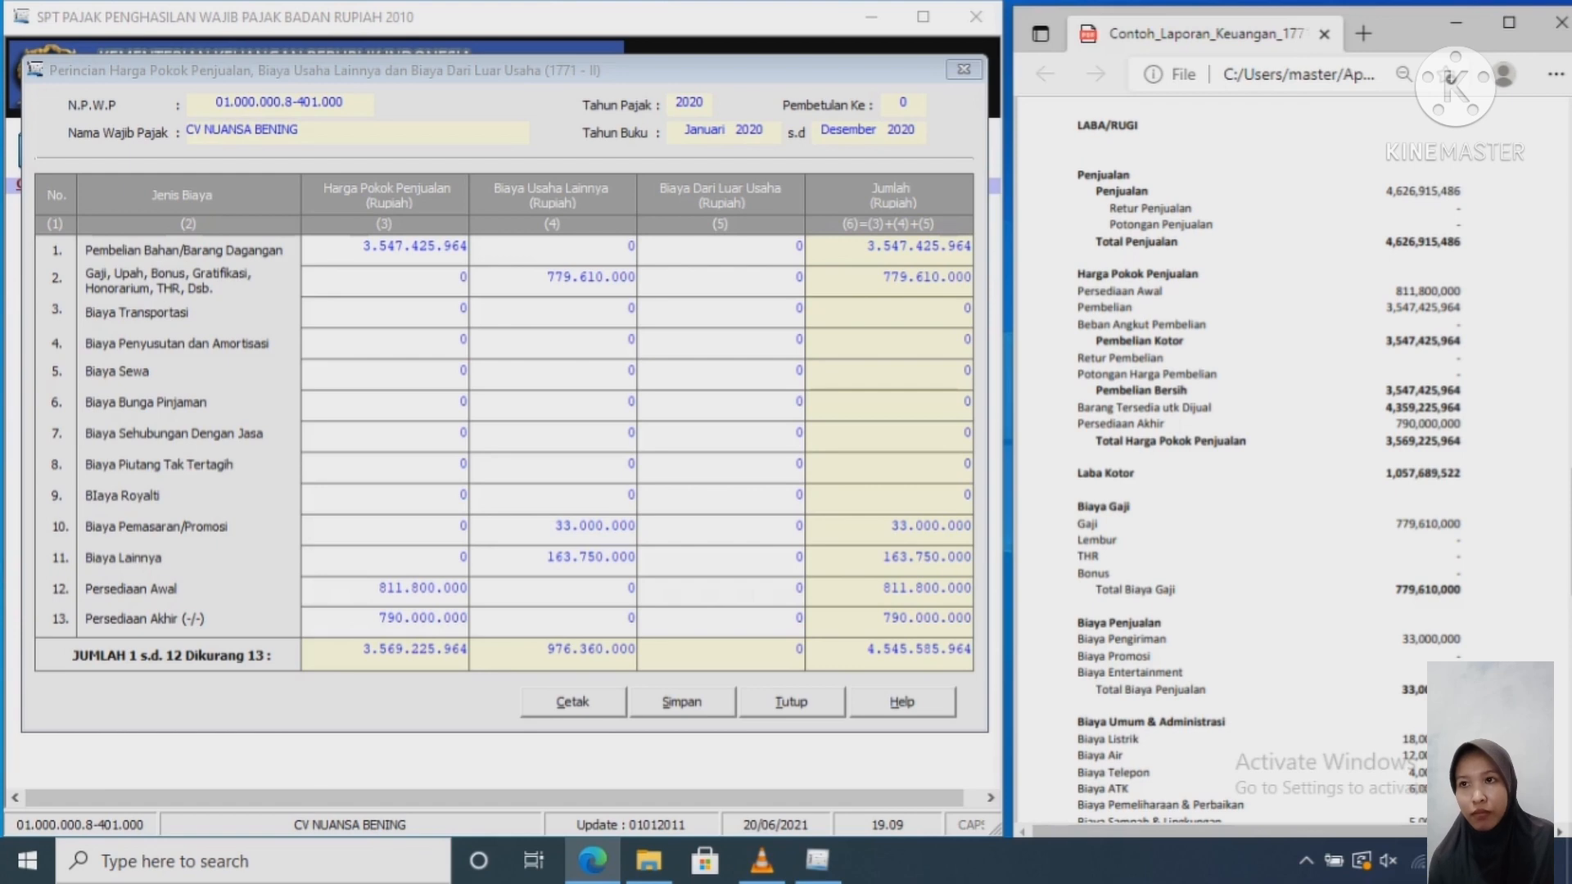
left_click(682, 702)
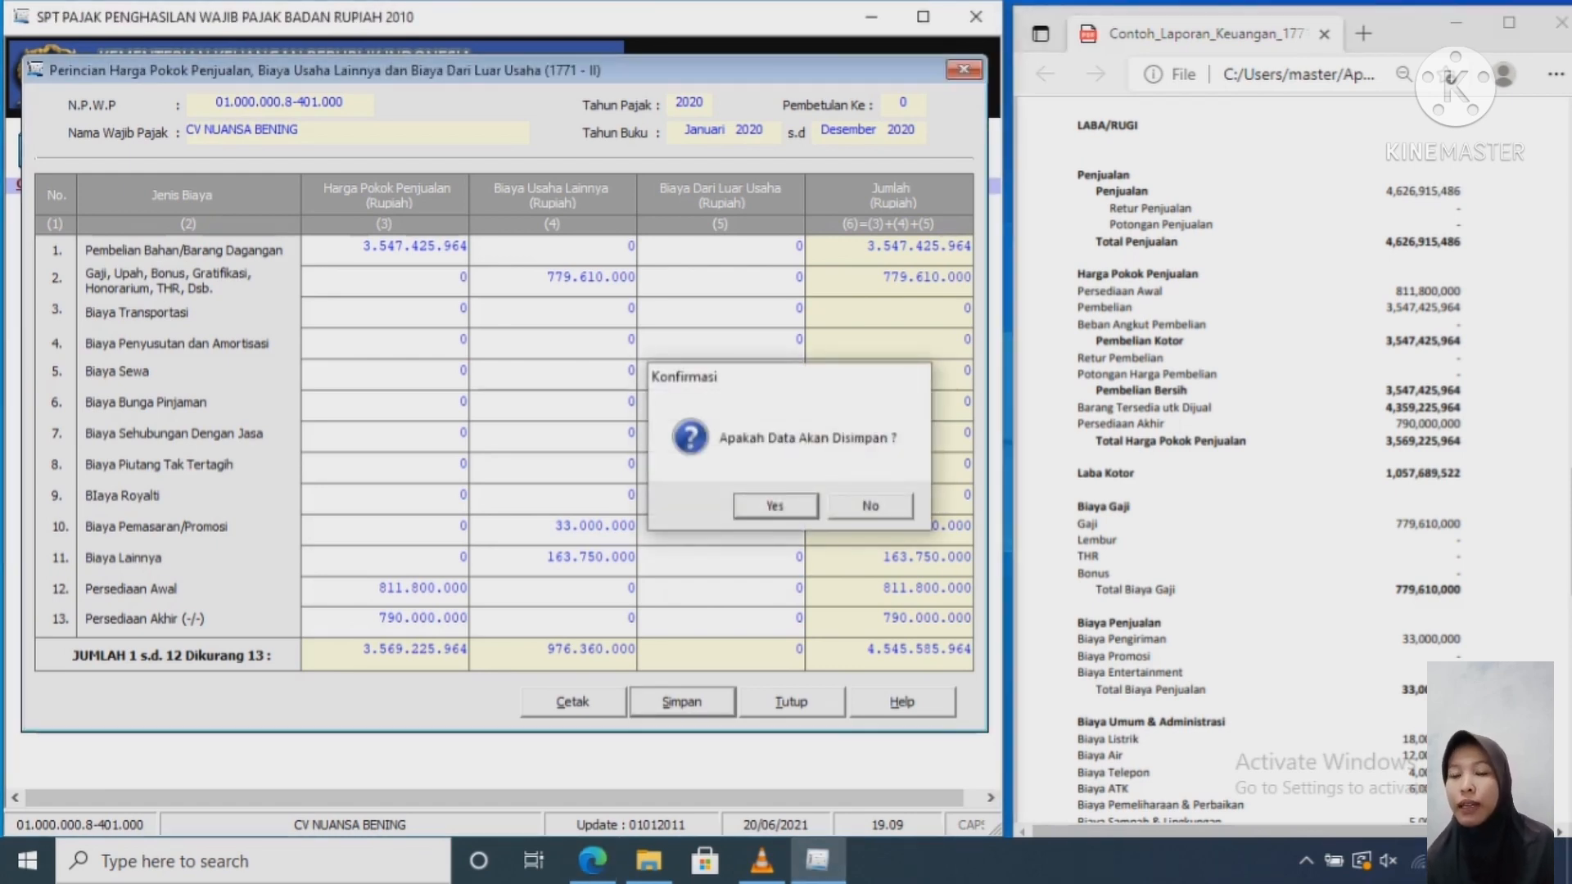
key("Return")
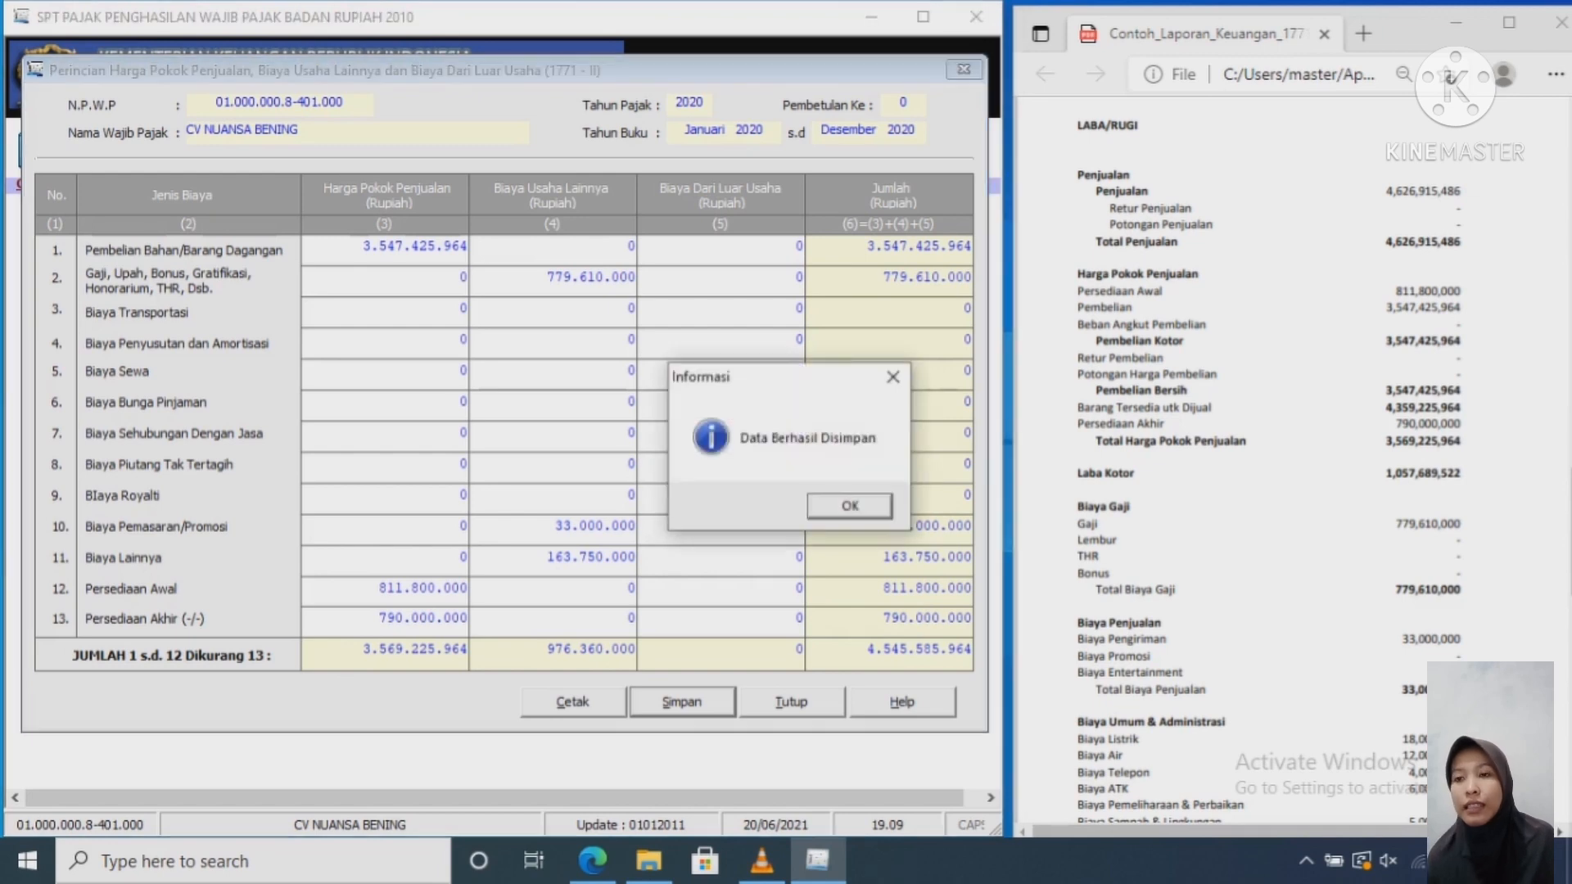
key("Return")
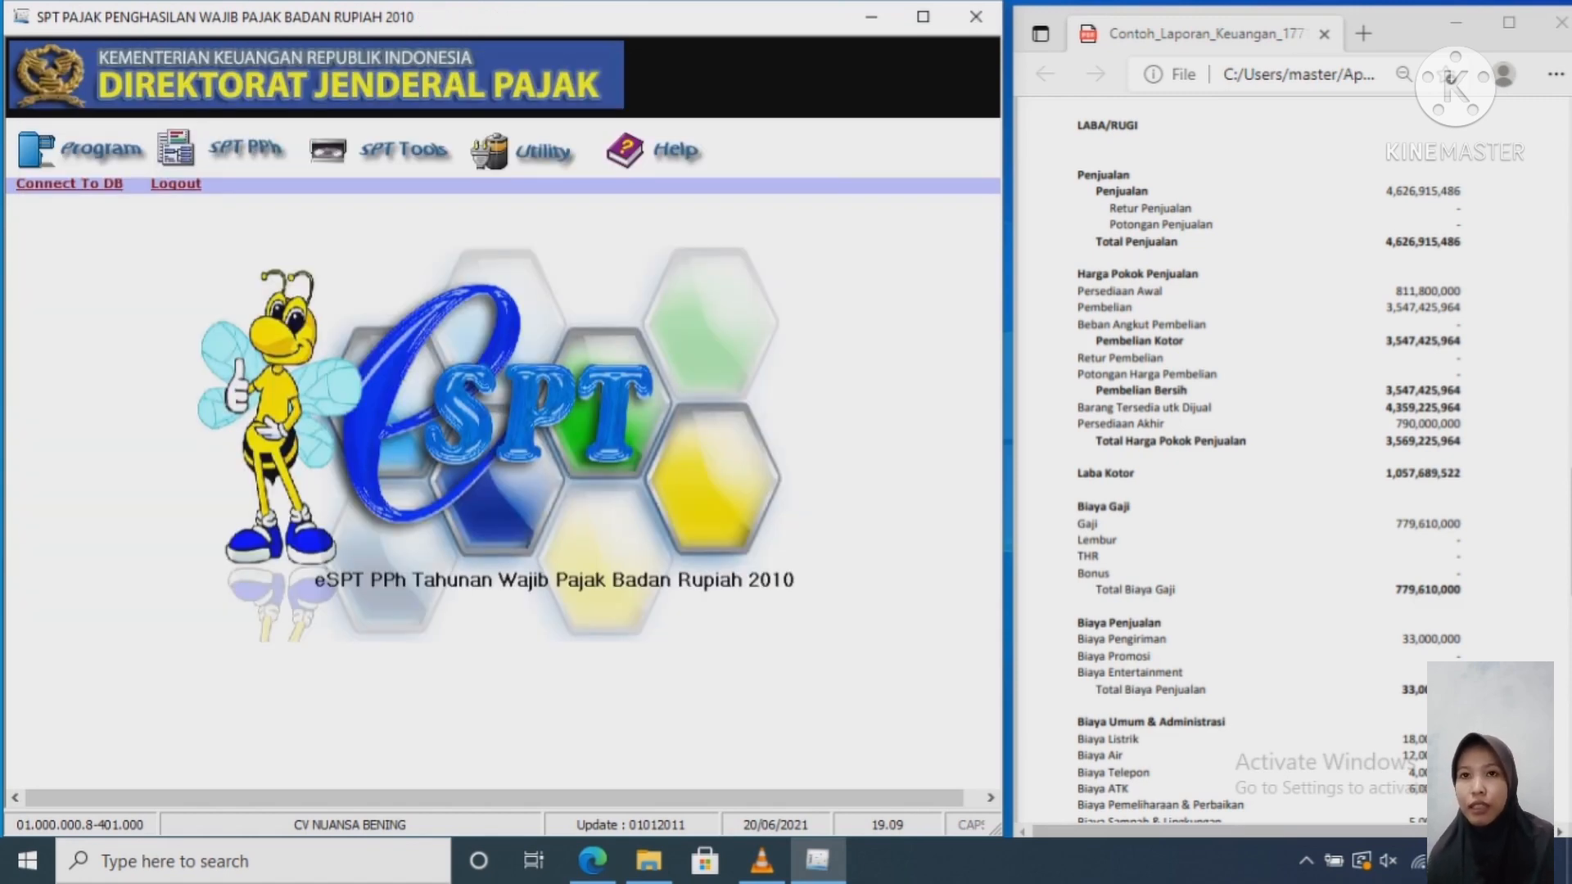
Step: Open Formulir 1771-I - Penghitungan Penghasilan Neto Fiskal from the SPT PPh attachments
left_click(221, 149)
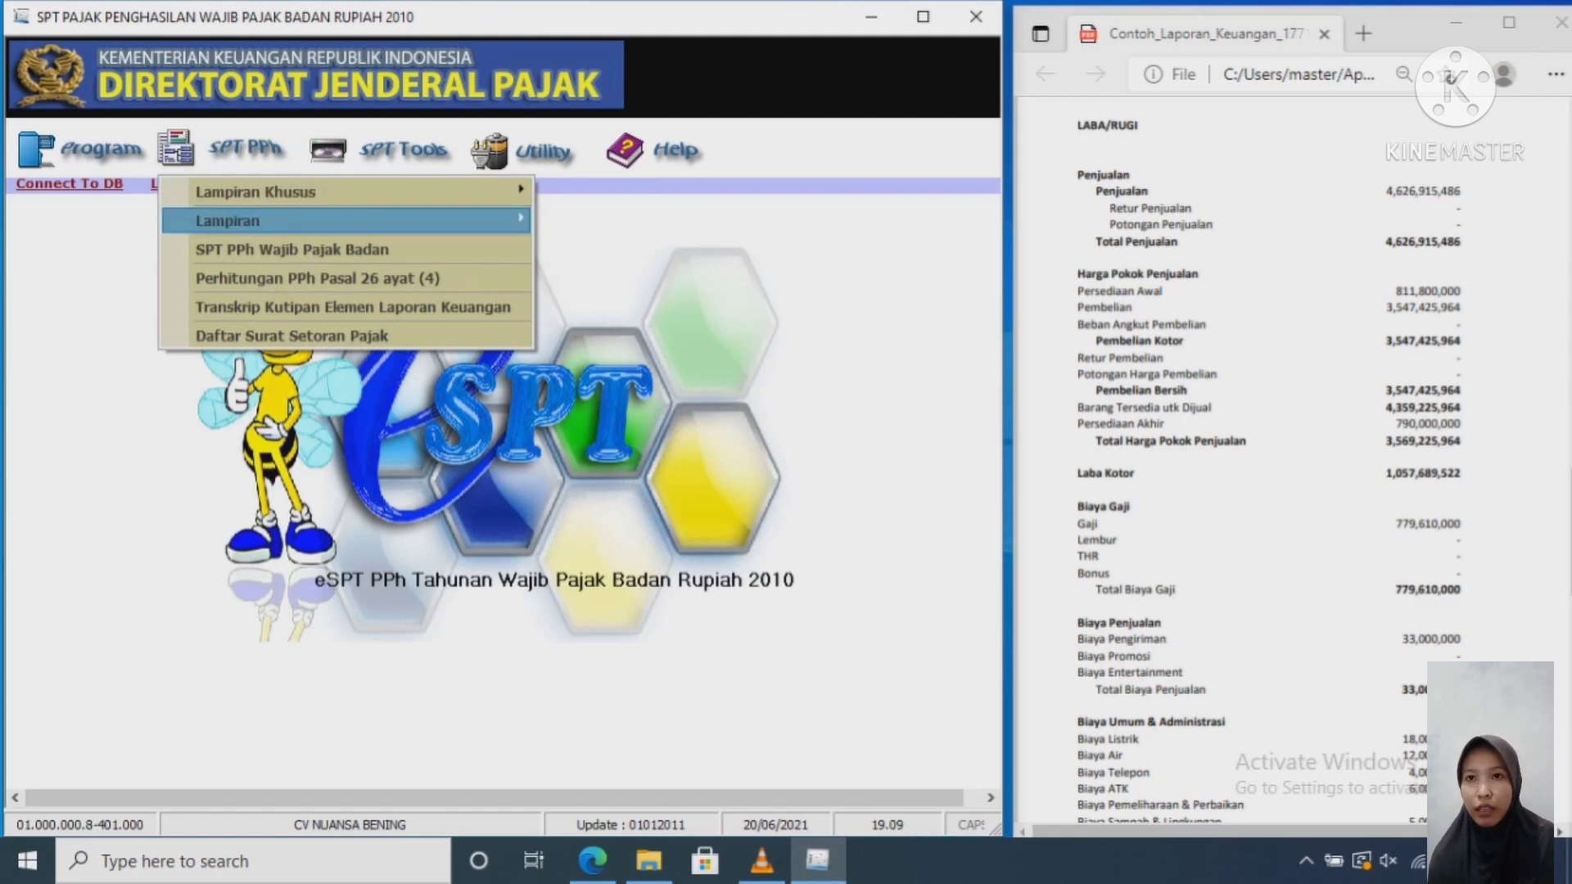
mouse_move(262, 221)
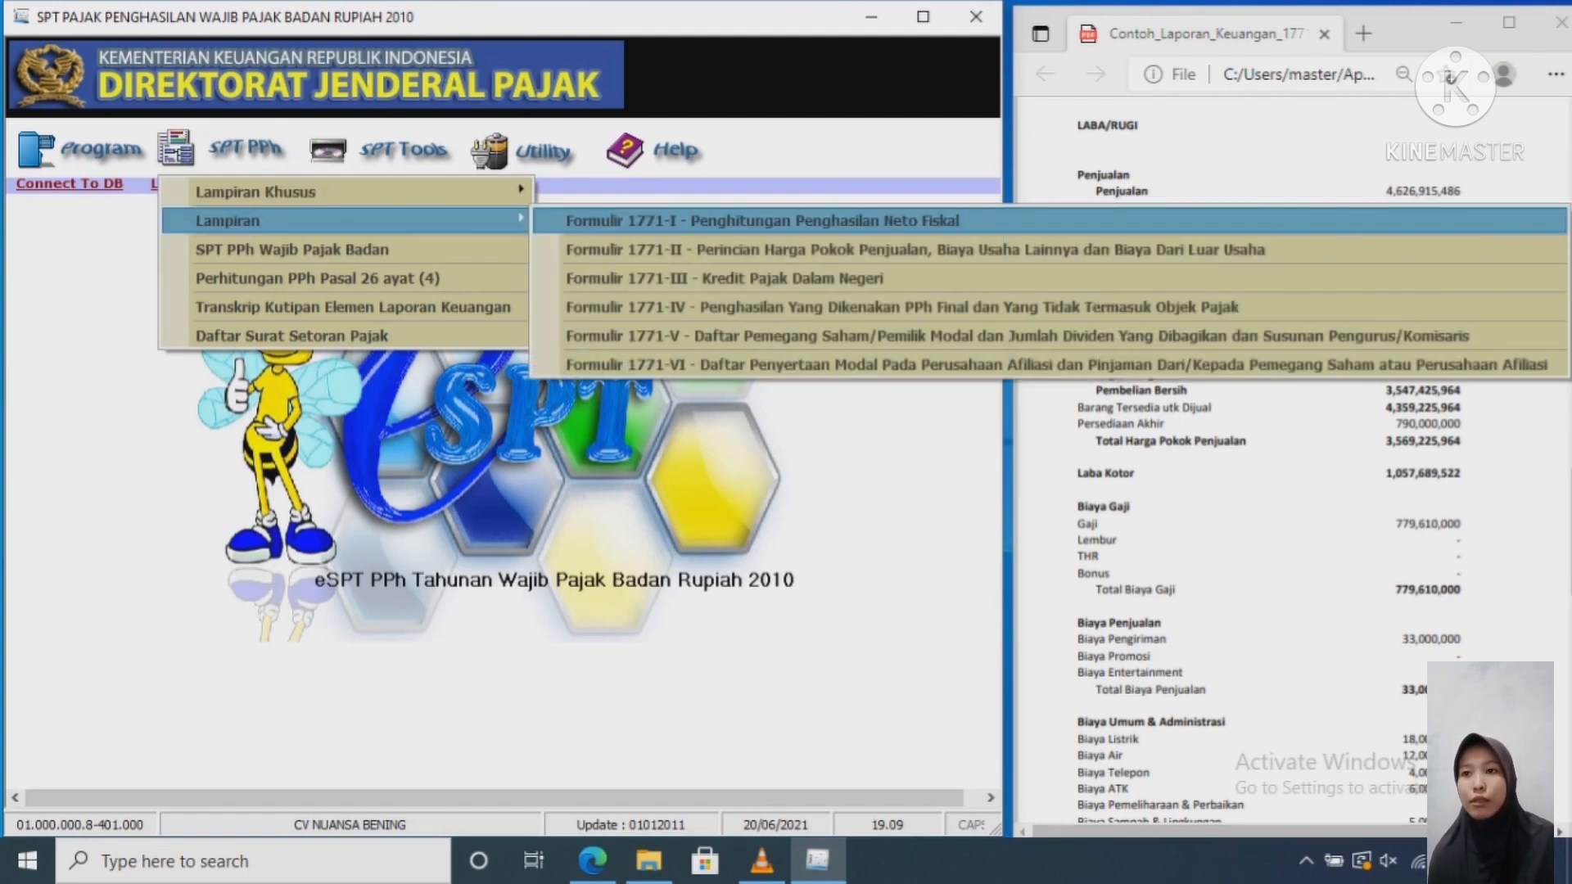
left_click(761, 221)
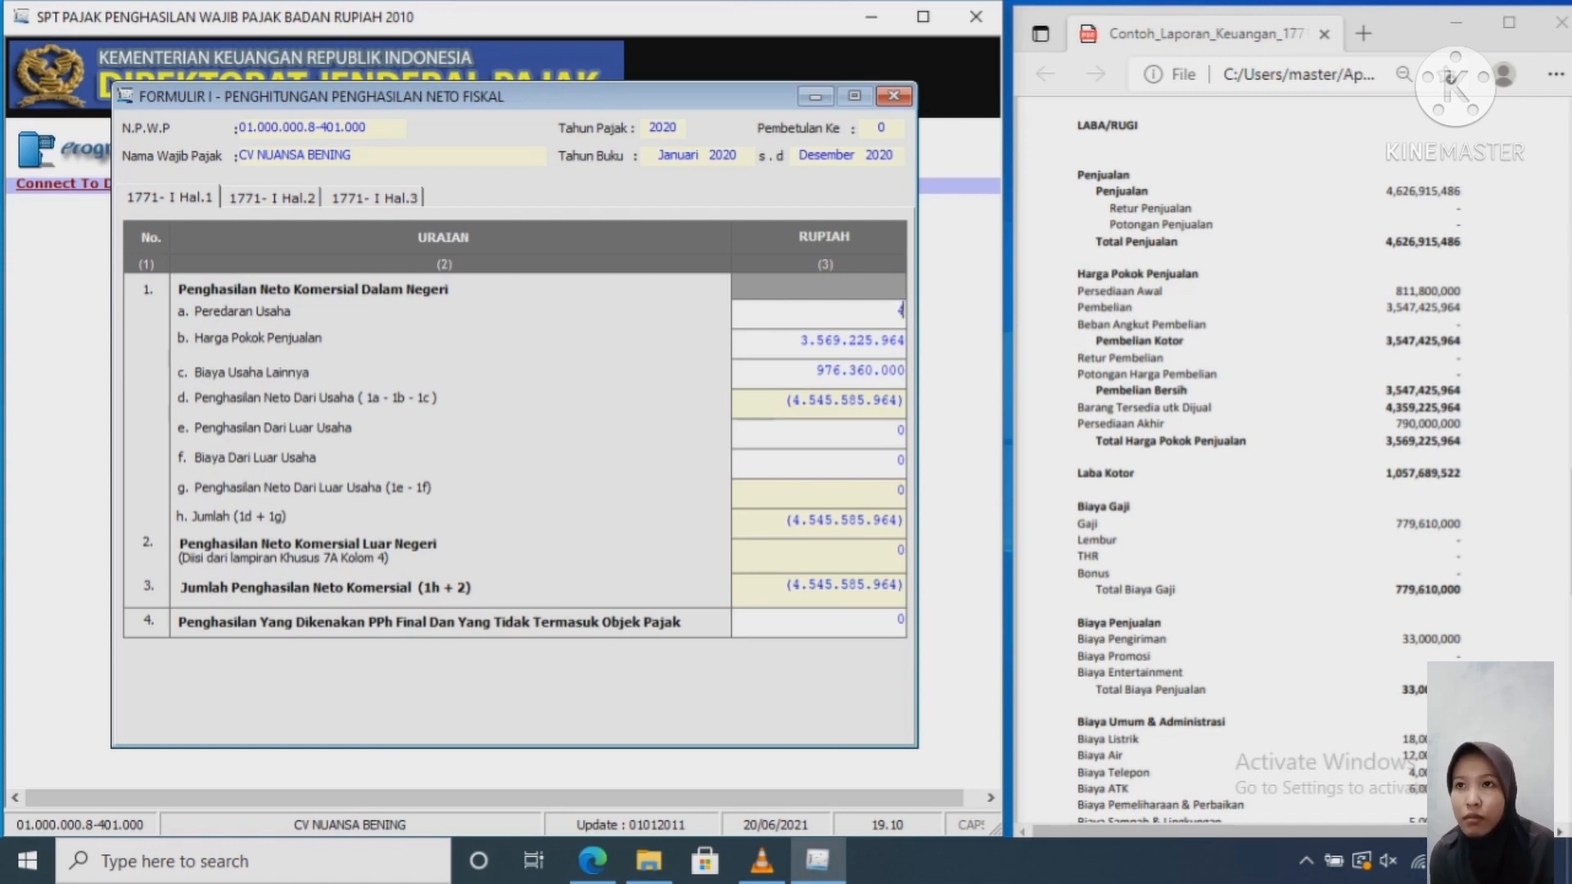
Step: Enter 4.626.915.486 as Peredaran Usaha and step through the carried-over cost and income rows
type("4.626.")
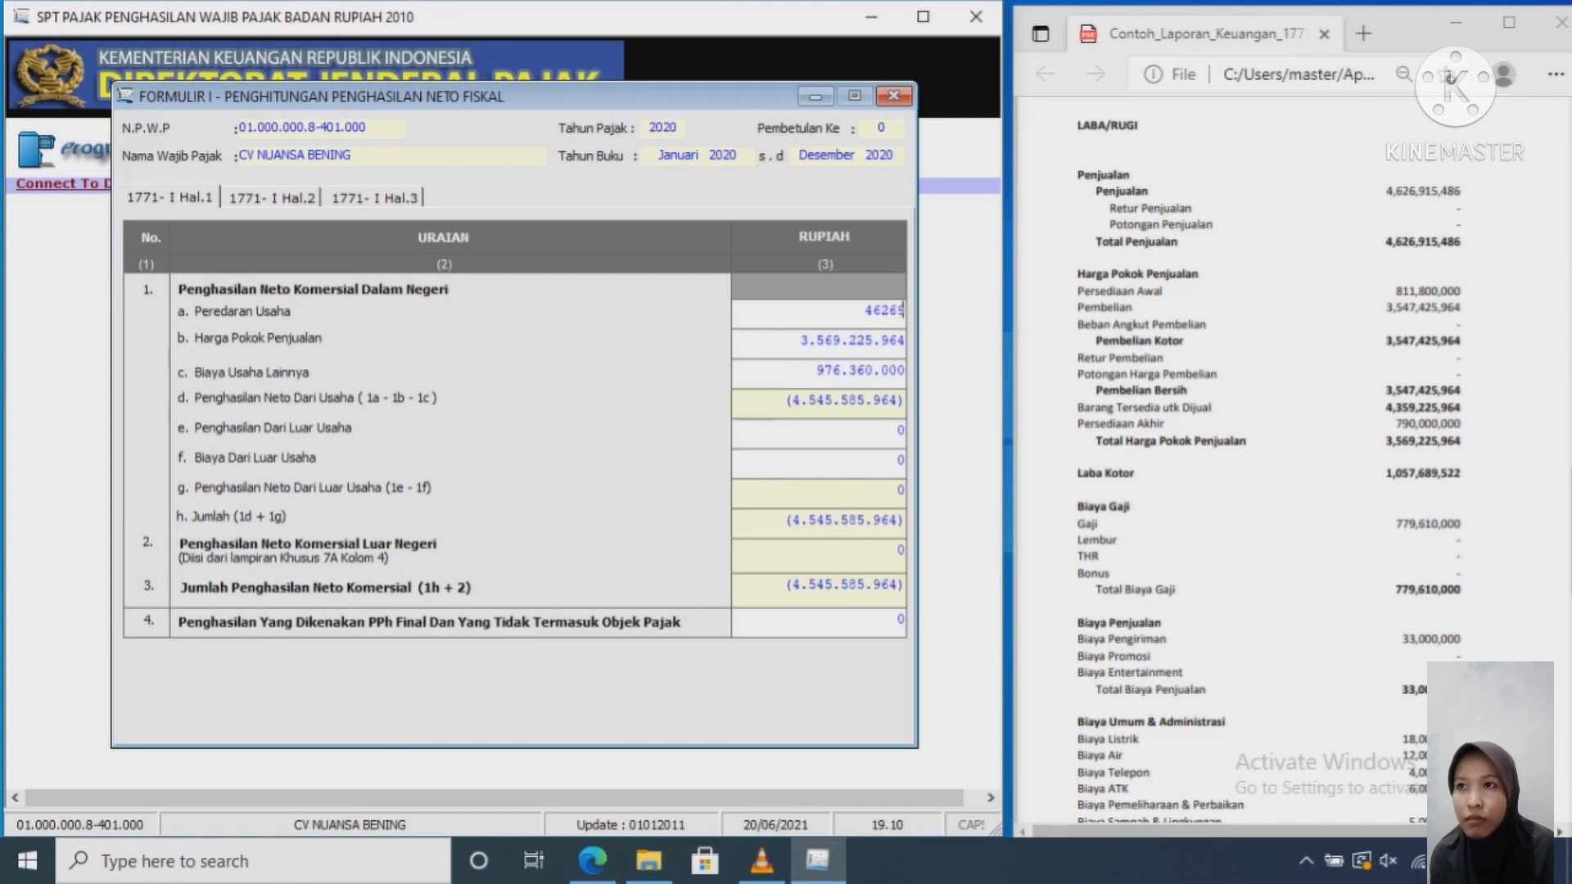
type("915")
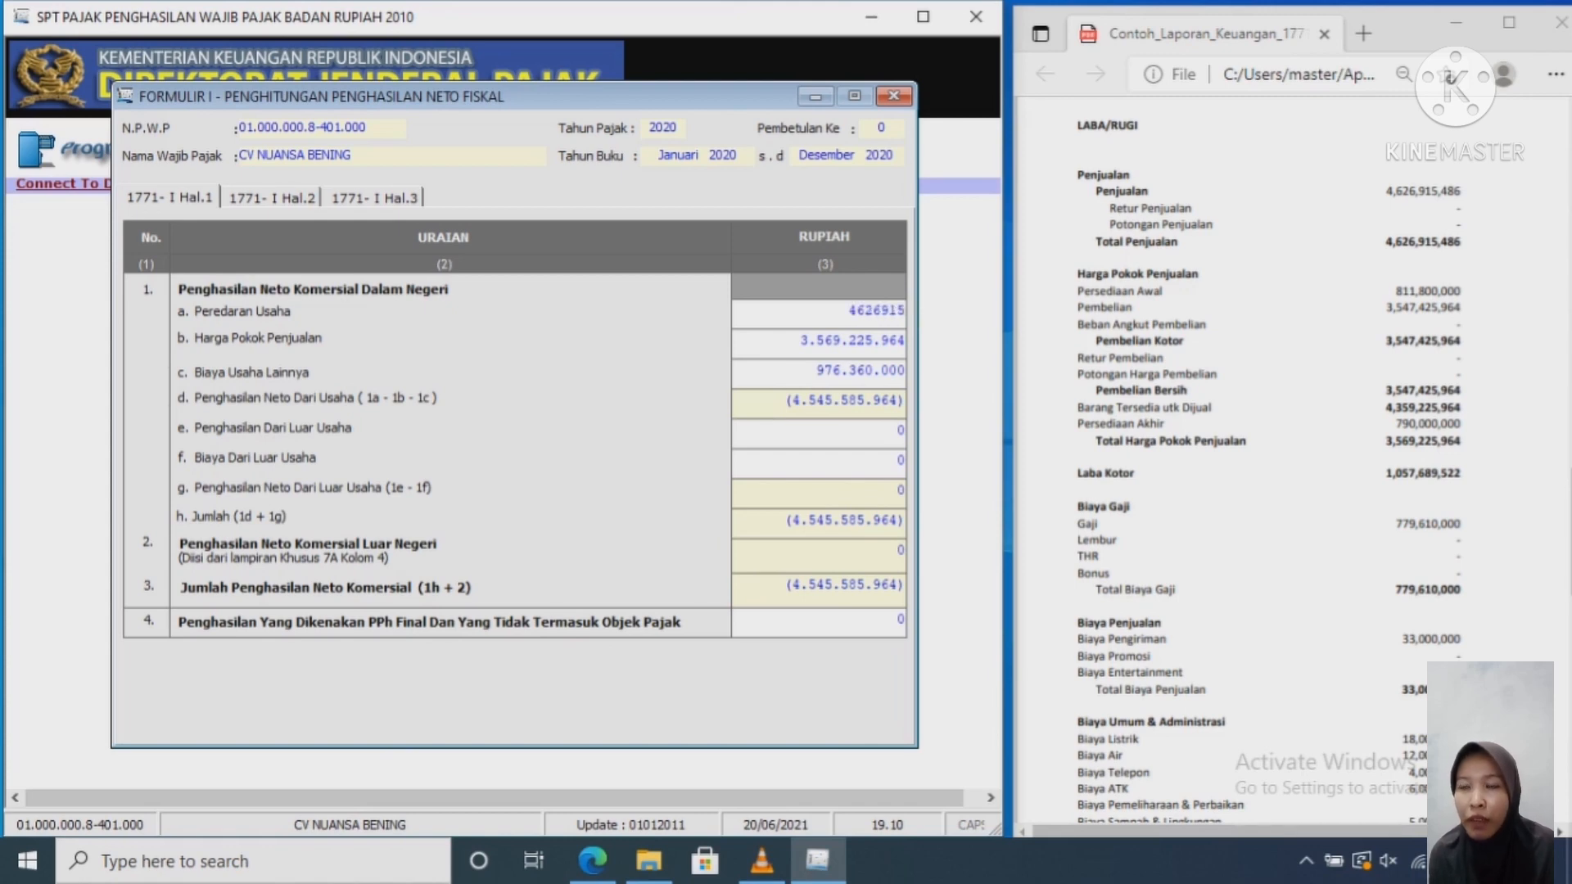
type(".486")
key("Tab")
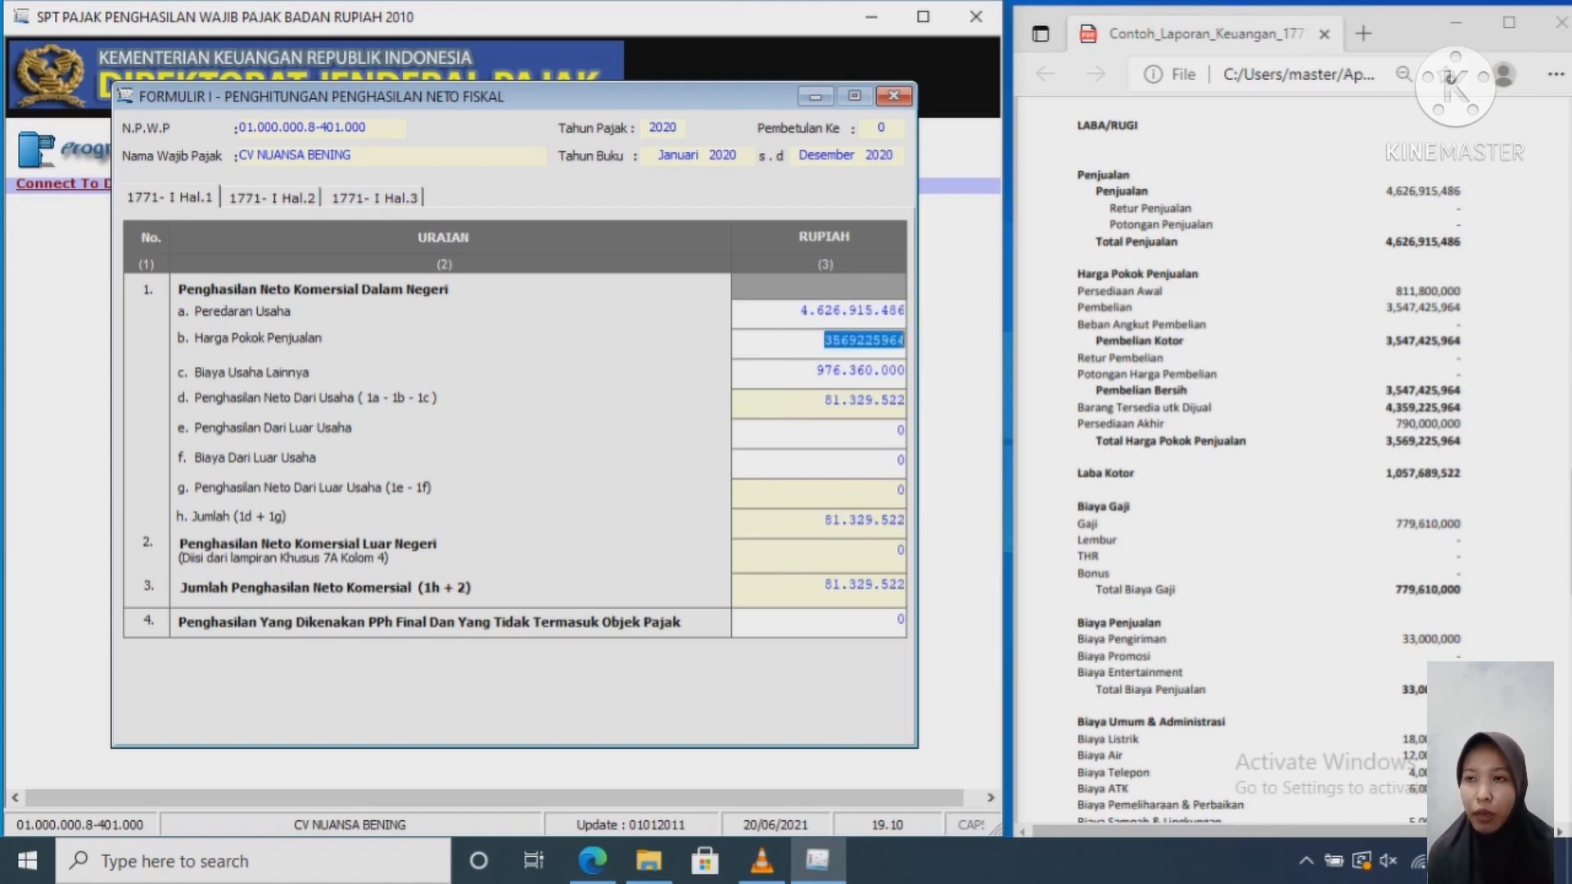
key("Tab")
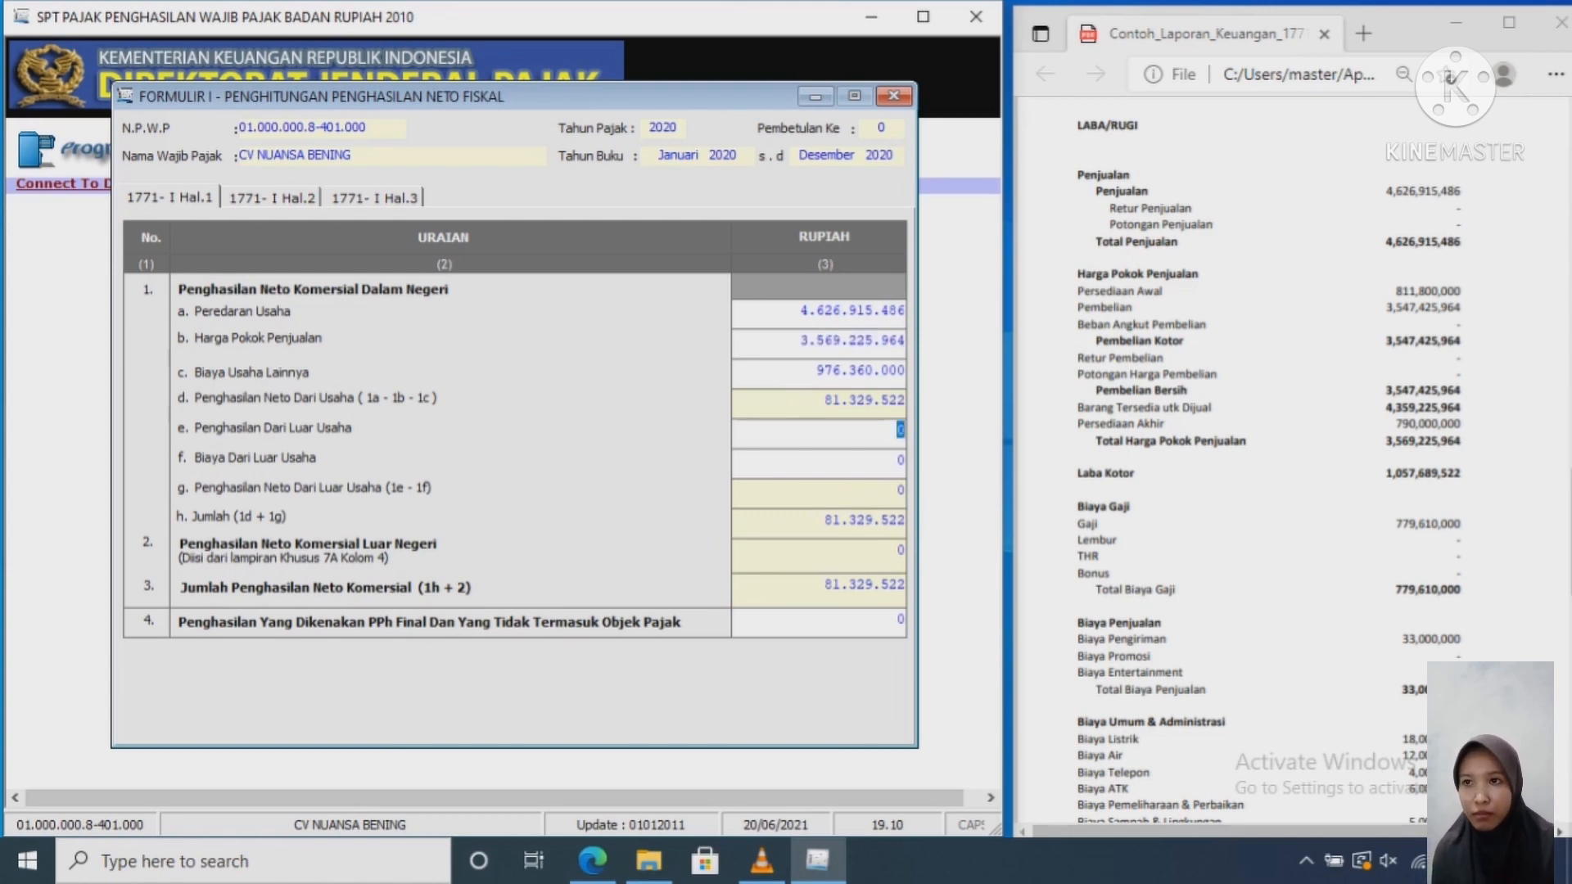
key("shift+Tab")
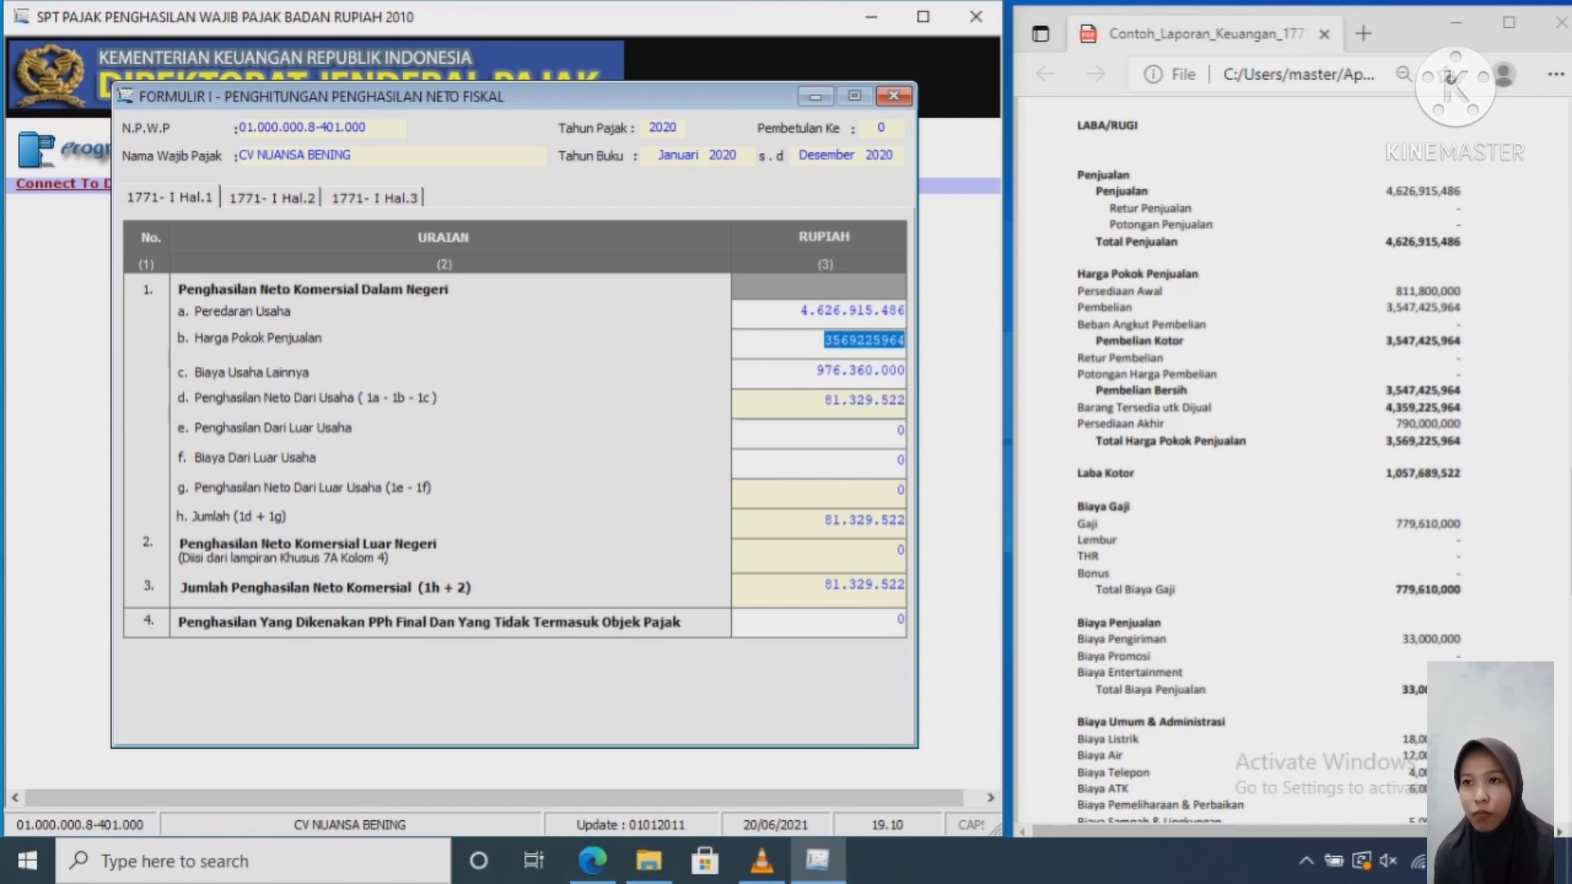
key("Tab")
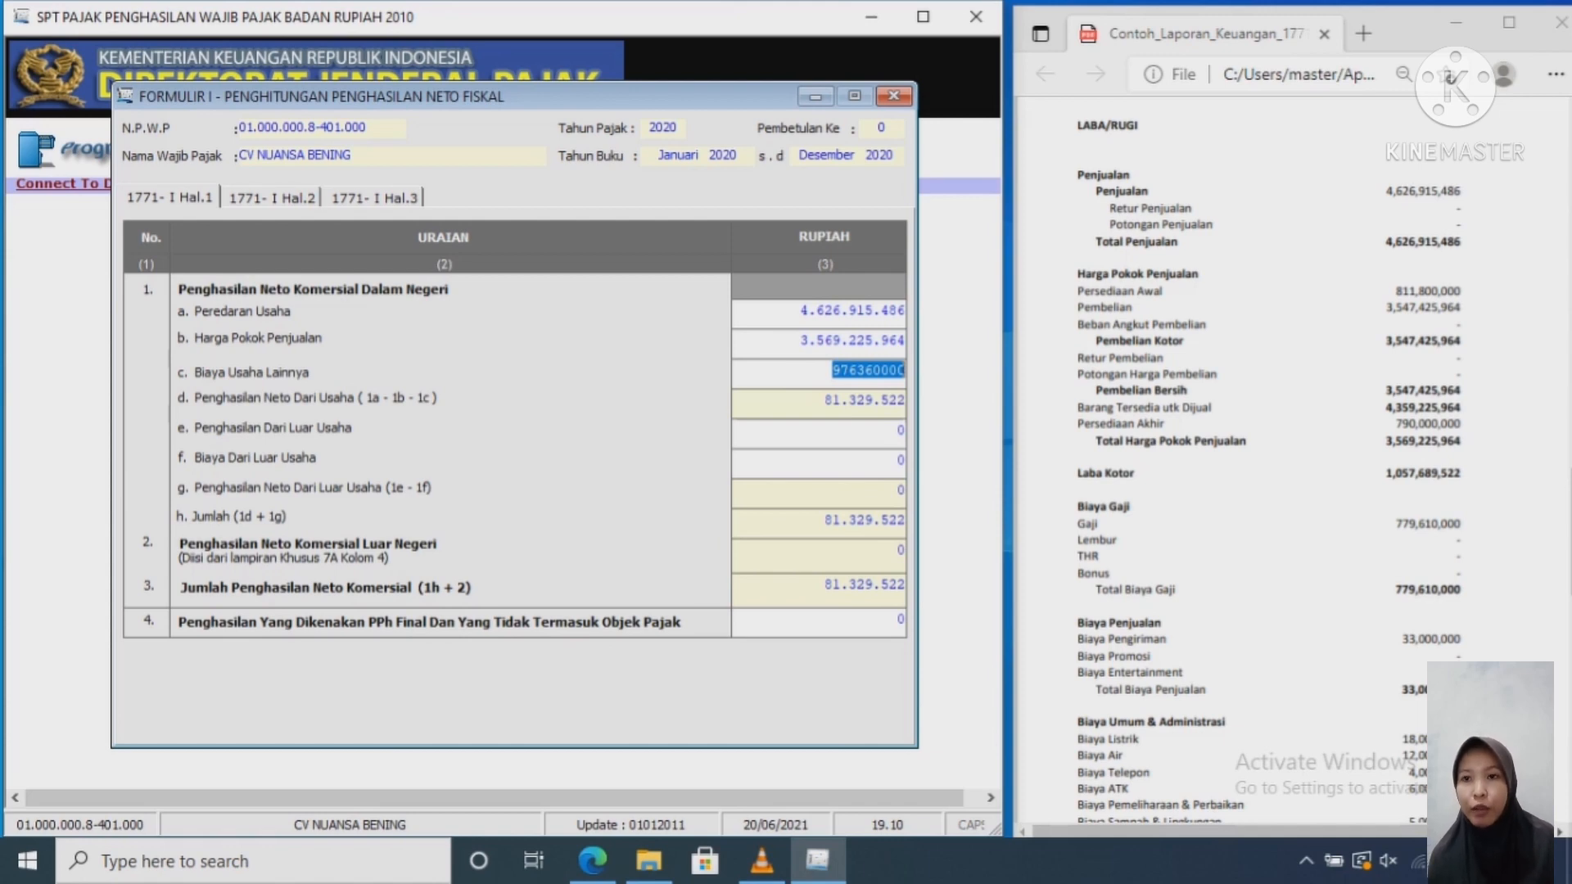
left_click(858, 401)
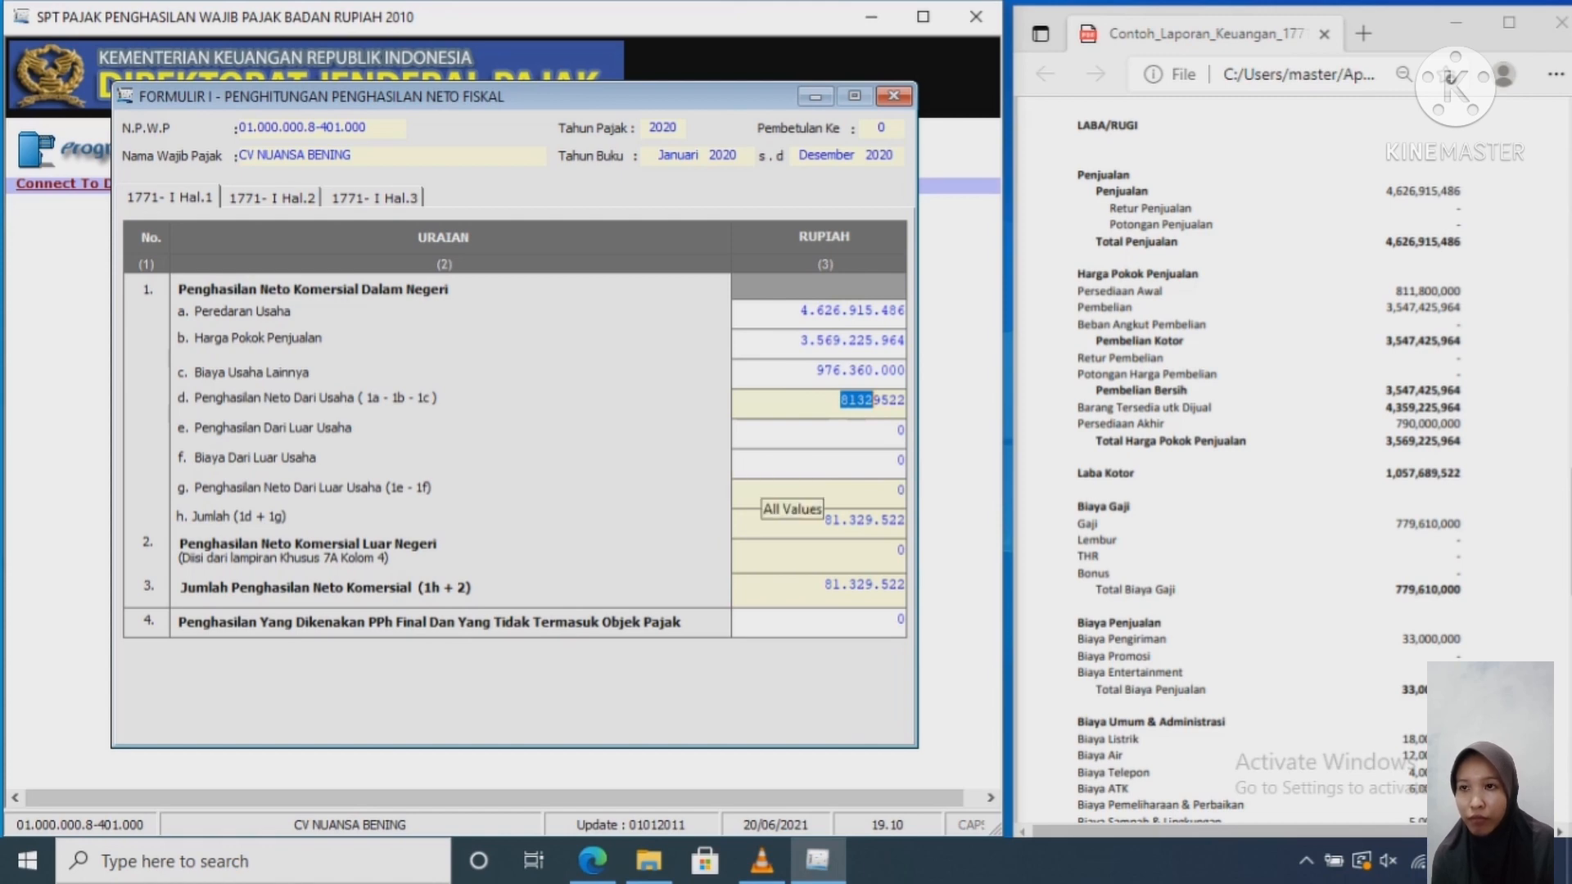
key("Tab")
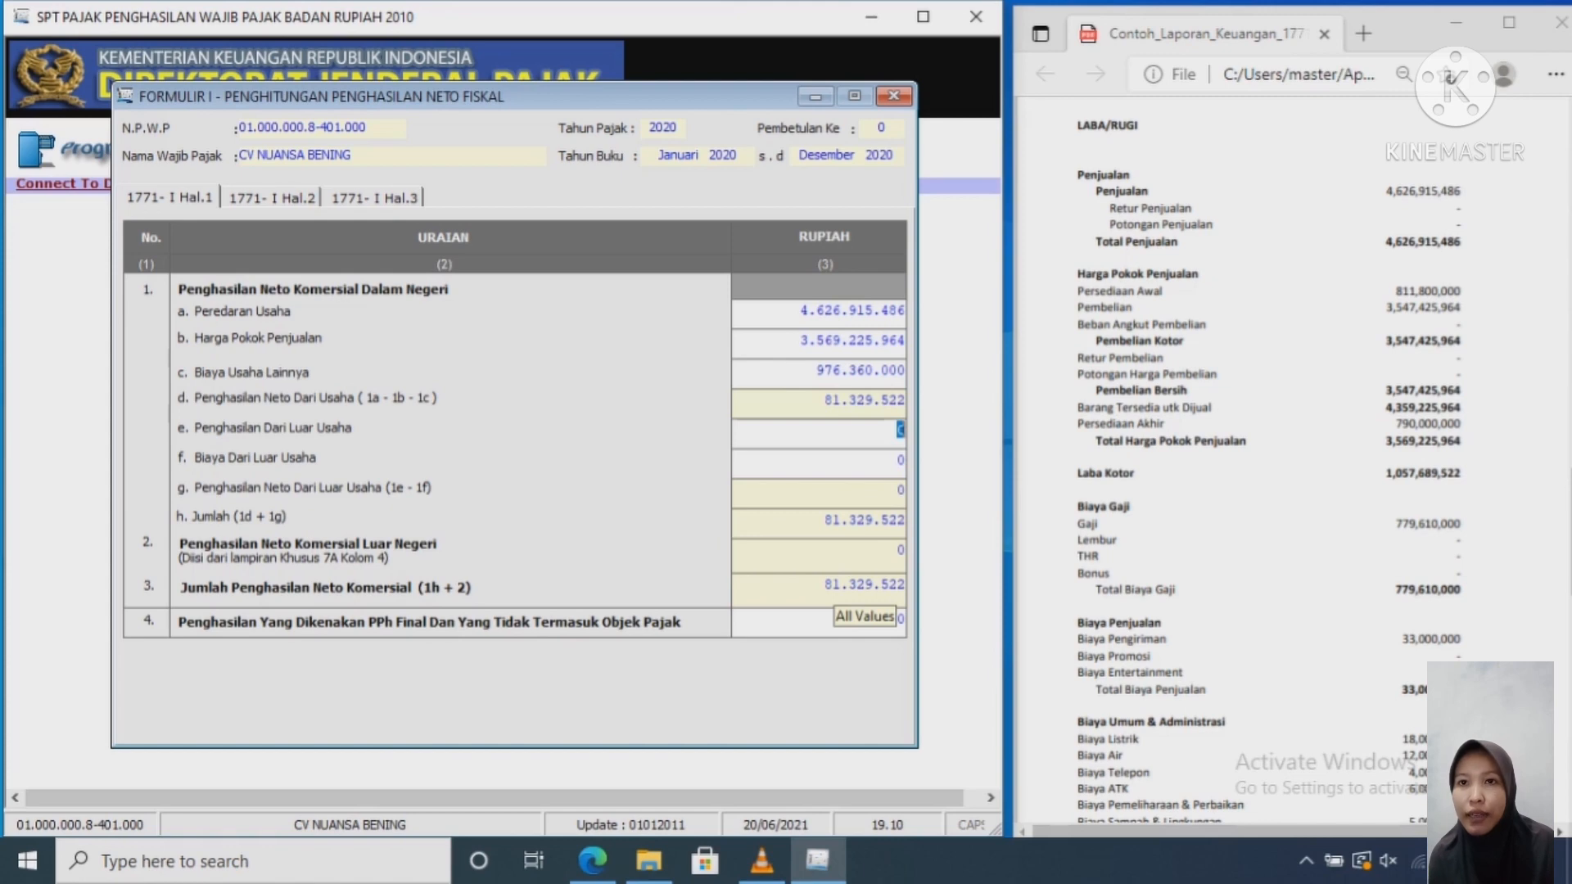
Step: Enter 81.329.522 as the row 4 final-tax income, then show page 2
left_click(868, 620)
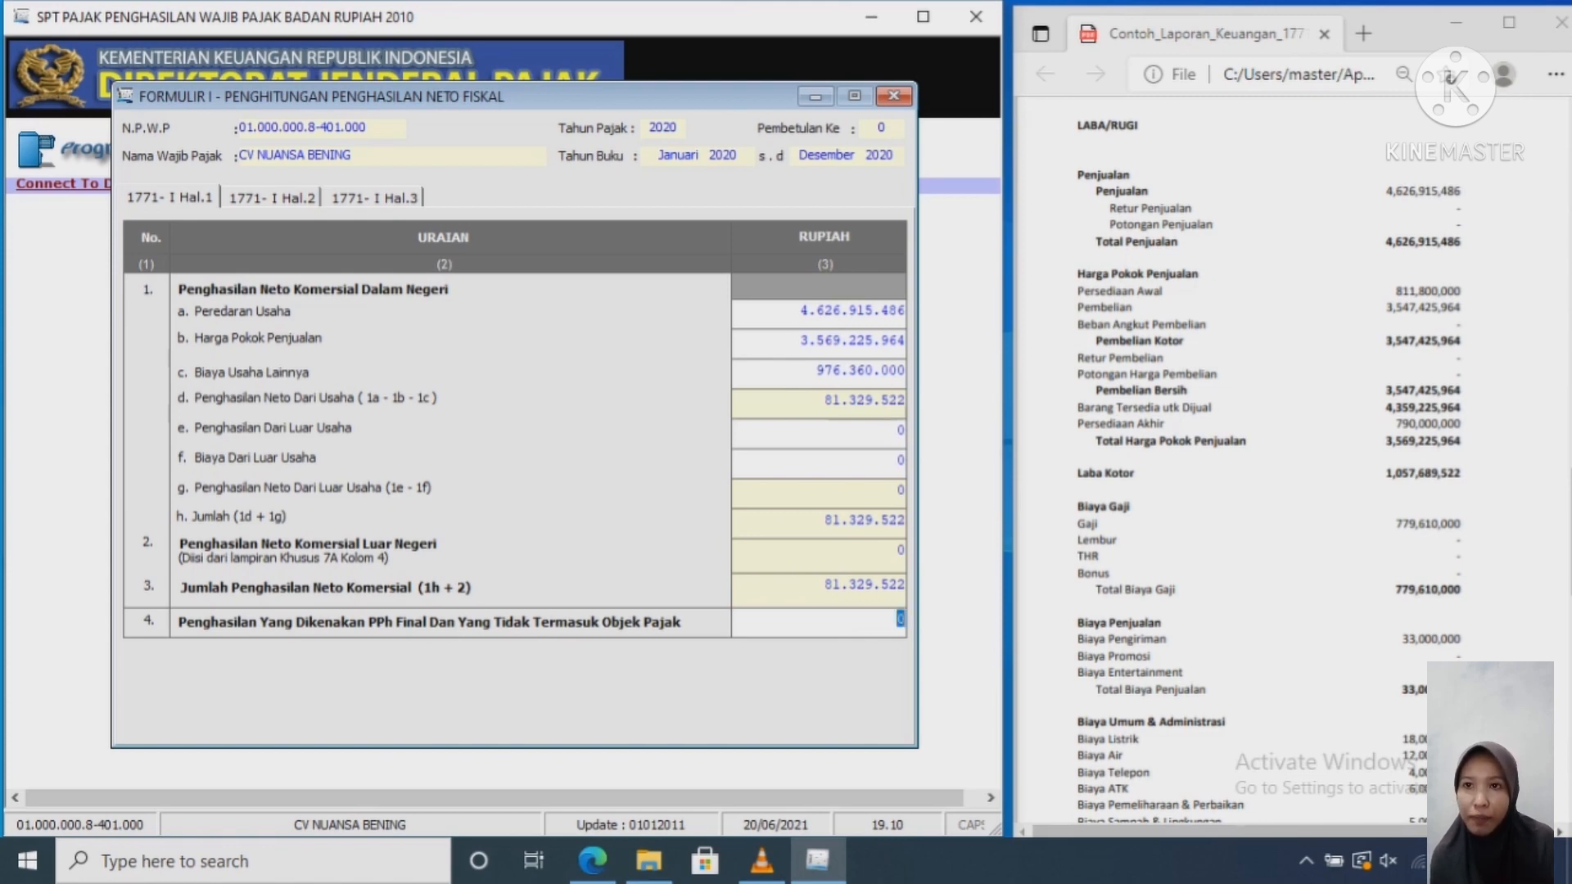
type("813")
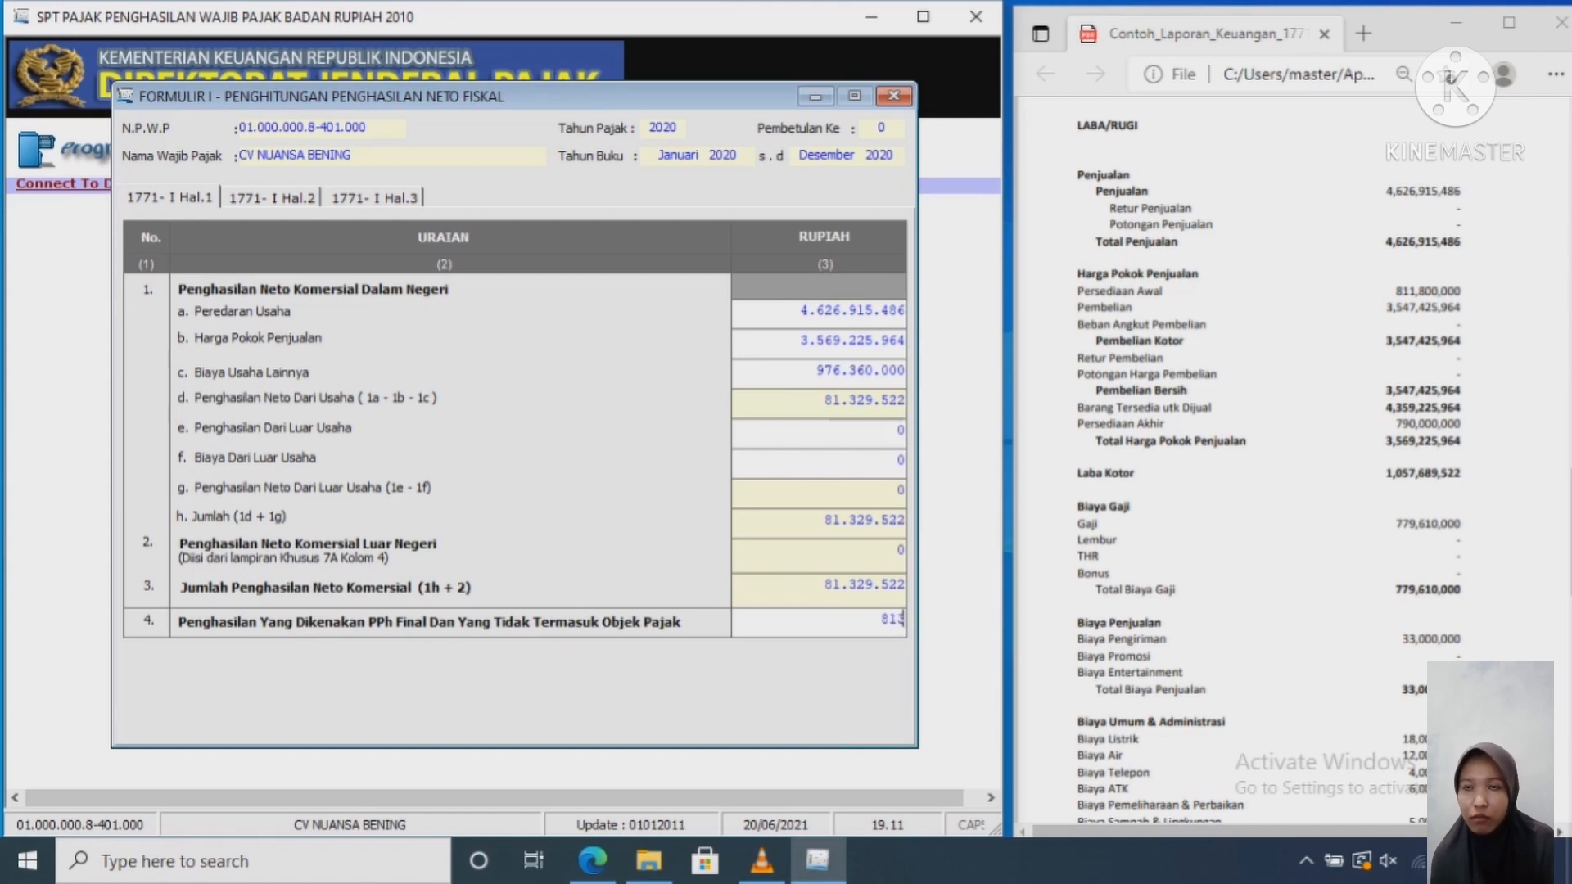
type("29")
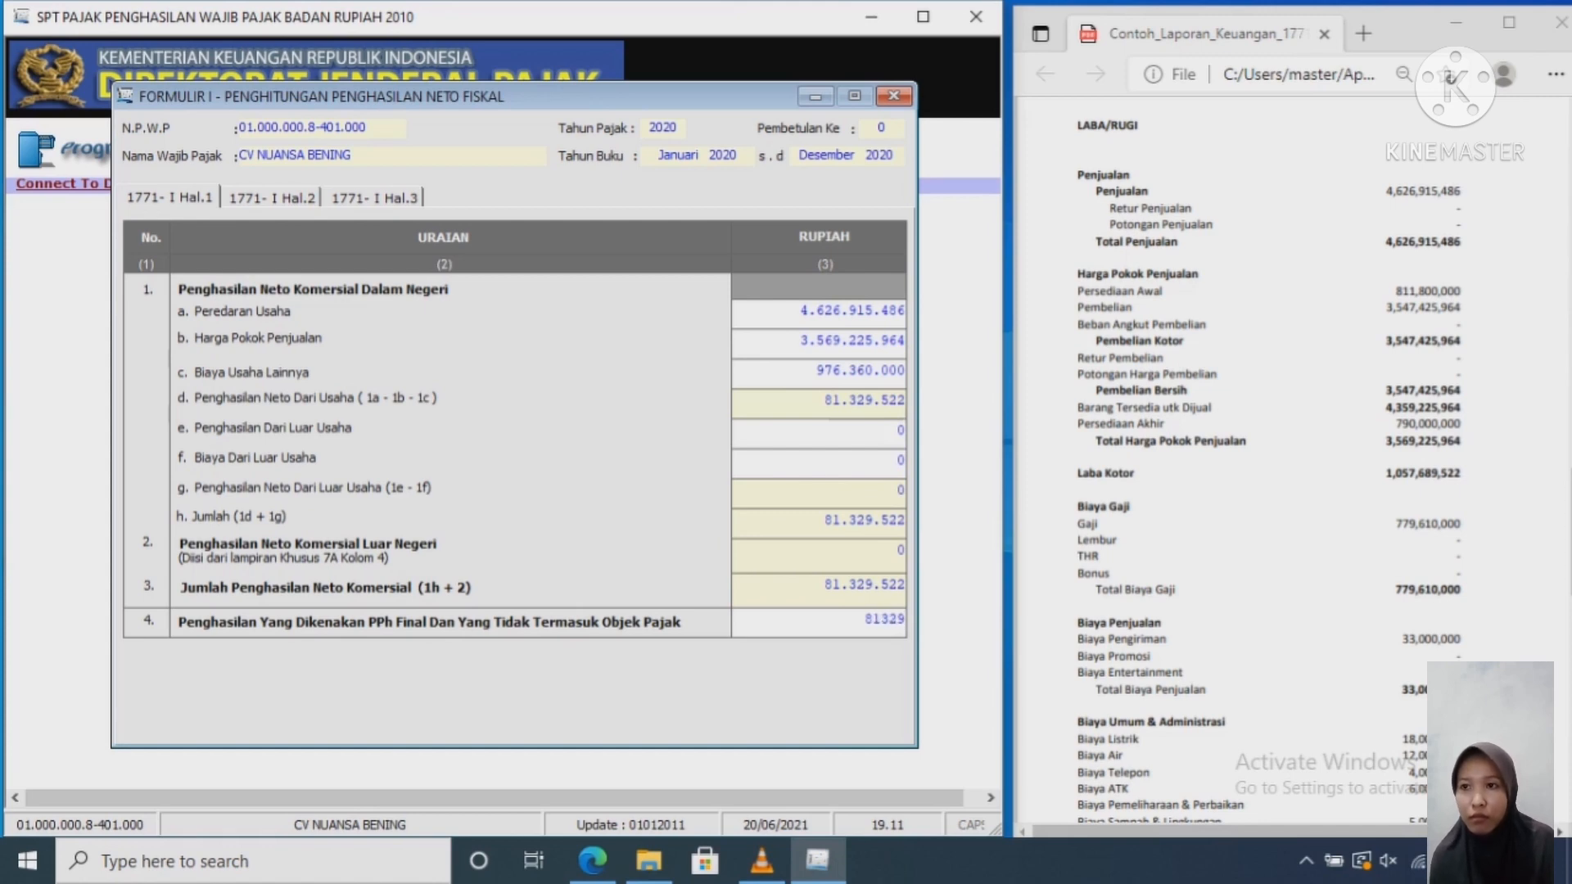
type("522")
key("Return")
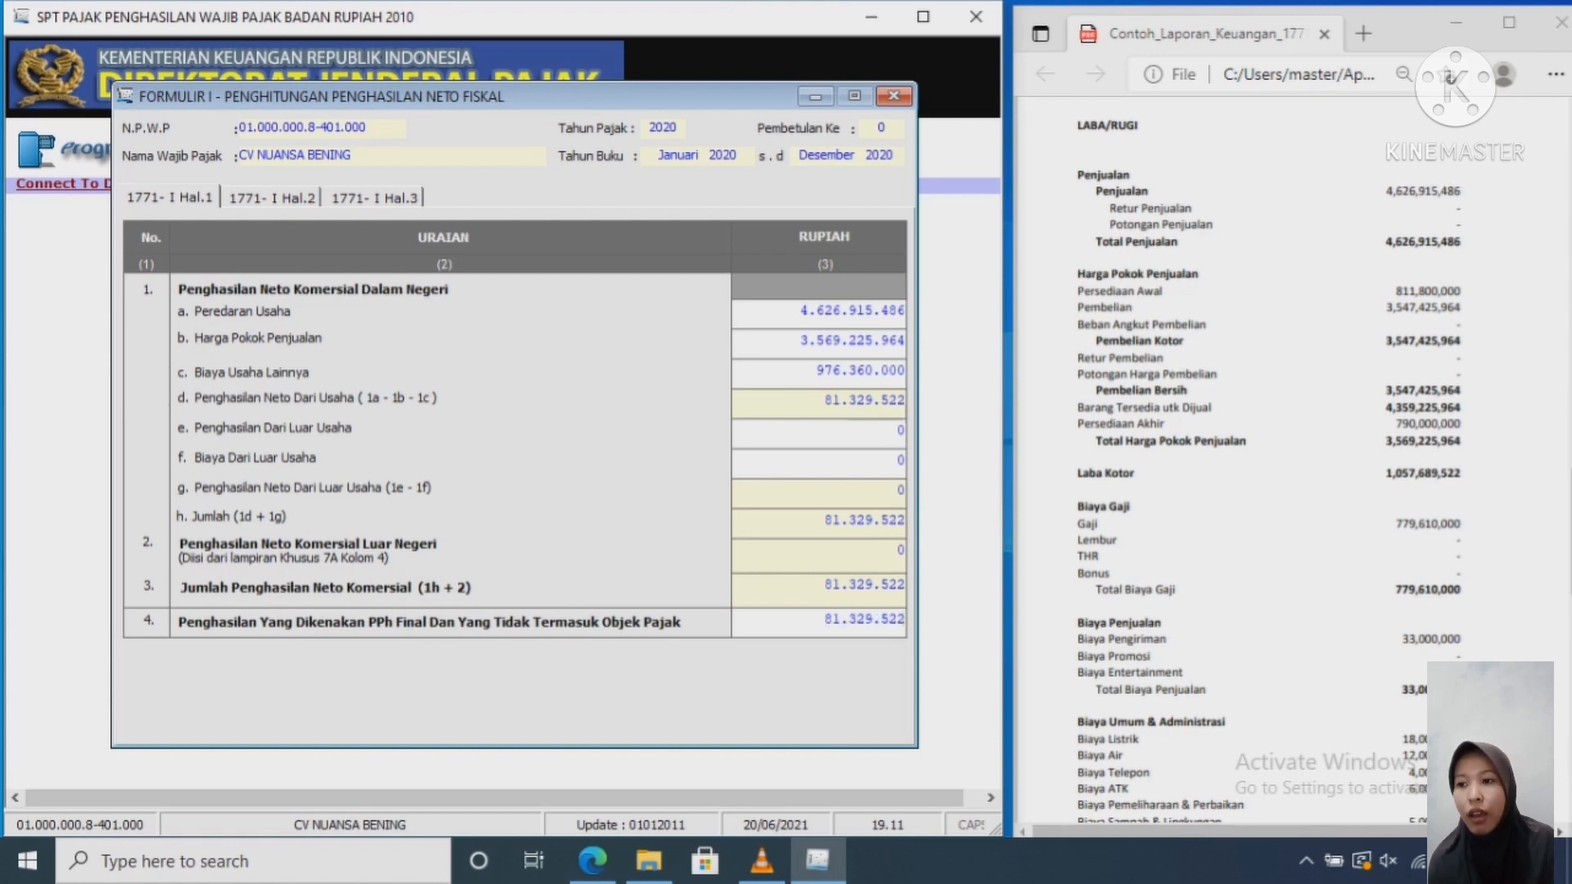
left_click(272, 199)
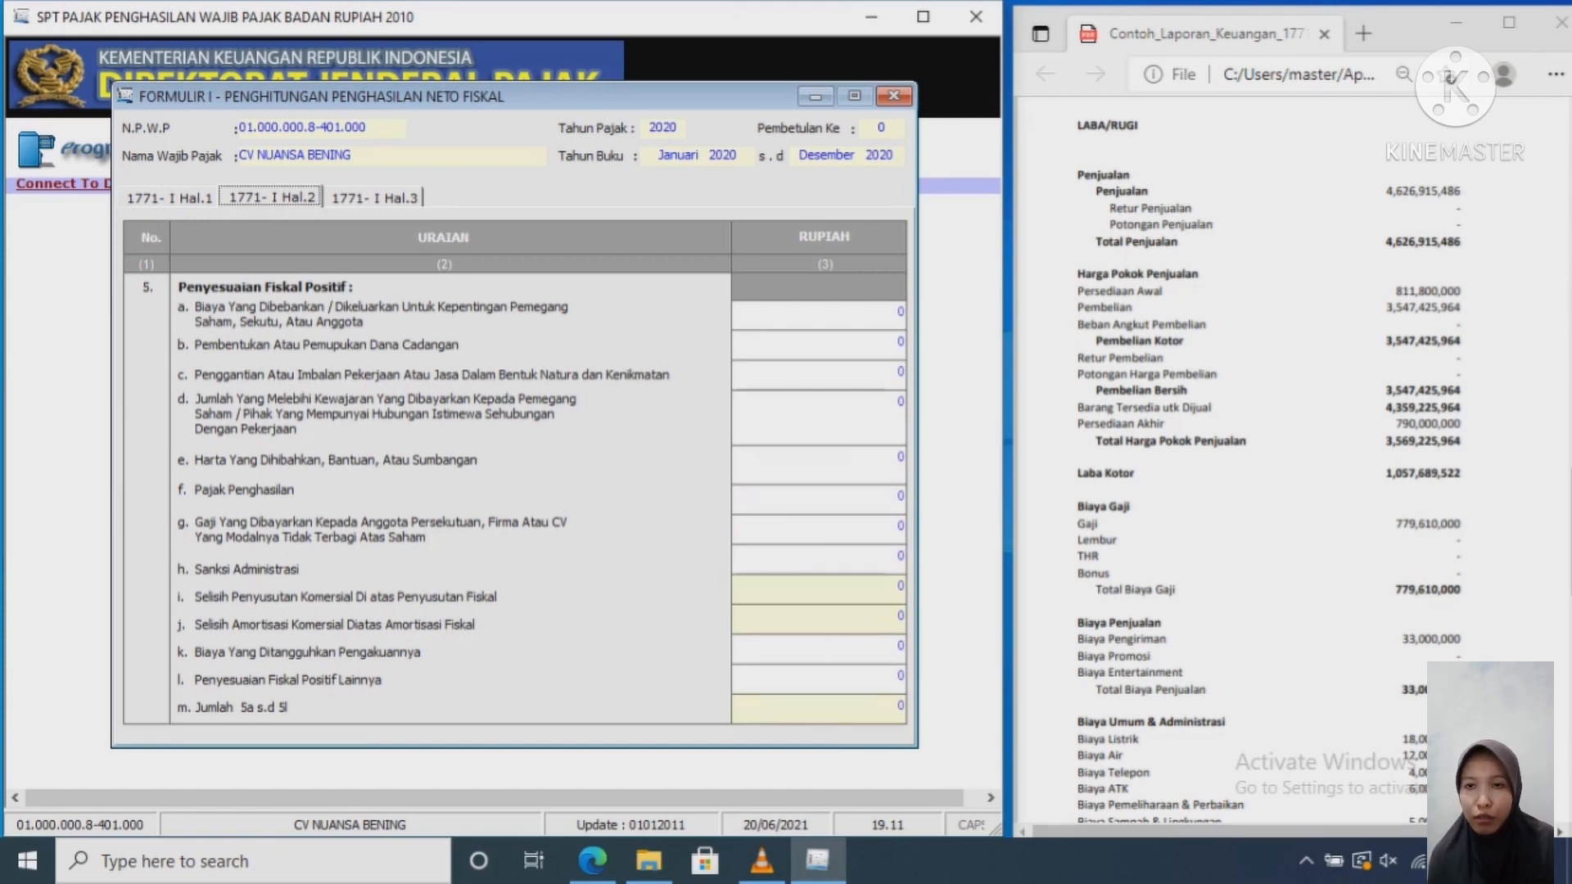
Step: Save the Formulir I data from page 3, confirm both prompts, and close the form
left_click(374, 197)
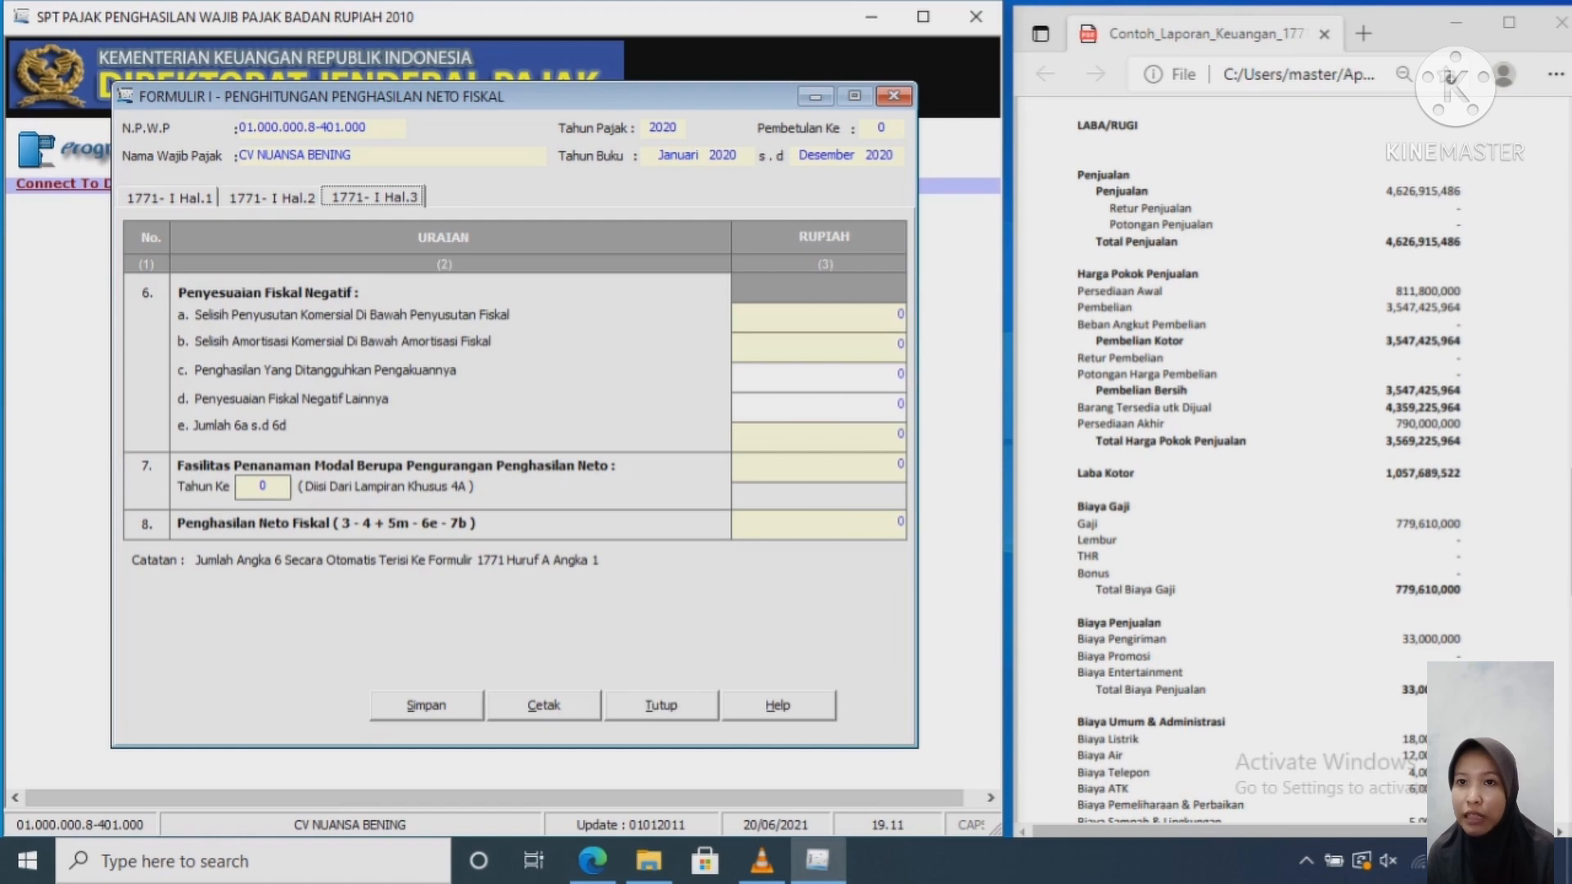
left_click(426, 705)
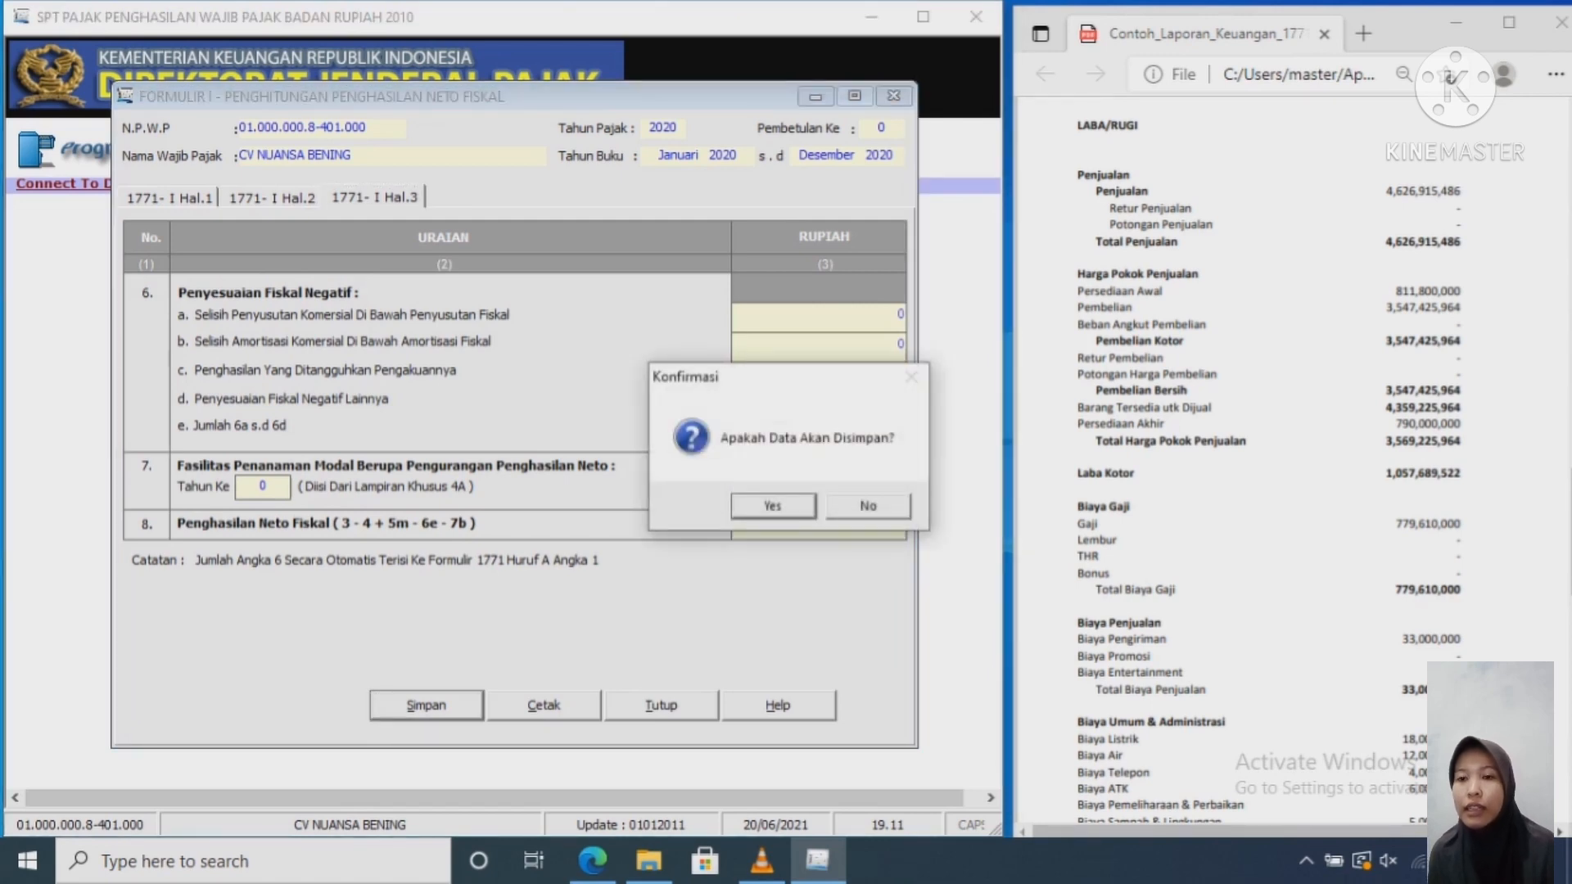
key("Return")
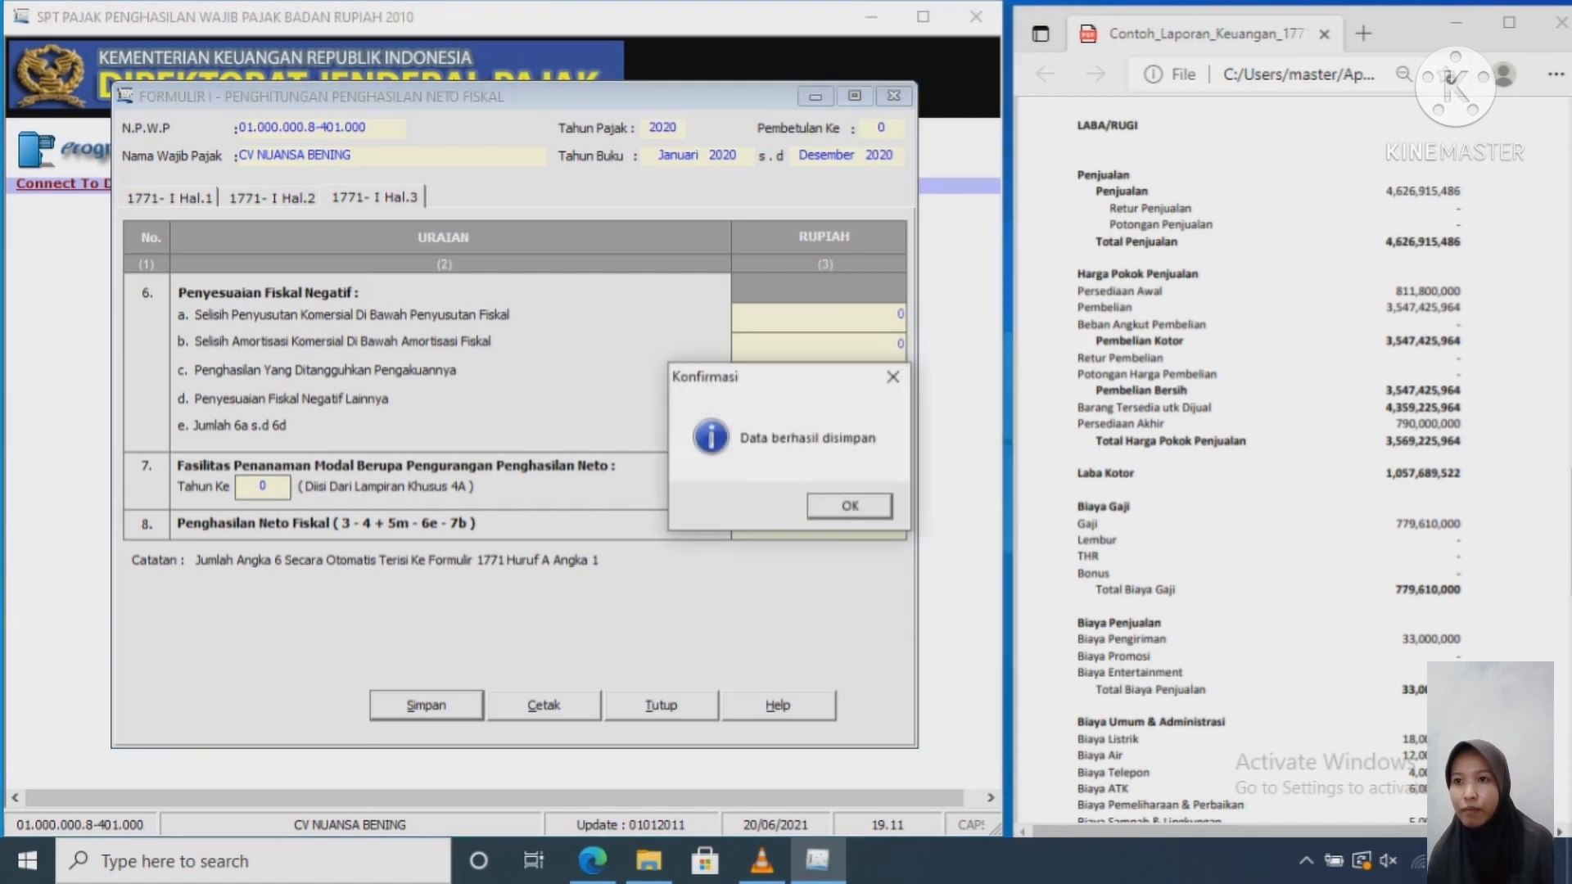
key("Return")
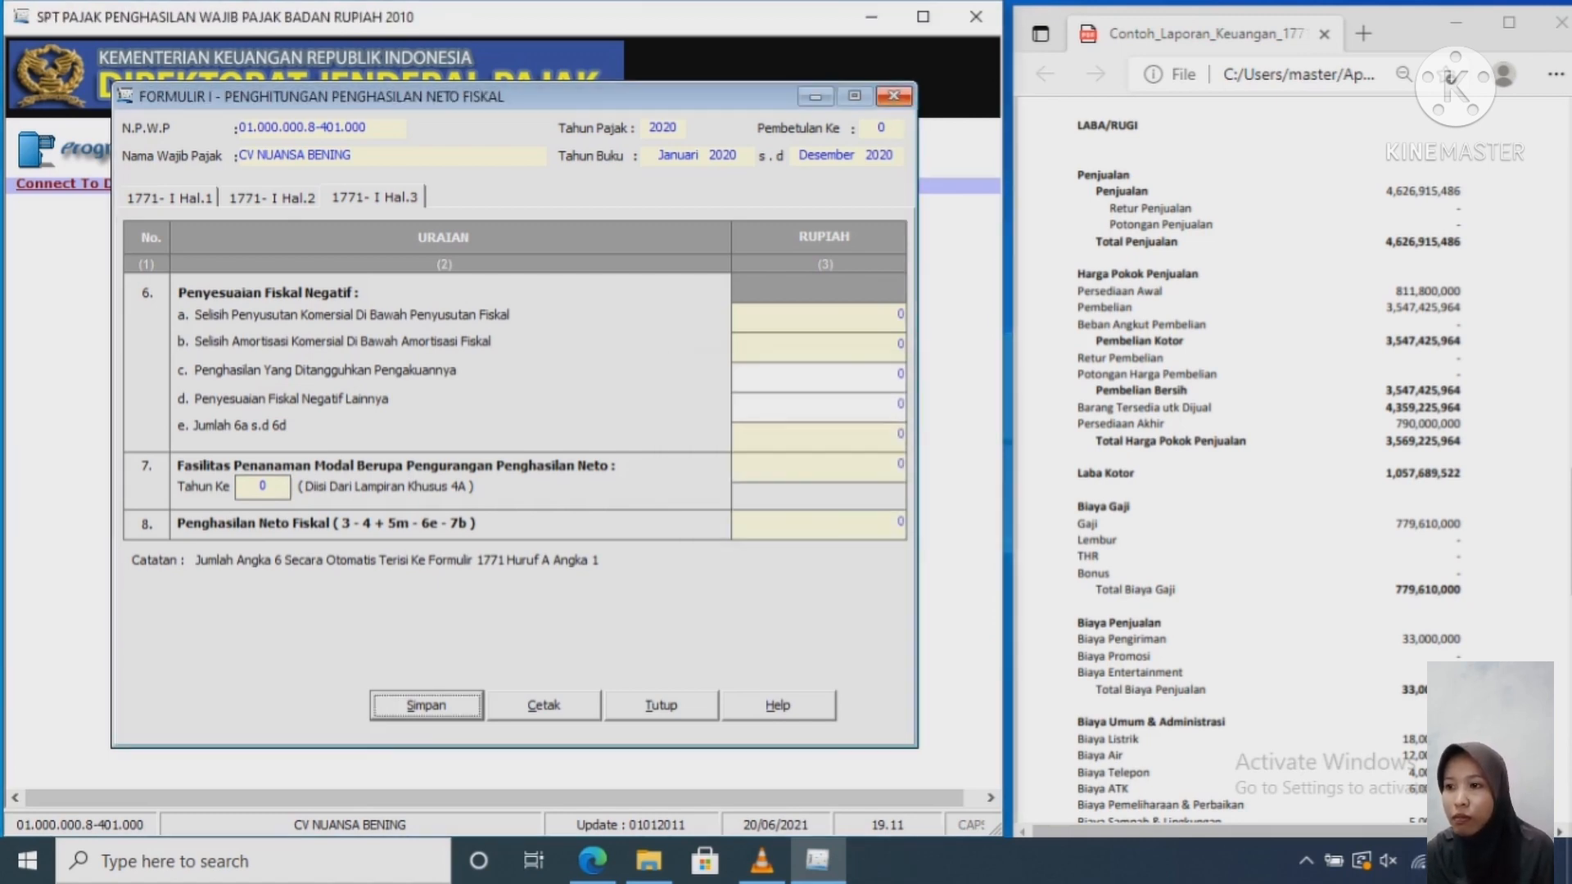
left_click(894, 96)
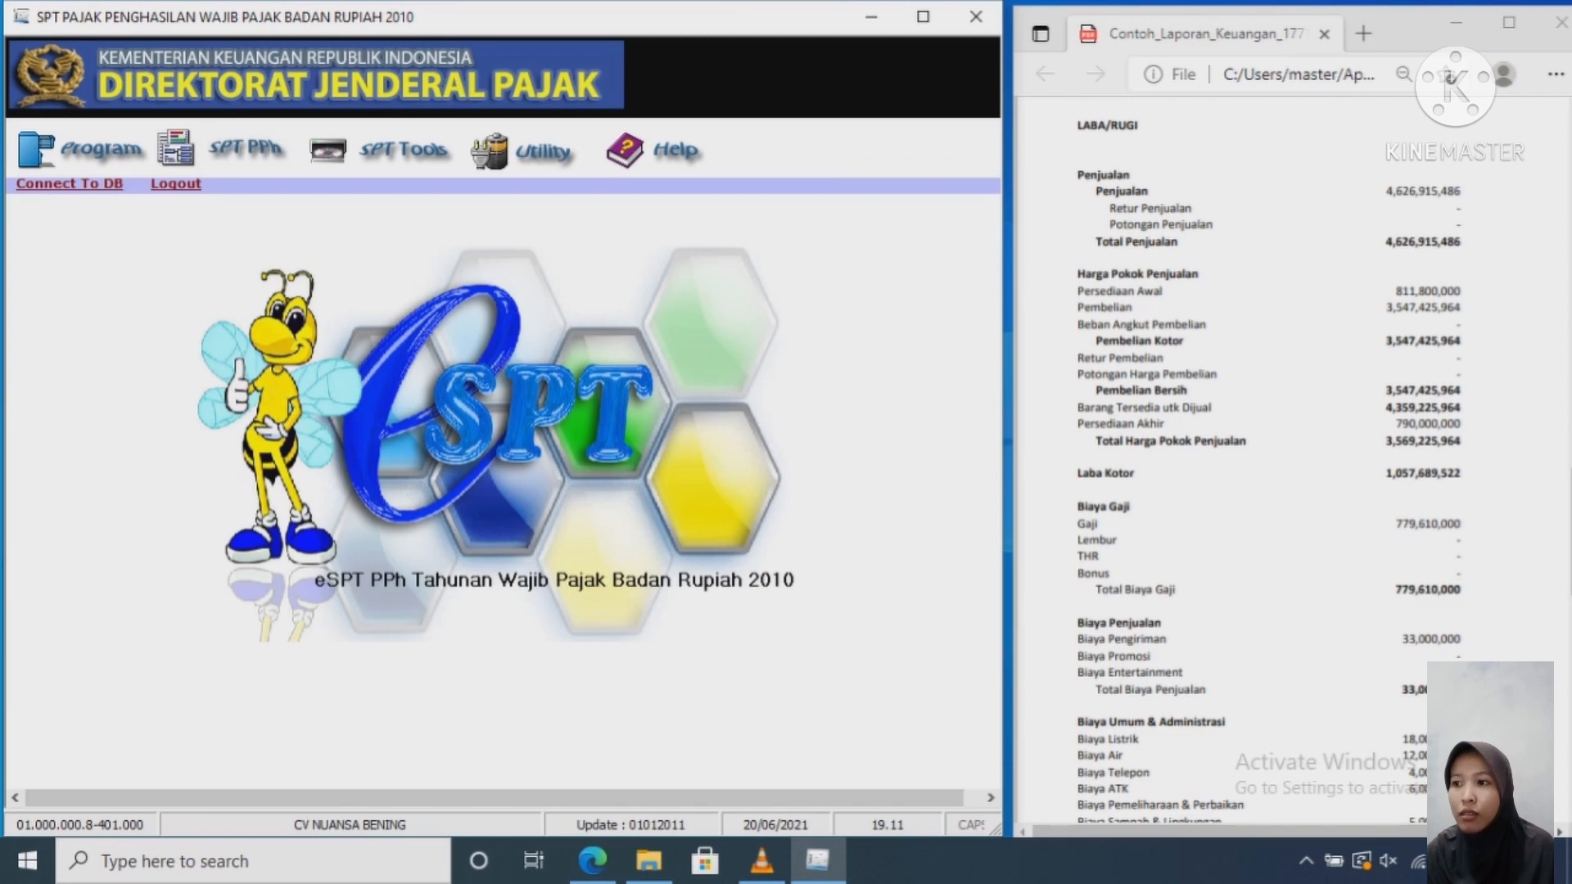
Step: Open the corporate annual SPT 1771 form and mark the bookkeeping as Tidak Diaudit
left_click(232, 149)
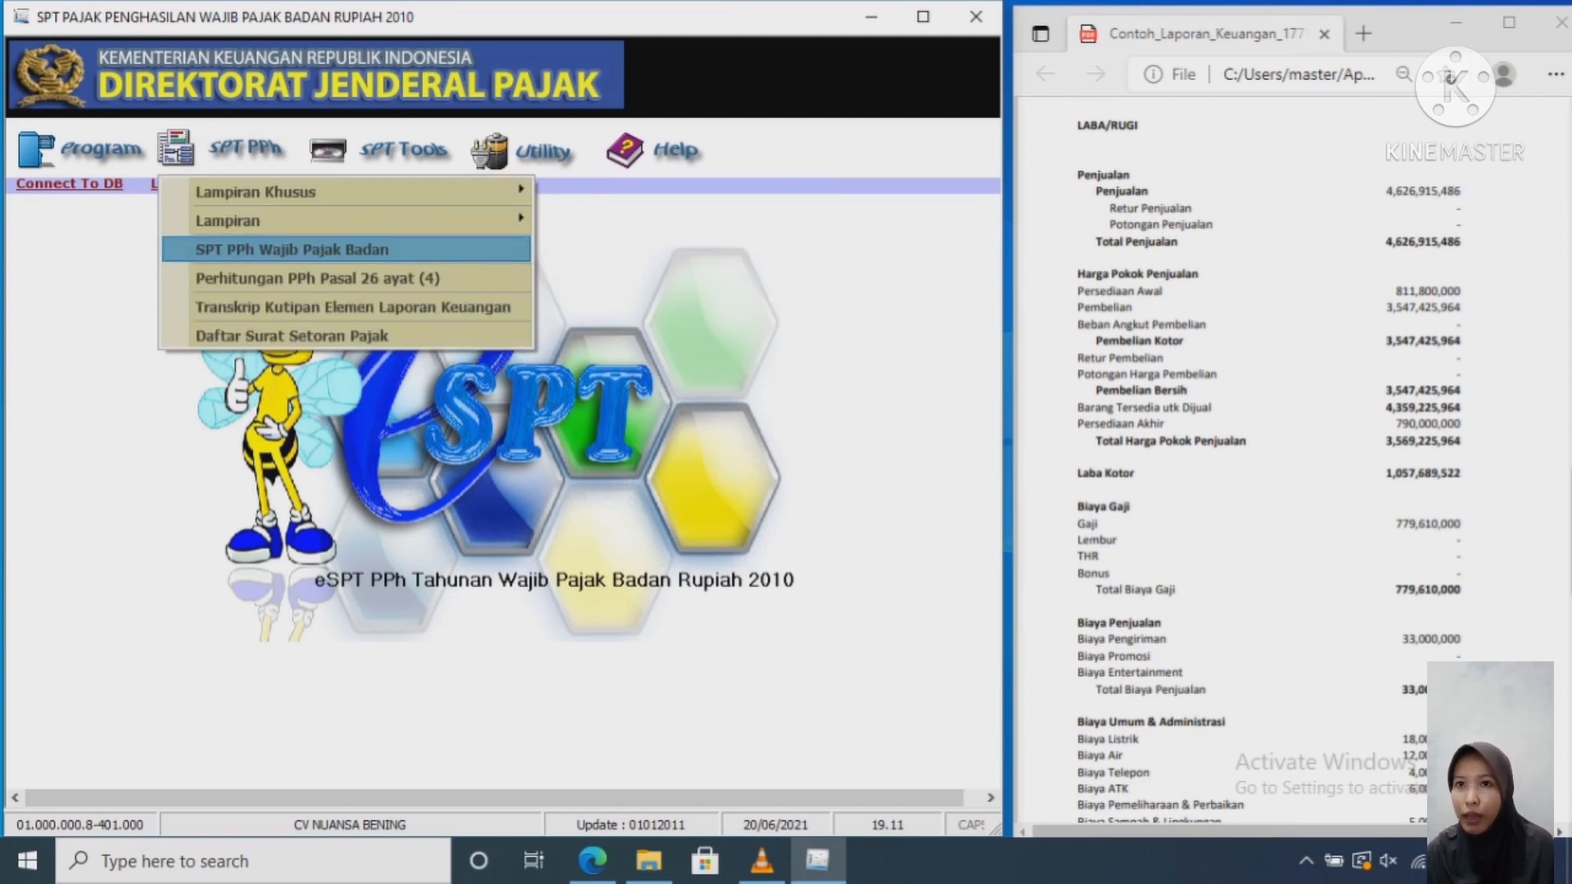
left_click(293, 250)
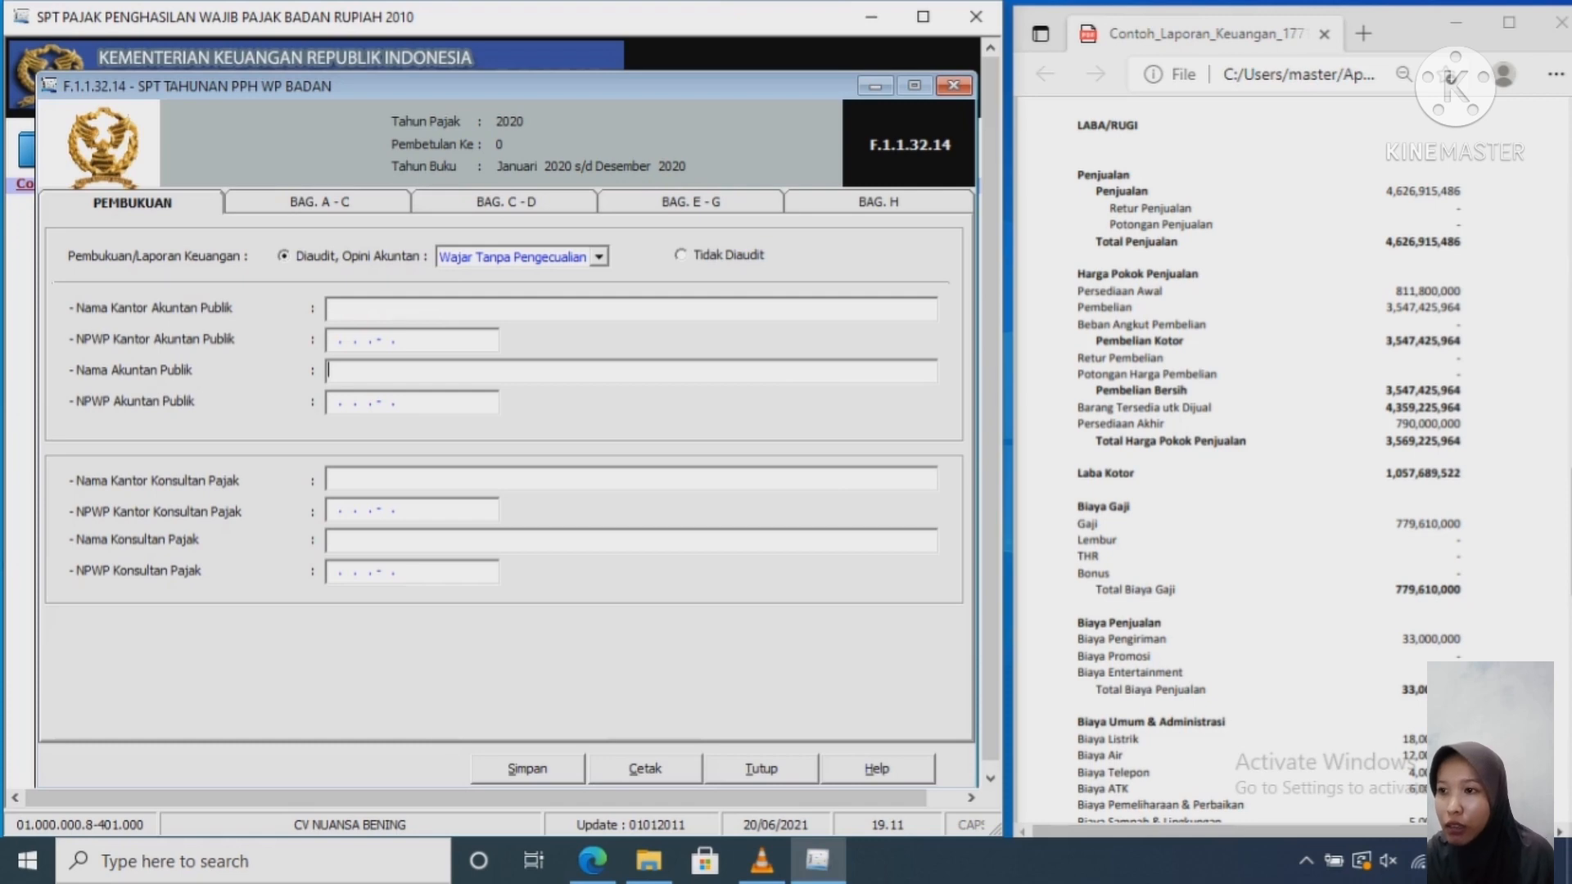
left_click(682, 254)
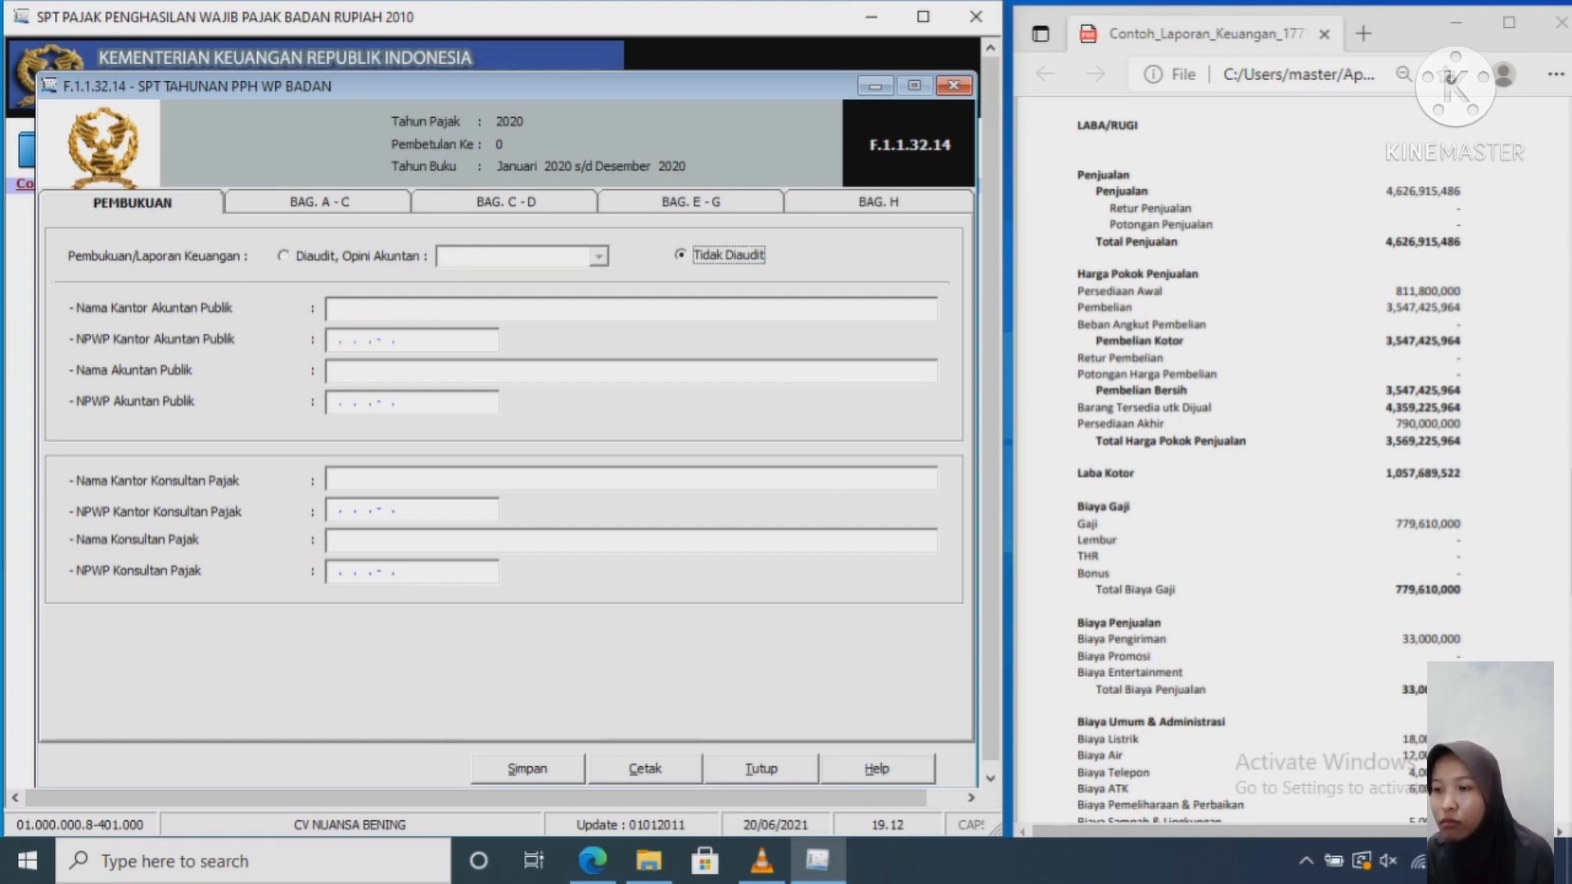
Step: Untick Section H attachments e, f, g, i and j
left_click(319, 202)
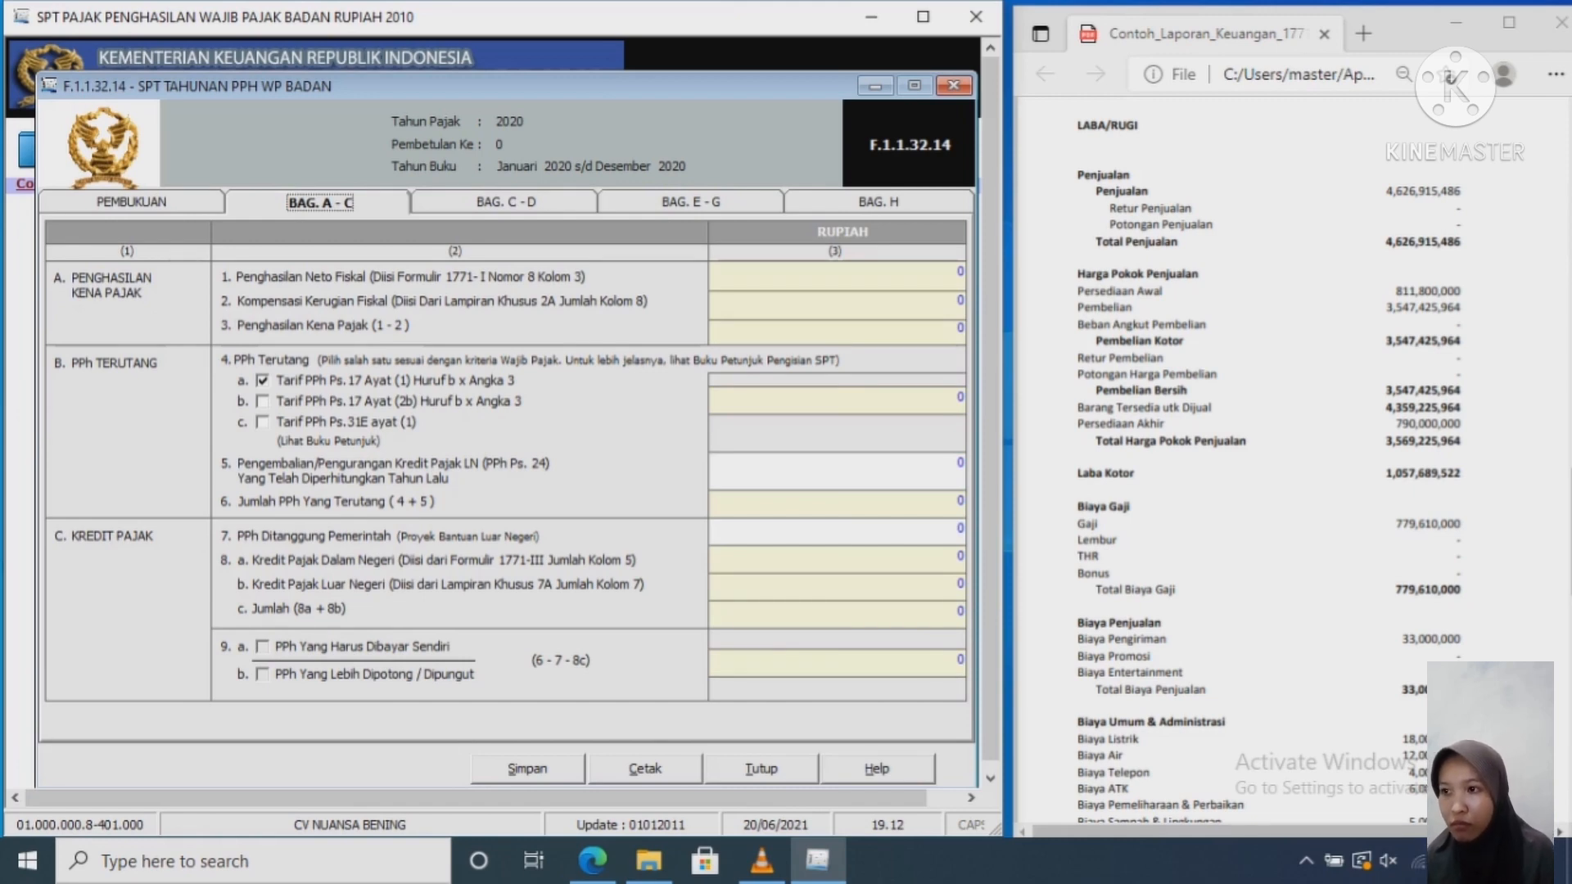
left_click(506, 202)
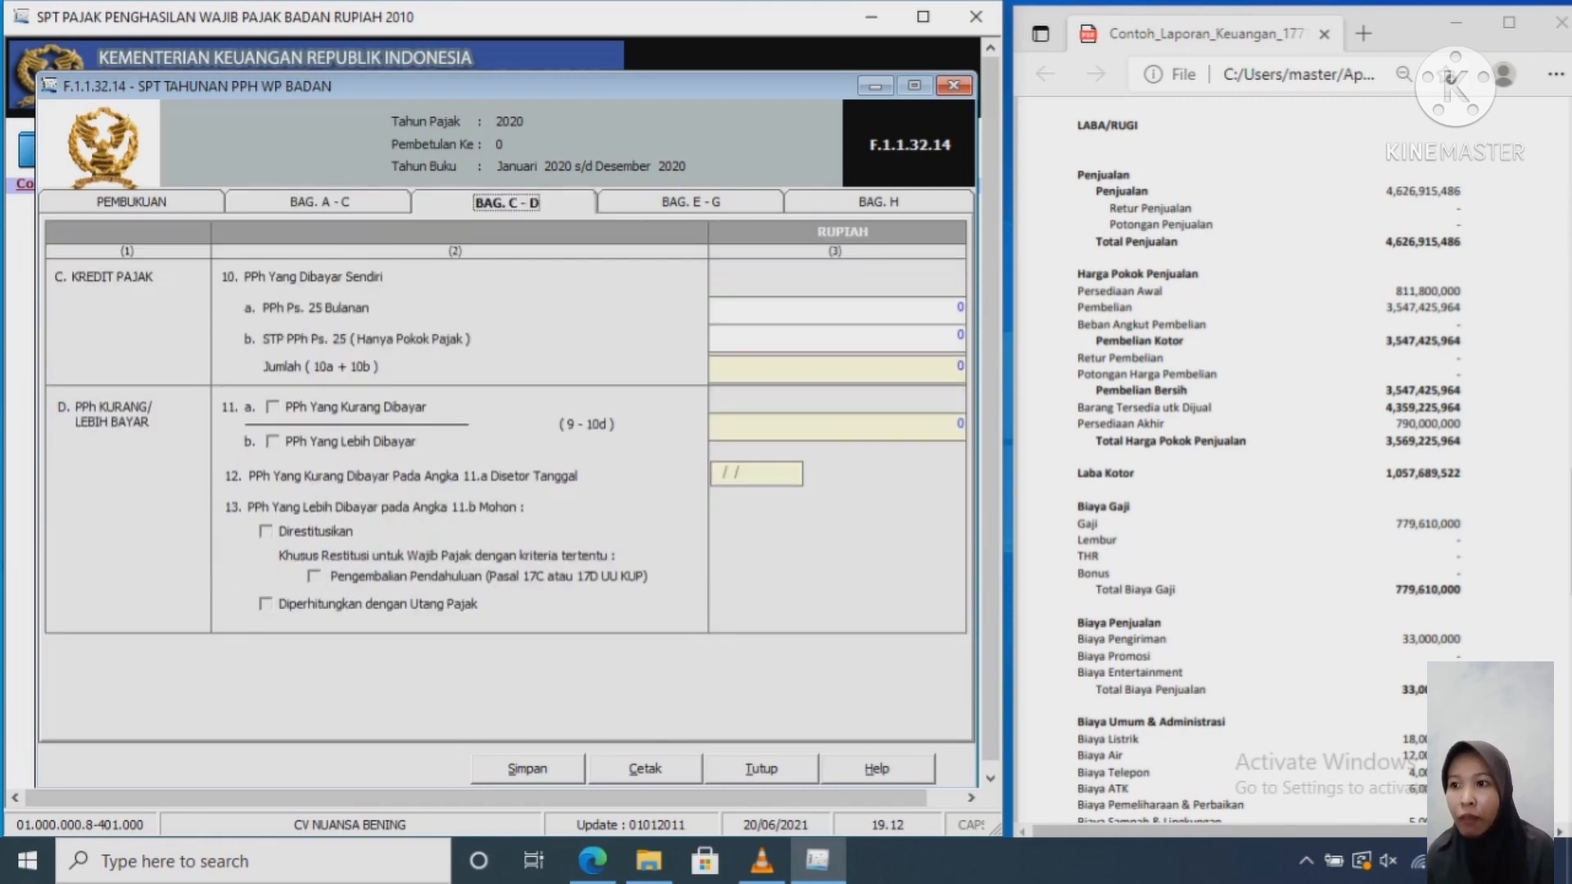
left_click(692, 203)
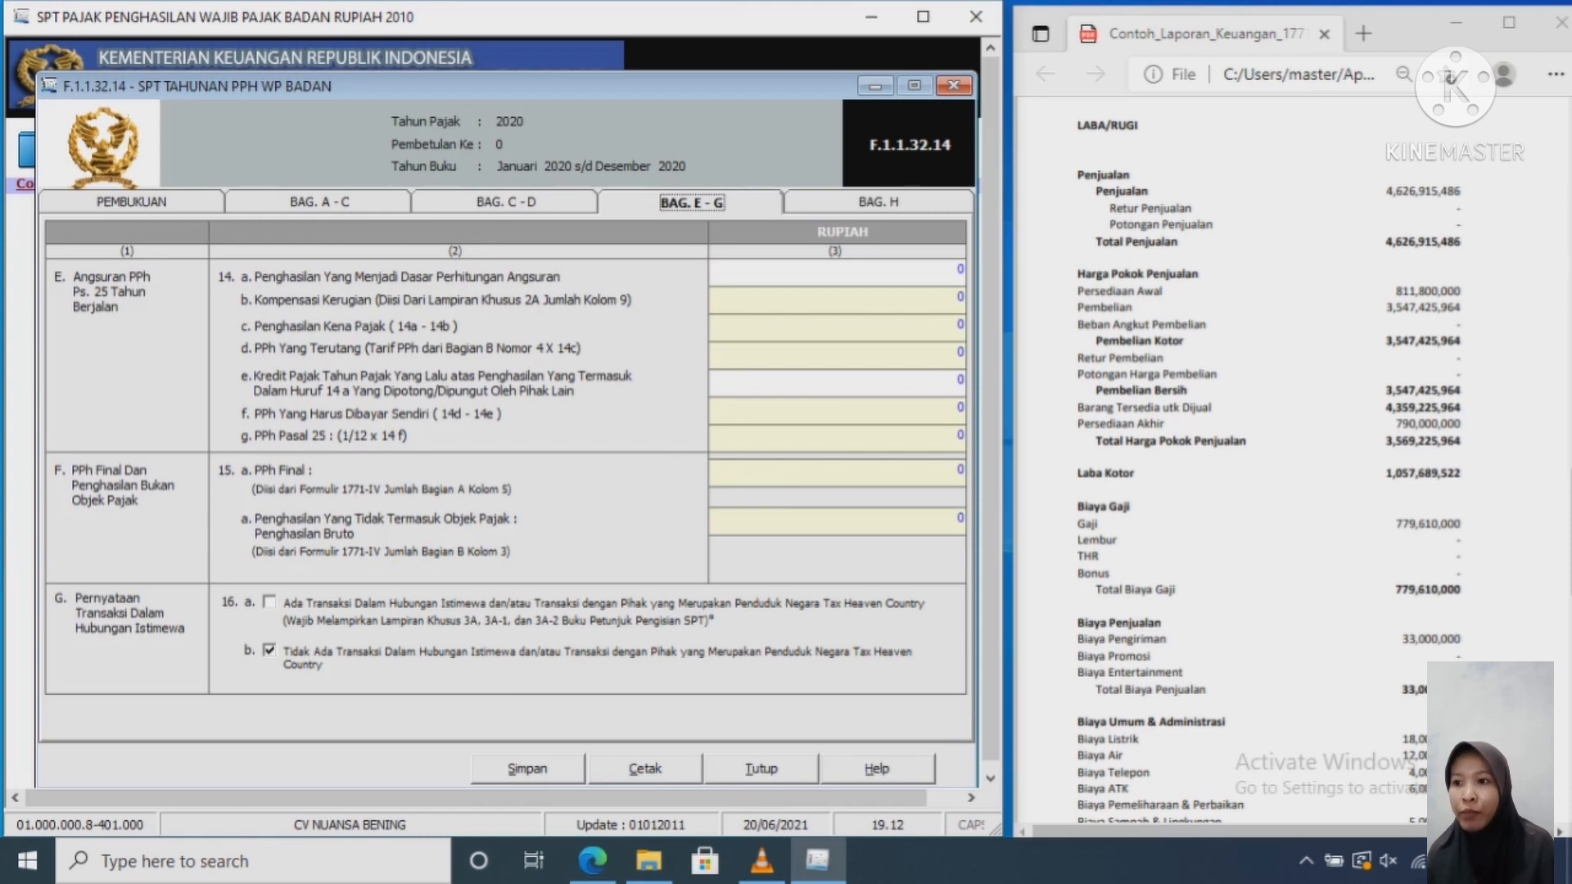
left_click(878, 202)
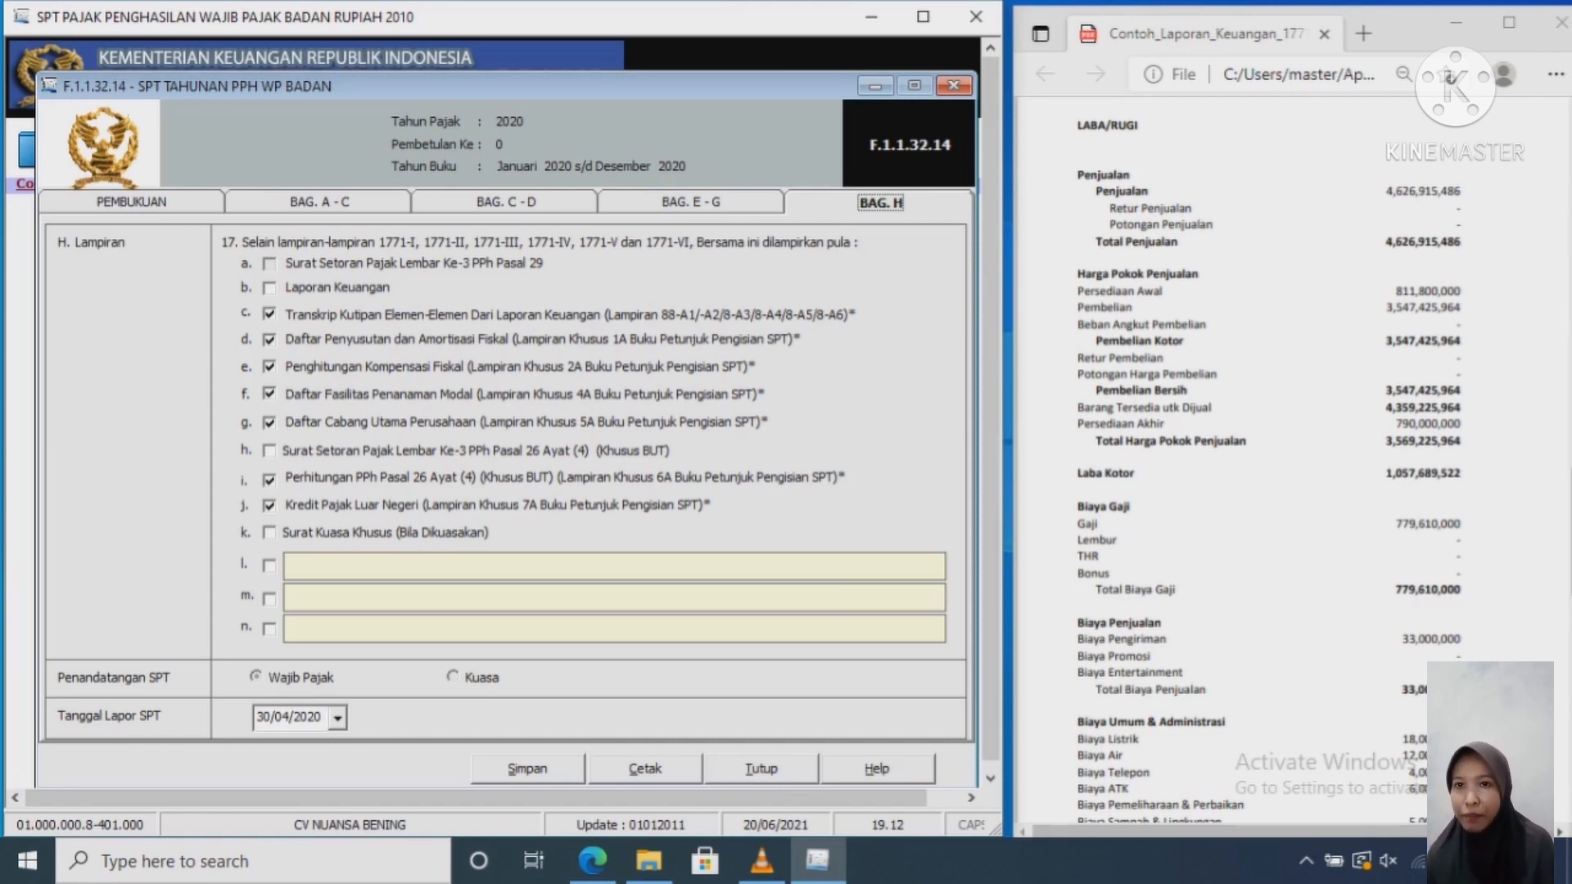
left_click(269, 367)
left_click(270, 394)
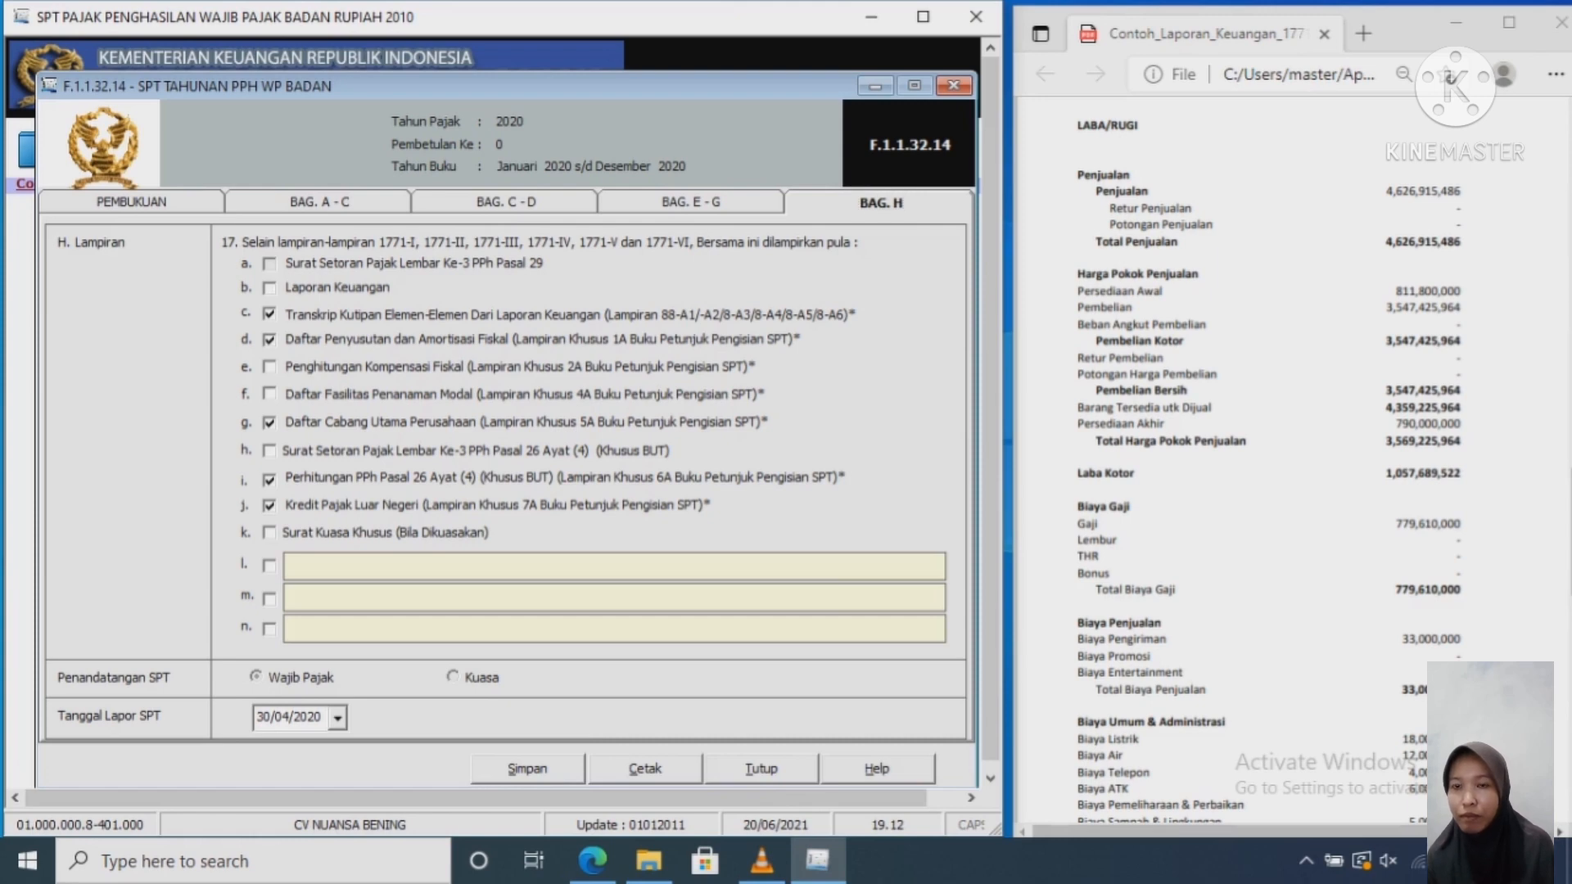
left_click(270, 422)
left_click(269, 506)
left_click(269, 480)
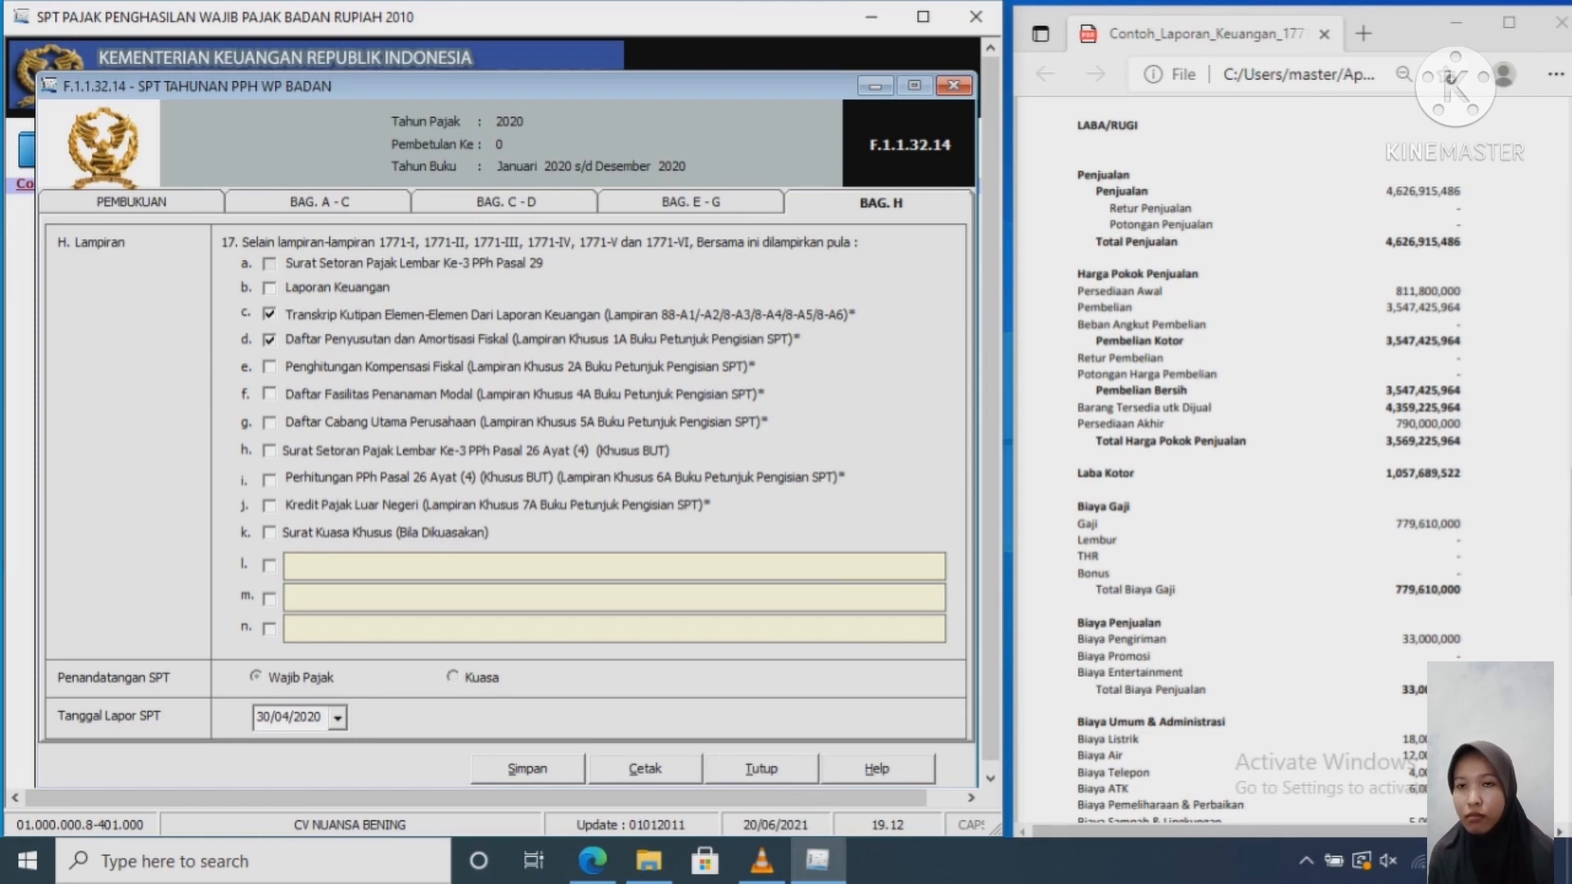
Step: Return to the Pembukuan section and save the annual SPT data
left_click(692, 202)
left_click(506, 202)
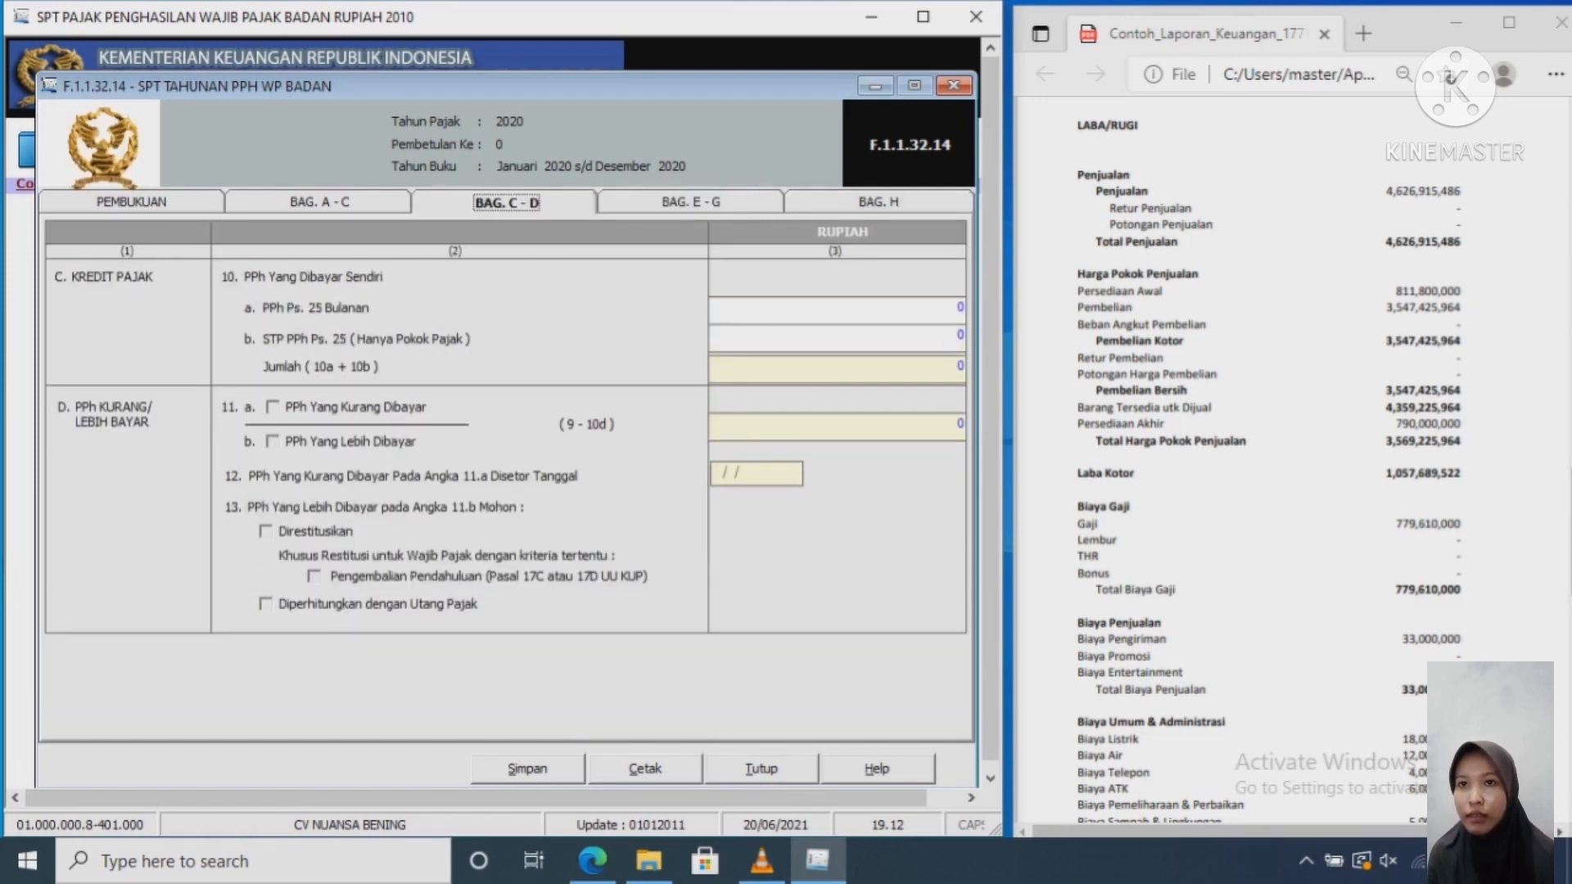
left_click(319, 203)
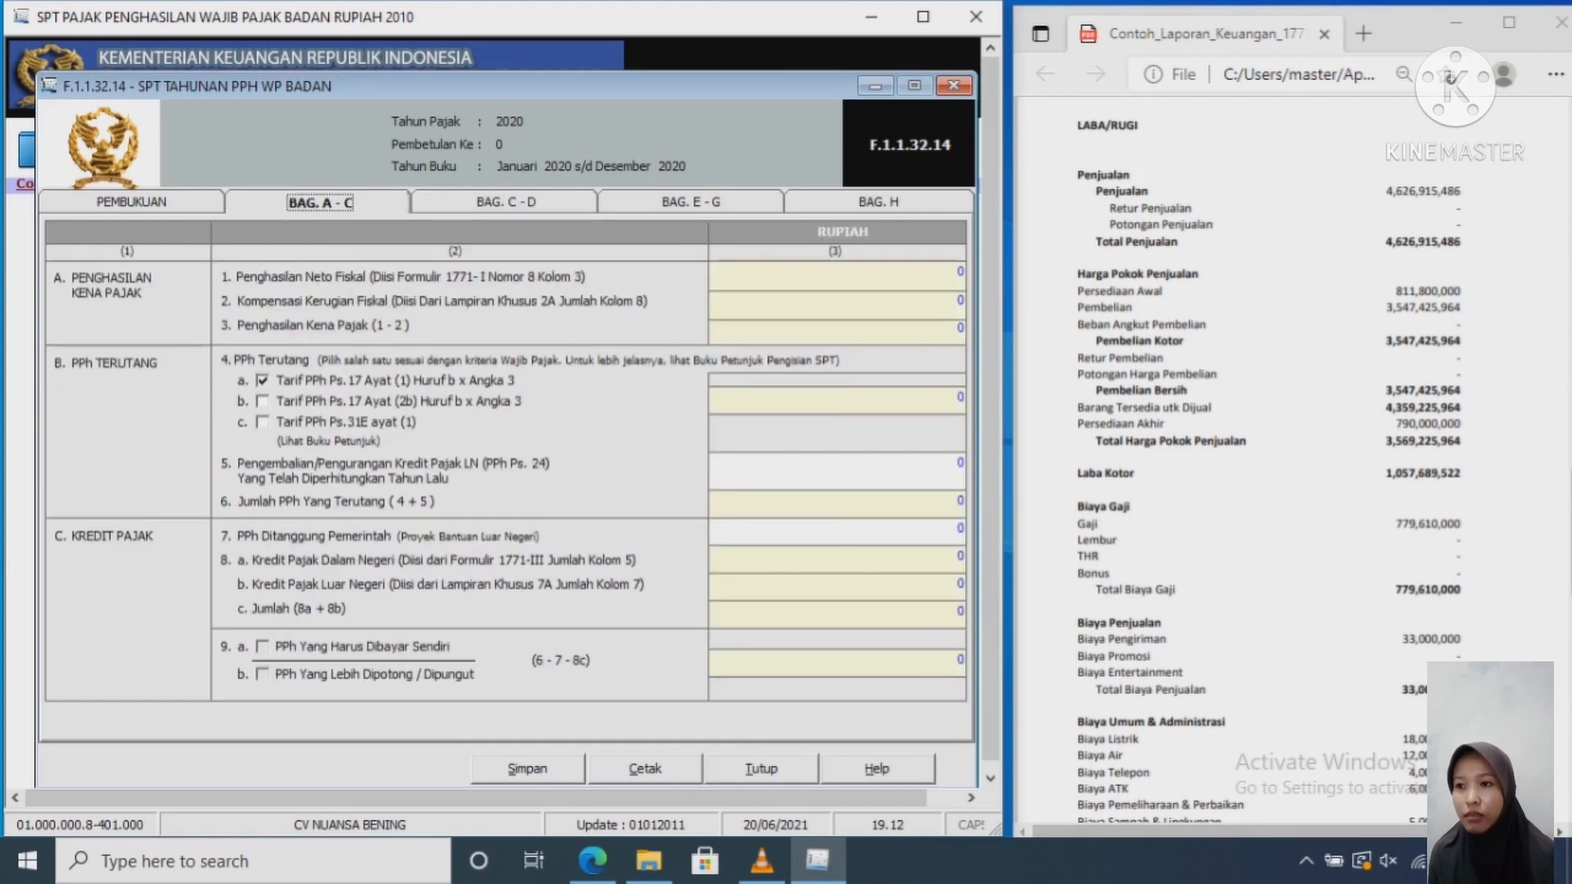
left_click(132, 202)
left_click(528, 769)
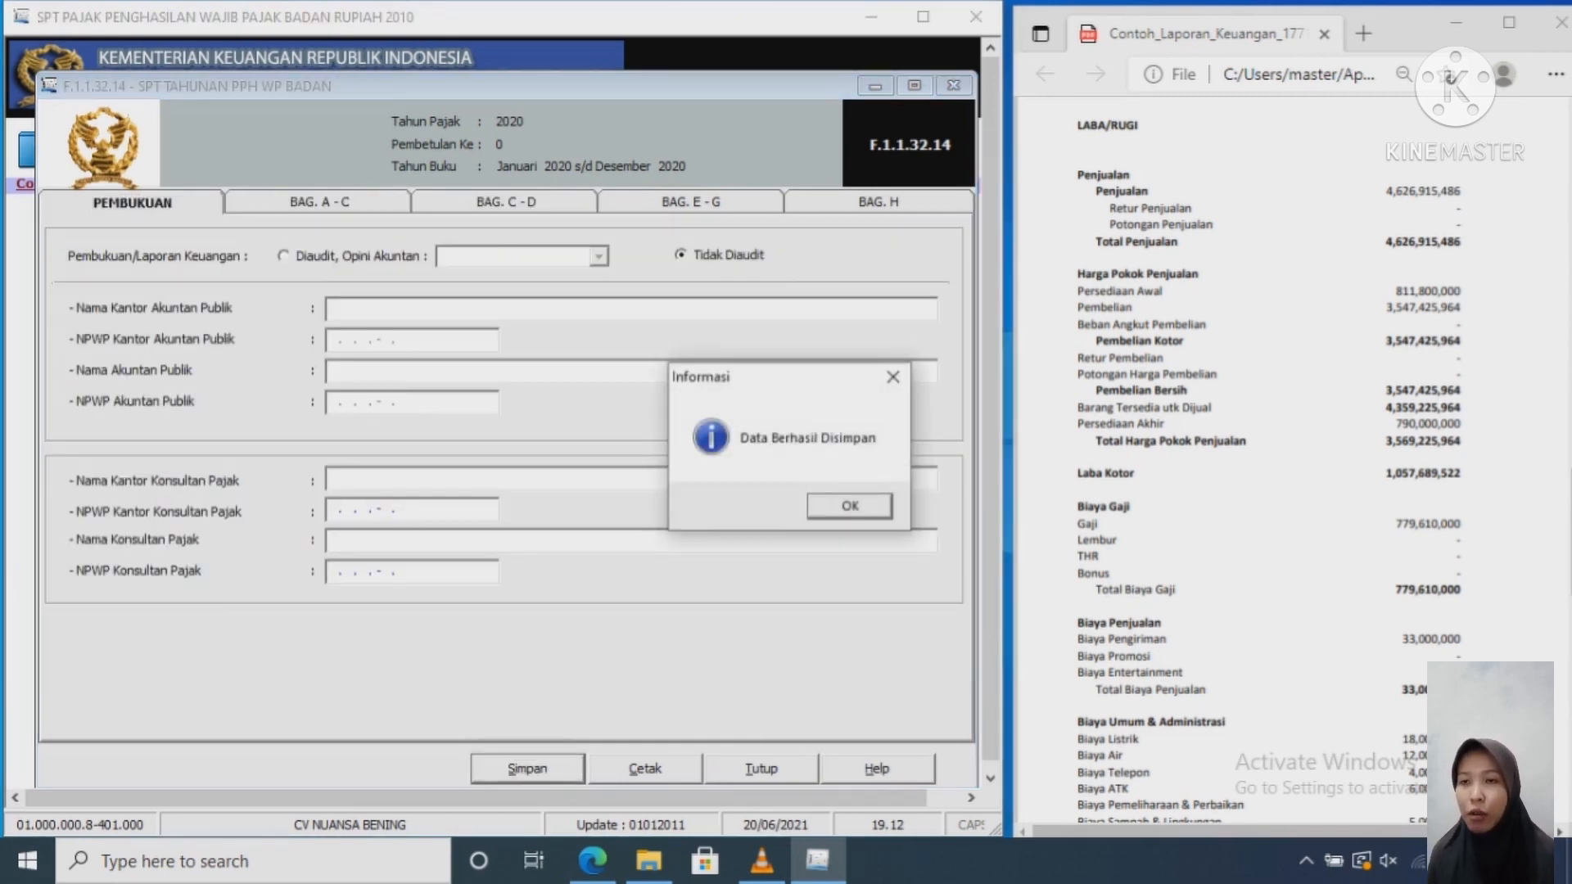
Step: Dismiss the saved message, close the SPT Tahunan window, and maximize the eSPT window
key("Return")
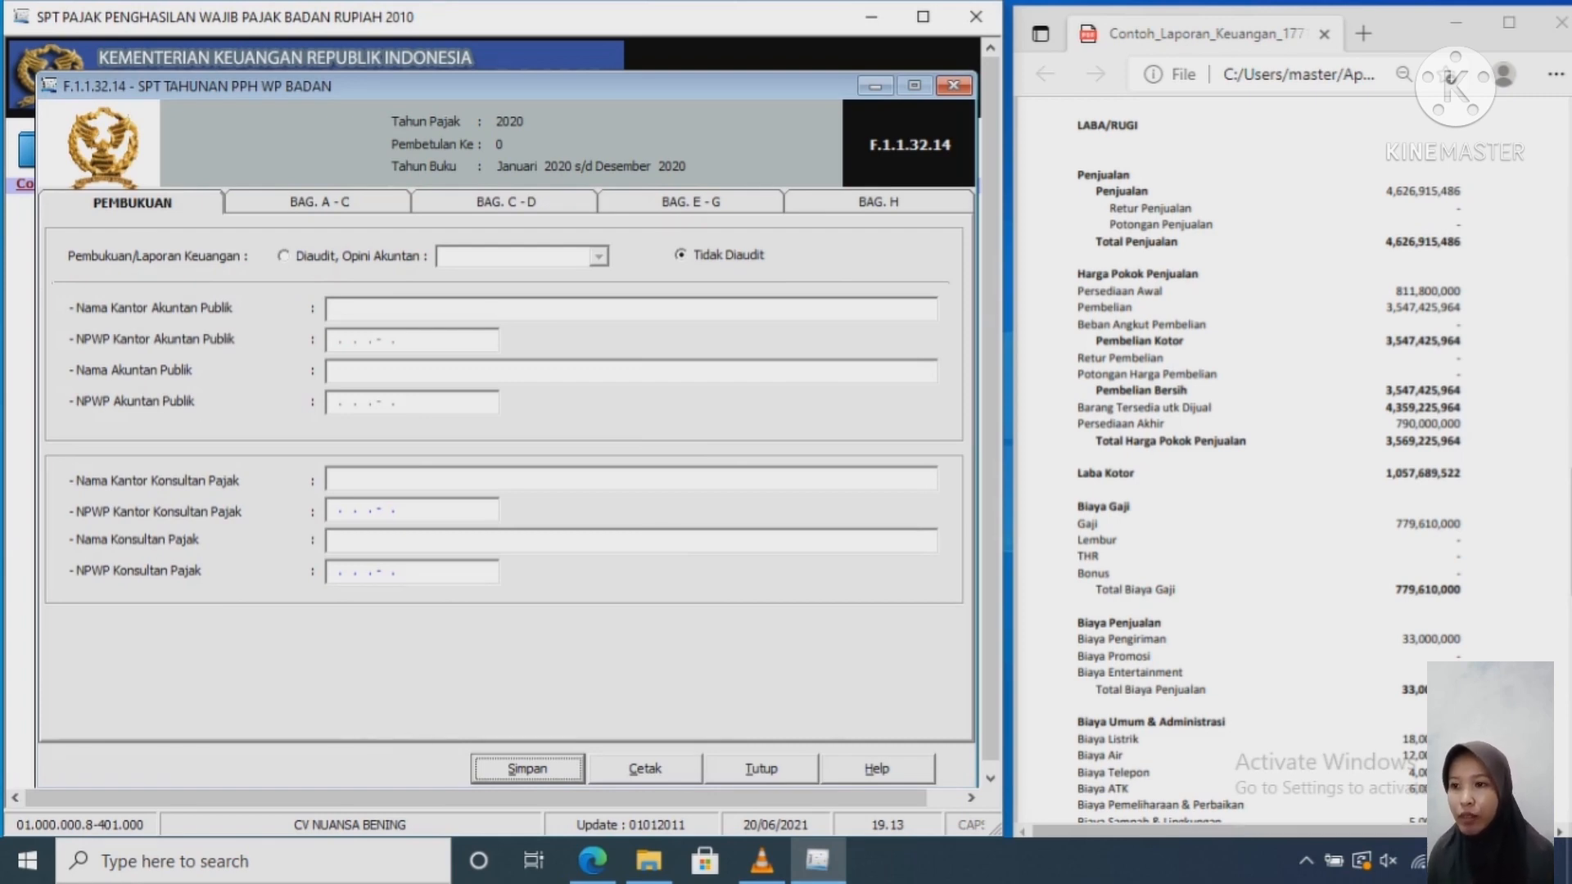
left_click(954, 85)
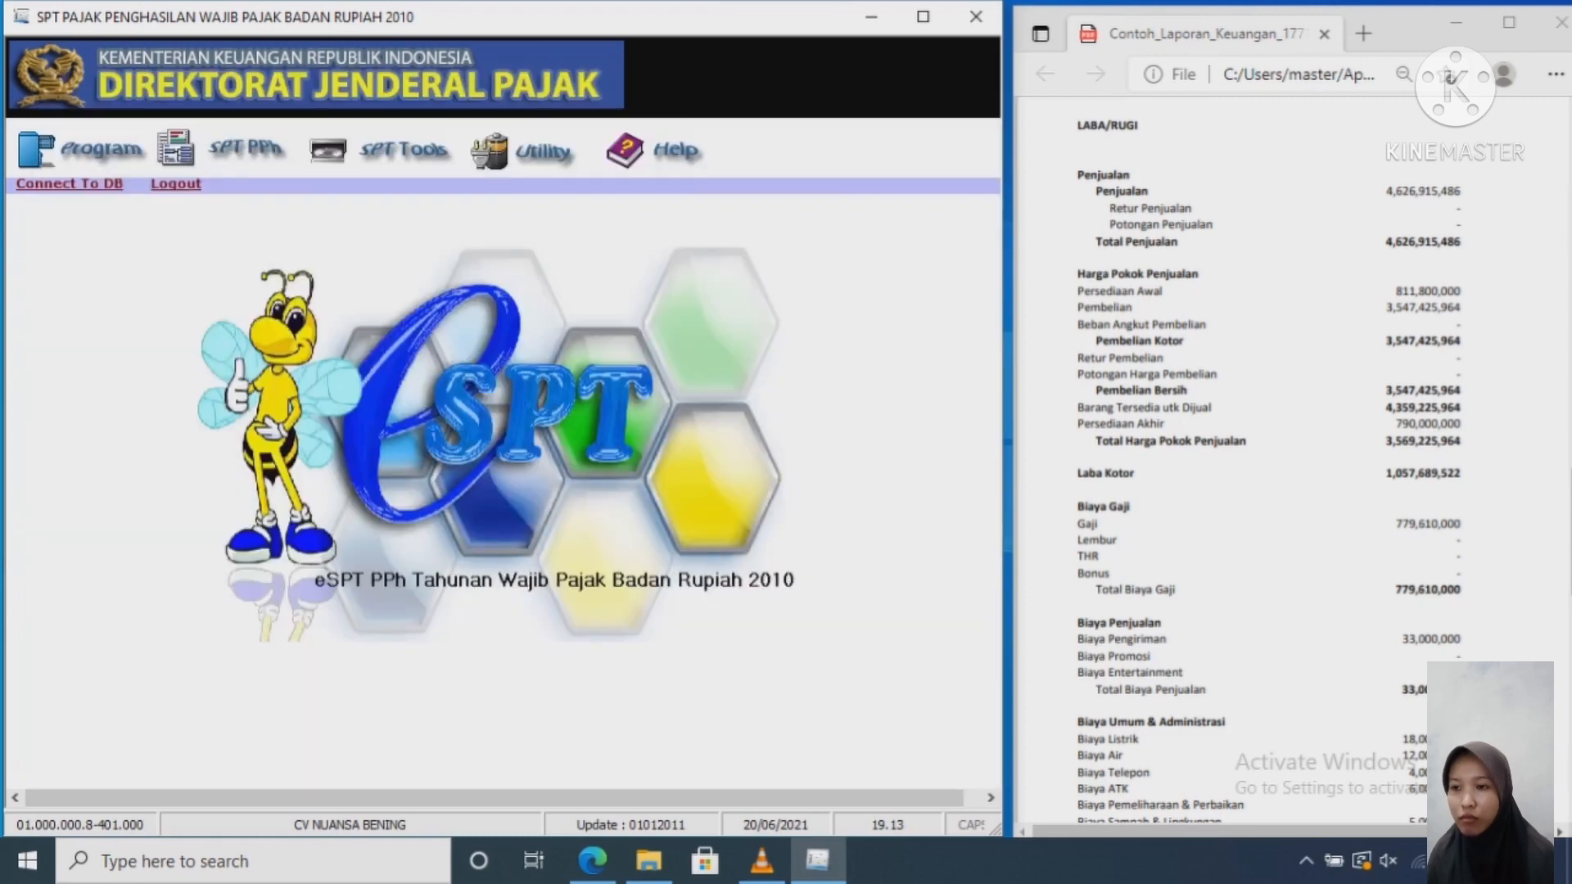
left_click(922, 16)
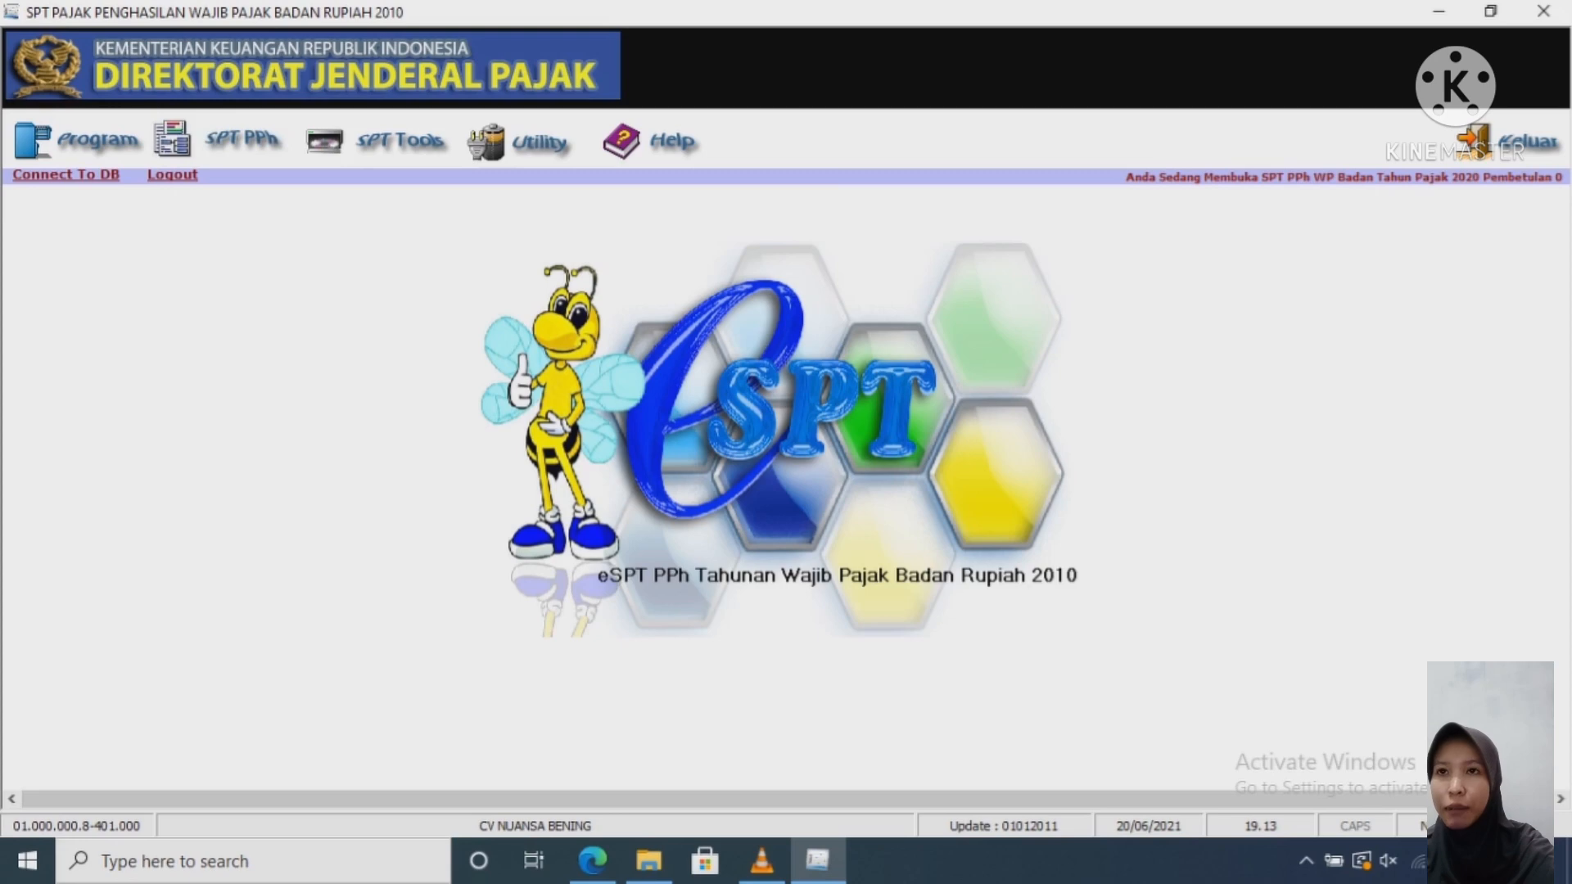
Step: In Lapor Data SPT ke KPP, list the saved returns for tax year 2020
left_click(400, 140)
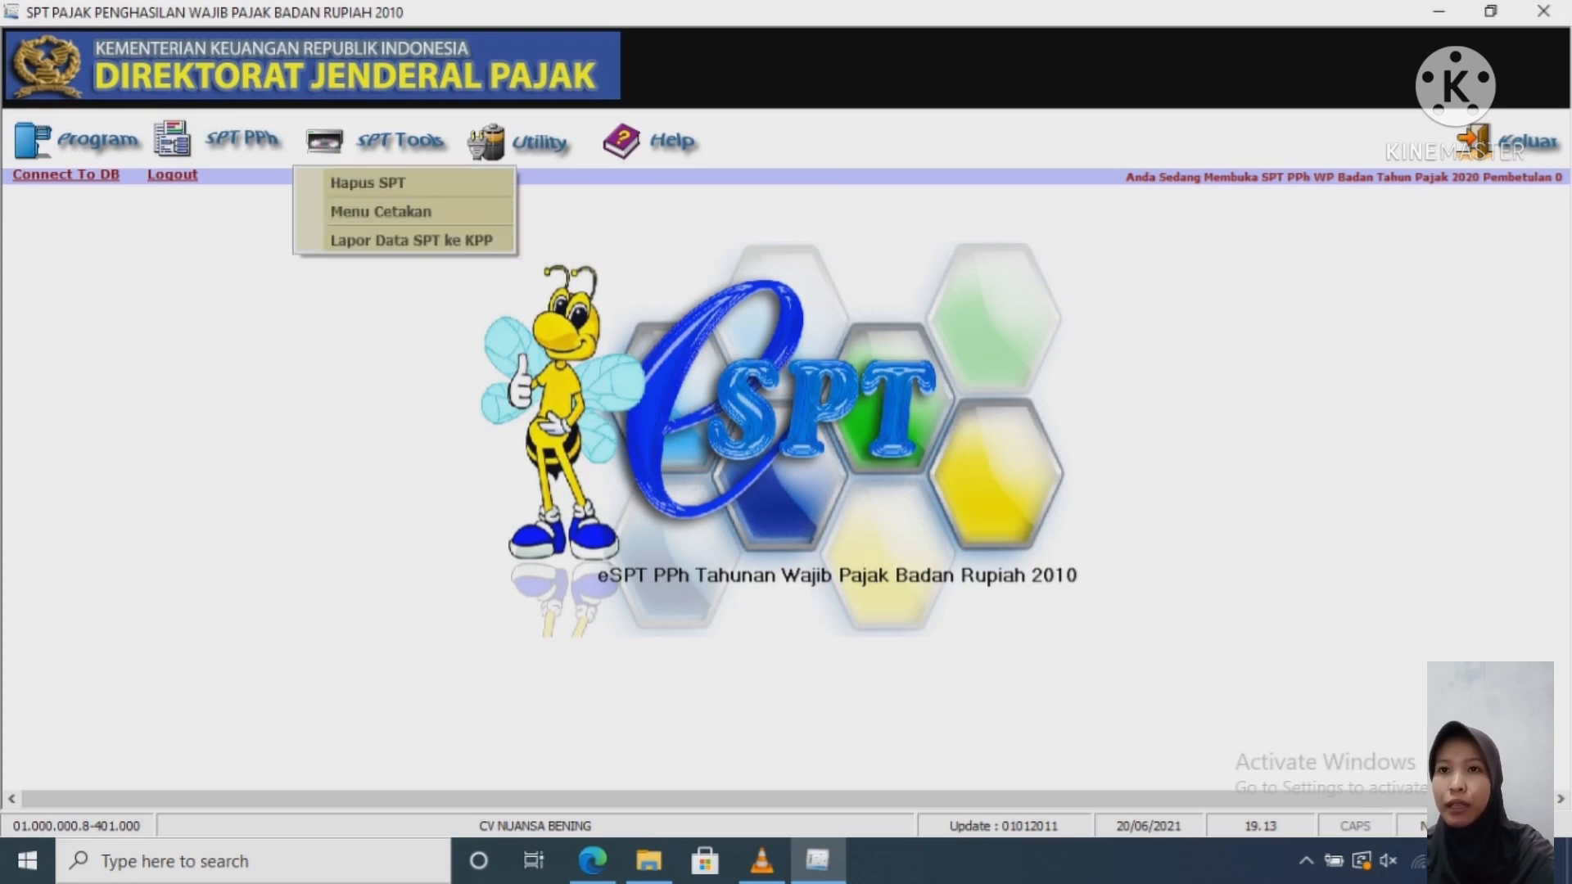
left_click(411, 240)
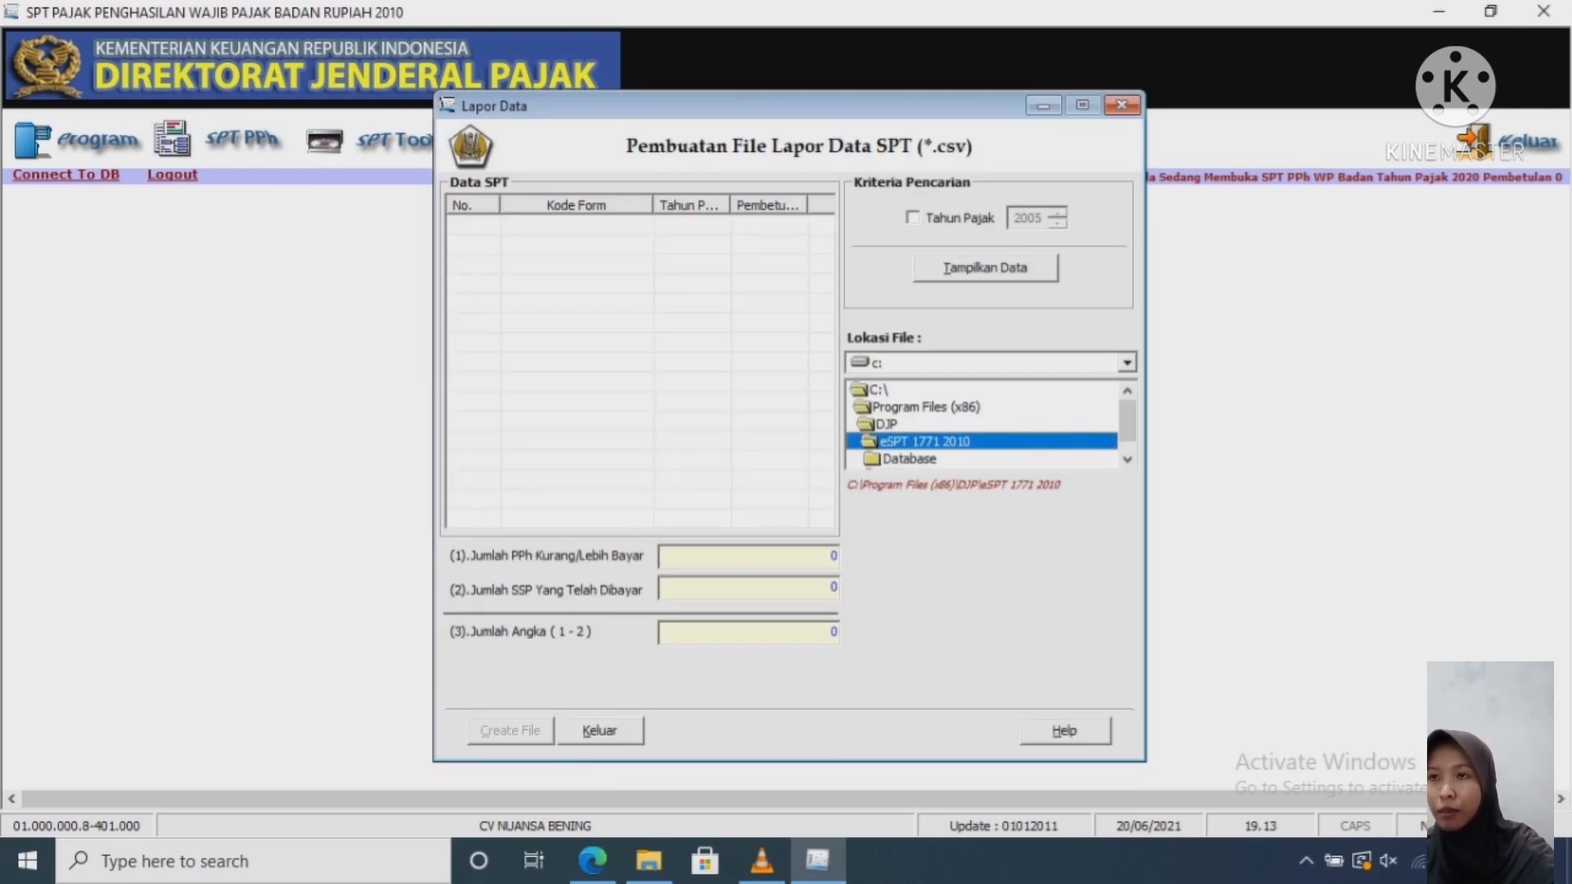
left_click(913, 218)
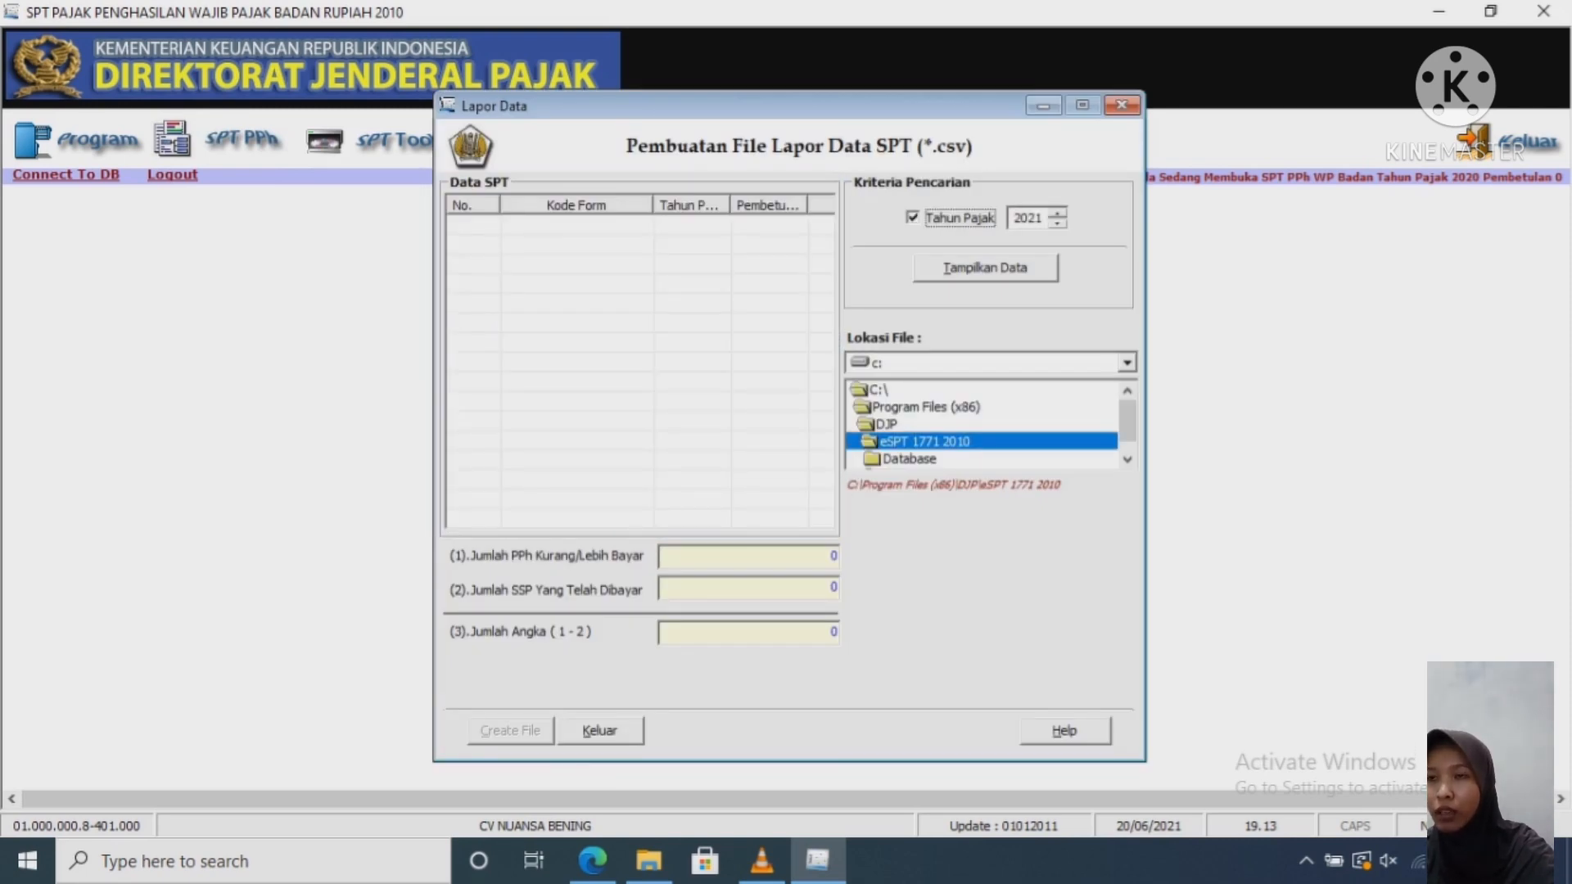
key("Tab")
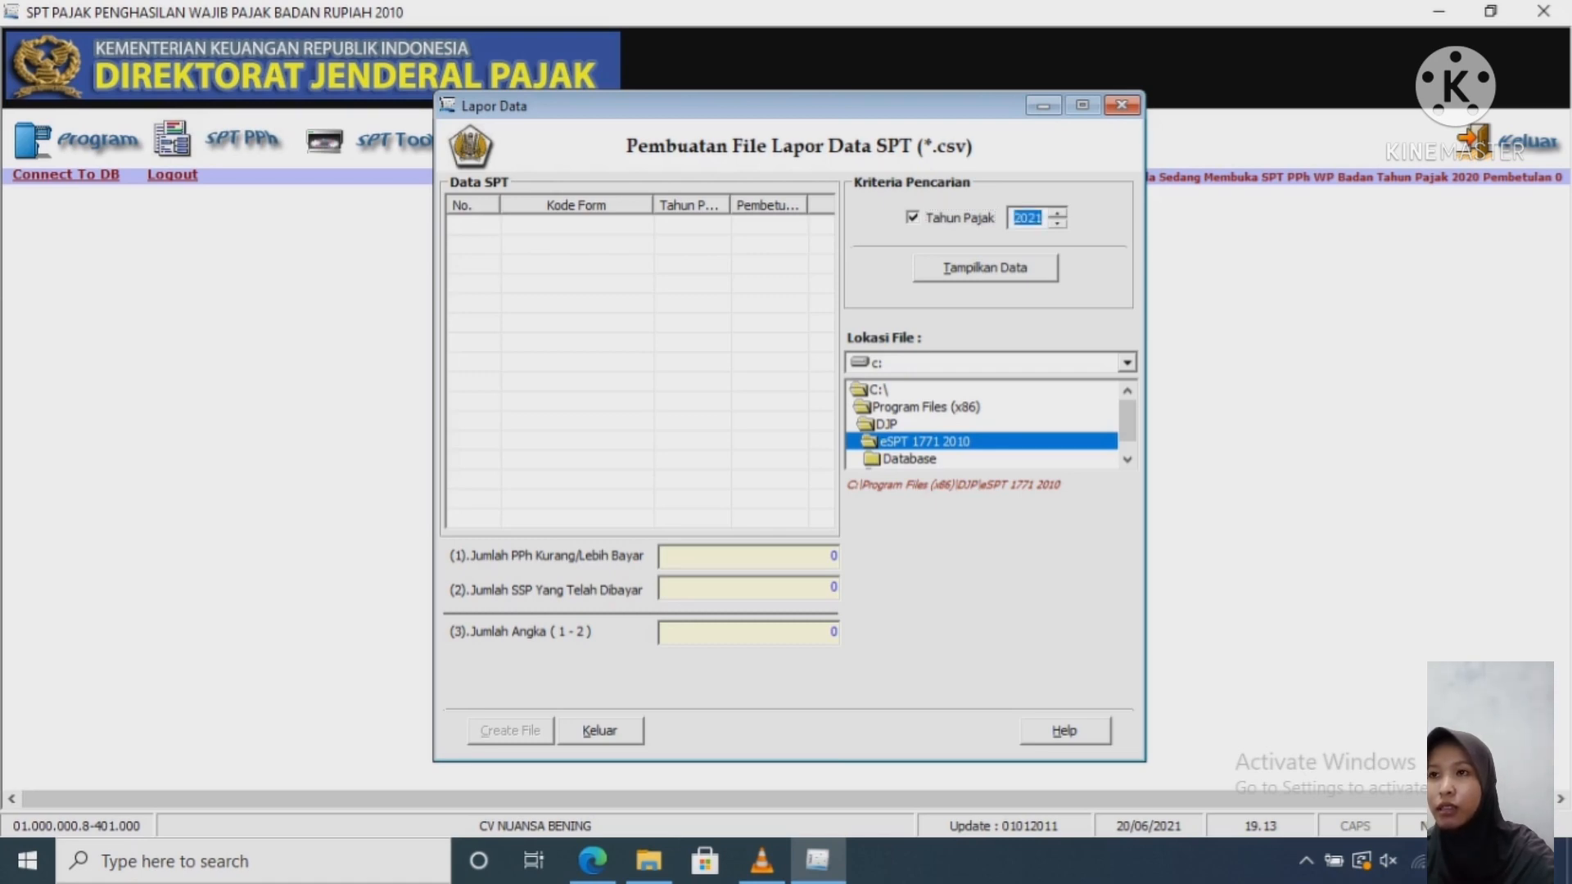
key("Down")
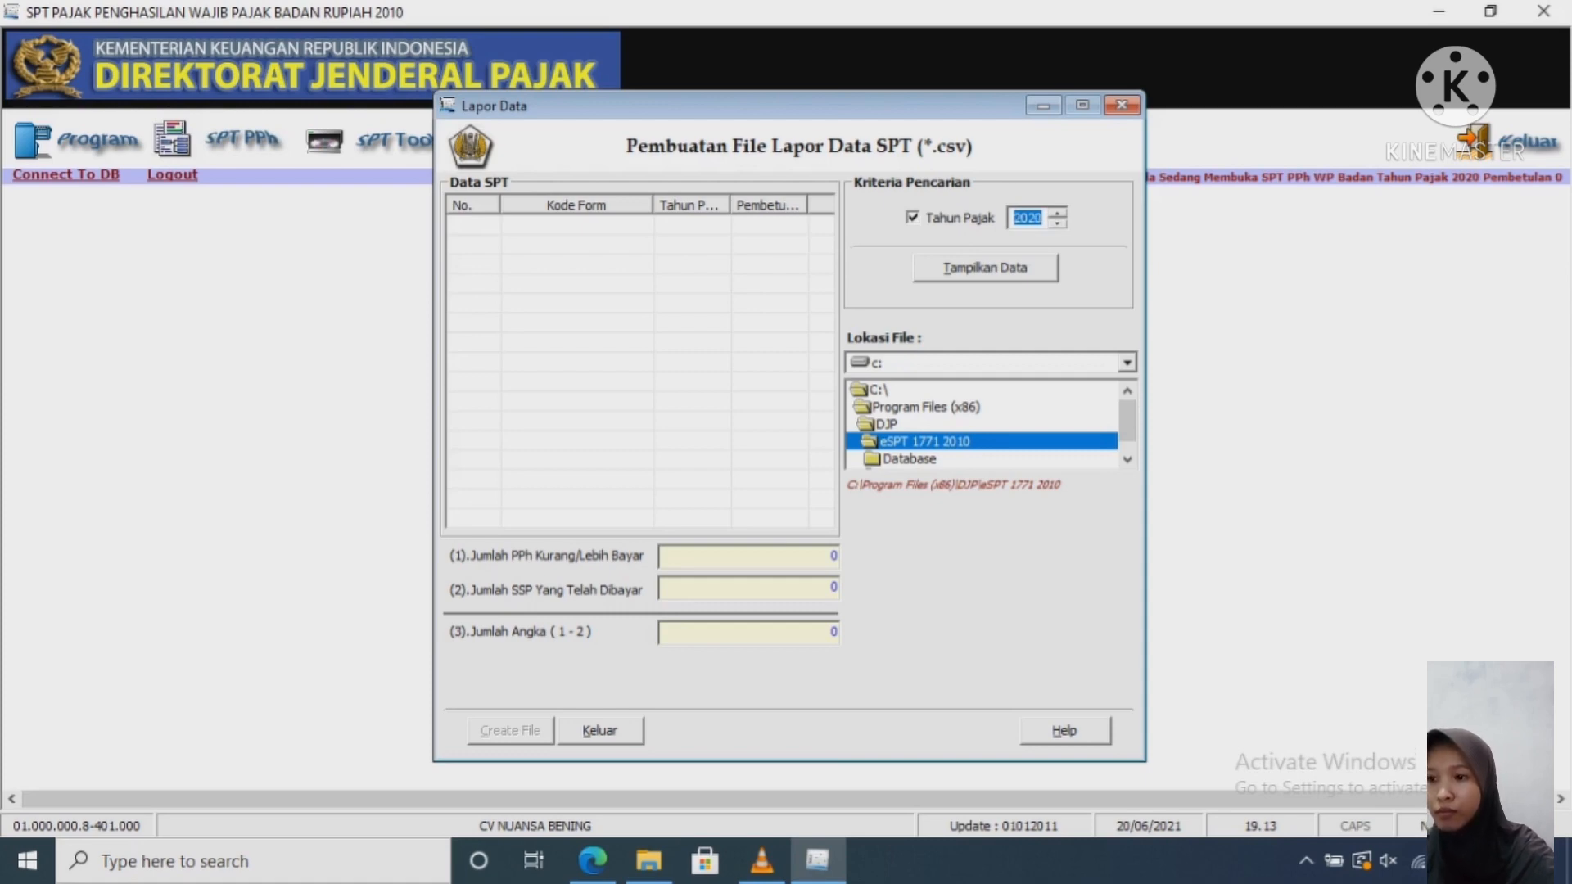
left_click(985, 268)
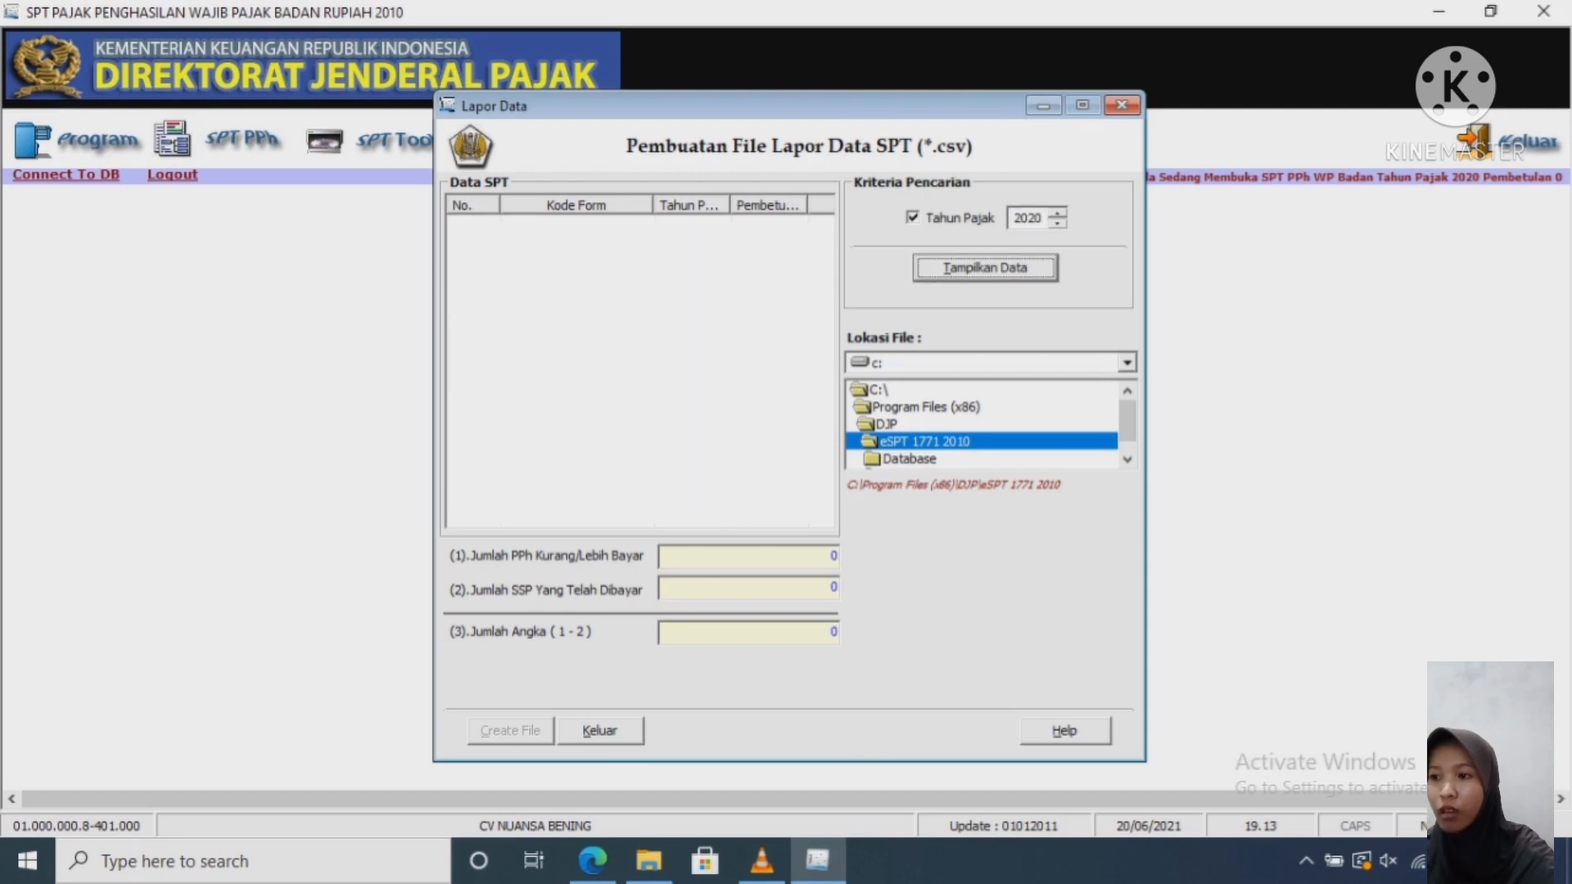
Step: Export the ticked F113214 return as a CSV file and close the export dialog
left_click(459, 225)
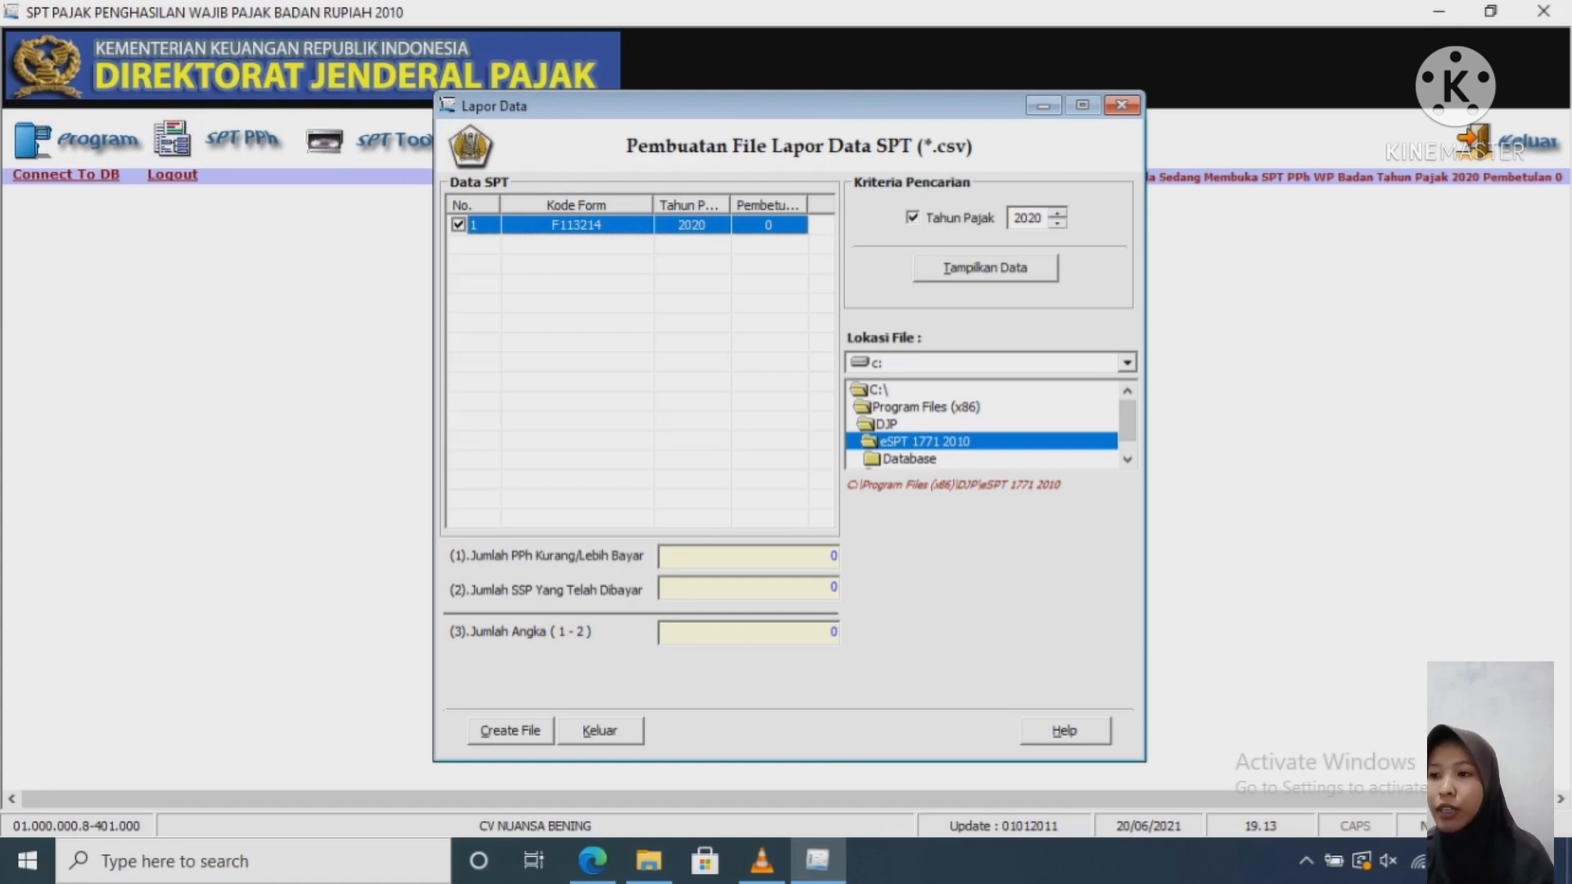
left_click(626, 368)
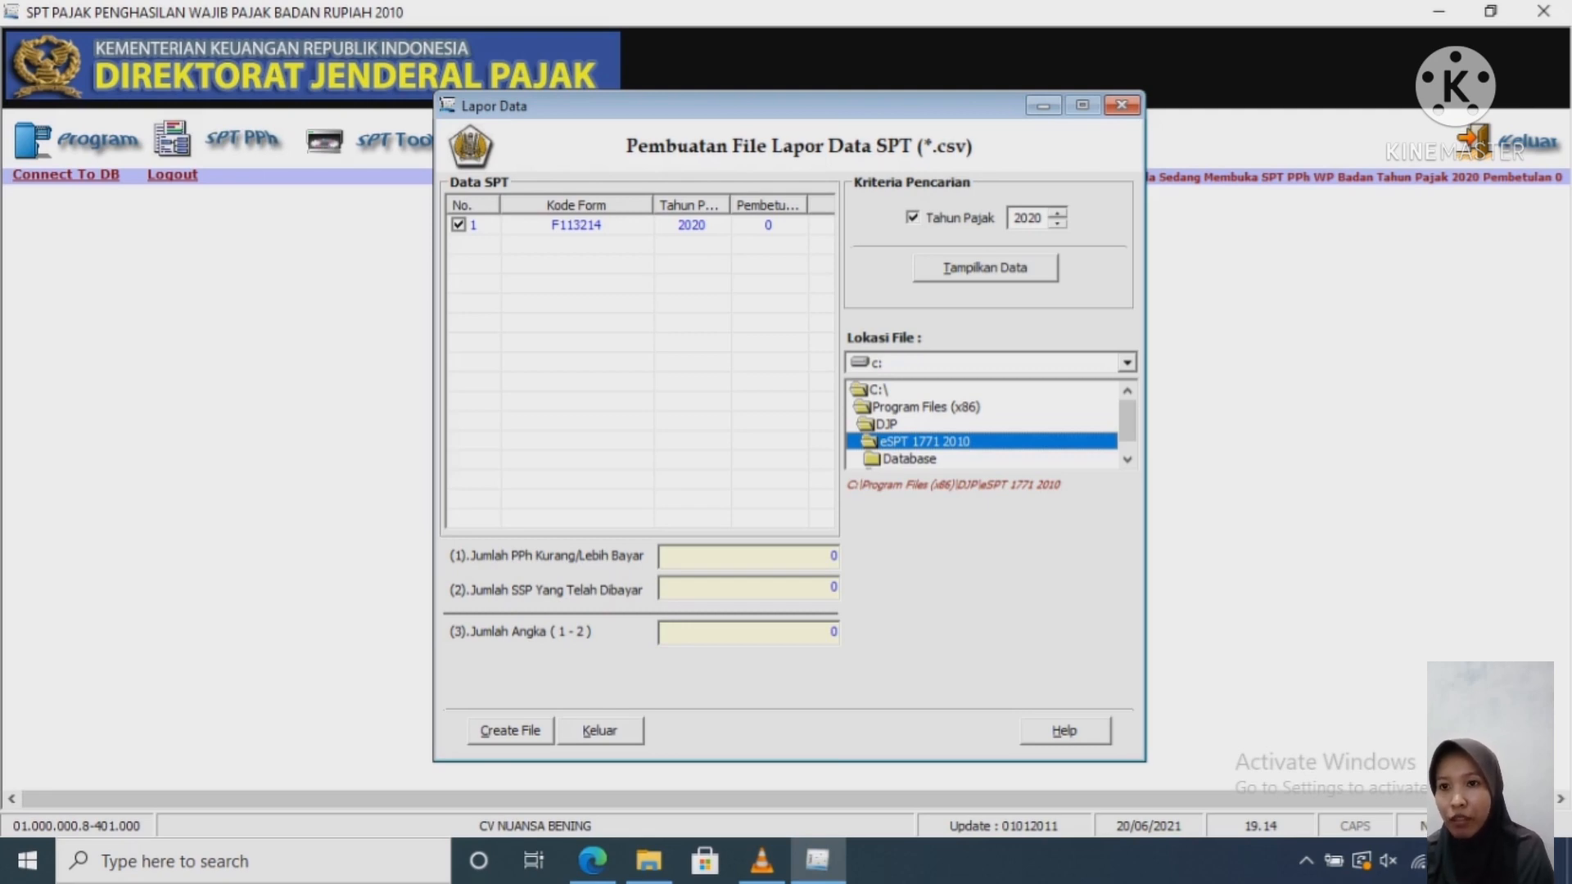
left_click(510, 730)
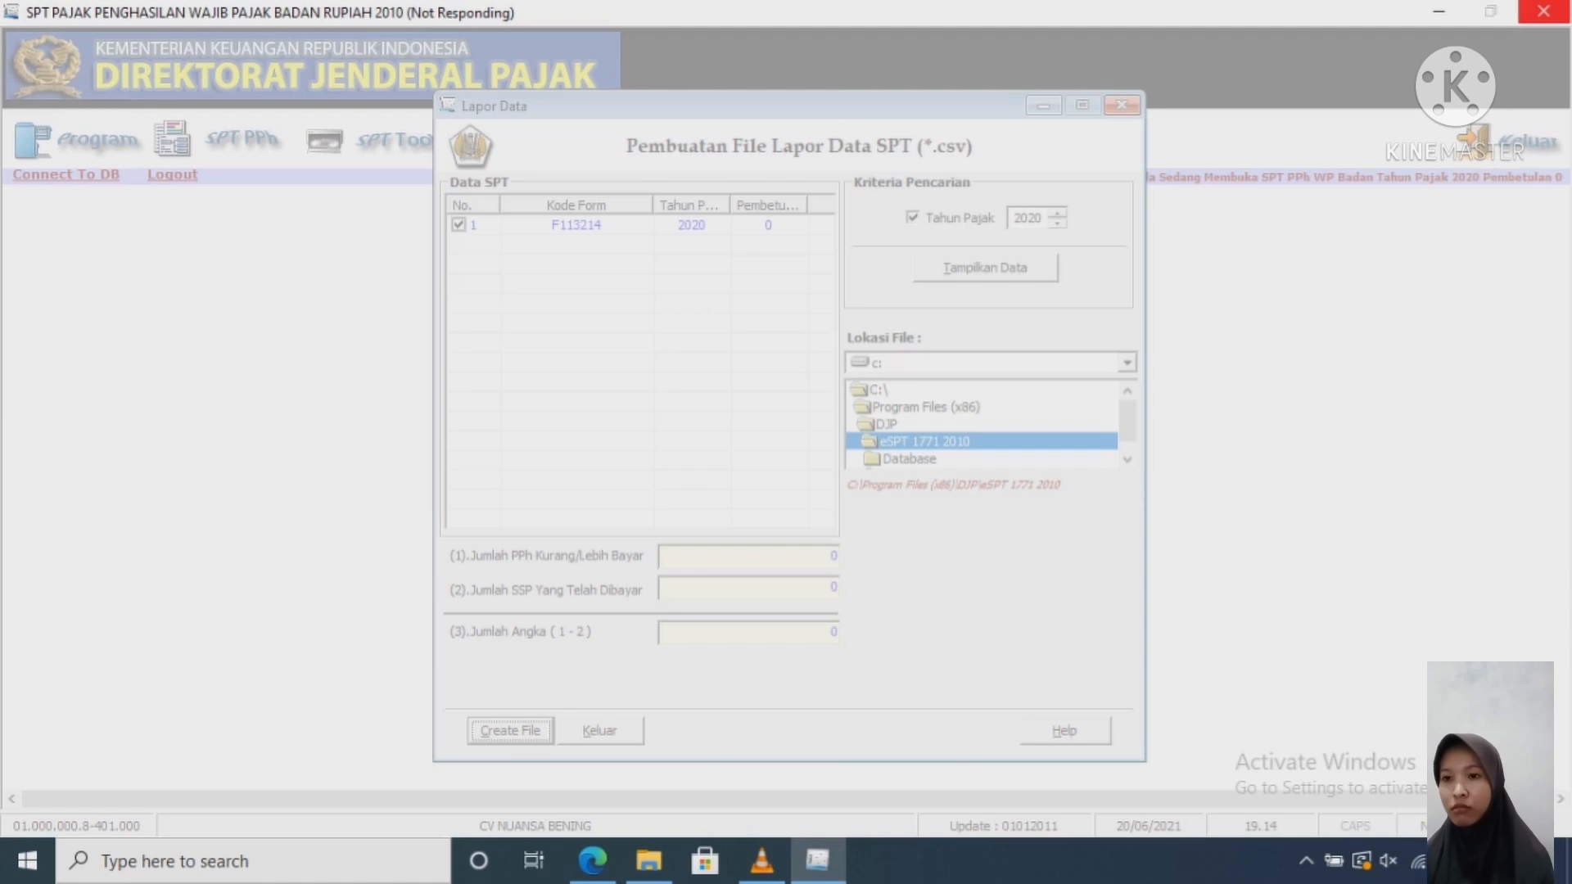
mouse_move(817, 860)
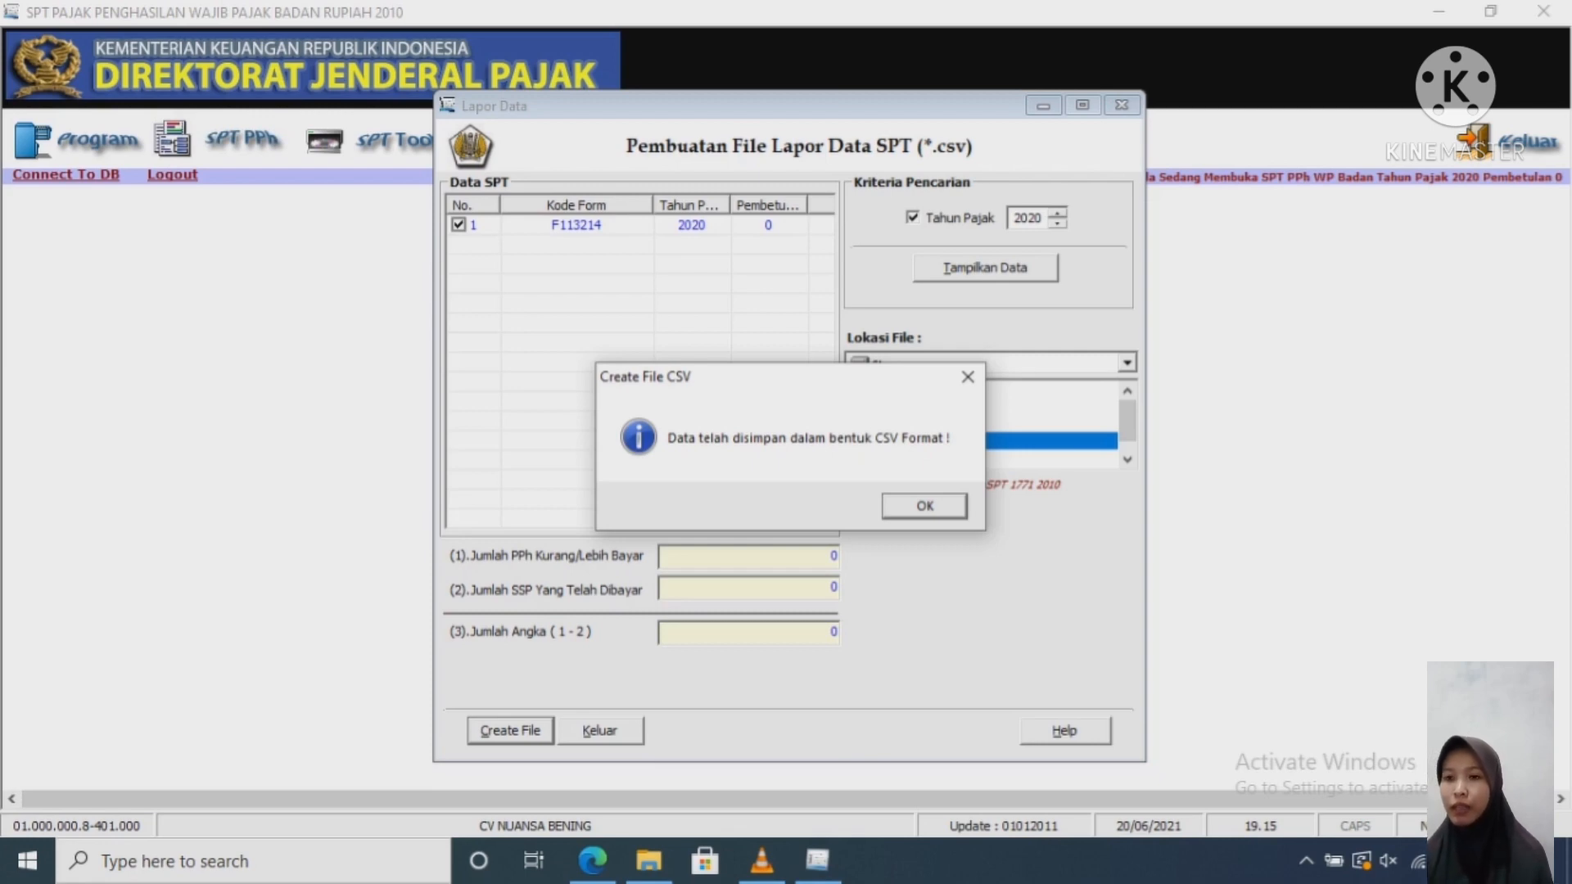
left_click(924, 505)
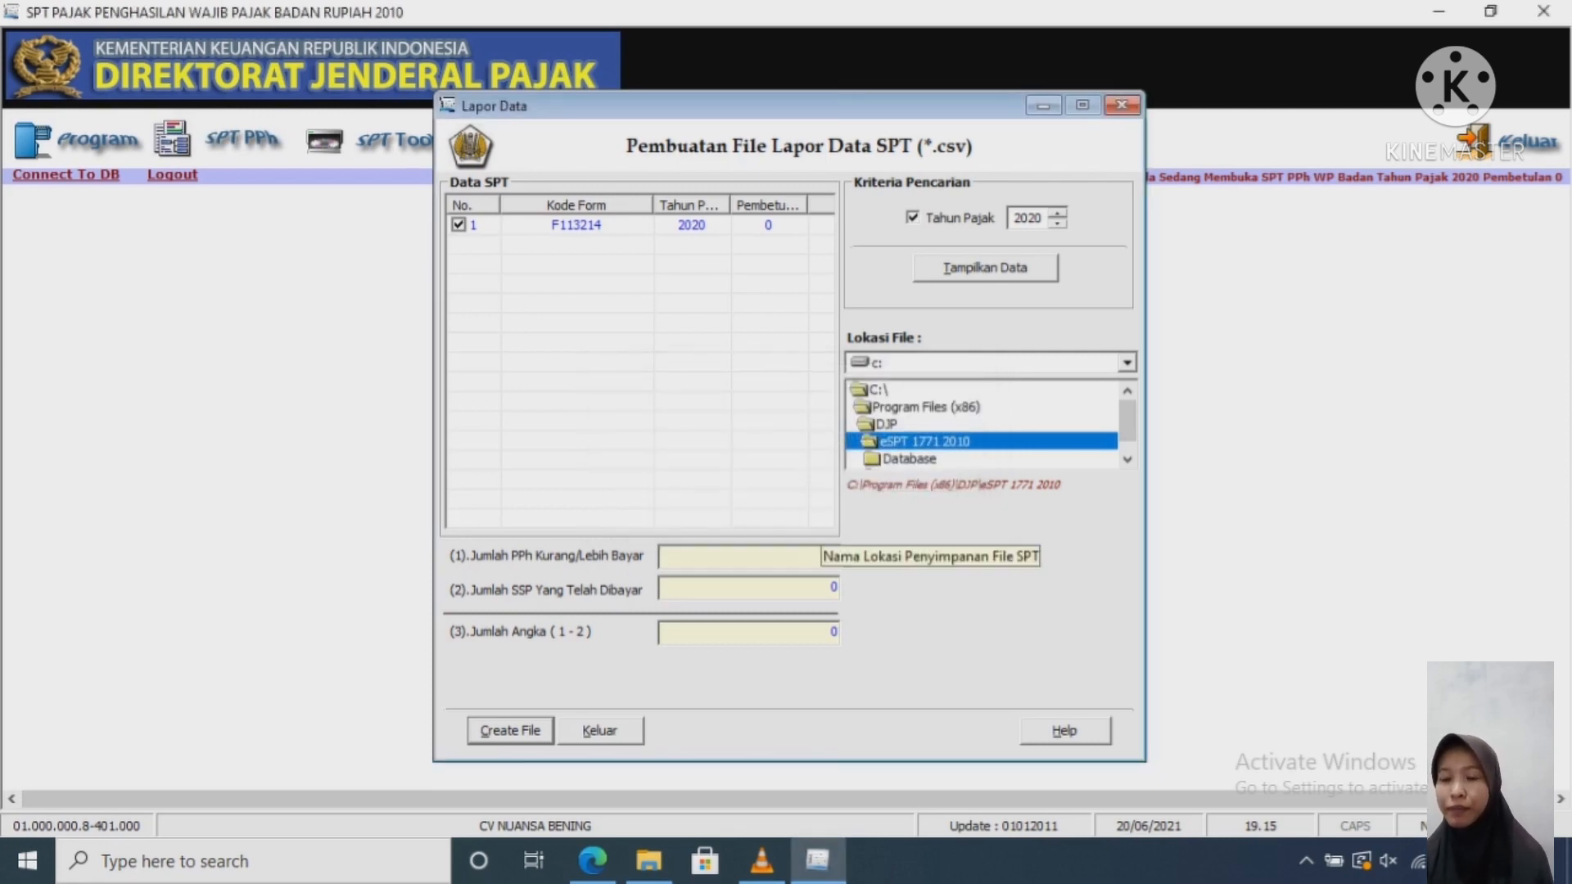
left_click(1121, 105)
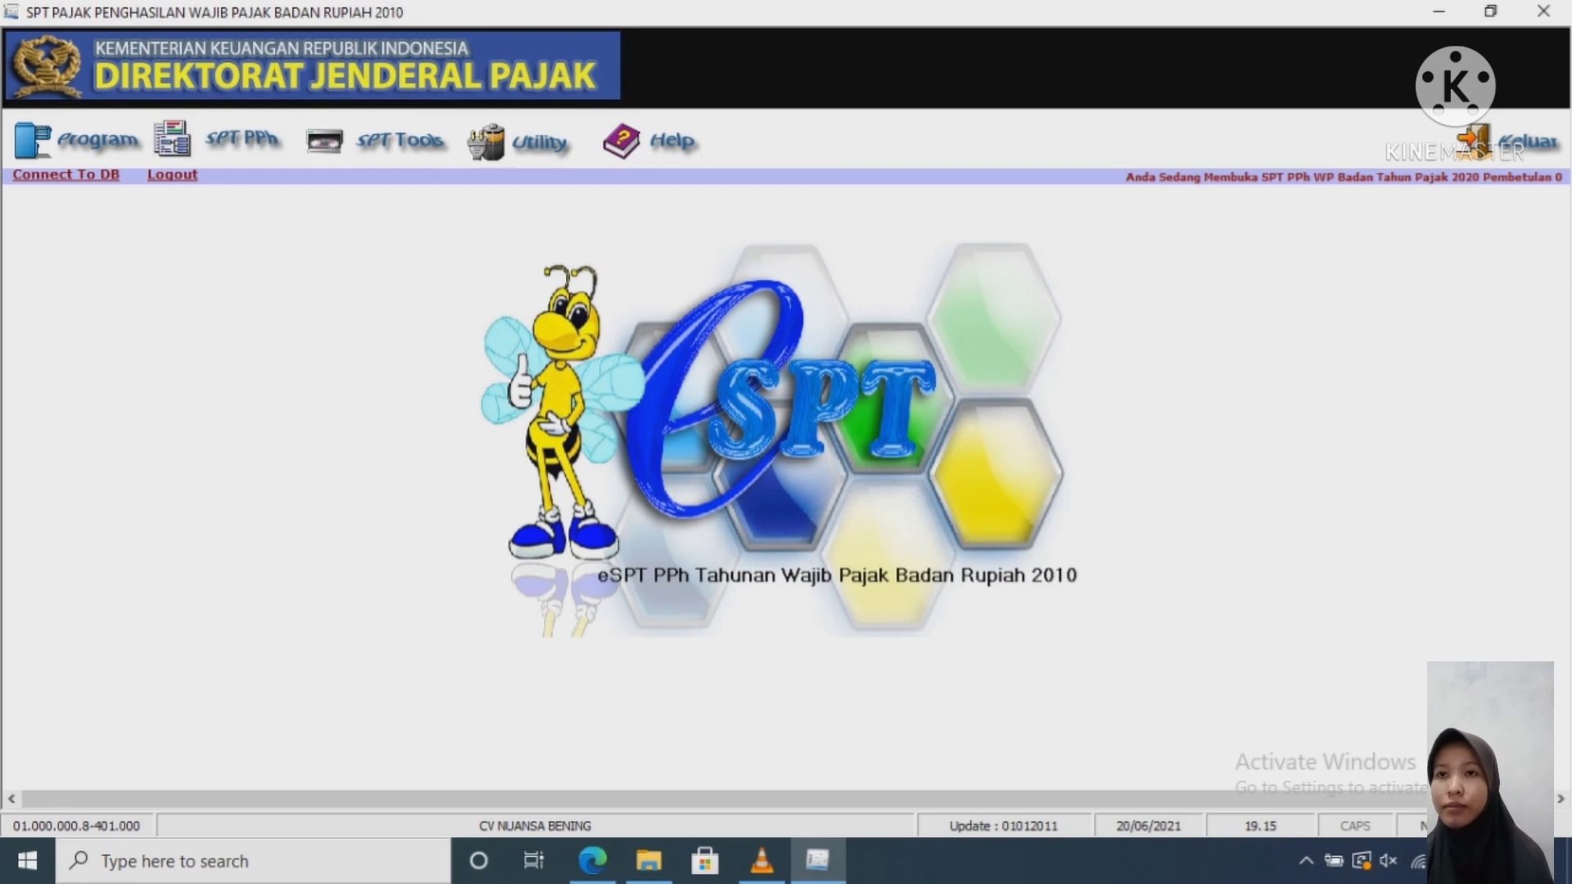
Step: In Menu Cetakan, filter to tax year 2020, select all 14 forms, and print to preview
left_click(399, 141)
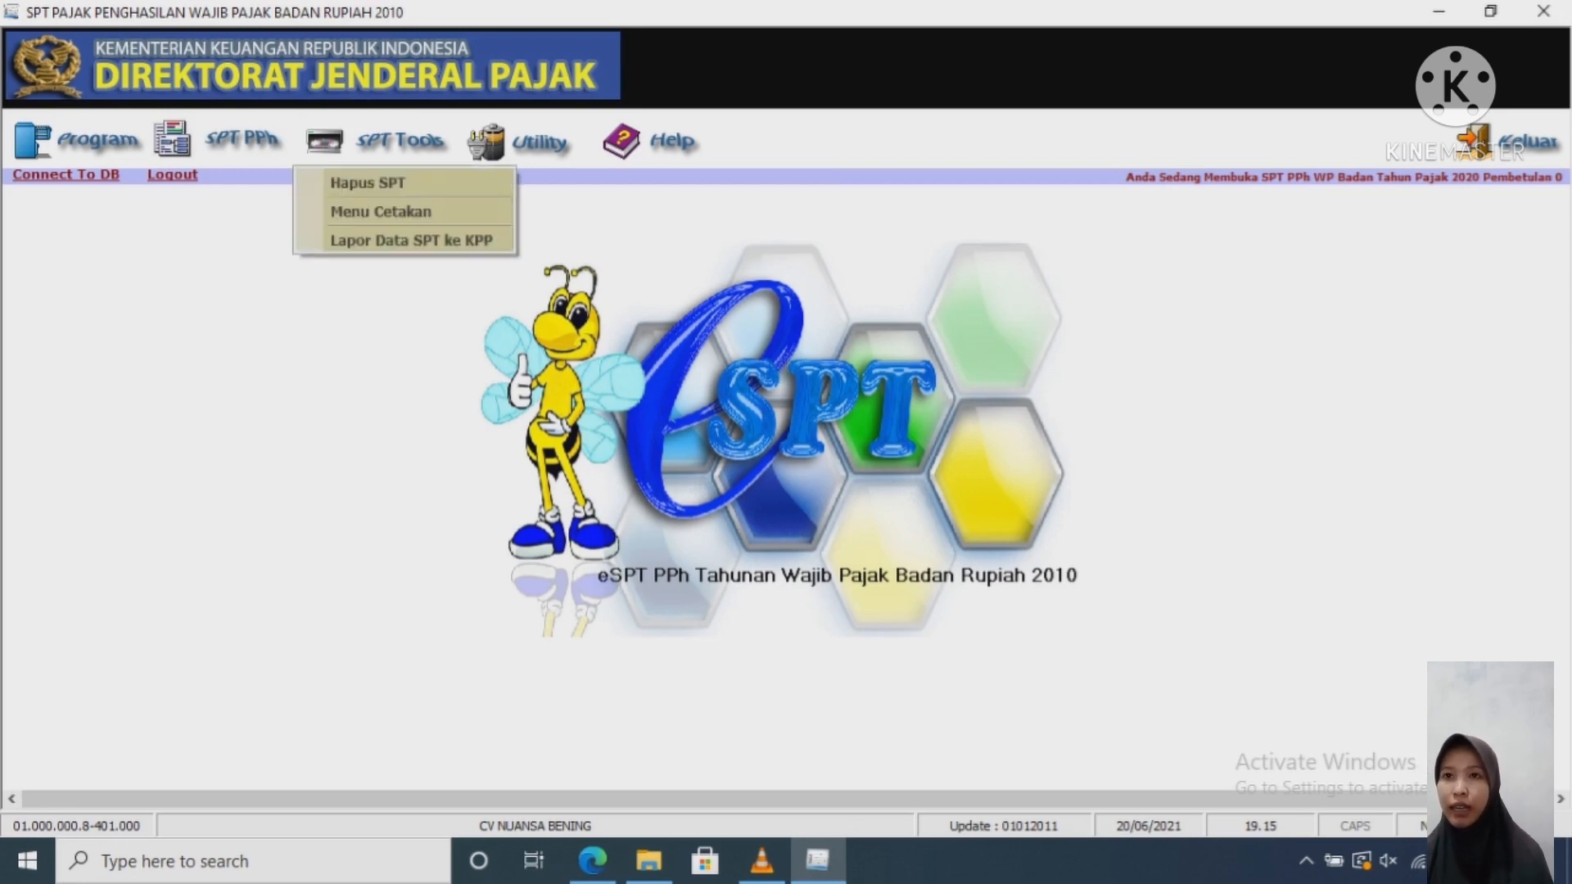
left_click(381, 212)
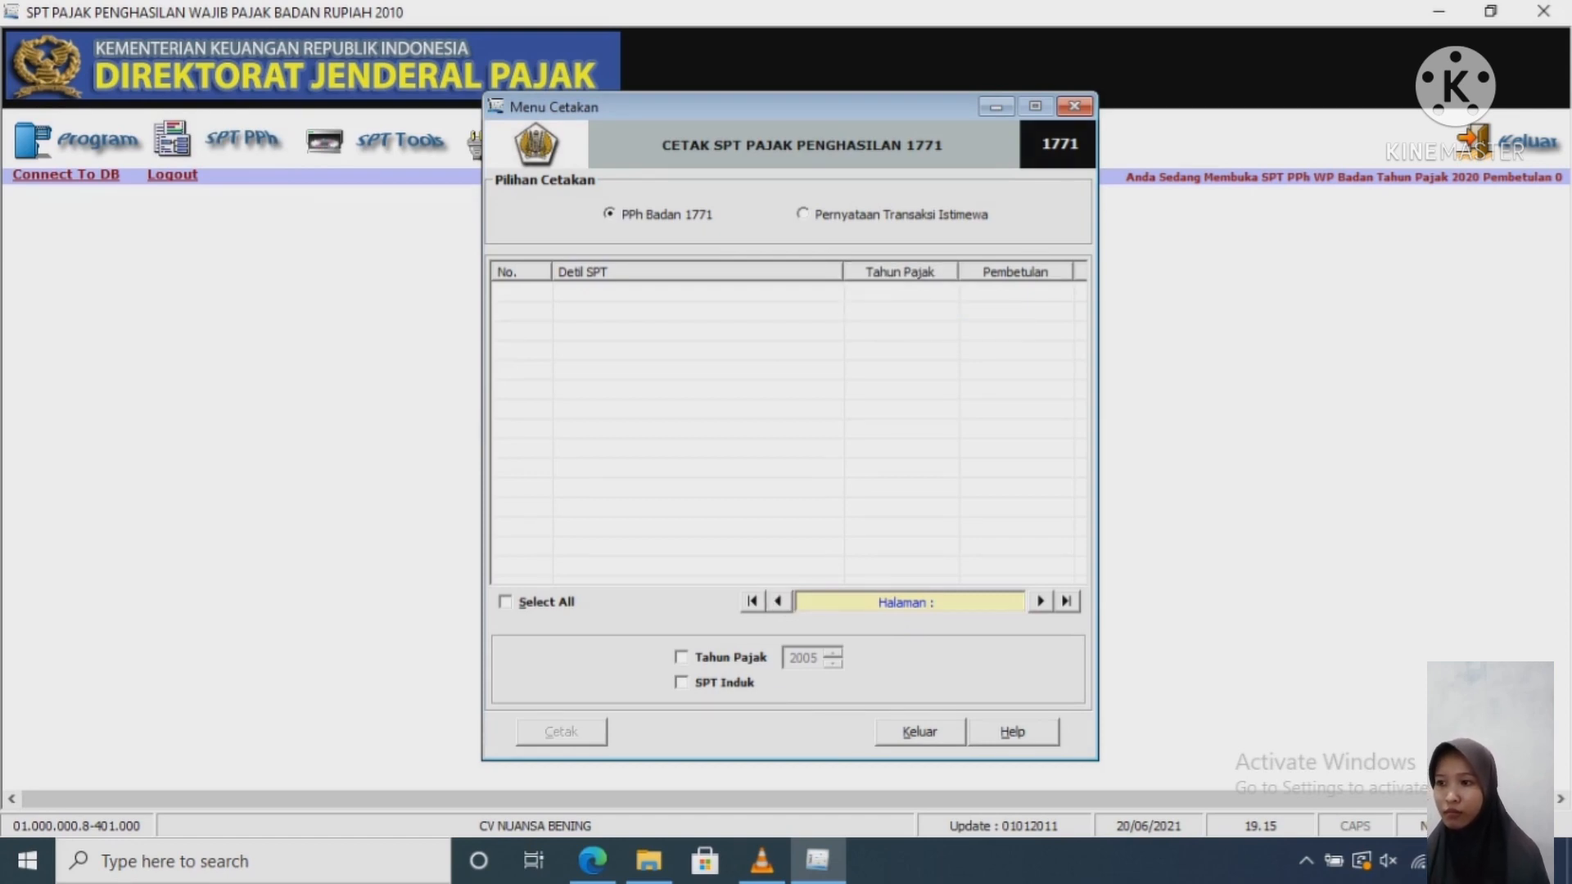
left_click(682, 658)
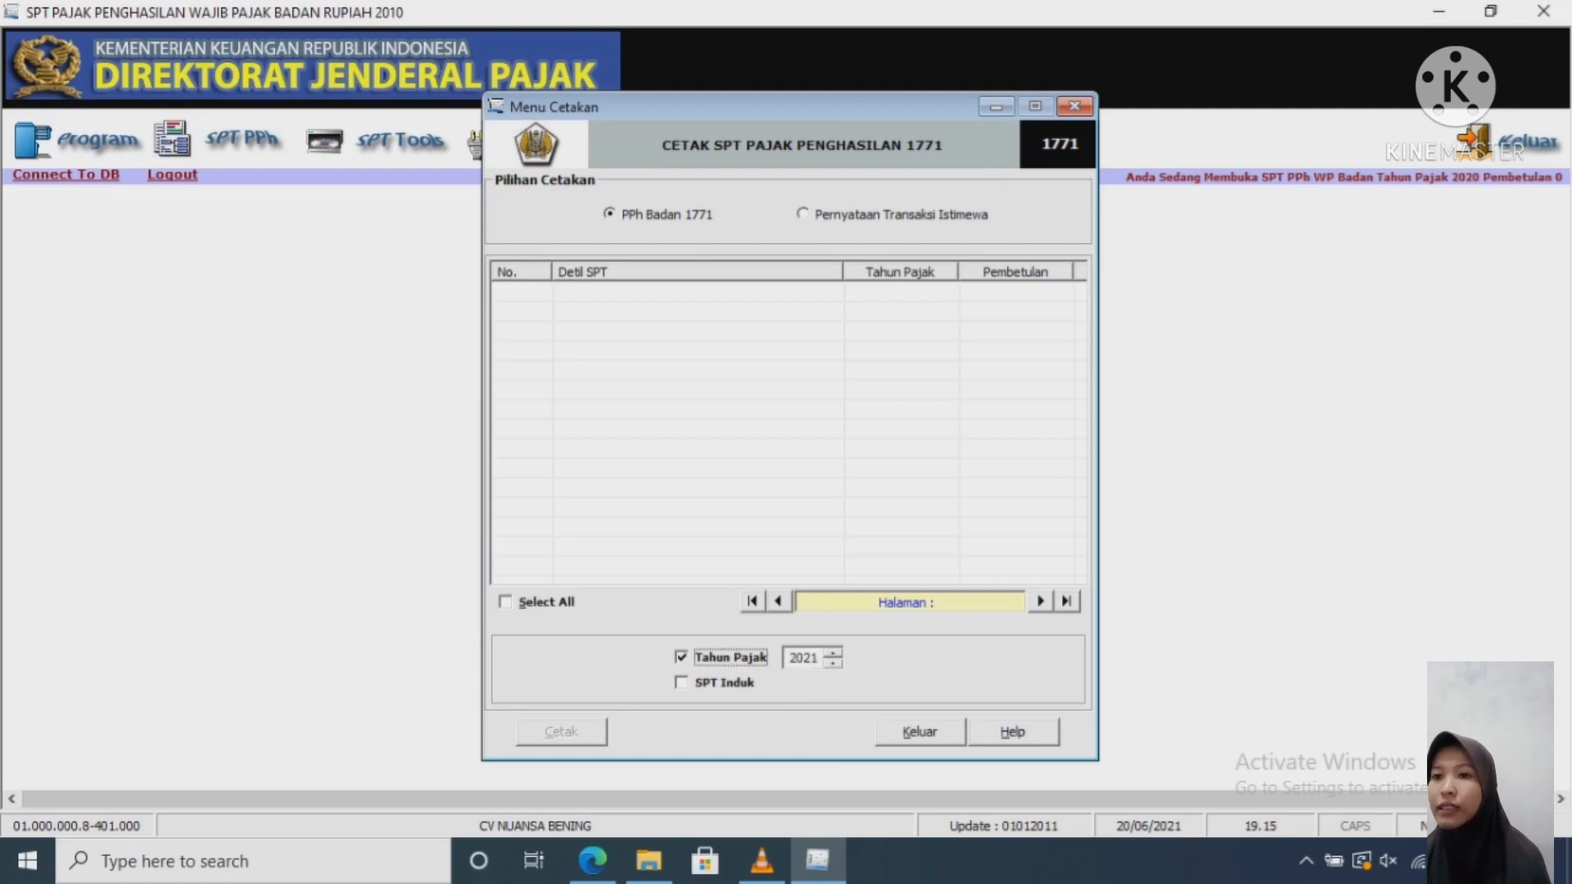
key("Tab")
key("Down")
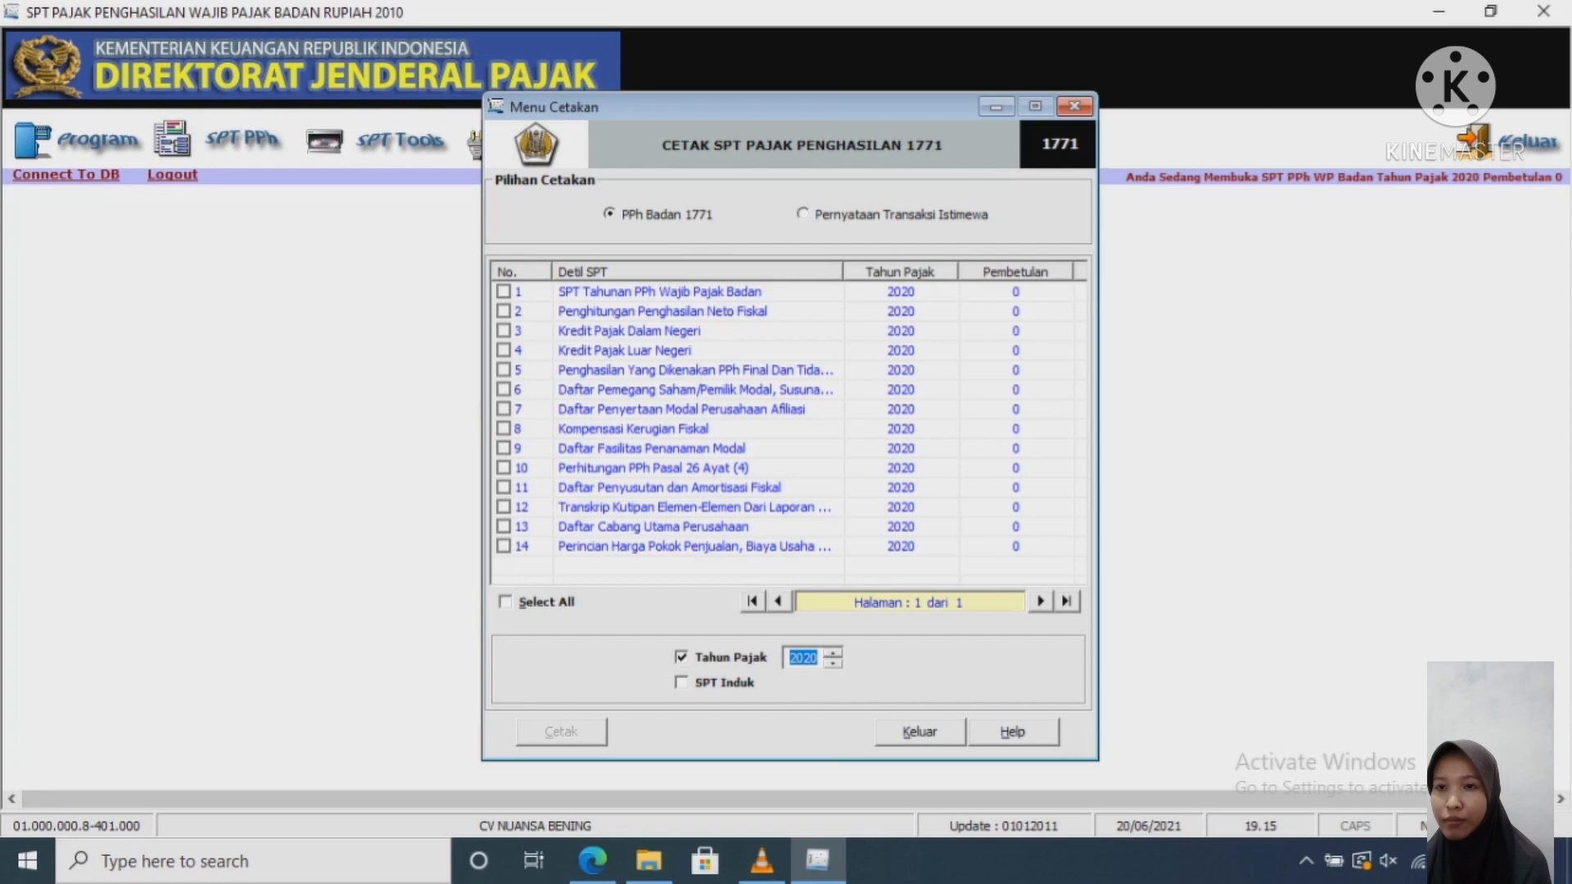
left_click(506, 602)
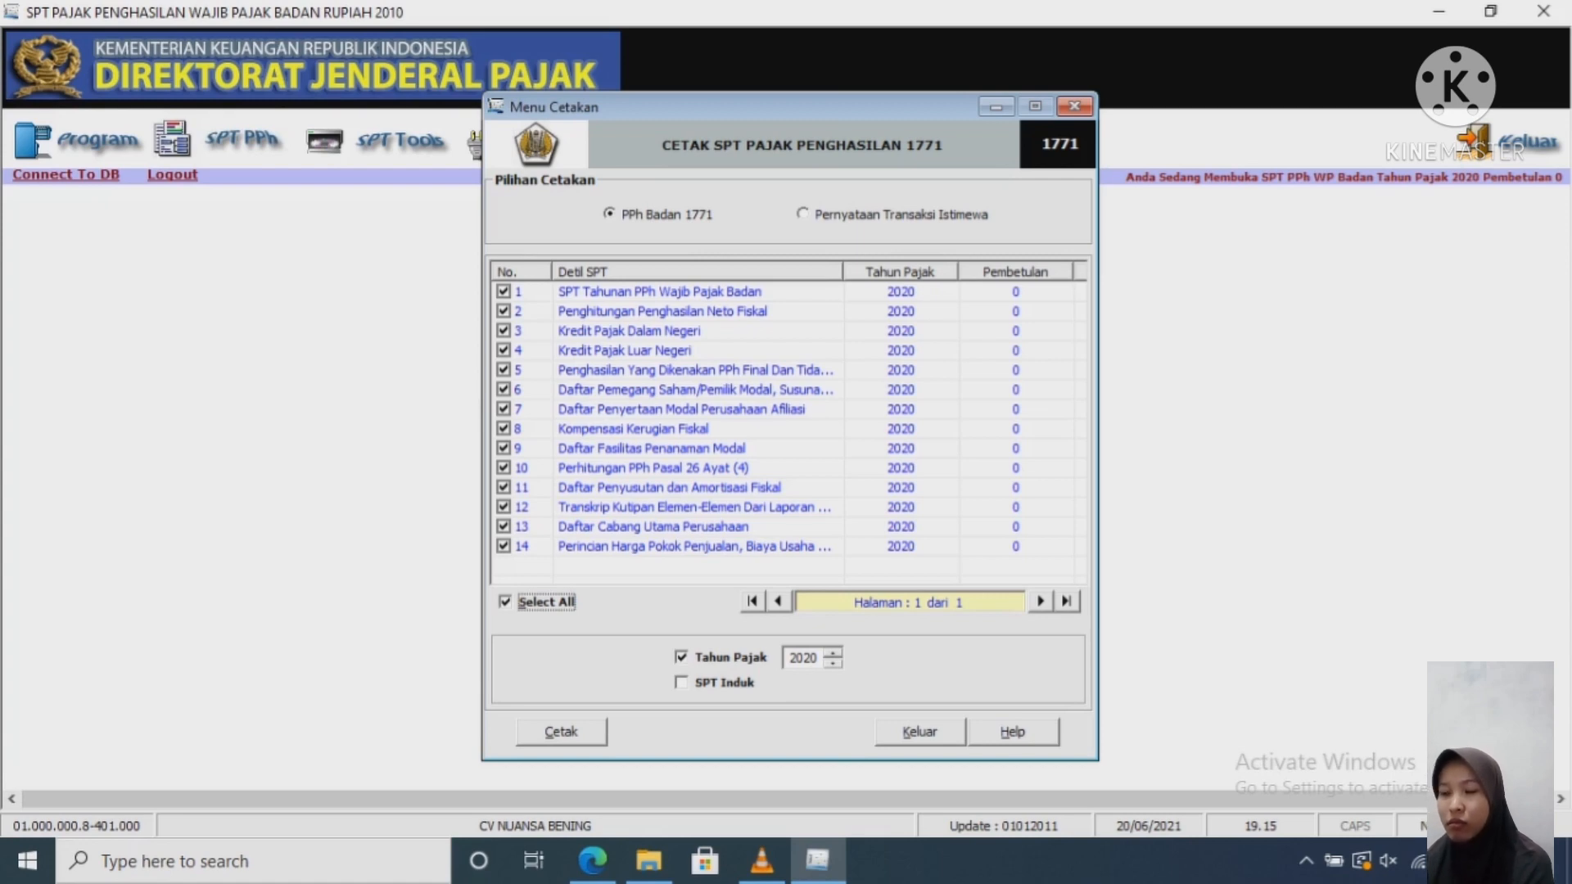
left_click(562, 732)
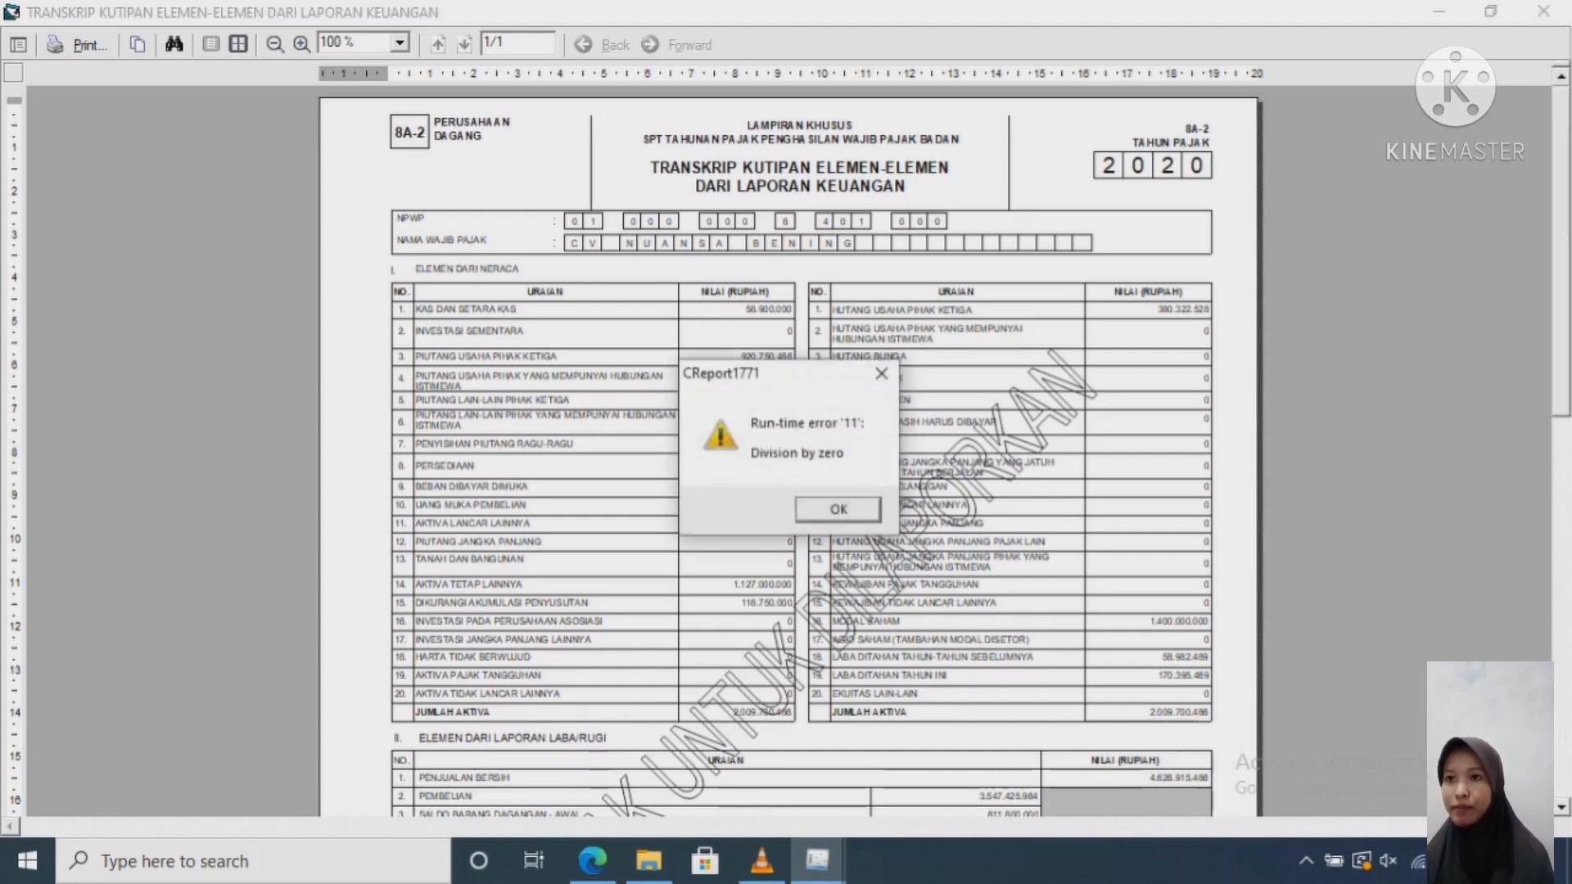
Step: Dismiss the Run-time error 11 message and close all nine report preview windows
left_click(881, 373)
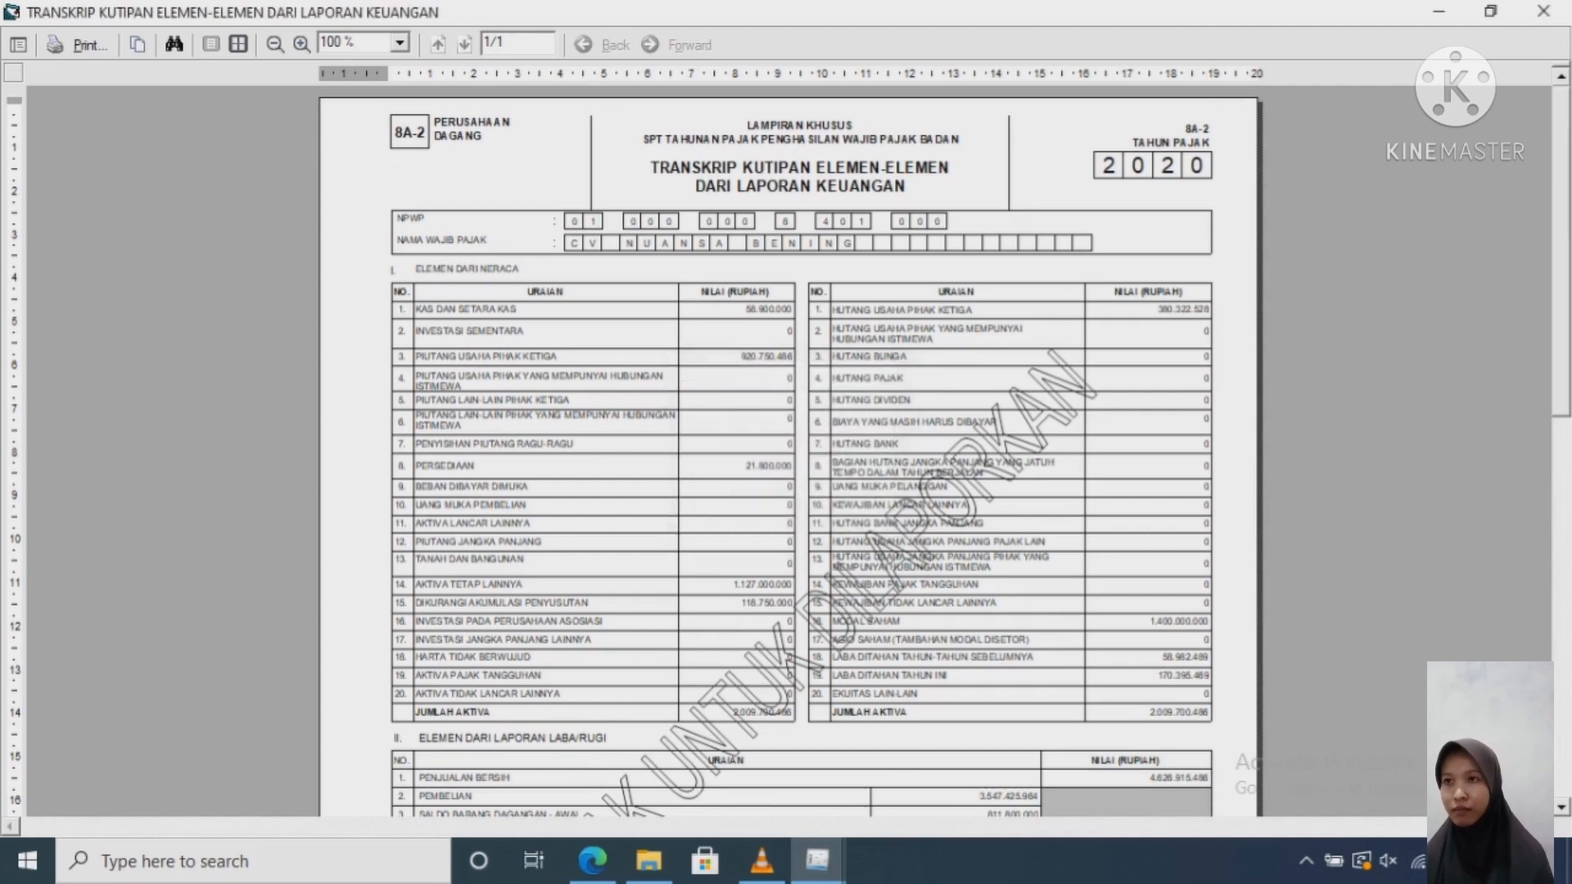
left_click(1543, 12)
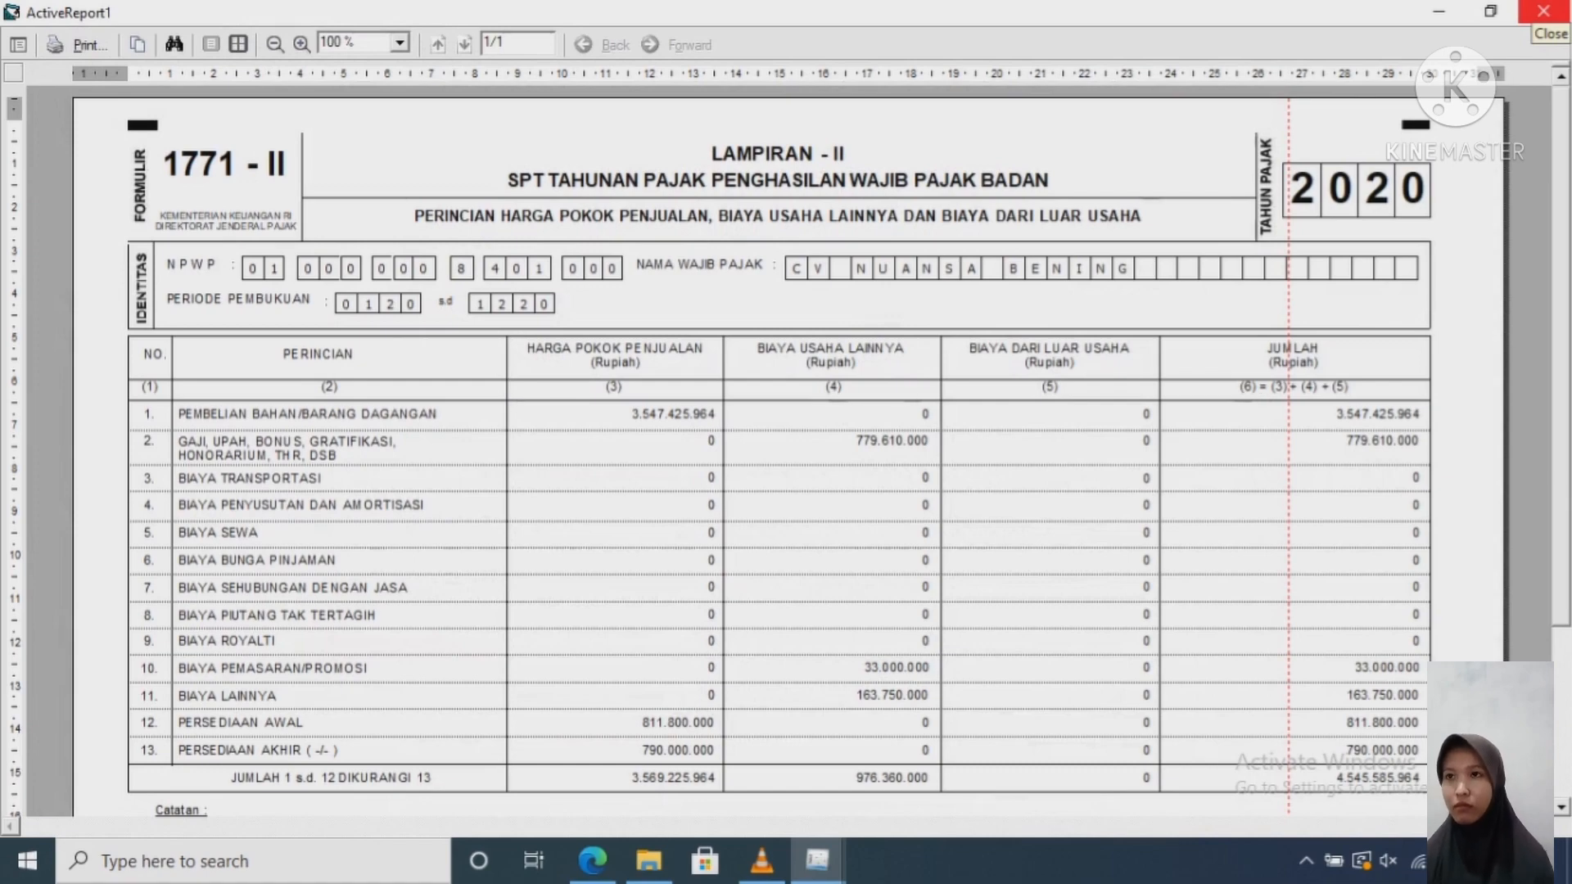
left_click(1544, 12)
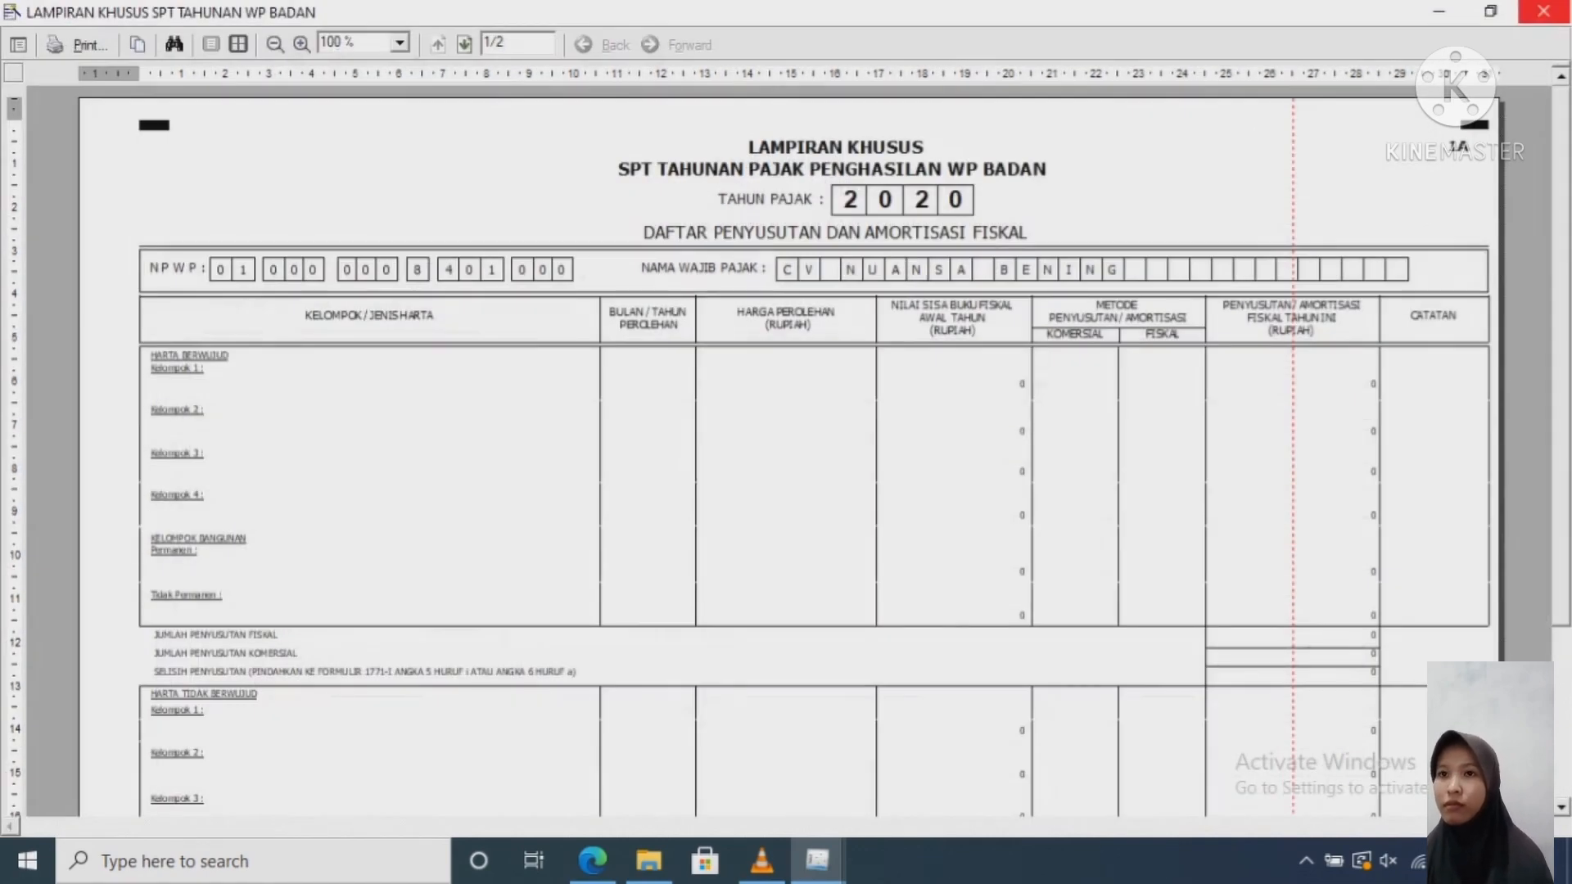
left_click(1544, 12)
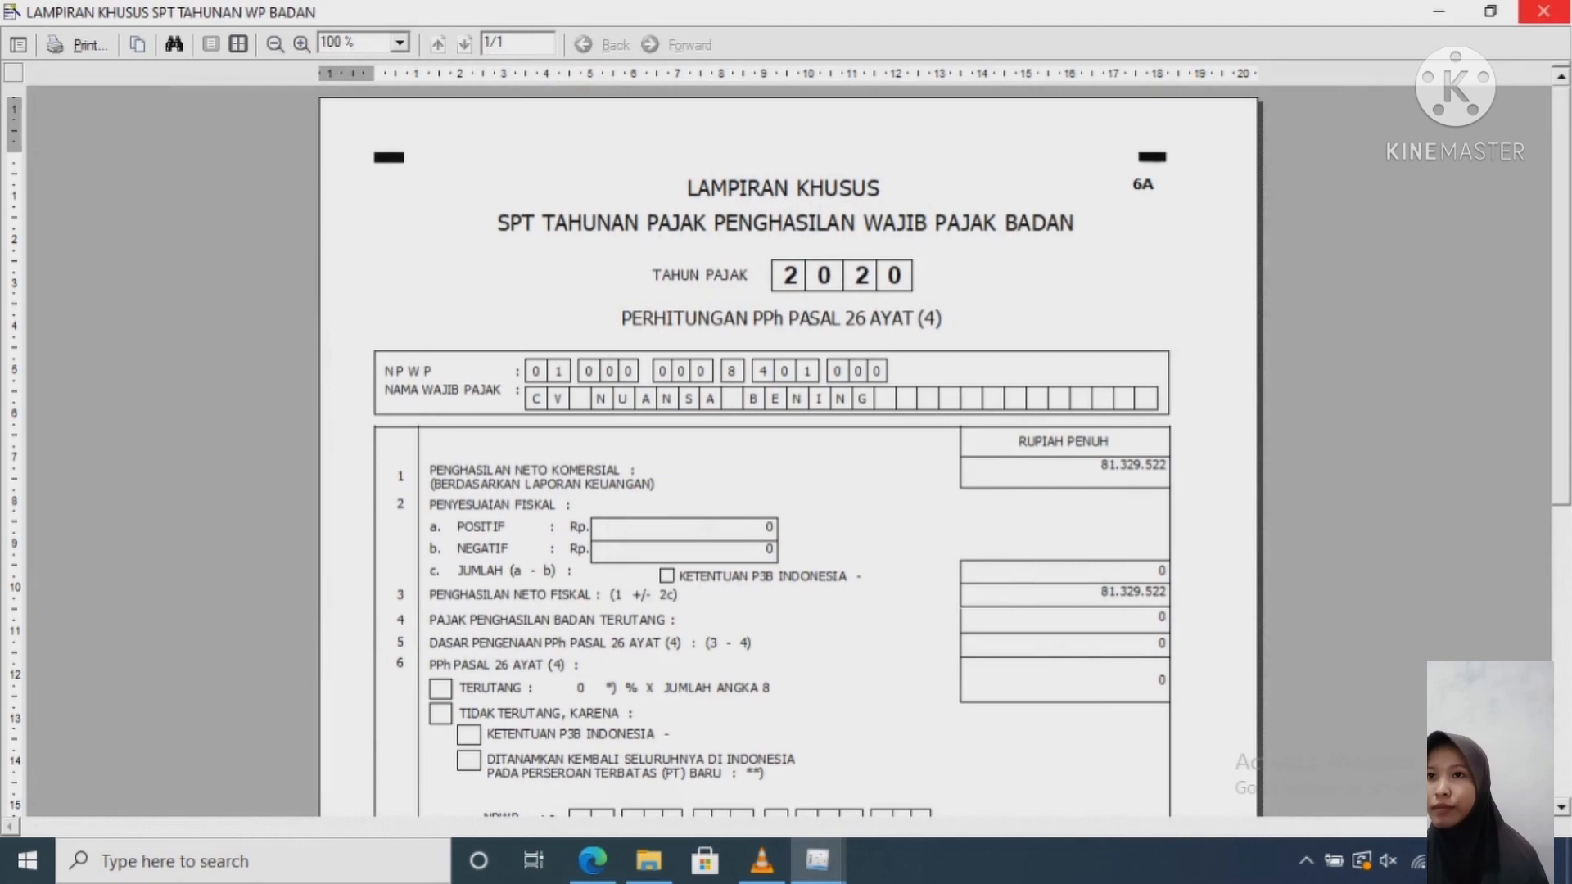
left_click(1544, 11)
left_click(1543, 11)
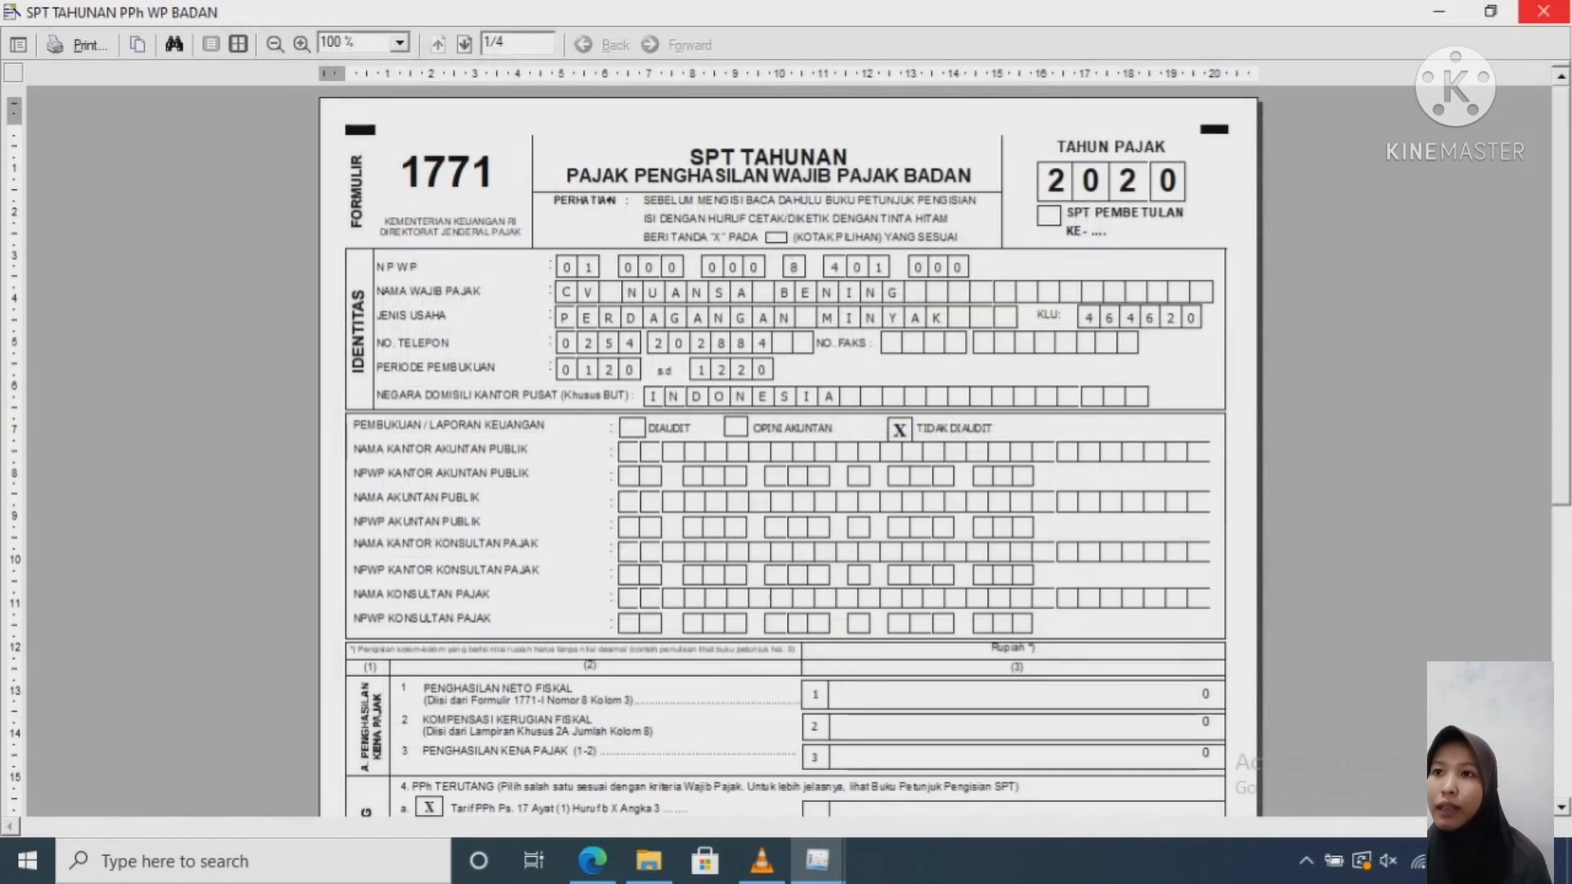
left_click(1544, 11)
left_click(1543, 12)
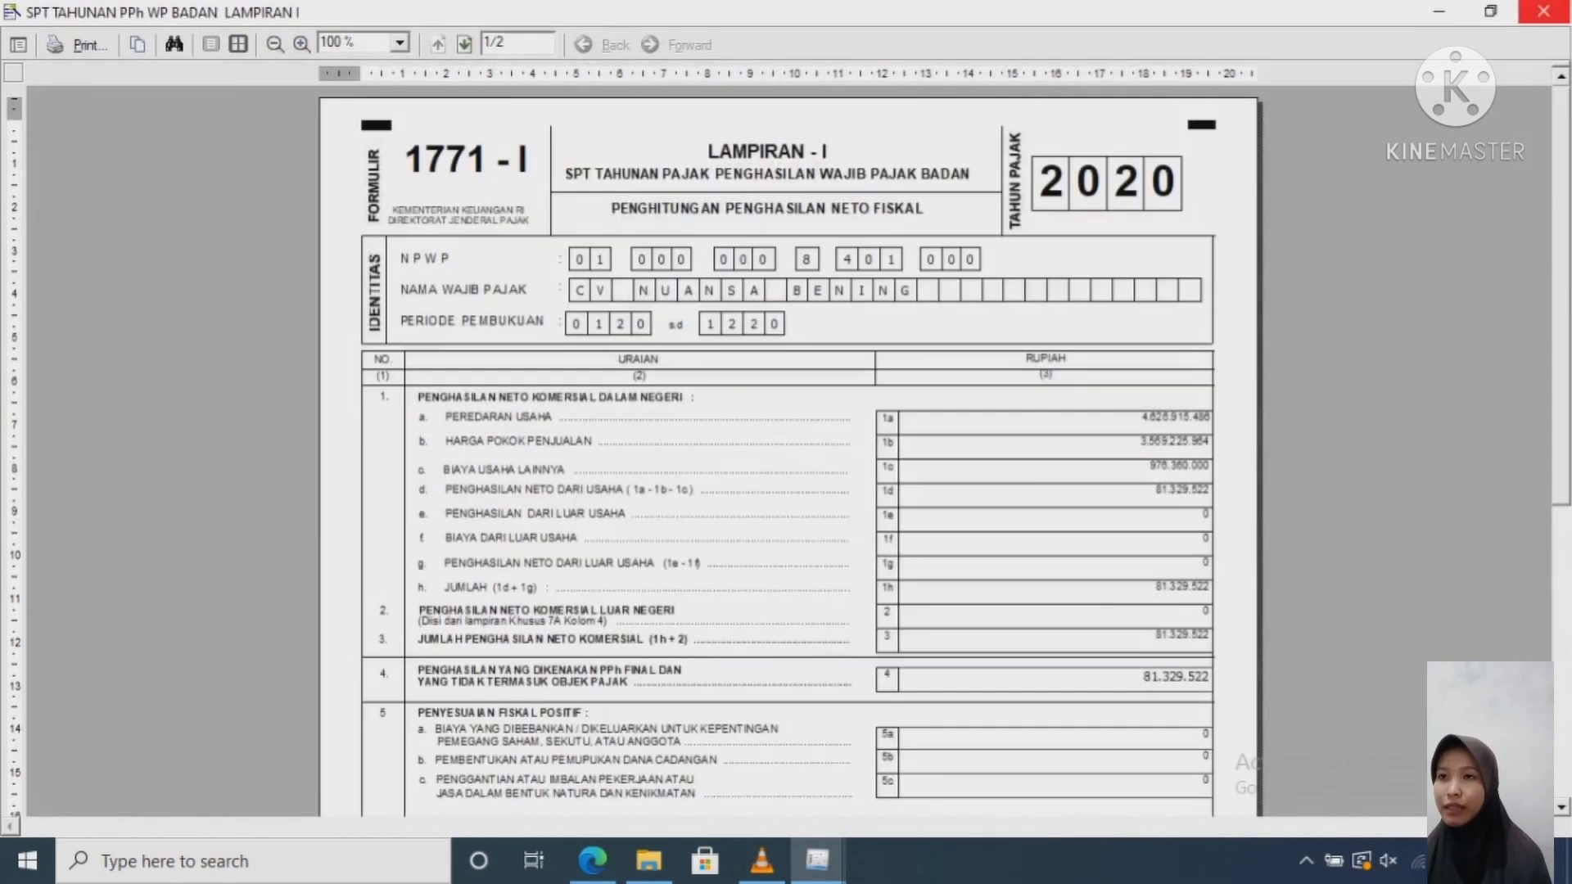
left_click(1544, 11)
left_click(1543, 12)
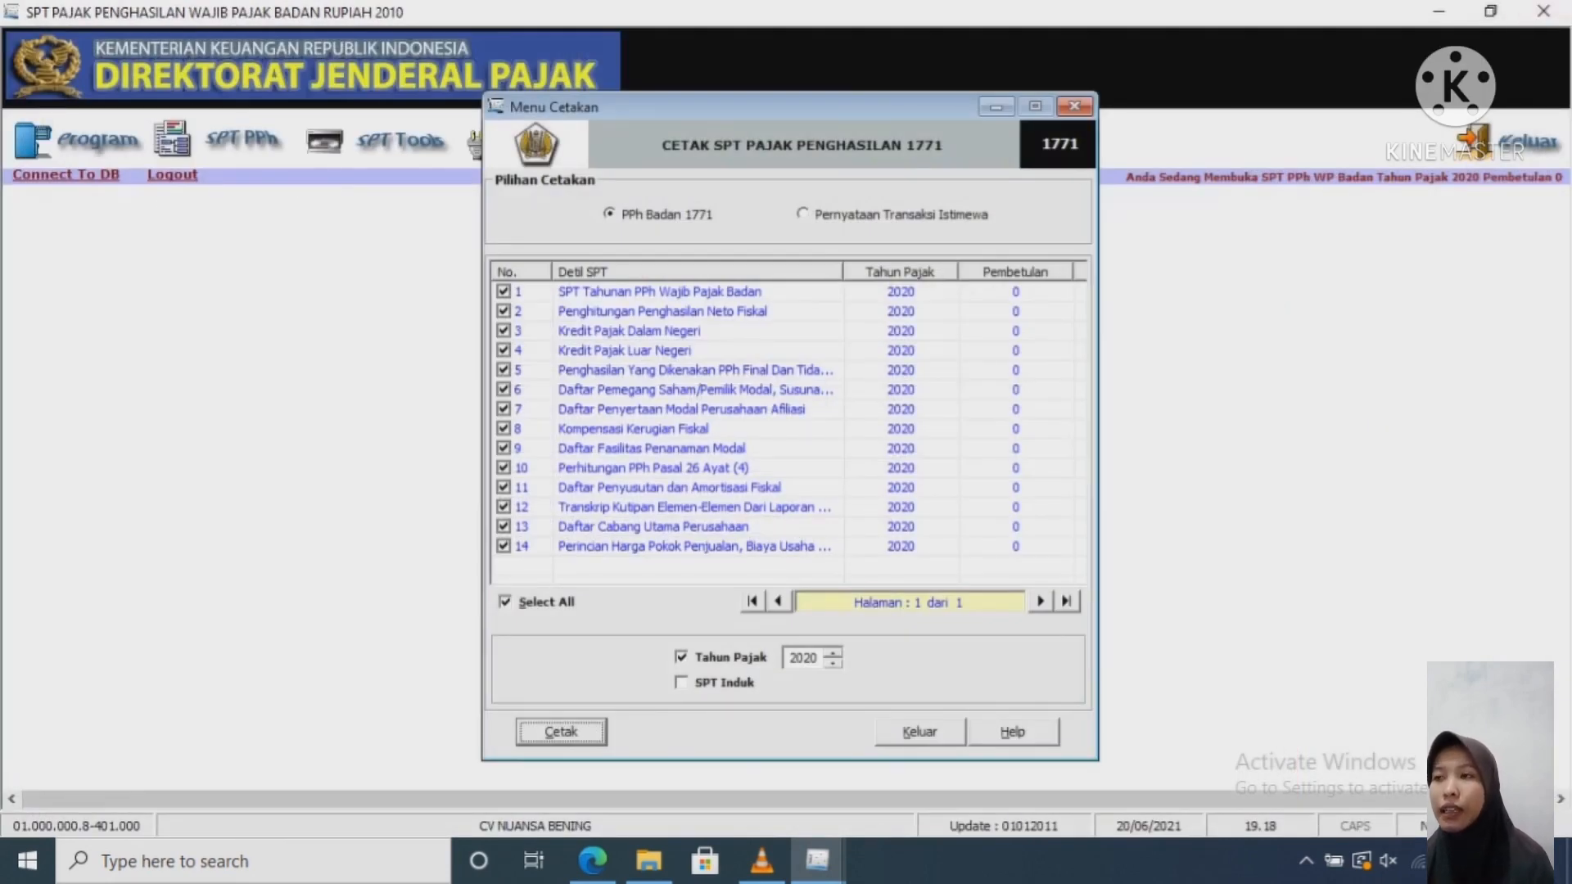
Step: Close the Menu Cetakan dialog and bring the screen recorder window forward
left_click(1075, 106)
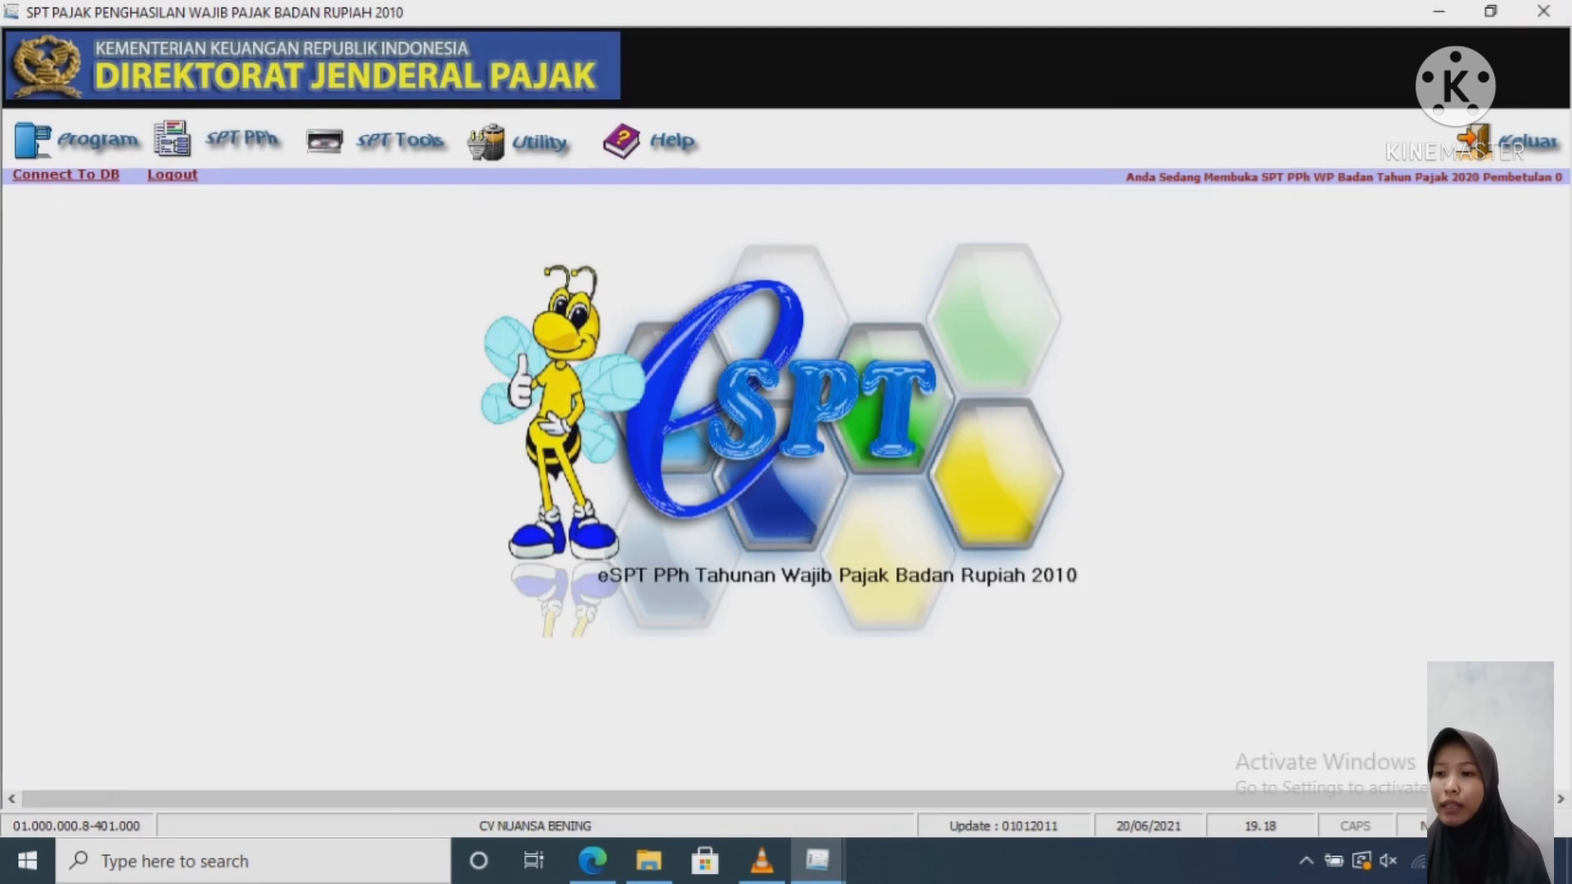
left_click(763, 861)
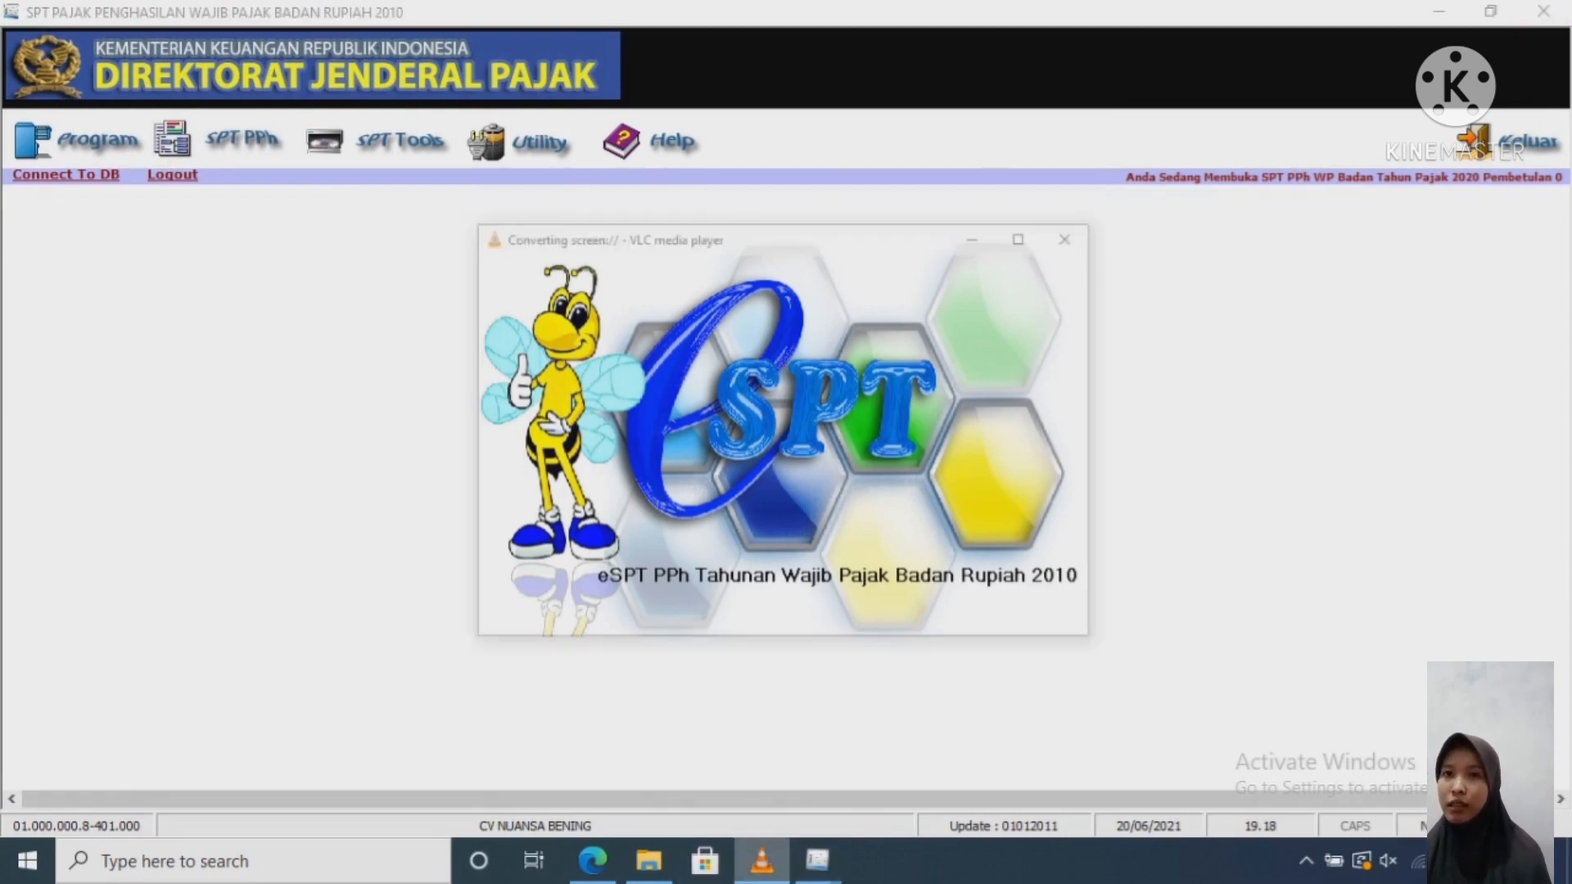